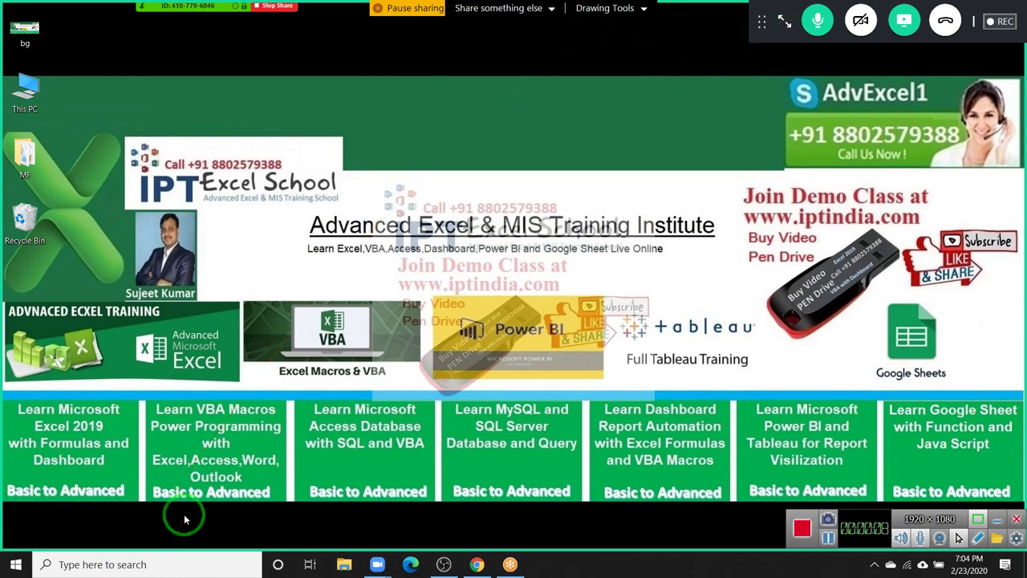
Step: Search Windows for 'exce' and launch Microsoft Excel from the results
key(super)
text(ho)
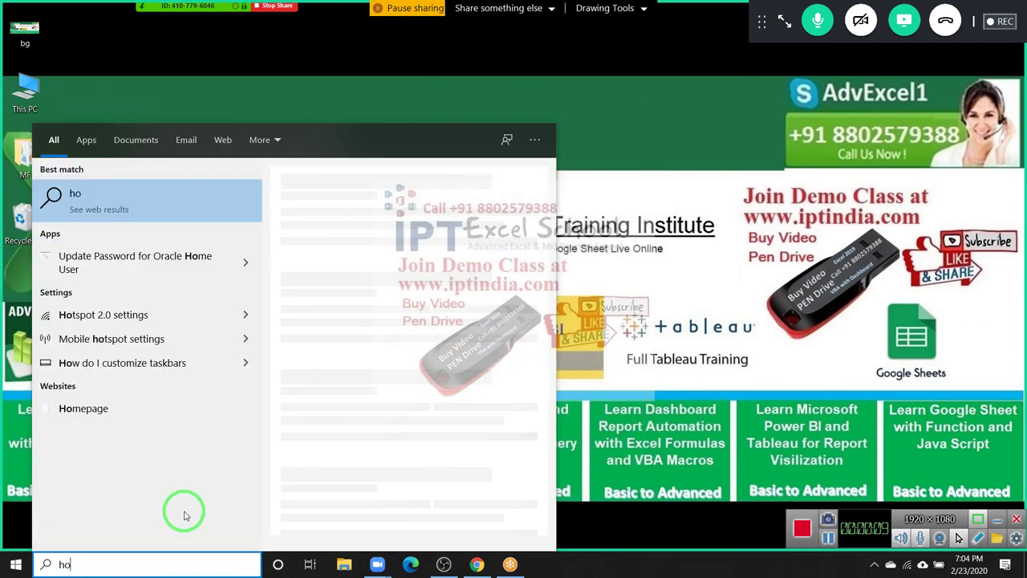
text(t)
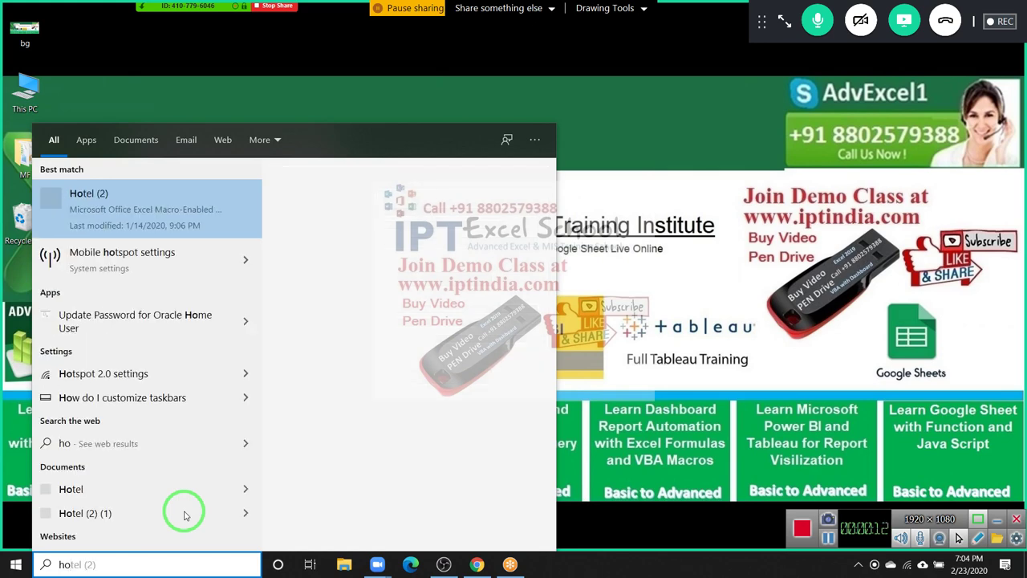
key(BackSpace)
key(BackSpace)
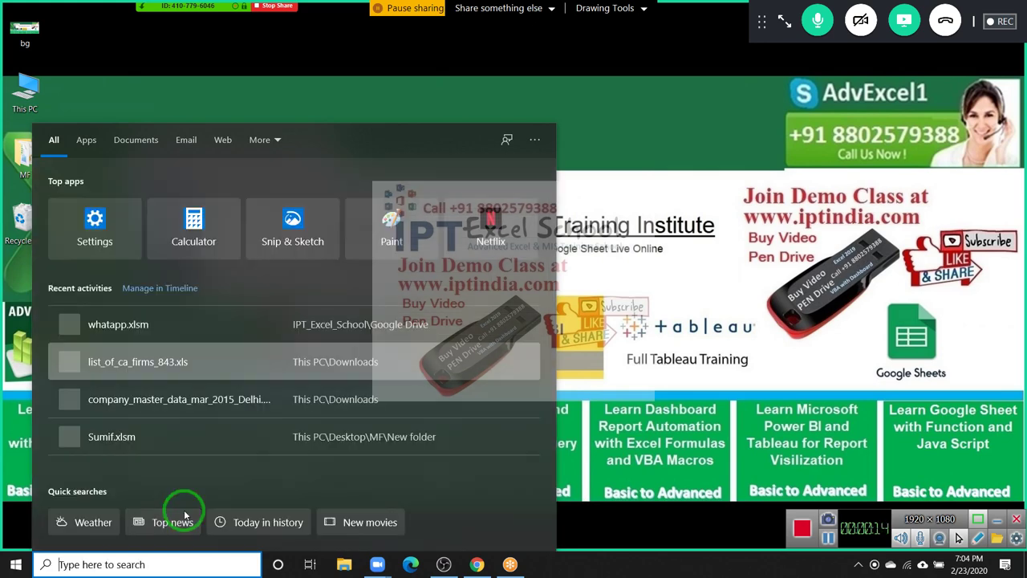
text(exce)
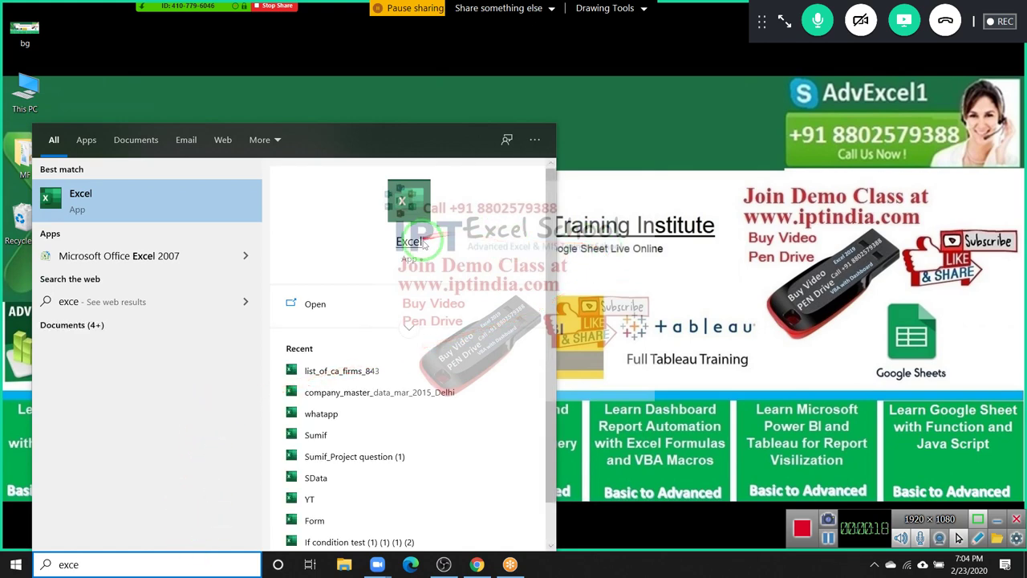
click(420, 242)
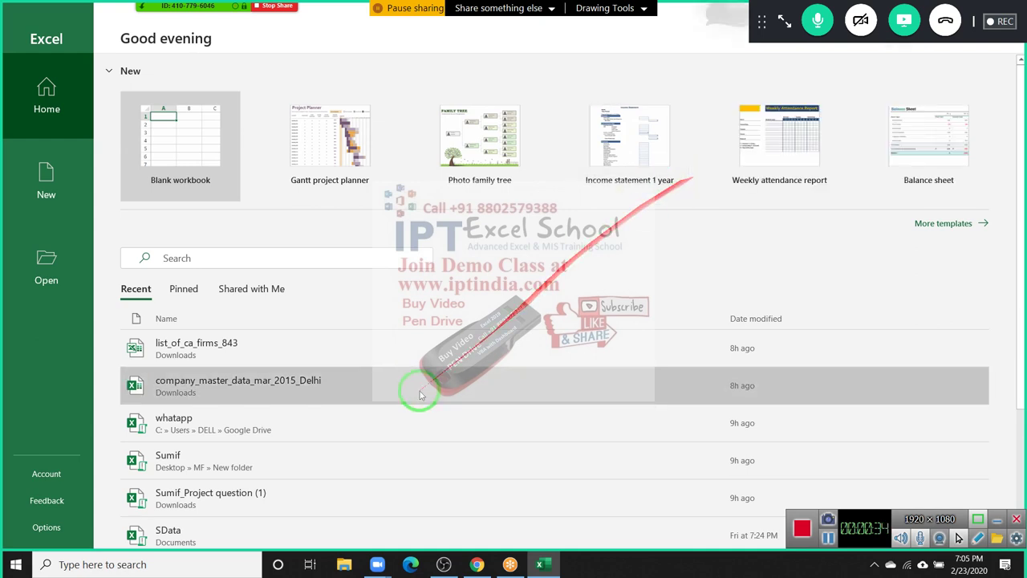
Step: Open the SData workbook from the recent files list
scroll(419, 401, down, 1)
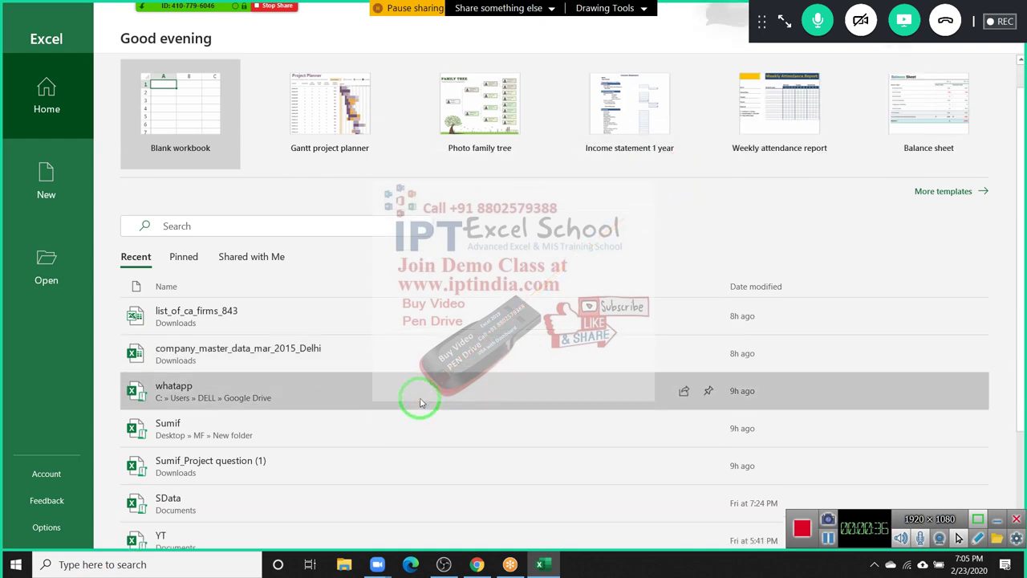
scroll(418, 401, down, 1)
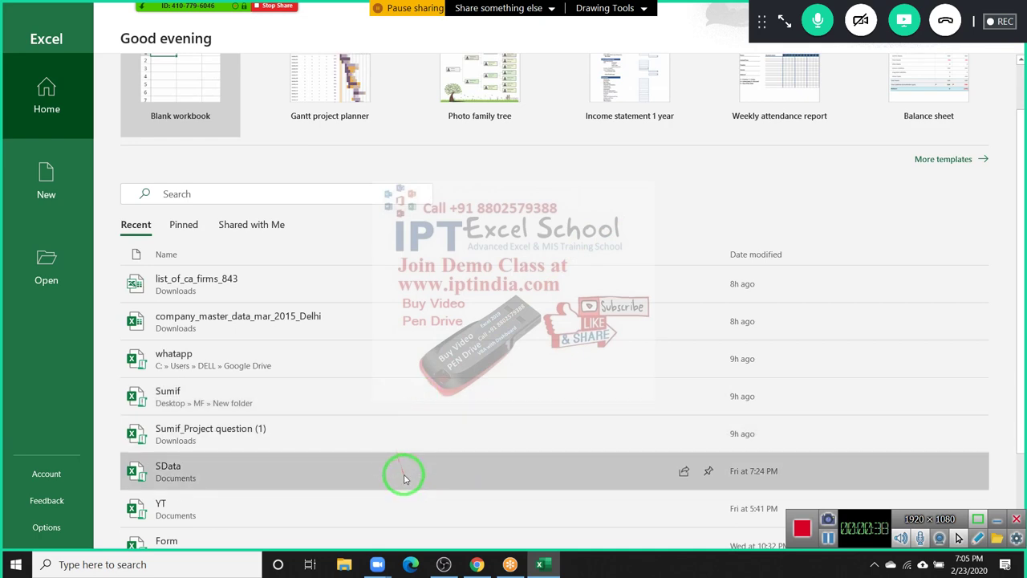
click(404, 476)
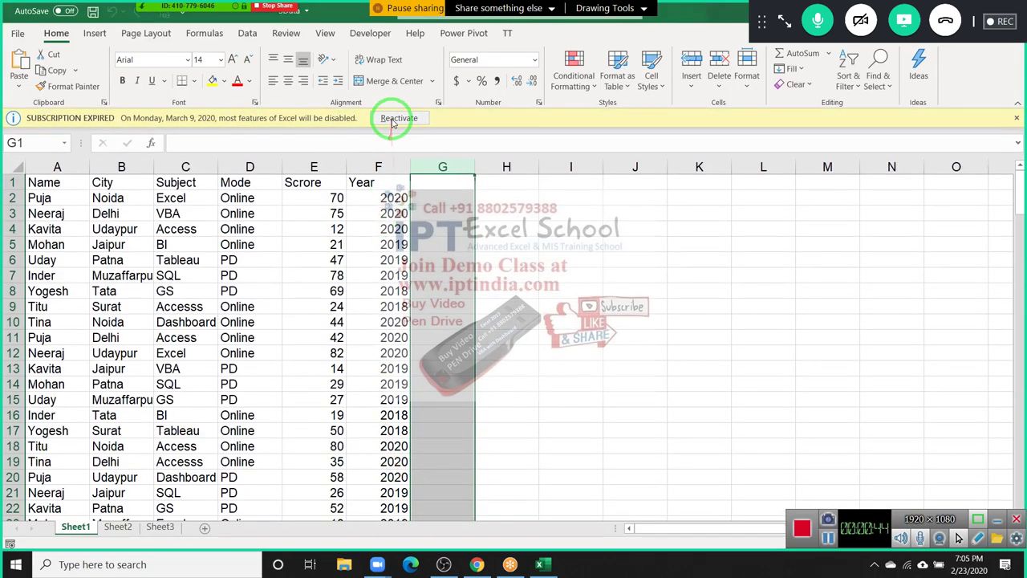
Step: Dismiss the subscription-expired notice above the worksheet
click(373, 244)
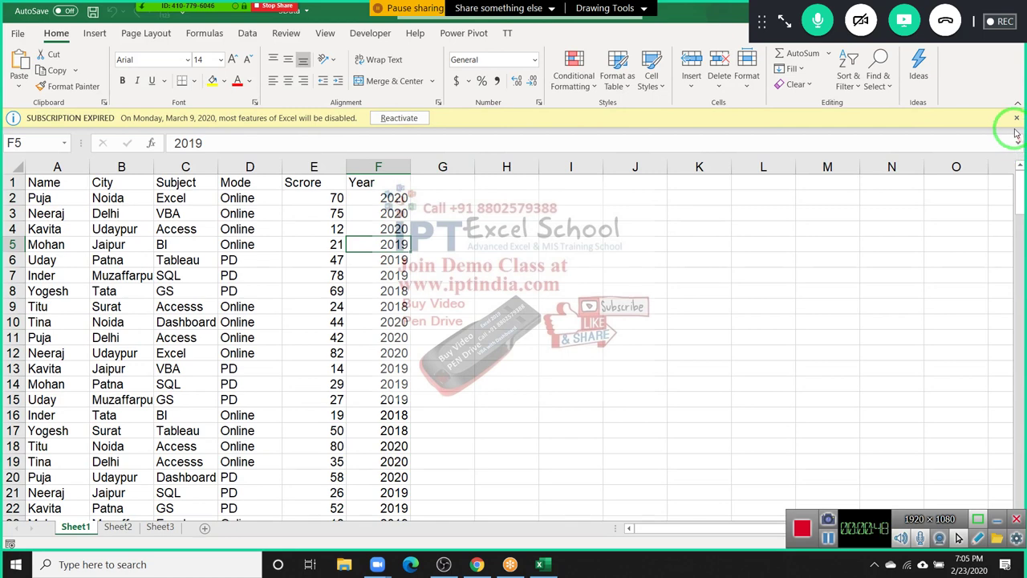
click(1015, 119)
click(434, 227)
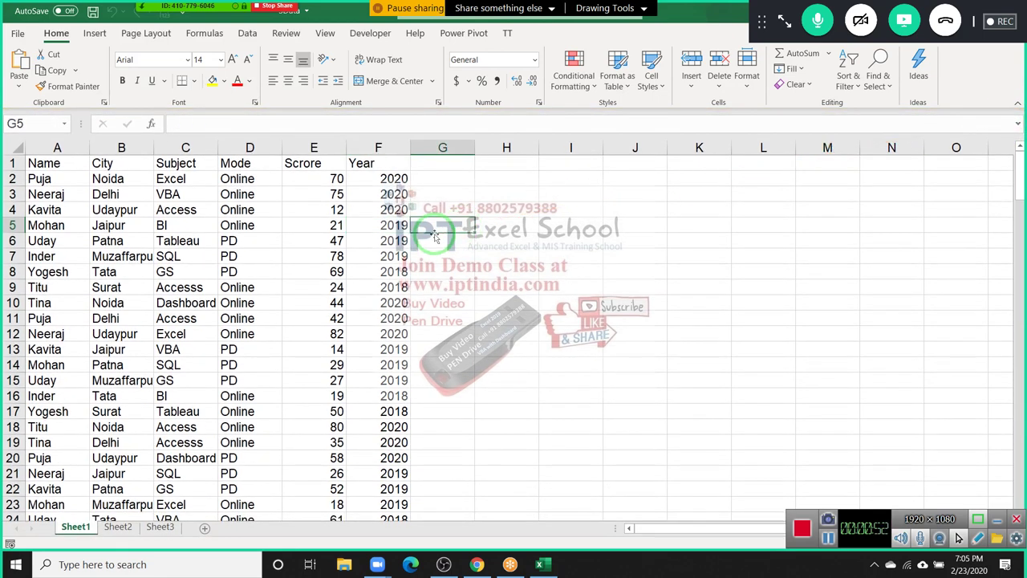
Step: Start a =x formula in G8, then cancel it, leaving column G empty
click(465, 271)
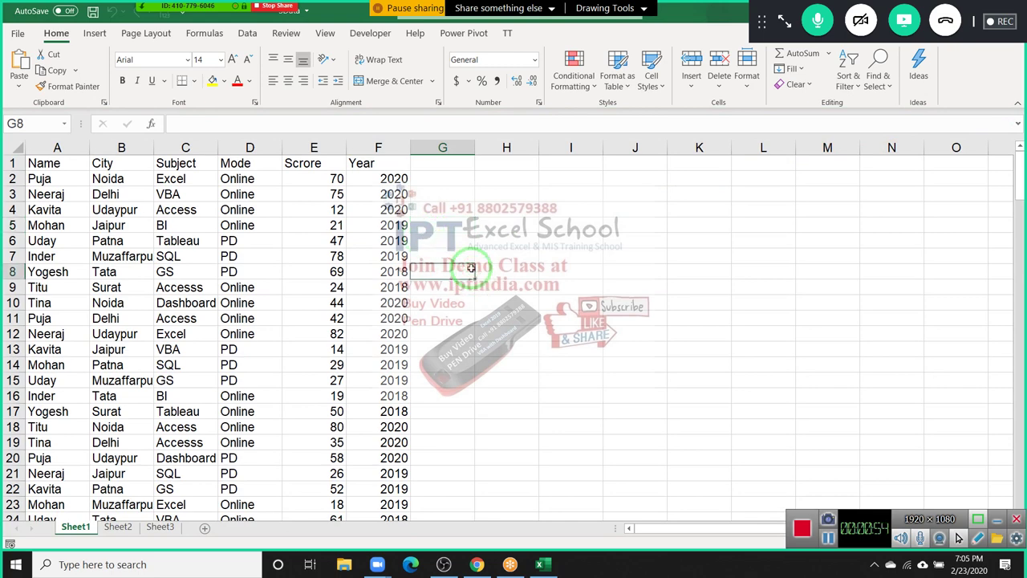
text(=v)
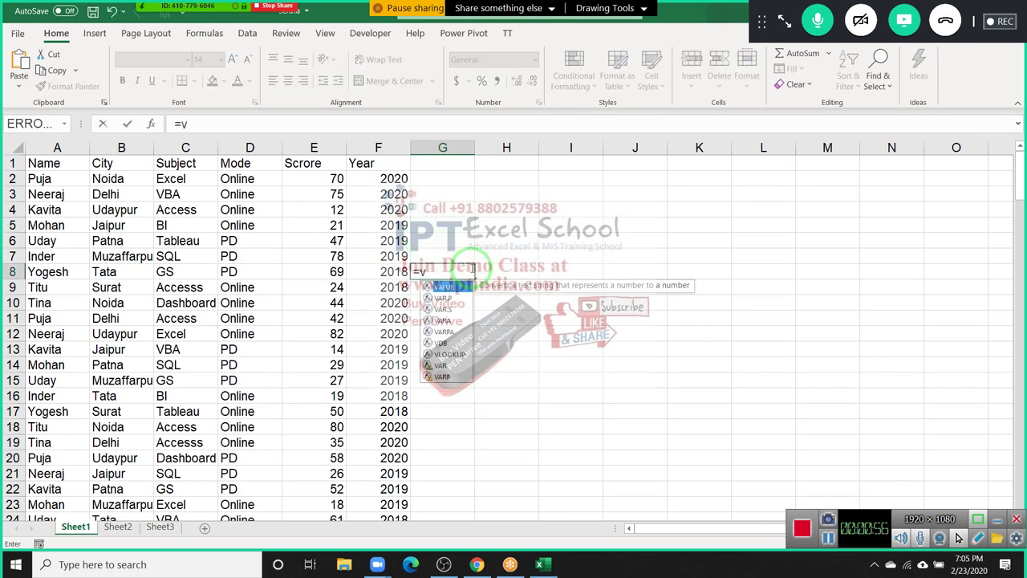
key(BackSpace)
text(x)
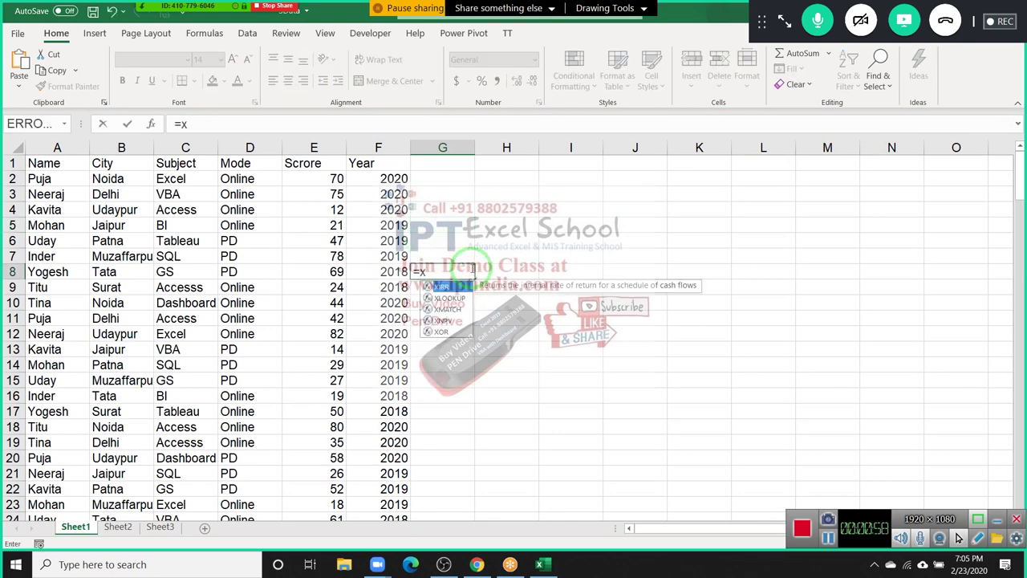
key(Escape)
key(Escape)
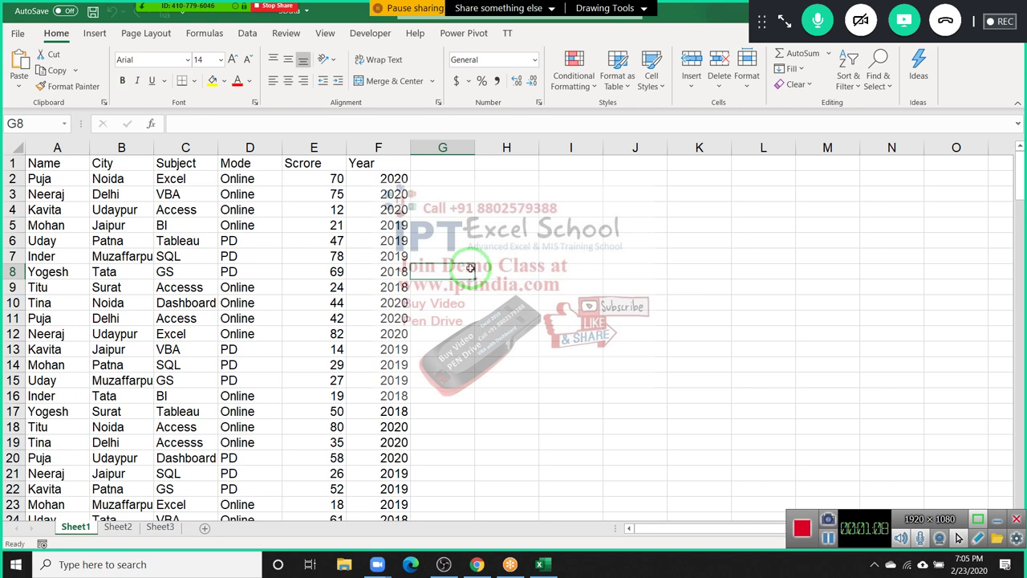
click(163, 271)
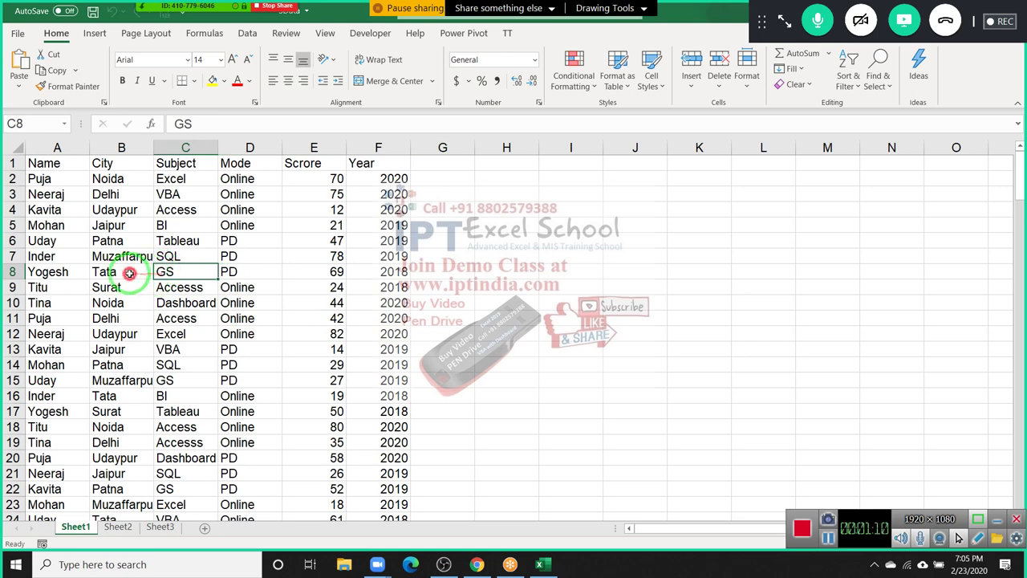
click(128, 271)
click(85, 273)
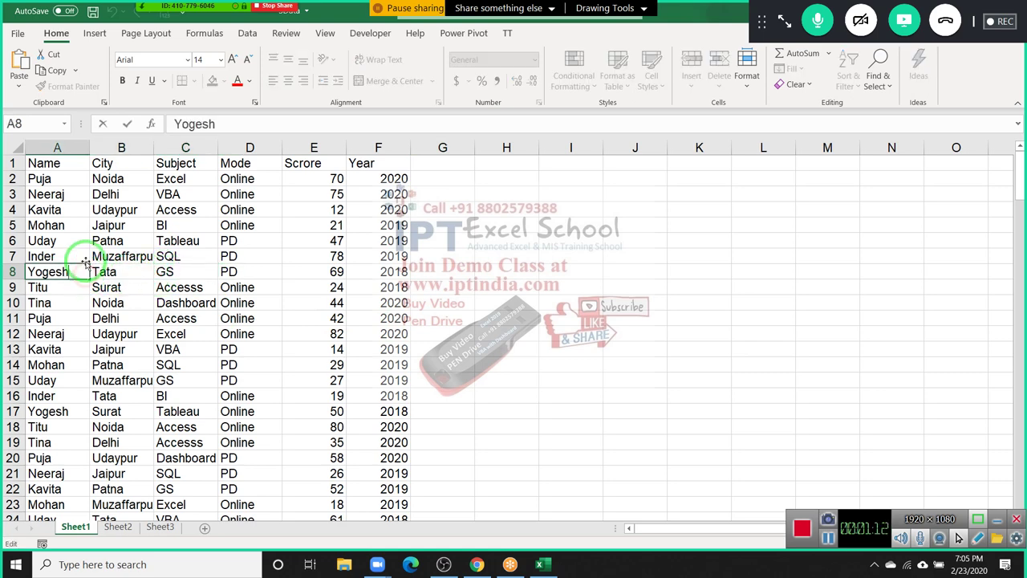
click(84, 241)
click(84, 206)
click(84, 179)
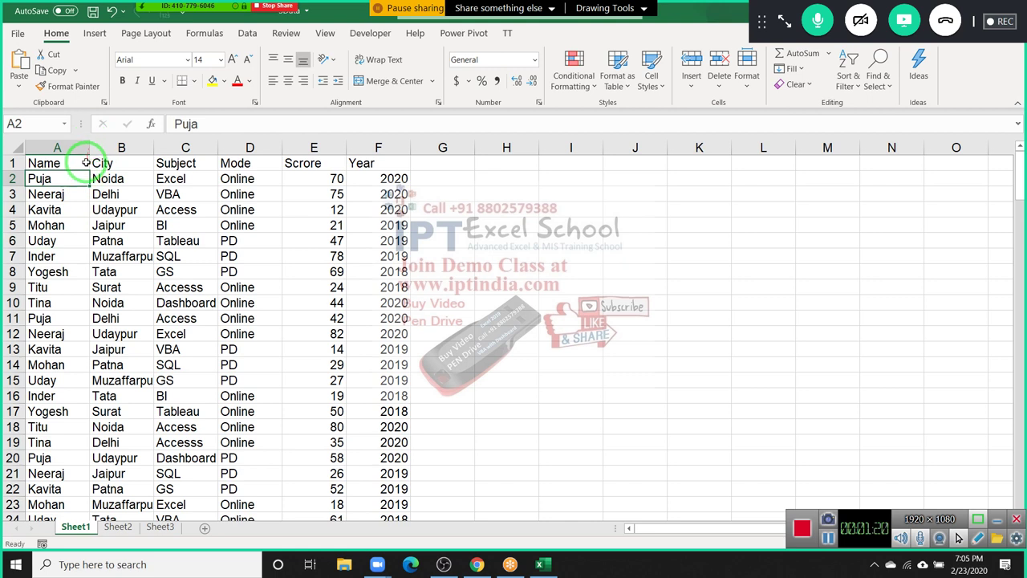
click(83, 161)
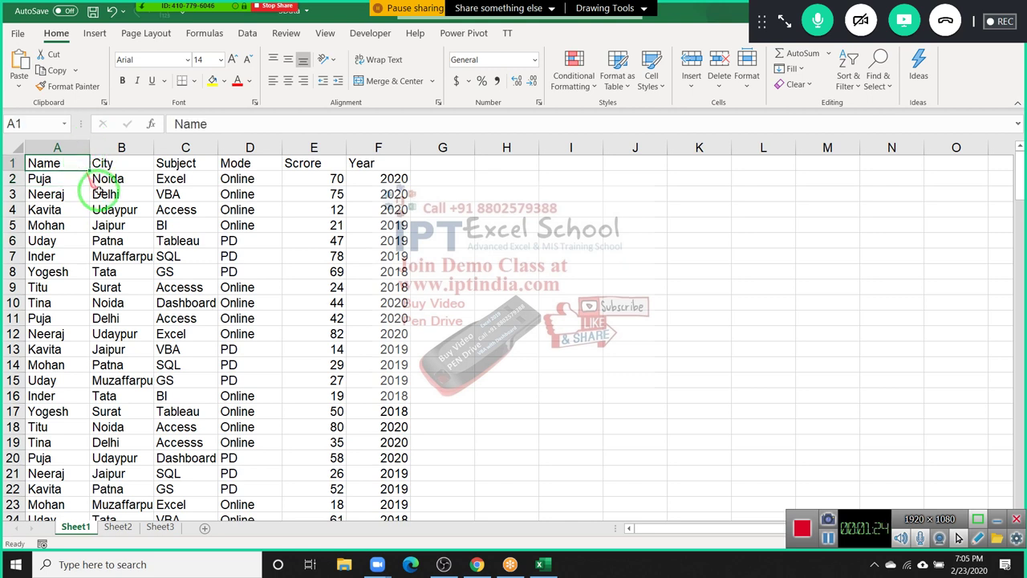
click(95, 193)
click(200, 178)
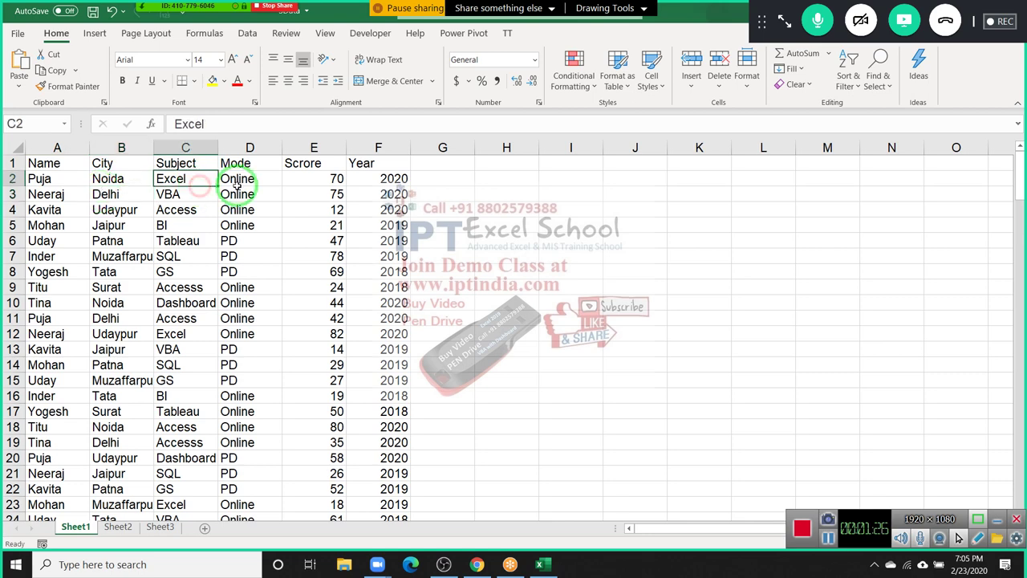
click(236, 178)
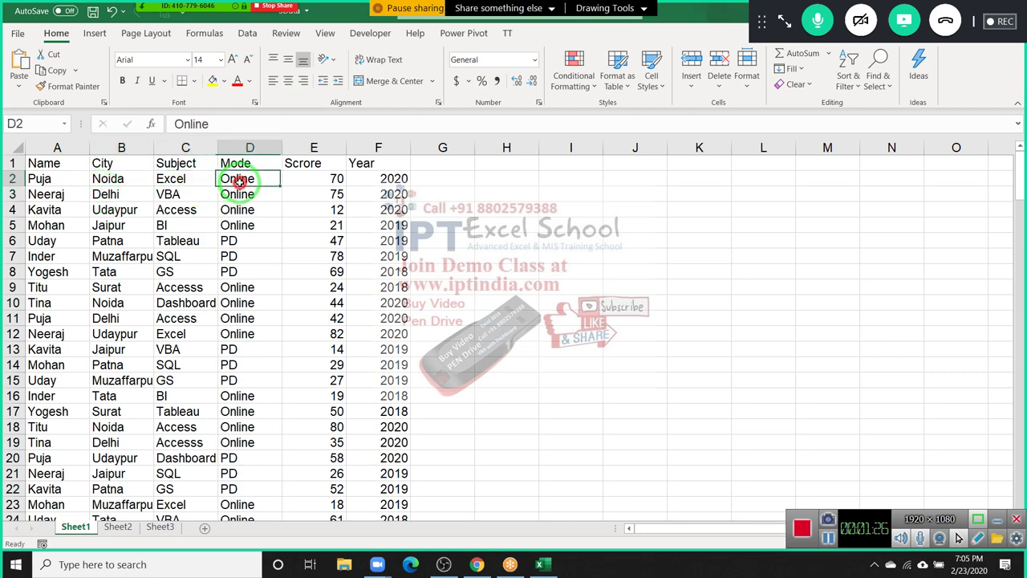
click(785, 23)
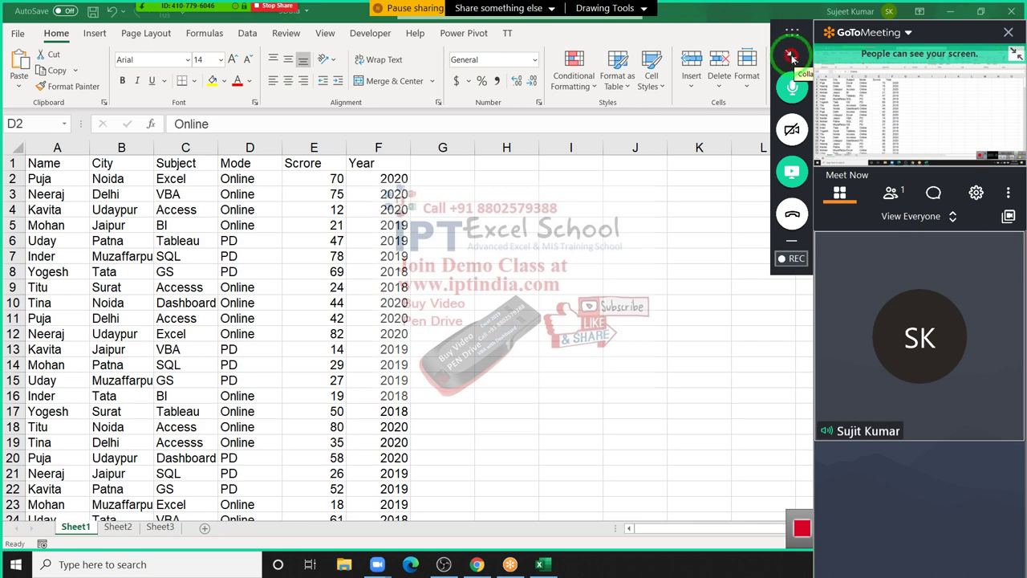
click(791, 55)
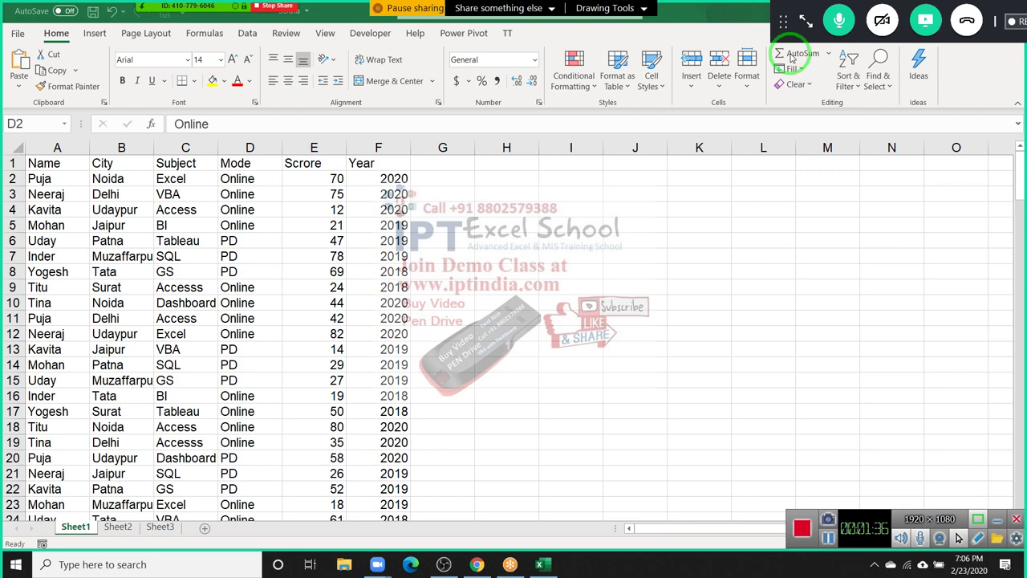
click(791, 55)
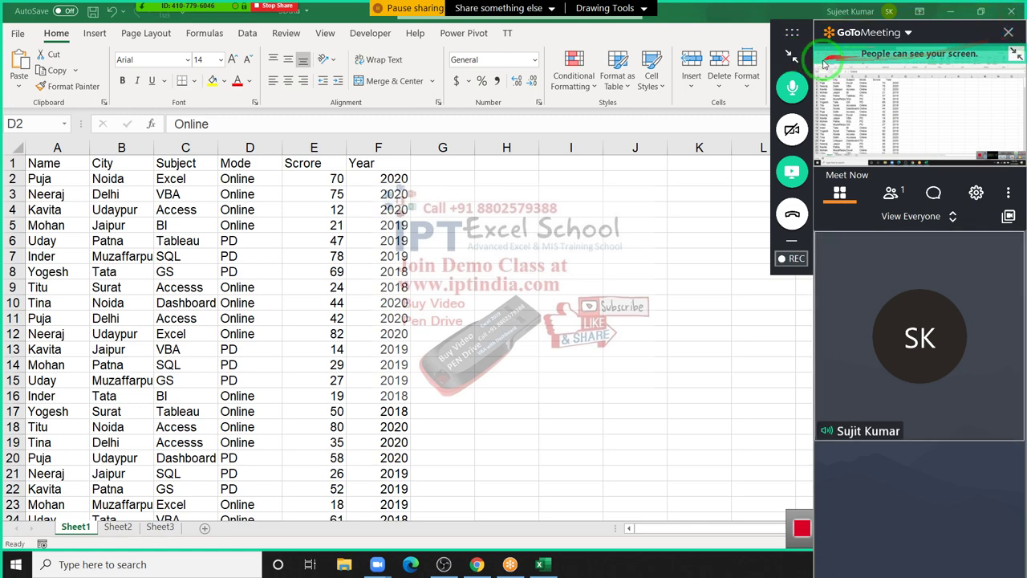
click(793, 52)
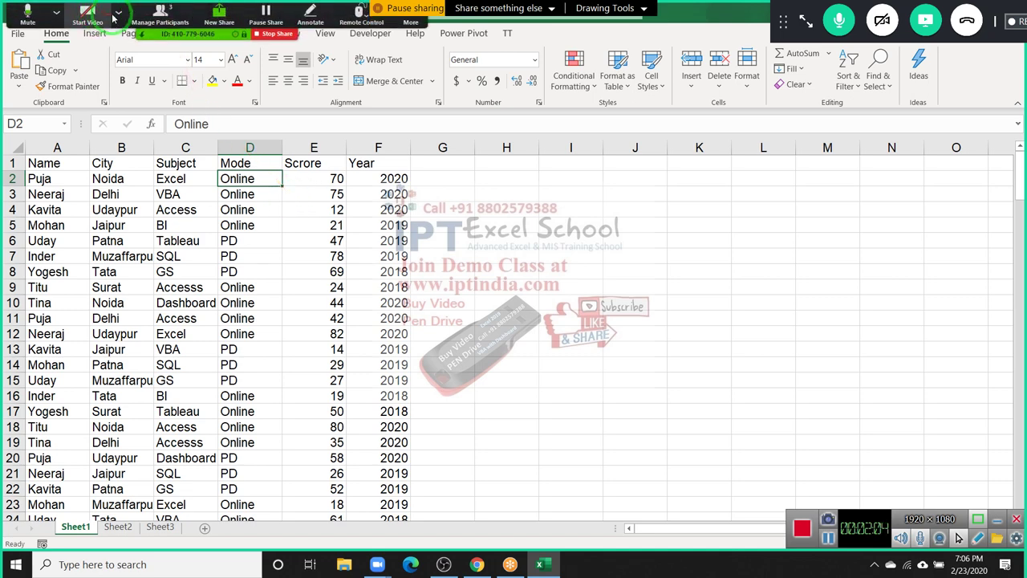
click(118, 11)
click(161, 10)
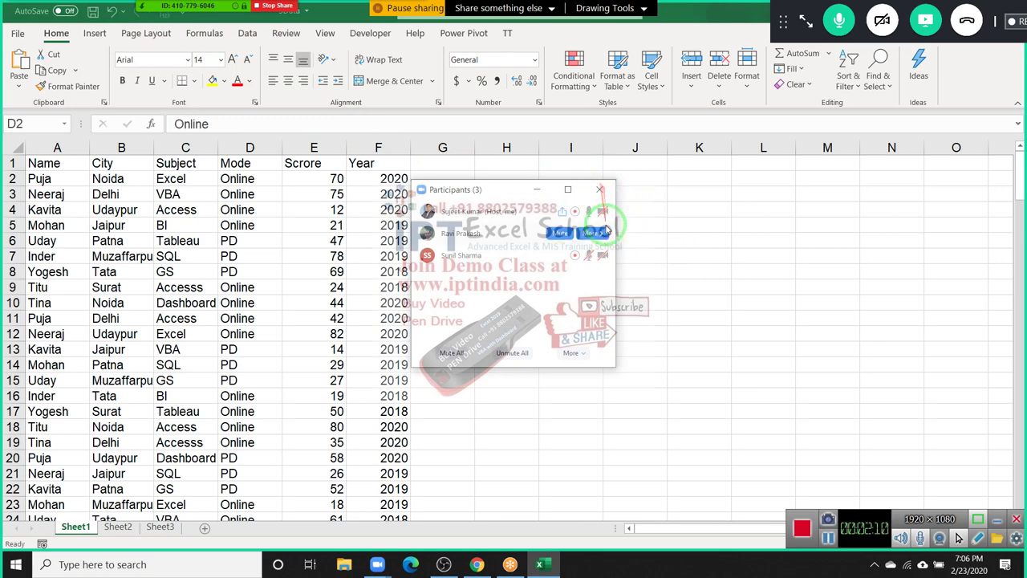
click(602, 233)
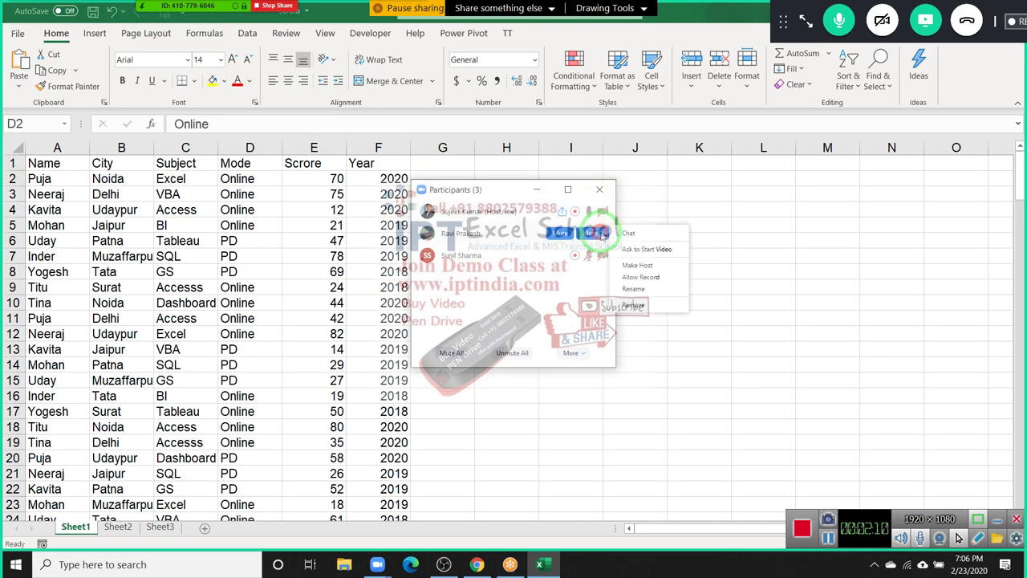
click(601, 190)
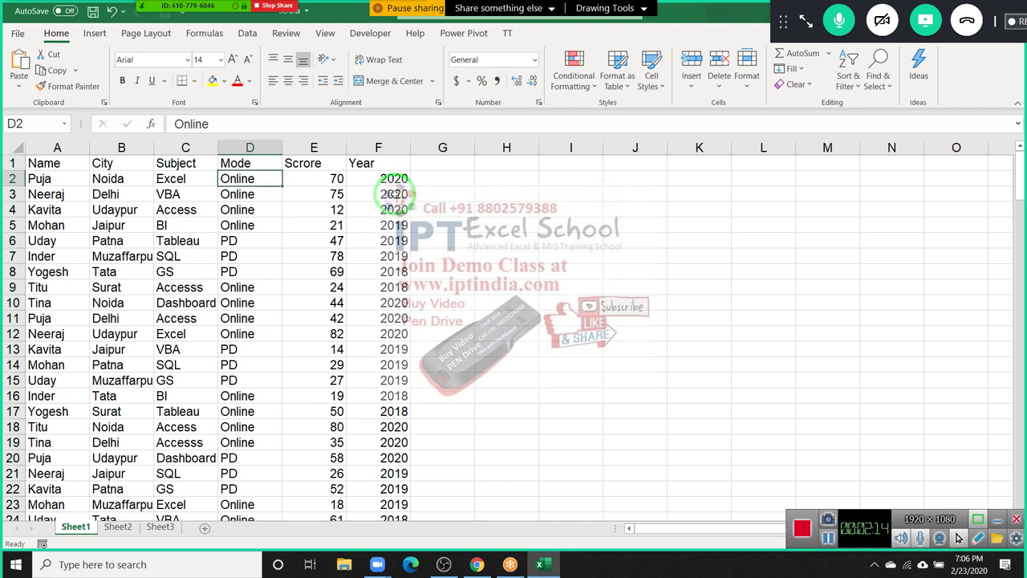
click(389, 257)
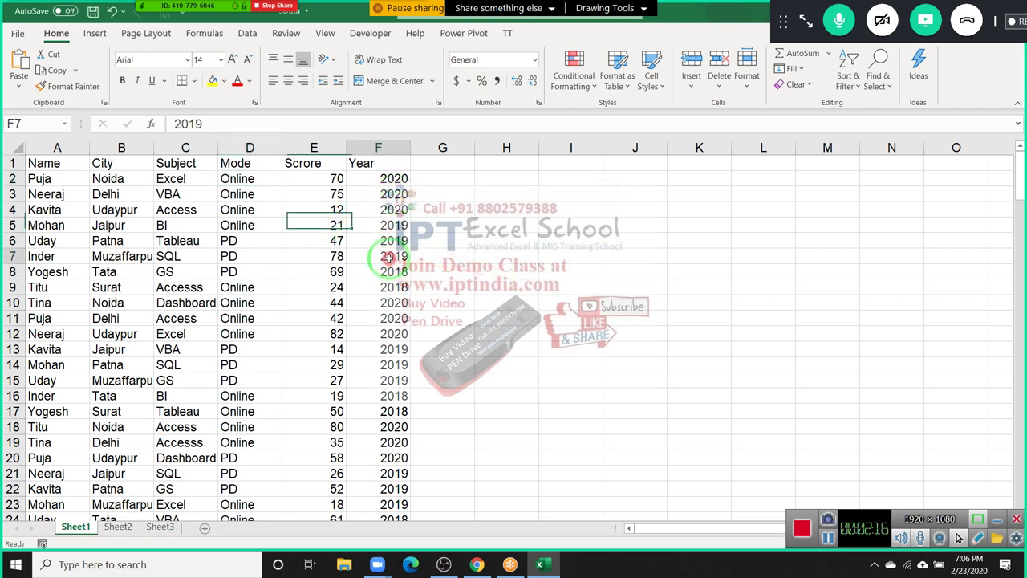
click(288, 226)
click(265, 224)
click(252, 257)
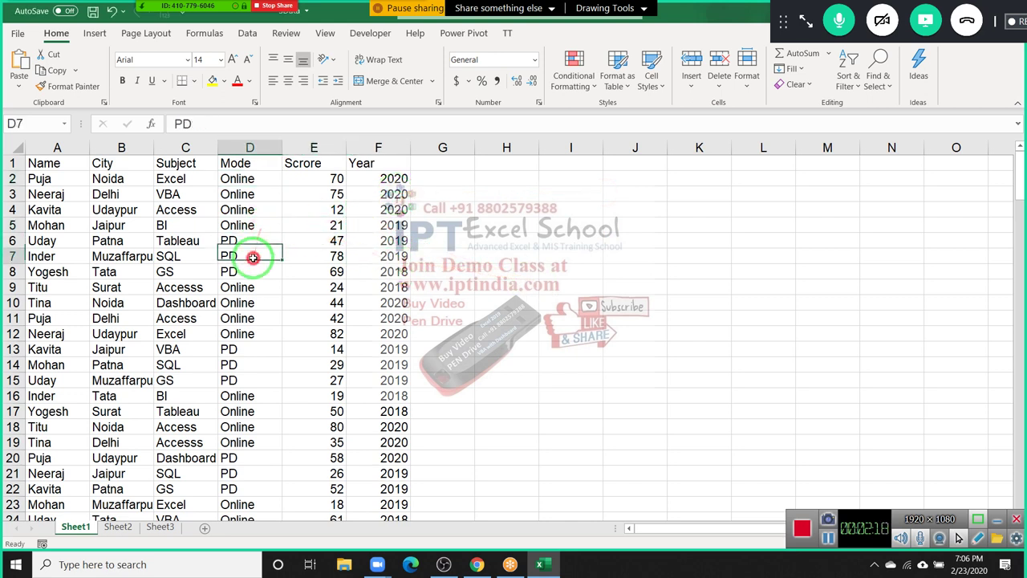
drag(256, 273, 246, 254)
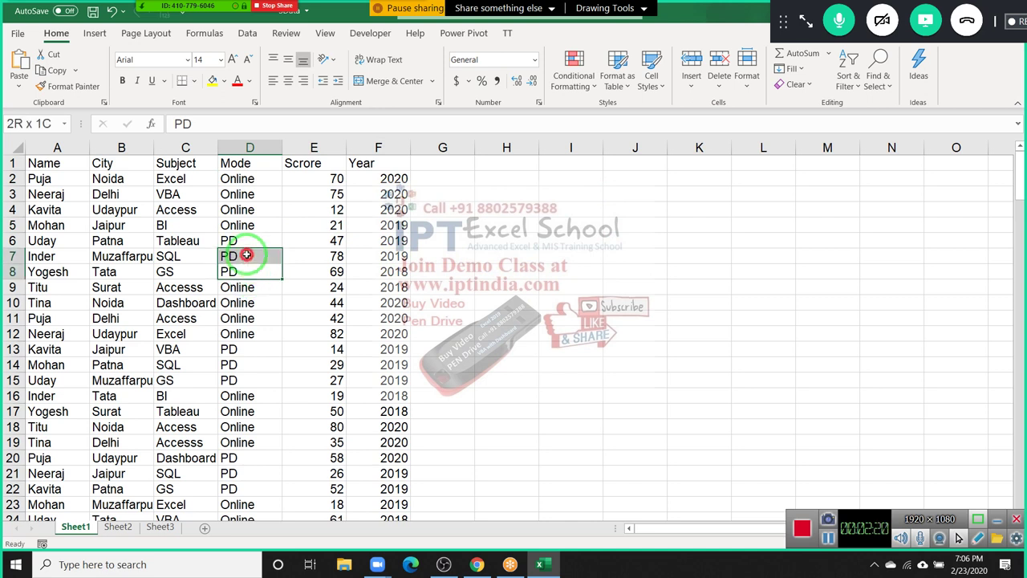
click(73, 207)
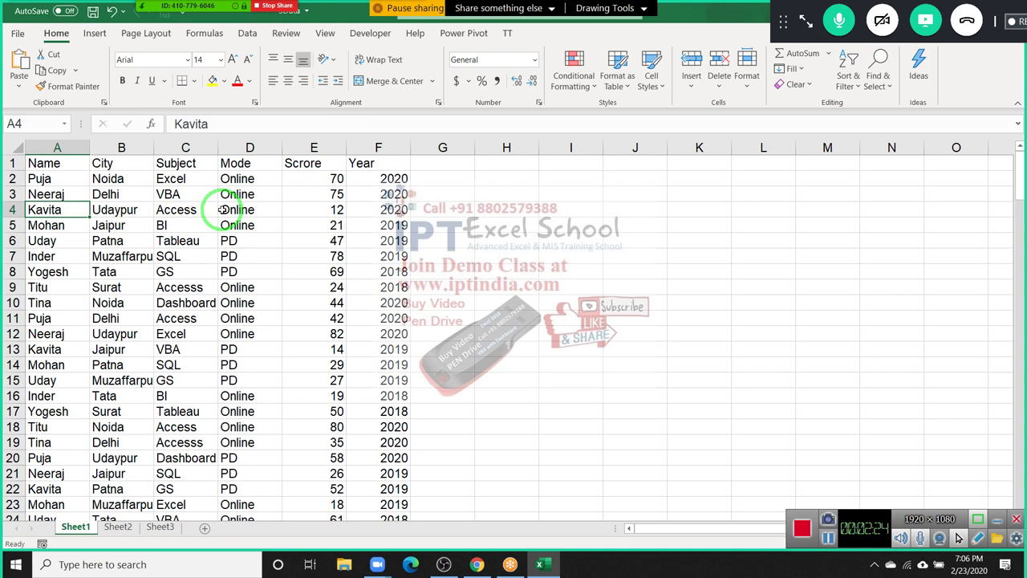
click(96, 194)
click(68, 163)
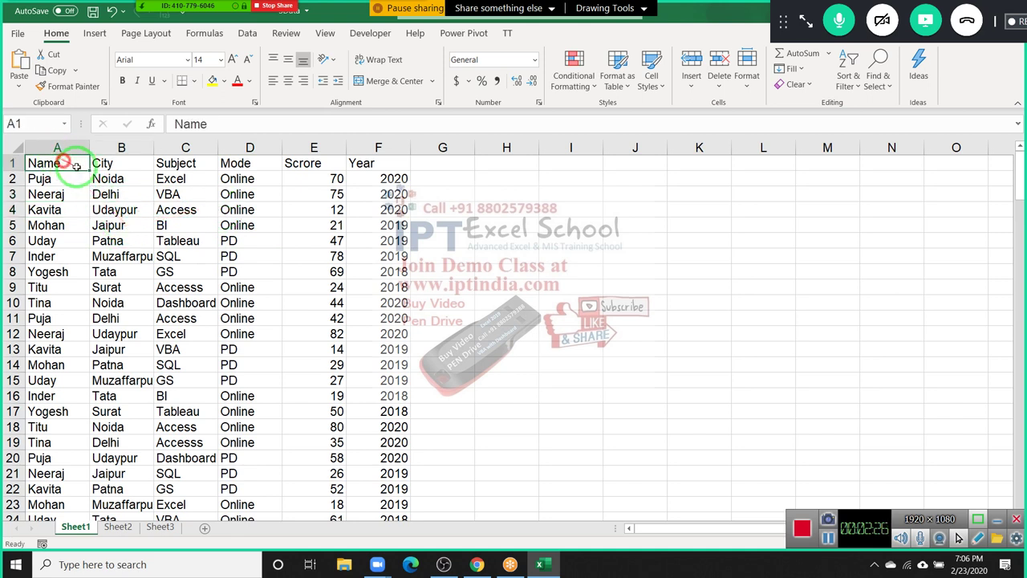
click(113, 164)
click(181, 163)
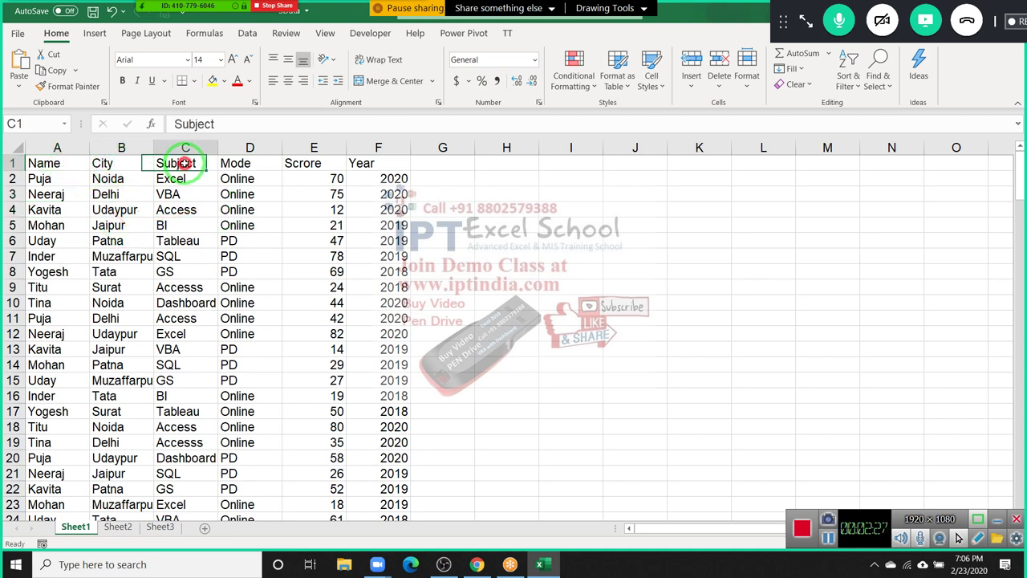
click(271, 160)
click(309, 164)
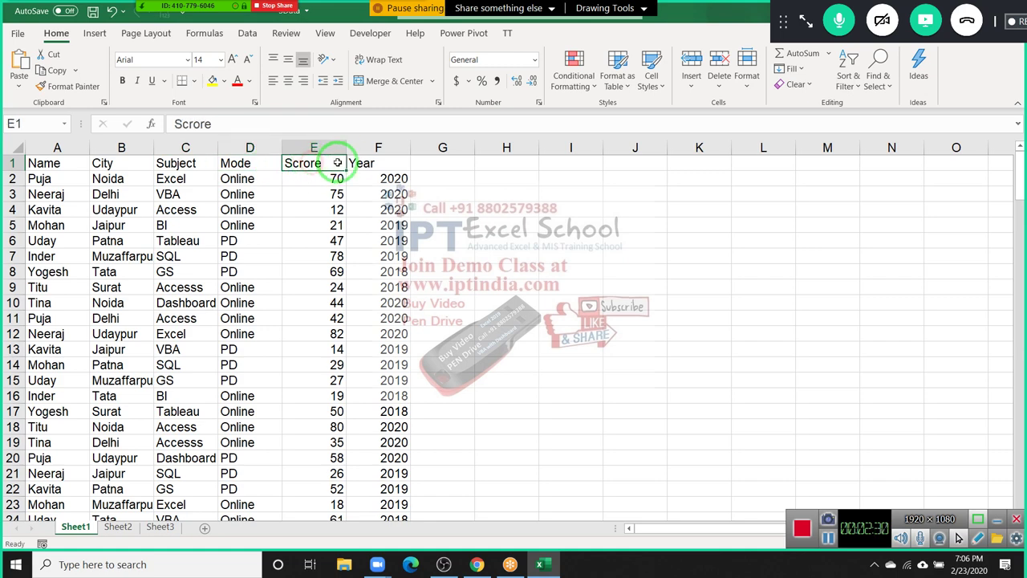
click(370, 149)
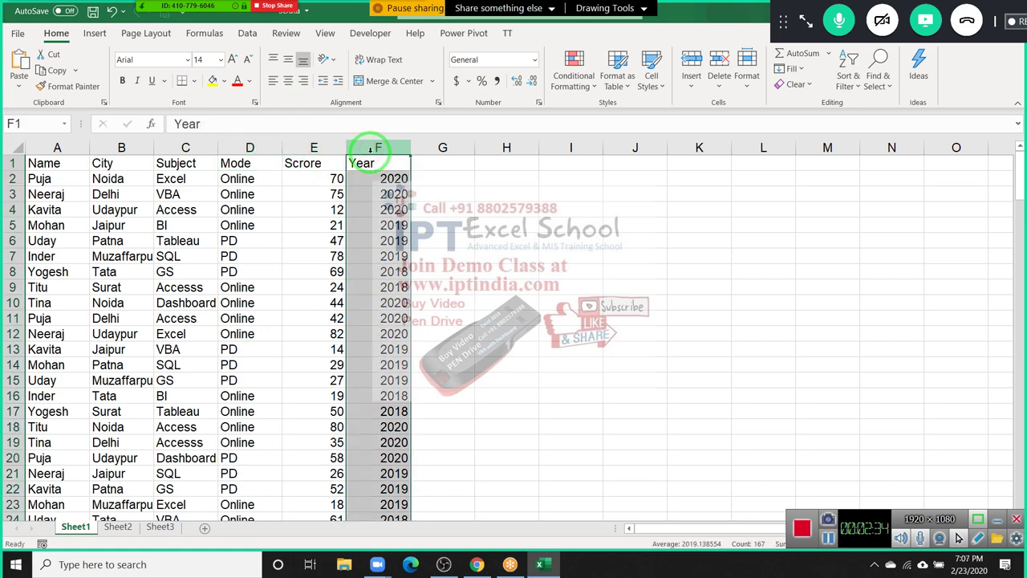
drag(192, 178, 360, 271)
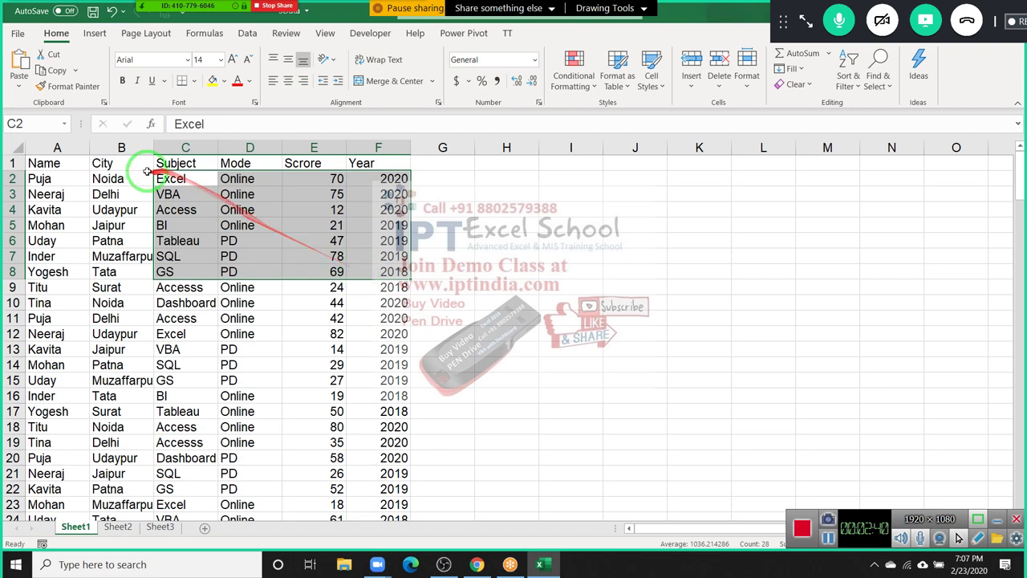
click(75, 163)
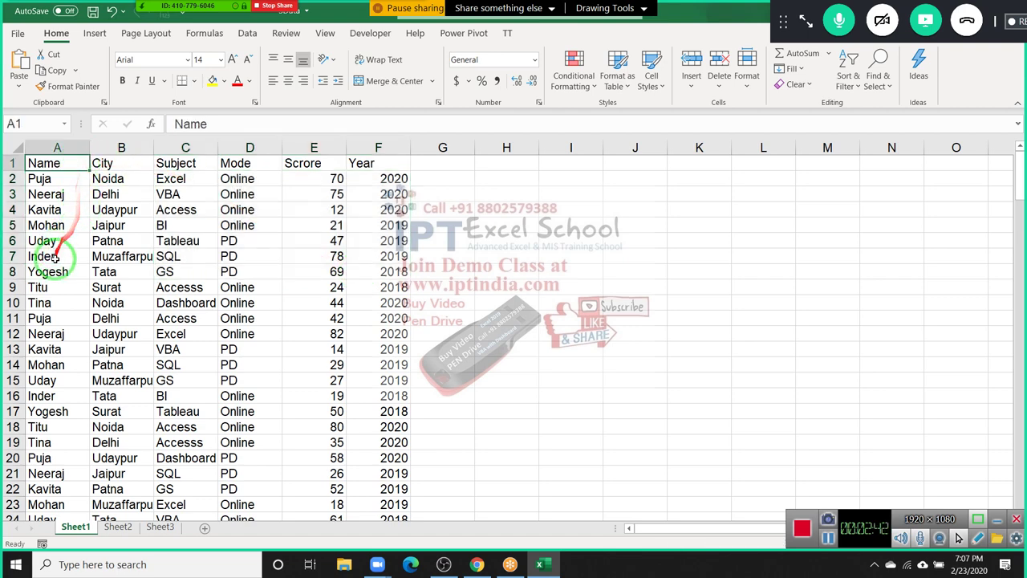
Step: Insert an empty row 10 between Titu's and Tina's records
click(15, 302)
key(ctrl+shift+plus)
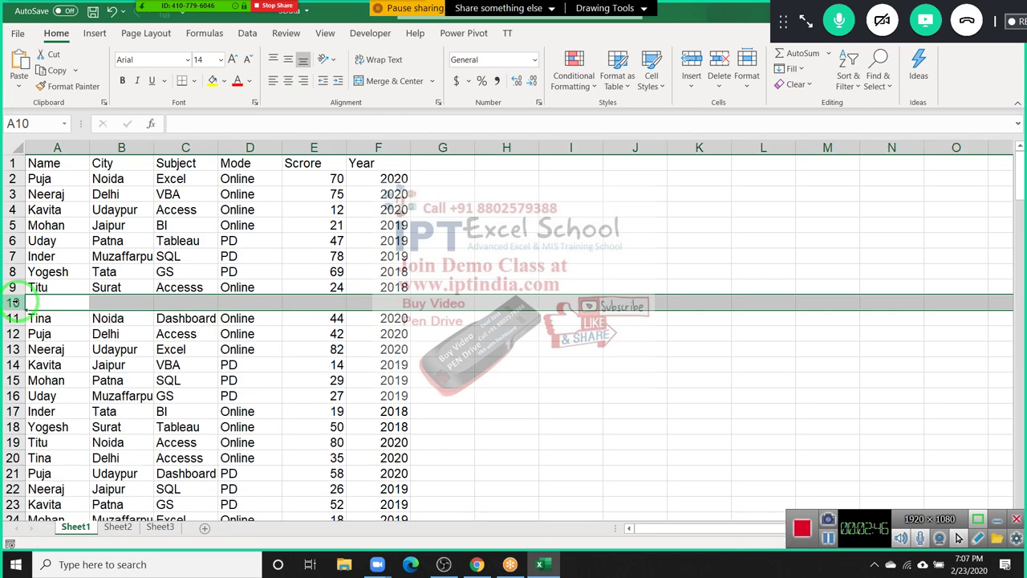
click(161, 271)
drag(69, 303, 384, 309)
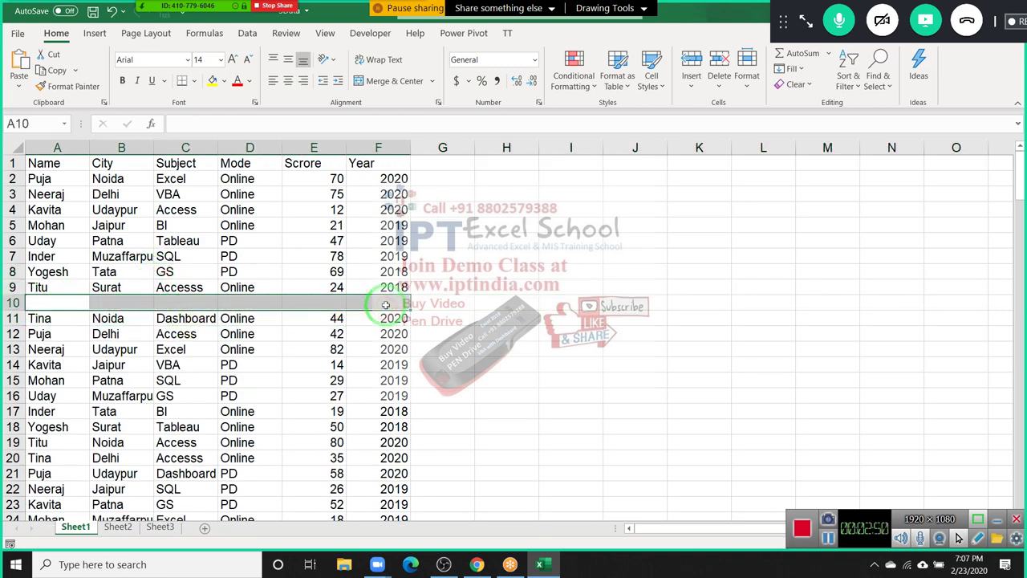
Step: Check the class email in the Gmail tab, then show the desktop
click(477, 566)
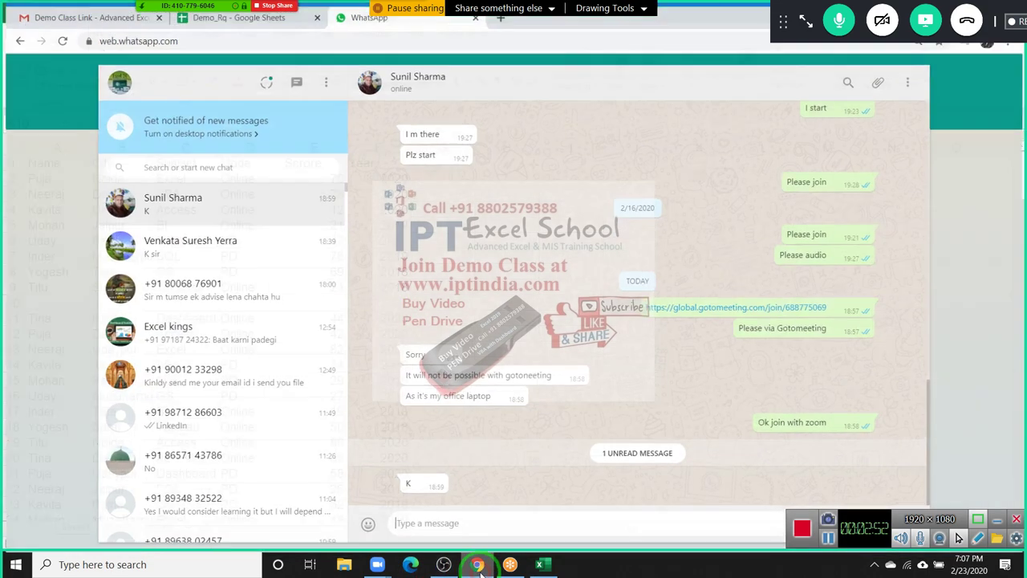
click(48, 12)
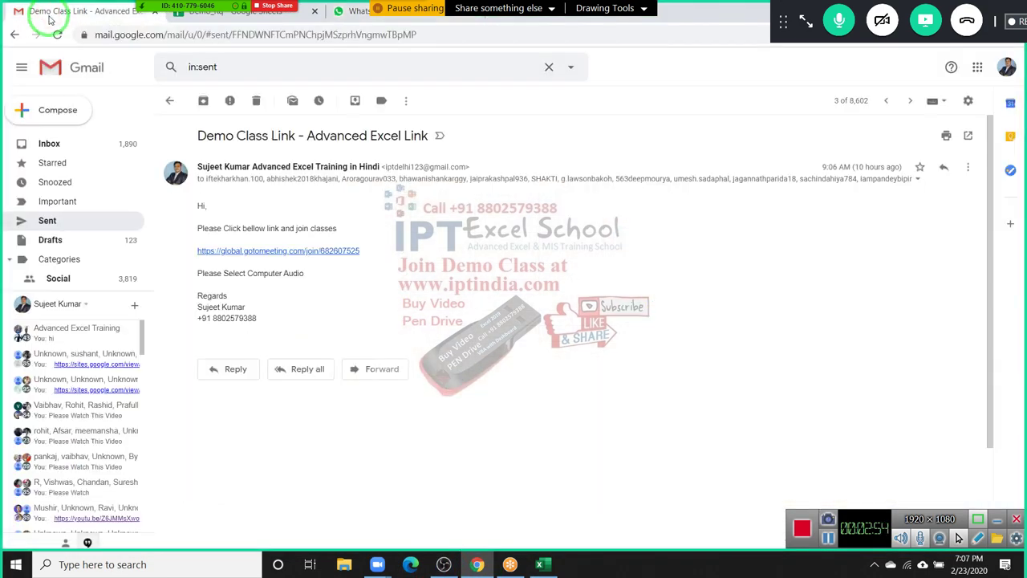
key(super+d)
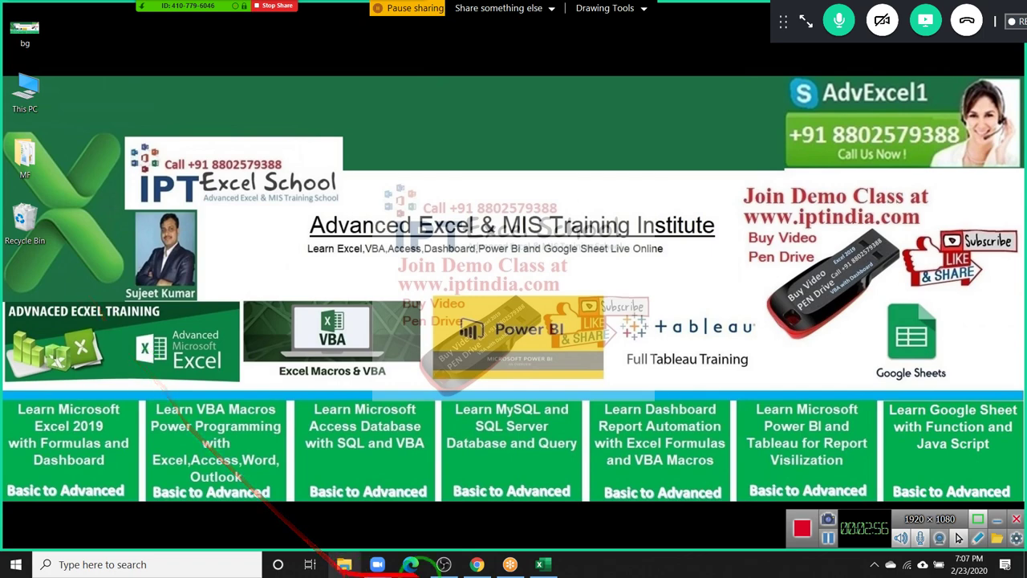
Step: Back in Excel, select the data region from A1, which stops at the blank row
click(539, 561)
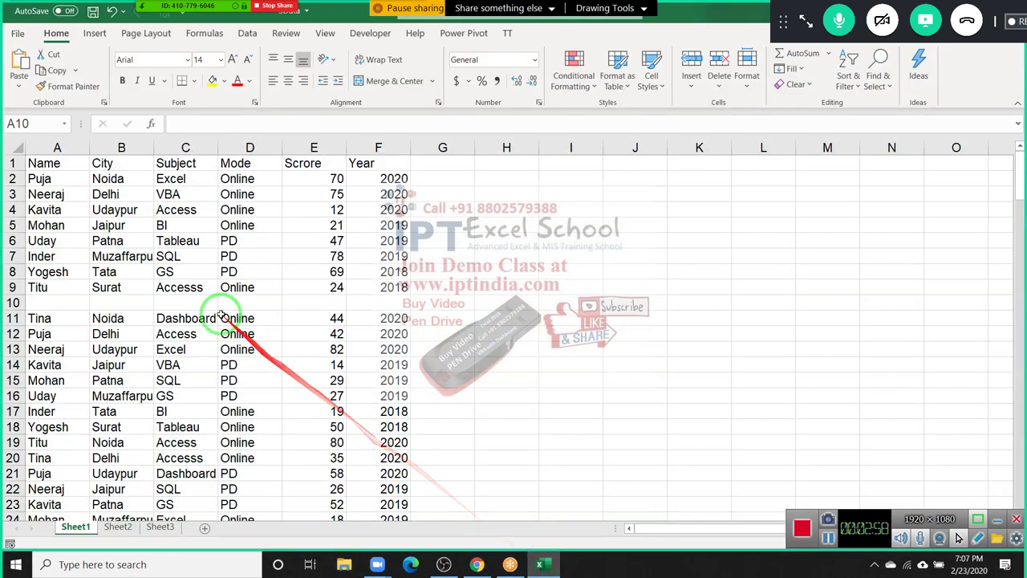
click(113, 224)
click(81, 160)
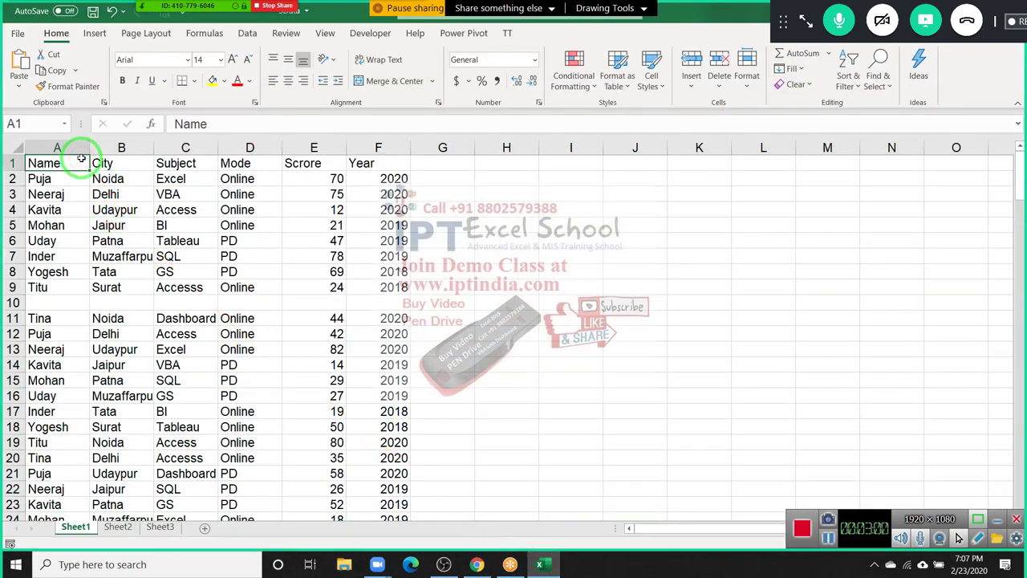
key(ctrl+a)
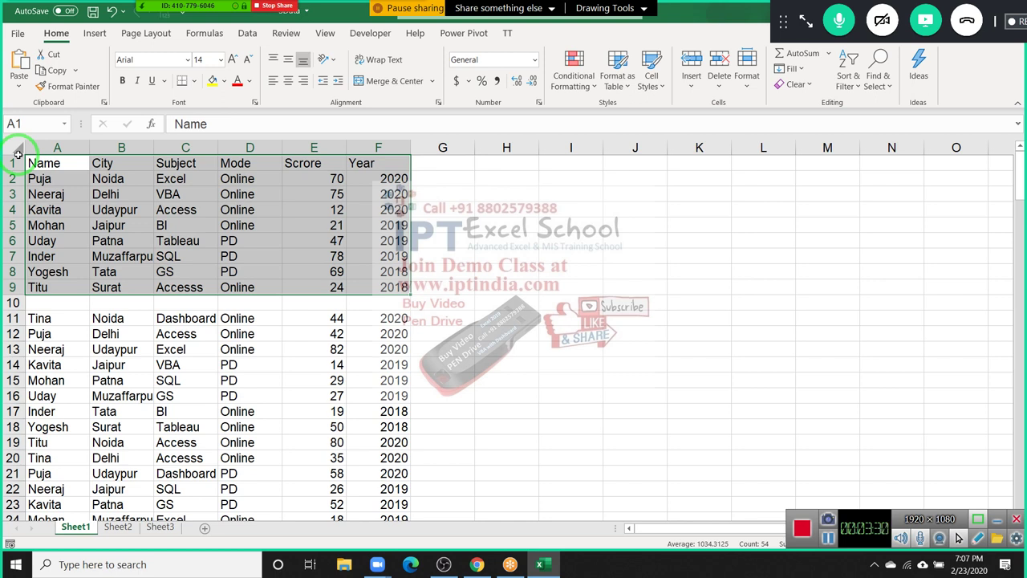
Step: Enter 1 in cell C10 of the empty row
key(Down)
key(Down)
key(Down)
key(Down)
key(Down)
key(Down)
key(Down)
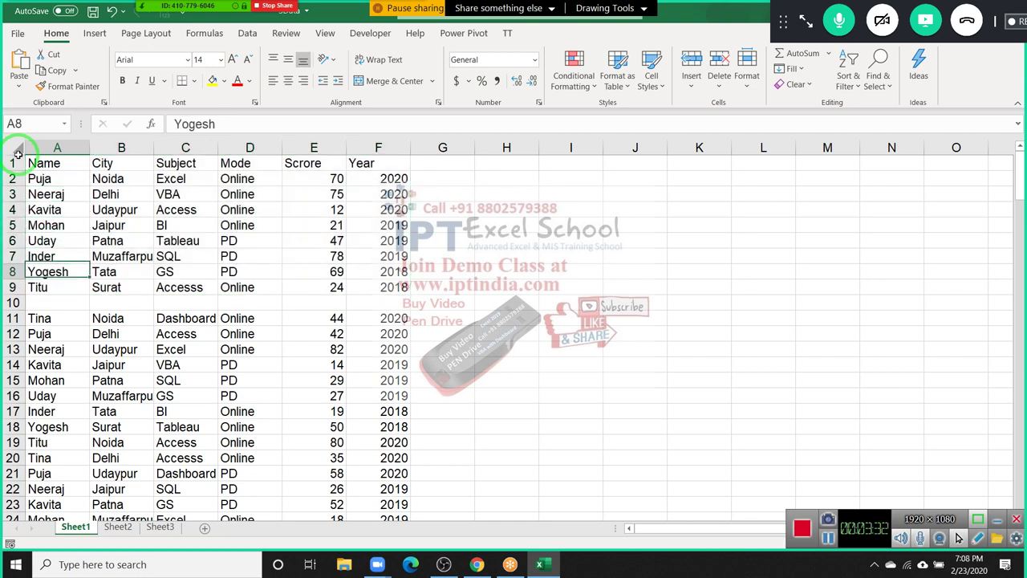
key(Down)
key(Down)
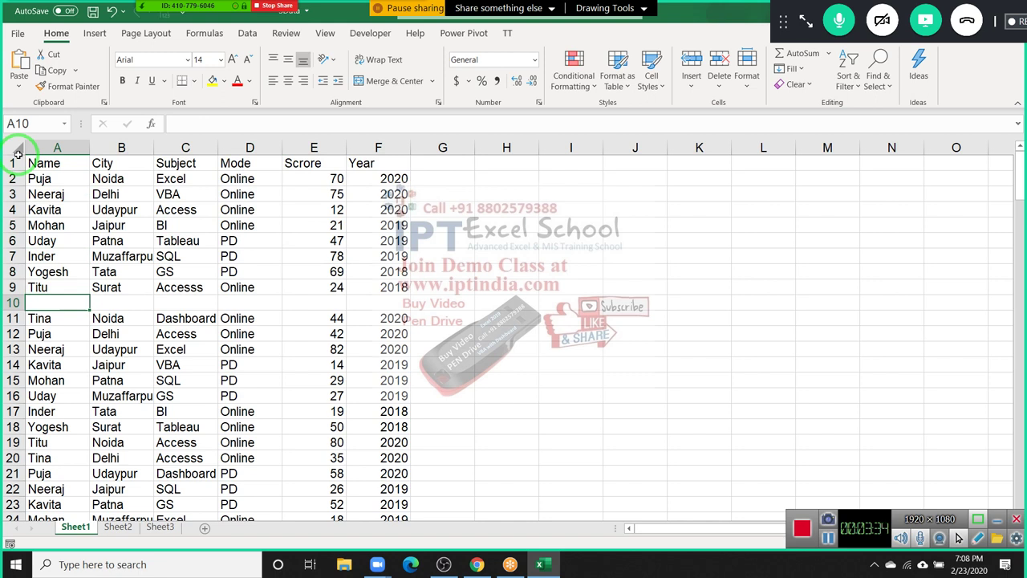
key(Right)
key(Right)
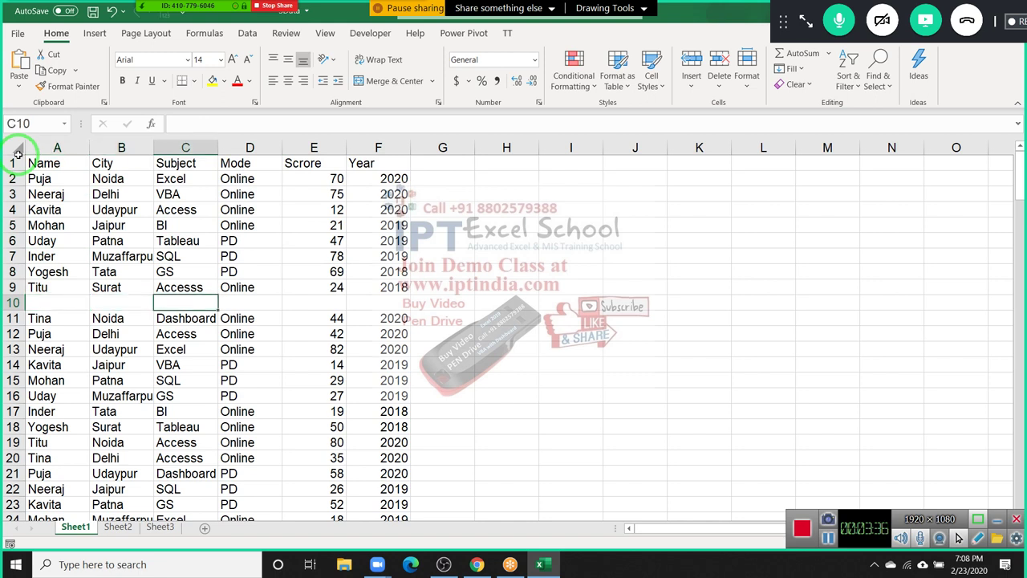
text(1)
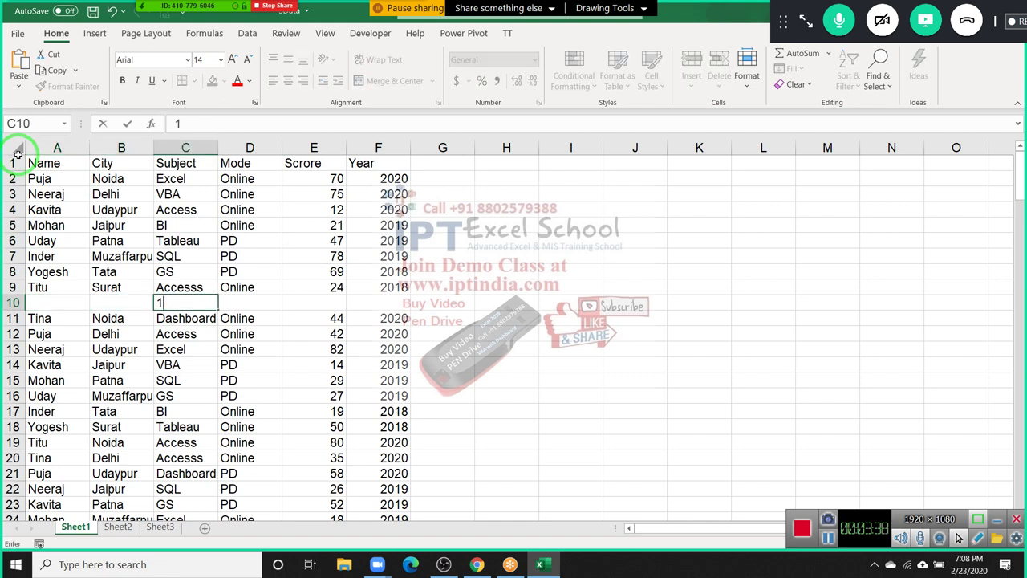
key(Return)
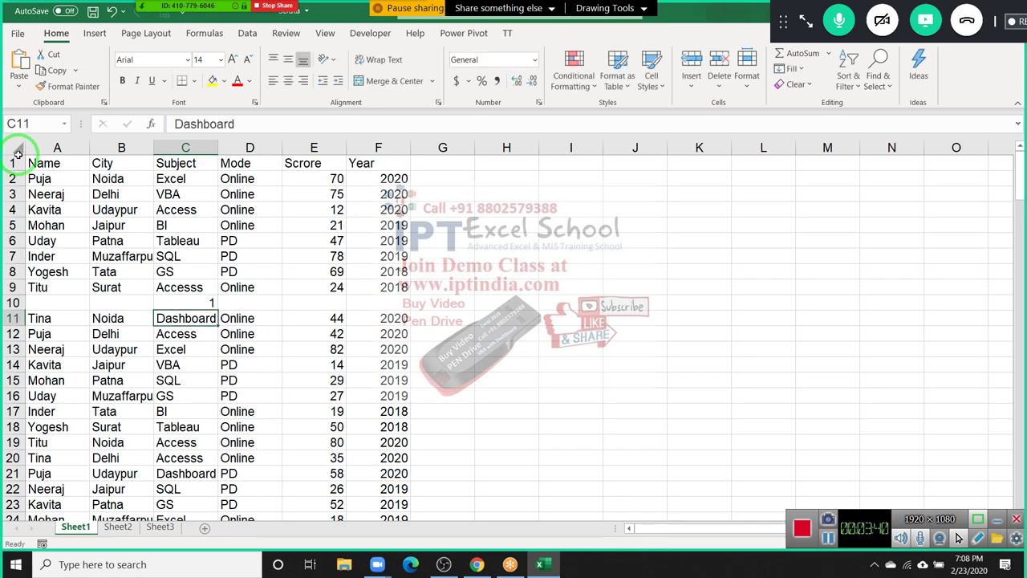
key(Up)
key(Up)
Step: Delete row 10 so Tina's record sits directly under Titu's
click(18, 153)
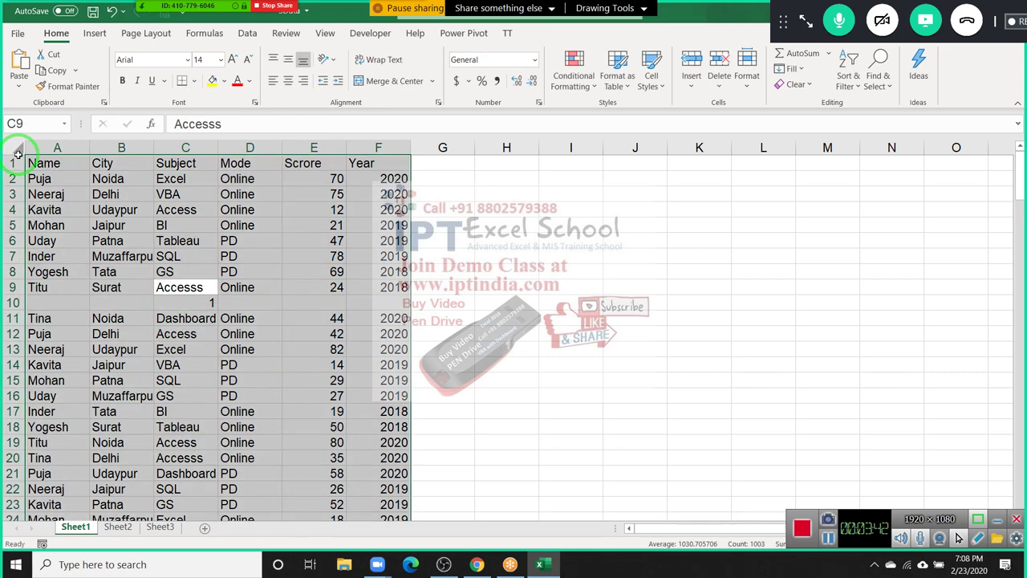
key(Down)
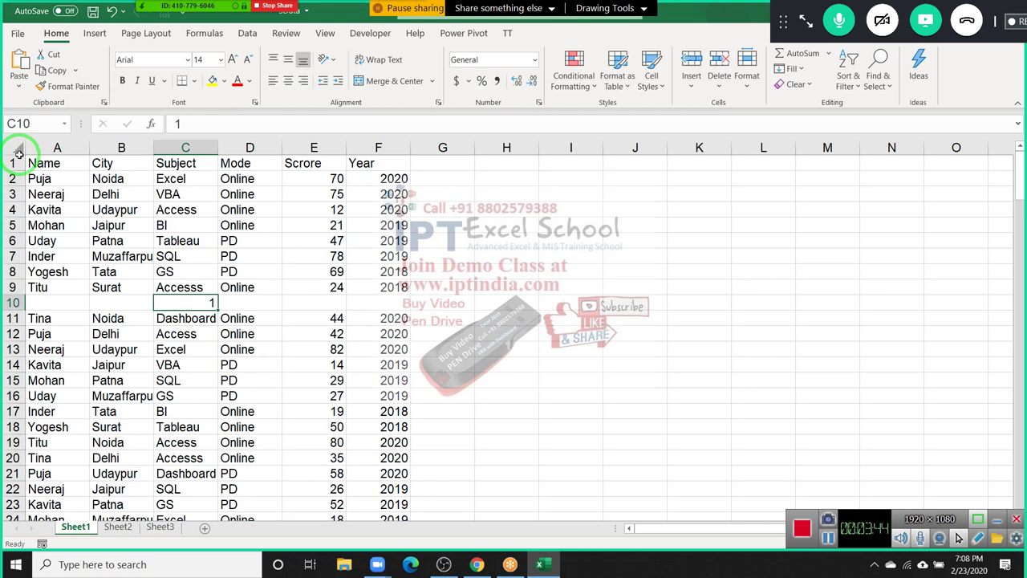
key(shift+space)
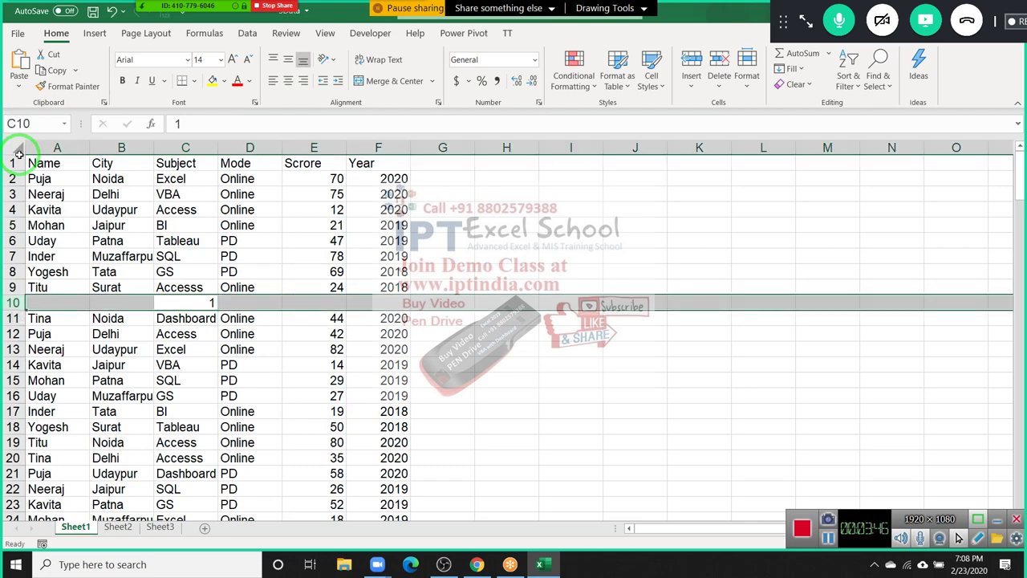
key(ctrl+minus)
key(ctrl+Up)
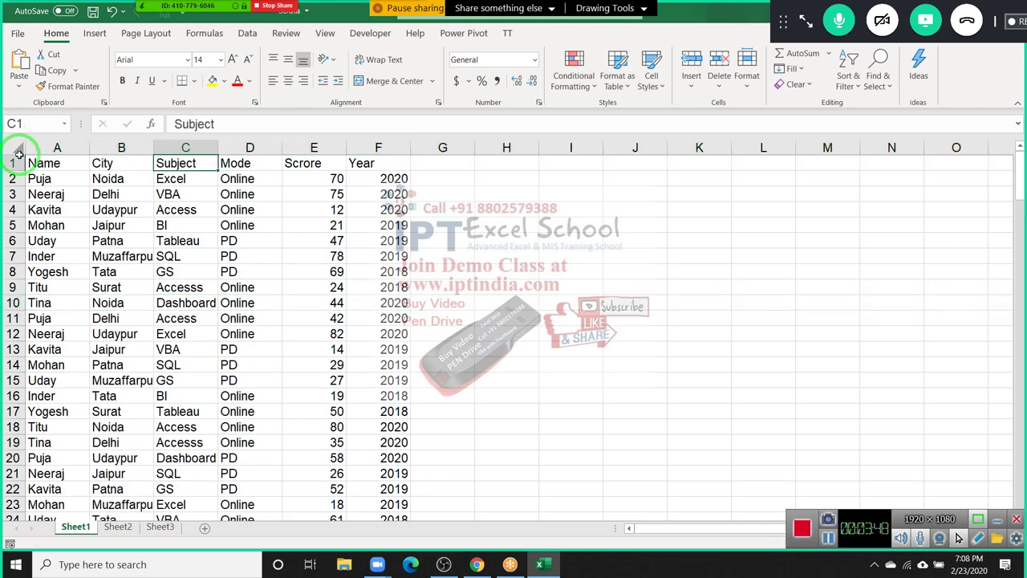
key(ctrl+Left)
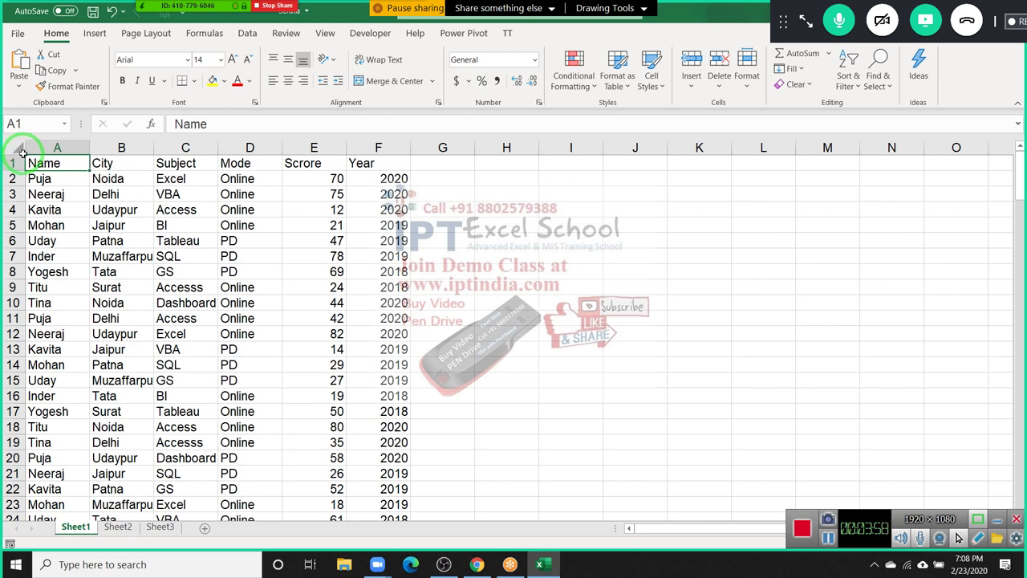
mouse_move(56, 148)
mouse_down()
mouse_move(366, 147)
mouse_move(50, 165)
mouse_up()
click(299, 162)
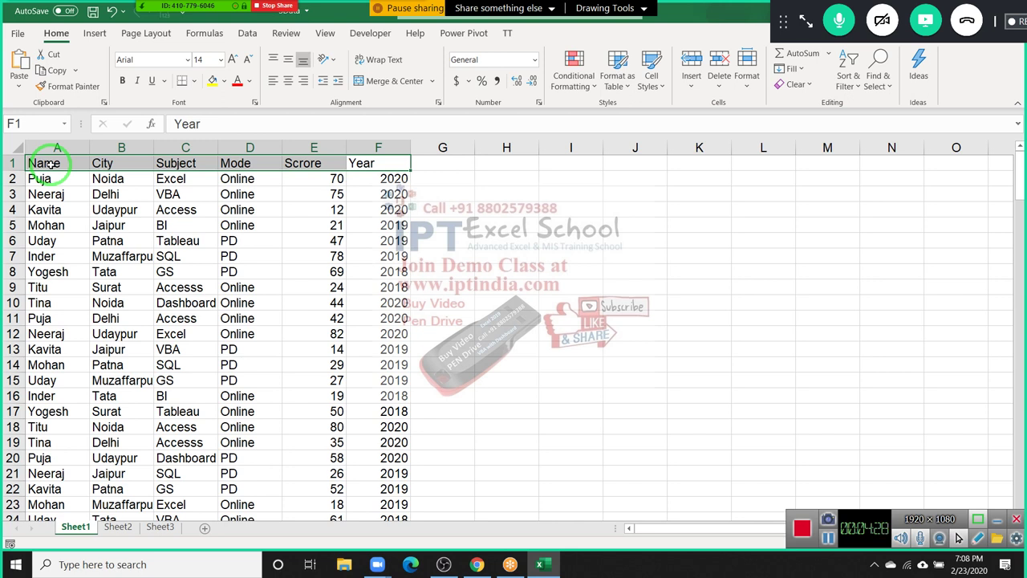
click(46, 210)
click(48, 164)
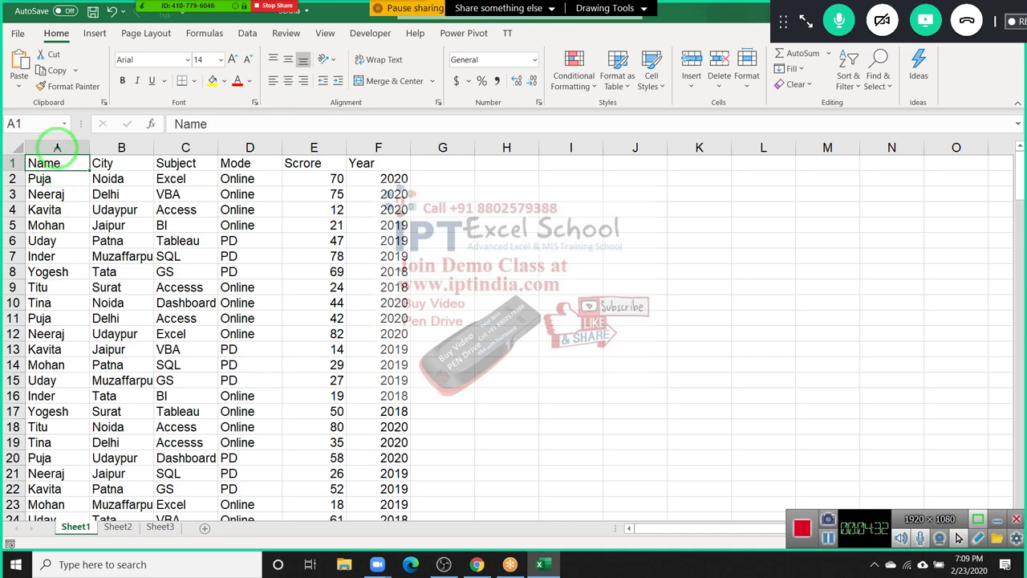
Step: Browse the Recommended PivotTables previews for the data, then close them
click(92, 33)
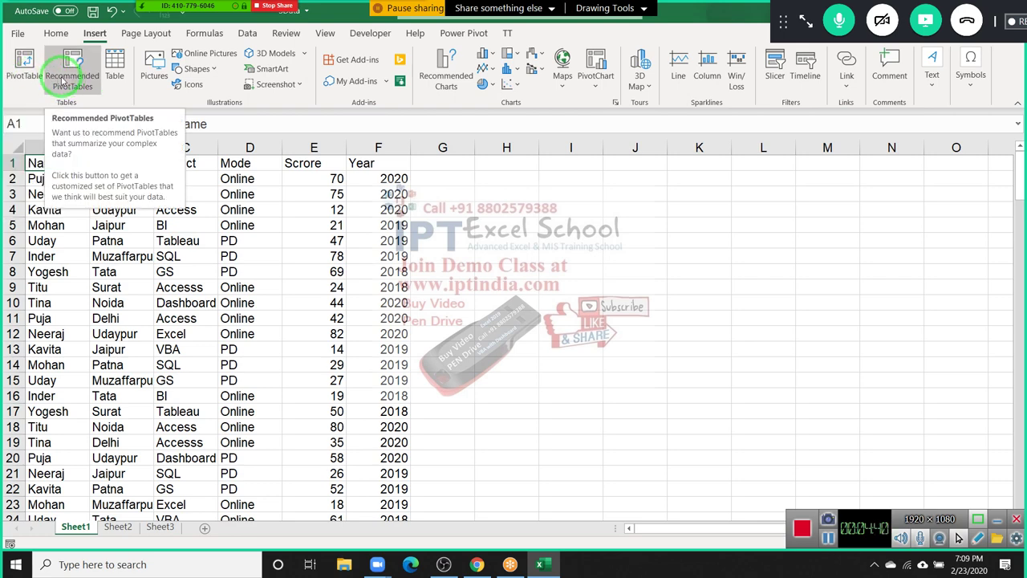
click(65, 80)
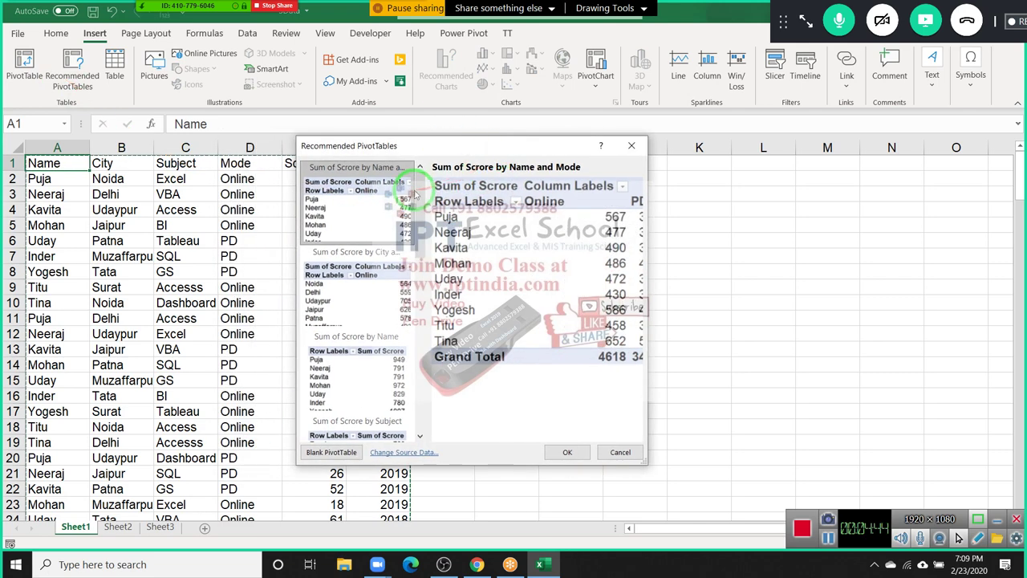
scroll(420, 198, down, 1)
mouse_move(420, 199)
mouse_down()
mouse_move(405, 377)
mouse_move(412, 199)
mouse_move(424, 171)
mouse_up()
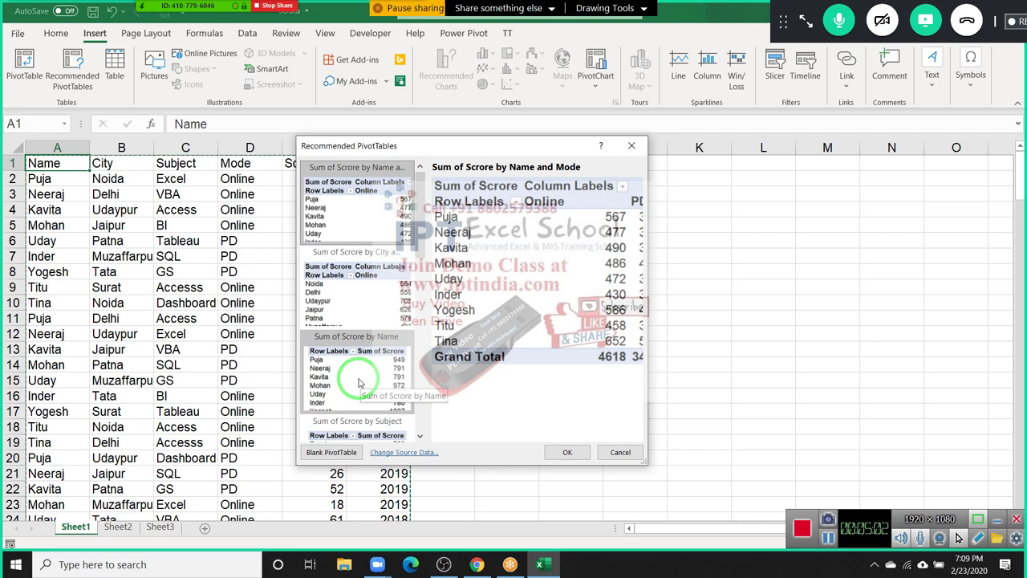
scroll(337, 276, down, 5)
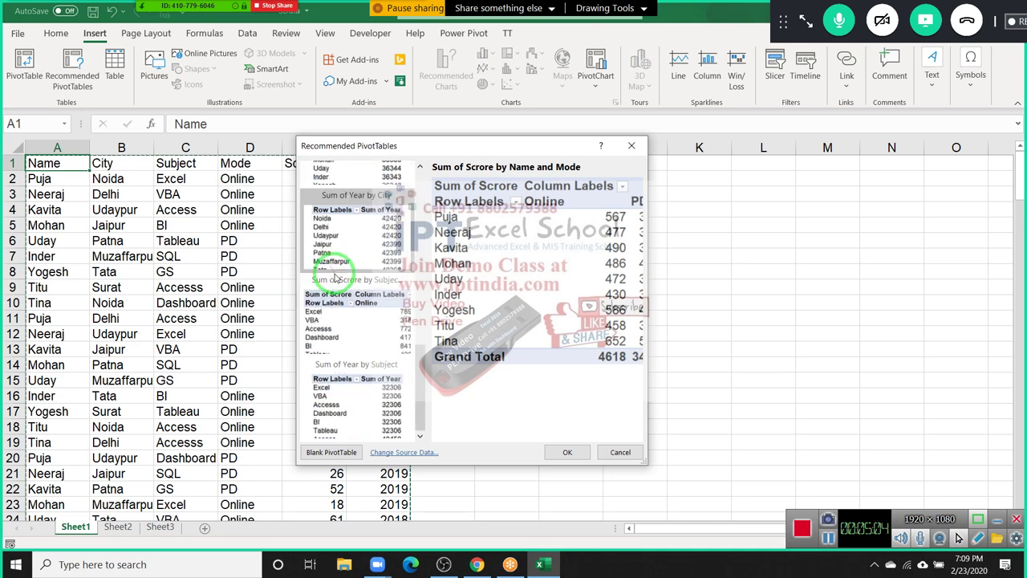
scroll(383, 296, up, 5)
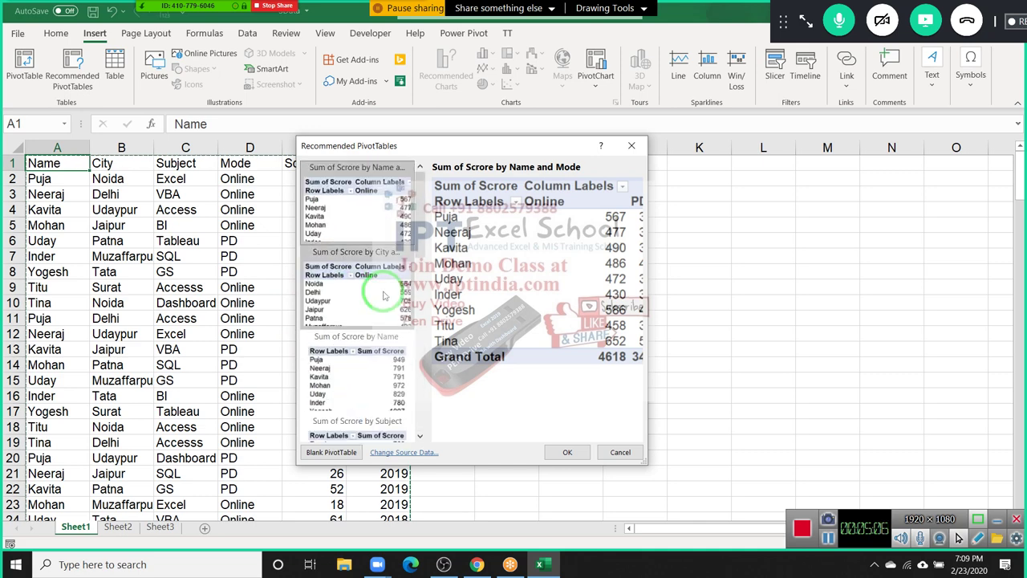
click(632, 147)
Step: Create a blank PivotTable on a new Sheet4, cancelling a second attempt from Sheet1
click(21, 62)
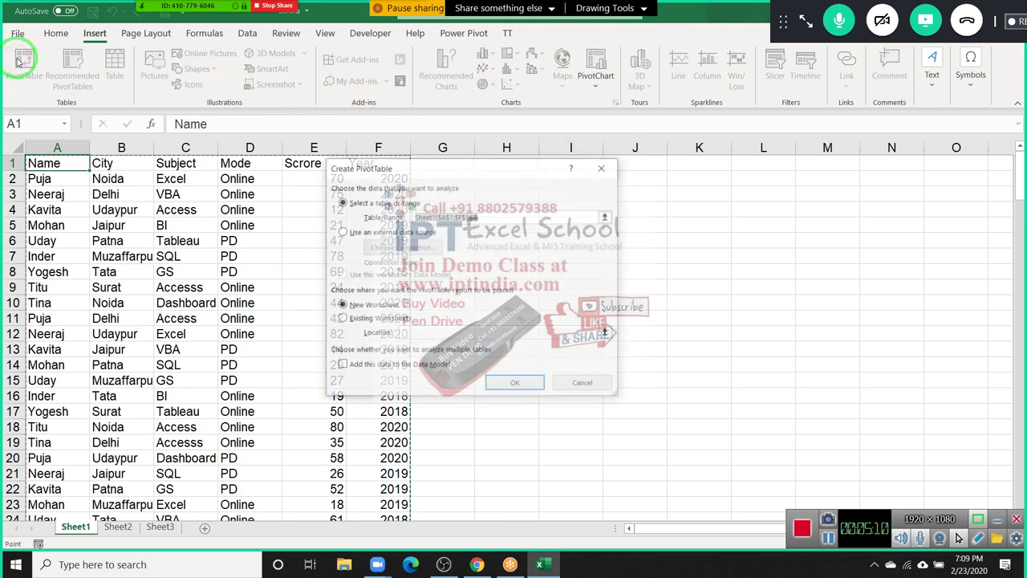
click(521, 381)
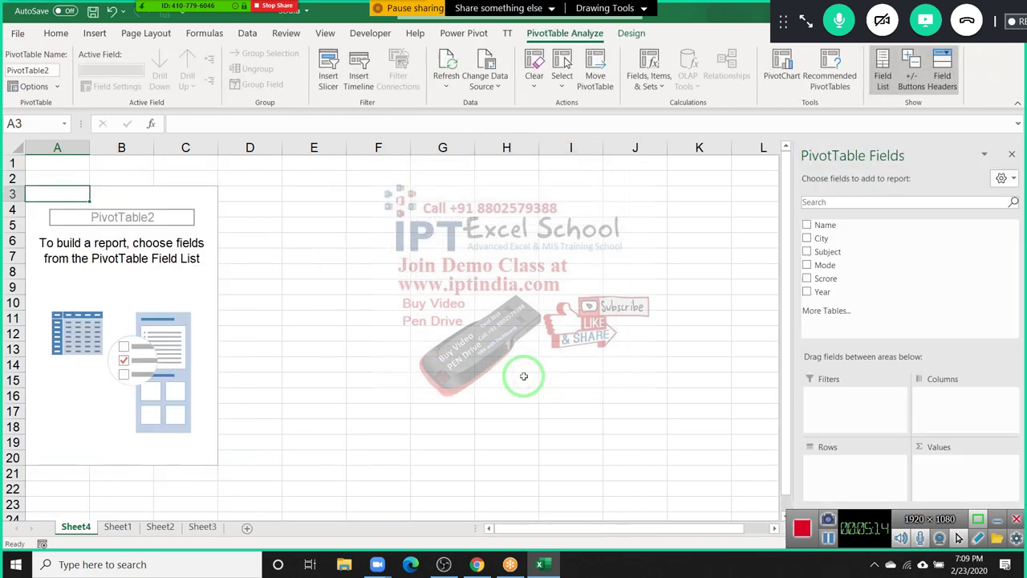
click(117, 526)
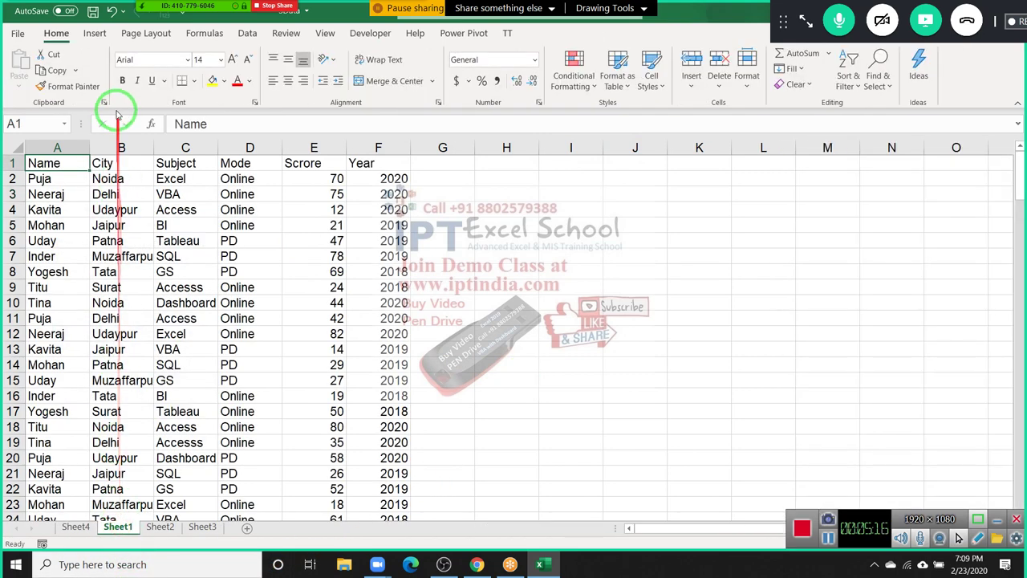
click(95, 33)
click(25, 64)
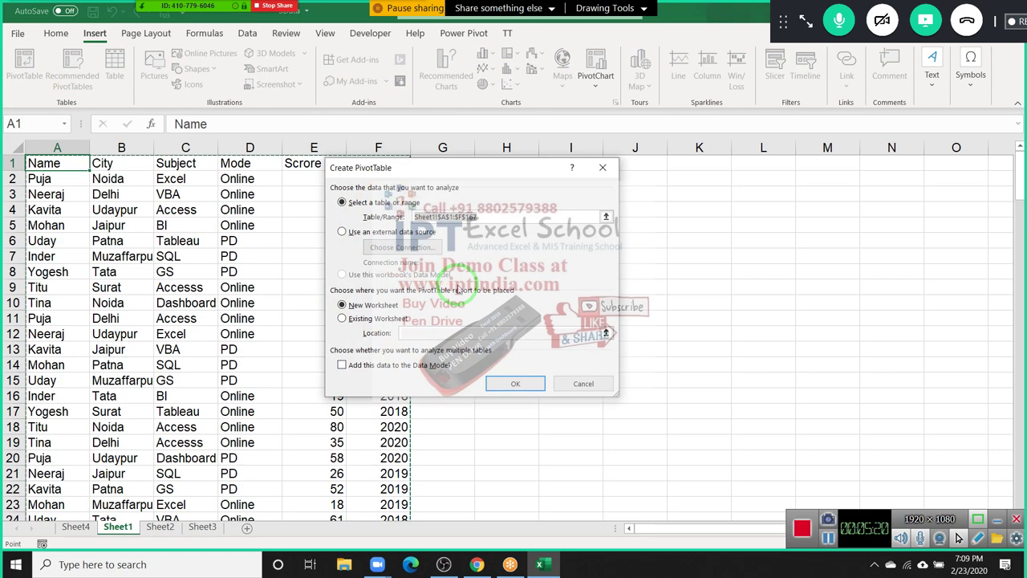
click(582, 384)
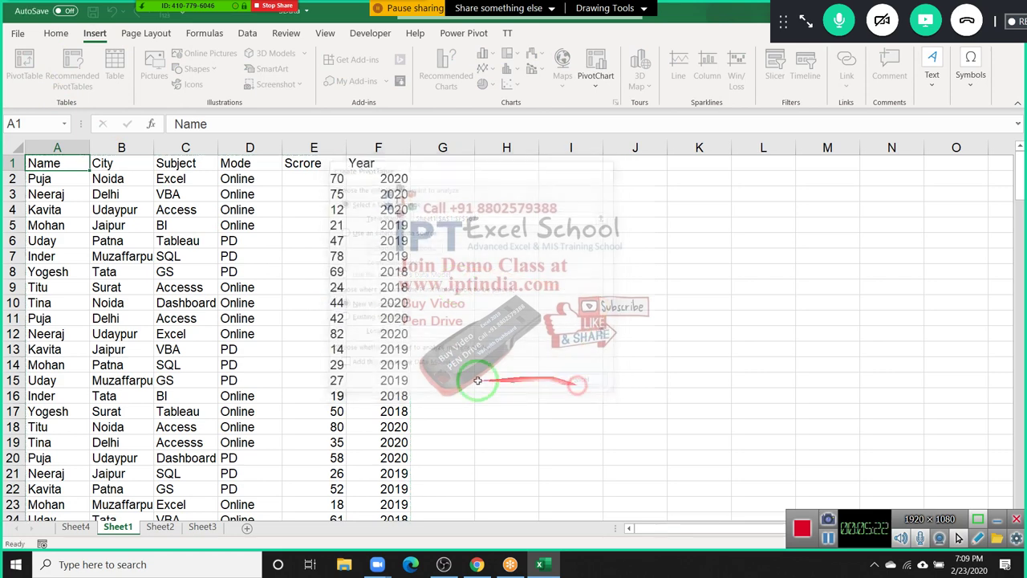
click(80, 527)
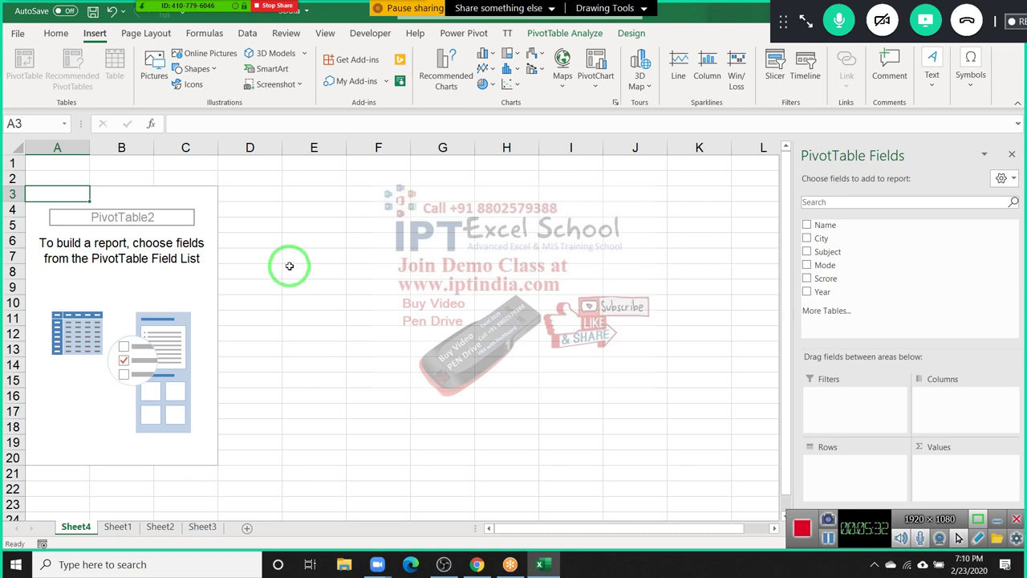
drag(72, 224, 182, 431)
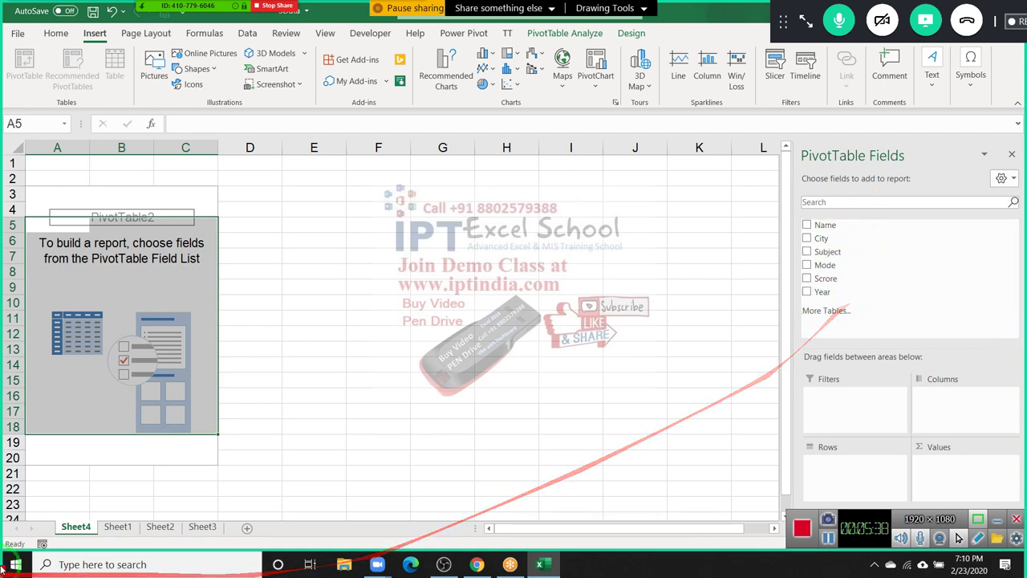
click(118, 526)
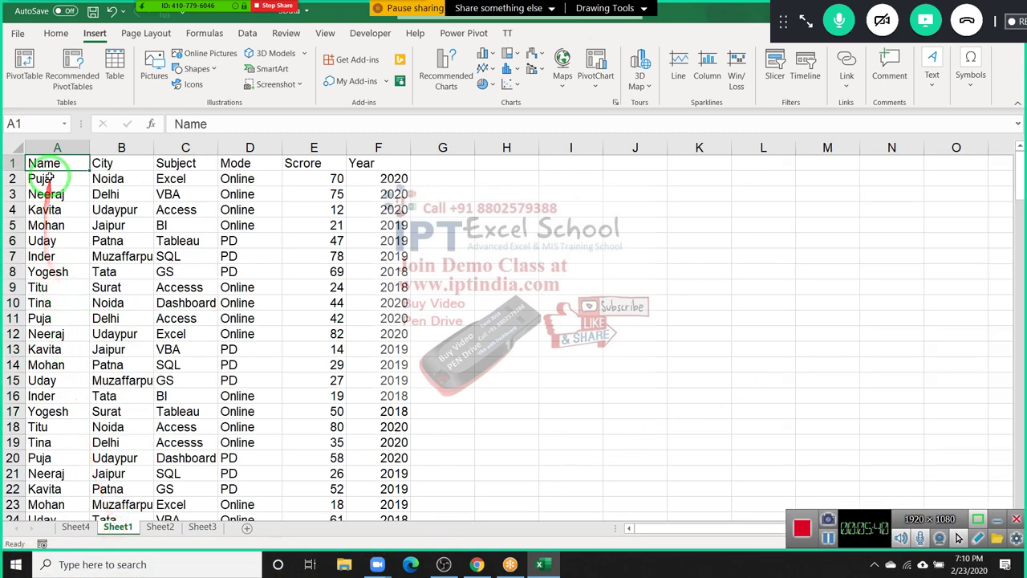
drag(44, 163, 313, 173)
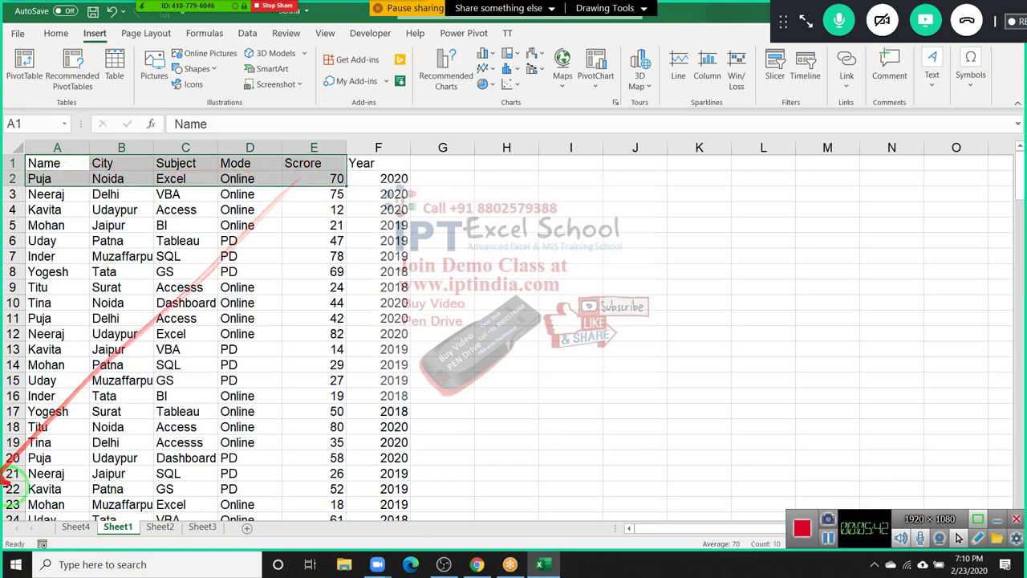
click(75, 526)
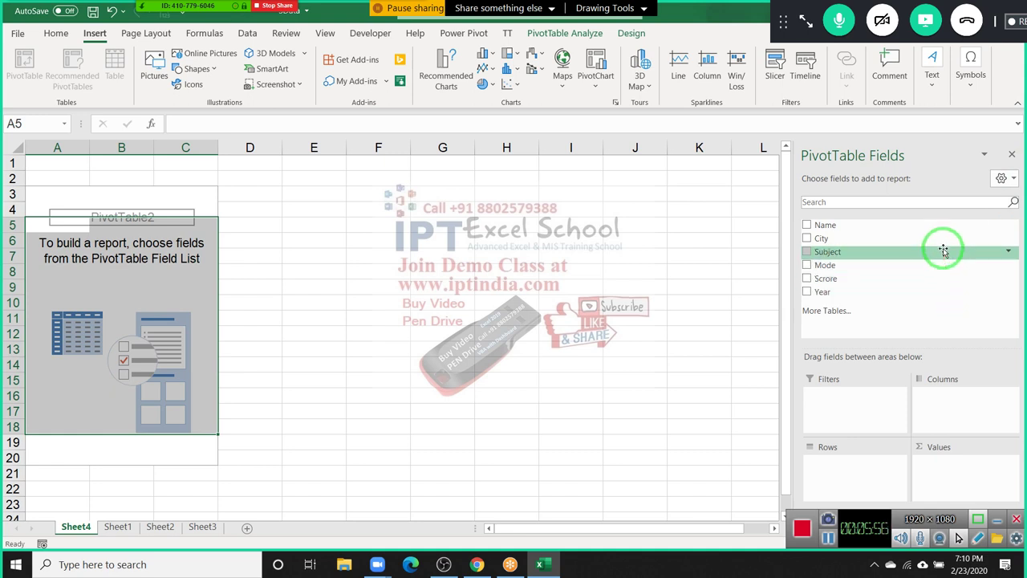
click(116, 527)
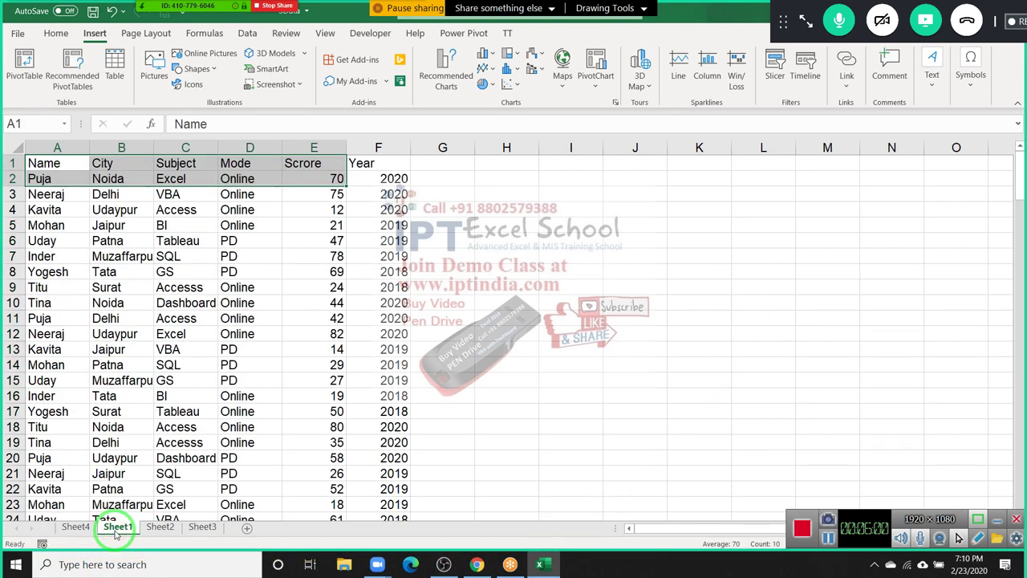
click(119, 333)
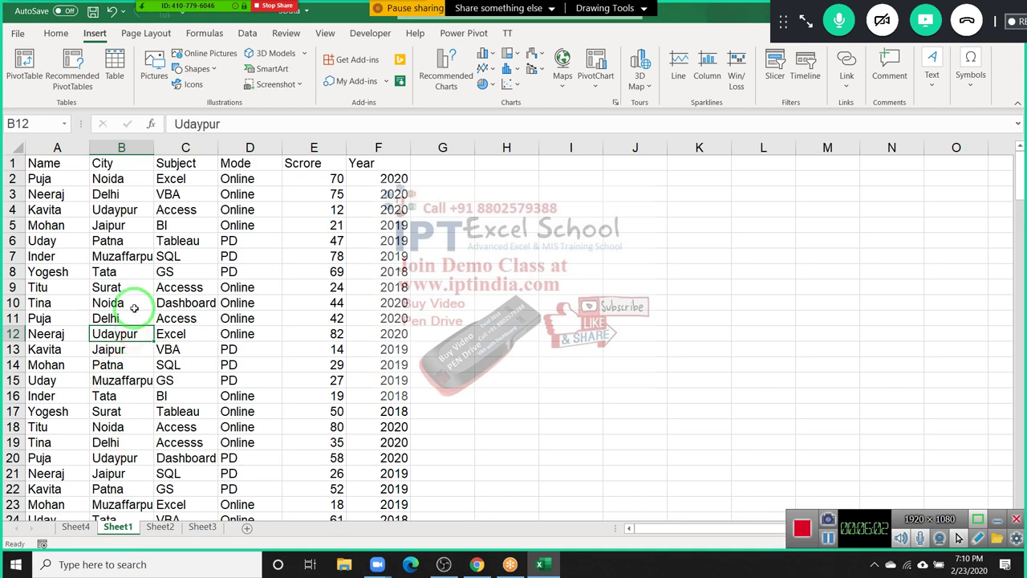
click(114, 143)
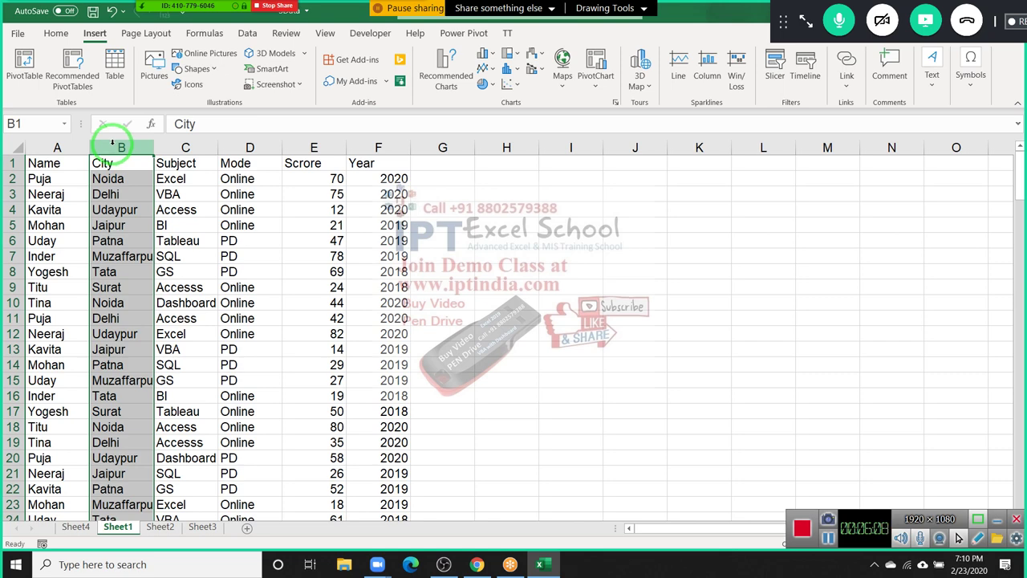
ctrl+click(251, 149)
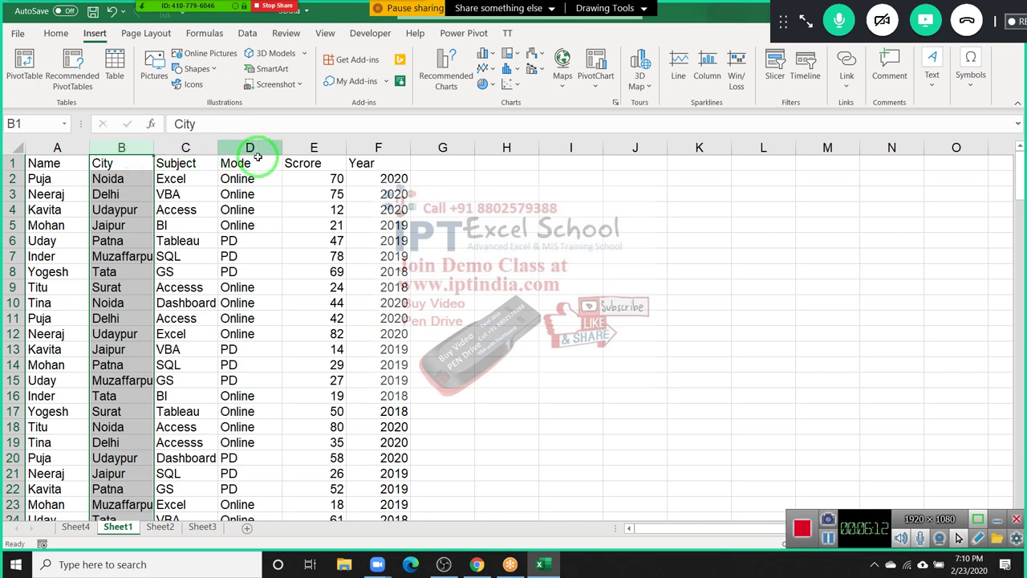
click(366, 150)
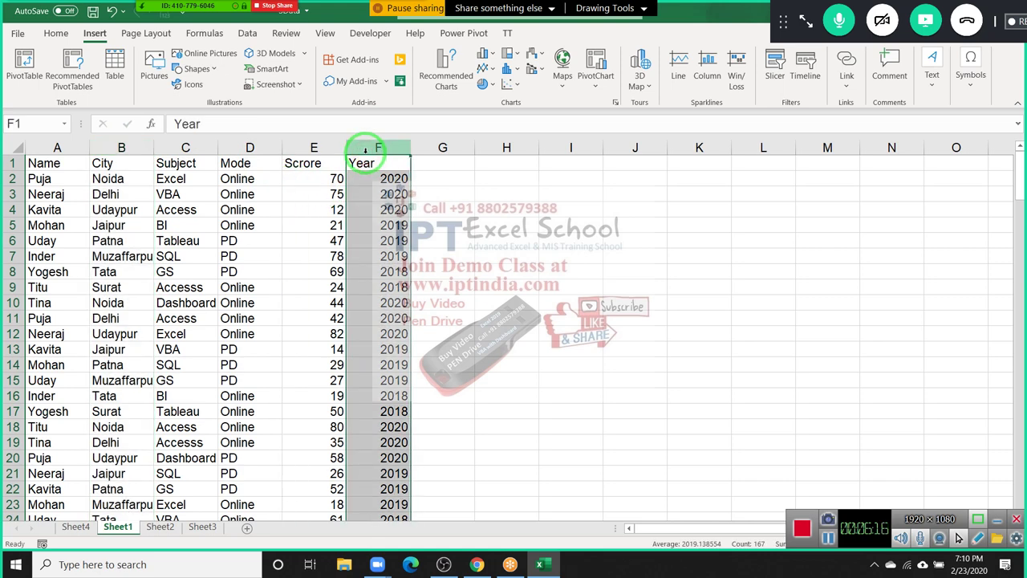
drag(296, 172, 12, 341)
drag(32, 209, 136, 493)
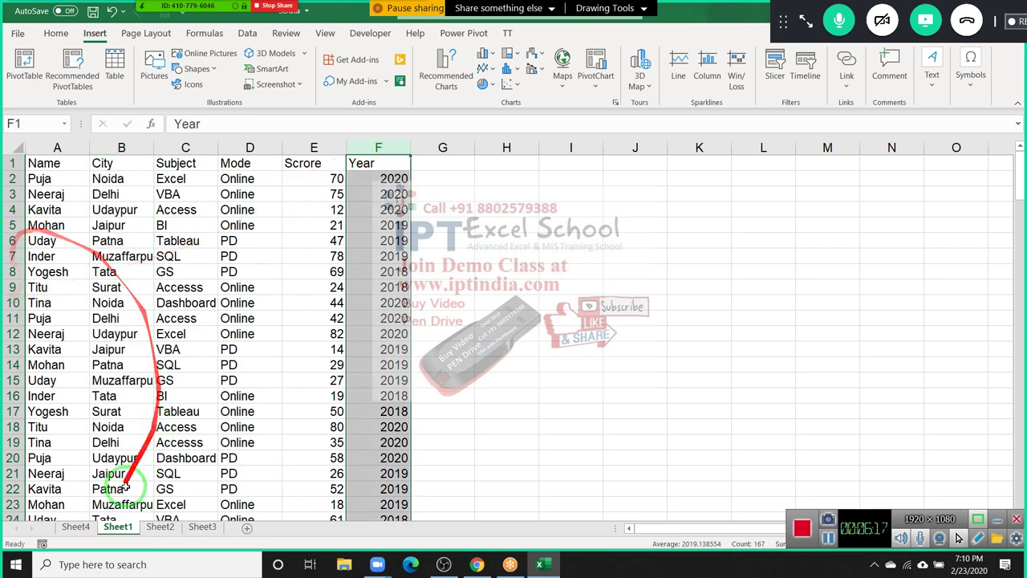
click(76, 527)
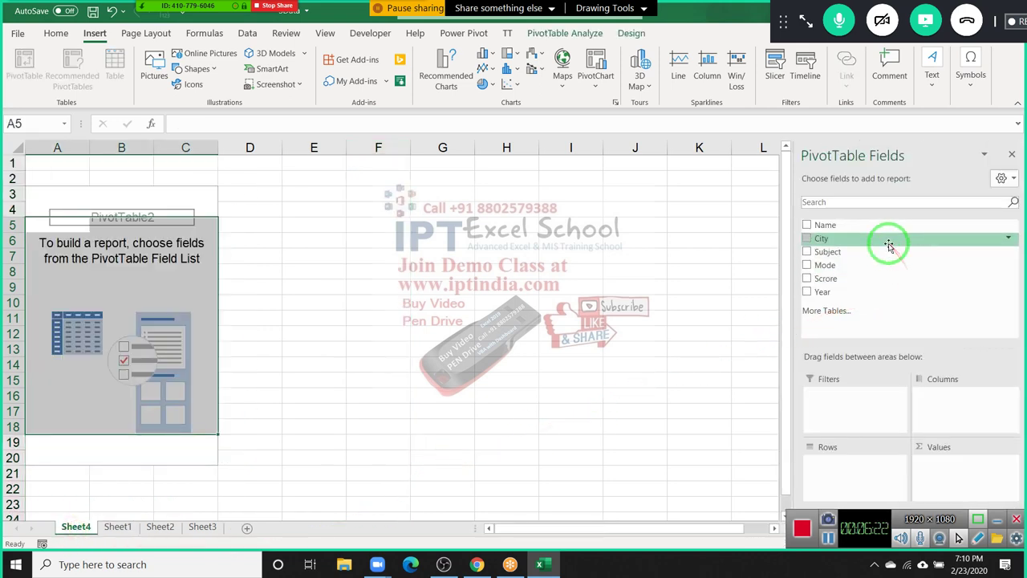
Step: Add City to Rows and compare the eight cities with Sheet1's City column
drag(887, 239, 890, 458)
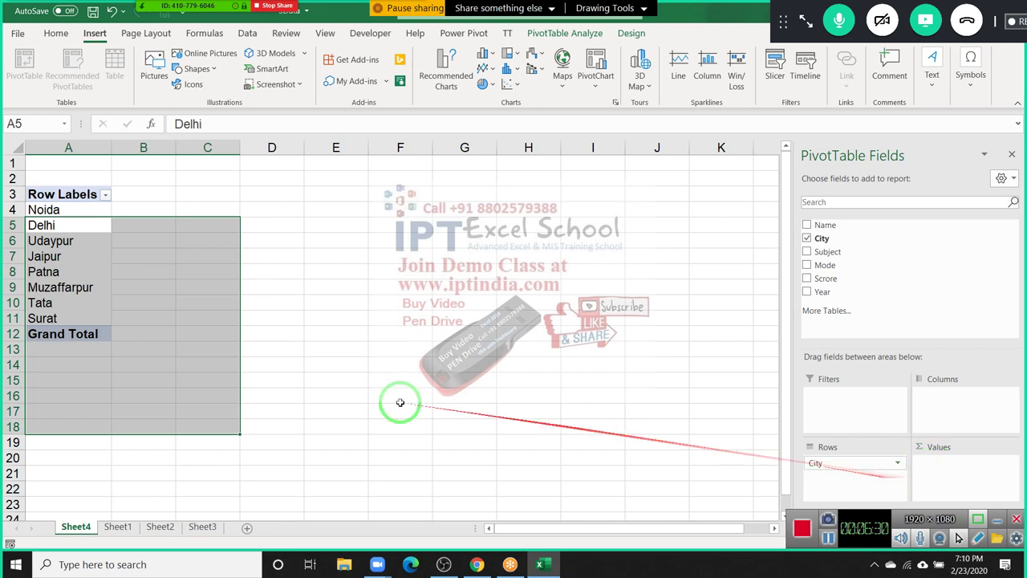
drag(67, 304, 73, 215)
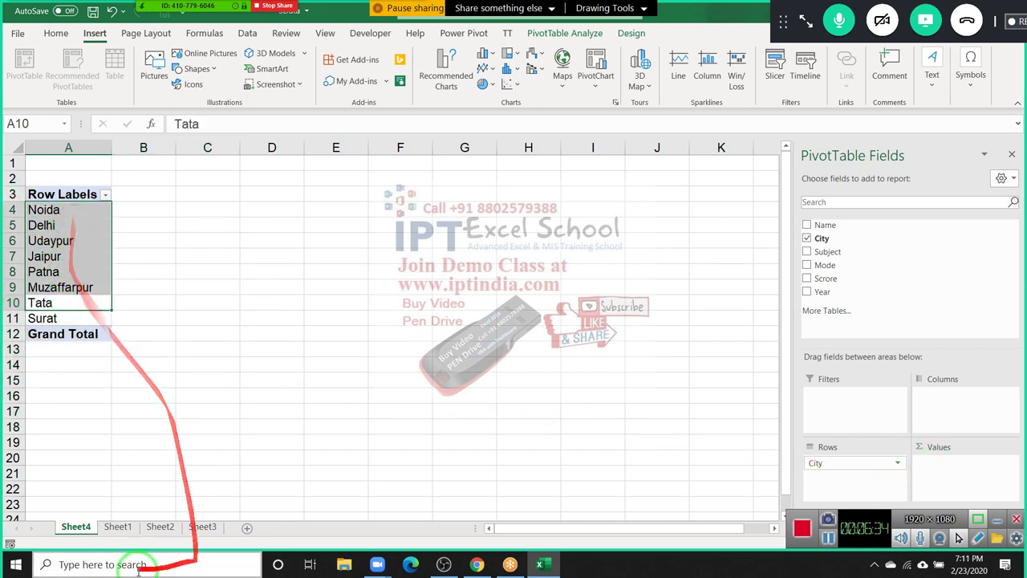
click(117, 527)
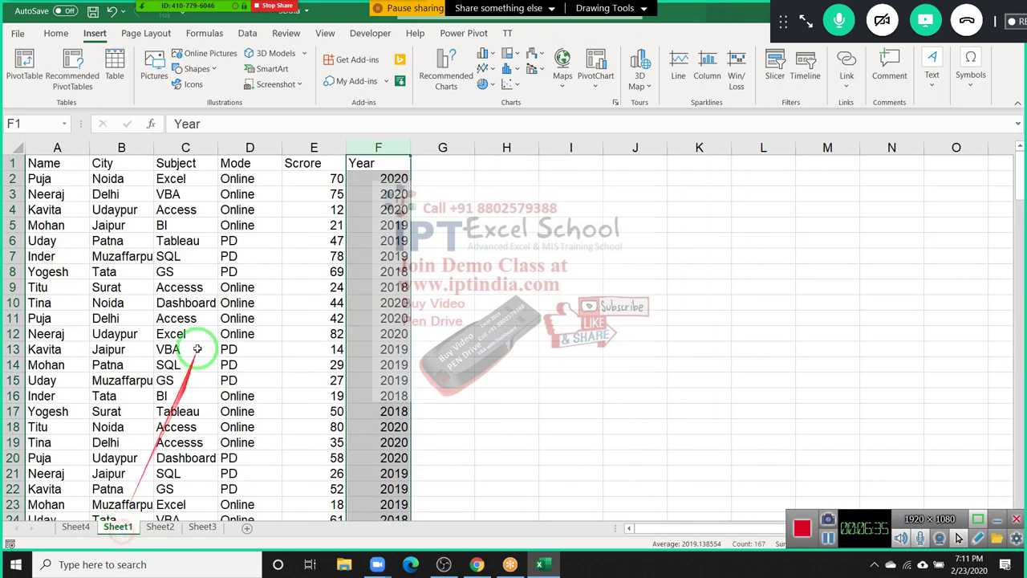
click(121, 147)
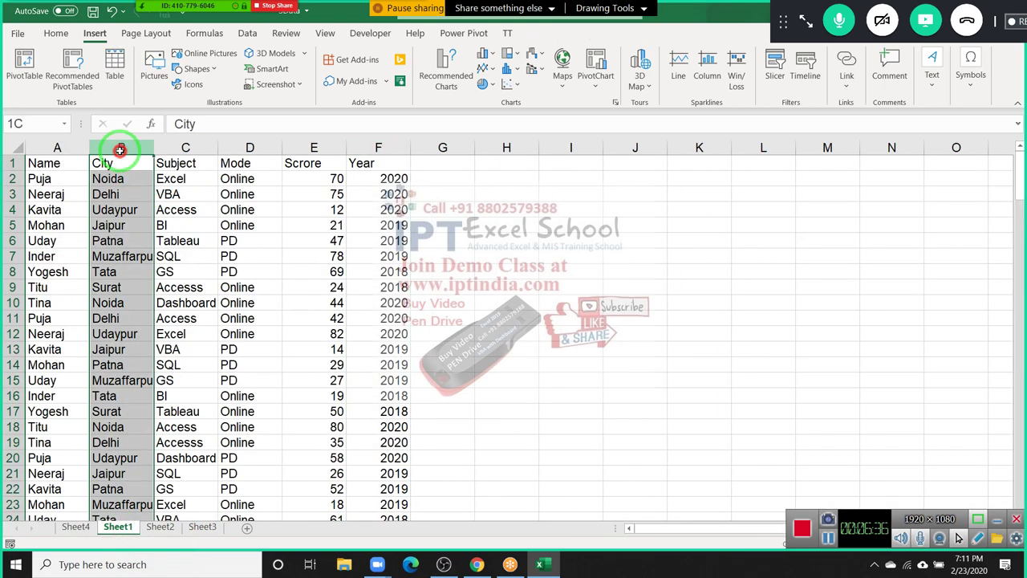
click(76, 526)
click(60, 219)
drag(61, 230, 66, 300)
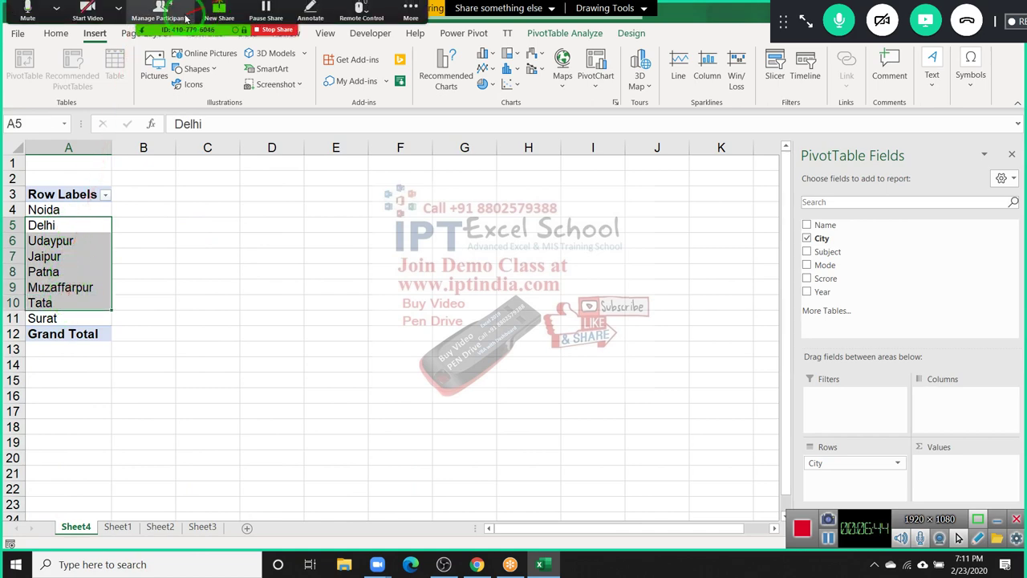
click(166, 16)
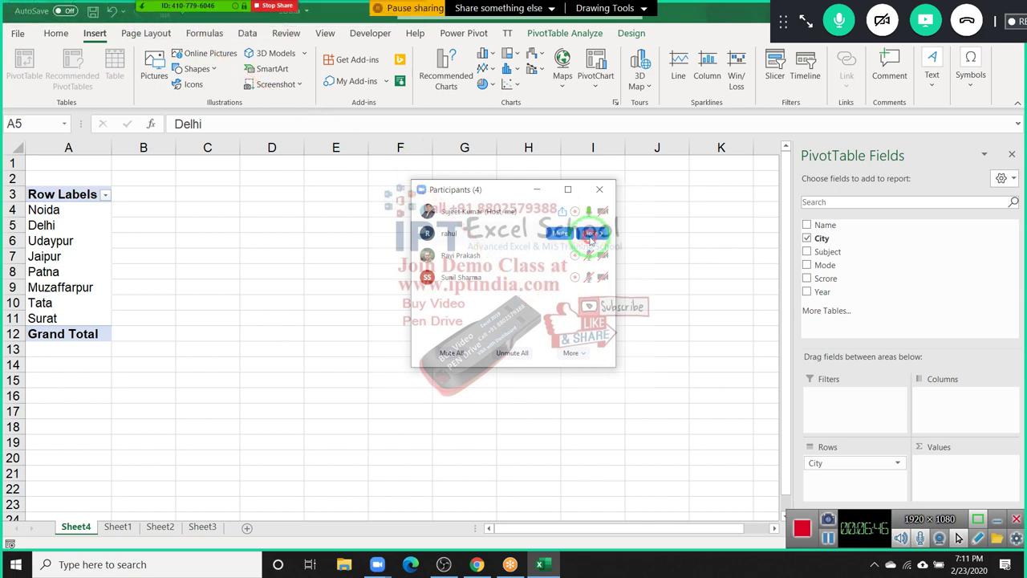
click(592, 232)
key(Escape)
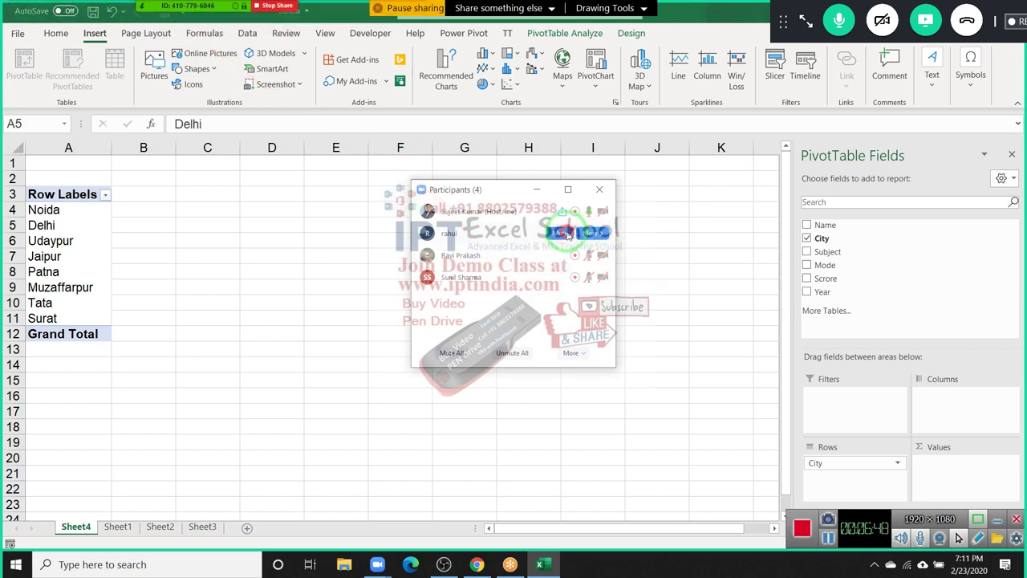
click(599, 189)
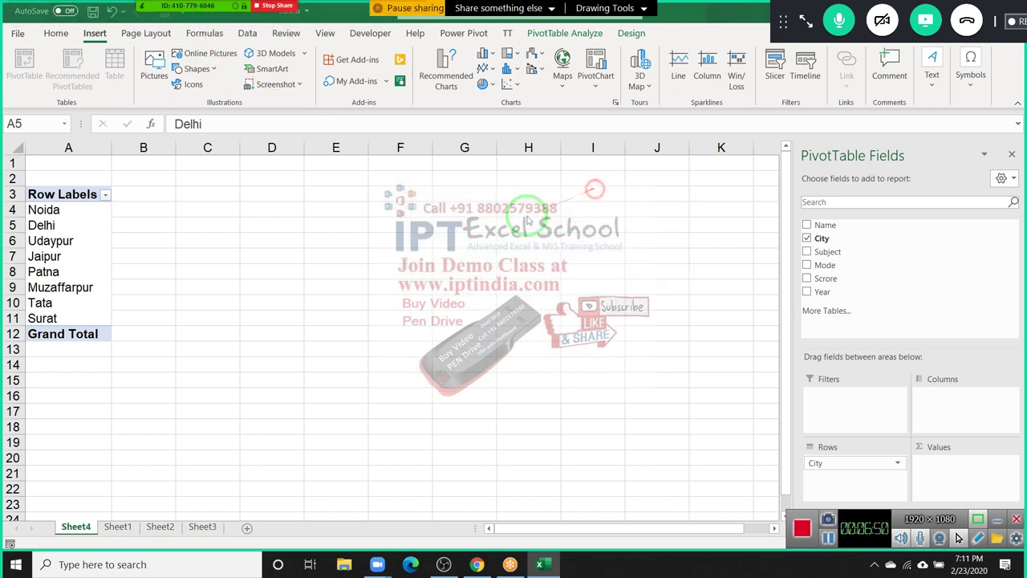
drag(105, 234, 71, 235)
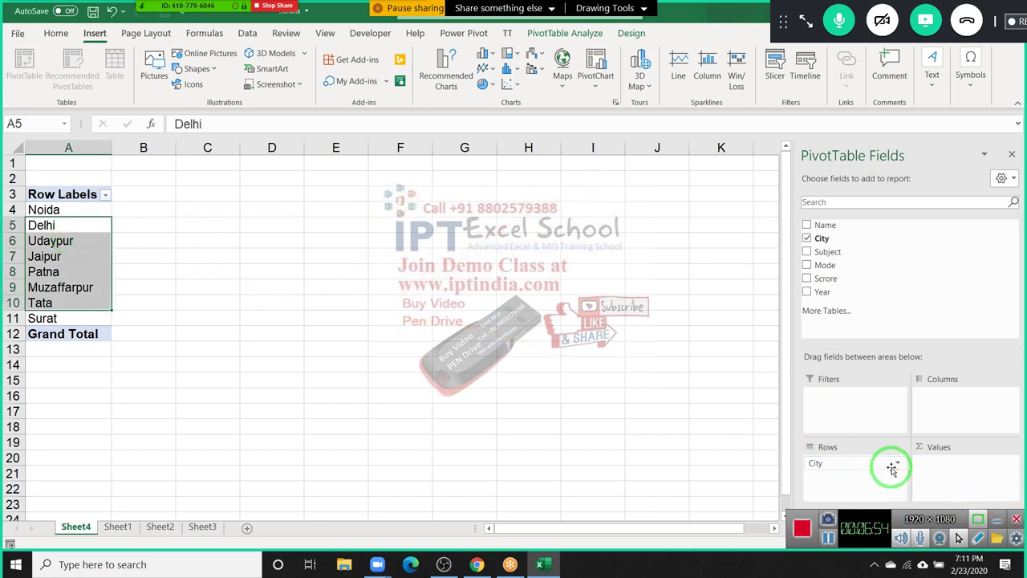
Step: Add Name to Values to count names per city, totalling 166
drag(64, 210, 43, 303)
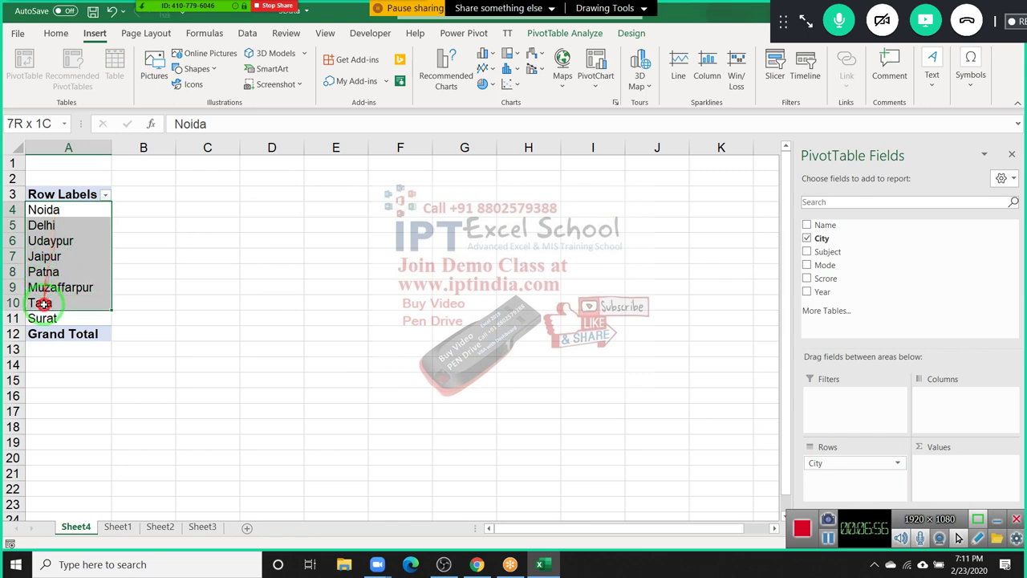
mouse_move(852, 463)
mouse_down()
mouse_move(957, 411)
mouse_move(875, 477)
mouse_up()
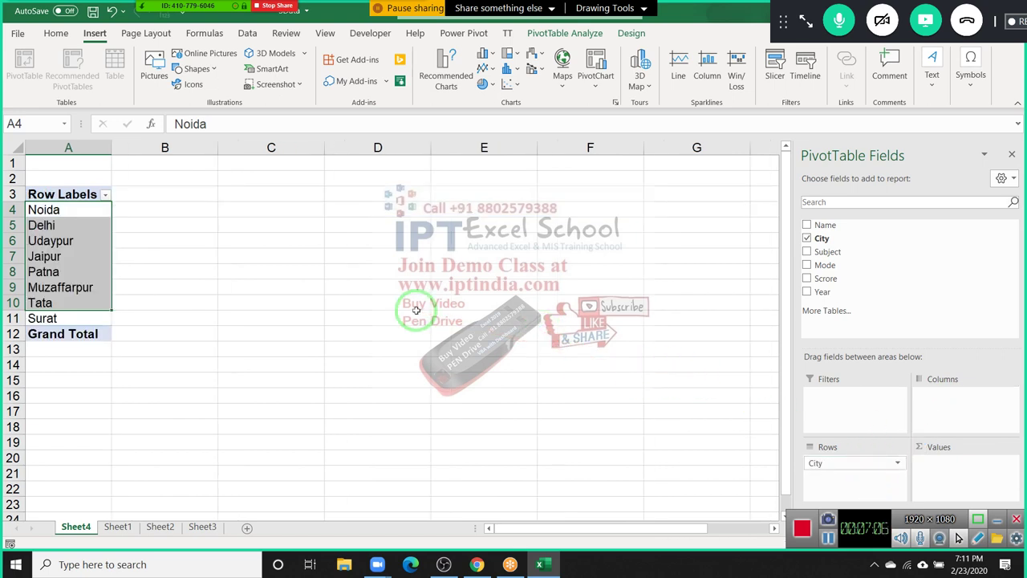
click(88, 226)
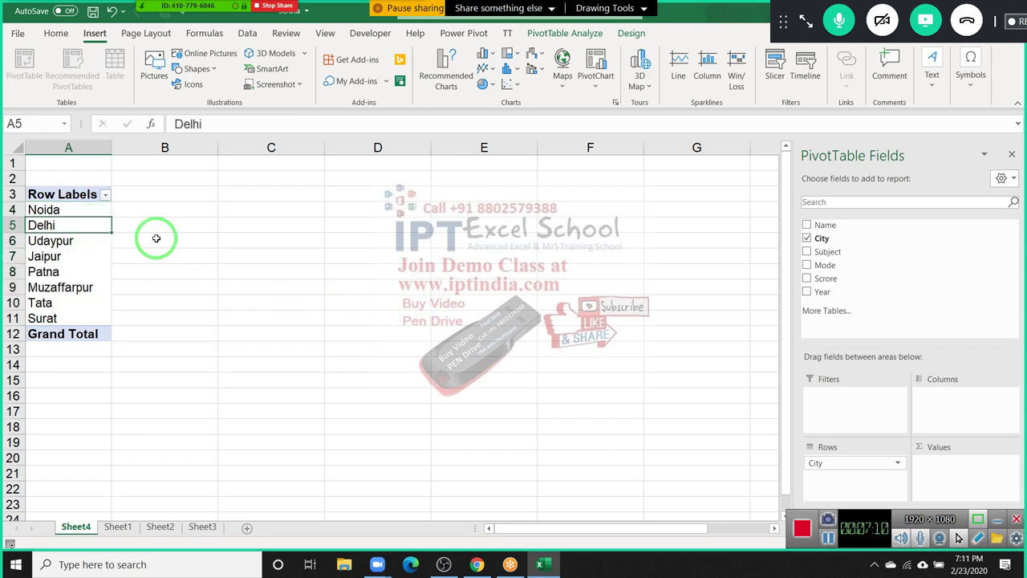
mouse_move(861, 224)
mouse_down()
mouse_move(979, 334)
mouse_move(949, 485)
mouse_up()
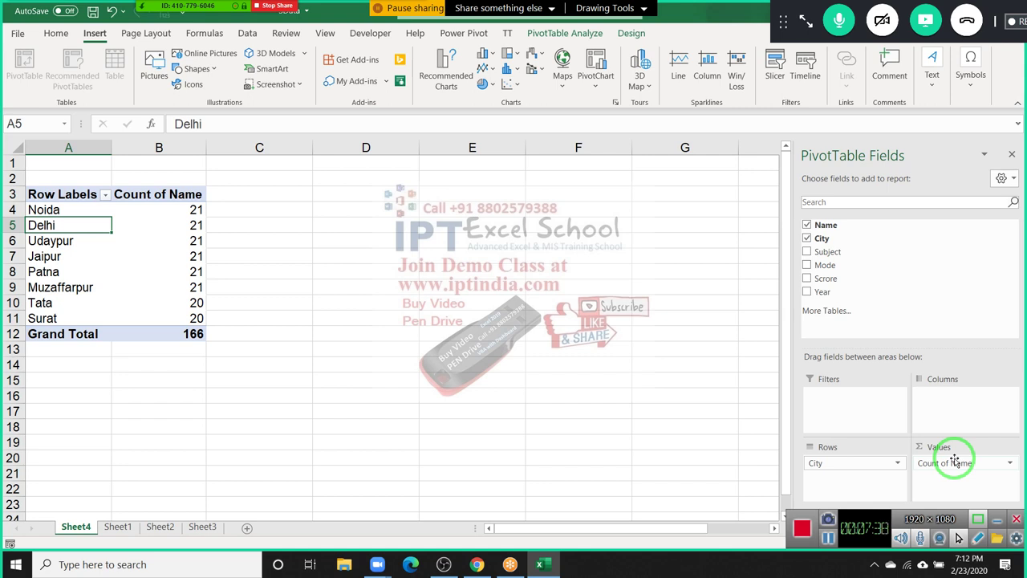
Step: Rename the pivot headers Row Labels and Count of Name to City and Enrollment
click(153, 256)
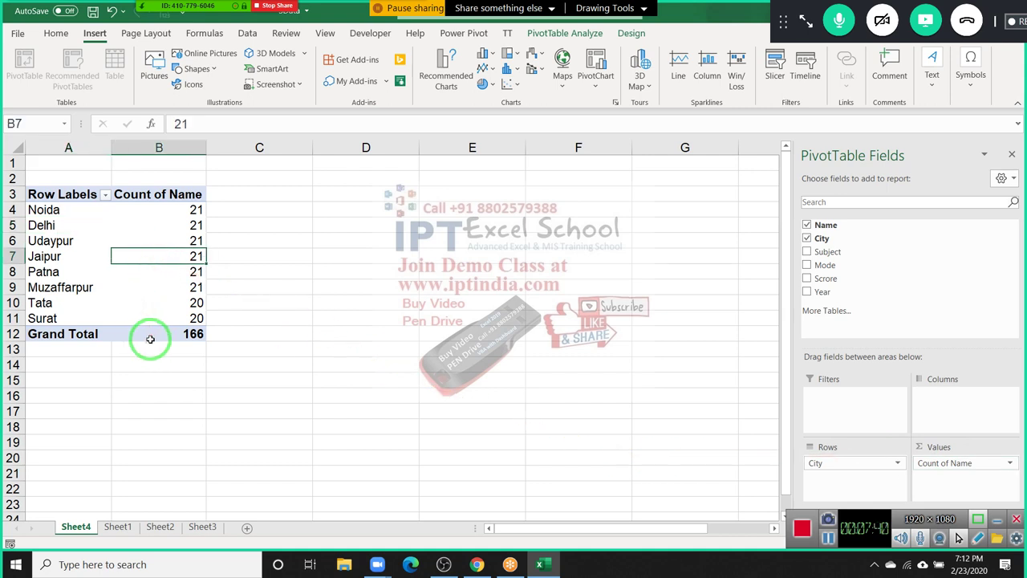
click(97, 200)
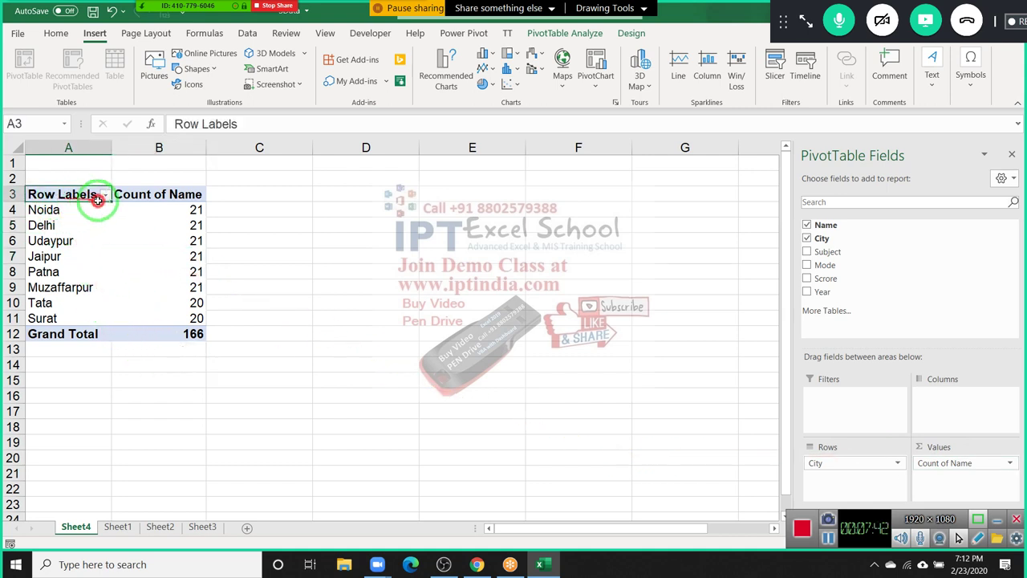
drag(97, 200, 173, 338)
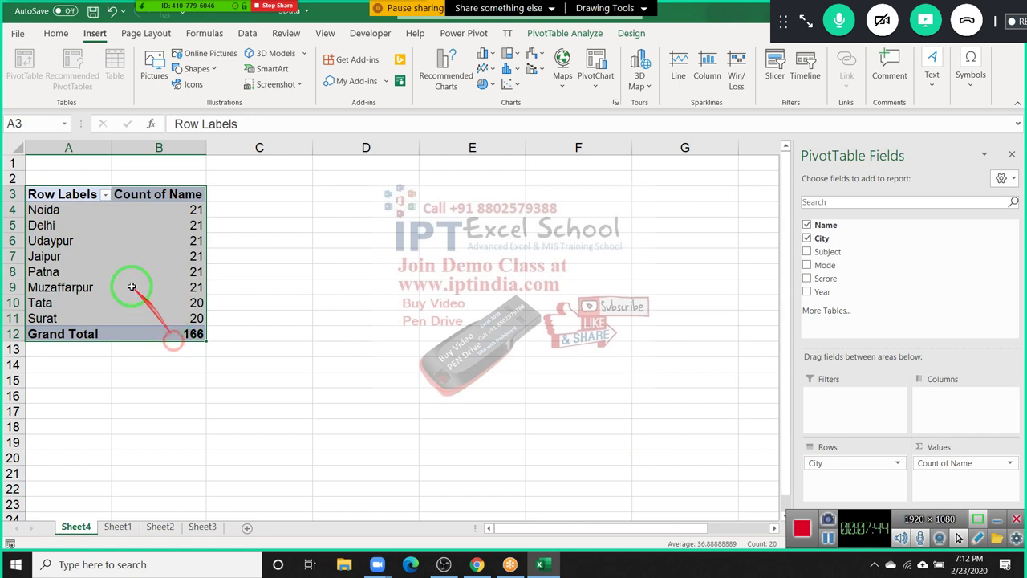
click(36, 192)
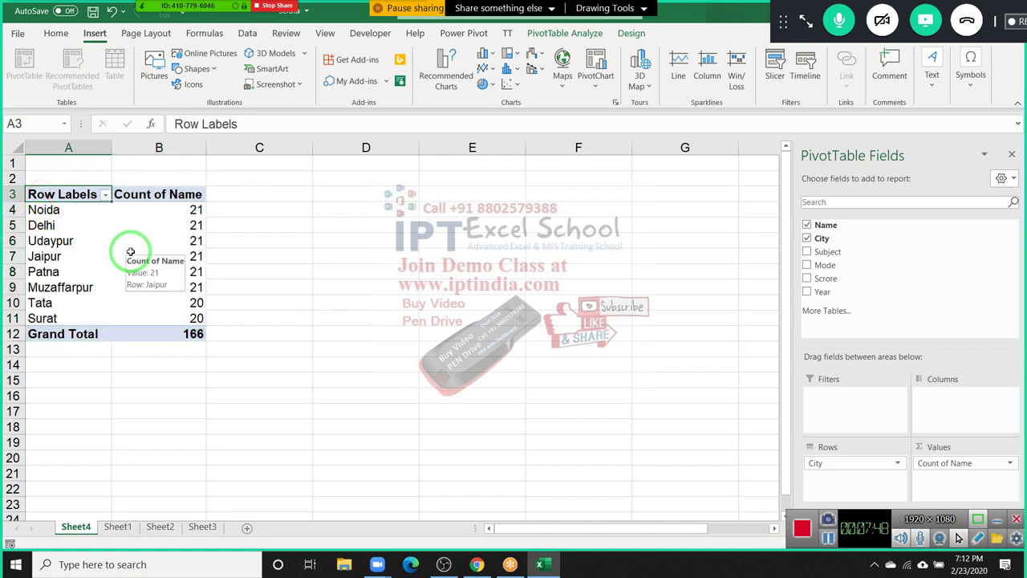
text(City)
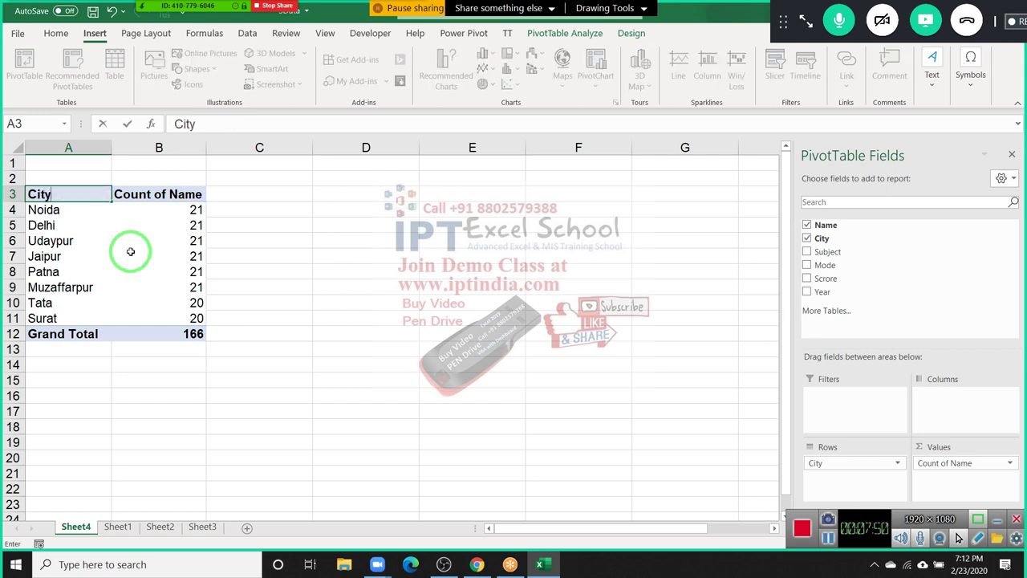
key(Tab)
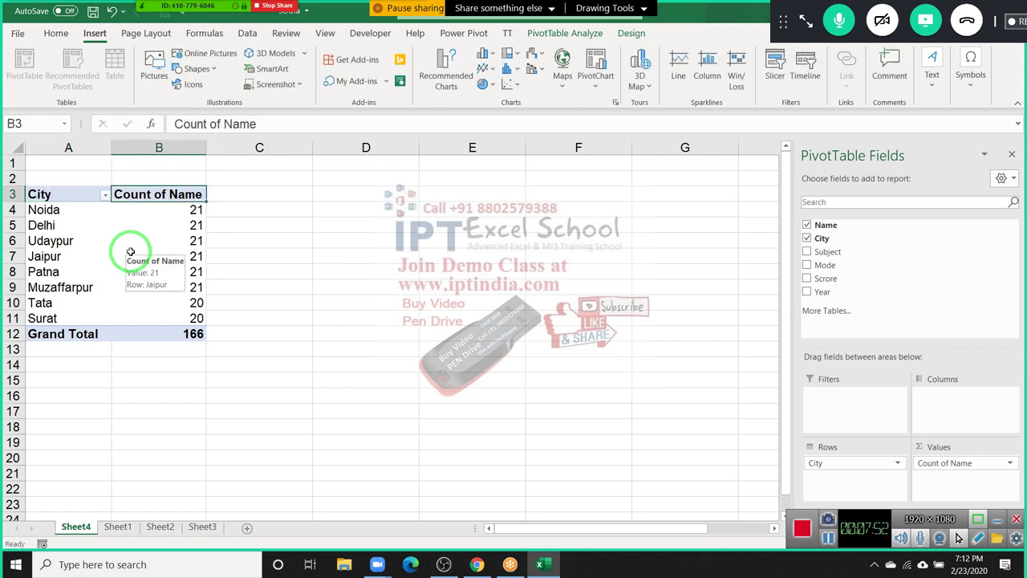
text(Enrollmen)
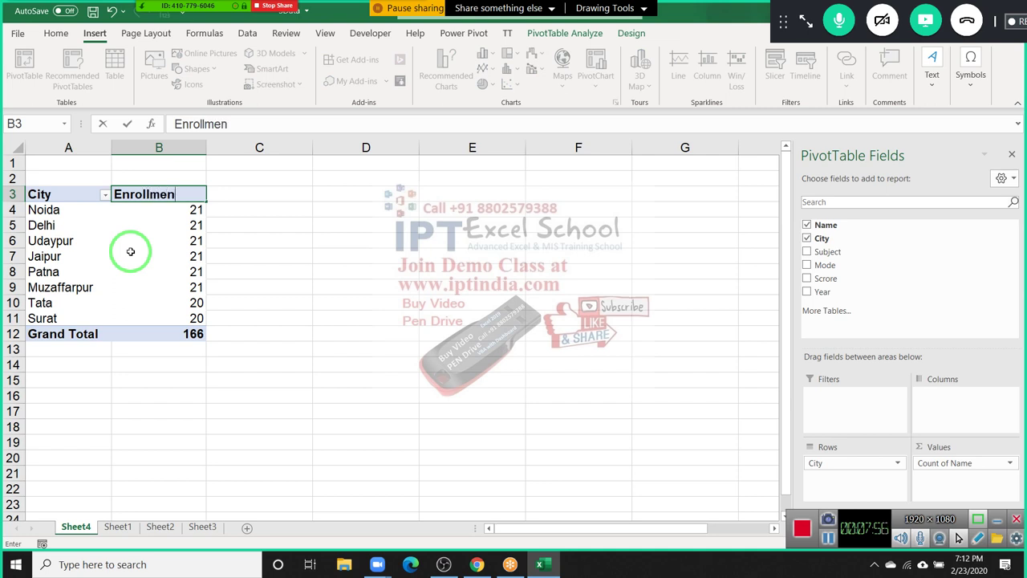
text(t)
key(Return)
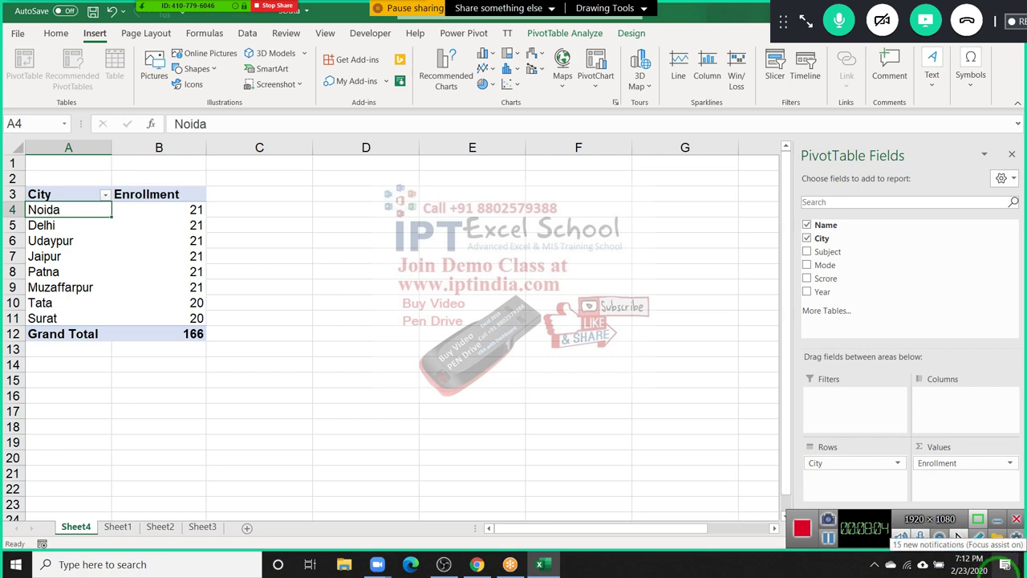
Step: Show the Home tab's font and alignment commands after a quick look at PivotTable Design
click(64, 34)
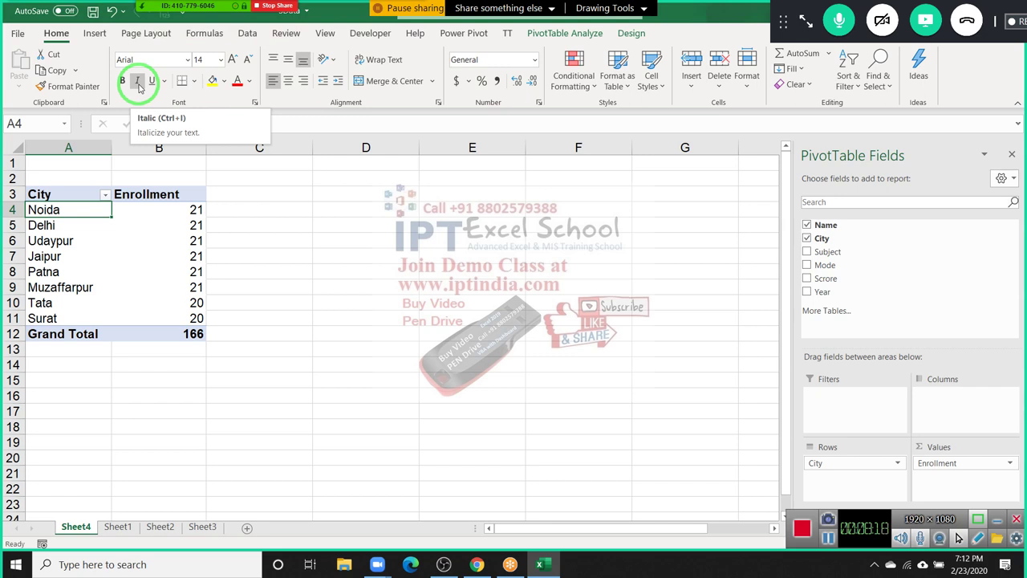
click(208, 224)
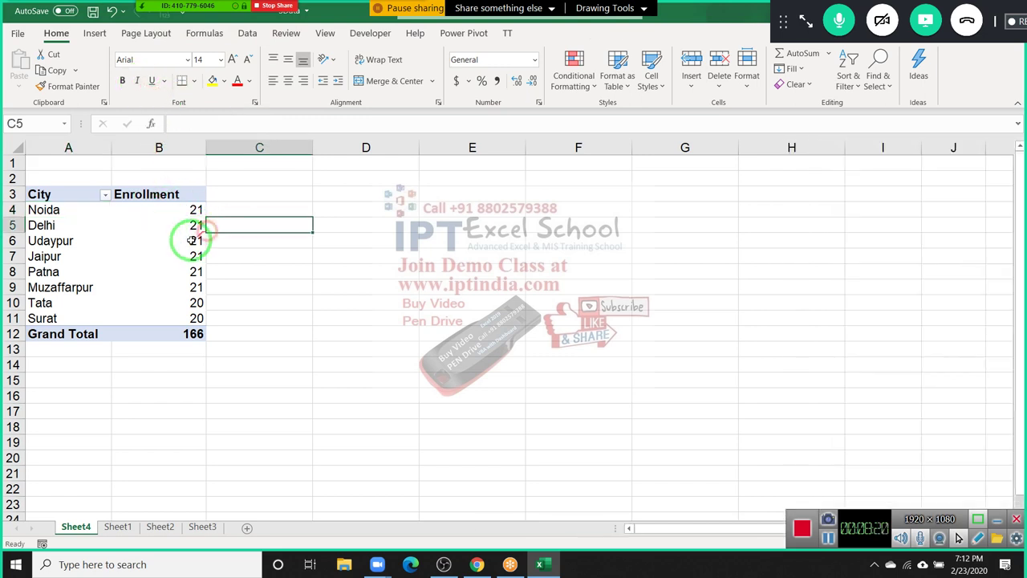
click(193, 240)
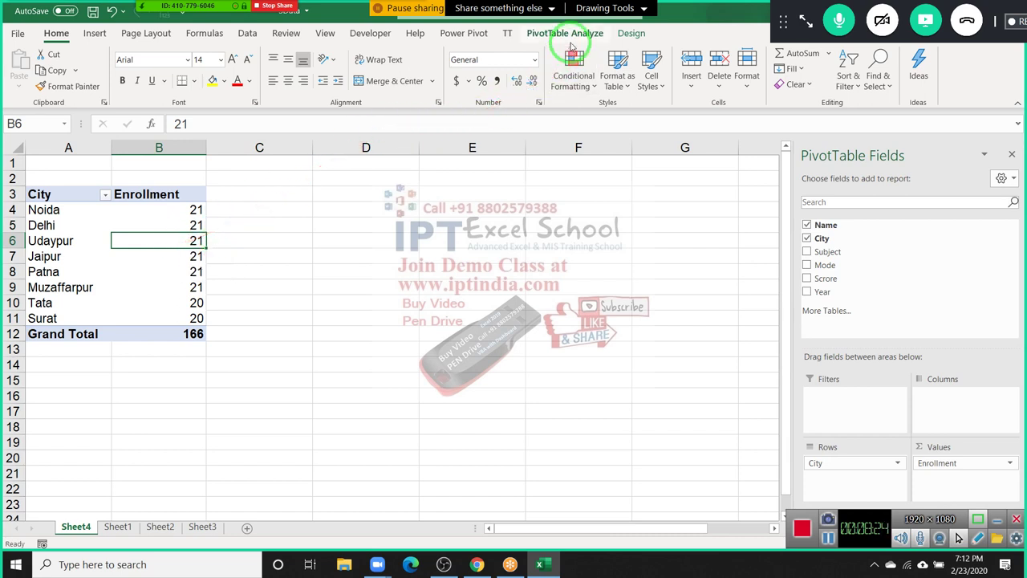
click(619, 36)
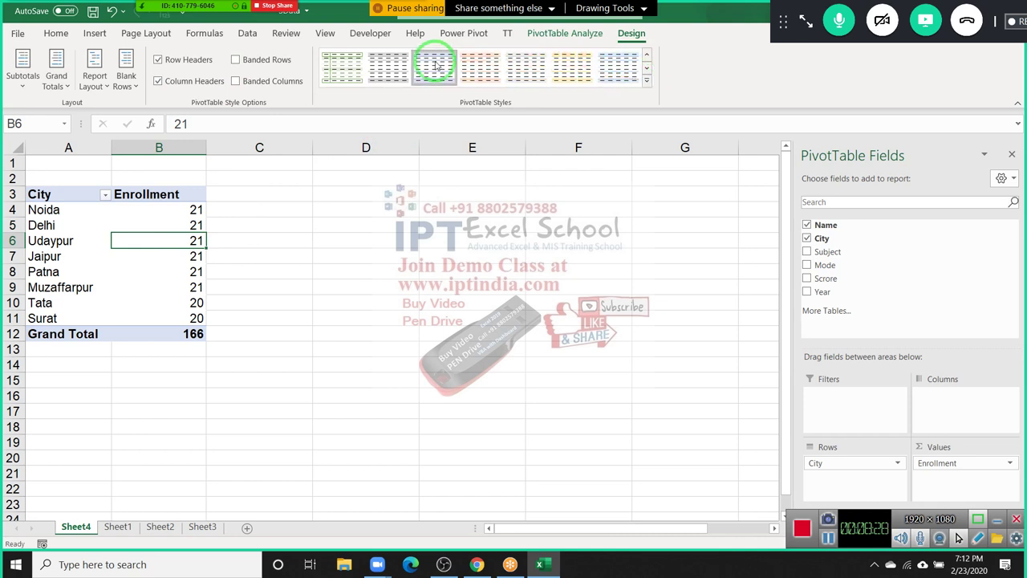
click(58, 35)
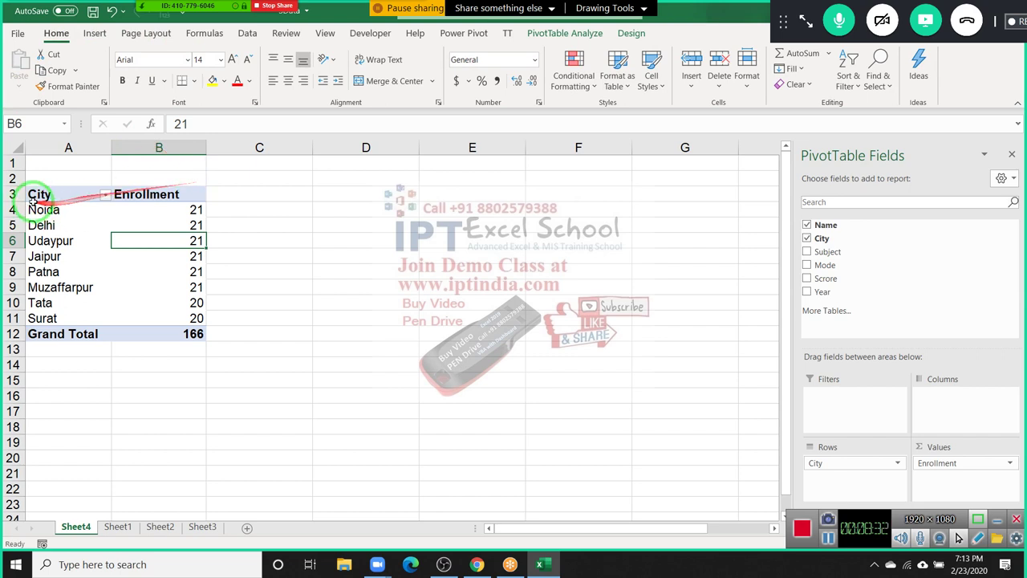
Step: Select the pivot's City column, A3:A12, from Grand Total up to the City header
mouse_move(56, 194)
mouse_down()
mouse_move(128, 290)
mouse_move(69, 332)
mouse_up()
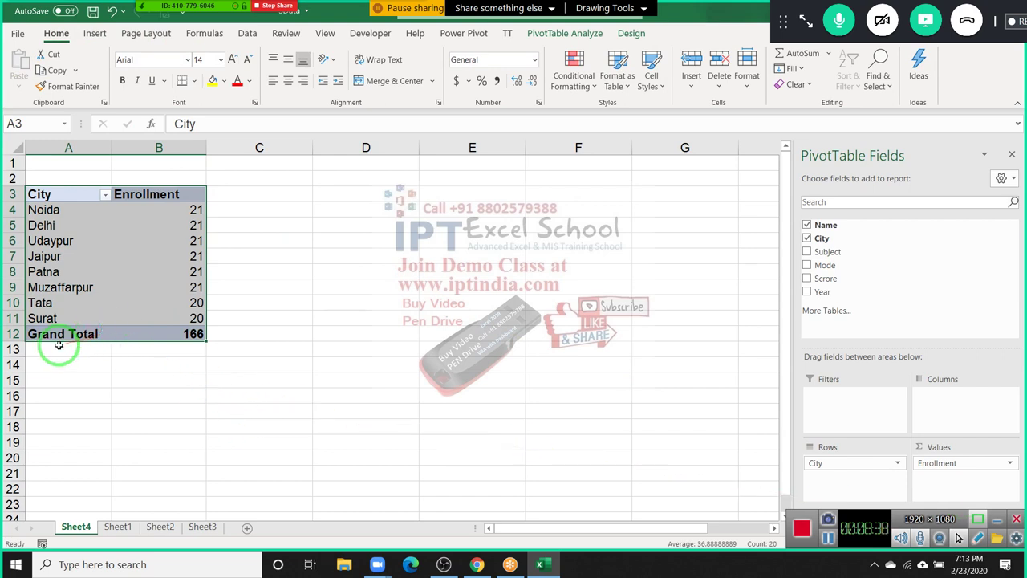
drag(59, 348, 468, 460)
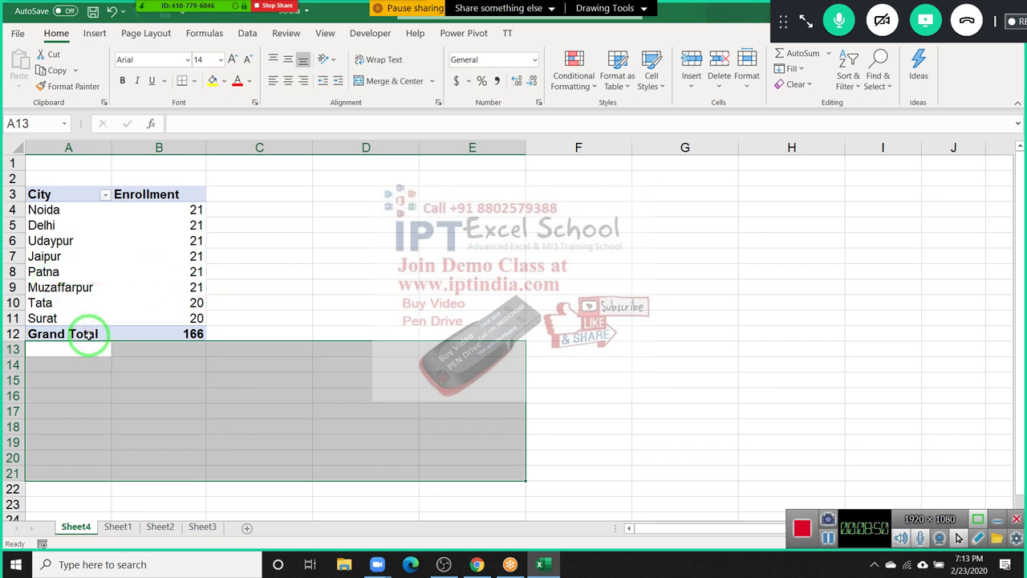
drag(86, 334, 61, 198)
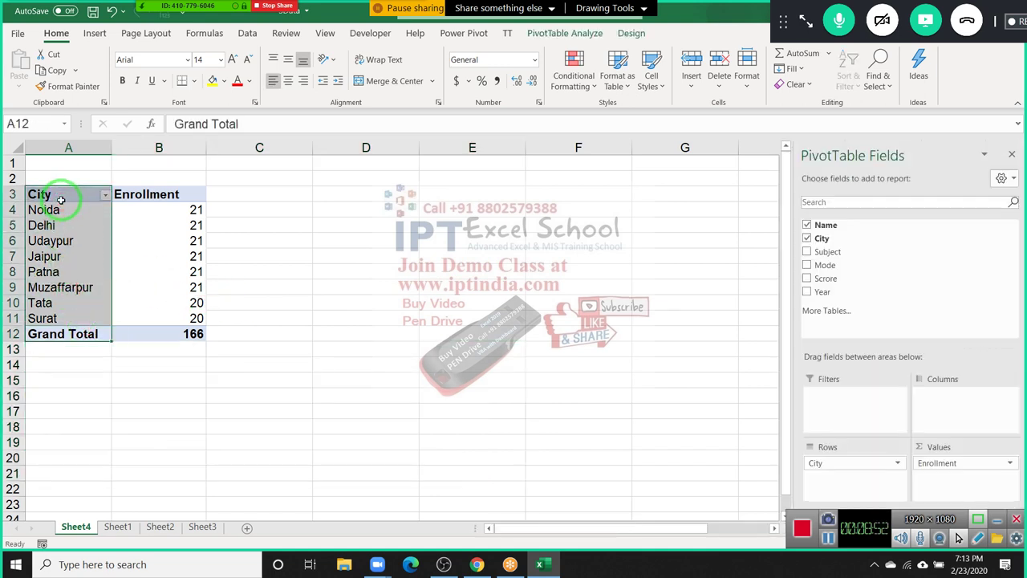
Step: Expand the PivotTable Styles gallery and start a New PivotTable Style named PivotTable Style 1
click(629, 33)
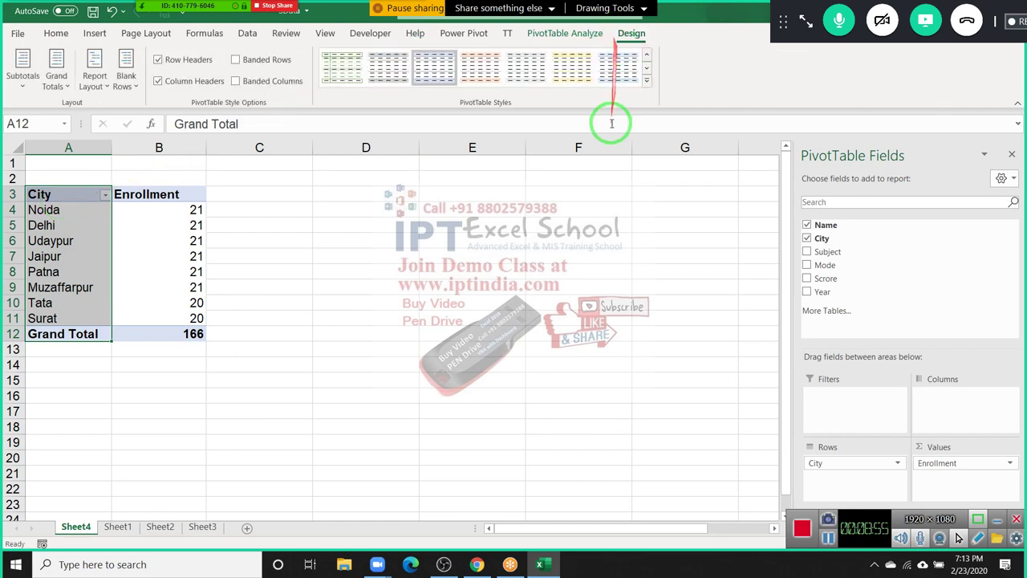
click(646, 80)
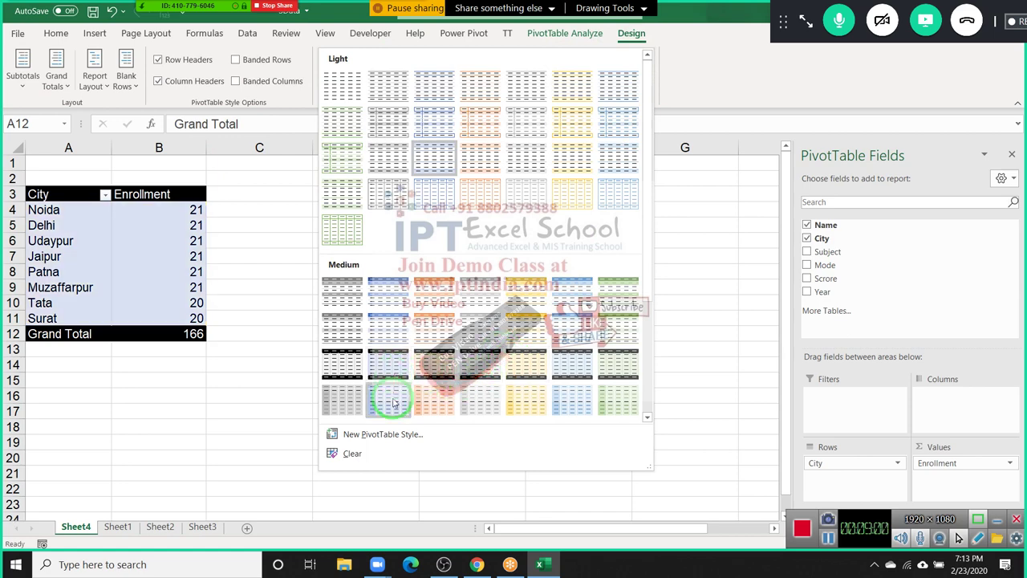
scroll(392, 393, down, 3)
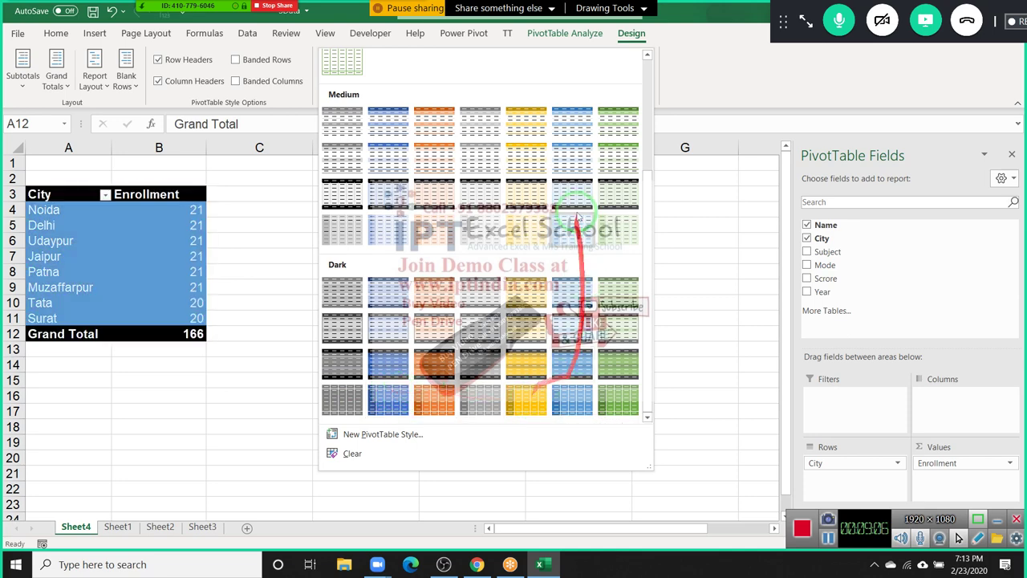
click(410, 434)
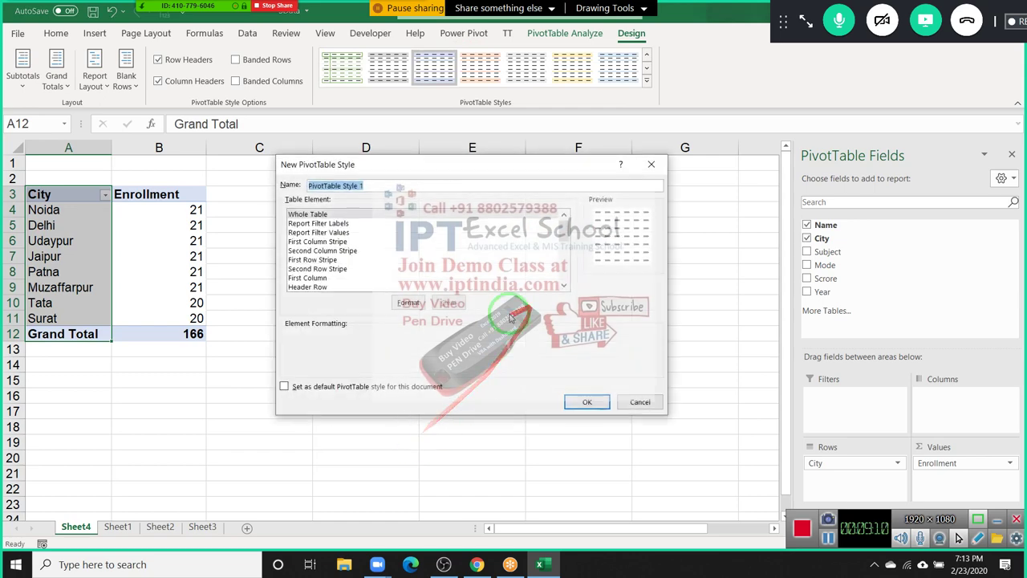
Step: Give the new style's Whole Table element thick outline and inside borders
click(410, 304)
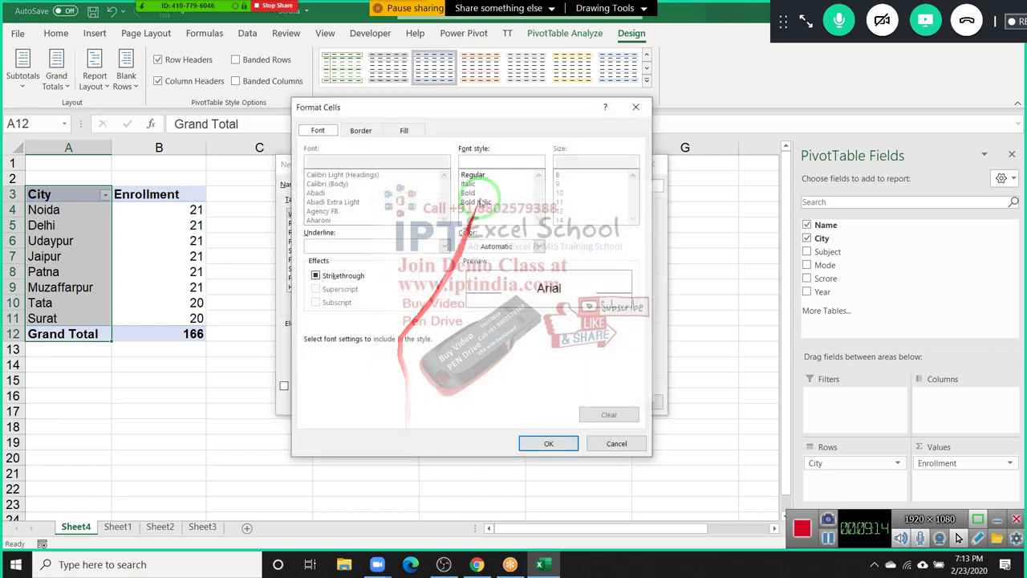
click(403, 129)
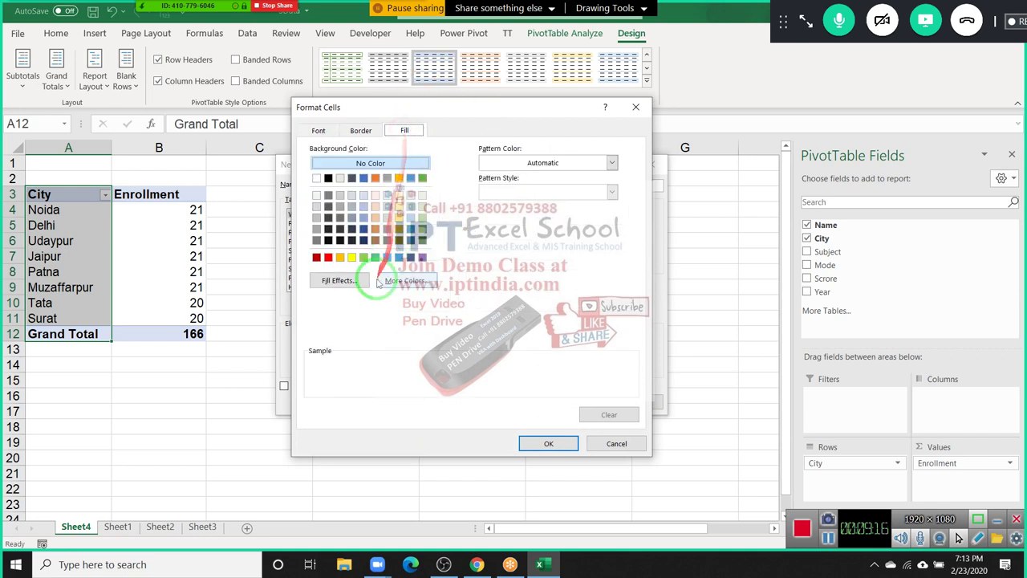
click(360, 130)
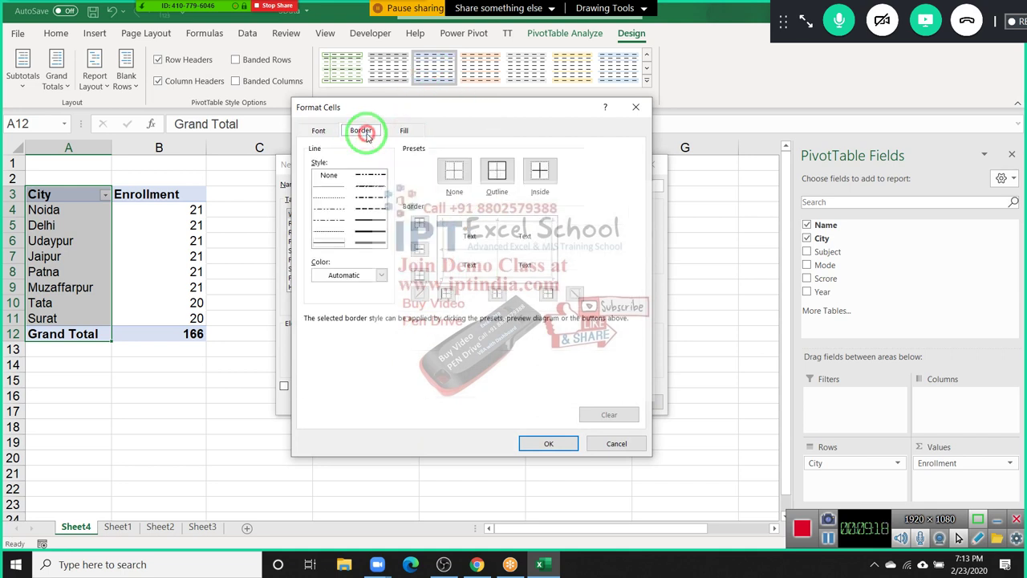
click(373, 233)
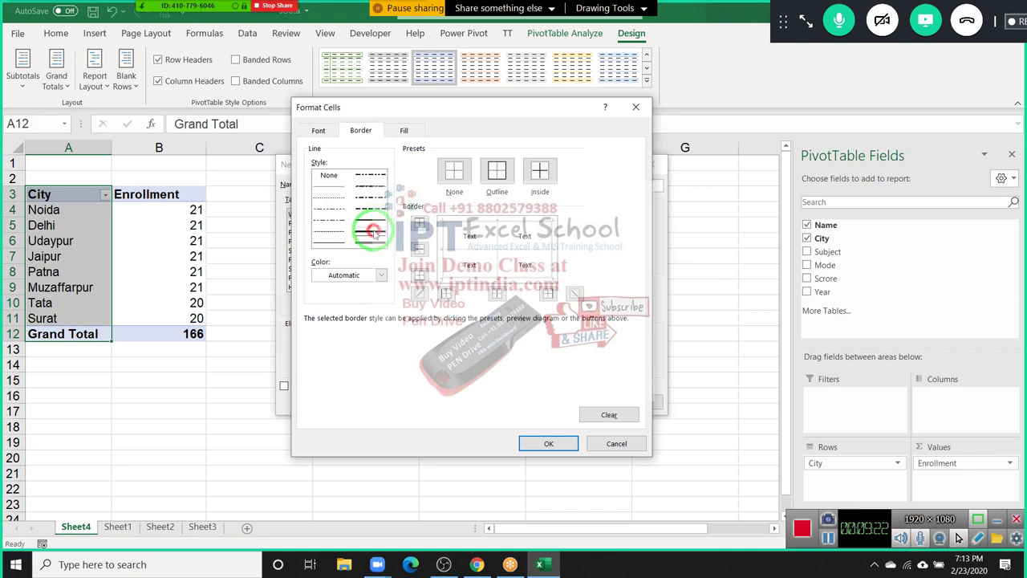
click(496, 170)
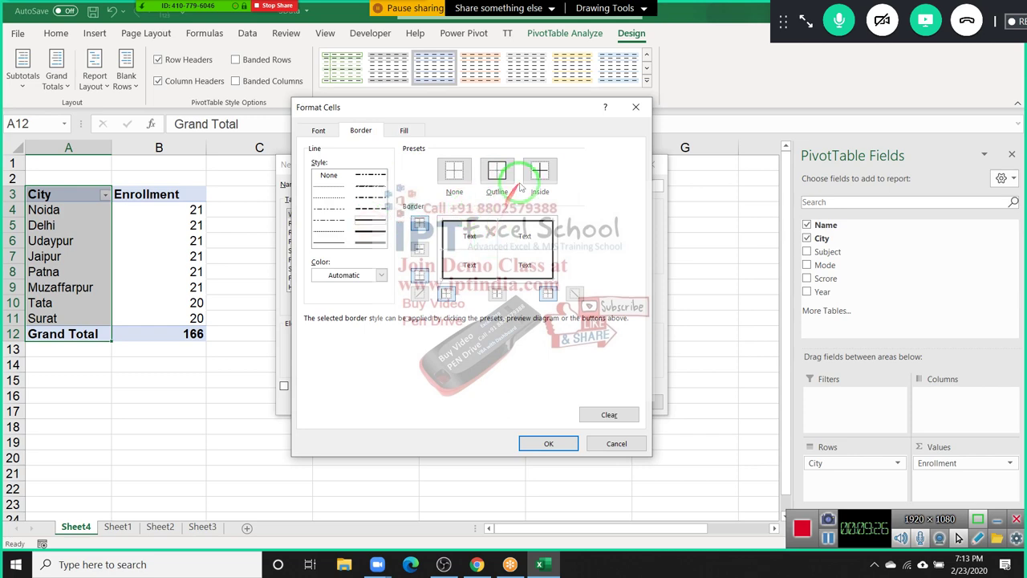
click(539, 170)
click(548, 443)
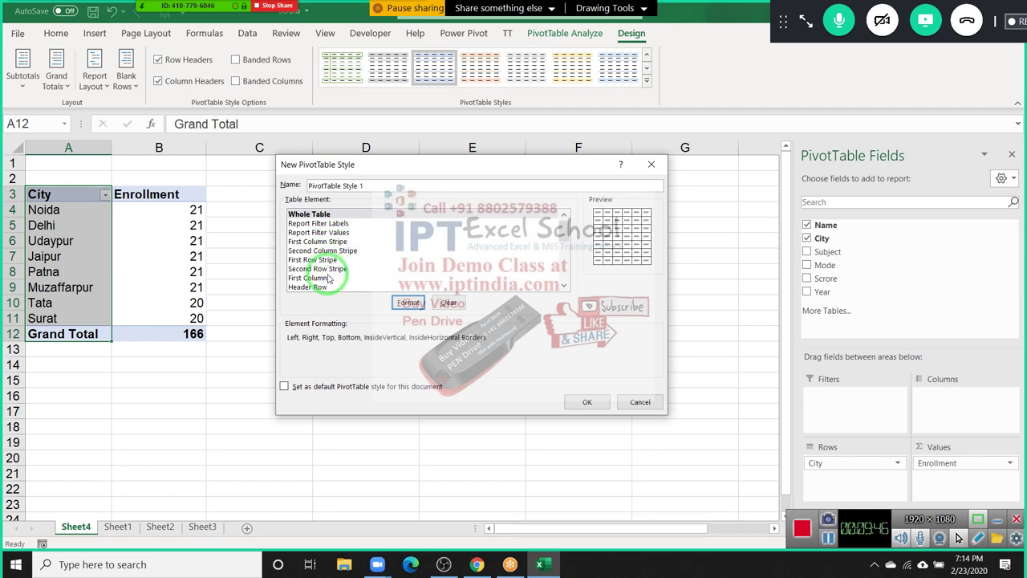
Step: Select the Grand Total Column element in the Table Element list and open its formatting
scroll(329, 277, down, 1)
scroll(329, 287, down, 1)
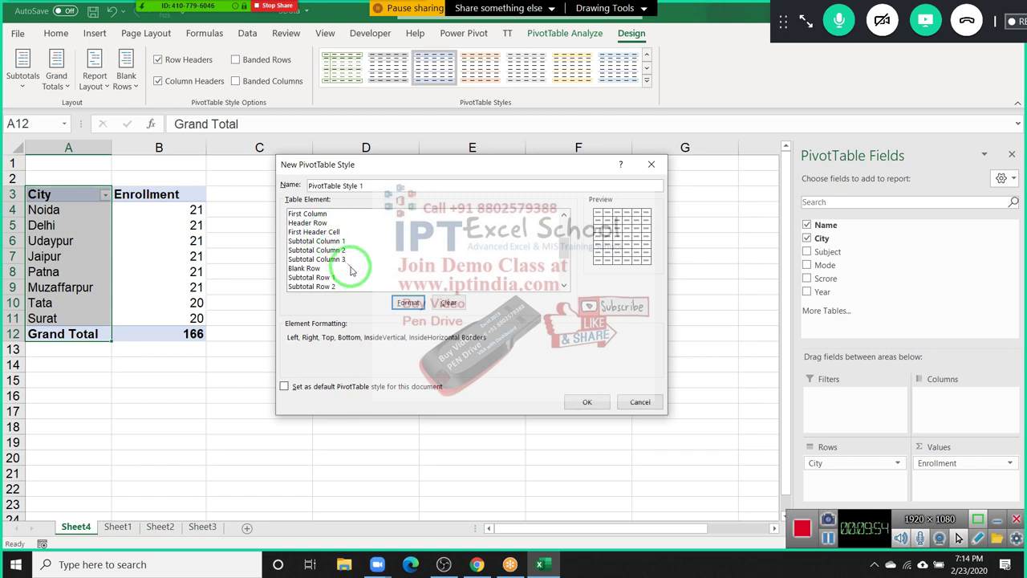
scroll(350, 272, down, 1)
scroll(355, 275, down, 1)
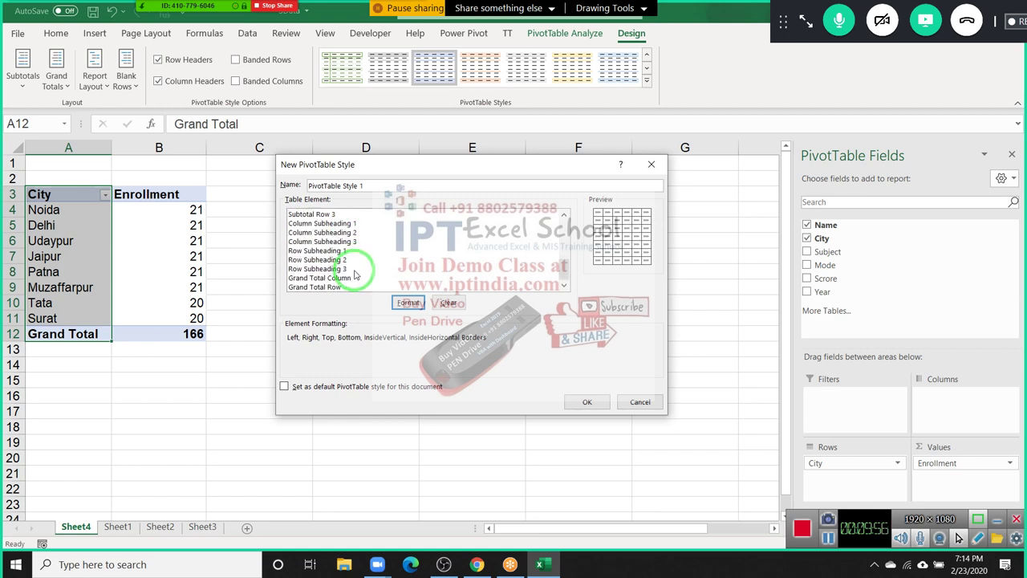
scroll(355, 273, up, 1)
scroll(355, 268, up, 1)
scroll(357, 267, up, 3)
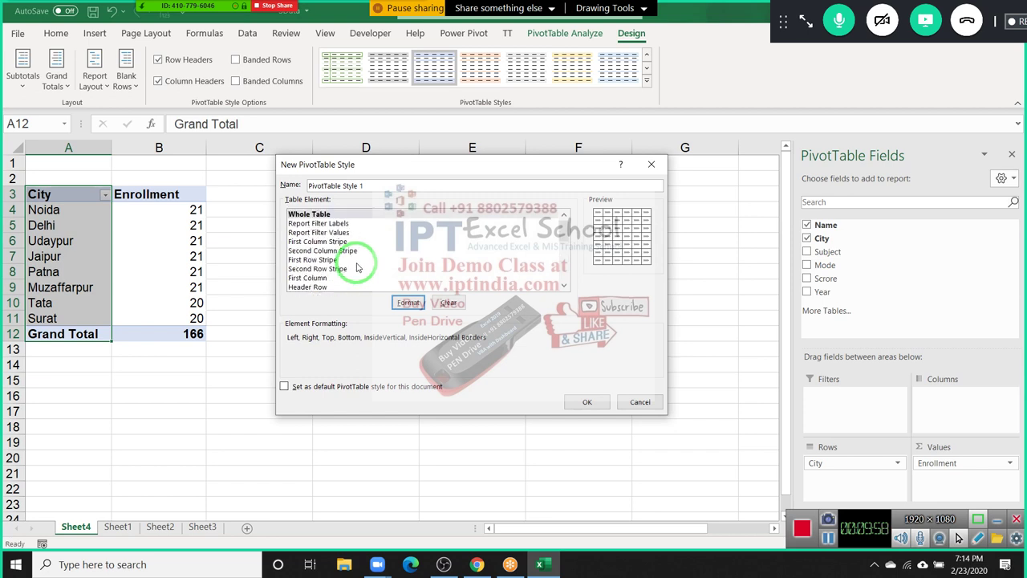
scroll(357, 263, down, 3)
scroll(357, 259, down, 2)
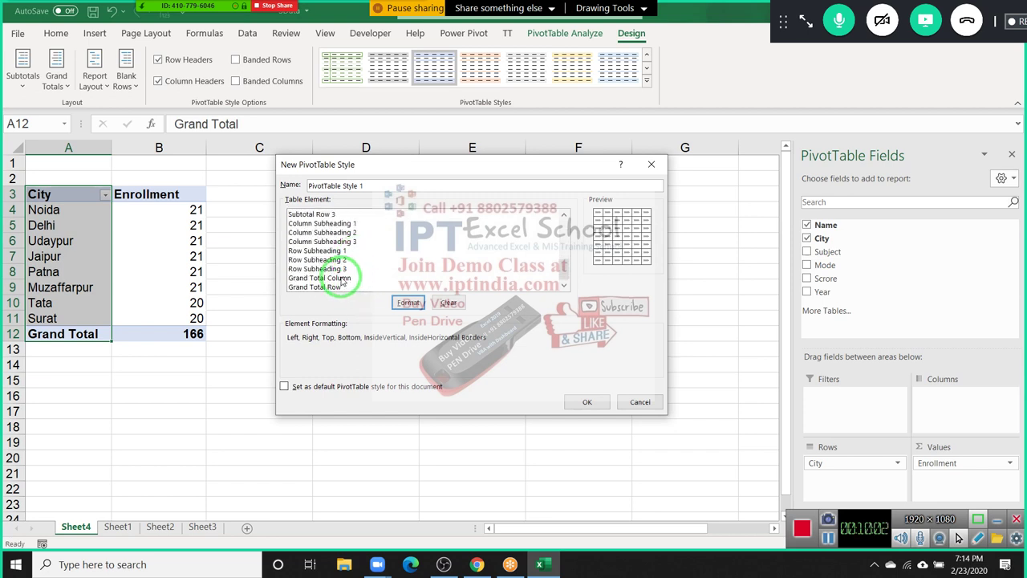
click(342, 279)
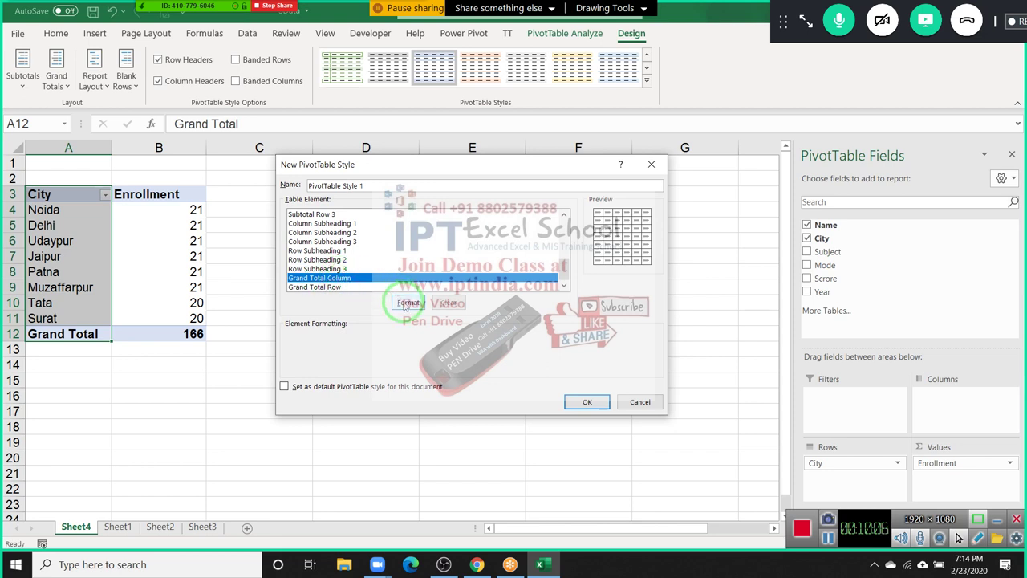
click(407, 303)
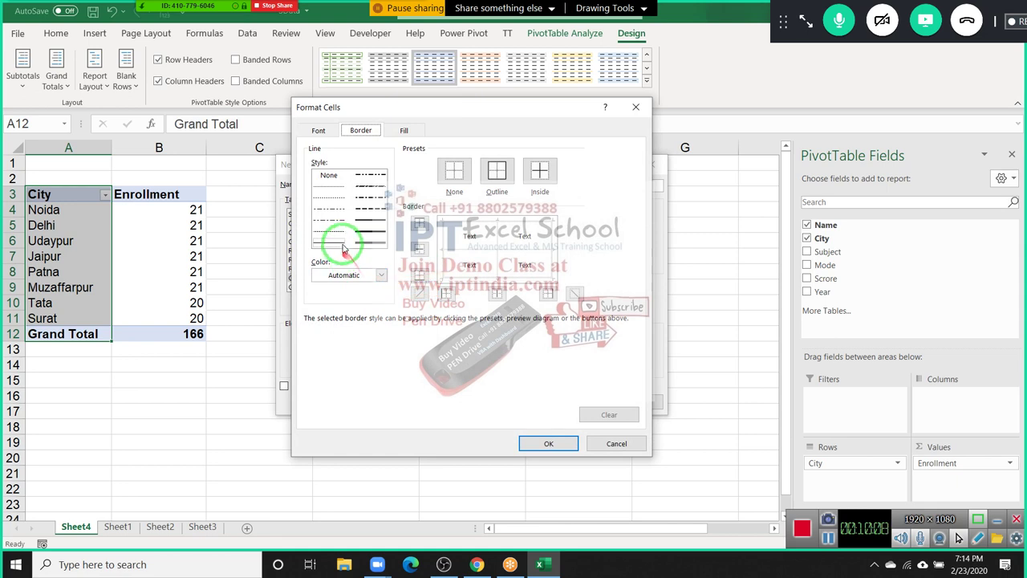
Step: Give the Grand Total Column a double-line border, no fill colour, and bold text
click(369, 242)
click(447, 291)
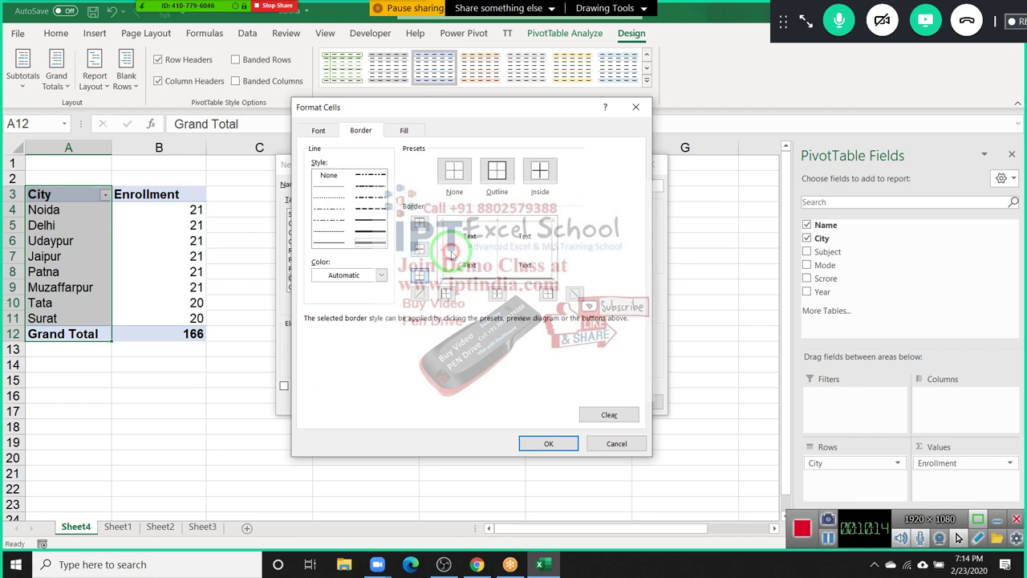
drag(359, 214, 464, 258)
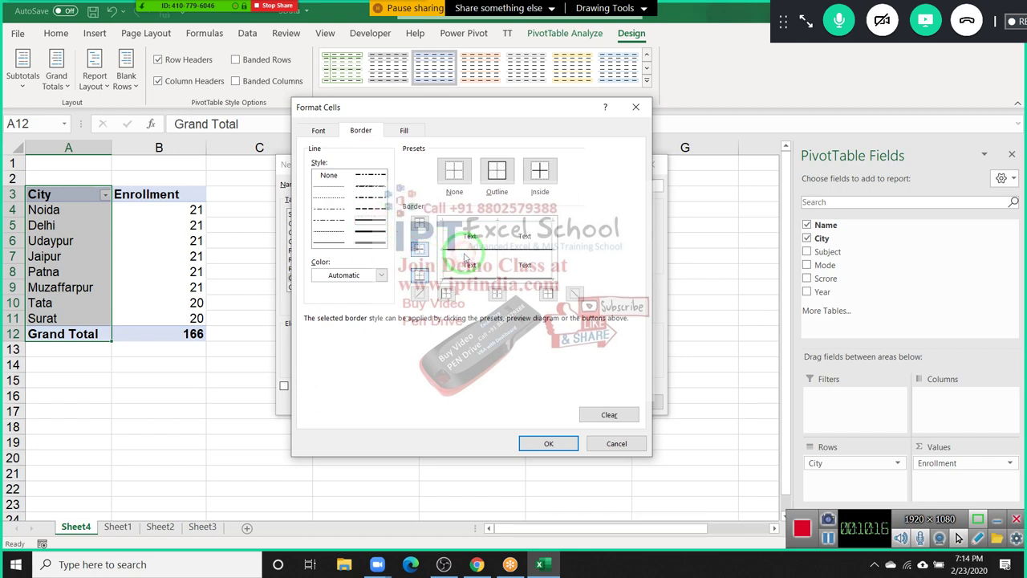
drag(463, 257, 417, 150)
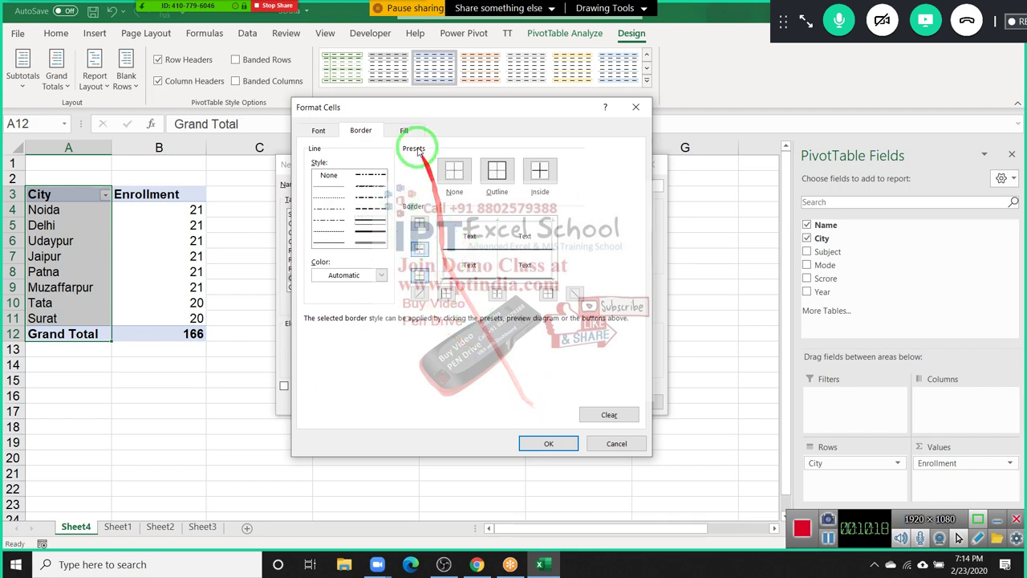
click(406, 131)
drag(273, 259, 325, 172)
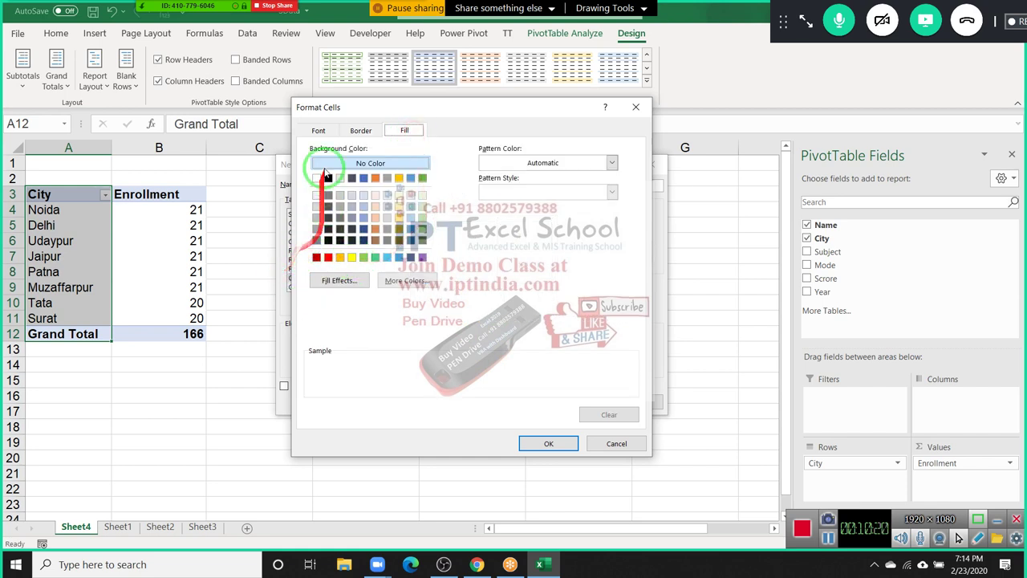
click(328, 178)
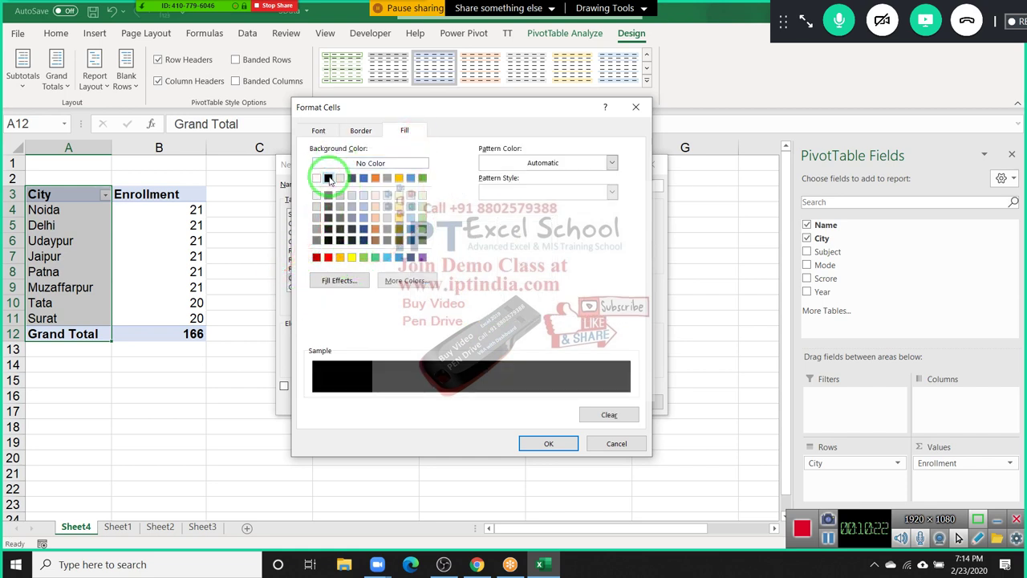
click(377, 160)
click(318, 130)
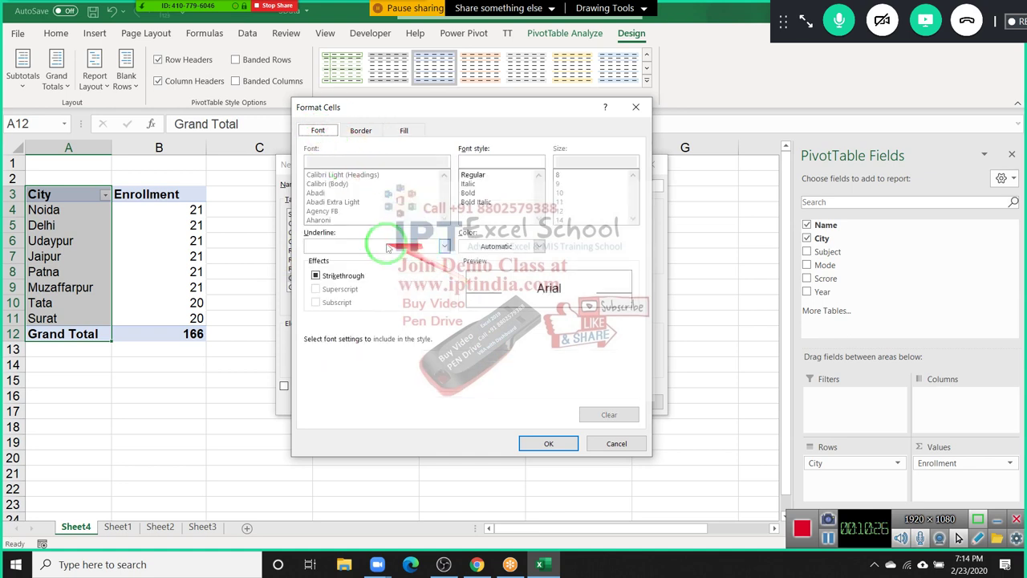
click(468, 193)
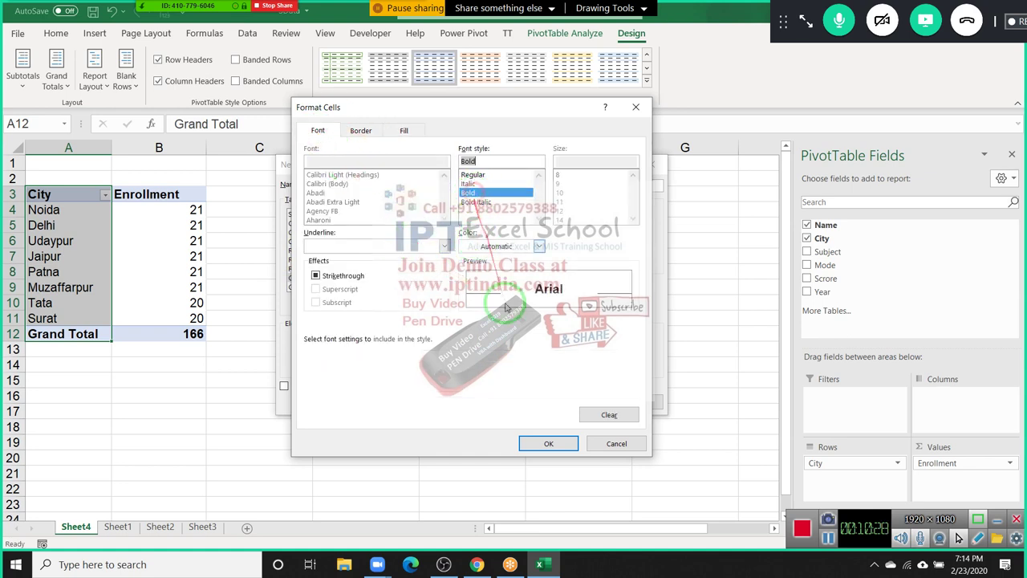
click(552, 443)
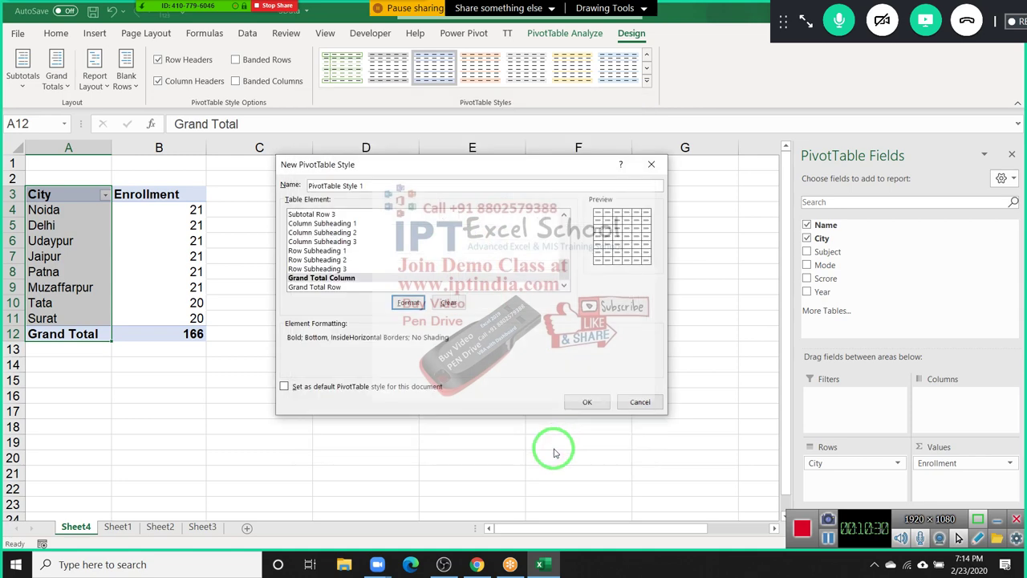
Step: Save PivotTable Style 1 and try it on the city enrollment pivot
click(584, 402)
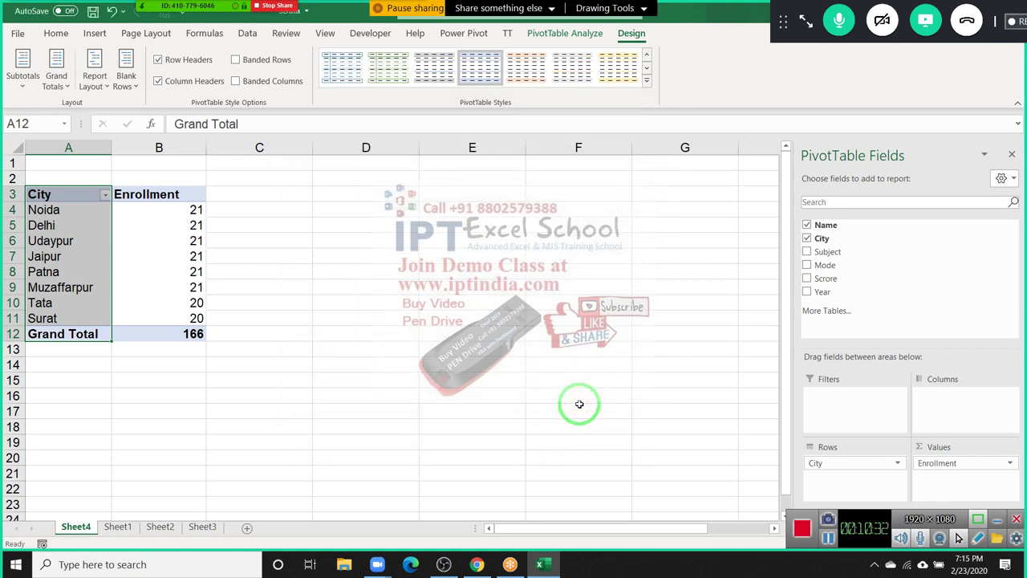
click(135, 257)
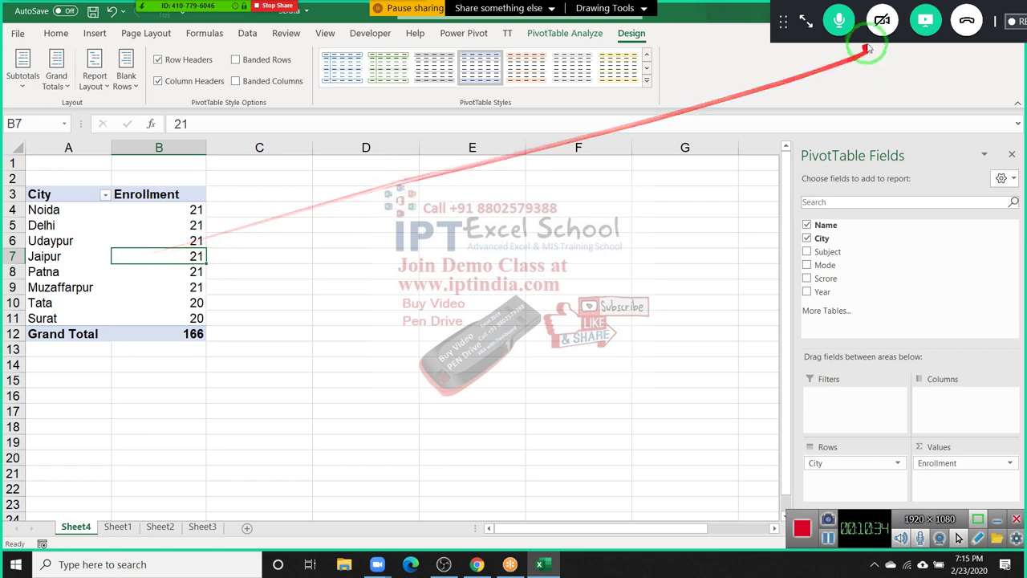
click(646, 83)
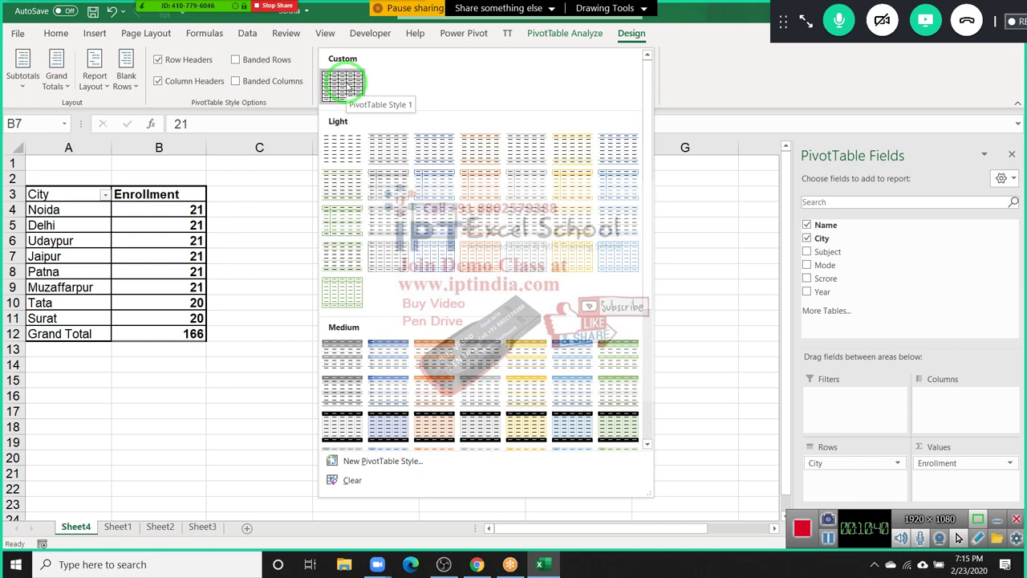
click(346, 86)
click(356, 224)
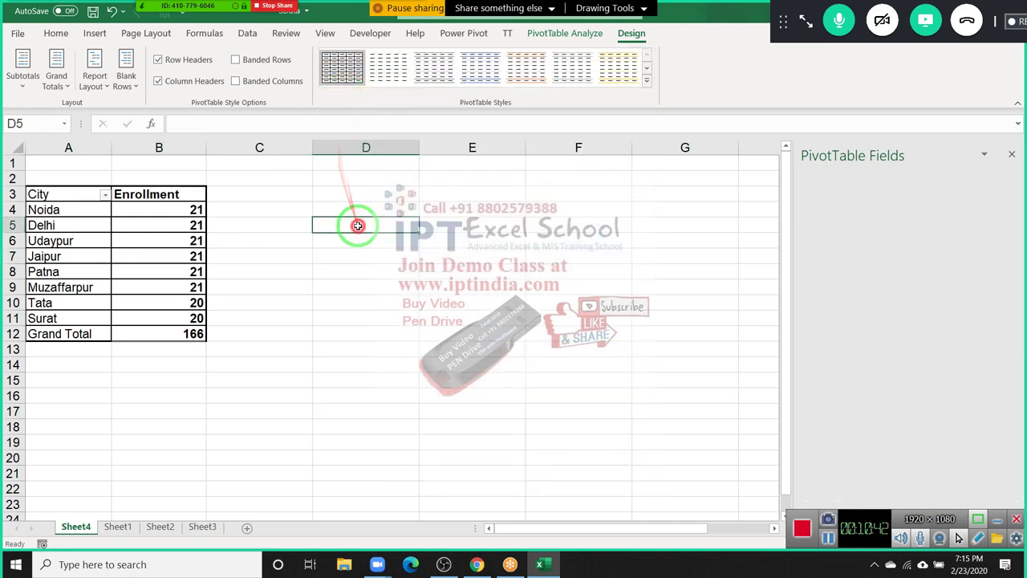
Step: Apply the light orange built-in PivotTable style to the pivot instead
click(88, 210)
click(152, 256)
click(158, 322)
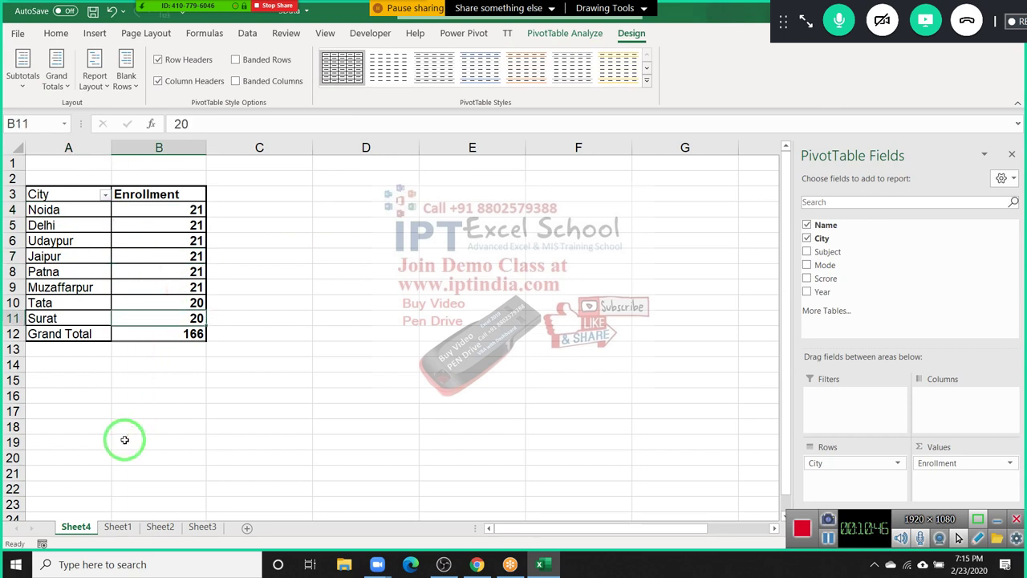
click(123, 271)
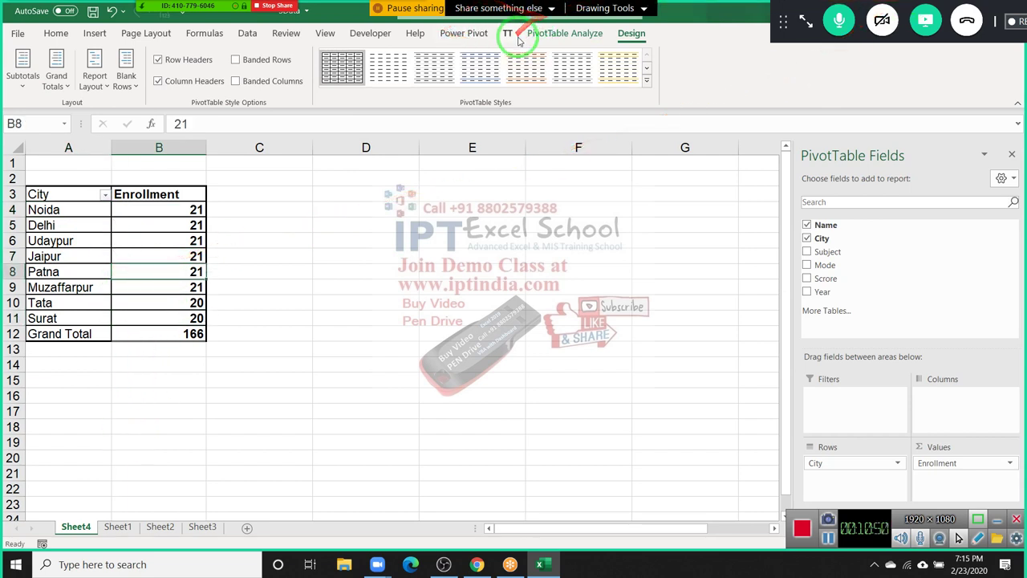
click(491, 70)
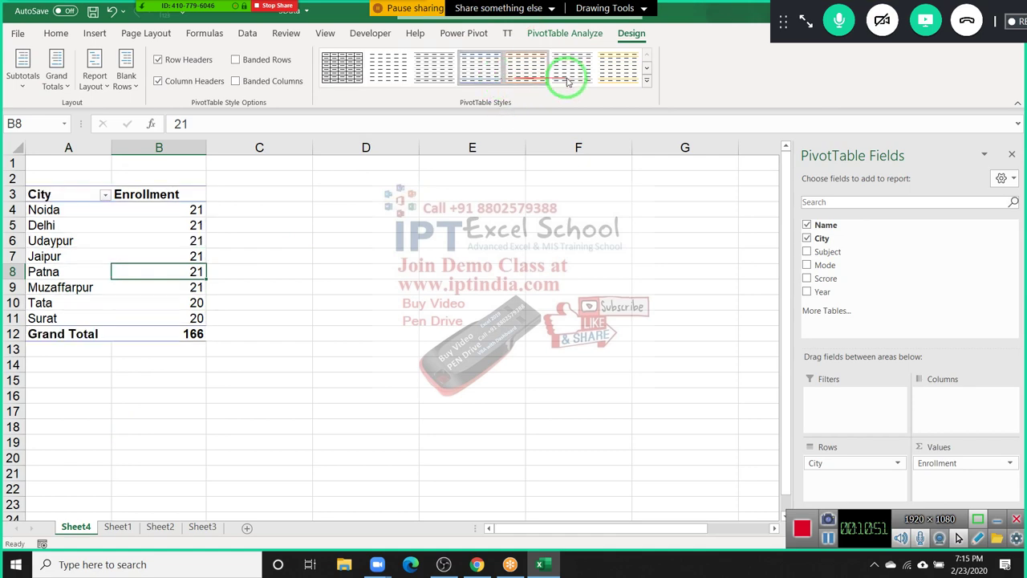
click(646, 87)
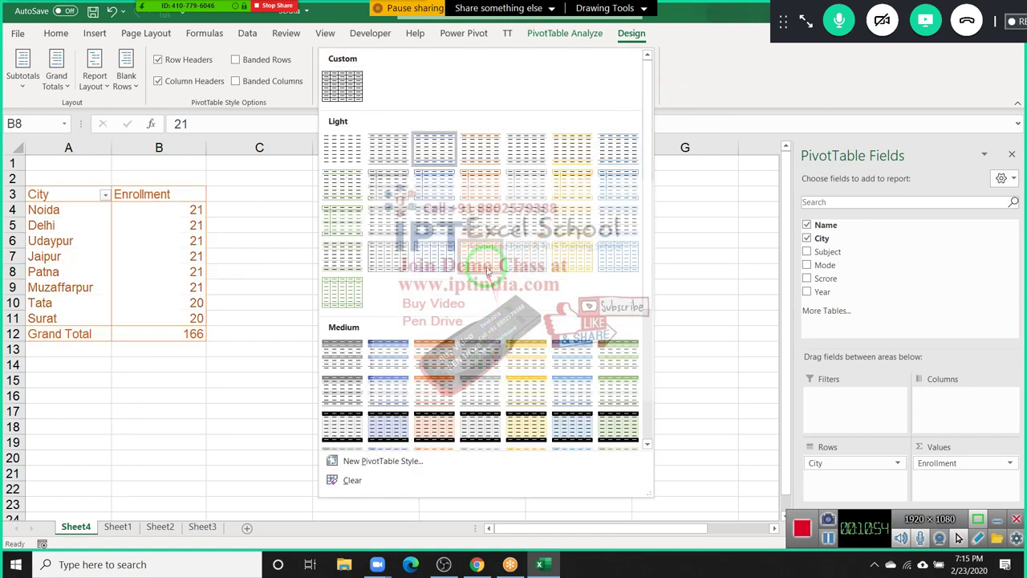
click(487, 269)
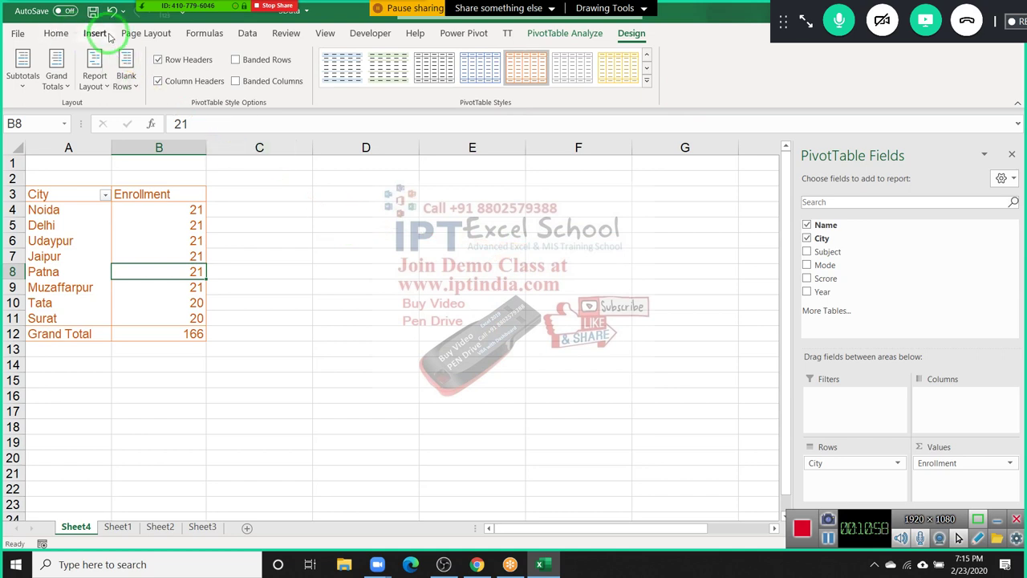
click(545, 33)
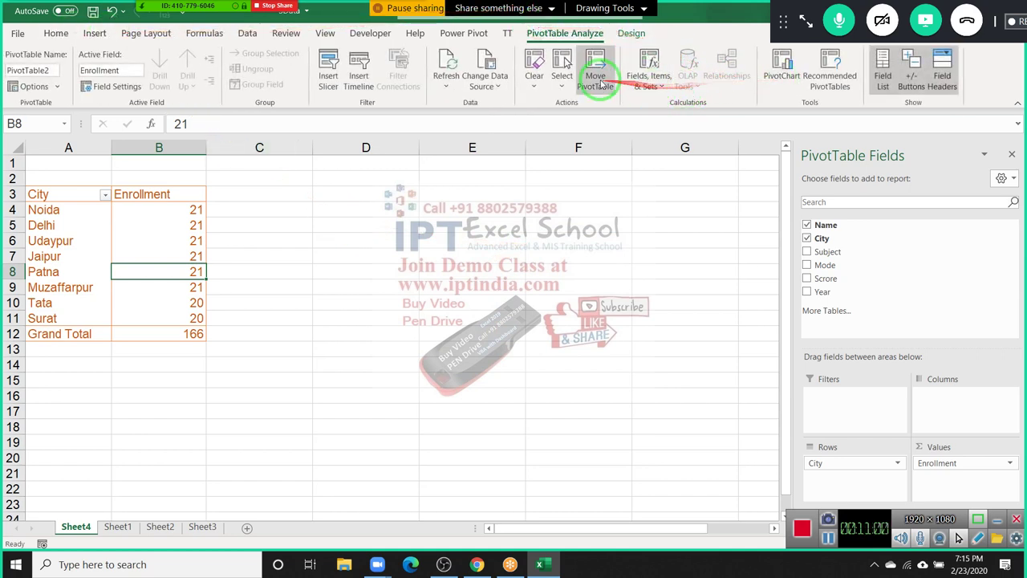
Step: Insert a clustered column PivotChart of enrollment by city, moved up and slightly enlarged
click(789, 85)
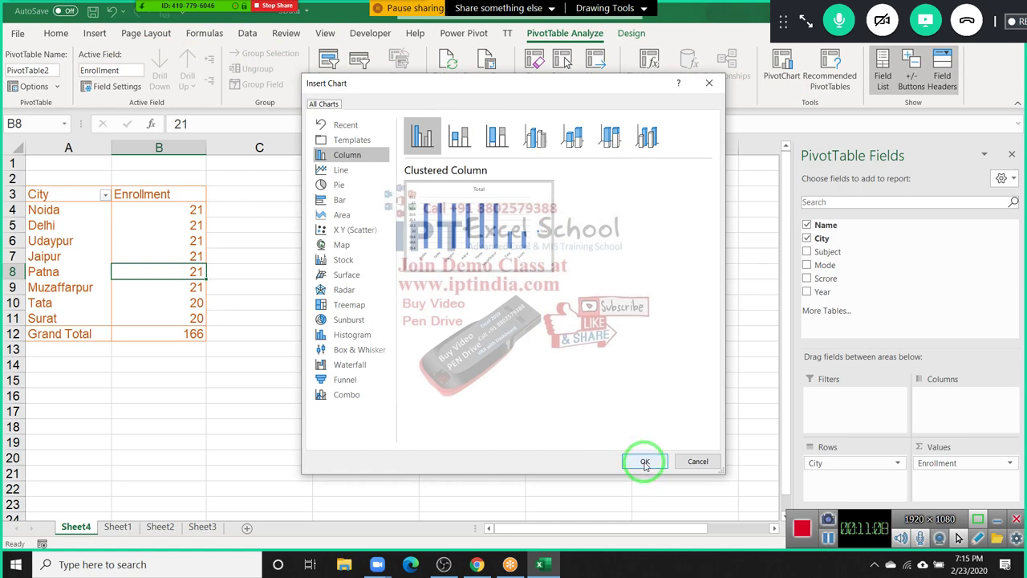
click(645, 463)
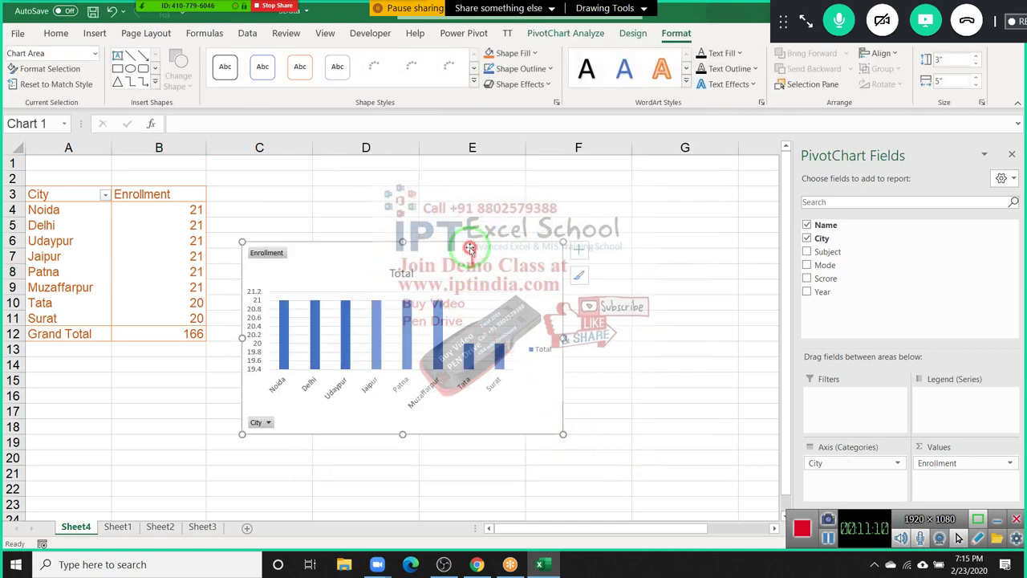
drag(491, 263, 492, 192)
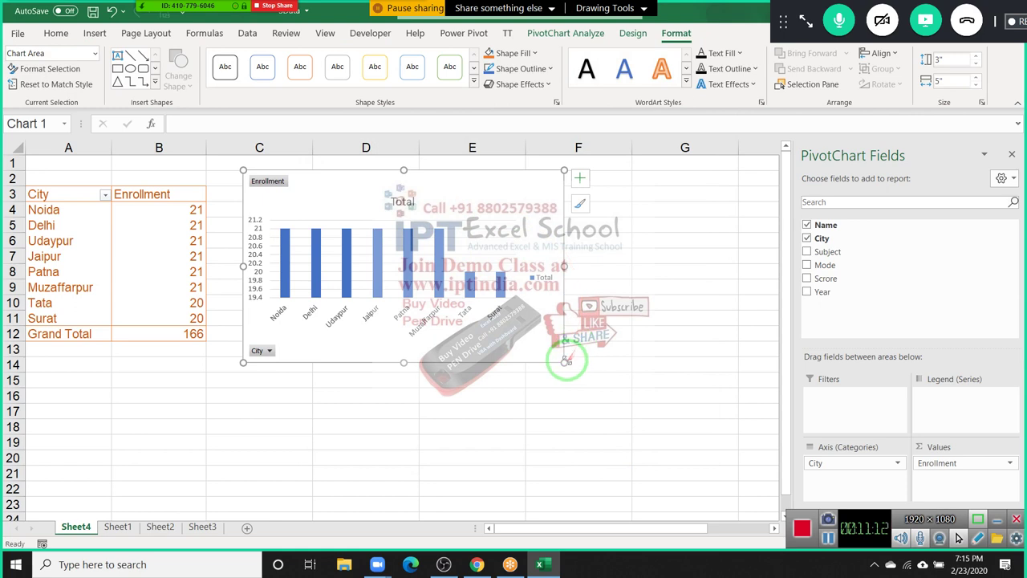
drag(566, 361, 587, 371)
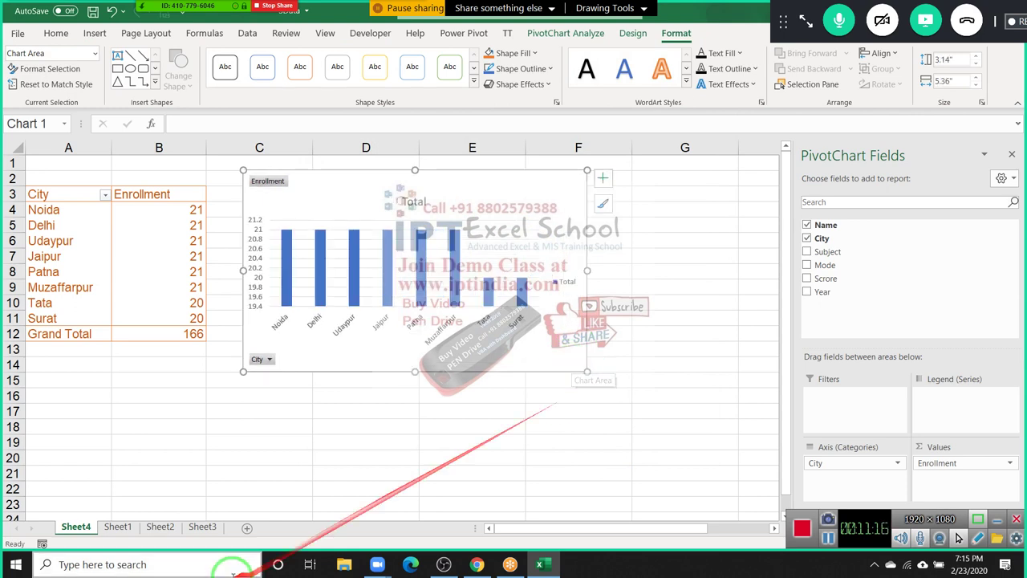
Step: From Sheet1's data, create a new-sheet pivot with City rows, Year columns, counting Name
click(118, 526)
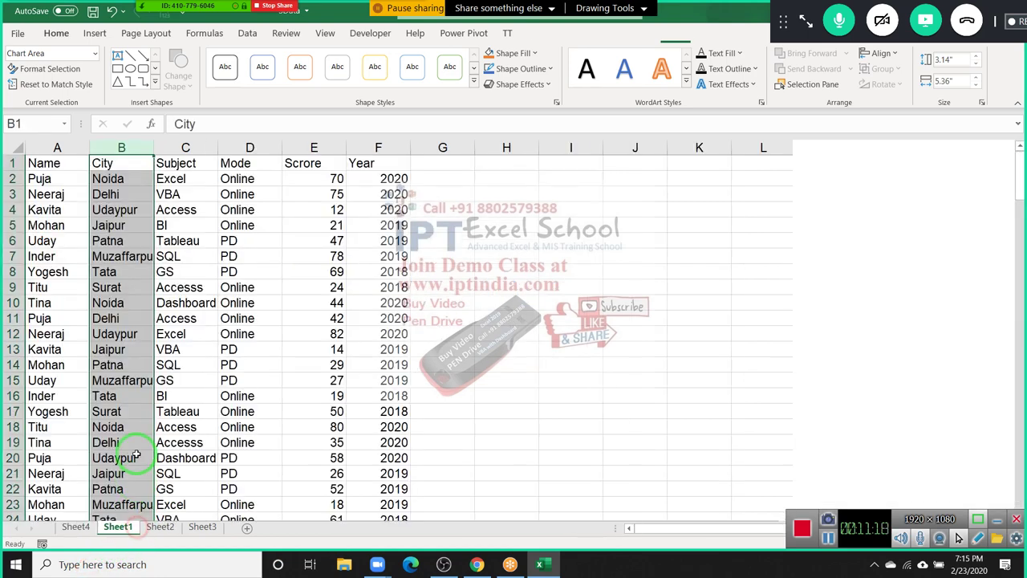
click(51, 163)
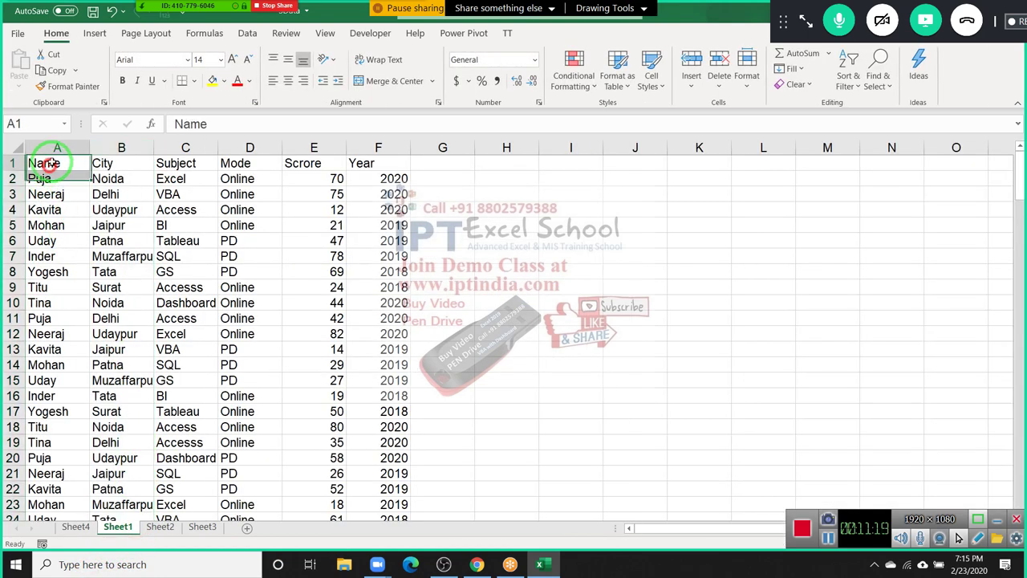
click(95, 33)
click(24, 65)
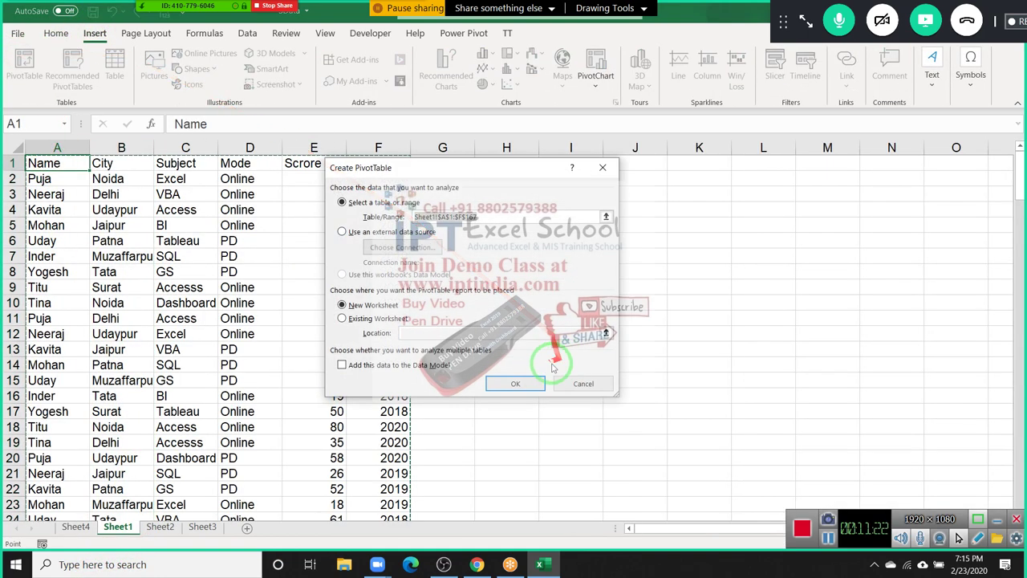
click(522, 380)
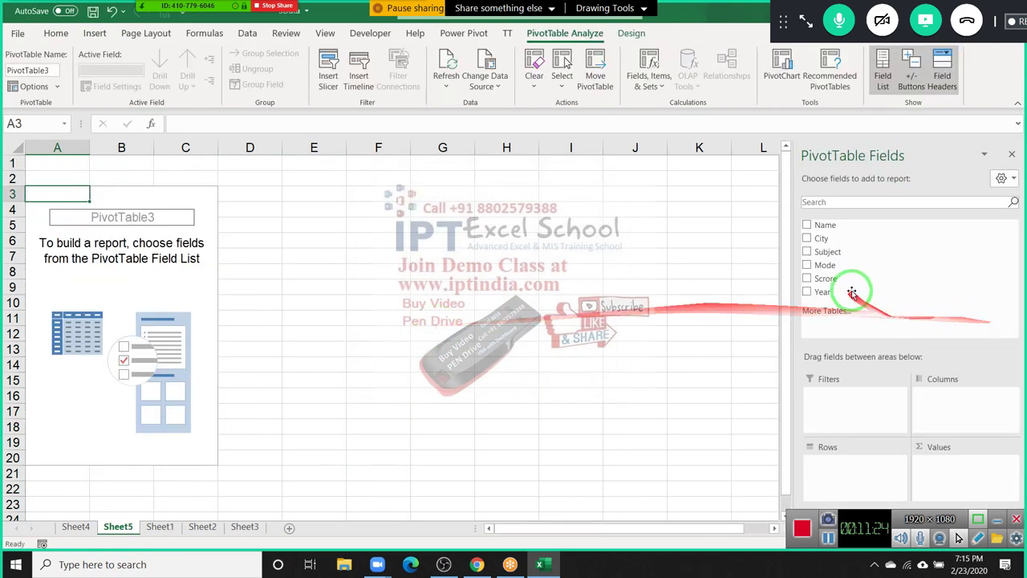
drag(826, 239, 877, 481)
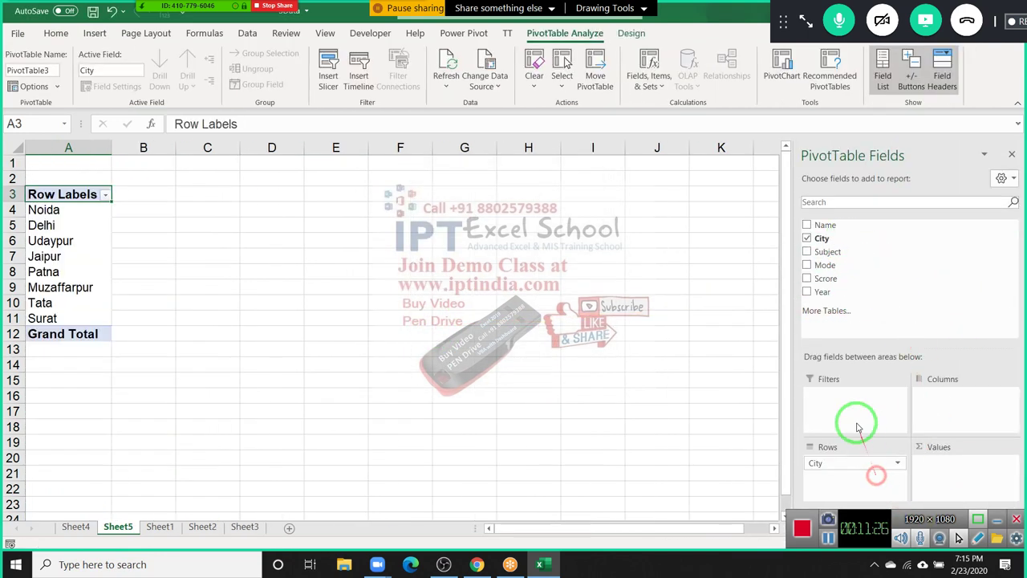
drag(822, 291, 955, 402)
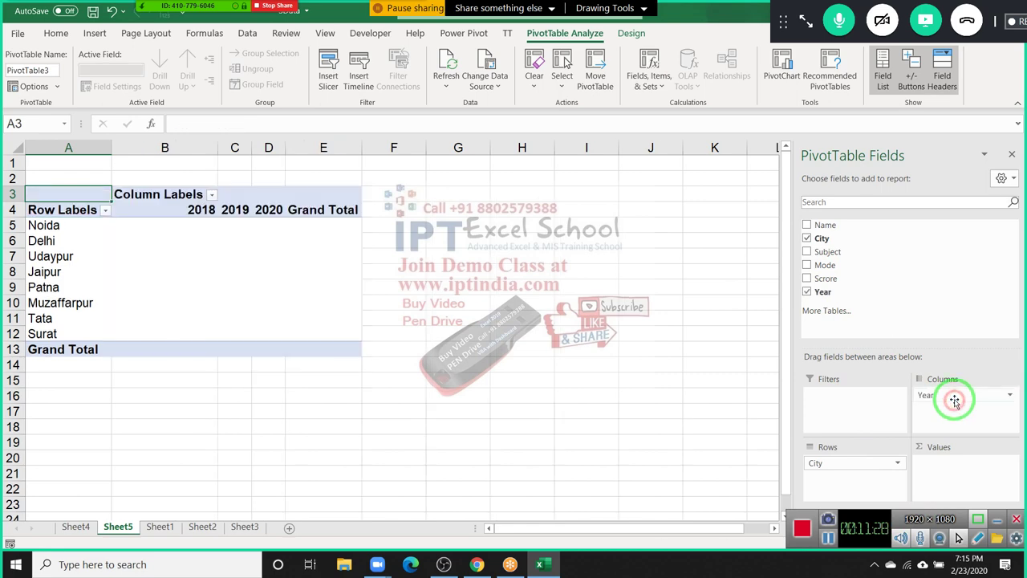
drag(825, 224, 984, 478)
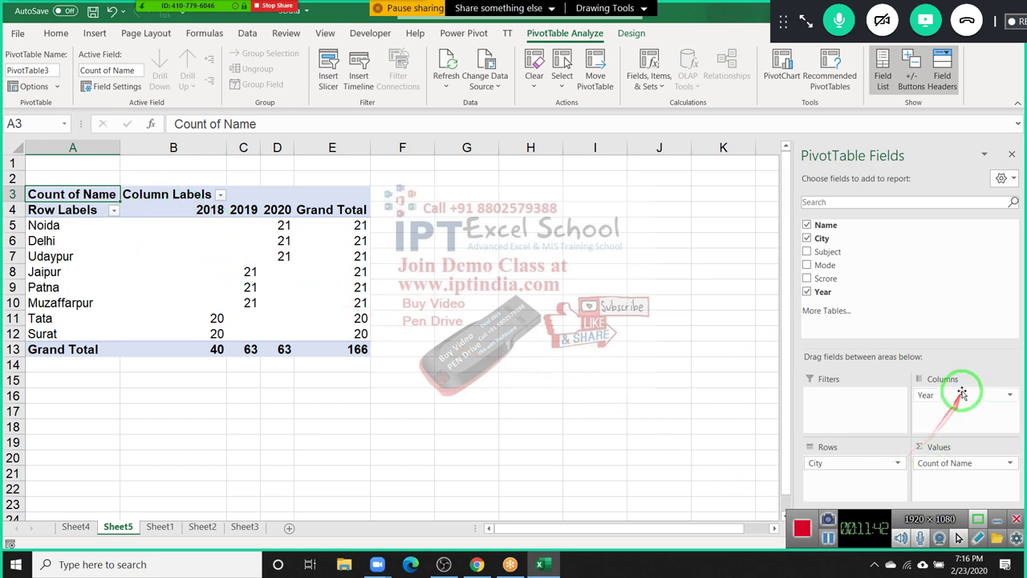
Step: Replace Year with Subject as the column field, briefly trying Mode, then select the subject headers
mouse_move(962, 391)
mouse_down()
mouse_move(939, 270)
mouse_move(951, 398)
mouse_move(922, 290)
mouse_up()
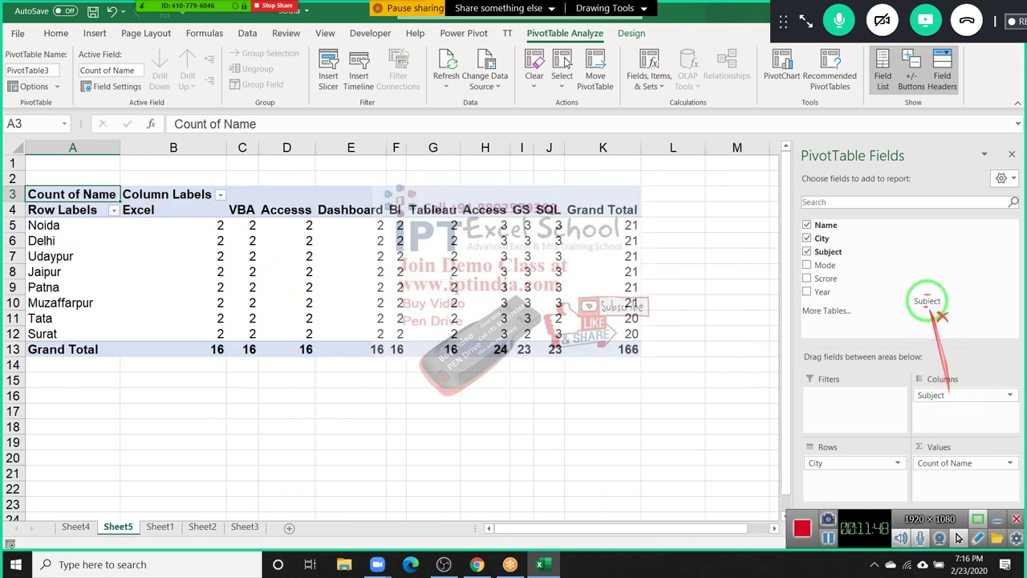
drag(870, 267, 945, 408)
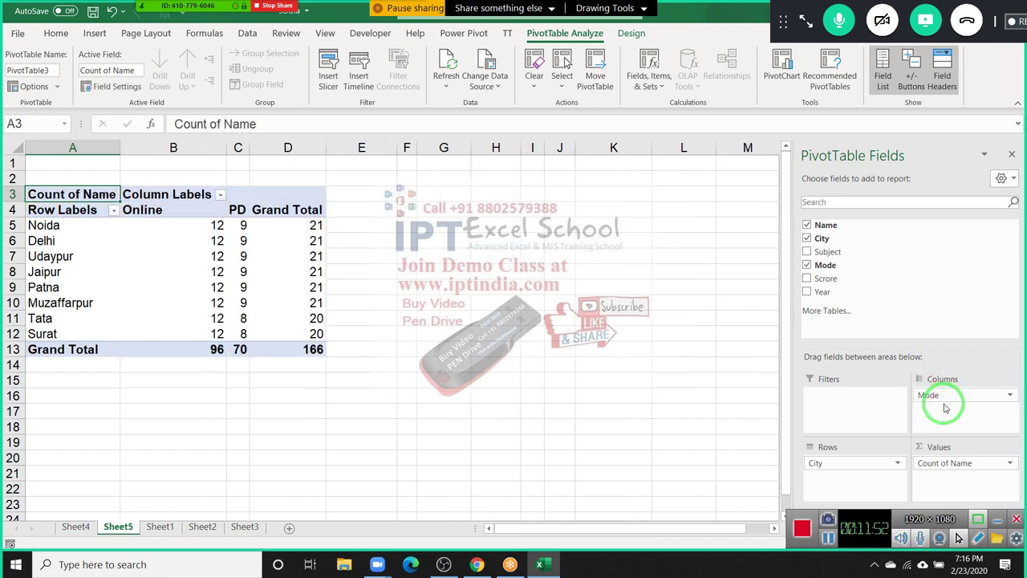
drag(946, 407, 894, 293)
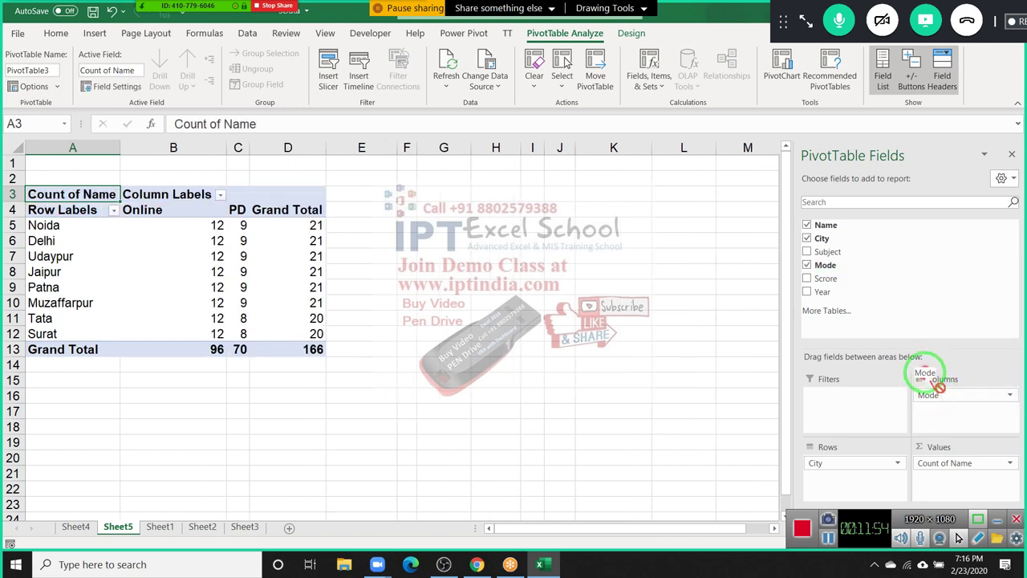
mouse_move(873, 252)
mouse_down()
mouse_move(957, 438)
mouse_move(950, 429)
mouse_up()
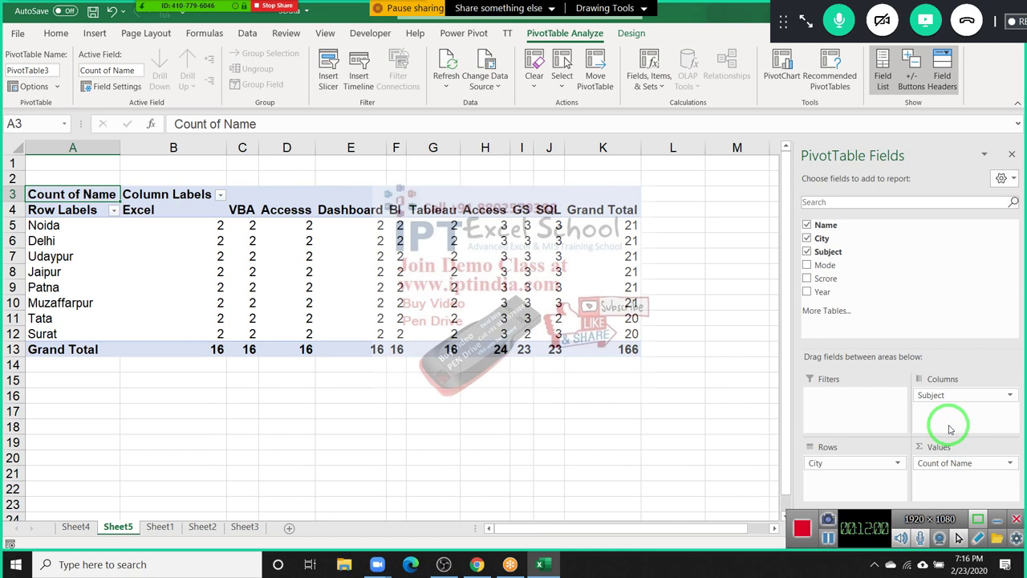
mouse_move(940, 419)
mouse_down()
mouse_move(950, 419)
mouse_move(948, 409)
mouse_up()
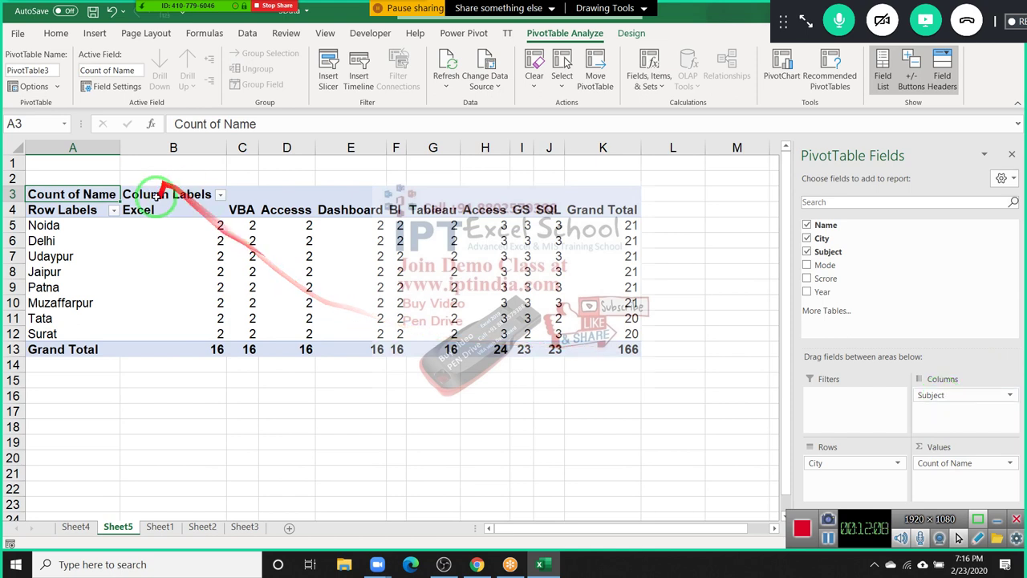
mouse_move(156, 209)
mouse_down()
mouse_move(543, 218)
mouse_move(548, 209)
mouse_up()
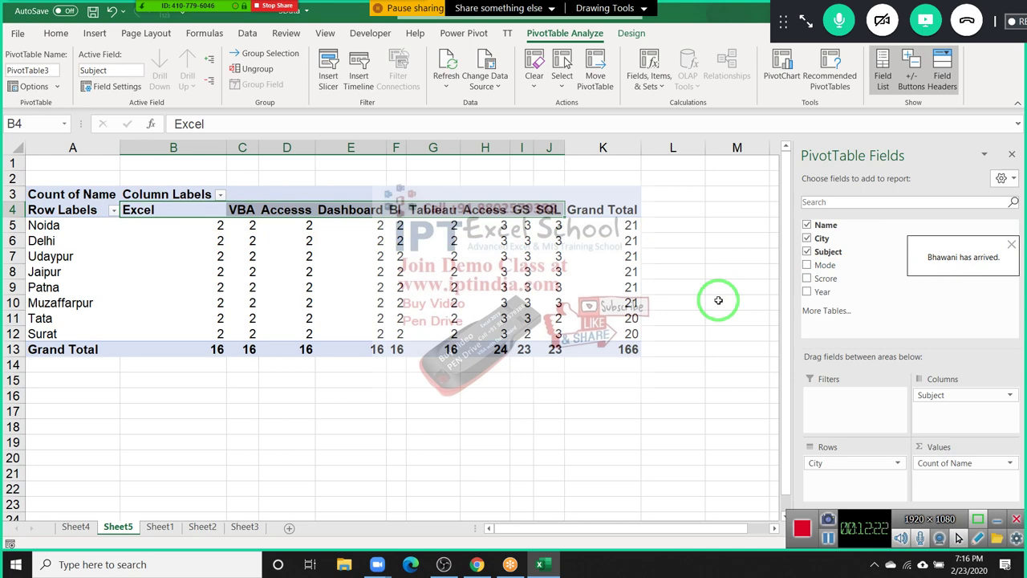
click(808, 23)
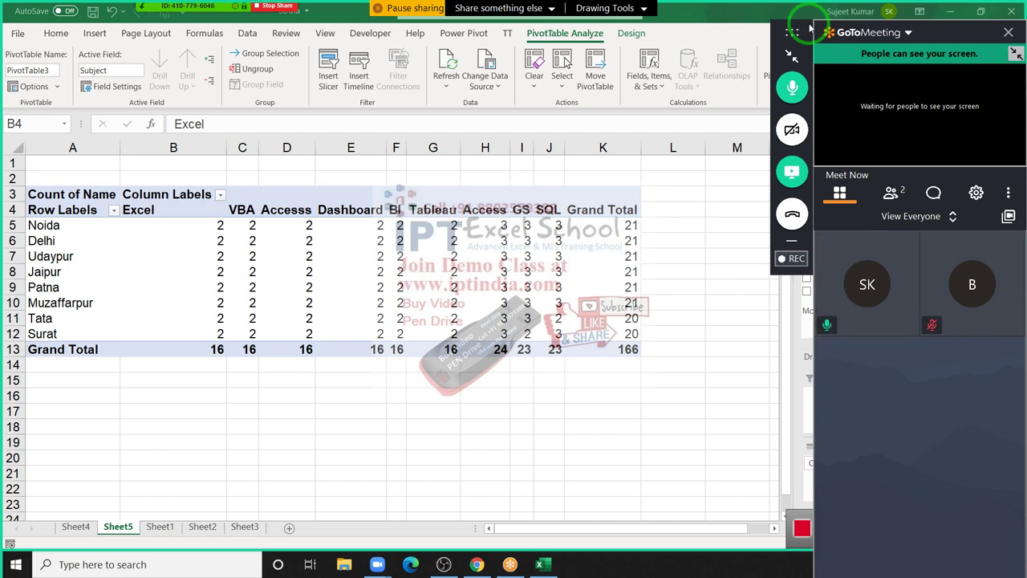
click(792, 49)
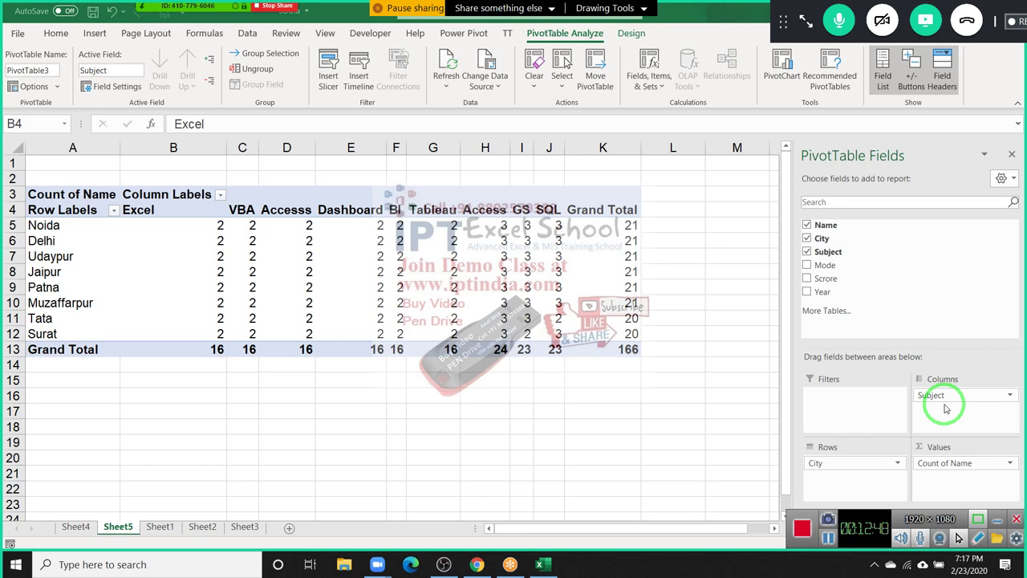
Step: Nest Subject under City in the pivot rows and collapse Noida's subject group
drag(955, 403, 954, 396)
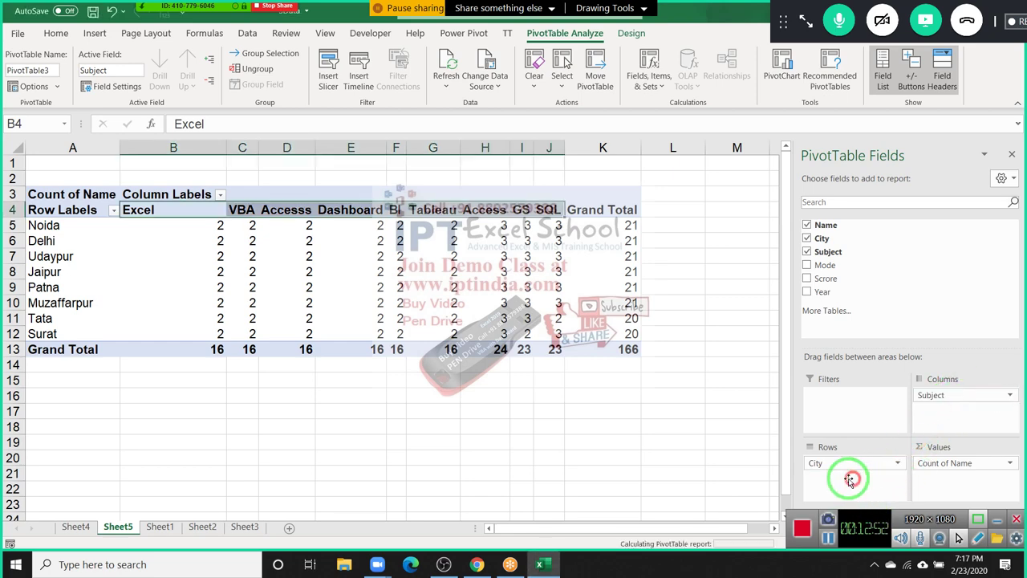
drag(955, 396, 848, 477)
drag(69, 226, 153, 349)
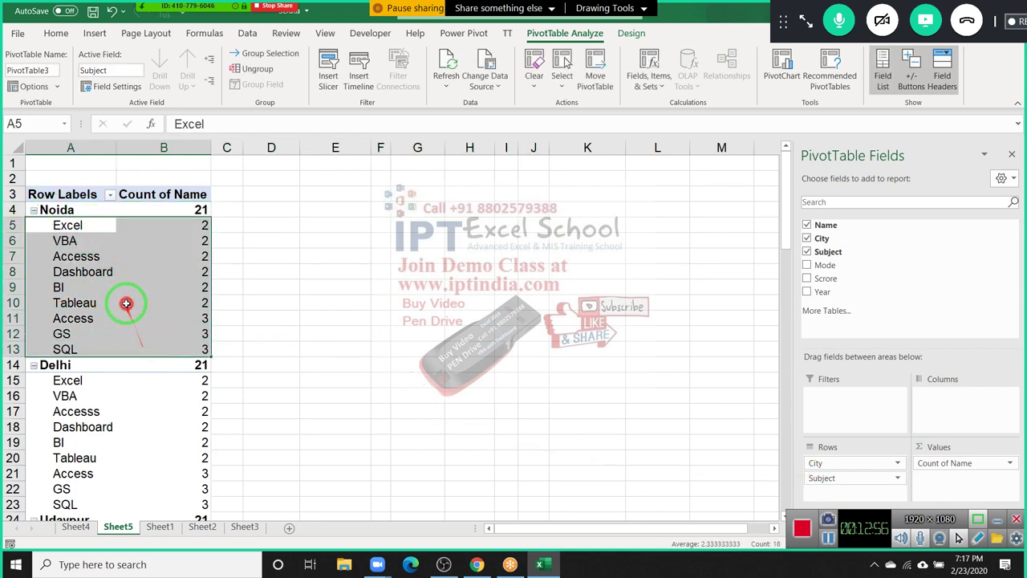
click(126, 302)
click(36, 210)
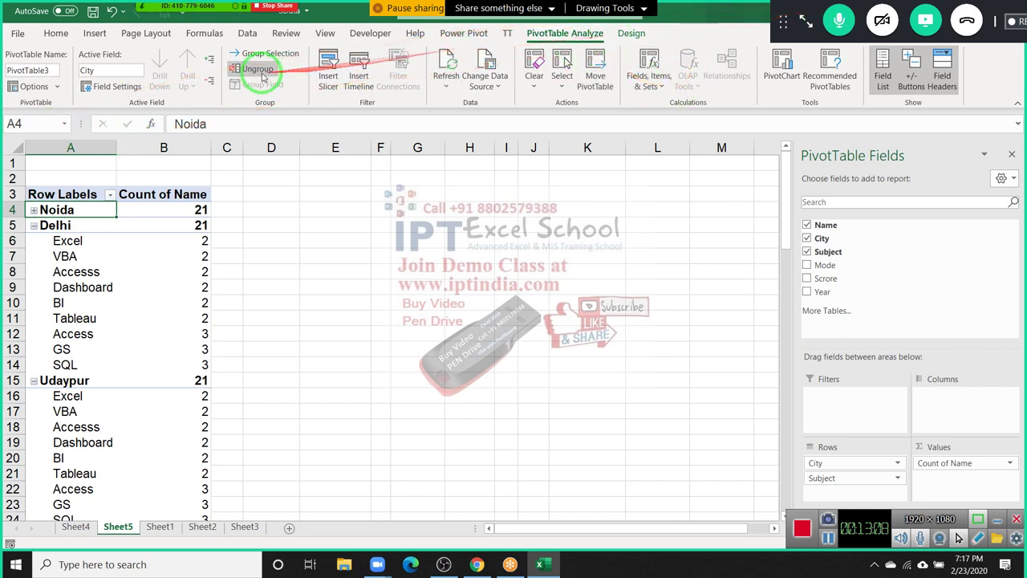
Step: Alternate between collapsing every city to its total and expanding it to show subjects
click(210, 62)
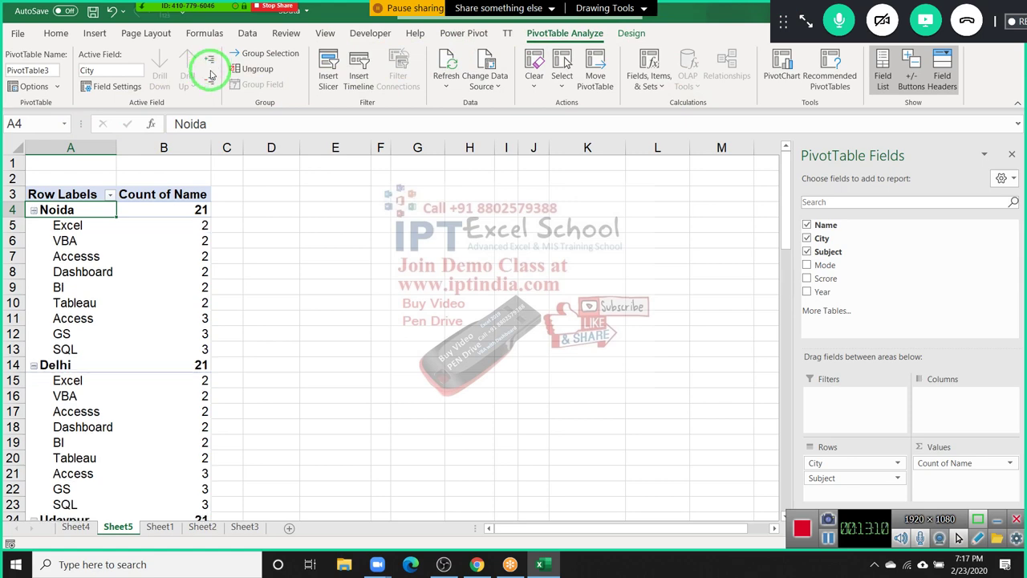
click(208, 85)
click(210, 62)
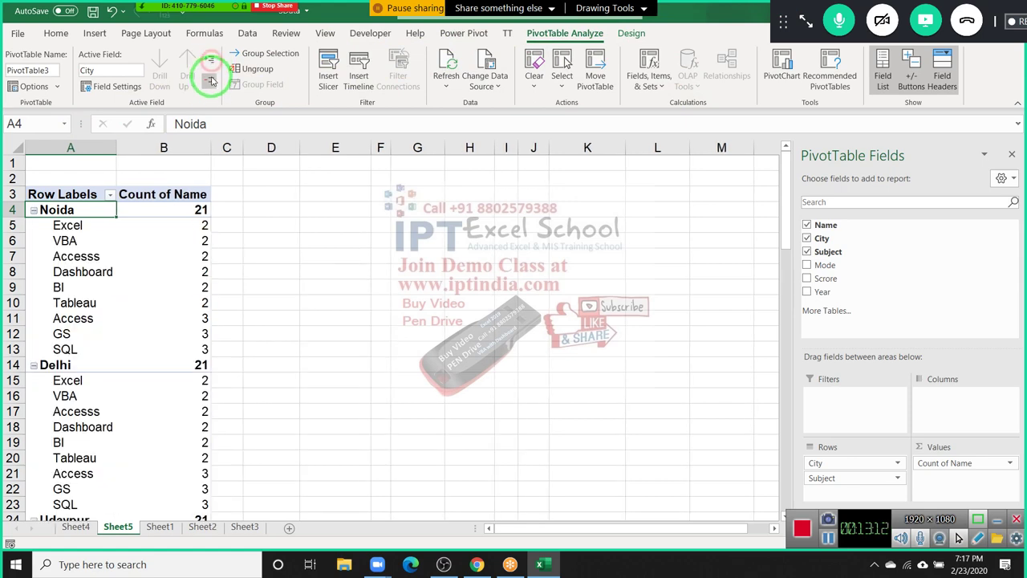
click(209, 83)
click(209, 63)
click(209, 83)
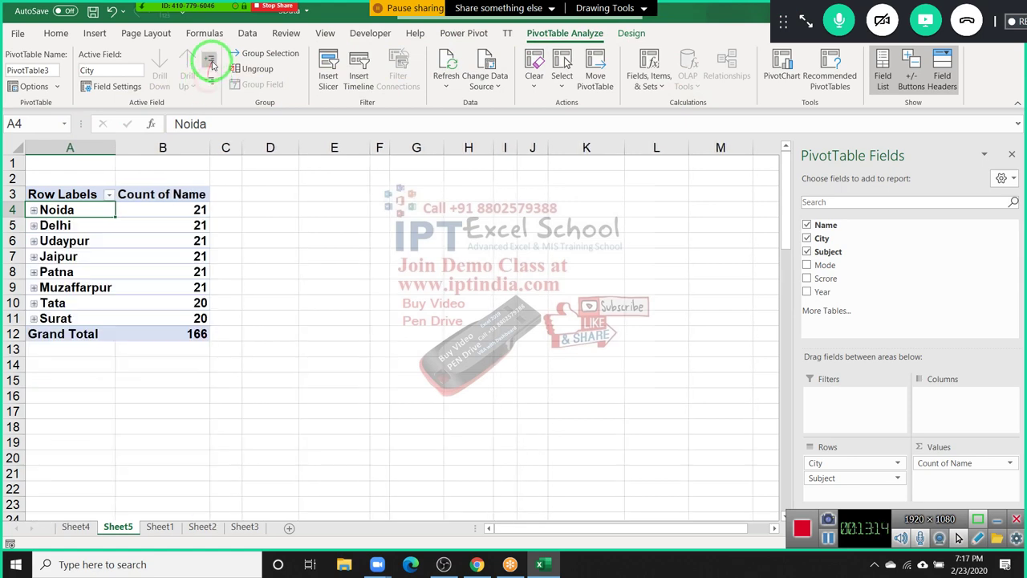
Step: Finish with every city expanded to its subject counts, then select the count in B6
click(209, 62)
click(212, 84)
click(210, 61)
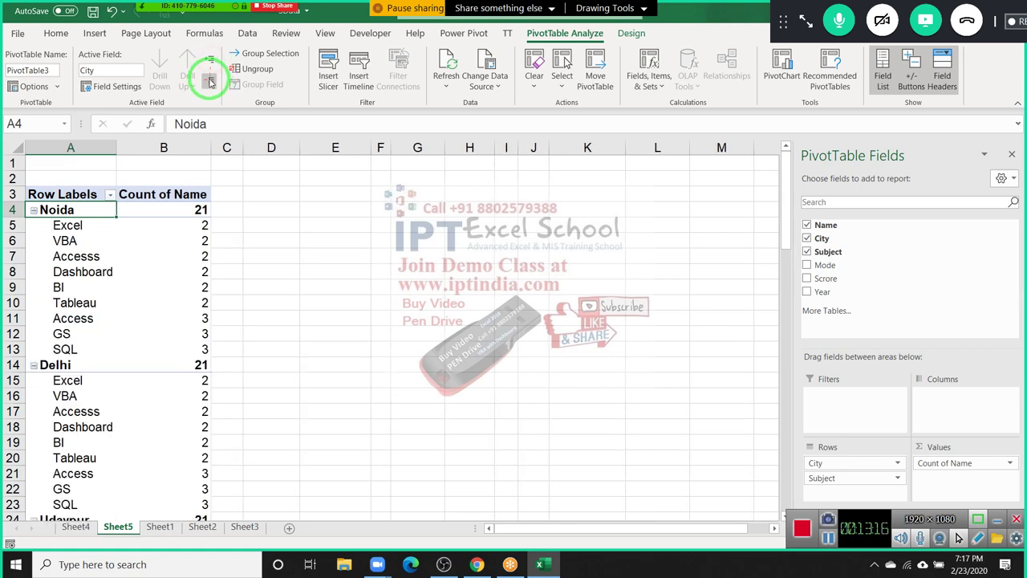
click(211, 82)
click(210, 62)
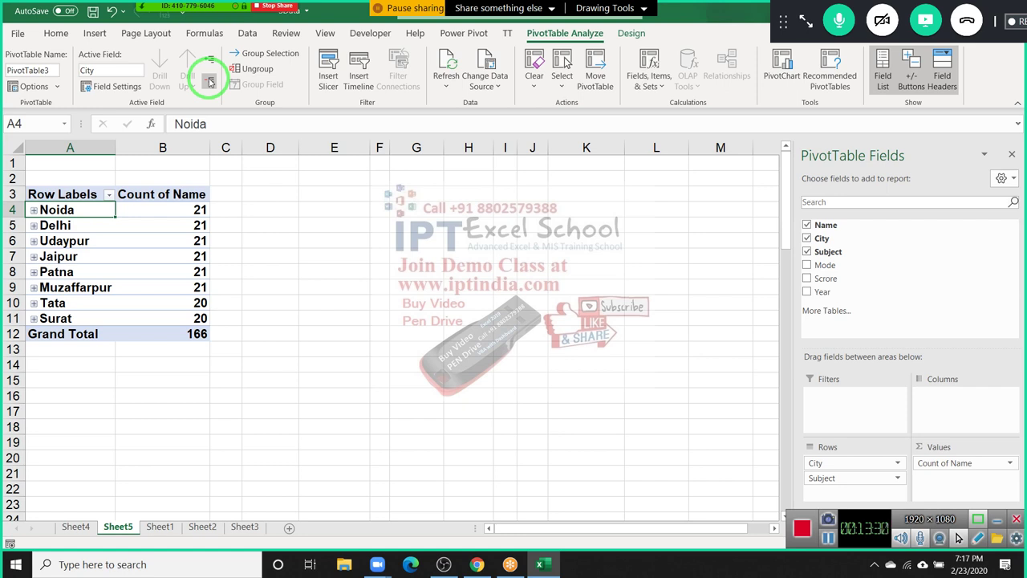
click(209, 59)
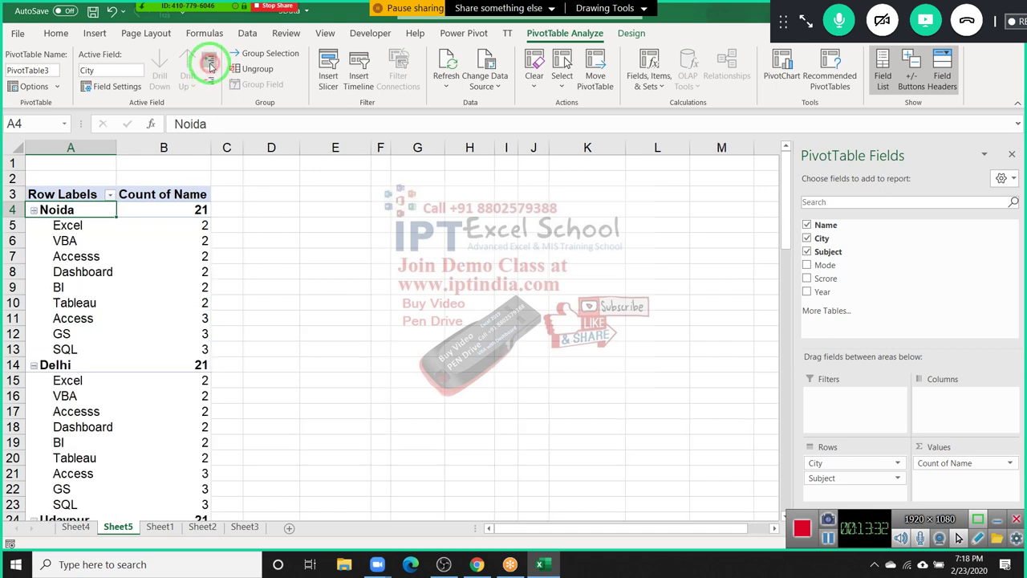
click(161, 245)
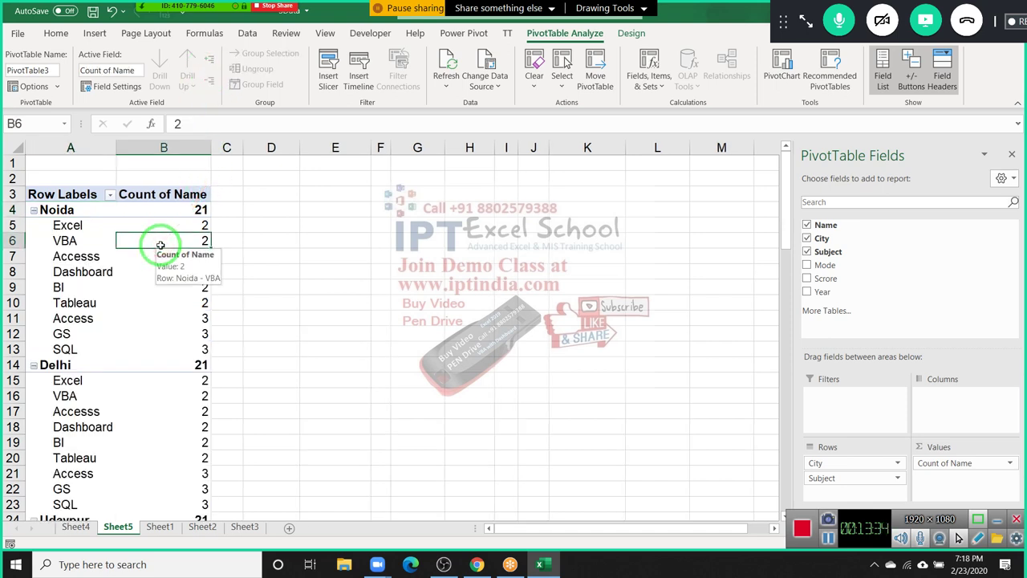
Step: Copy column A's city and subject labels into column H and auto-fit column H
click(64, 147)
key(ctrl+c)
click(473, 165)
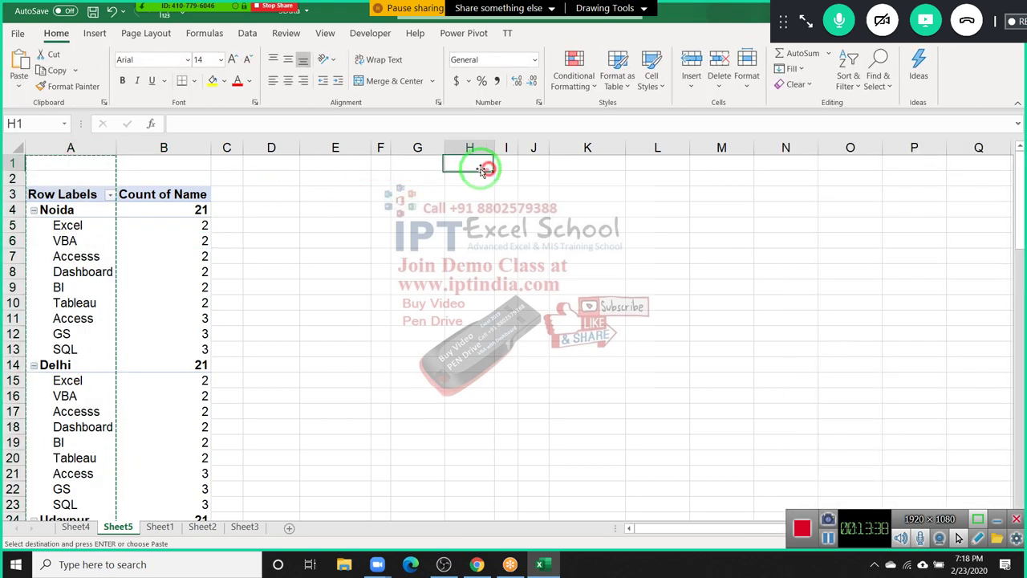
click(20, 90)
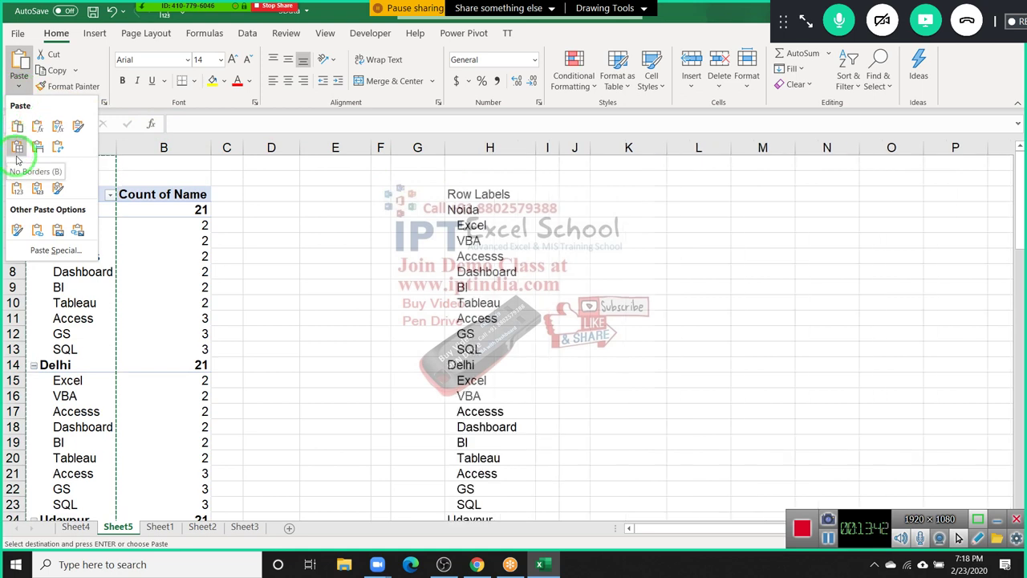
click(17, 188)
click(329, 210)
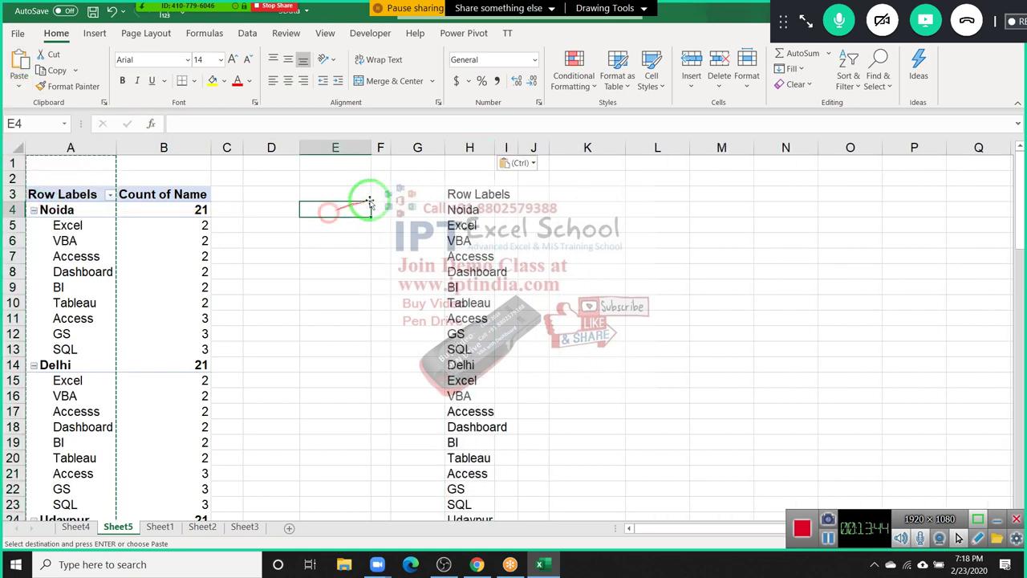
click(380, 195)
drag(469, 148, 497, 150)
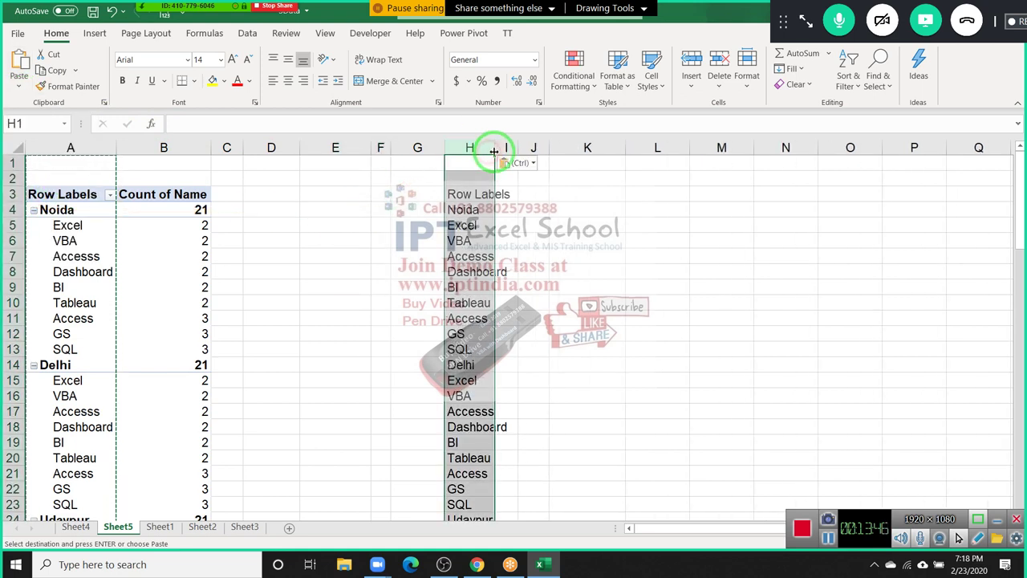
double_click(497, 150)
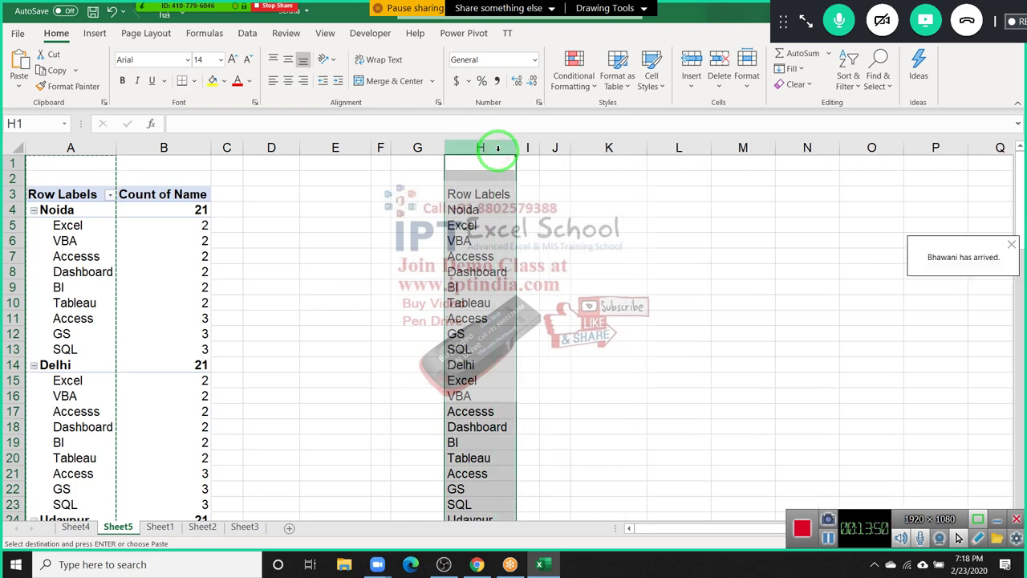
key(Escape)
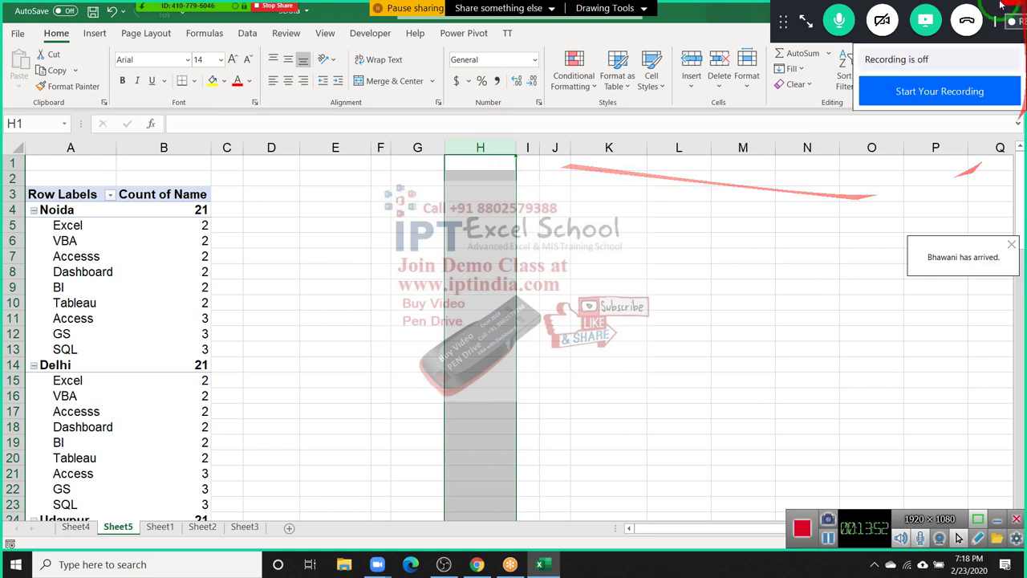
Step: View the meeting participants list, then collapse the meeting panel back to the sheet
click(808, 24)
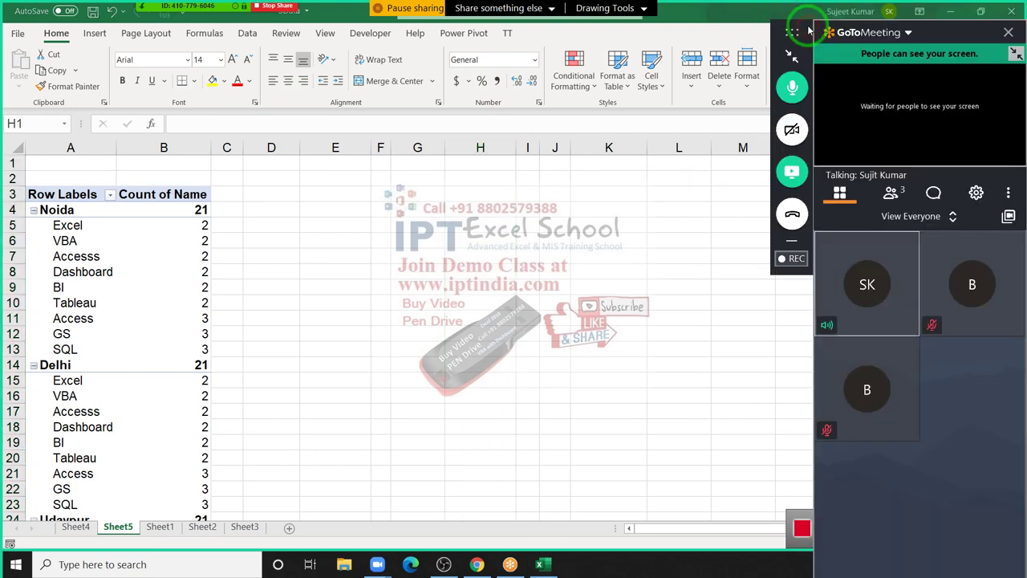
click(891, 196)
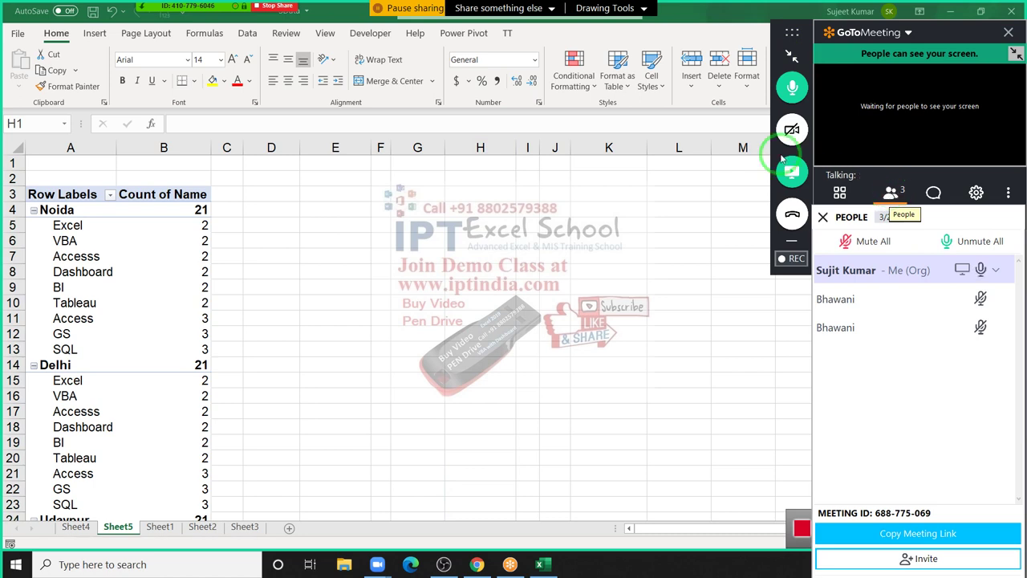
click(790, 54)
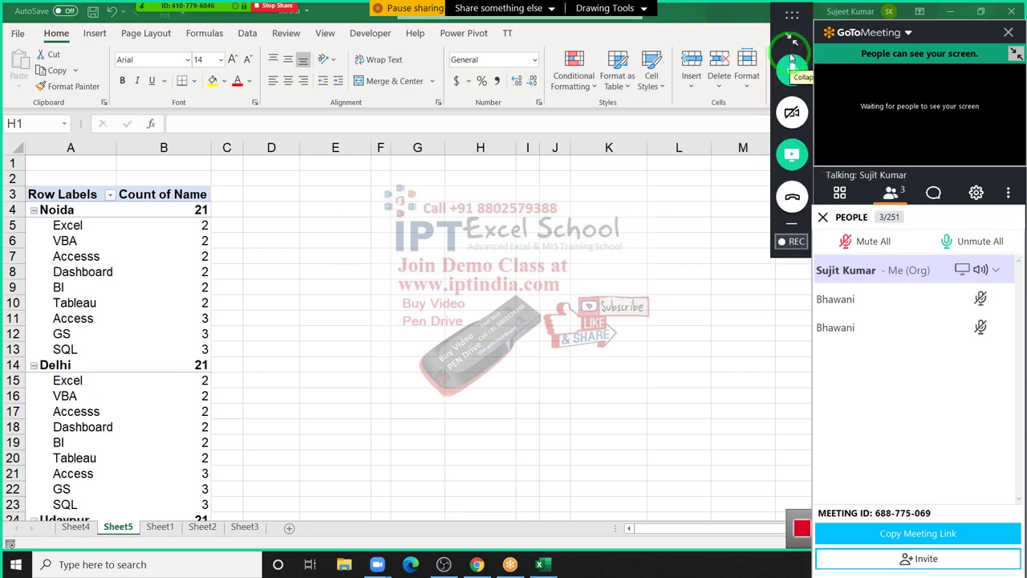
Step: Set the pivot's Report Layout to Show in Tabular Form, splitting City and Subject into columns
click(80, 286)
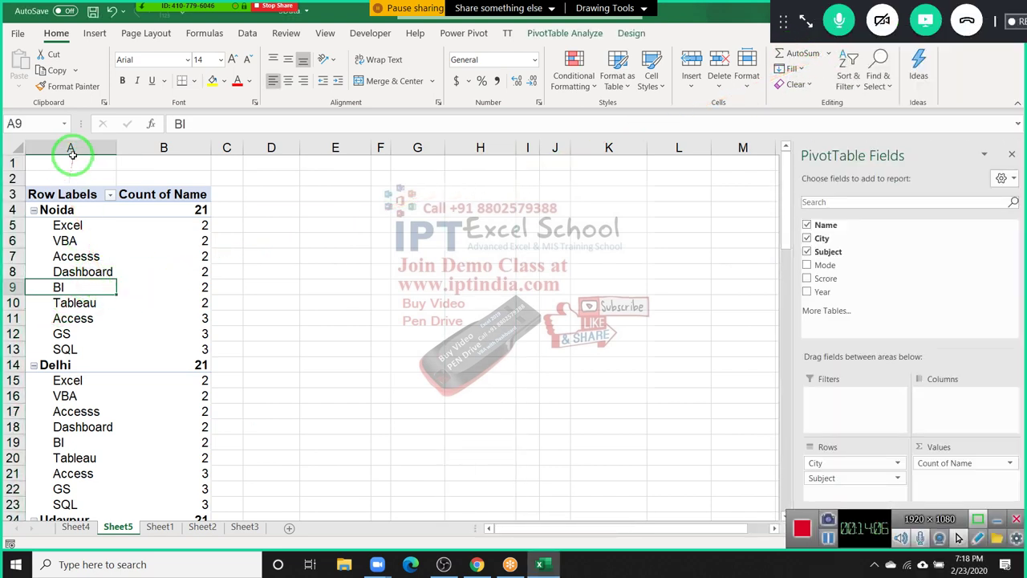
click(71, 147)
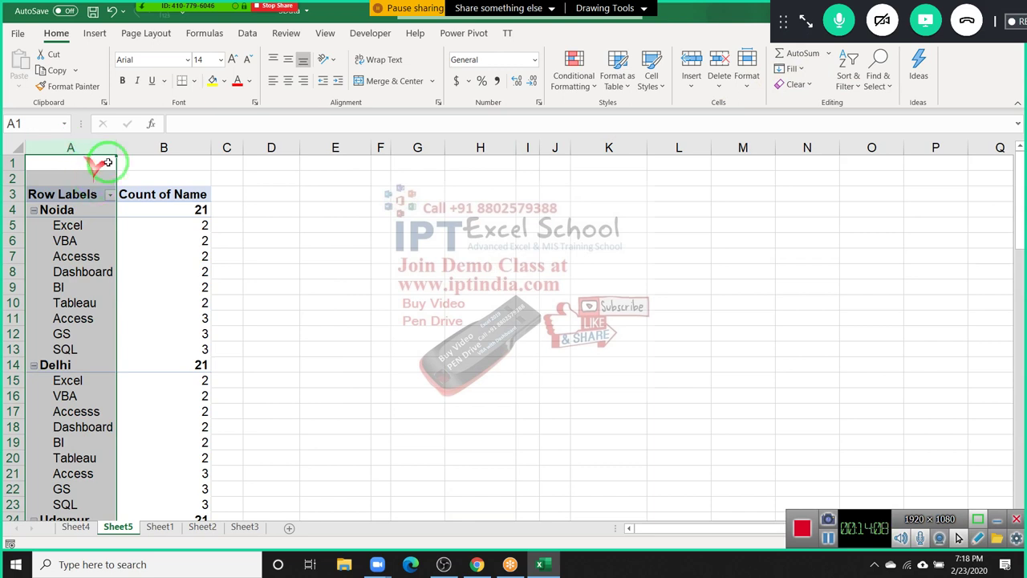
click(160, 147)
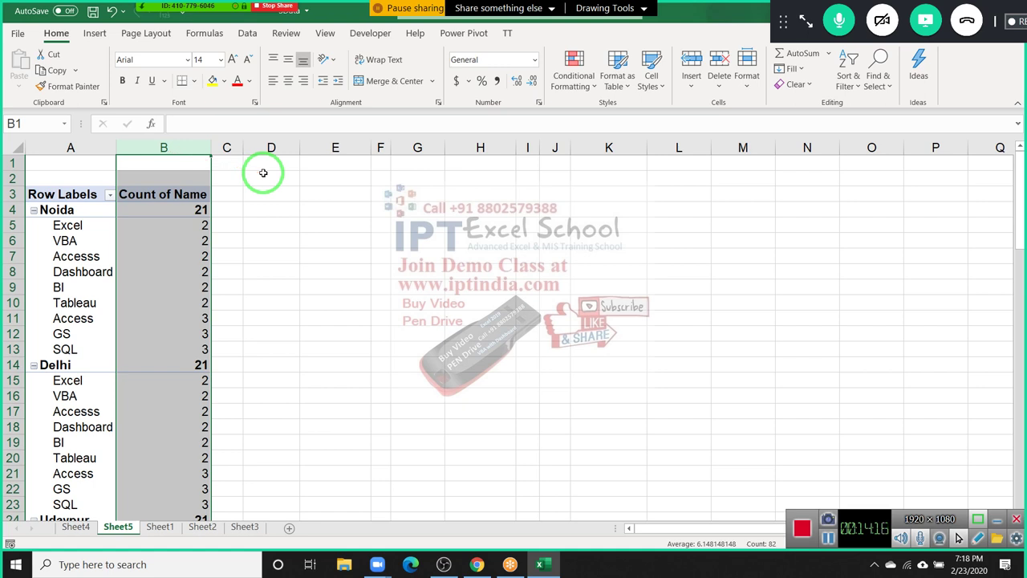
click(100, 287)
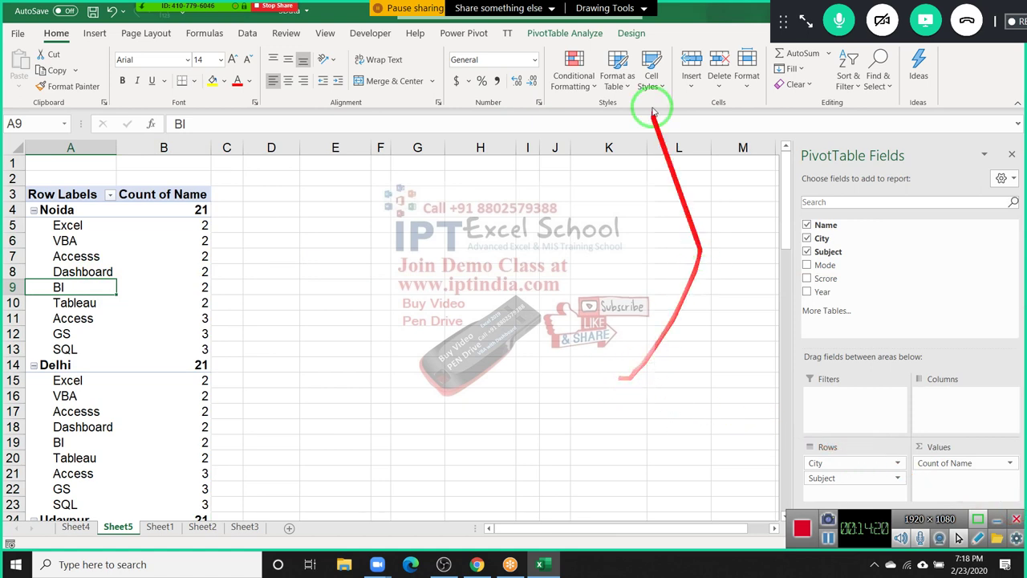
click(619, 35)
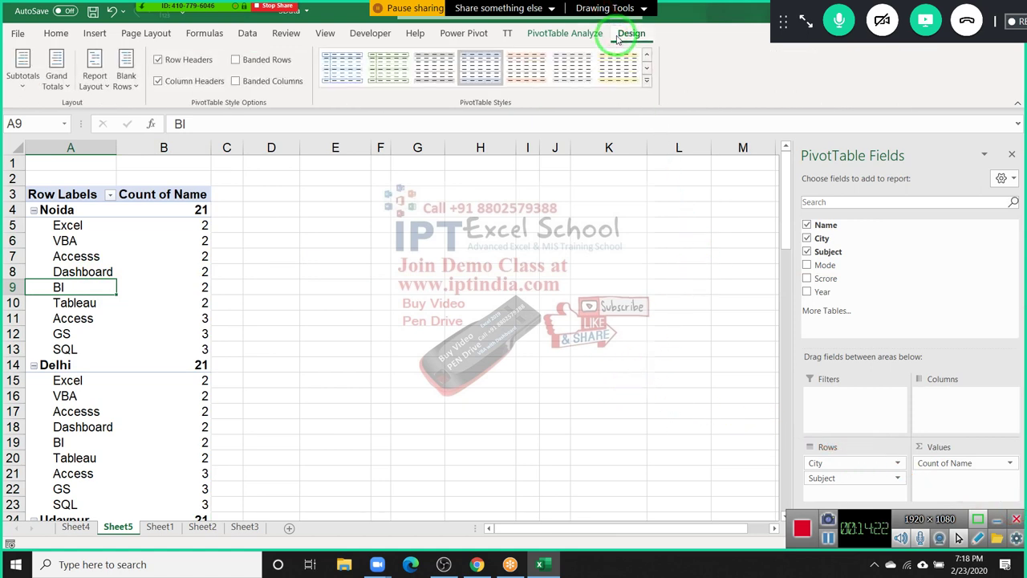
click(107, 84)
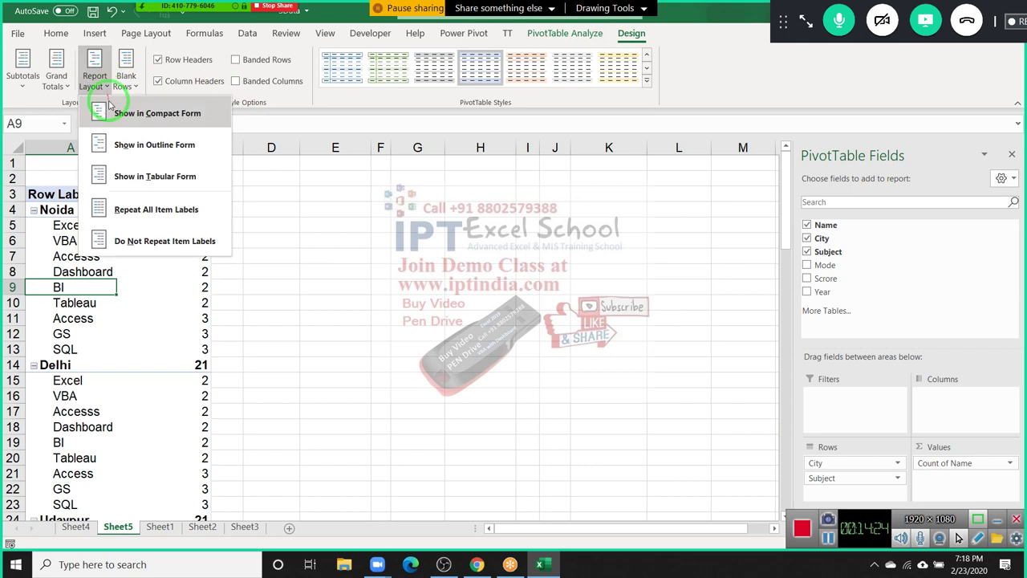
click(126, 170)
Step: Turn on Classic PivotTable layout in the PivotTable Options Display settings
click(132, 209)
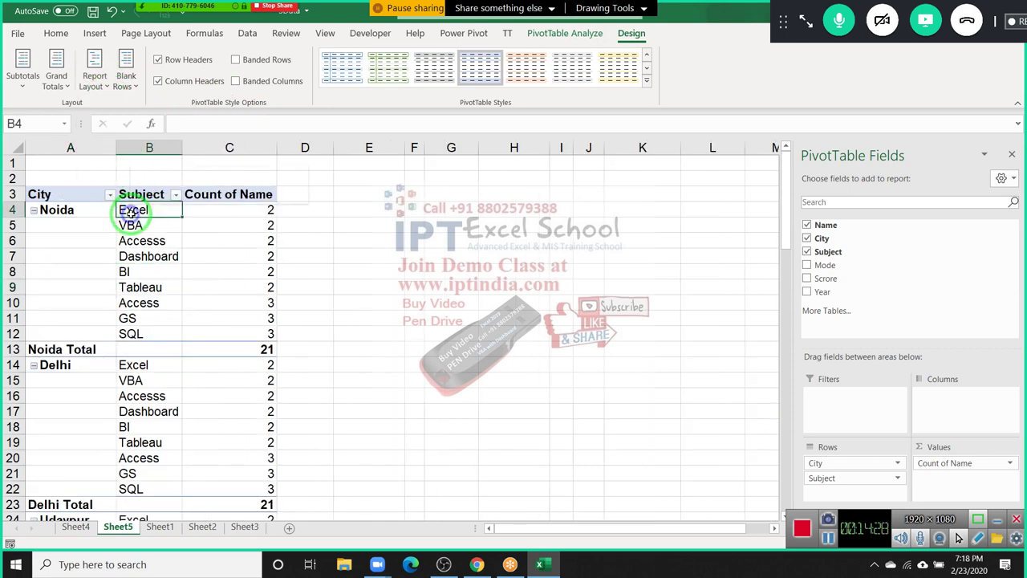
right_click(133, 210)
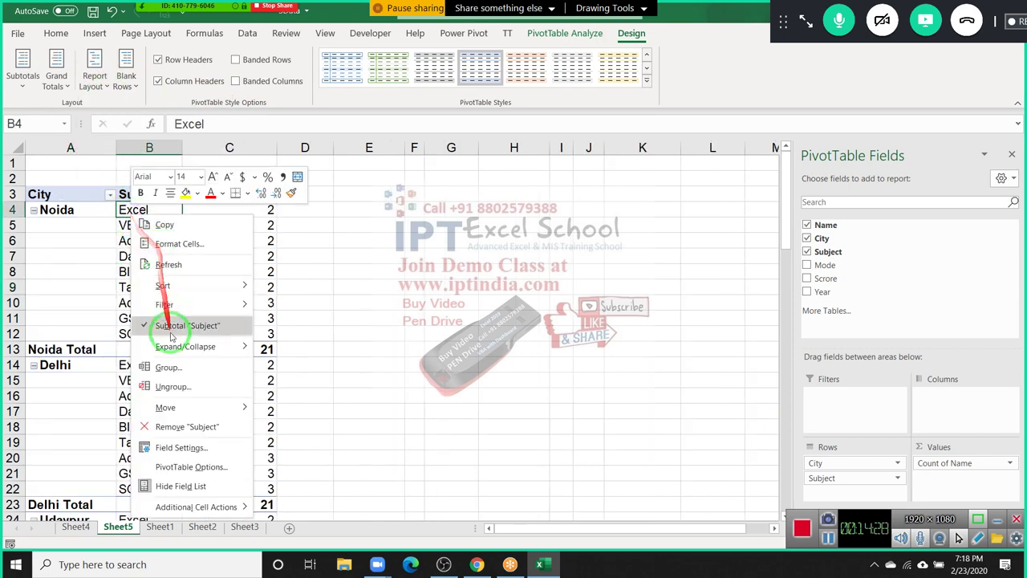
click(195, 467)
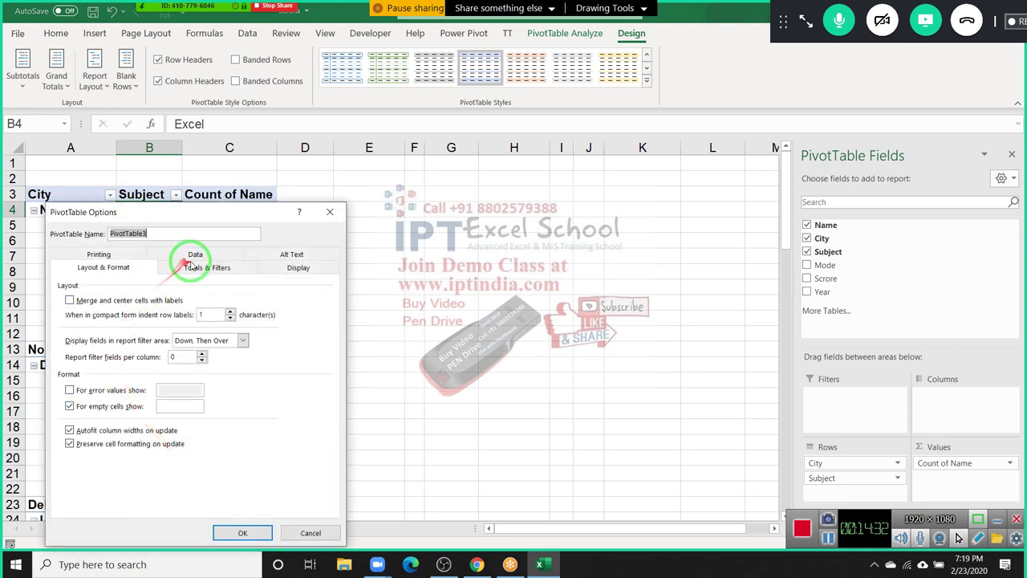
click(298, 267)
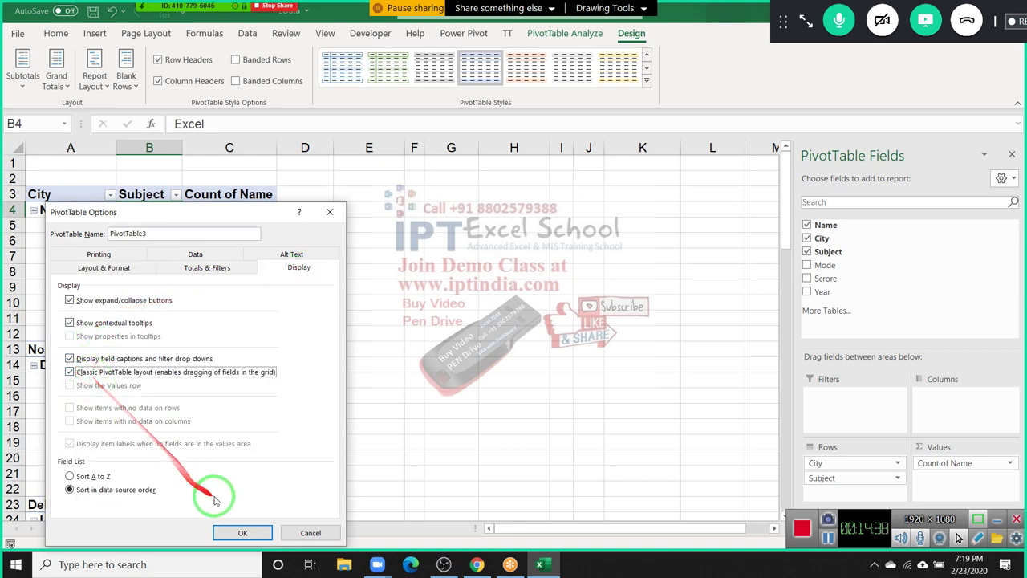
click(242, 532)
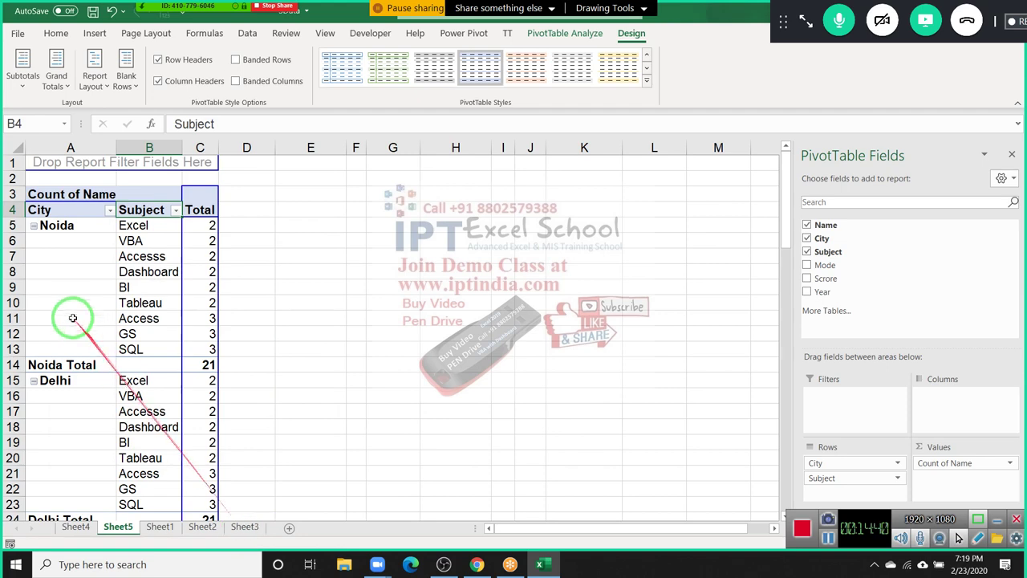
Step: Highlight Noida's rows 9–11, Delhi's VBA and Accesss rows, and the Noida Total to explain them
mouse_move(76, 289)
mouse_down()
mouse_move(223, 294)
mouse_move(203, 314)
mouse_up()
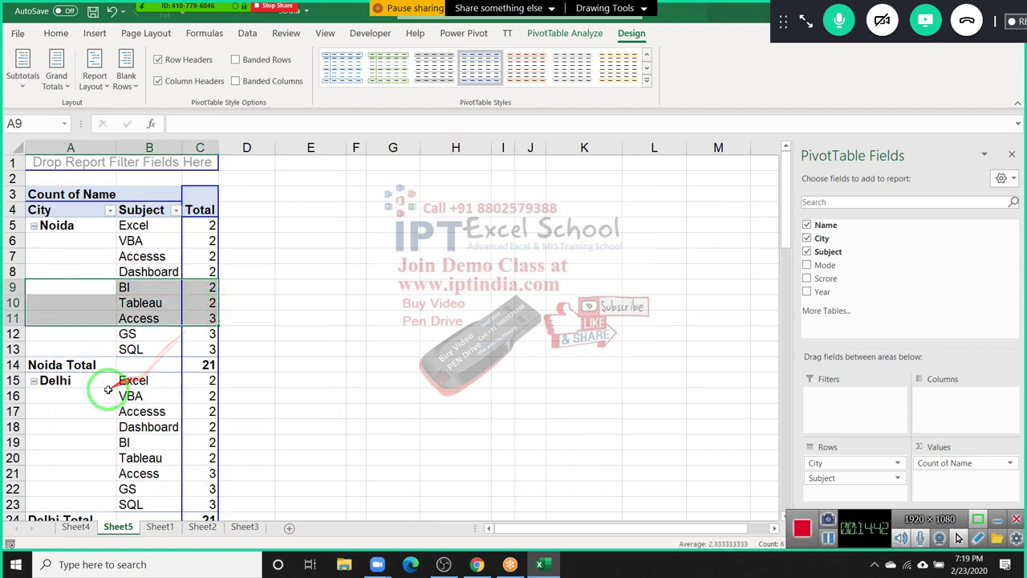
drag(108, 393, 206, 408)
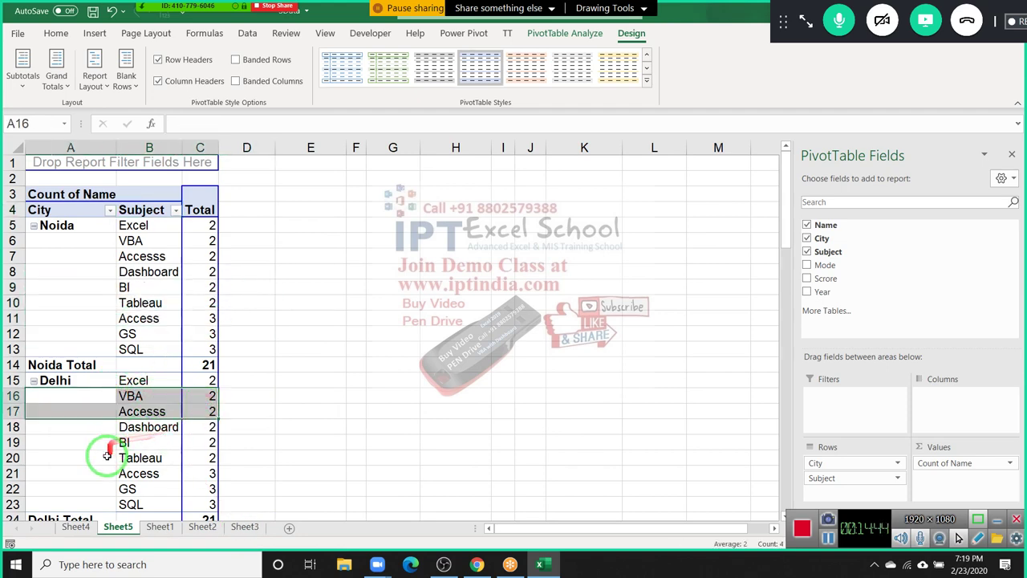
scroll(107, 457, down, 6)
scroll(106, 457, up, 4)
scroll(107, 458, up, 2)
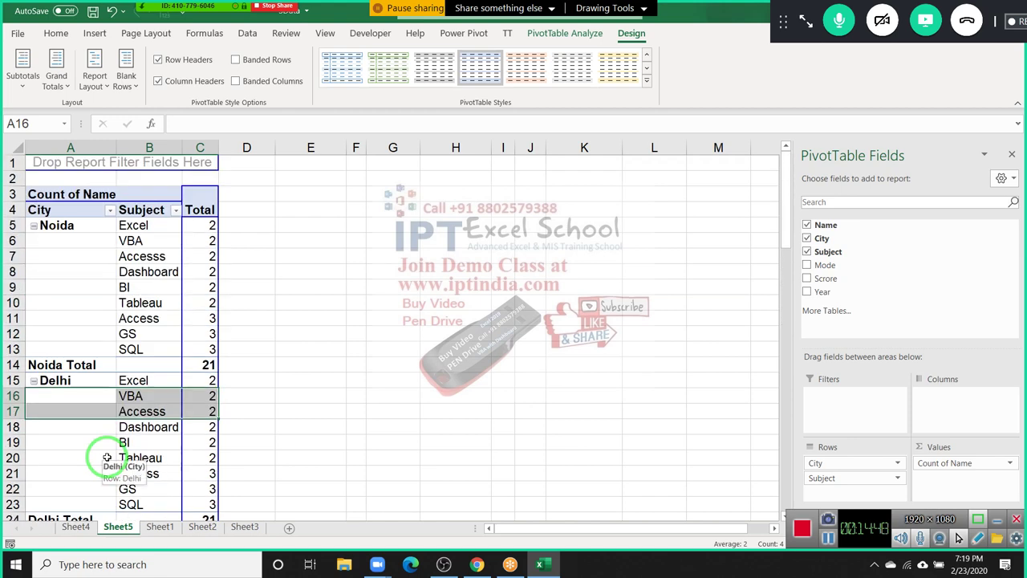
click(69, 365)
drag(59, 238, 106, 389)
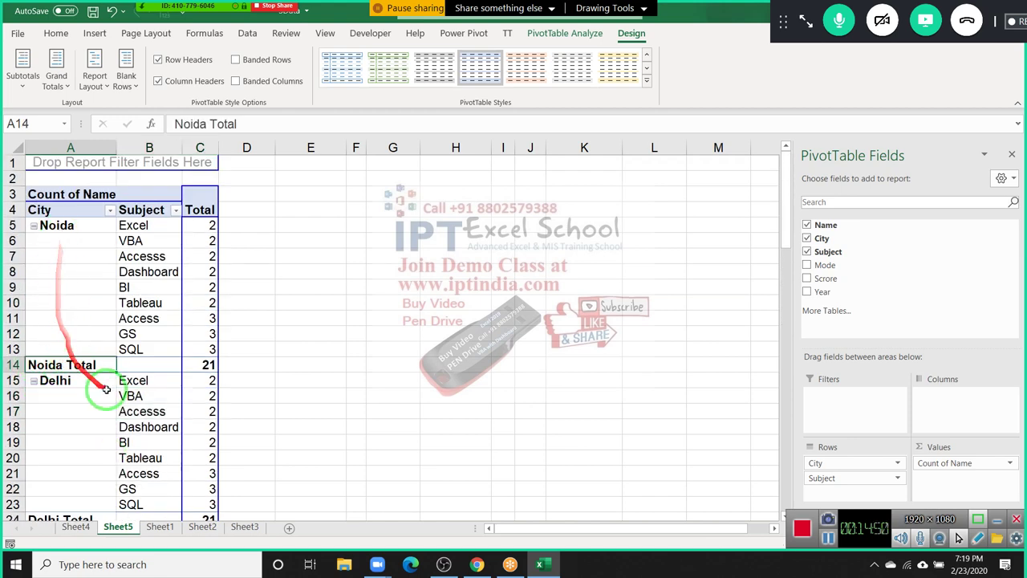
scroll(203, 404, down, 4)
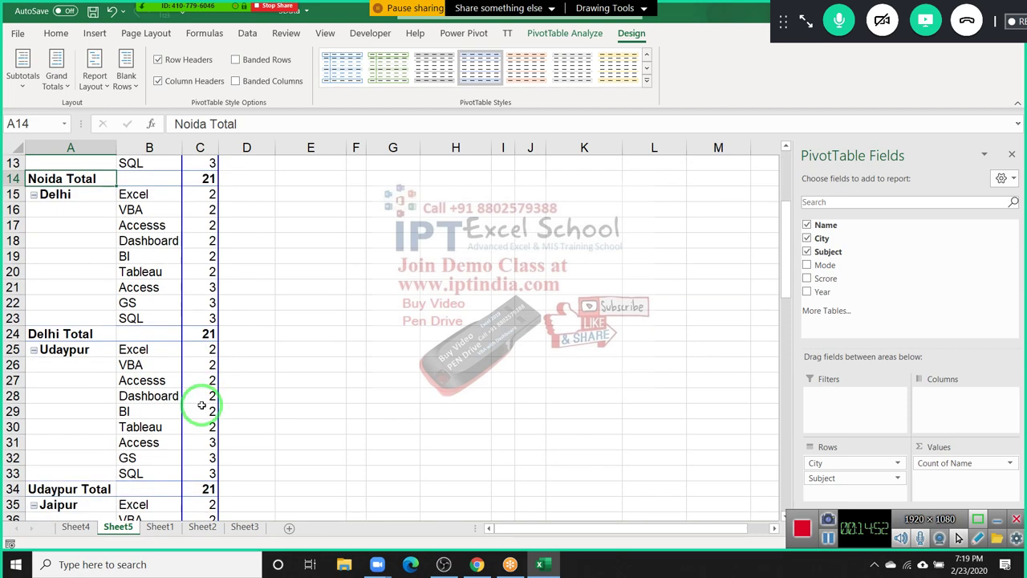
scroll(201, 405, up, 4)
mouse_move(203, 405)
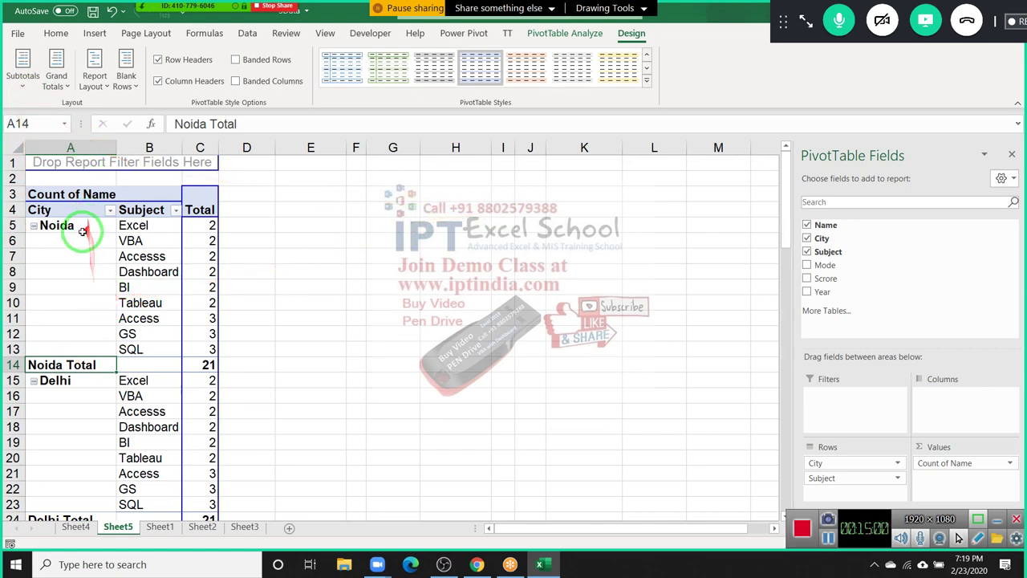
Step: Select the Noida group B5:C13, then select columns A through C
click(49, 226)
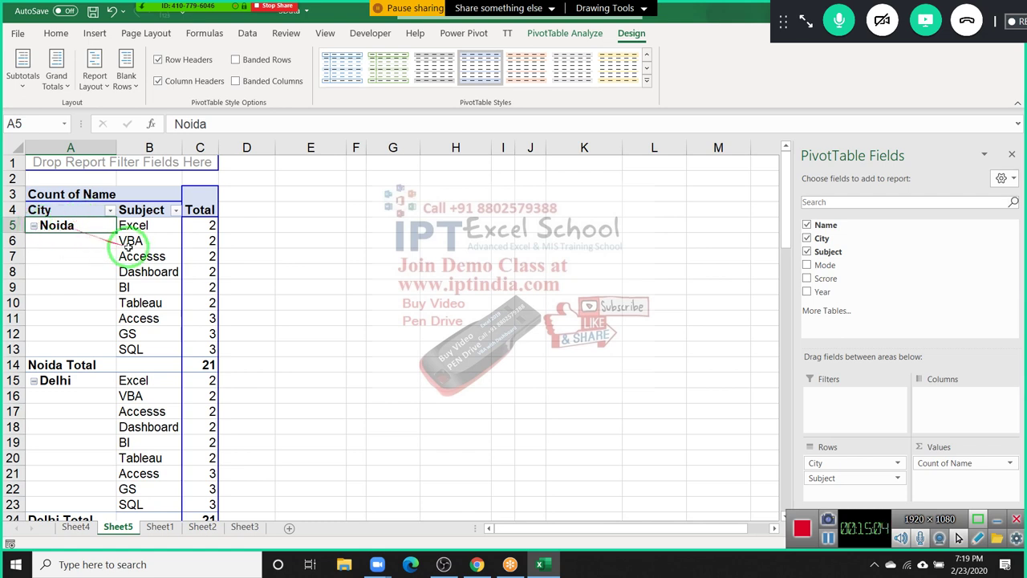
drag(135, 226, 189, 344)
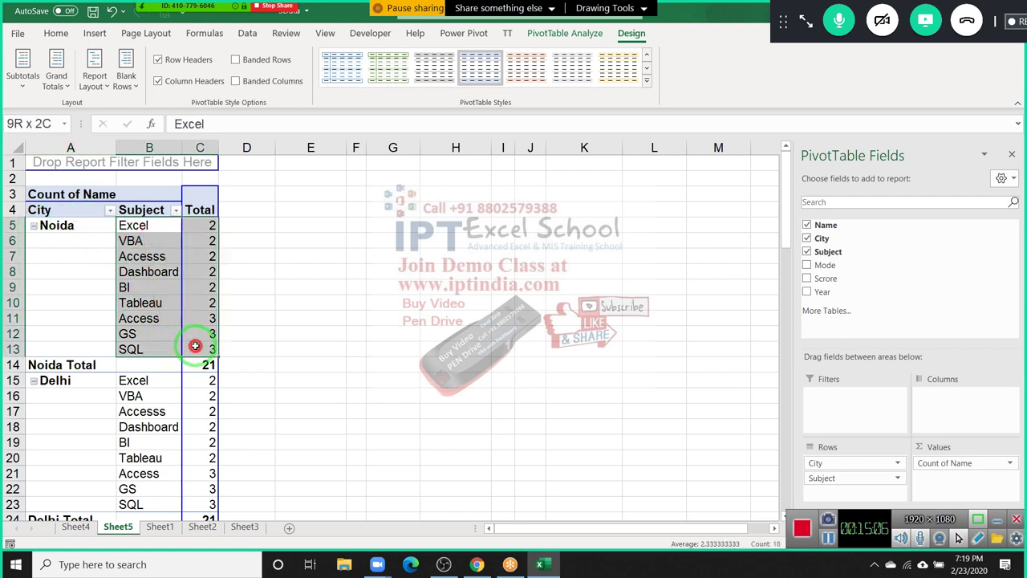
click(84, 142)
drag(84, 141, 333, 148)
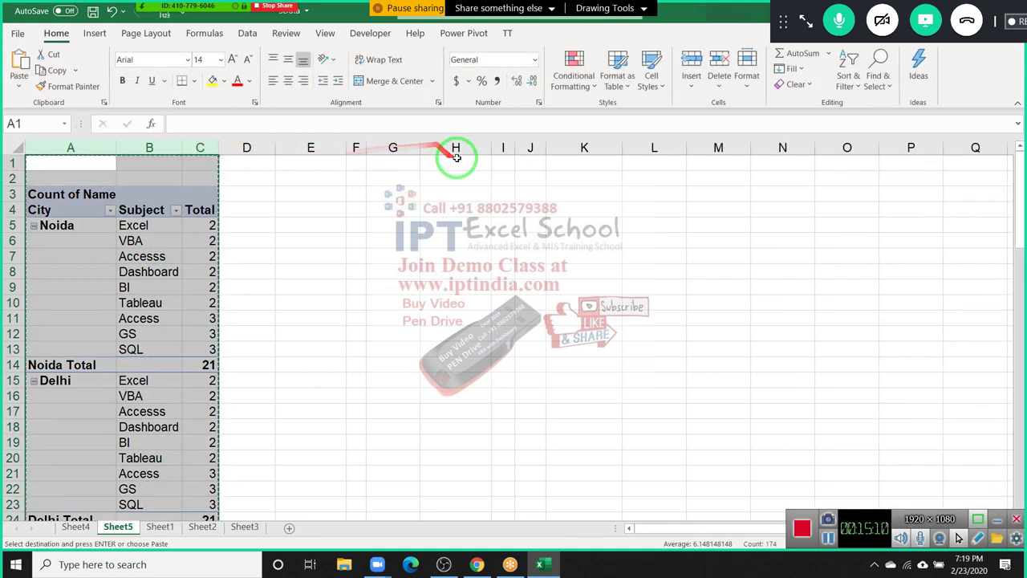
Step: Paste the pivot as plain values at H1 and auto-fit column I to the subject names
click(457, 160)
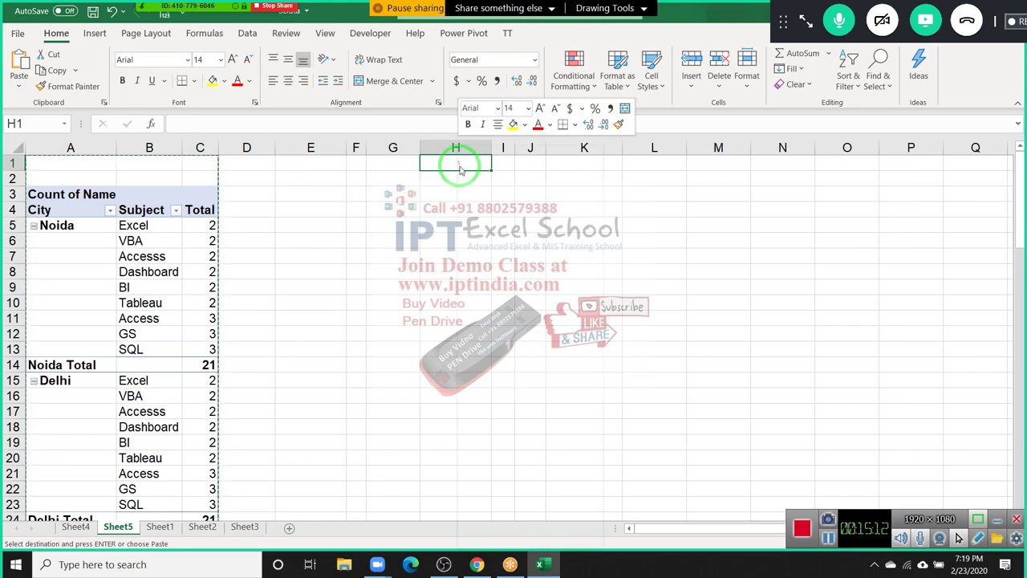
right_click(456, 158)
click(508, 216)
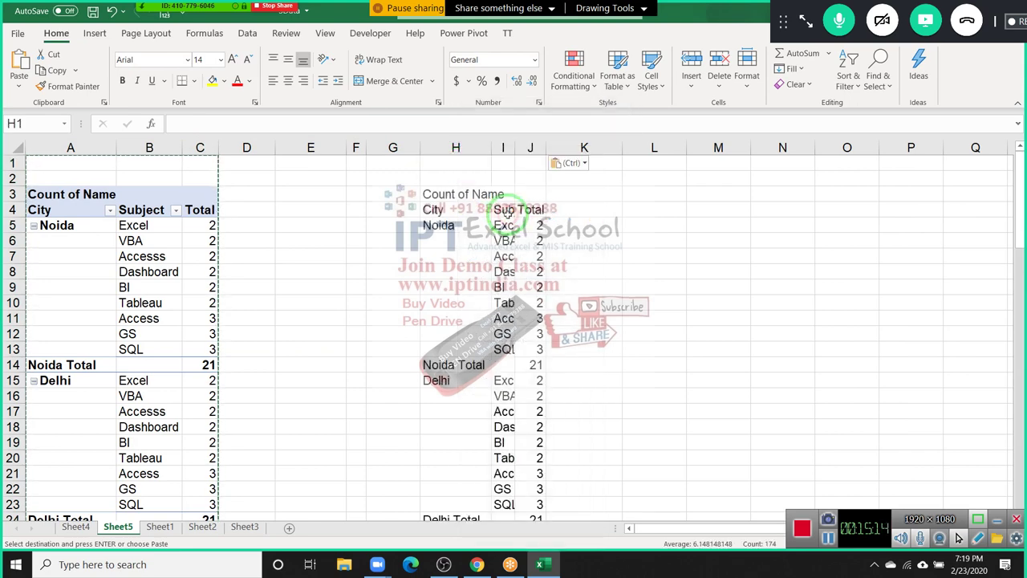
click(440, 227)
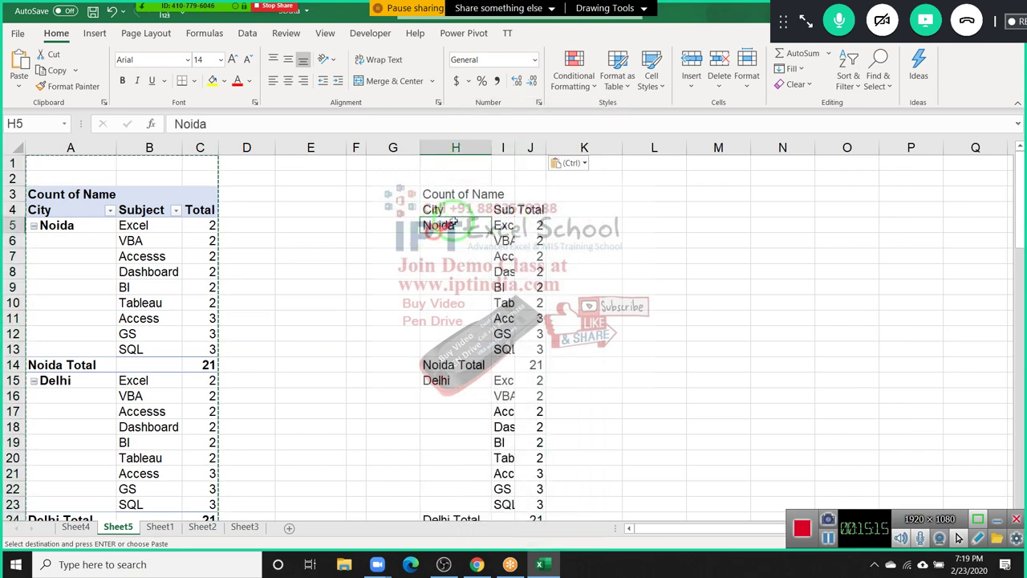
double_click(513, 147)
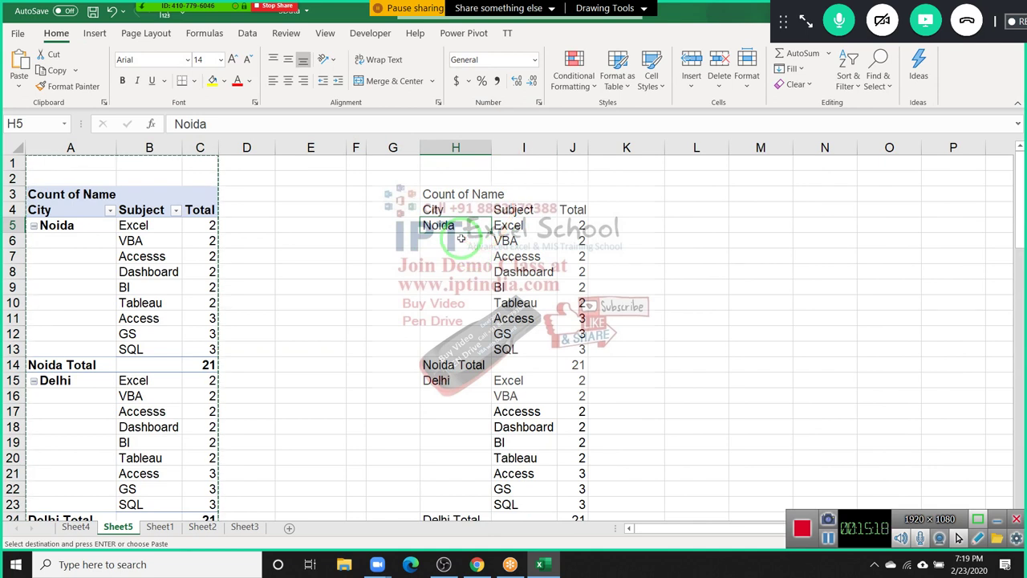
Step: Fill Noida down H5:H13 so it appears beside every Noida subject in the copy
mouse_move(459, 241)
mouse_down()
mouse_move(536, 255)
mouse_move(529, 334)
mouse_up()
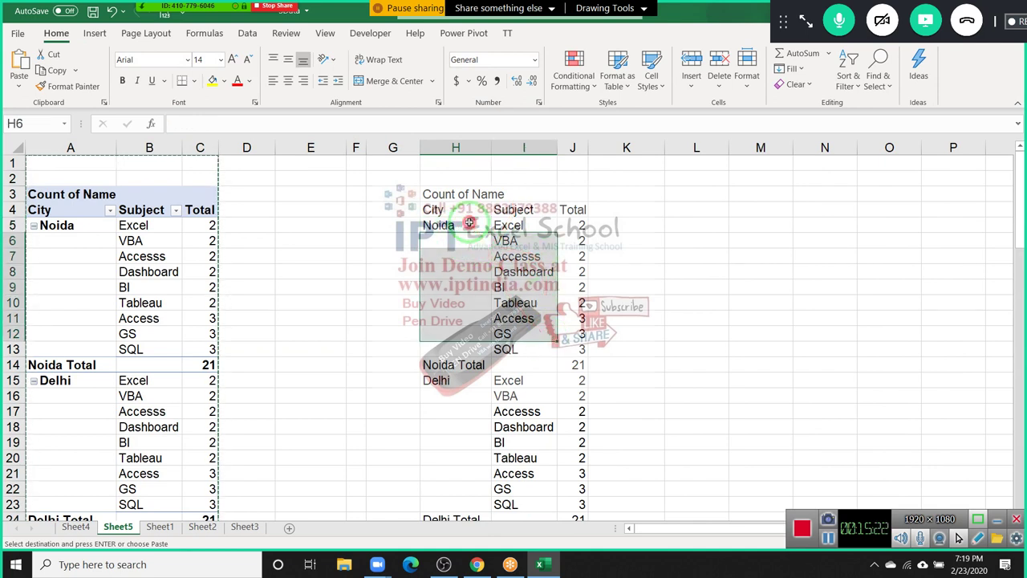
drag(469, 223, 581, 231)
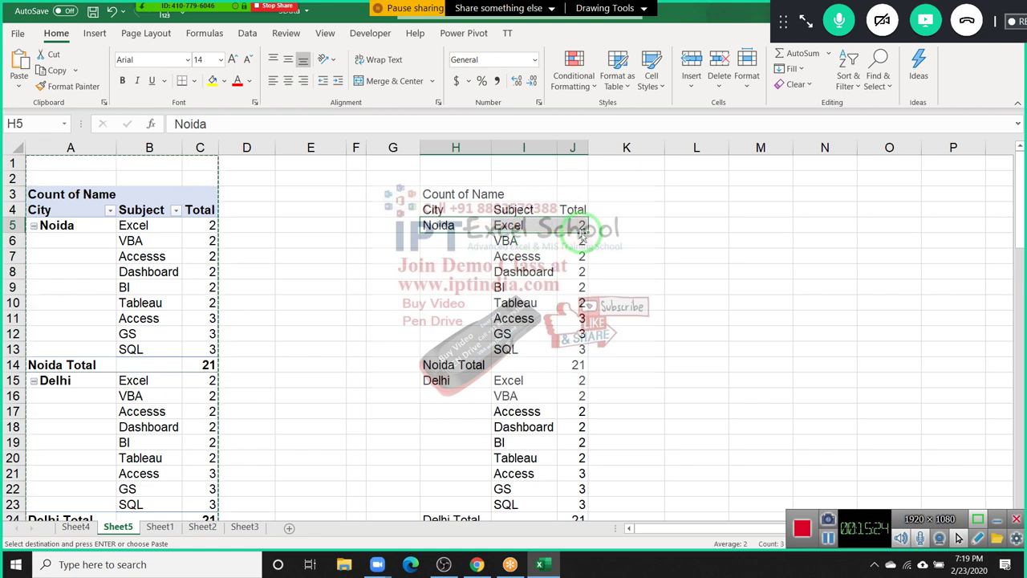
click(522, 272)
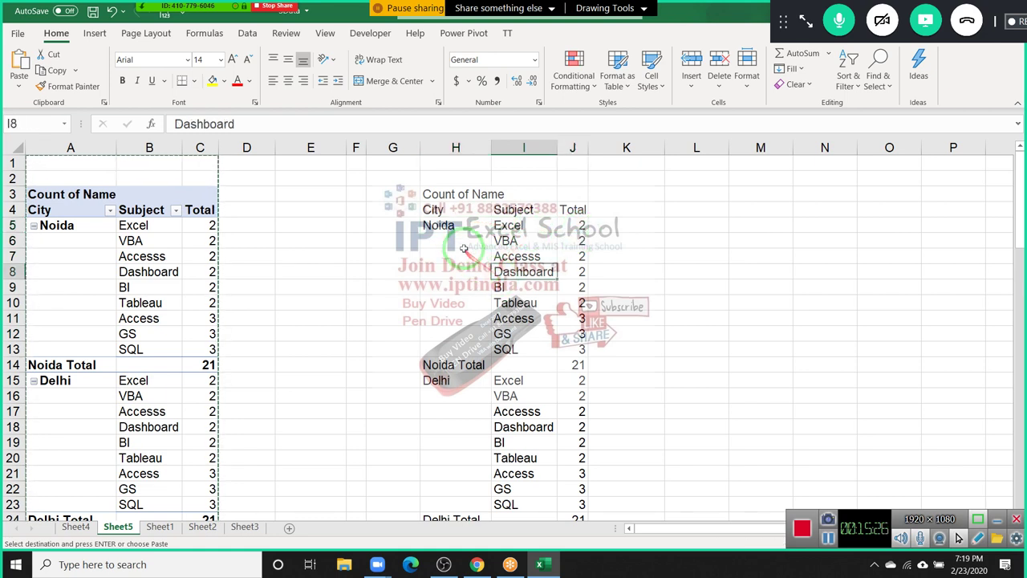
drag(458, 225, 438, 347)
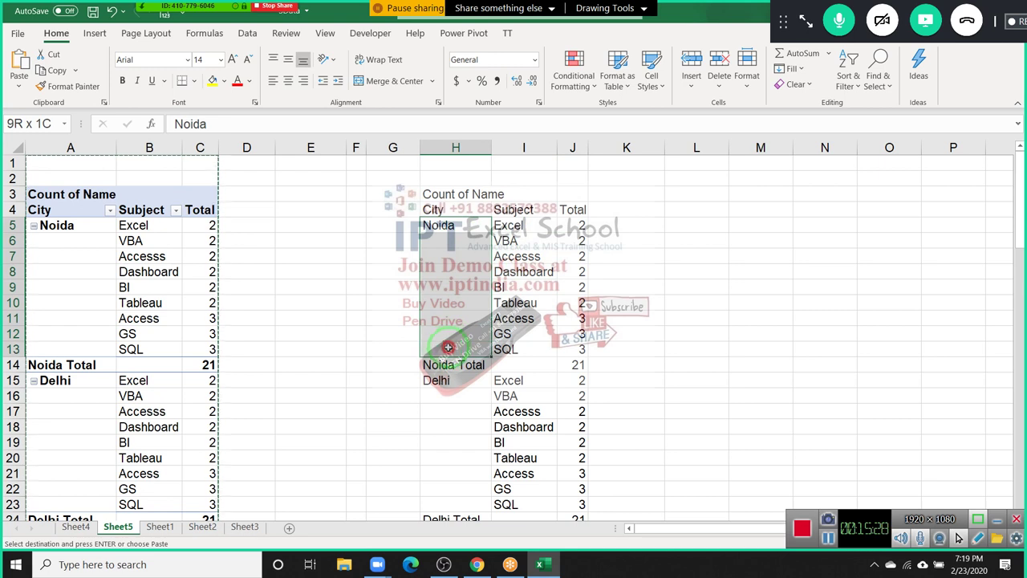
key(ctrl+d)
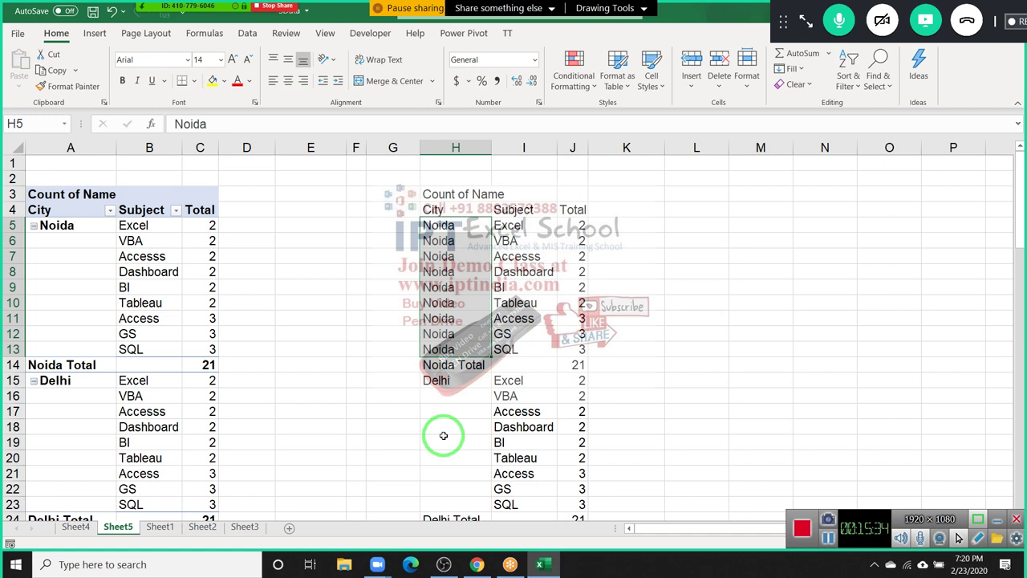
drag(455, 148, 603, 146)
Step: Delete the copied table in columns H–K and set the pivot to Repeat All Item Labels
key(ctrl+minus)
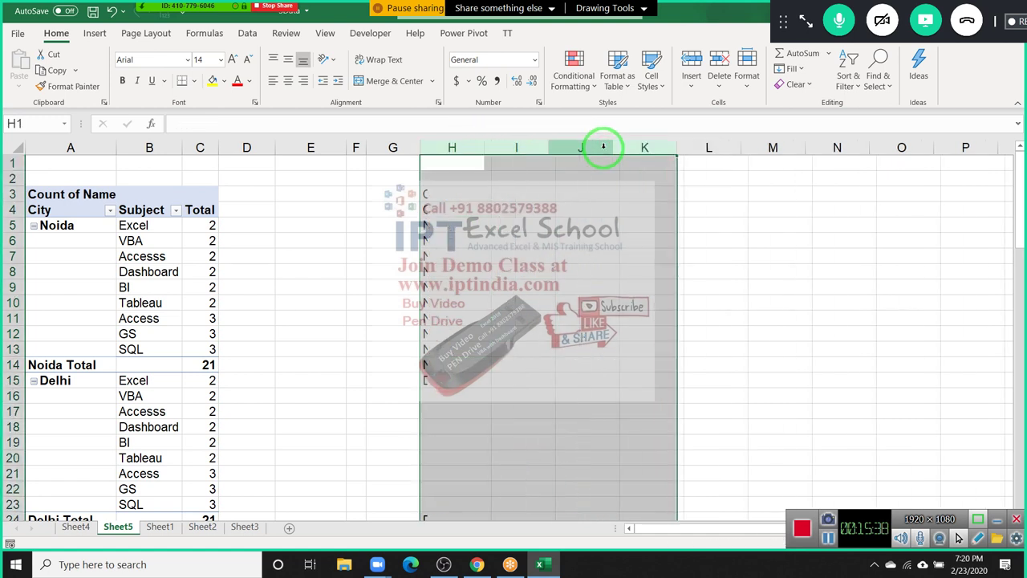
click(148, 240)
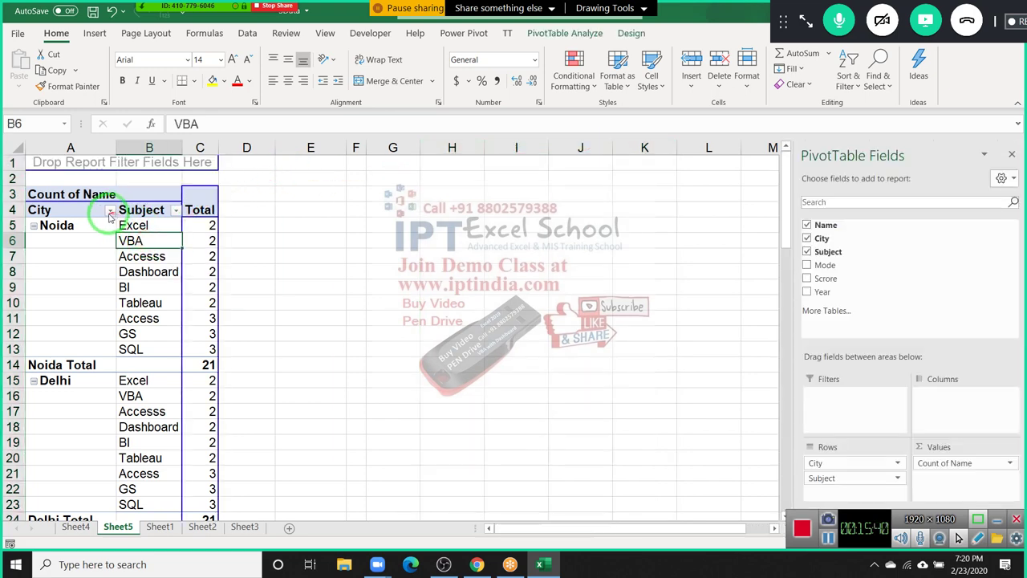
click(88, 239)
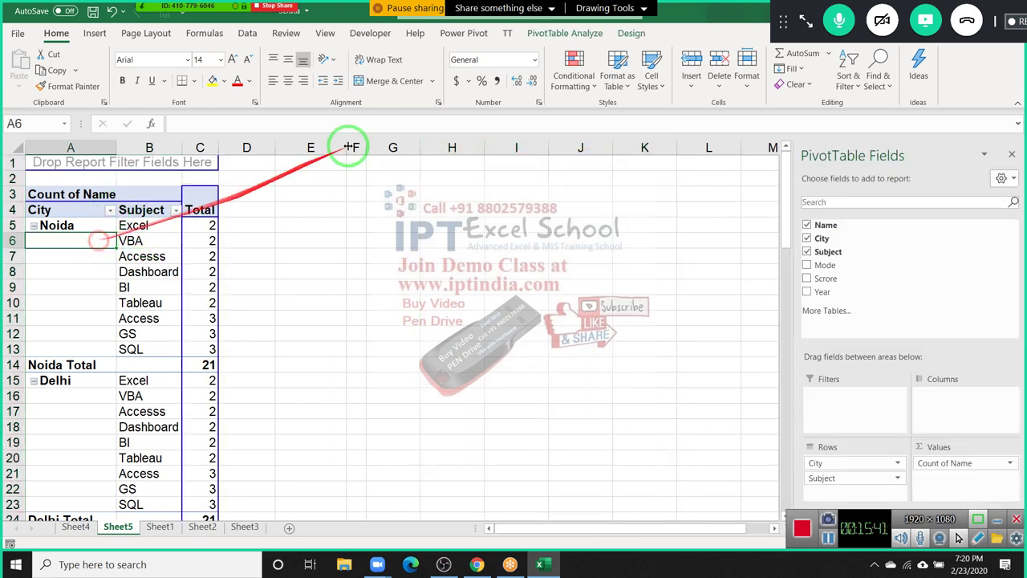
click(590, 33)
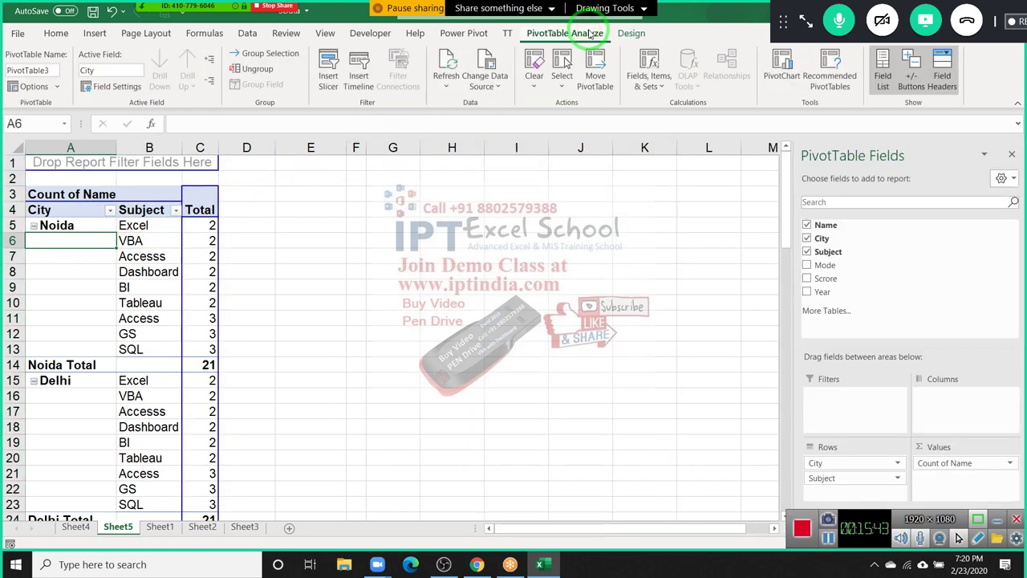
click(631, 33)
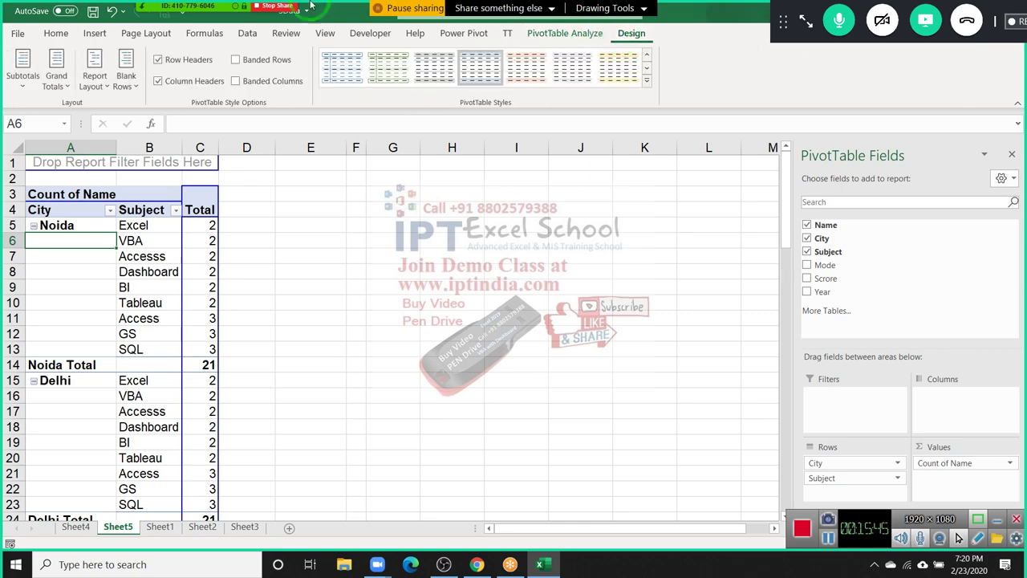
click(95, 76)
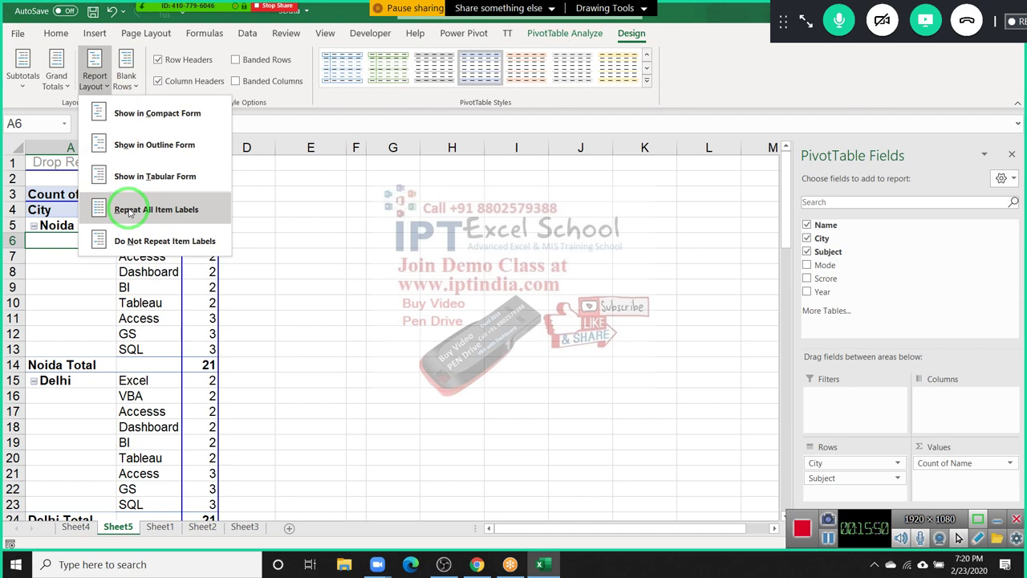
click(129, 211)
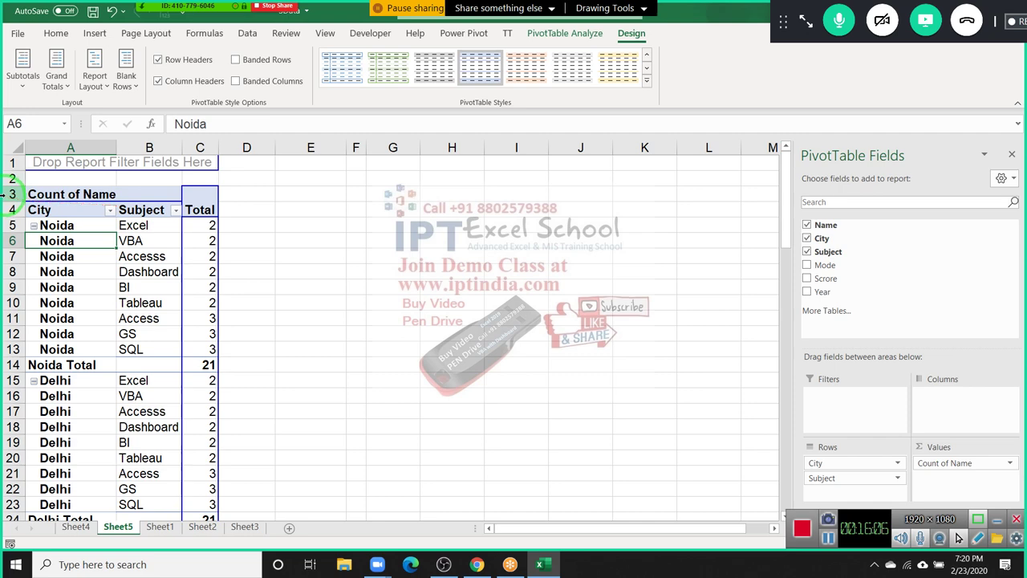
Step: Select the repeated Noida labels and the Noida Total row to review the result
click(56, 272)
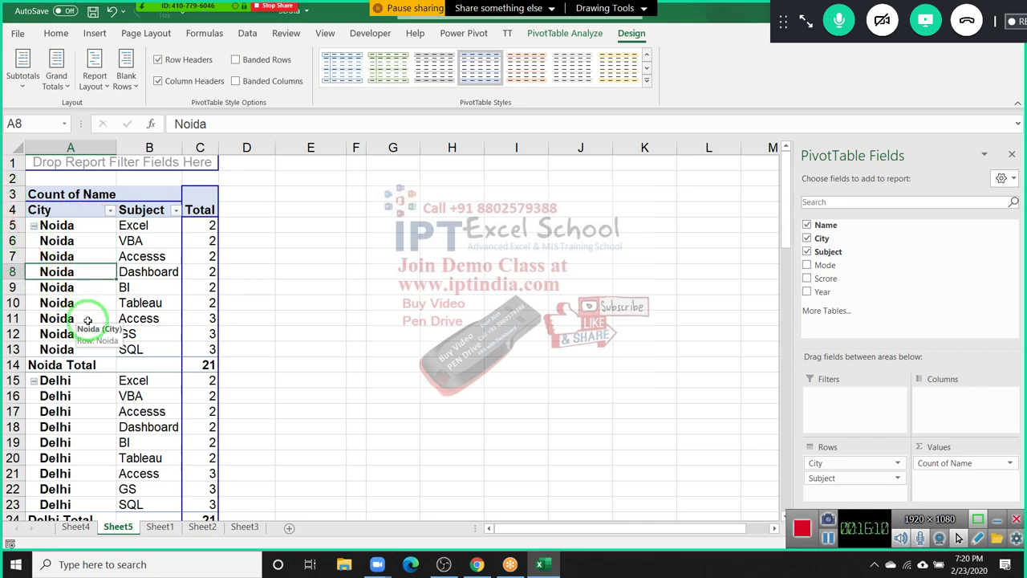
drag(85, 366, 185, 366)
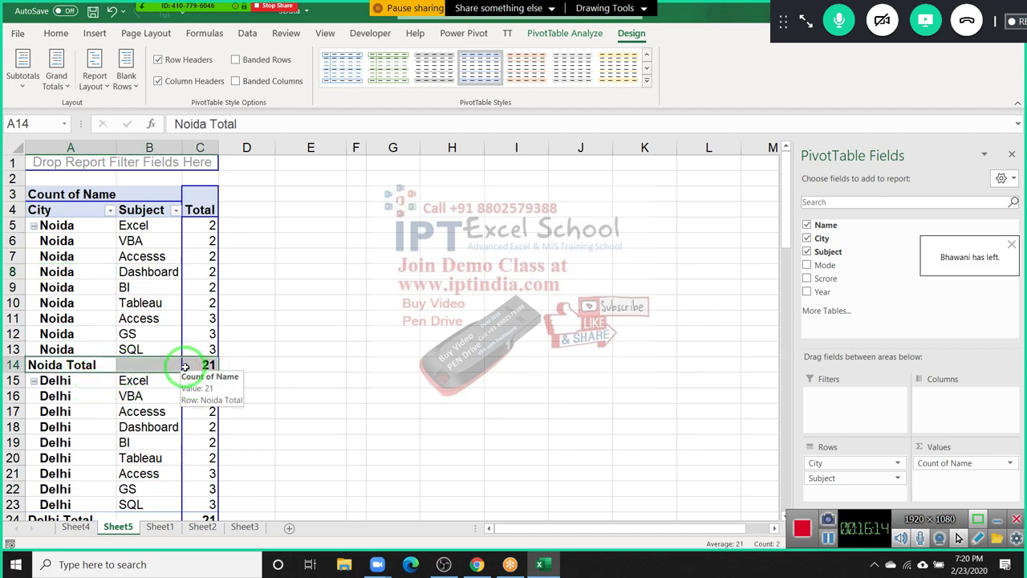
click(160, 380)
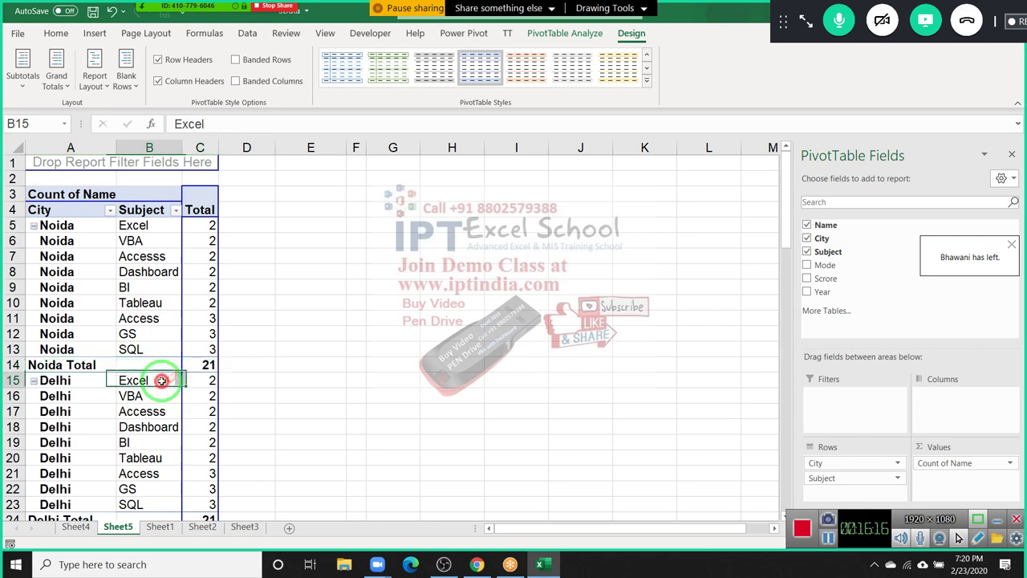
click(115, 365)
right_click(115, 365)
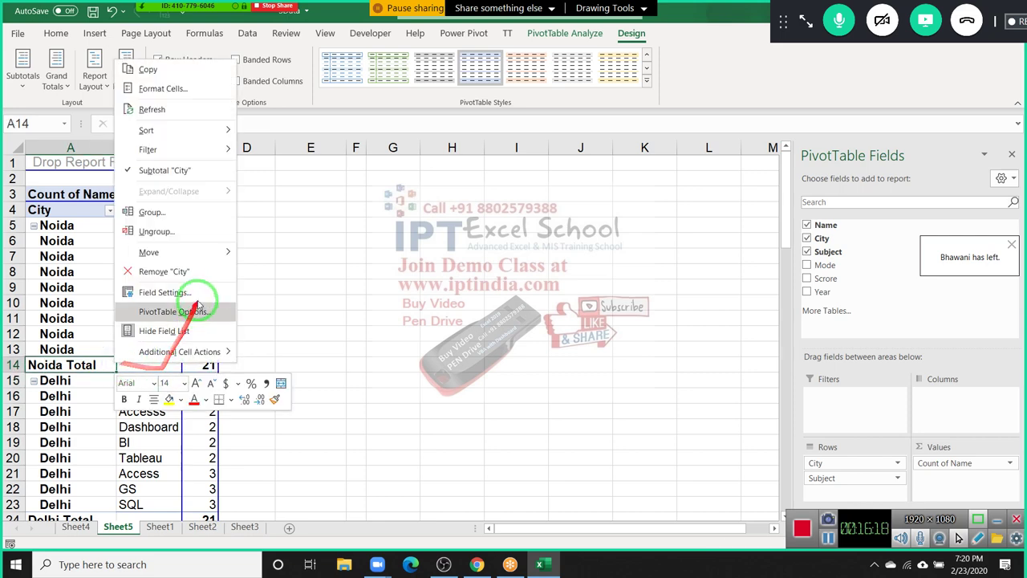
Step: Uncheck Subtotal "City" so Delhi's Excel row follows Noida's SQL directly
click(194, 180)
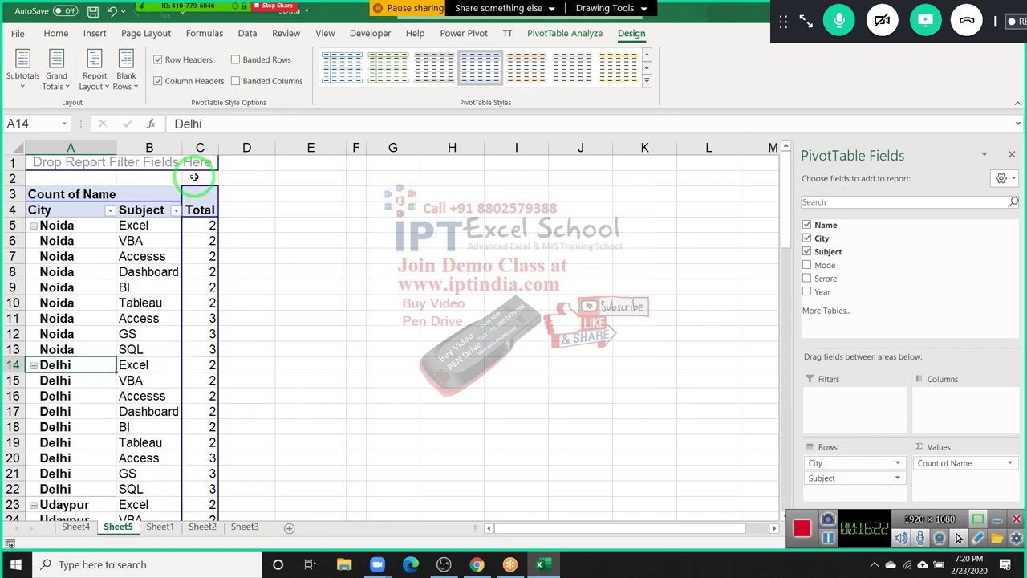
scroll(152, 351, down, 4)
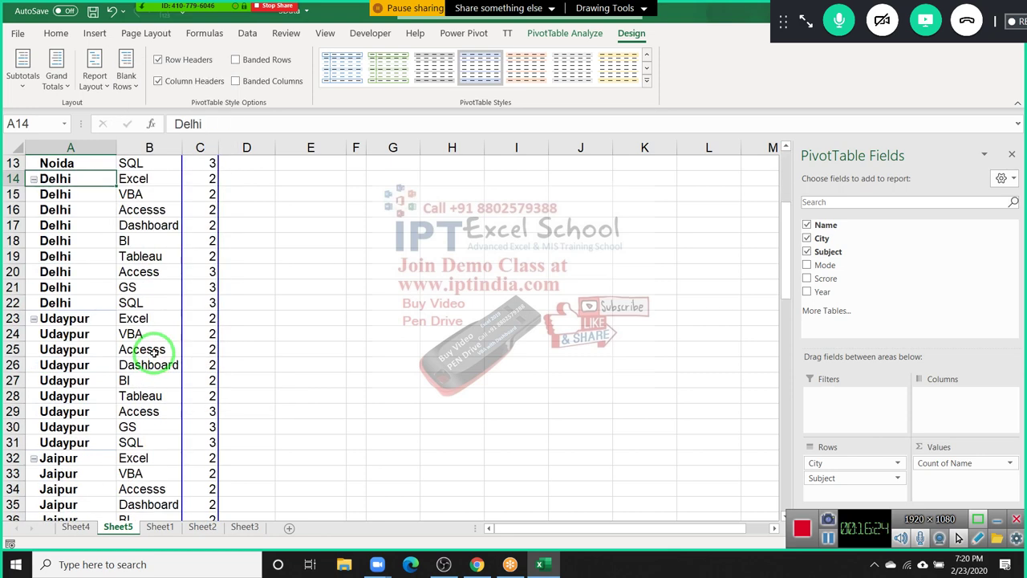
scroll(153, 352, down, 3)
scroll(154, 352, up, 1)
scroll(156, 351, up, 6)
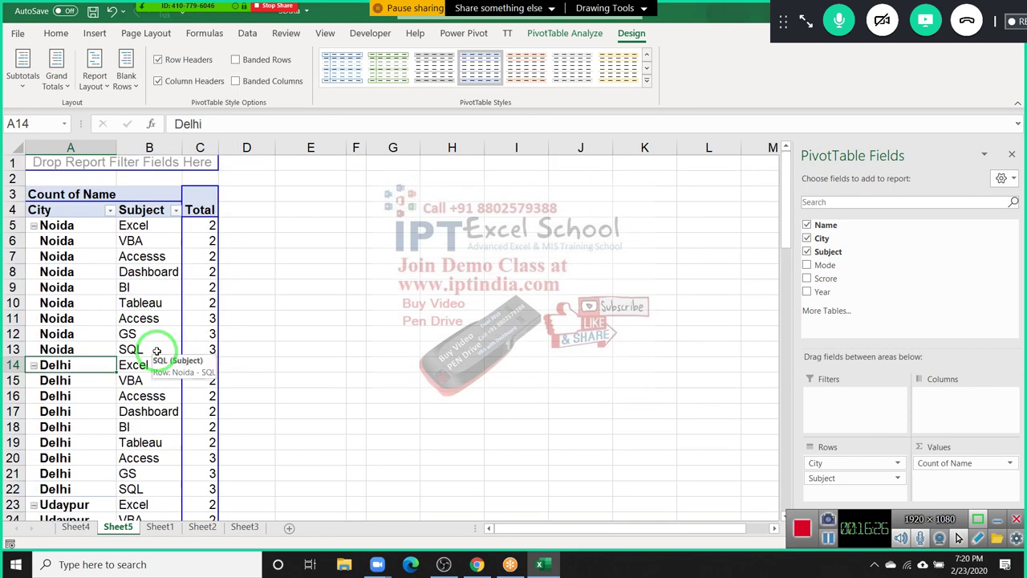
mouse_move(69, 349)
mouse_down()
mouse_move(101, 382)
mouse_move(201, 395)
mouse_up()
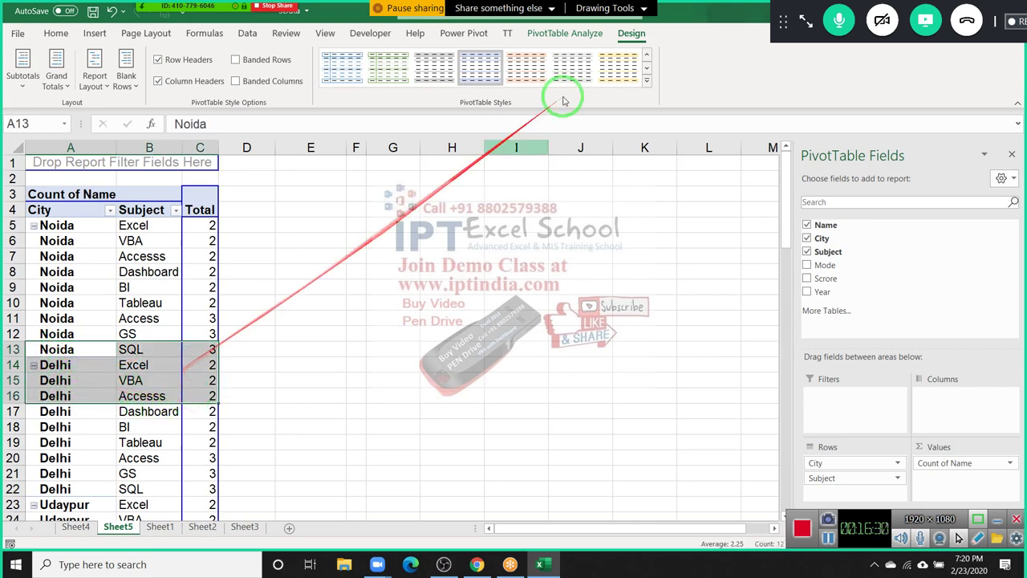
Step: Insert a blank line after each city group and scroll down to the Grand Total of 166
click(124, 84)
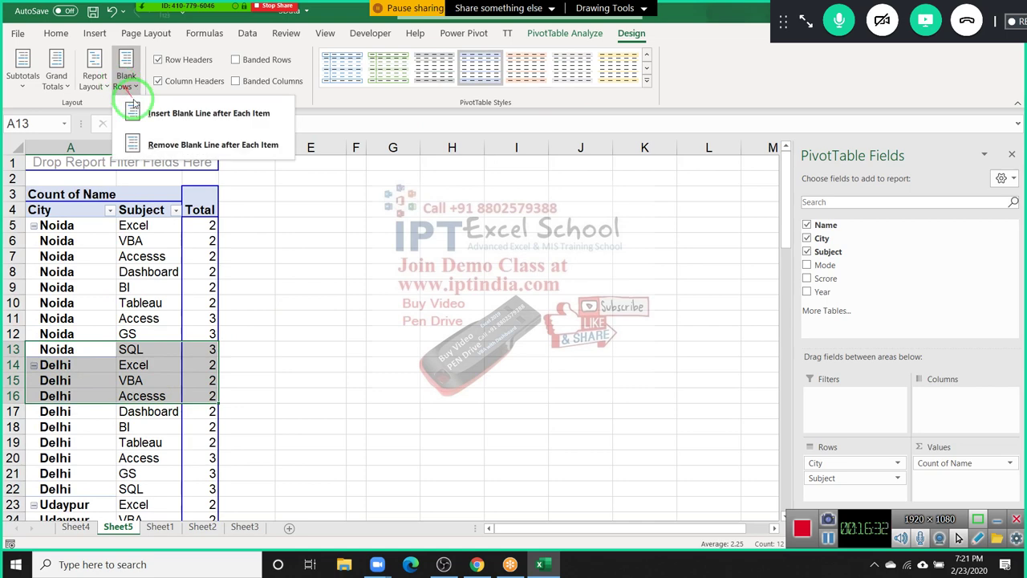
click(176, 113)
click(127, 228)
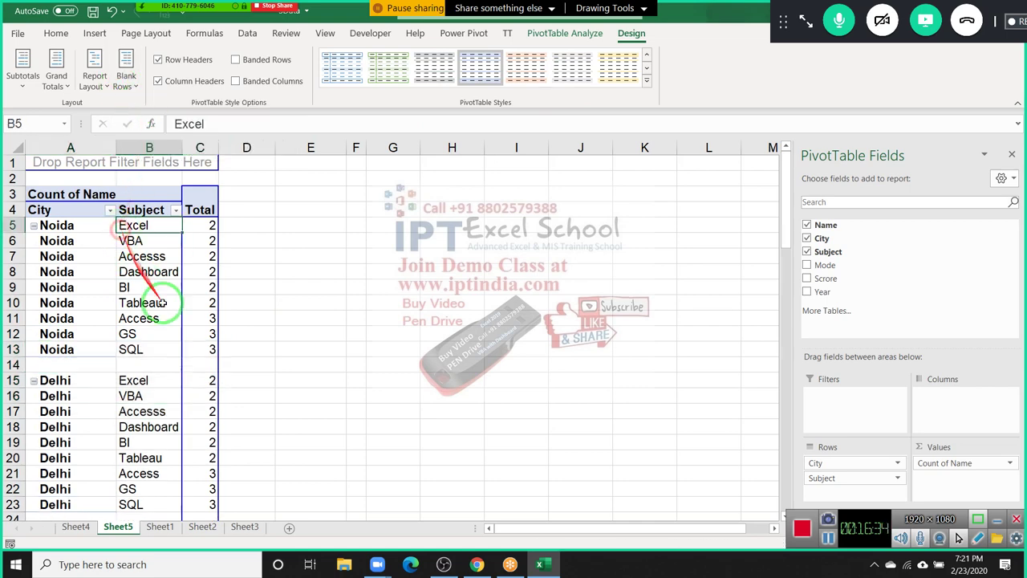
scroll(163, 303, down, 4)
scroll(201, 340, down, 1)
scroll(201, 340, down, 1)
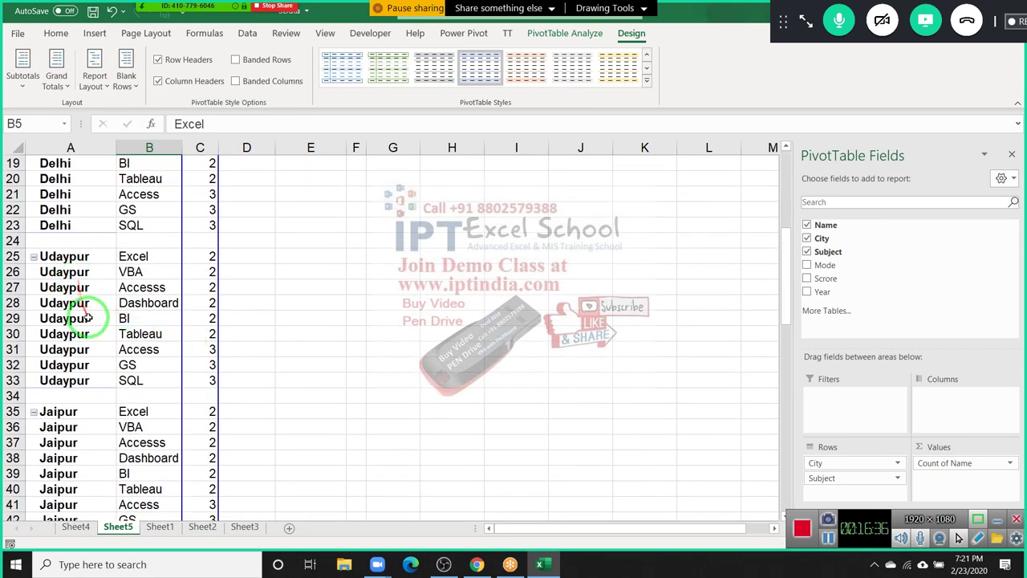
scroll(88, 319, down, 2)
scroll(91, 321, down, 2)
scroll(91, 321, down, 3)
scroll(95, 320, down, 3)
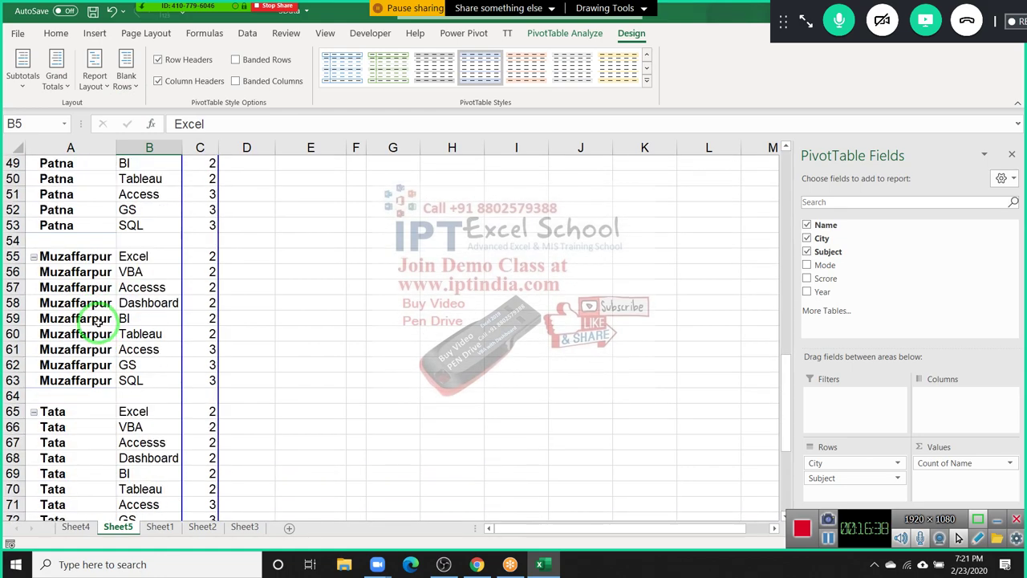
scroll(98, 321, down, 3)
scroll(102, 320, down, 3)
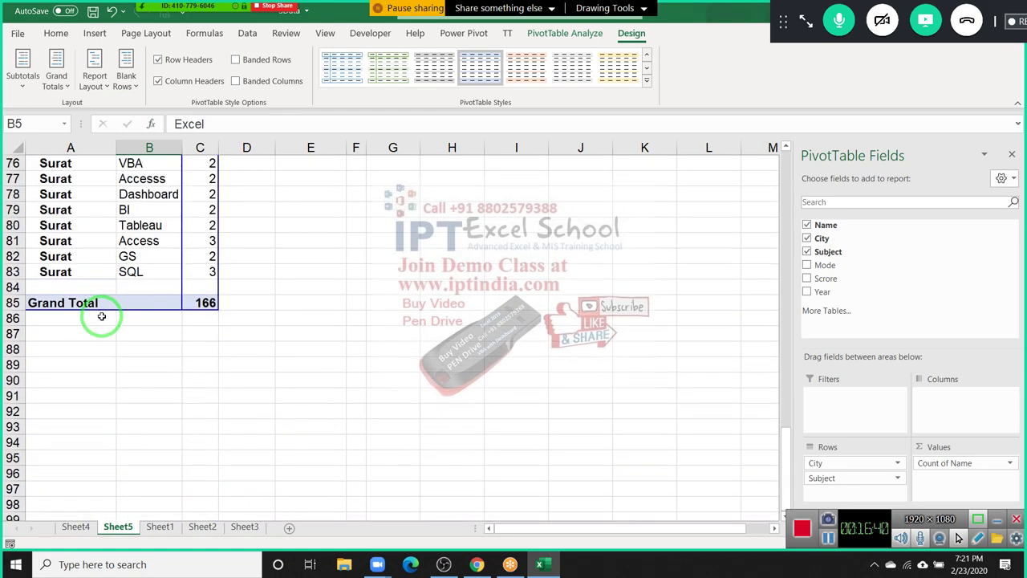
scroll(102, 319, up, 6)
scroll(102, 318, up, 7)
scroll(102, 317, up, 8)
scroll(102, 317, up, 4)
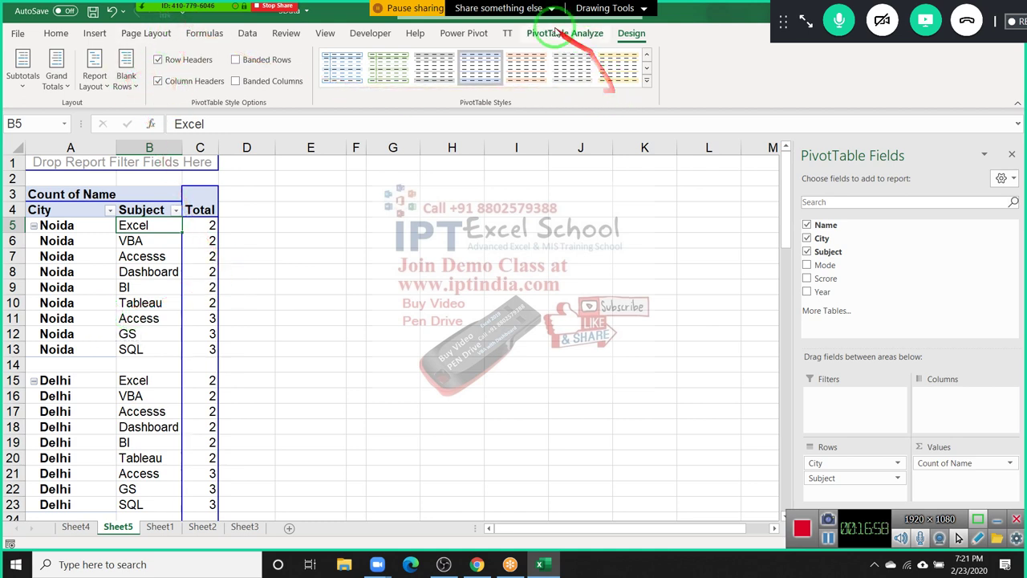
Step: Remove the blank lines after each city and switch the layout to Do Not Repeat Item Labels
click(126, 90)
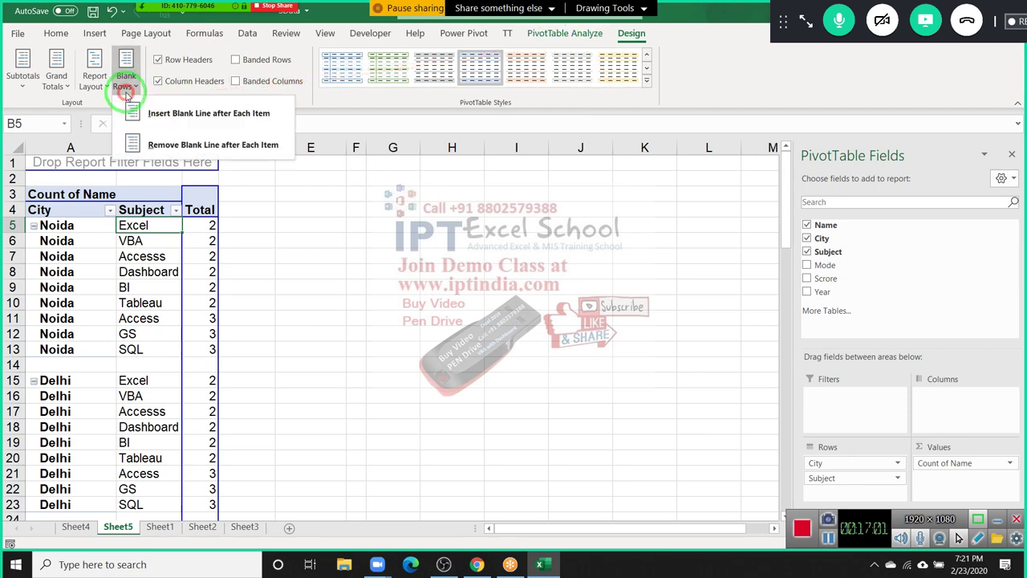
click(152, 145)
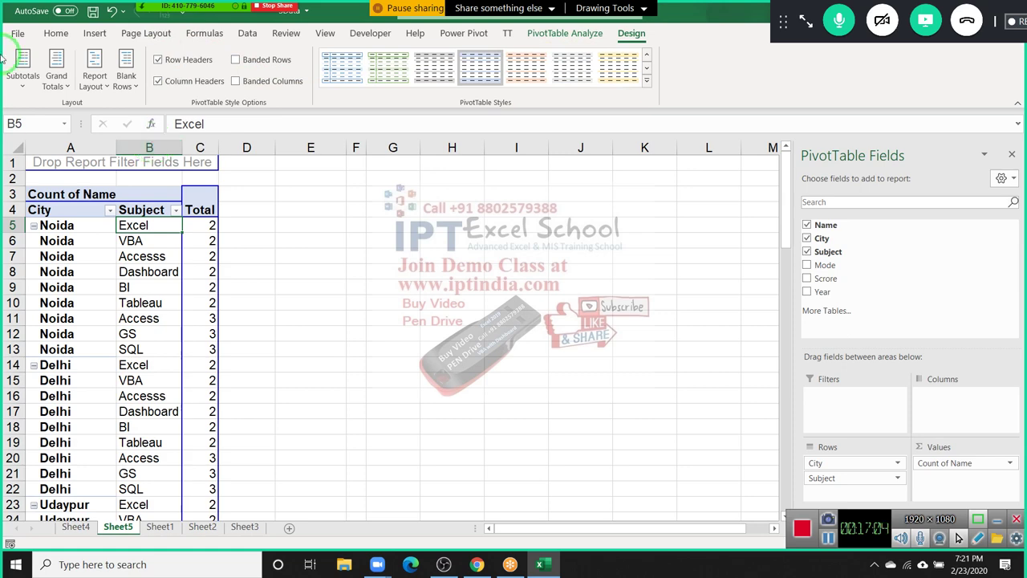
click(109, 71)
click(120, 239)
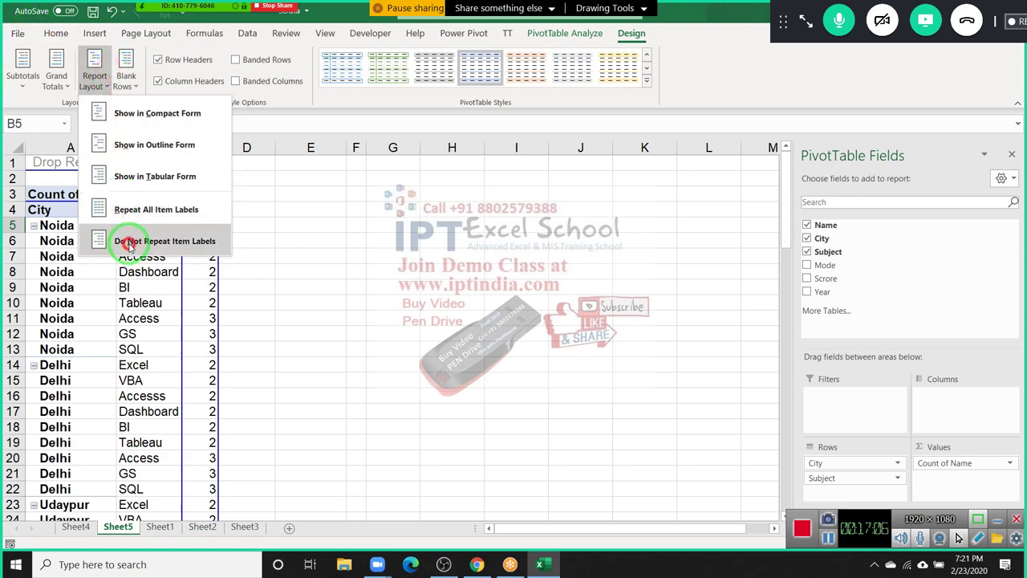
click(149, 336)
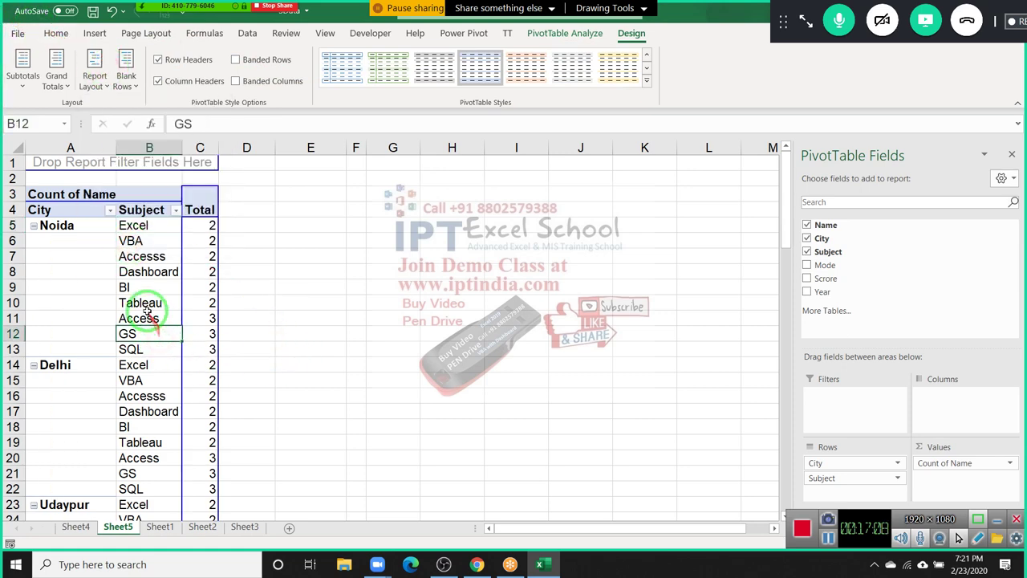
Step: Try Merge & Center on Noida's label cells A5:A13, then dismiss the PivotTable warning
click(100, 231)
drag(100, 233, 97, 340)
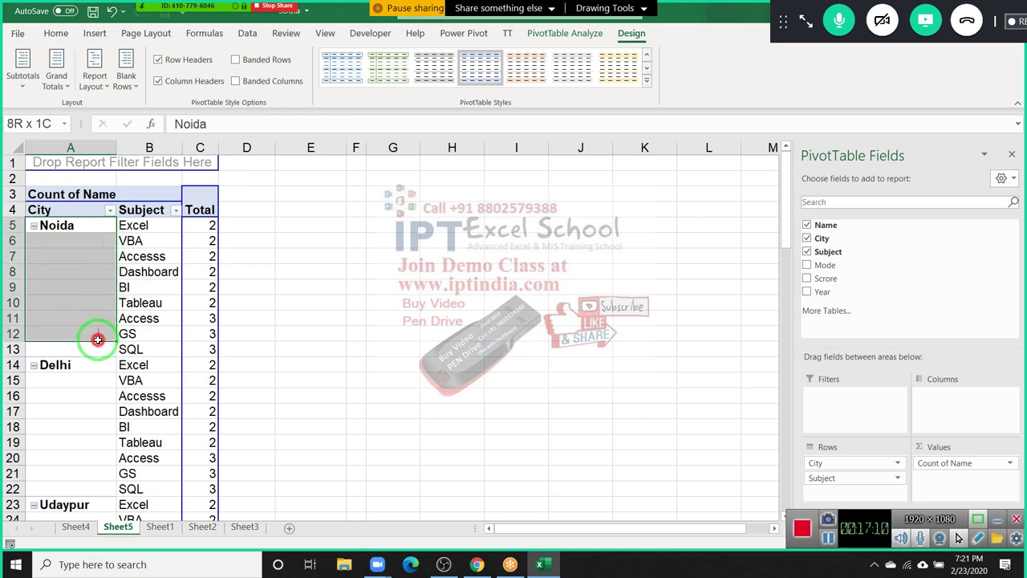
click(56, 33)
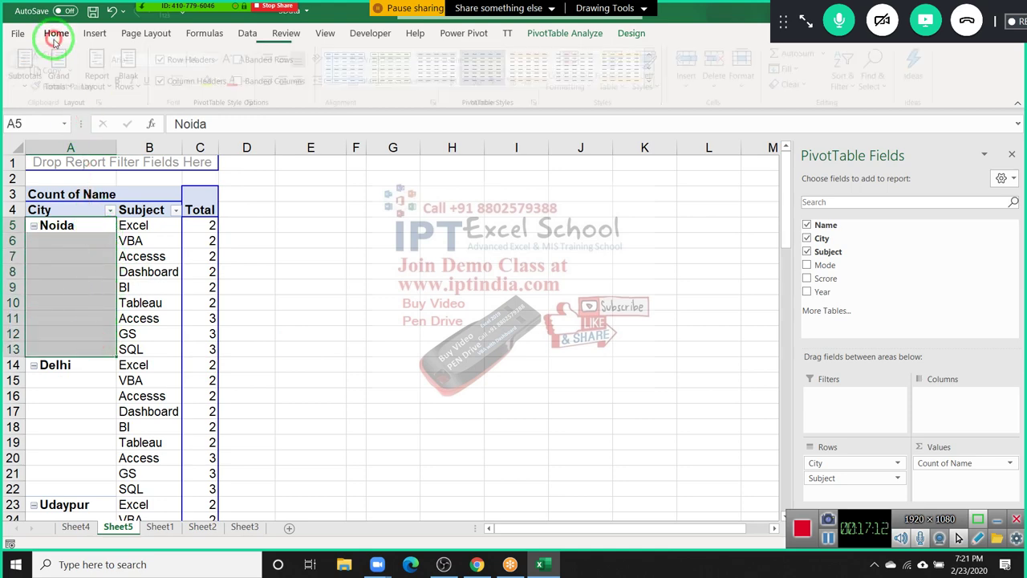
click(360, 83)
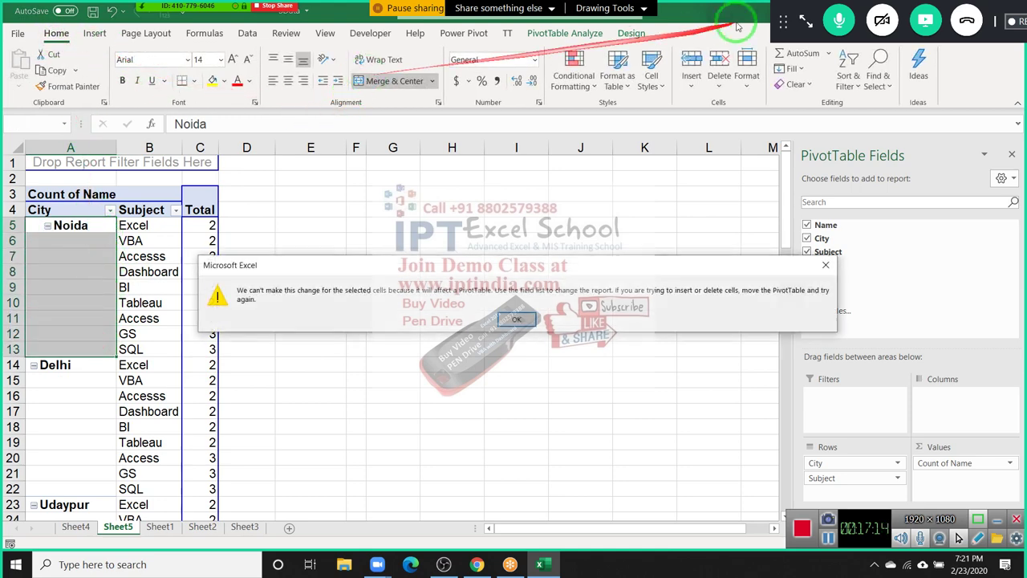
click(826, 265)
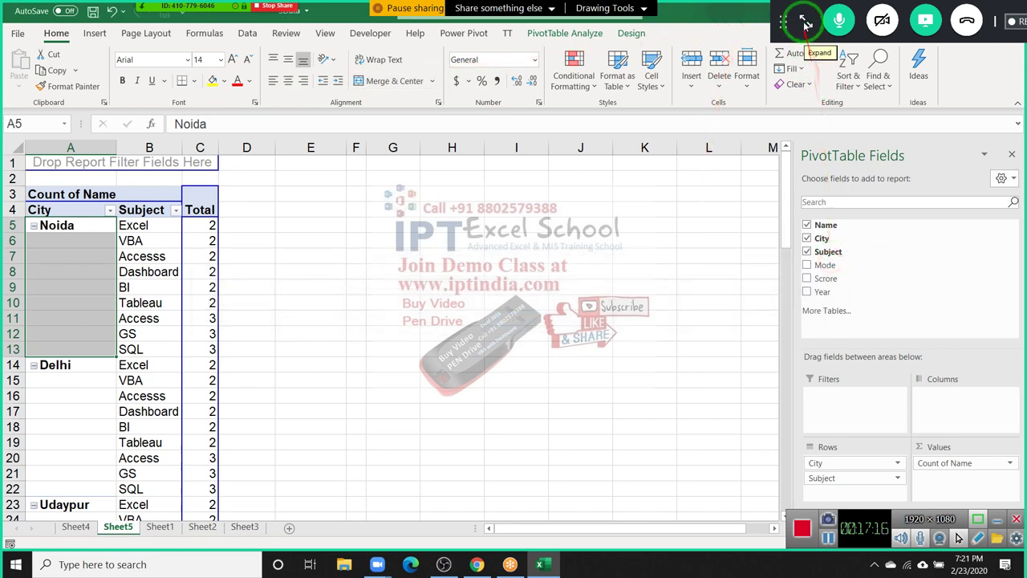
Step: Collapse the meeting panel, retry merging A5:A13, dismiss the warning, and select cell A7
click(793, 55)
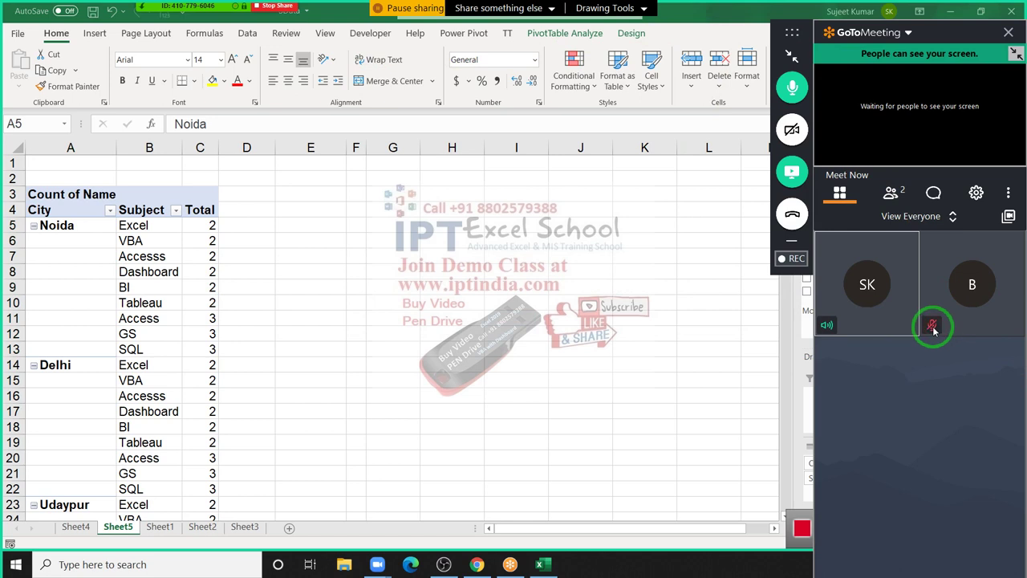
click(892, 195)
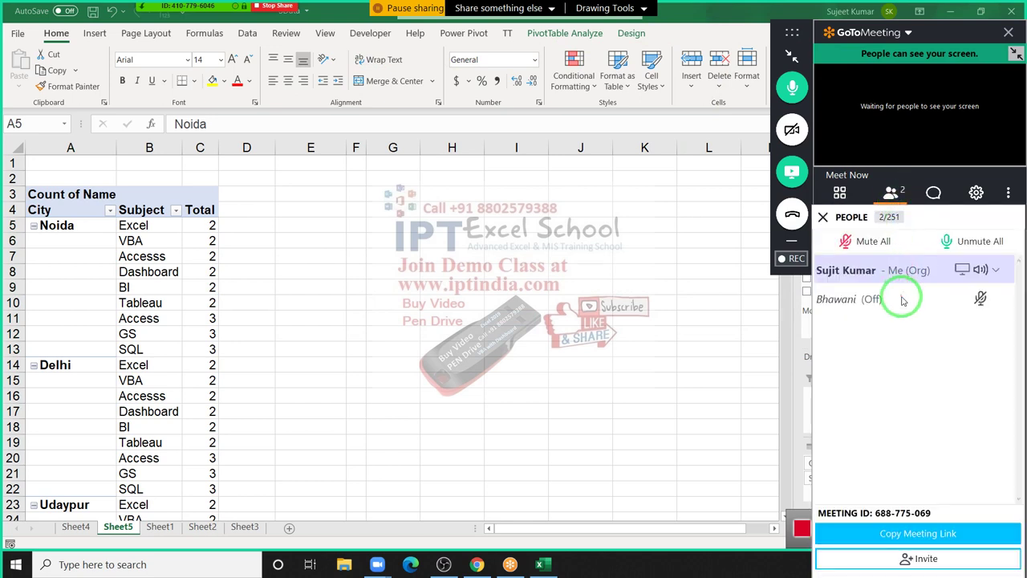
click(794, 55)
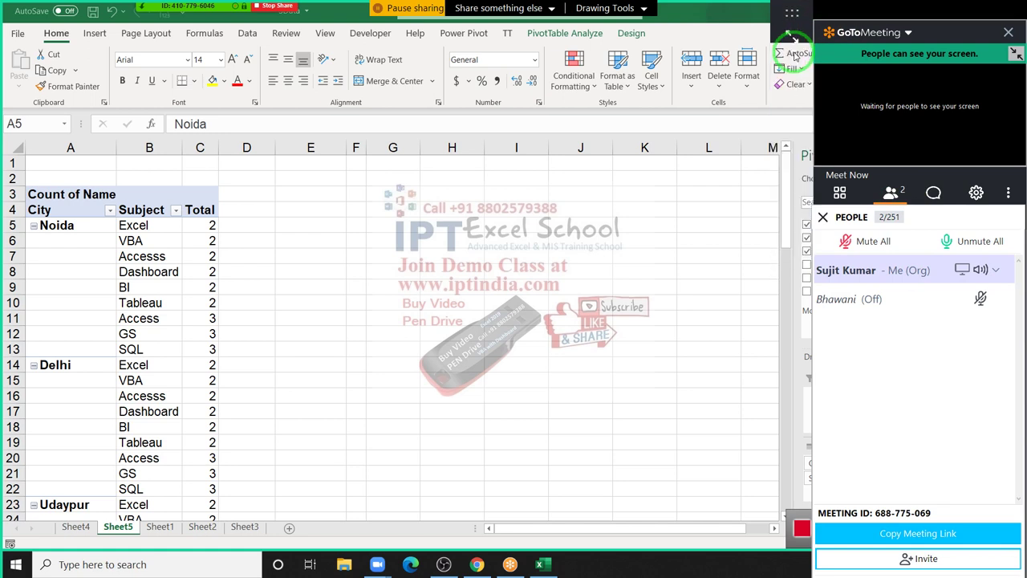
key(ctrl+shift+Down)
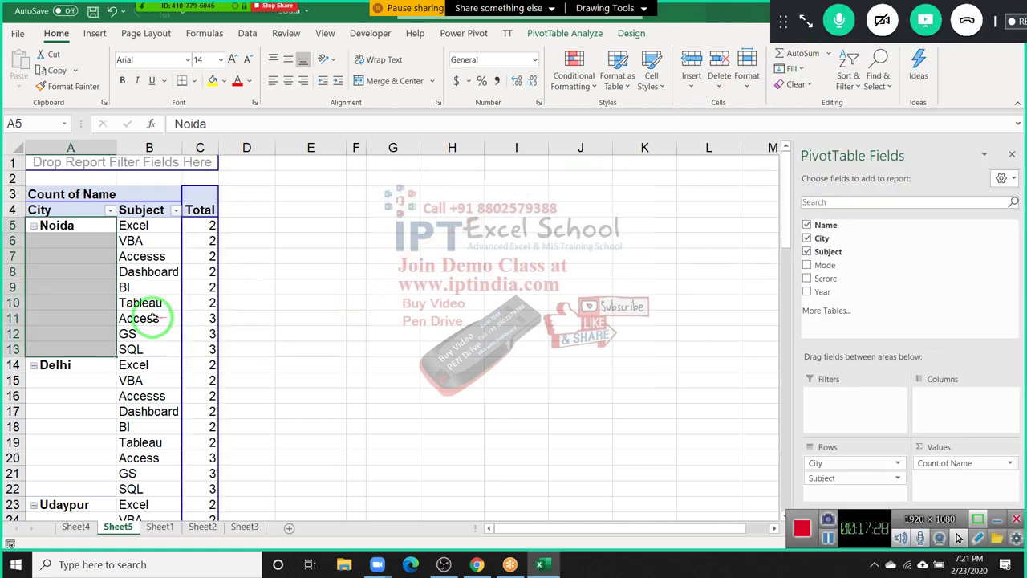
click(377, 89)
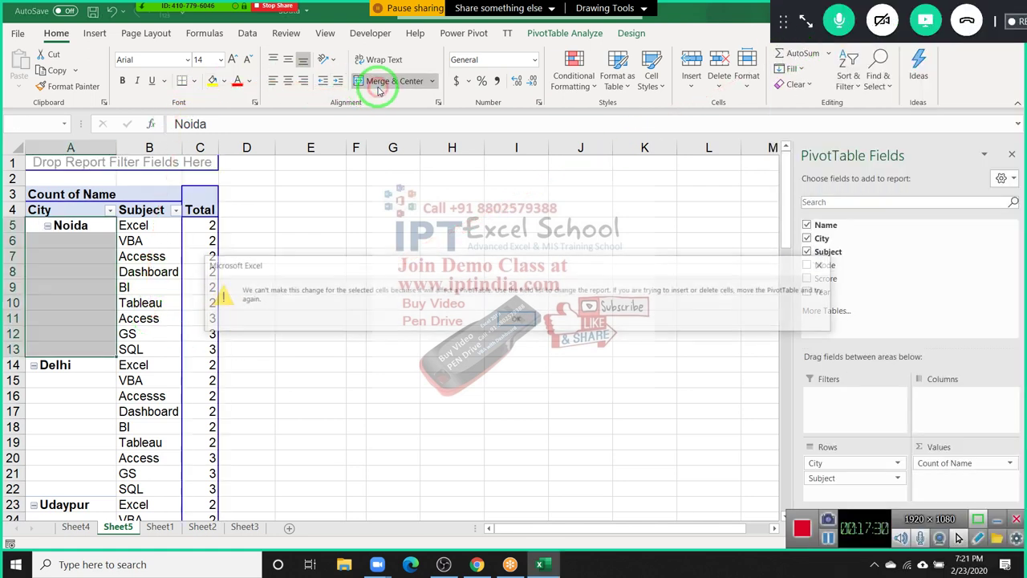
click(517, 320)
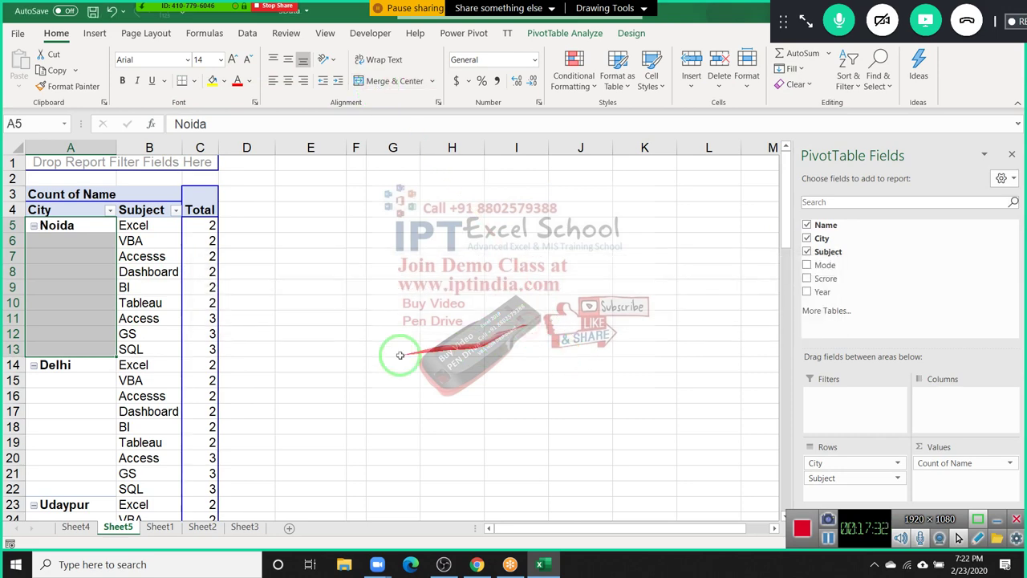
click(195, 329)
click(107, 257)
Step: Turn on 'Merge and center cells with labels' in the pivot table's PivotTable Options
right_click(108, 258)
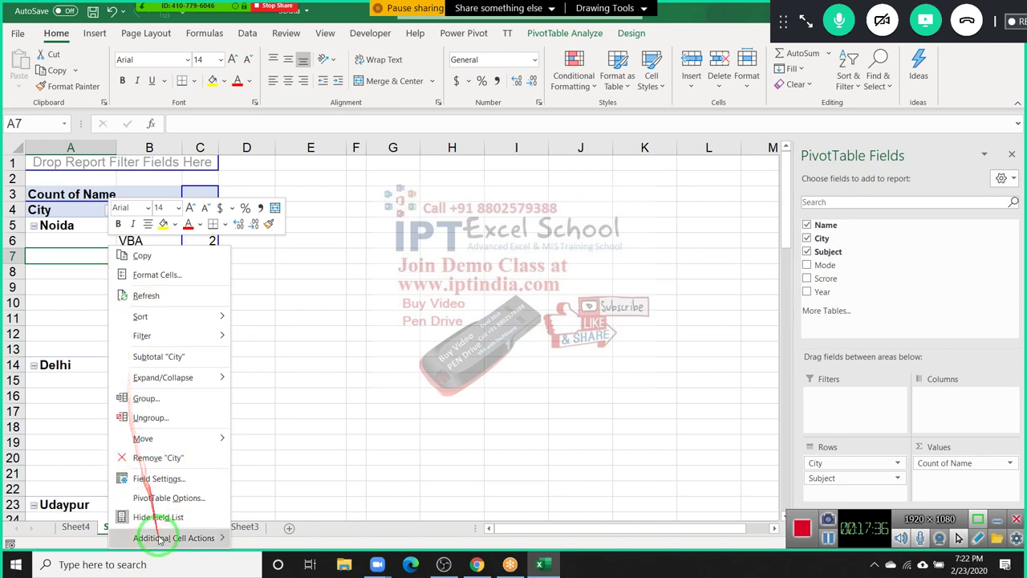
click(171, 497)
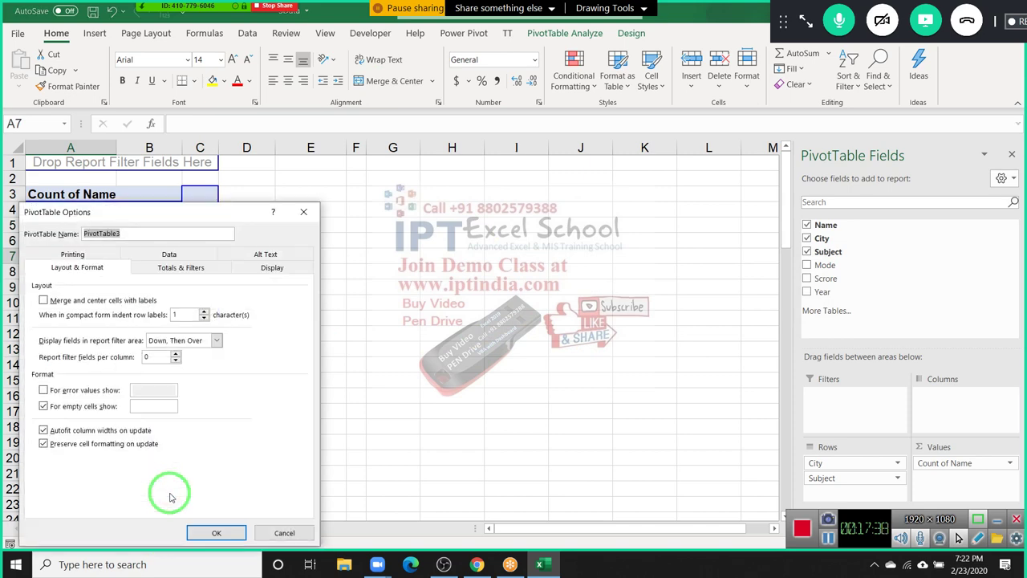
click(112, 300)
drag(235, 219, 481, 184)
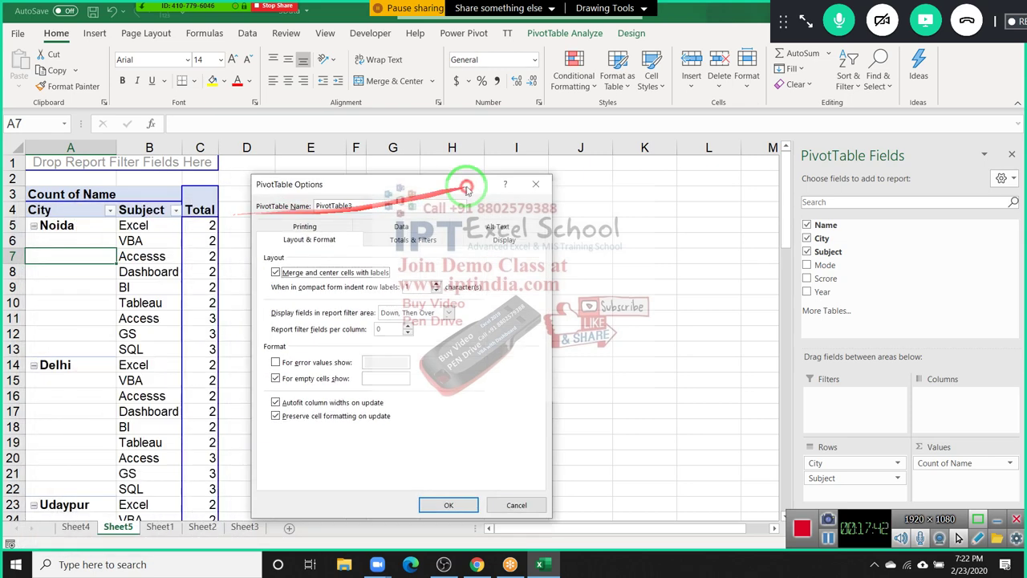
click(464, 499)
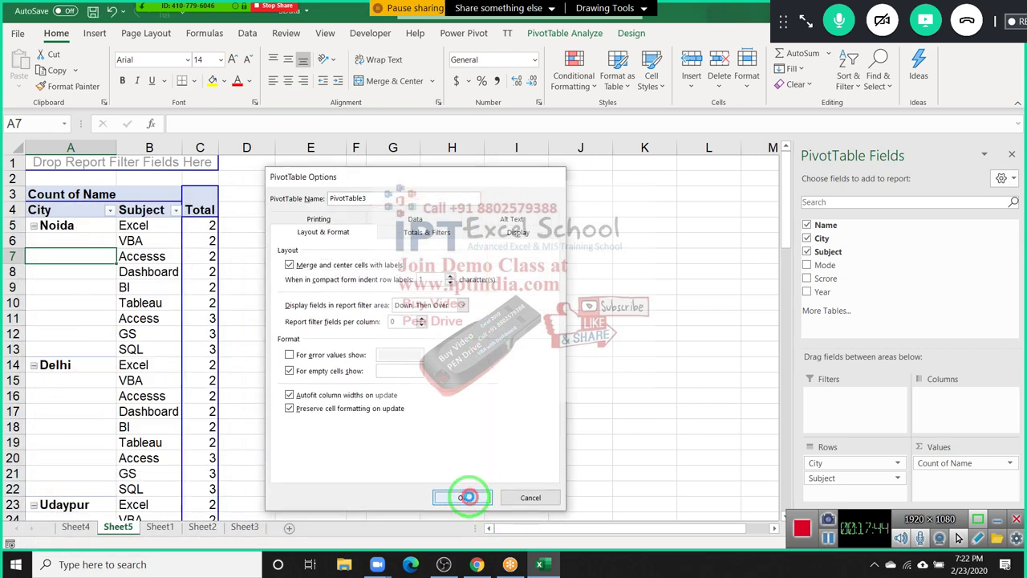
Step: Check the merged city labels Noida, Delhi, Udaypur, Jaipur and Patna down the pivot
click(73, 426)
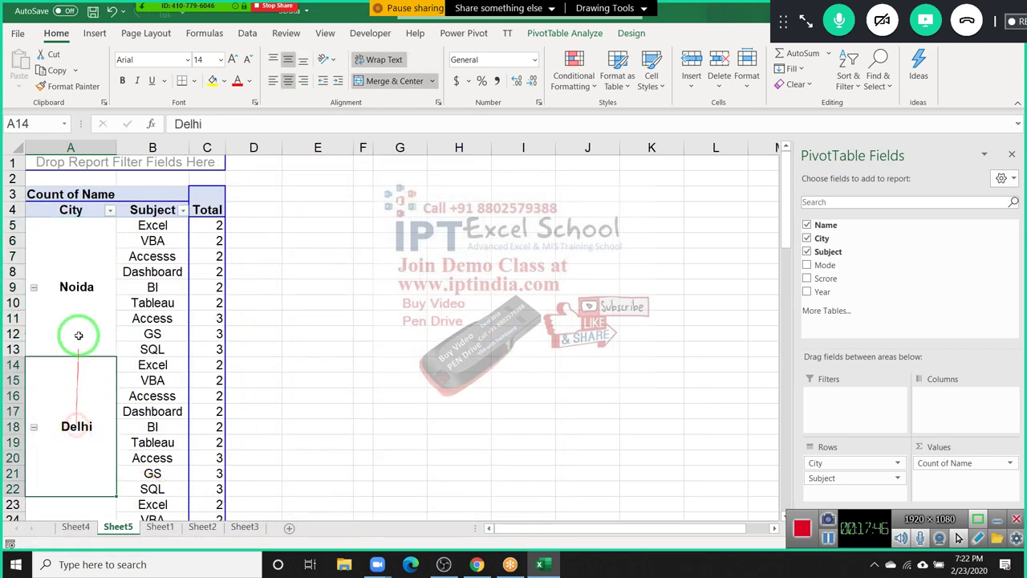
click(83, 321)
scroll(82, 321, down, 2)
click(86, 365)
click(91, 442)
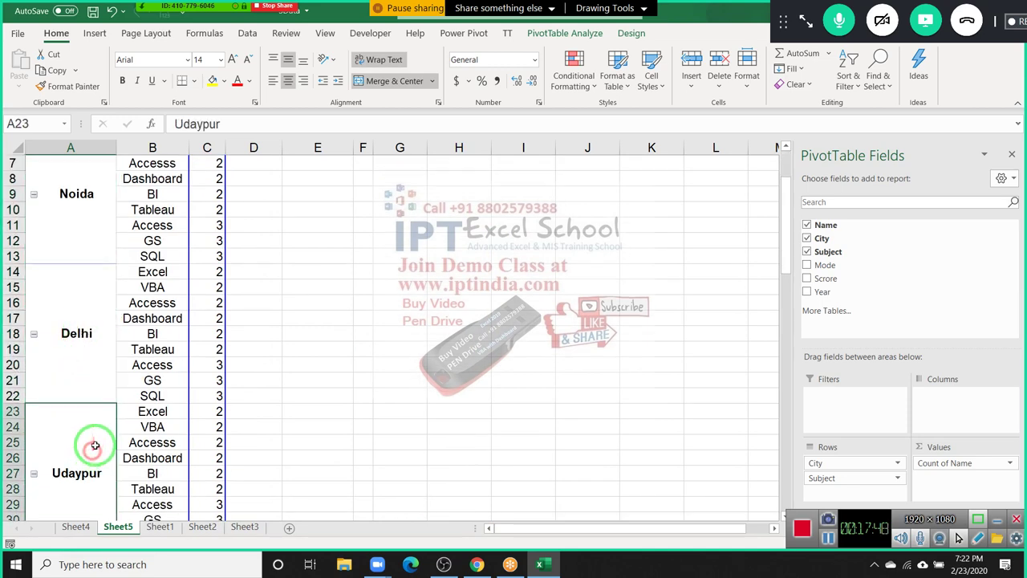
scroll(94, 456, down, 2)
click(96, 472)
scroll(96, 473, down, 3)
click(94, 472)
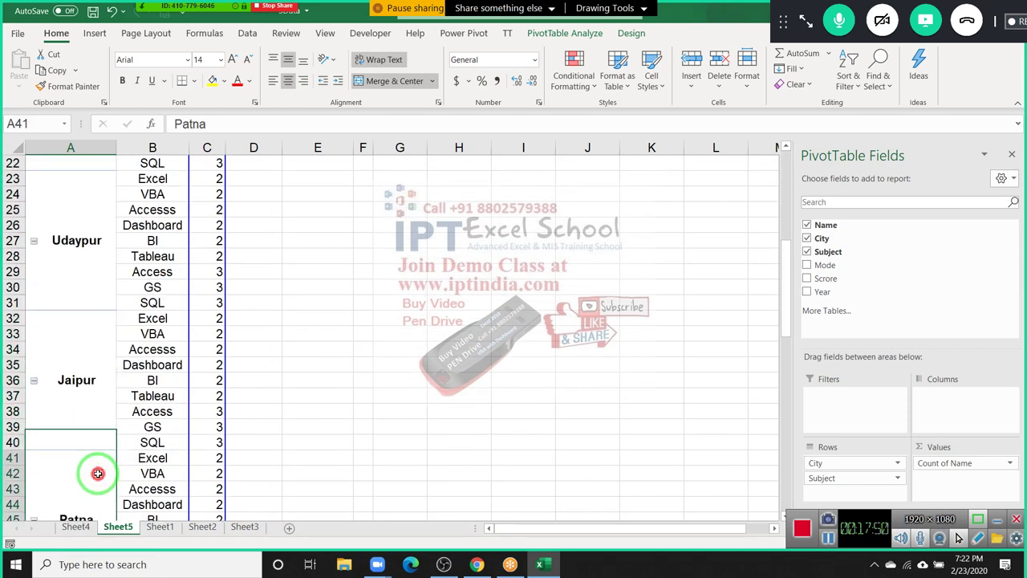
scroll(97, 473, up, 7)
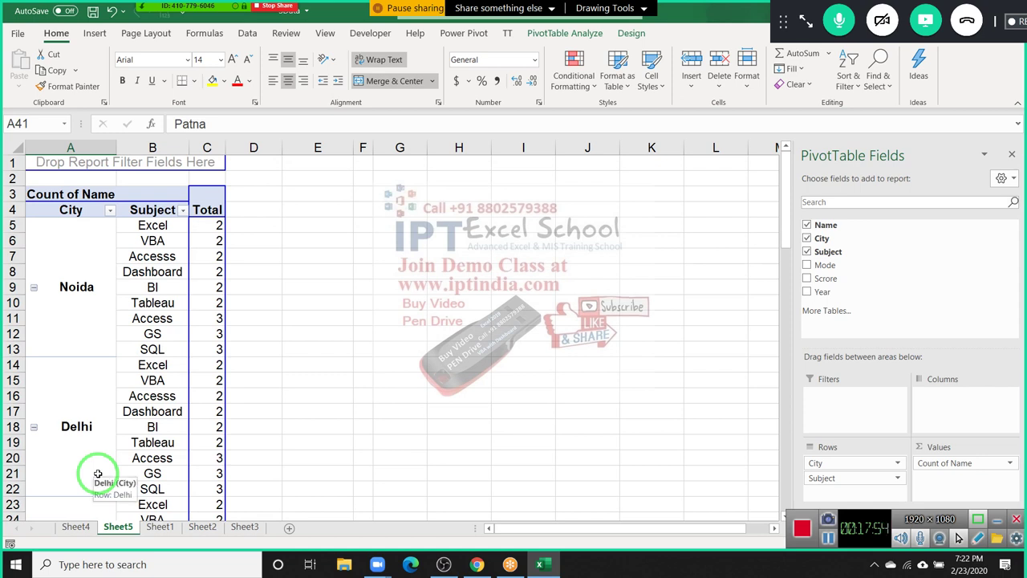
Step: Inspect cells B18, B11 and C11 in the pivot, then go to Sheet1's raw data
click(146, 427)
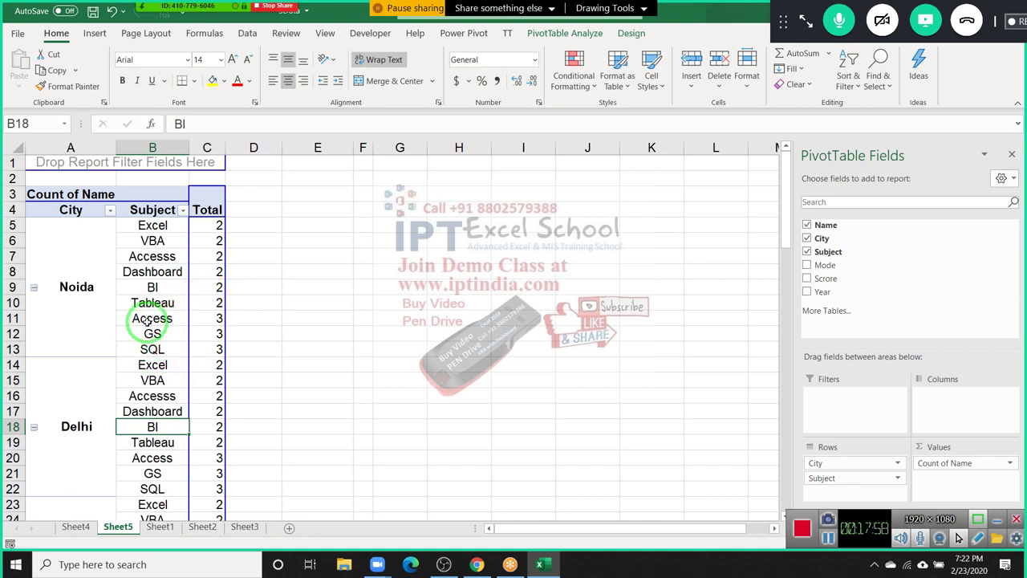
click(112, 297)
click(161, 317)
click(219, 318)
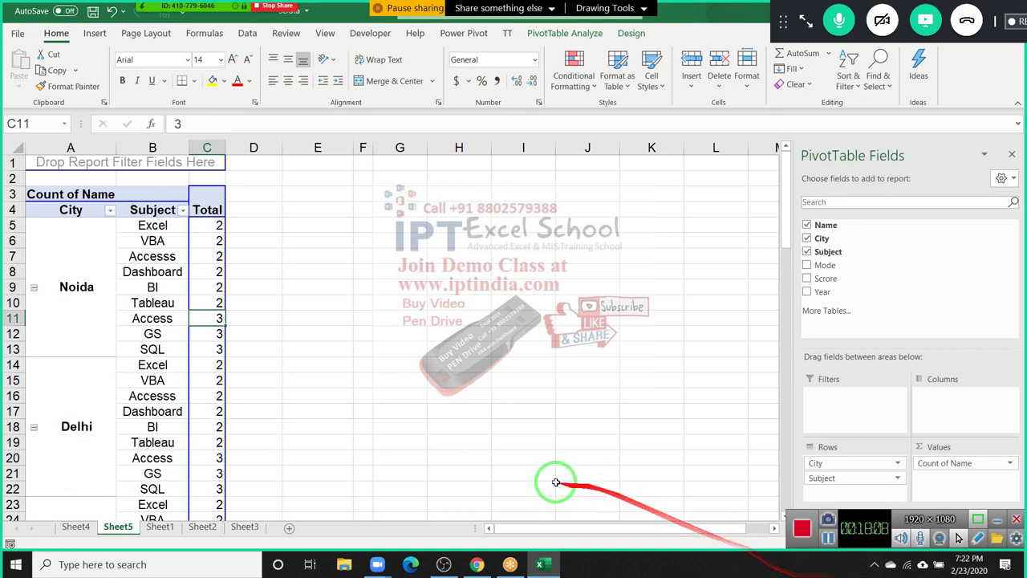
click(147, 528)
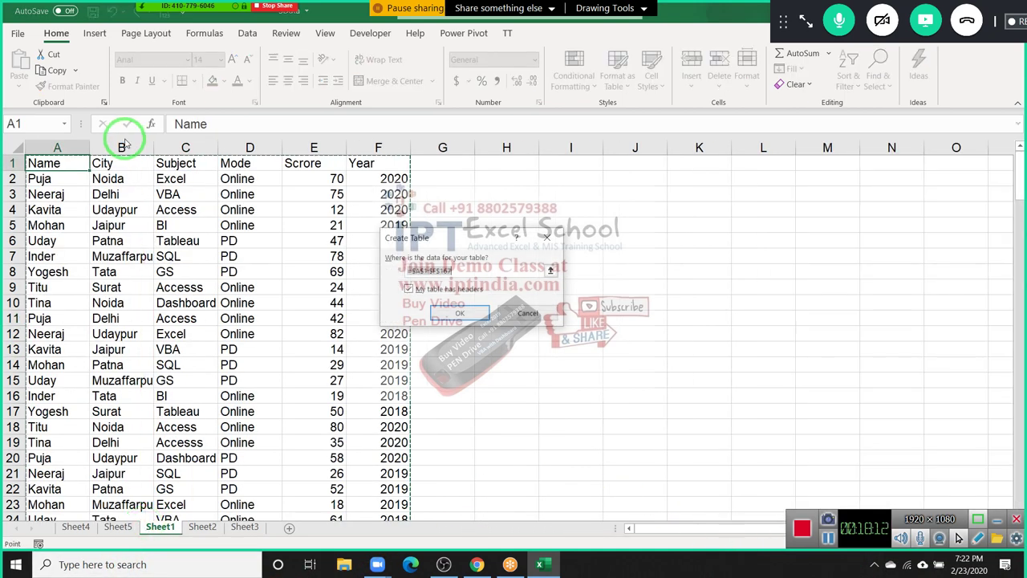
Step: Add filter buttons to Sheet1's header row with Ctrl+Shift+L, then return to the Sheet5 pivot
key(ctrl+shift+l)
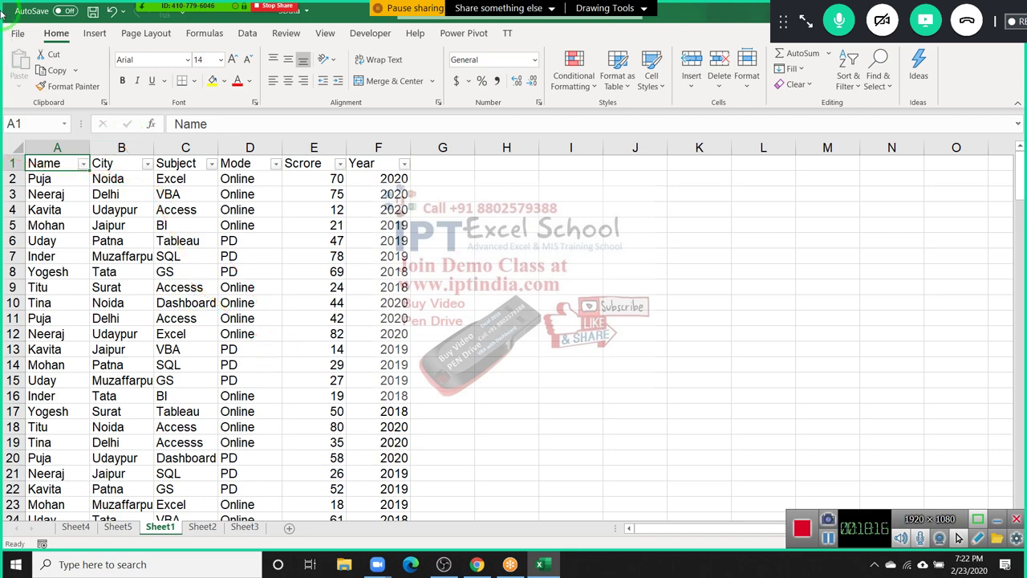
click(80, 526)
click(115, 526)
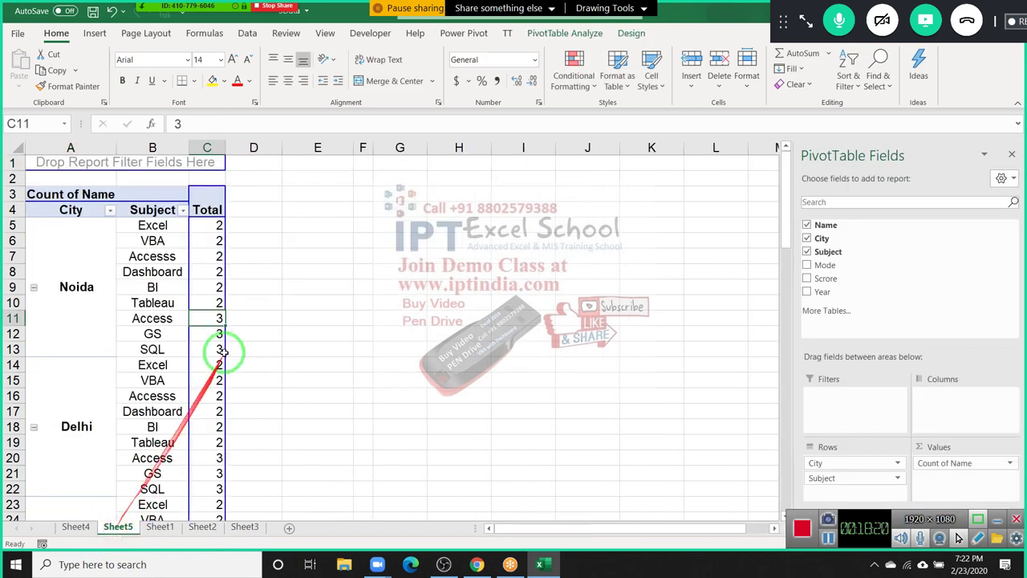
mouse_move(211, 320)
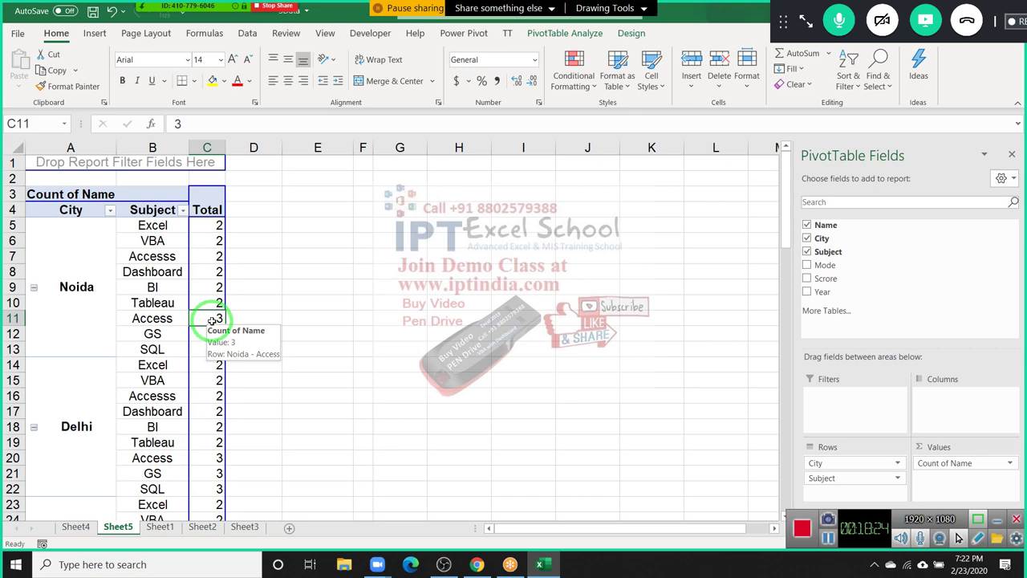
double_click(211, 320)
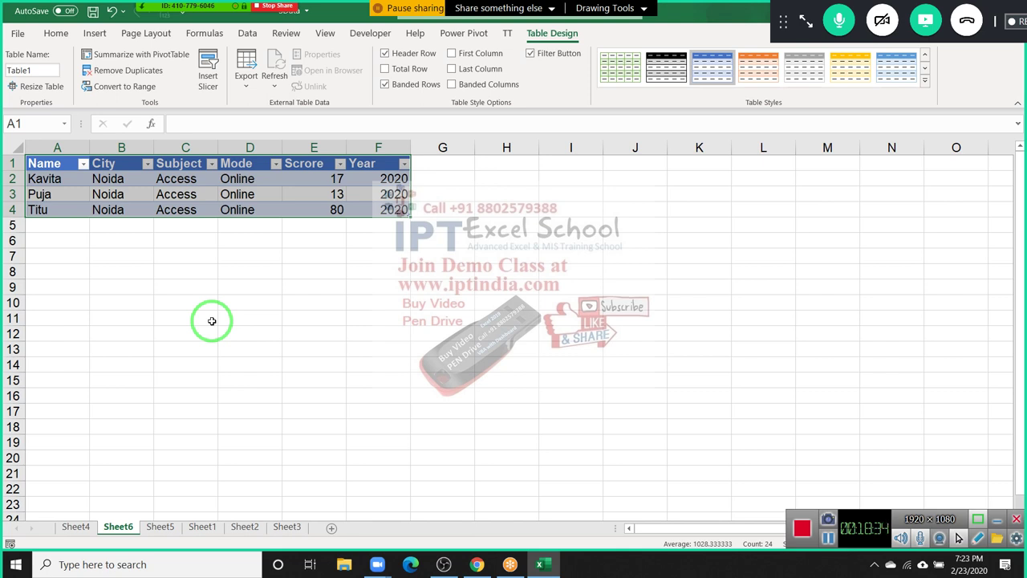
right_click(127, 529)
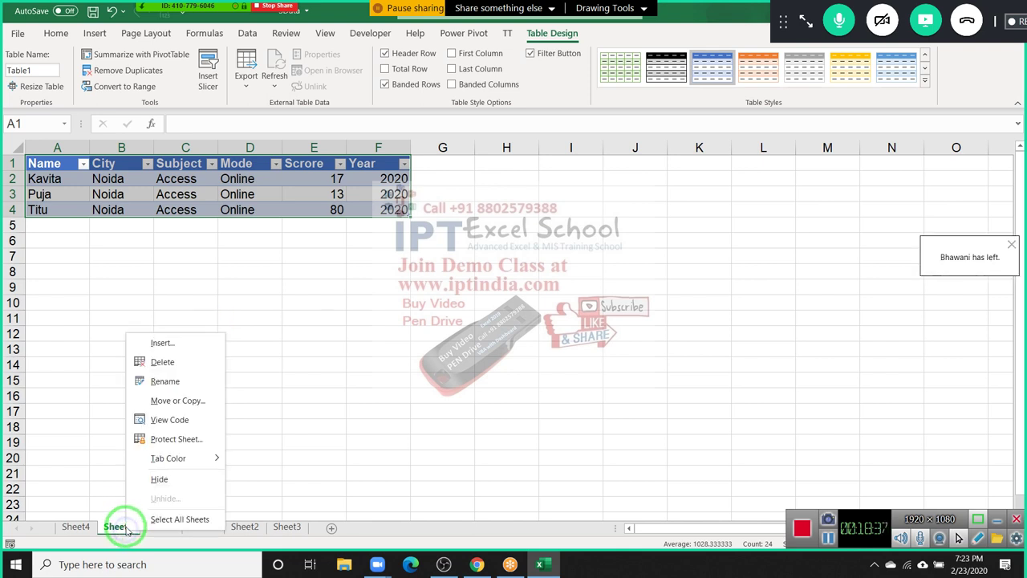
click(153, 362)
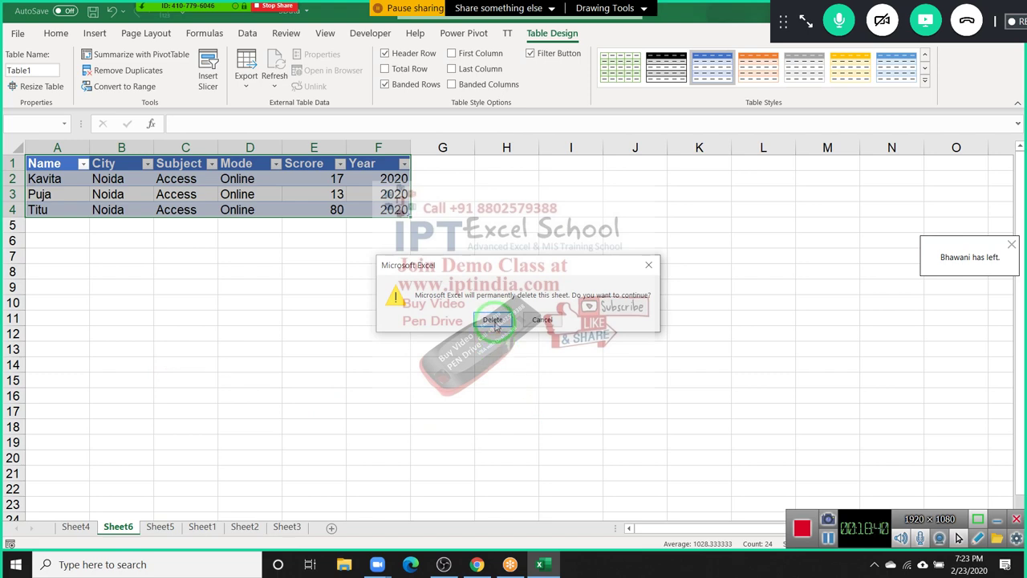
click(492, 320)
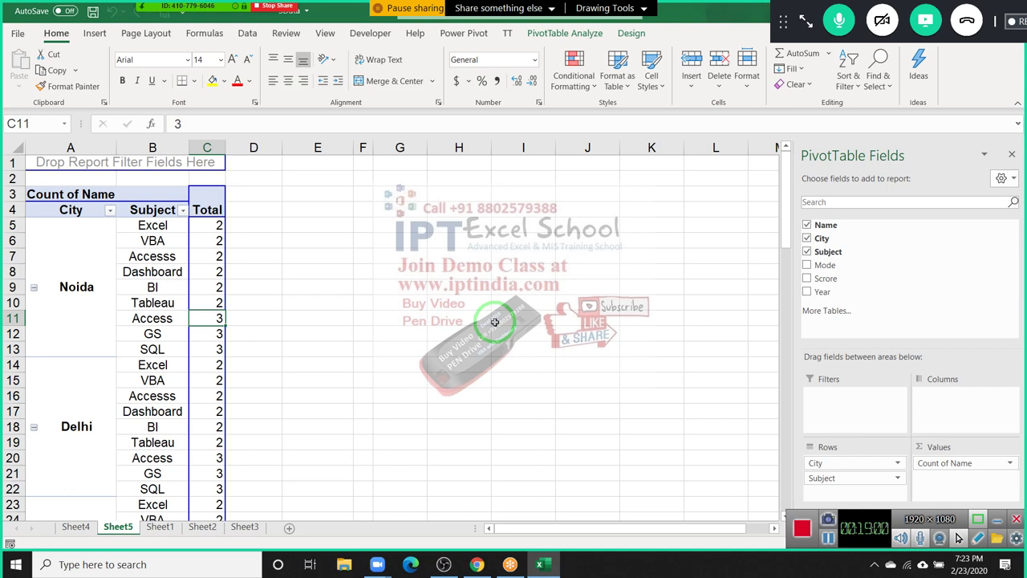
Step: Check the Sheet1 source data, then drill into the Noida Access total to list its records
click(165, 527)
click(219, 195)
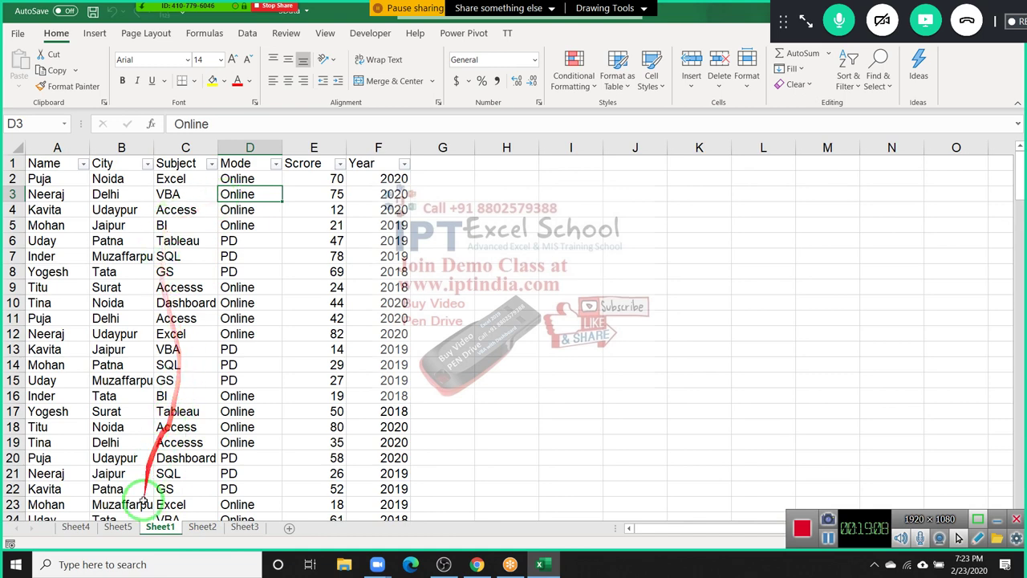
click(120, 527)
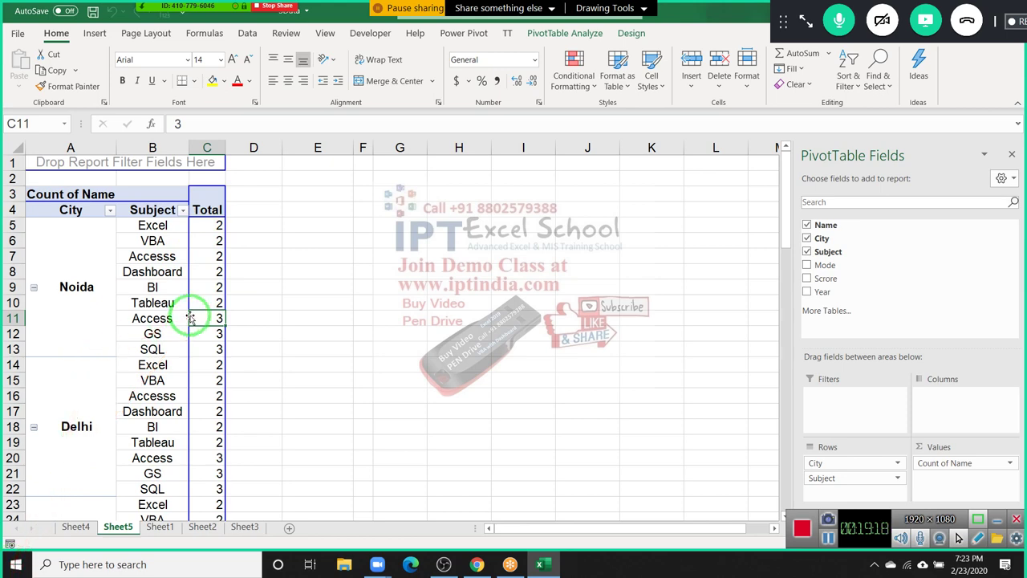
double_click(197, 316)
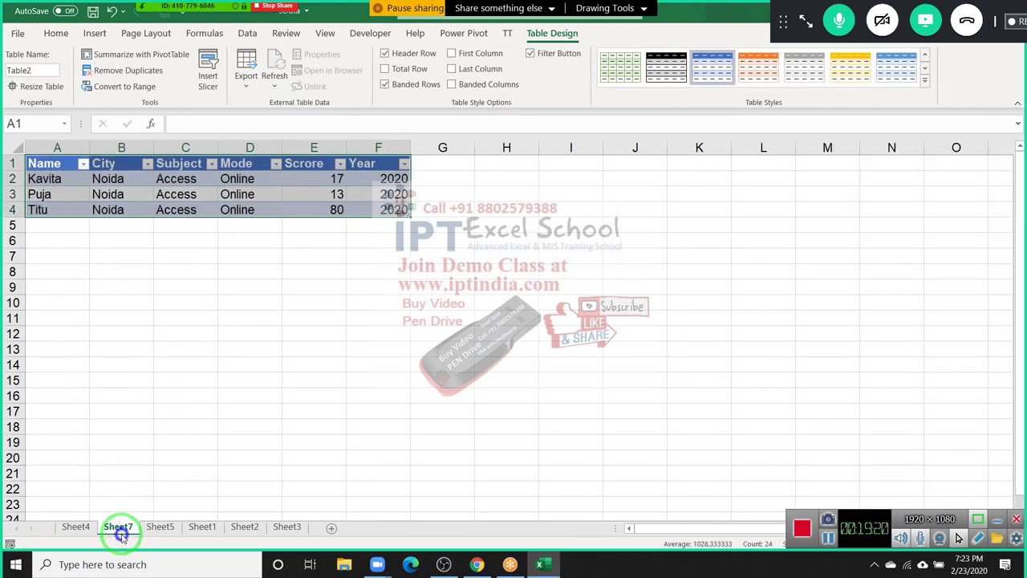
Step: Move the new Sheet7, not a copy, into a new workbook
right_click(121, 533)
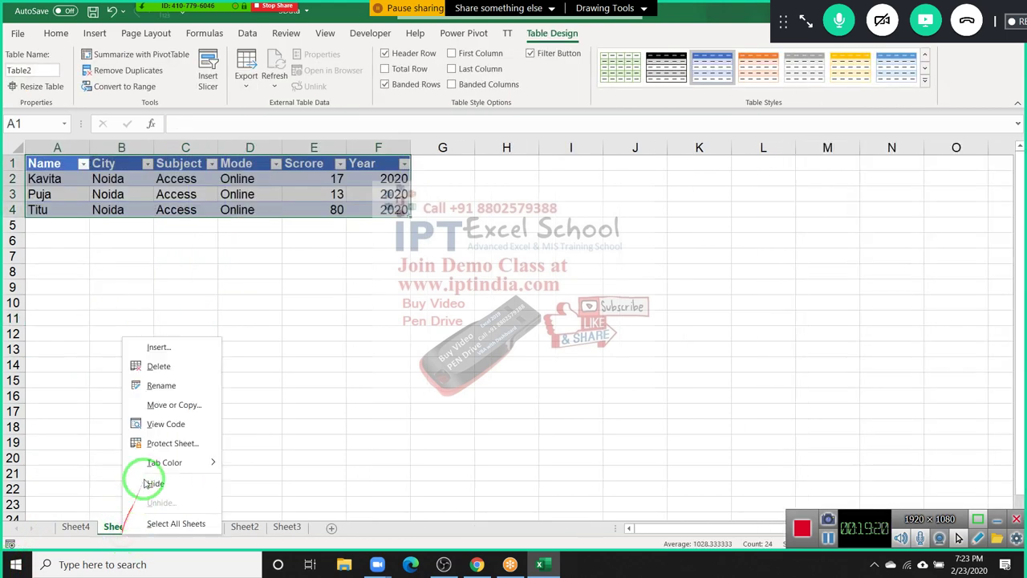
click(167, 407)
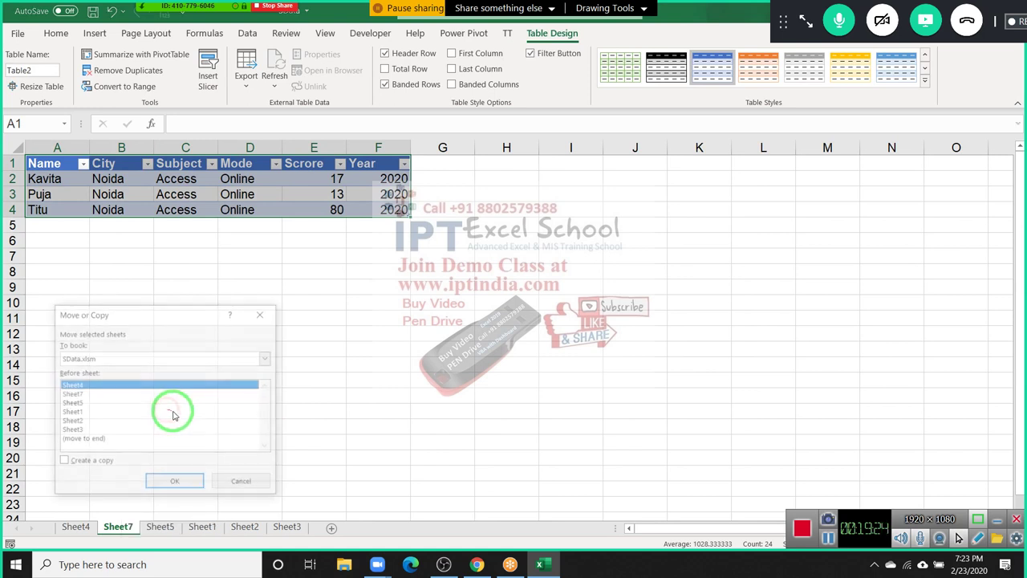
click(90, 462)
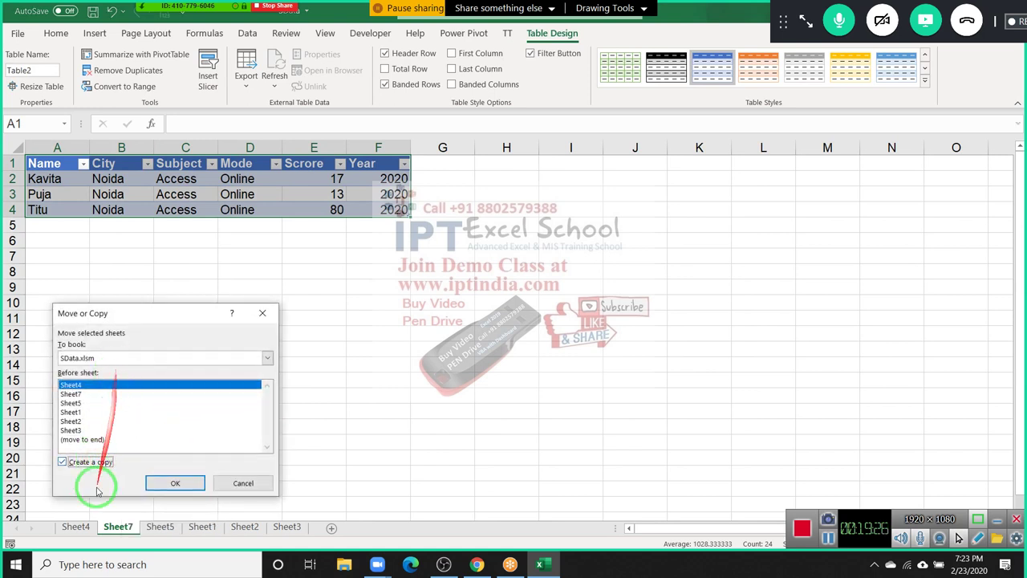
click(95, 461)
click(120, 358)
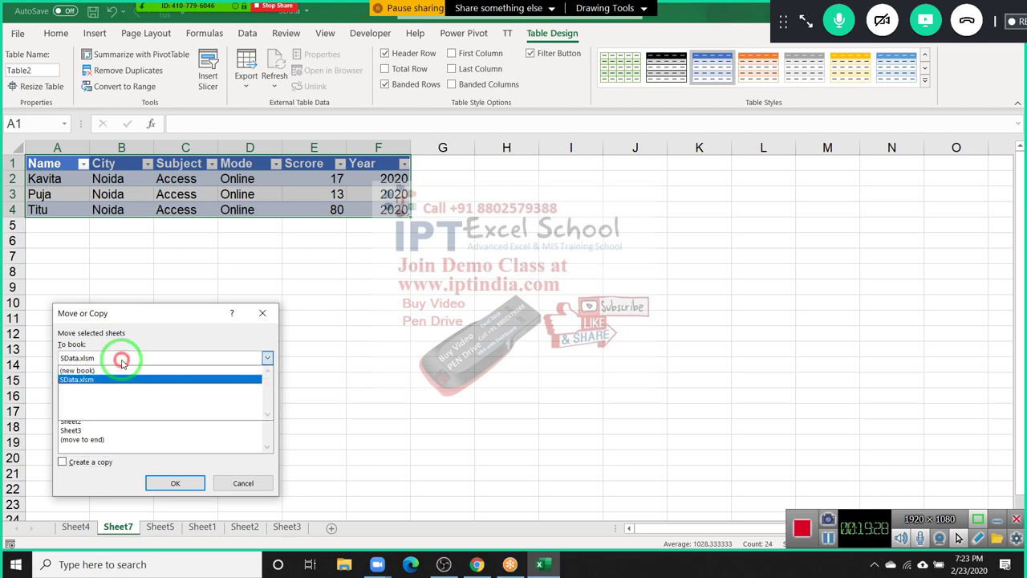
click(118, 368)
click(193, 483)
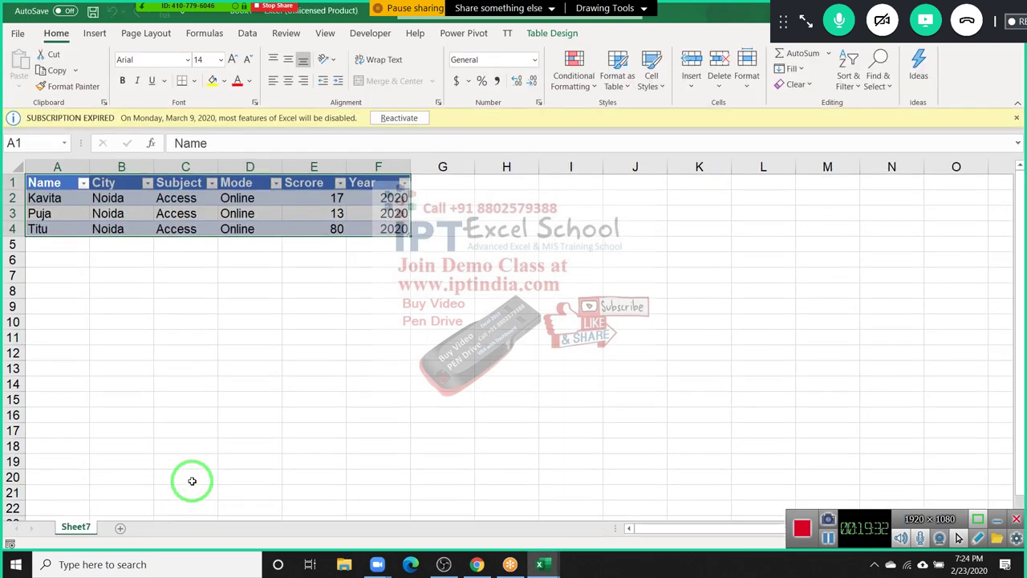
Step: Close the Book1 workbook without saving and return to SData's Sheet5 pivot
click(8, 37)
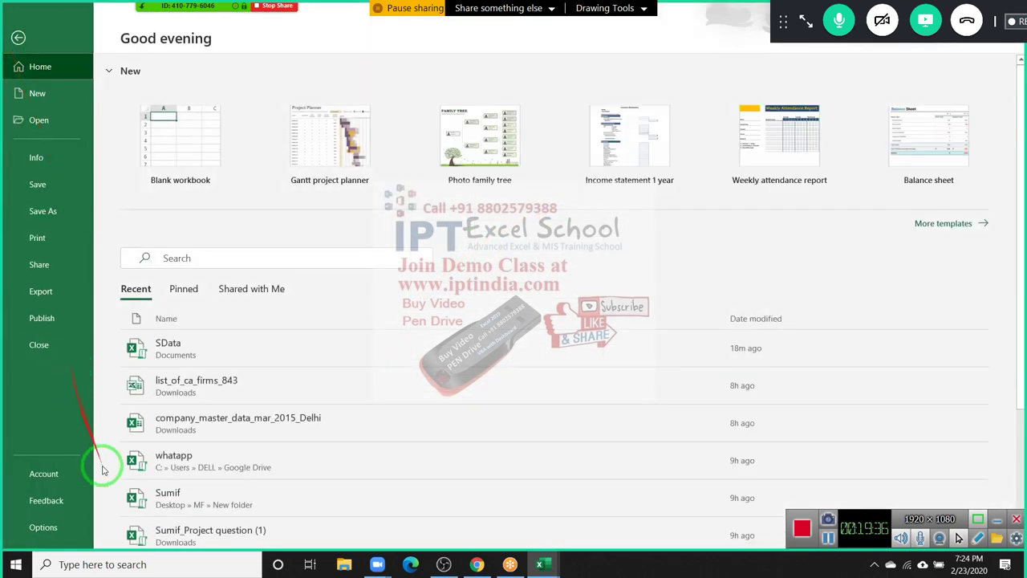
drag(100, 464, 122, 384)
click(44, 344)
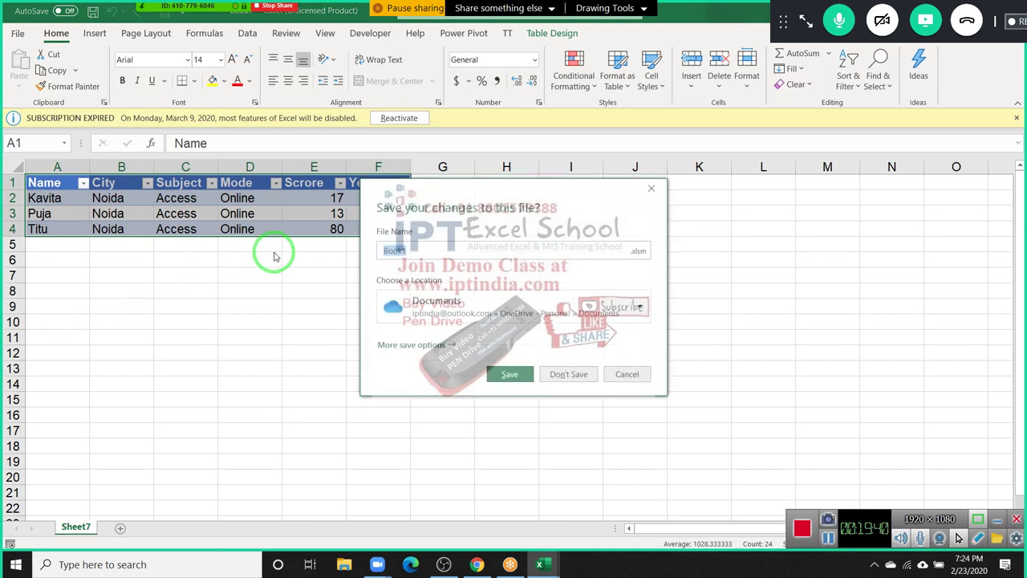
click(564, 374)
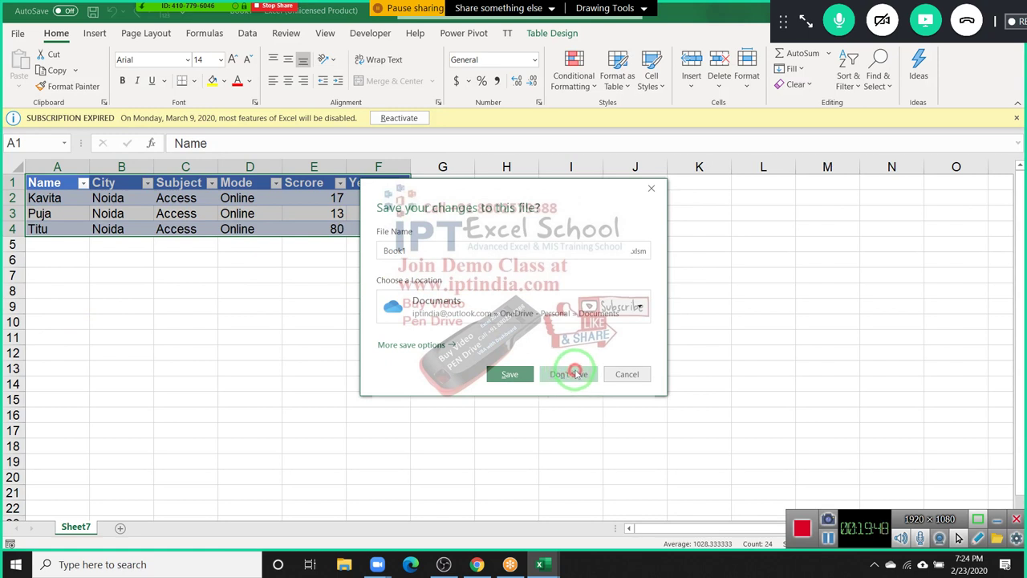
click(576, 374)
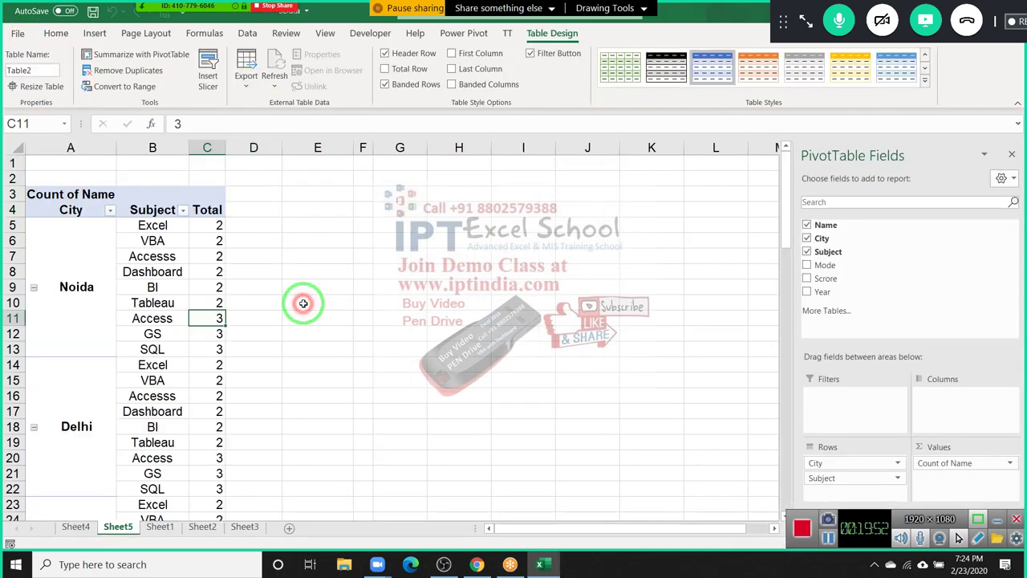
click(302, 302)
click(271, 309)
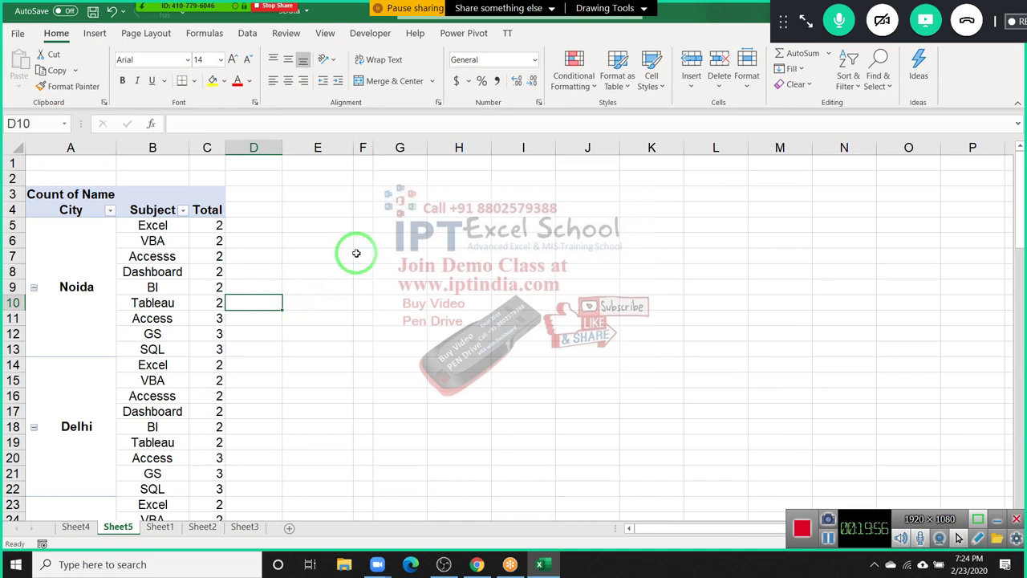
click(332, 247)
double_click(332, 250)
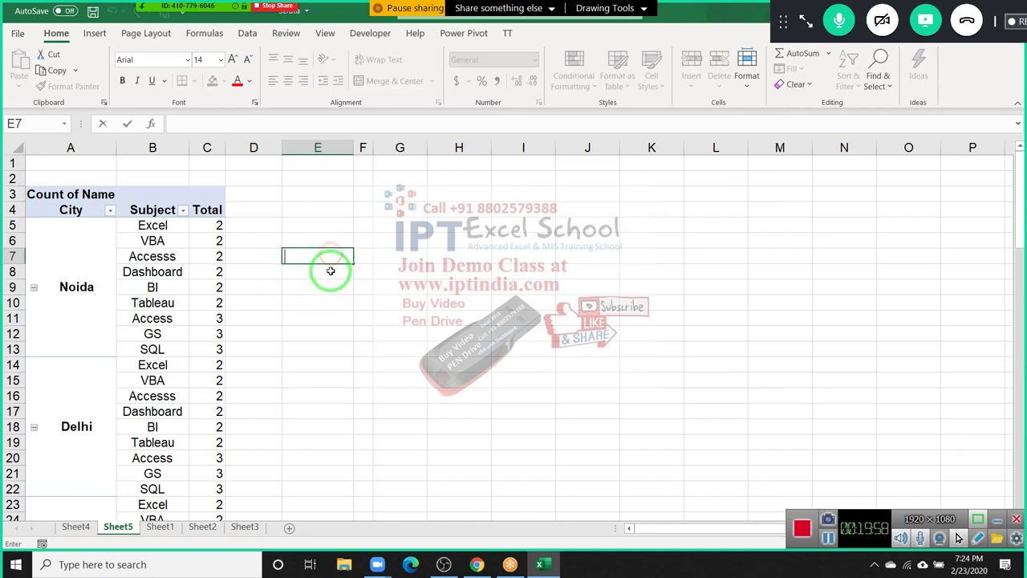
click(329, 271)
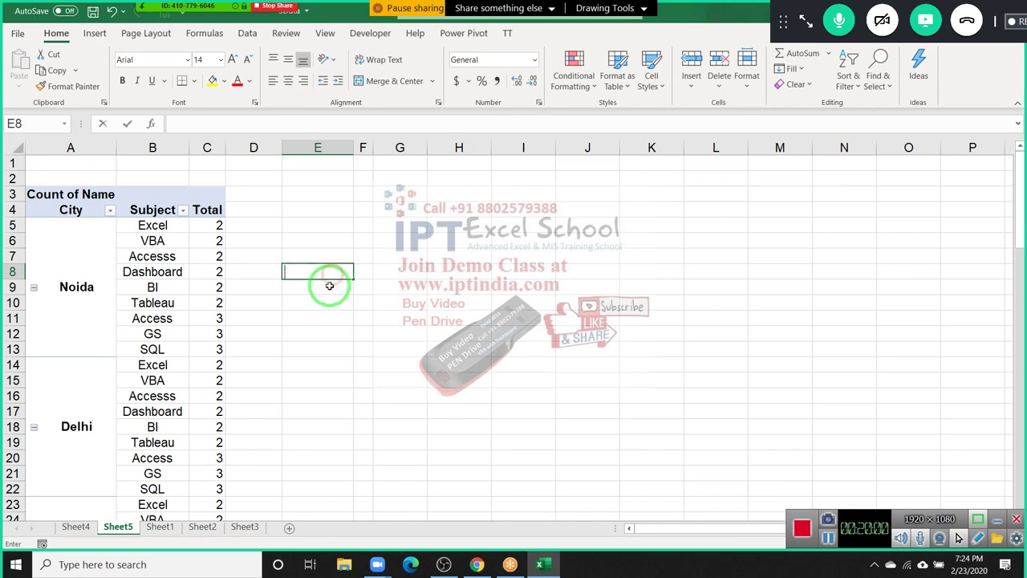
click(328, 287)
double_click(330, 302)
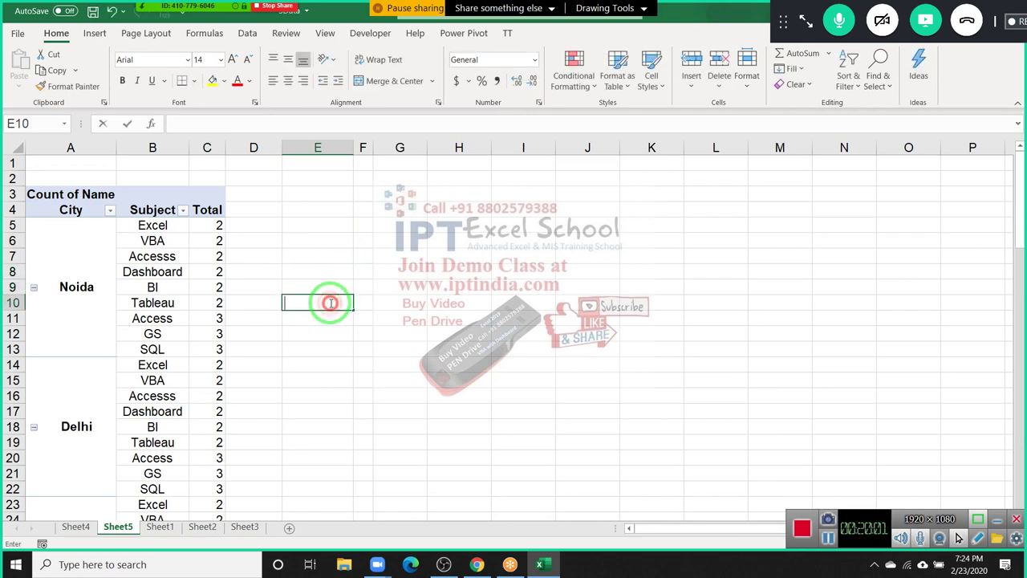
click(517, 240)
click(311, 282)
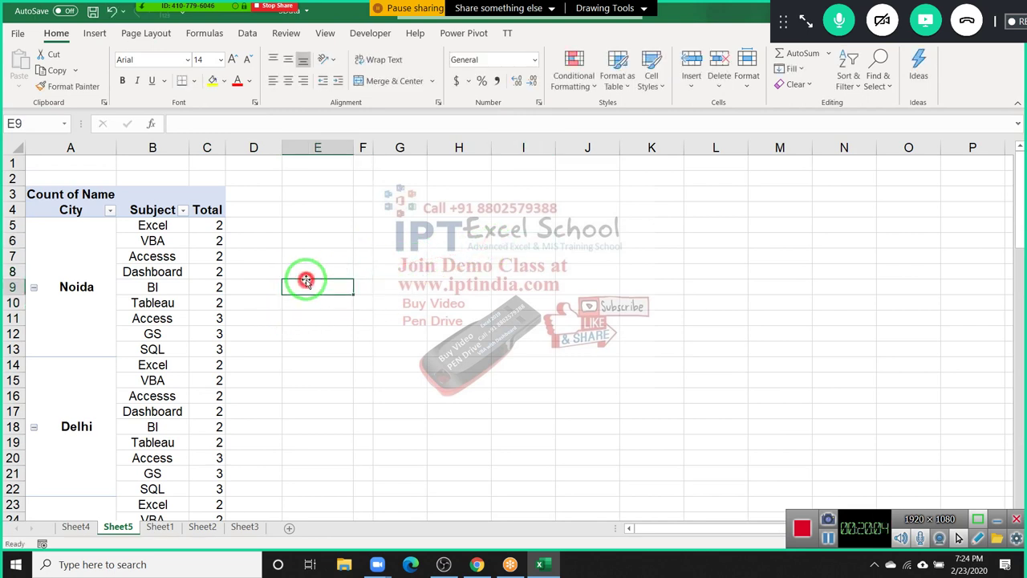
key(ctrl+Up)
double_click(305, 250)
click(308, 279)
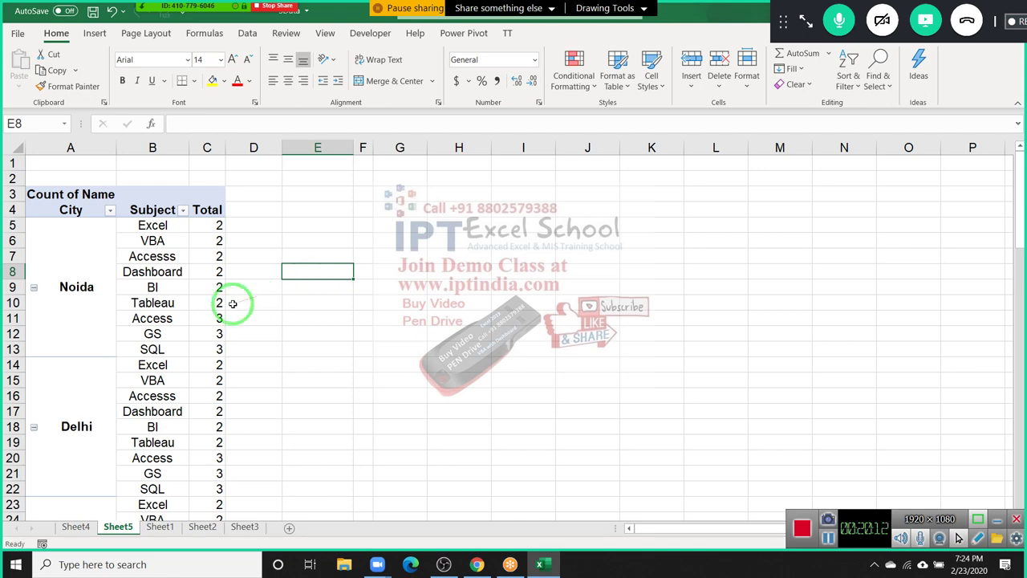
double_click(207, 305)
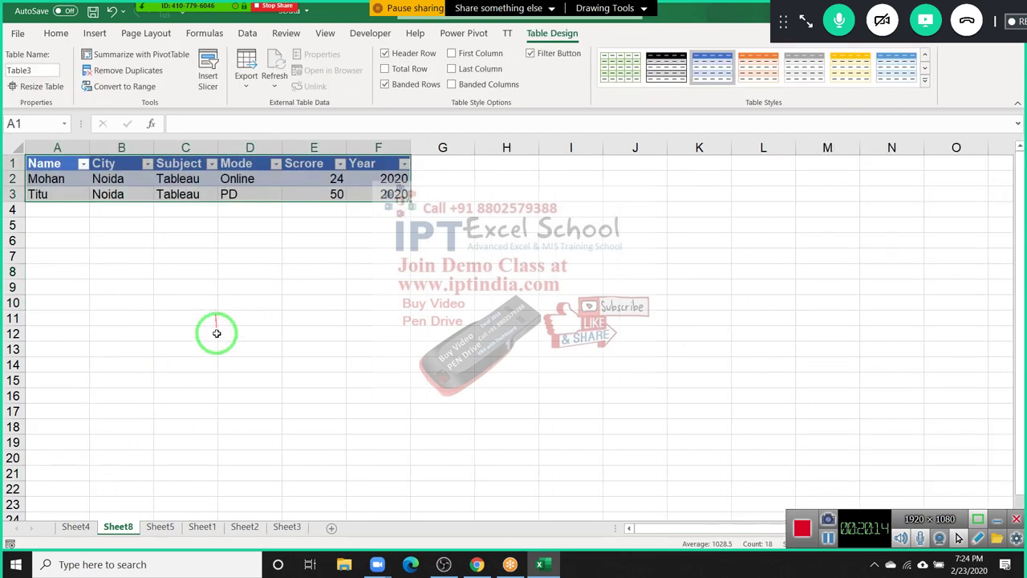
right_click(116, 526)
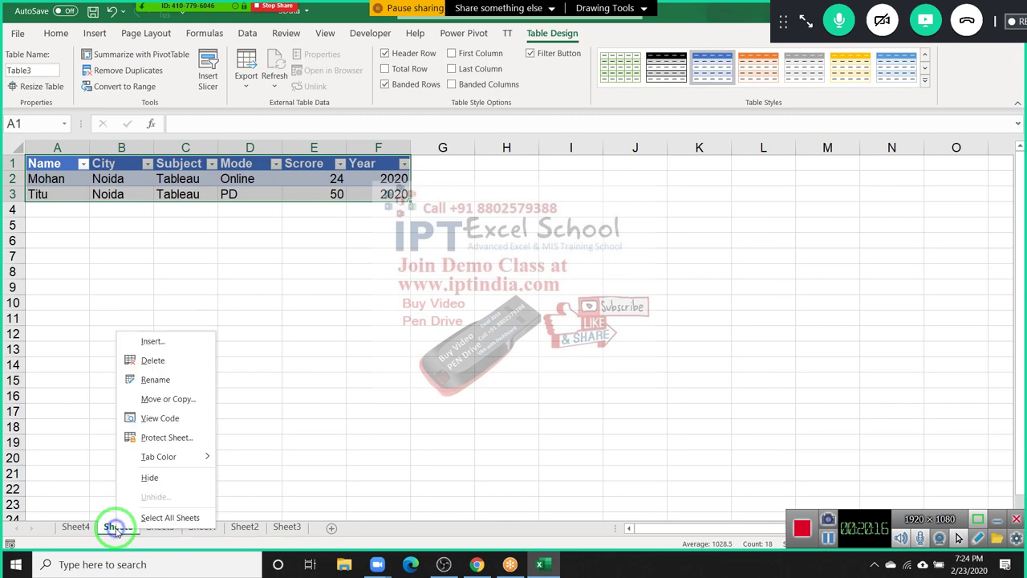
click(177, 365)
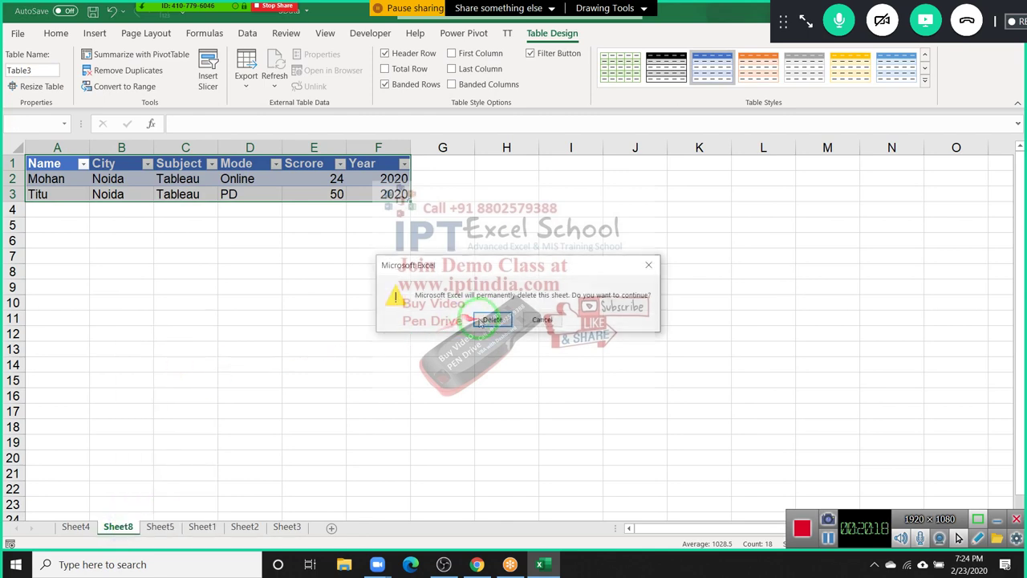
click(487, 318)
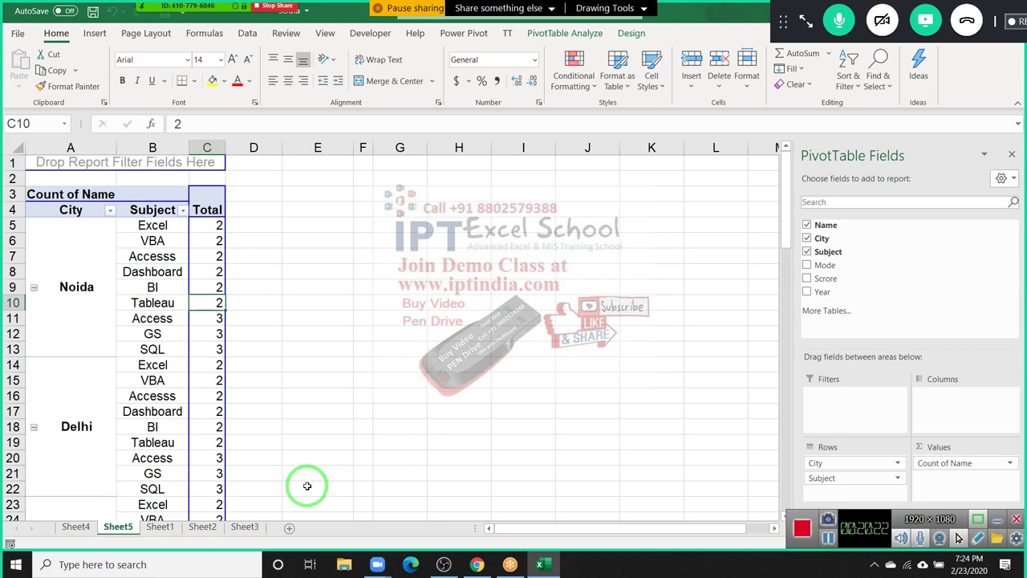
Step: Open PivotTable3's options on the Data settings and clear Enable show details
click(805, 23)
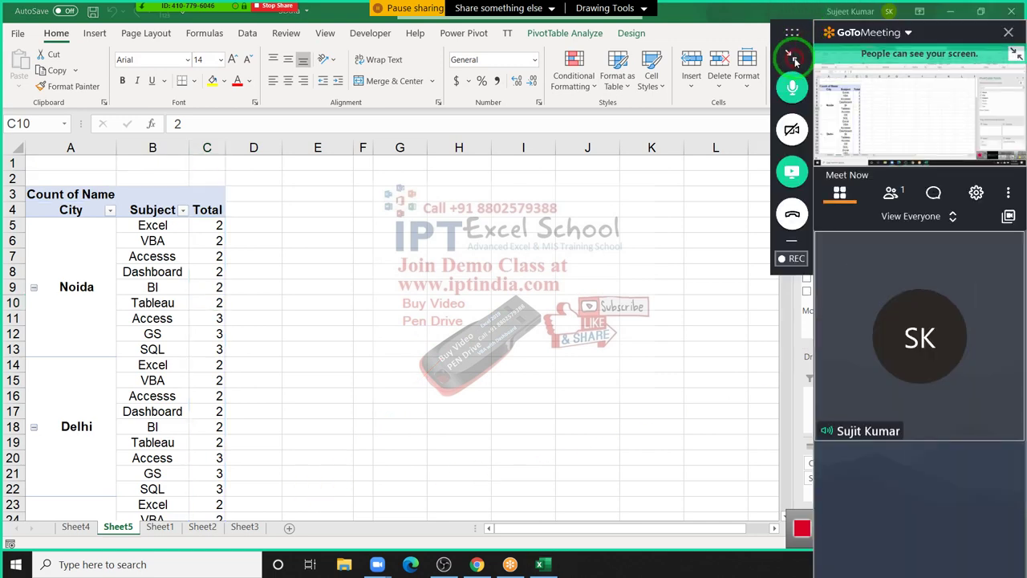
click(794, 58)
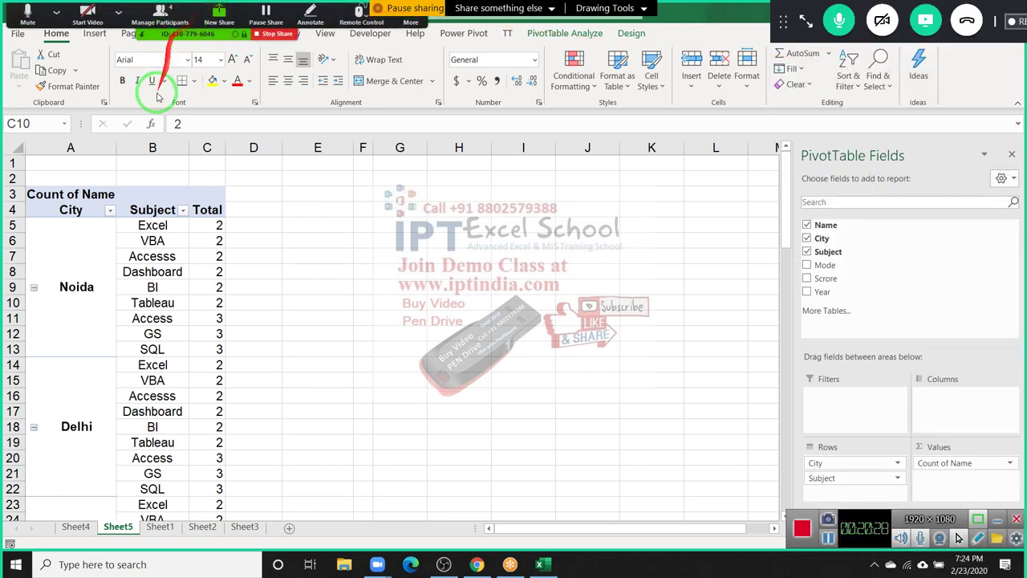
click(147, 348)
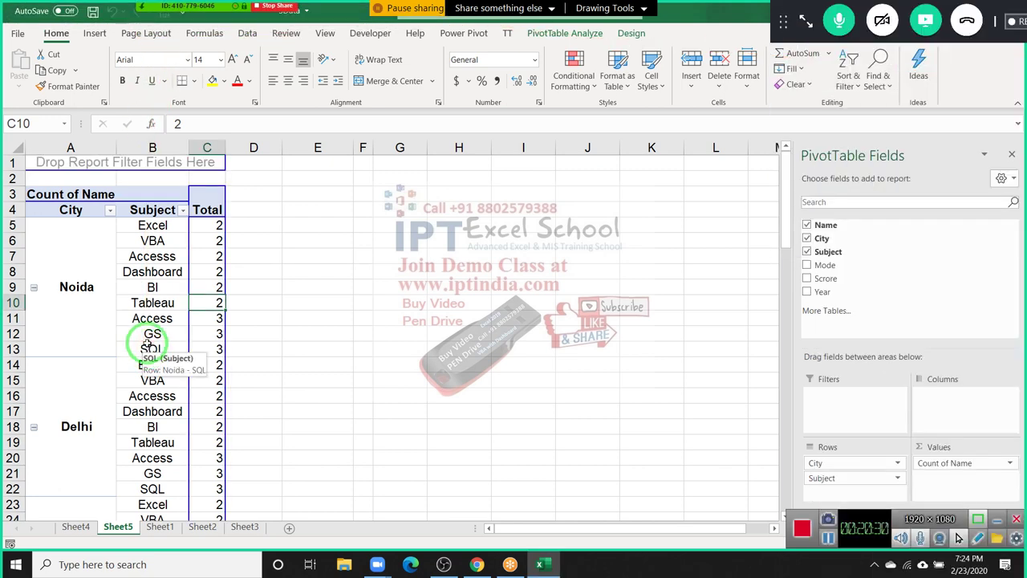
right_click(214, 304)
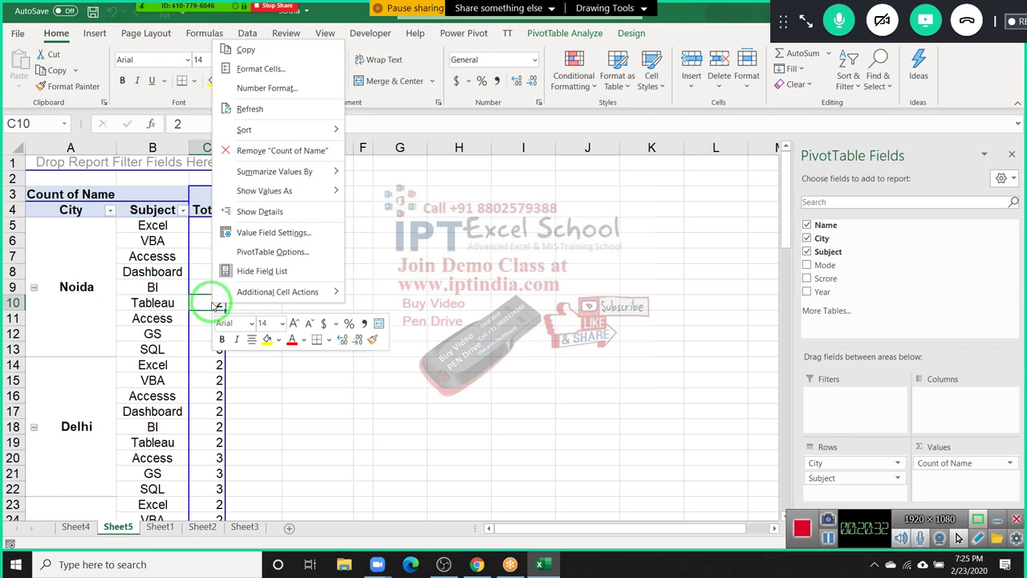
click(249, 251)
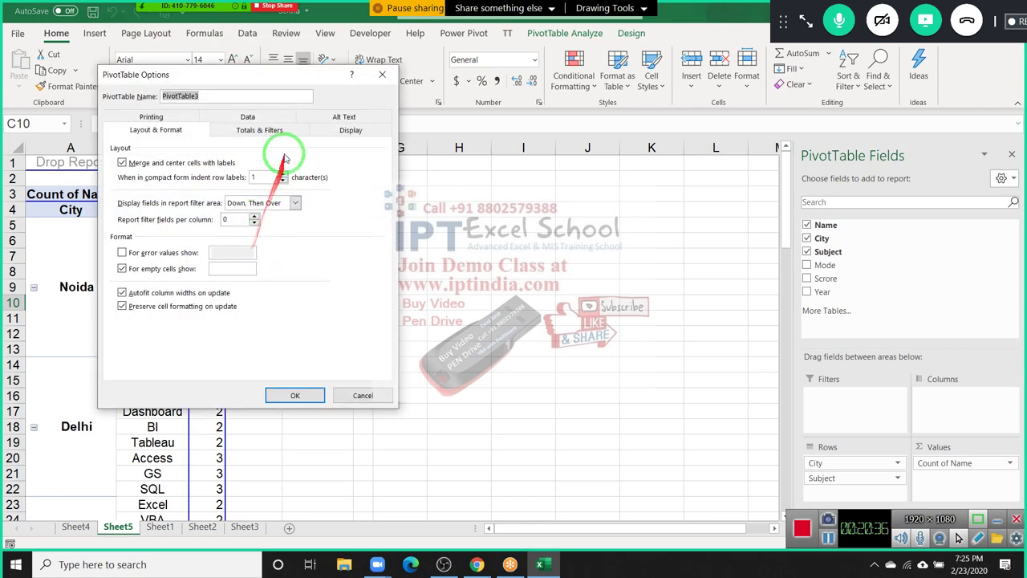
click(335, 131)
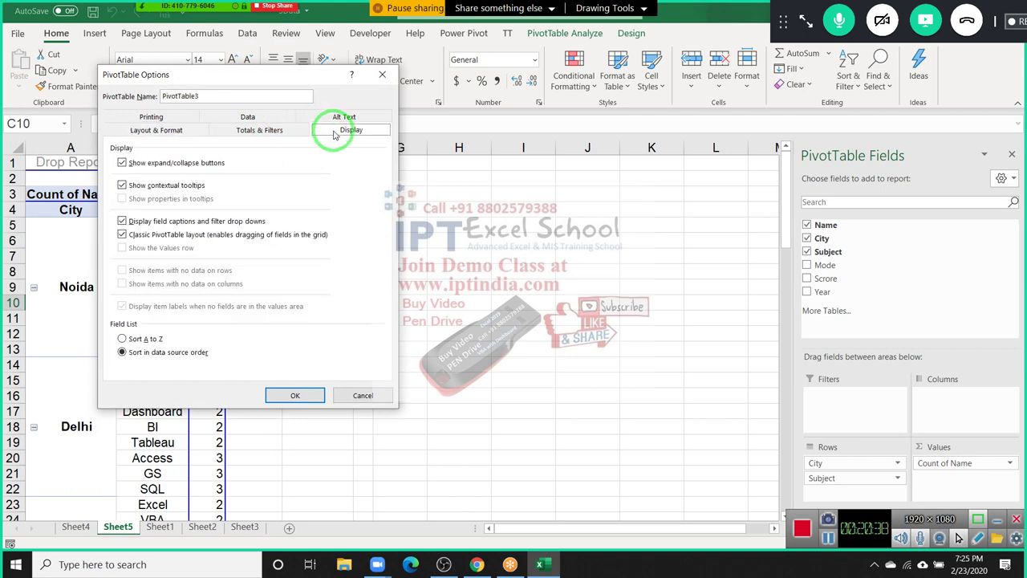
click(255, 119)
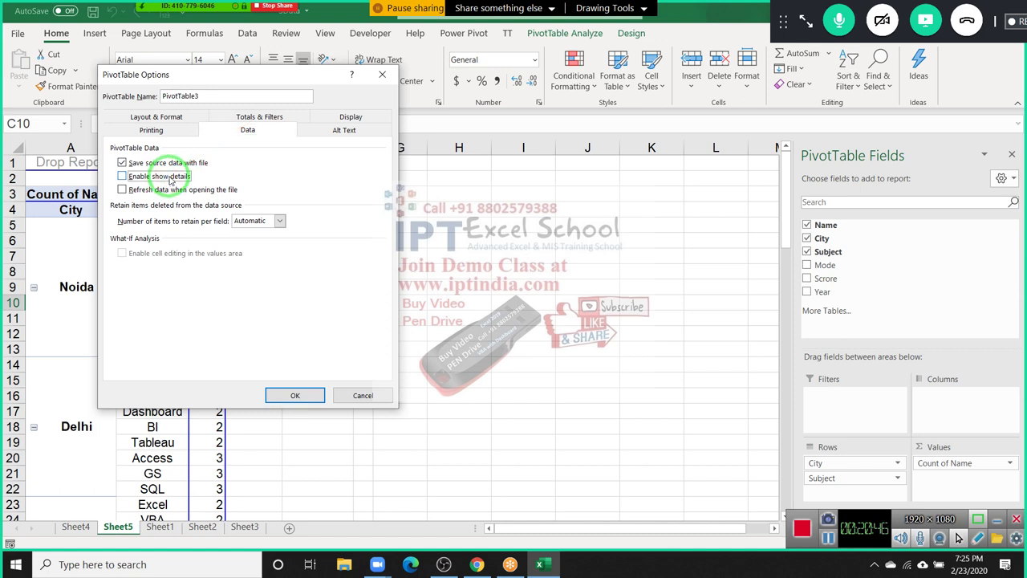
click(306, 395)
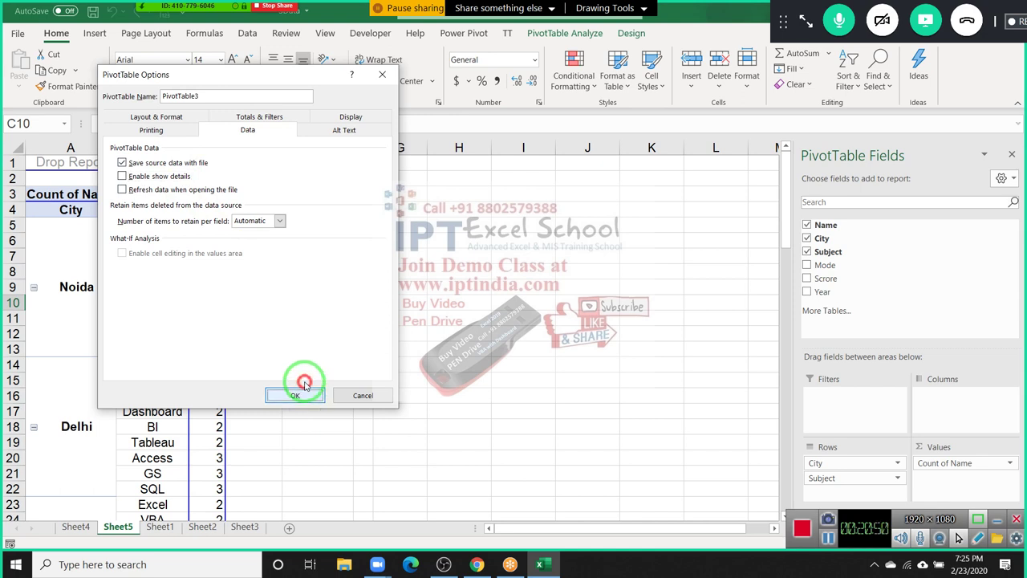
Step: Confirm the pivot options and check that double-clicking counts no longer drills into details
click(294, 394)
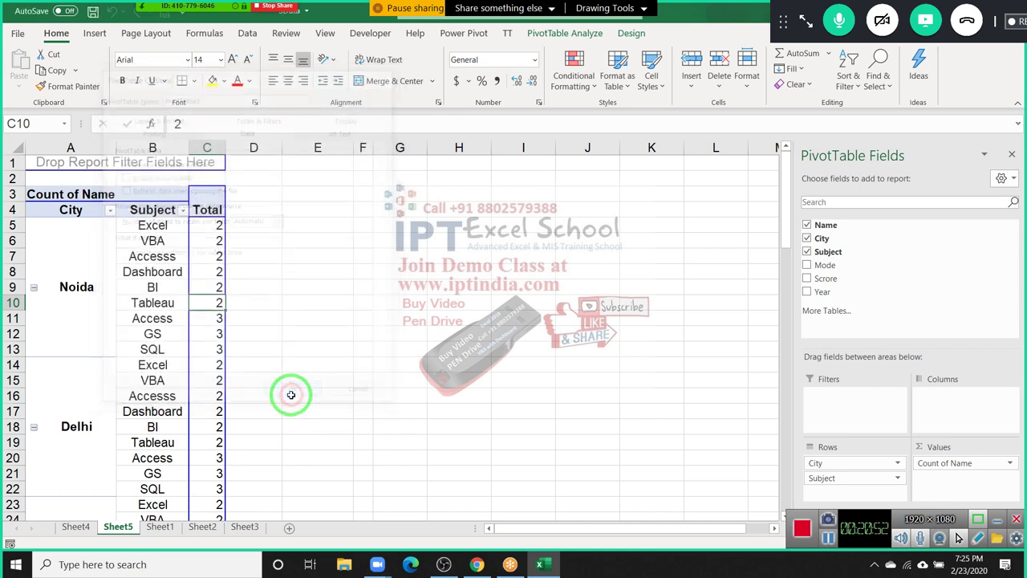
double_click(206, 332)
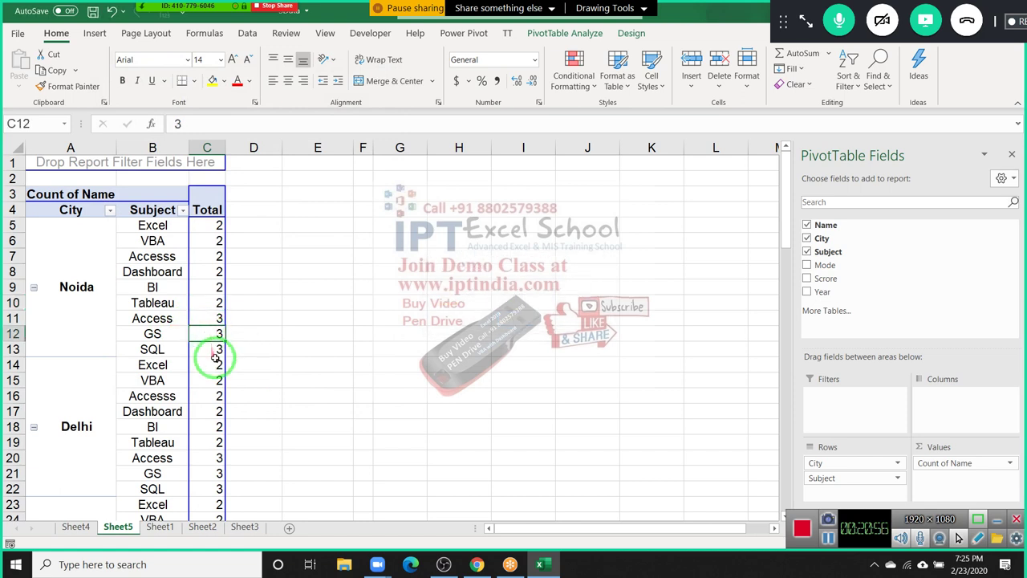
click(215, 359)
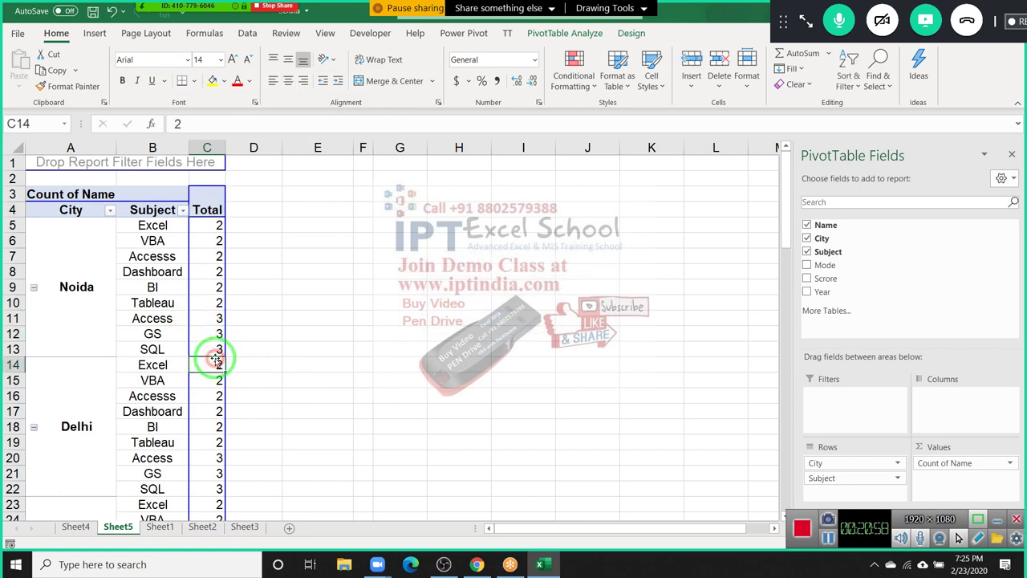
double_click(215, 365)
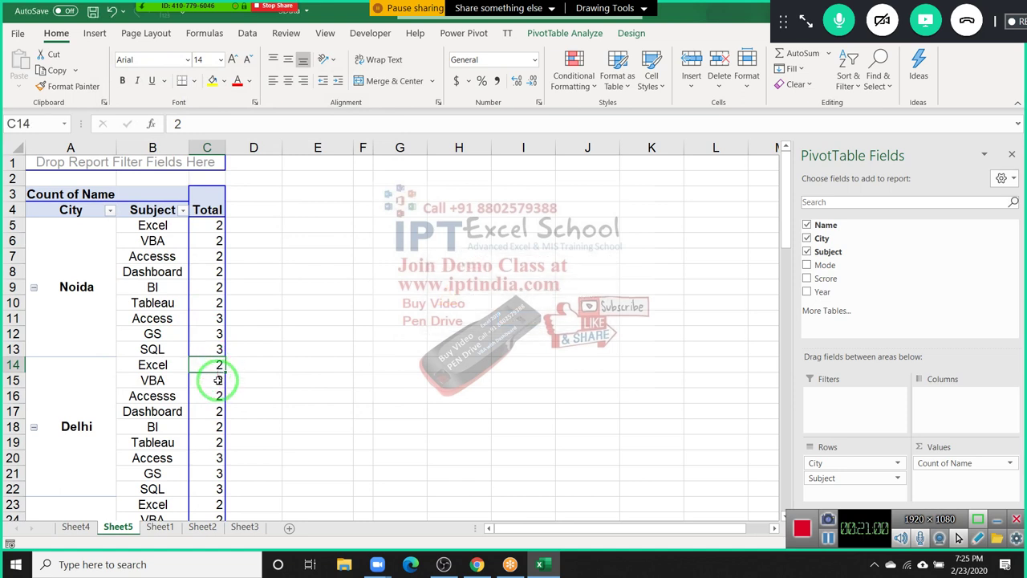
double_click(219, 382)
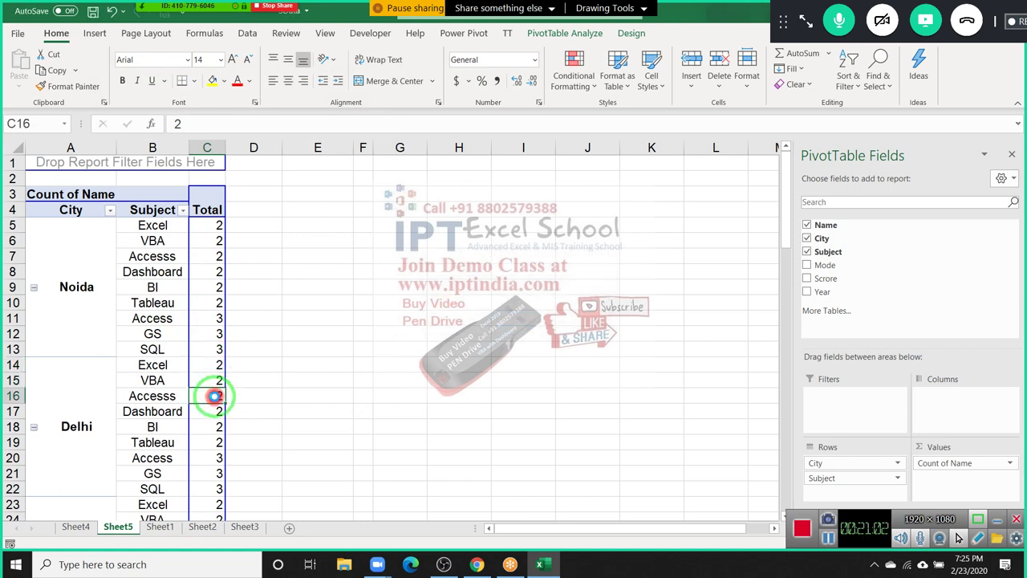
double_click(215, 395)
click(215, 419)
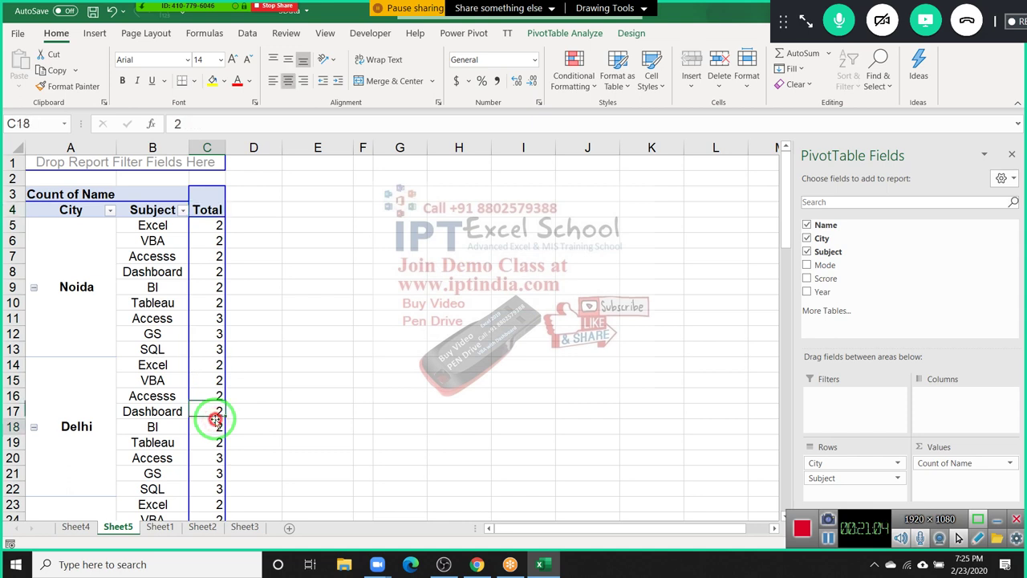
double_click(215, 419)
double_click(214, 425)
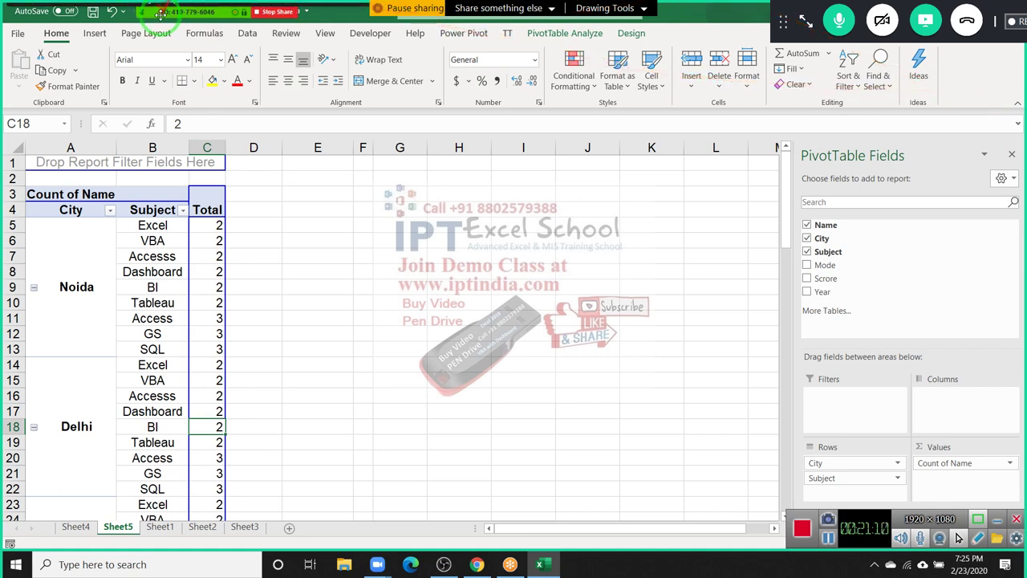
Step: Sort each city's subject counts from largest to smallest, putting GS, Access and SQL first
mouse_move(158, 22)
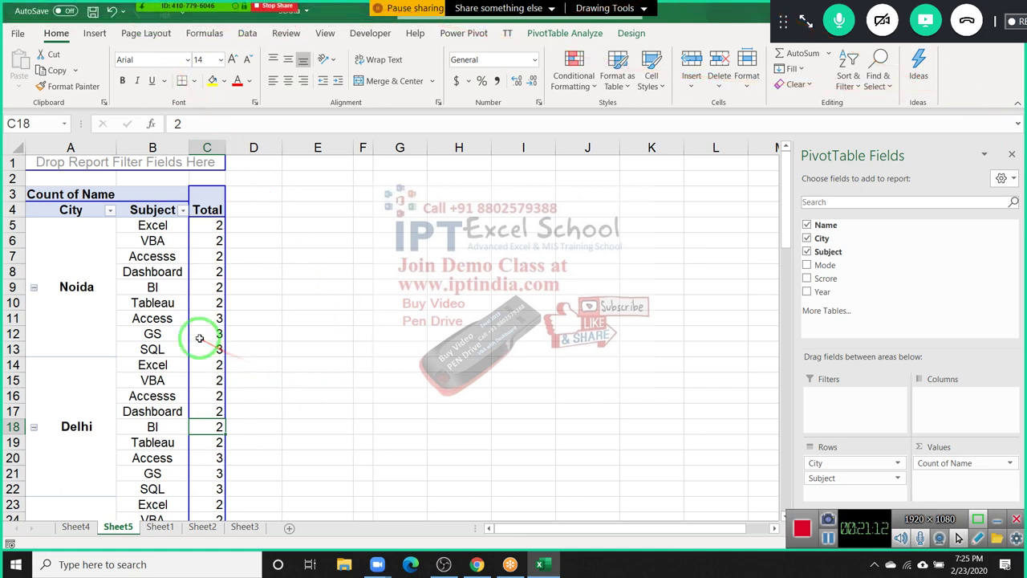
mouse_move(198, 338)
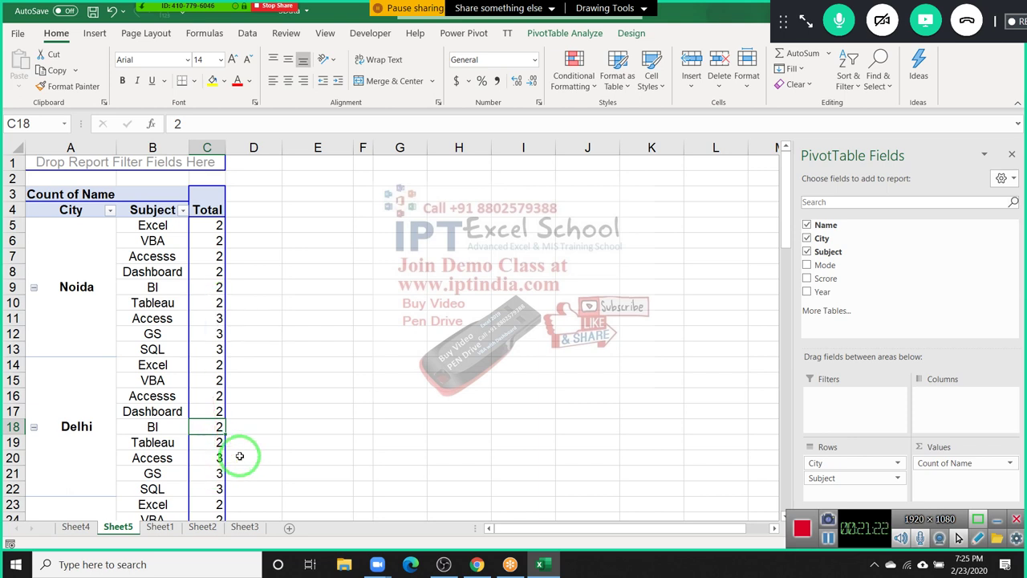
right_click(213, 243)
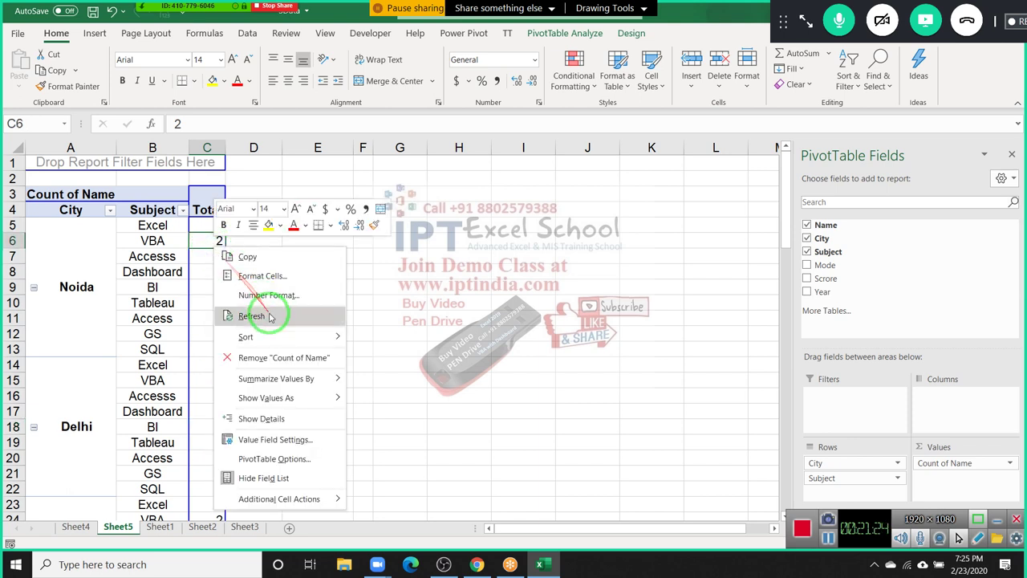
click(377, 357)
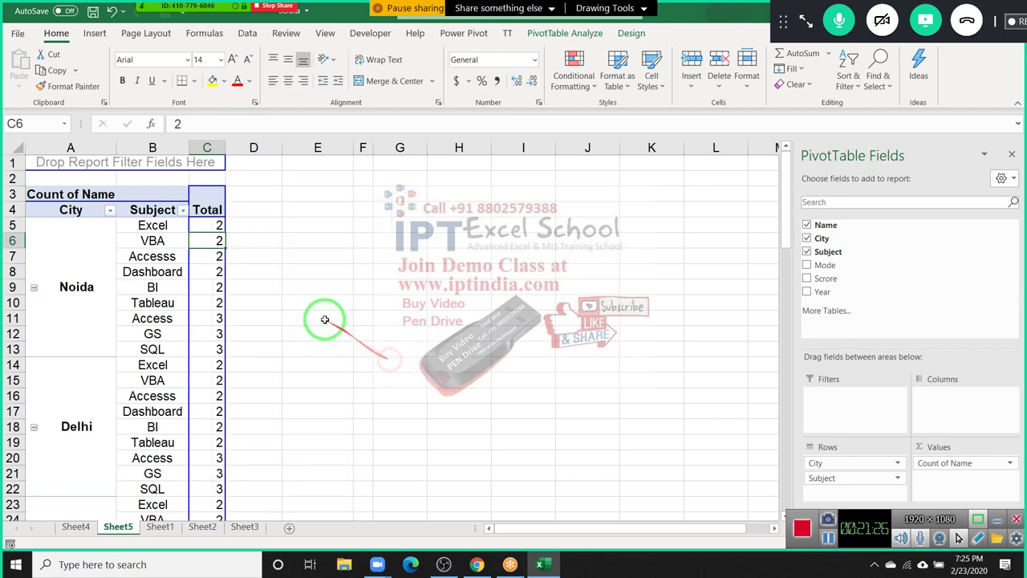
right_click(222, 243)
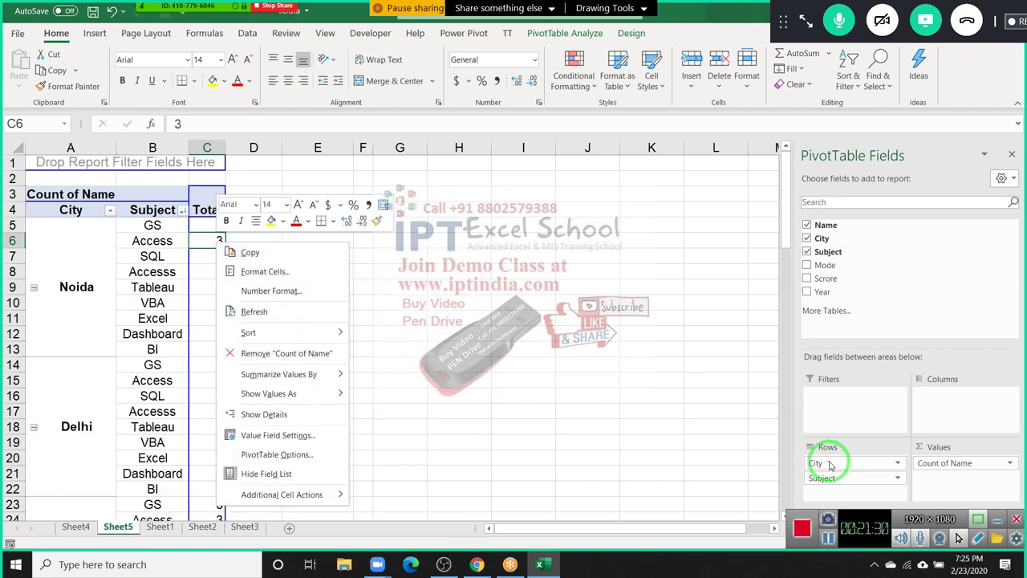
Step: Remove City from the rows and sort subject counts ascending, from BI 16 to Access 24
drag(831, 465, 851, 313)
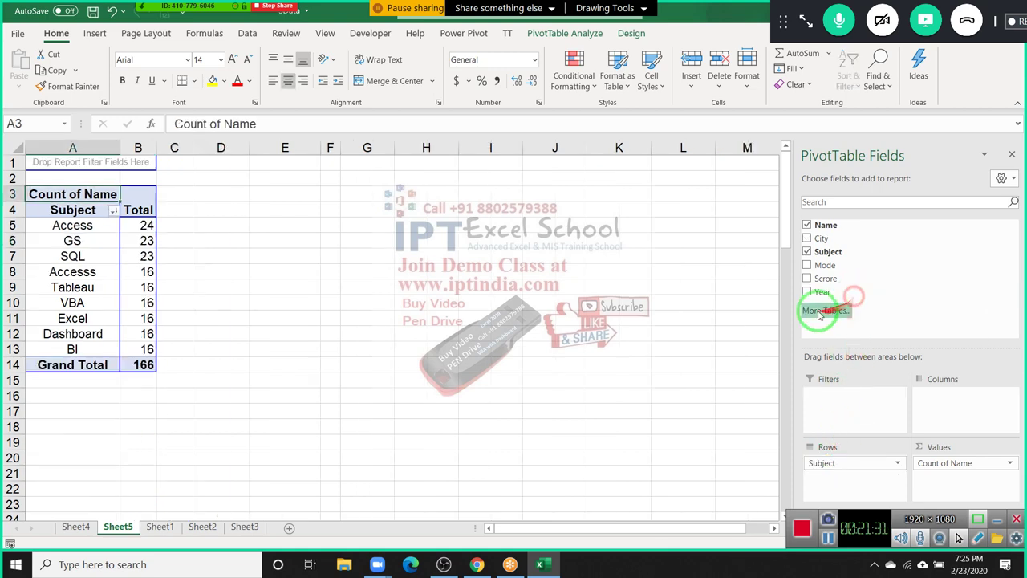
right_click(137, 238)
mouse_move(257, 327)
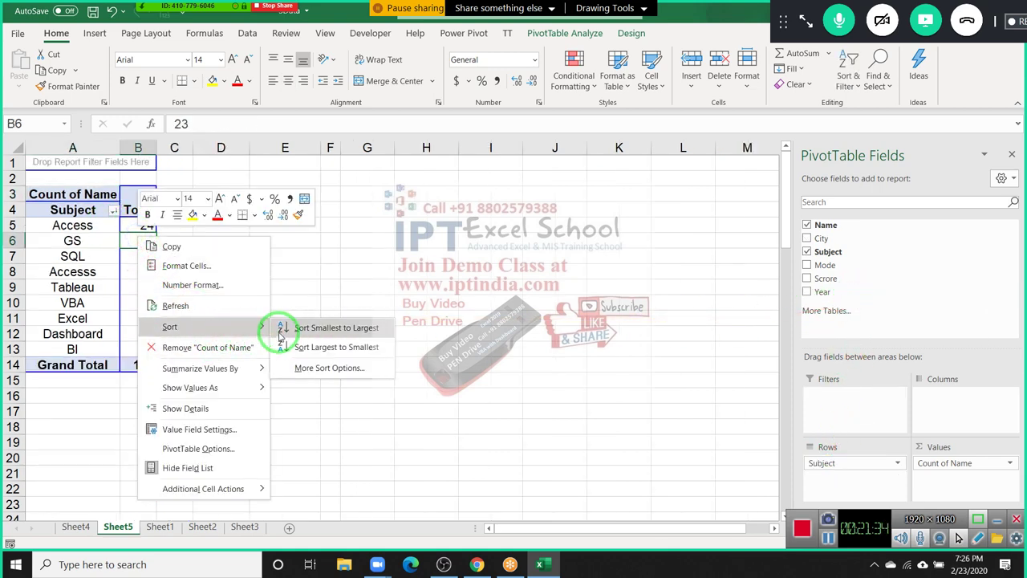
click(302, 330)
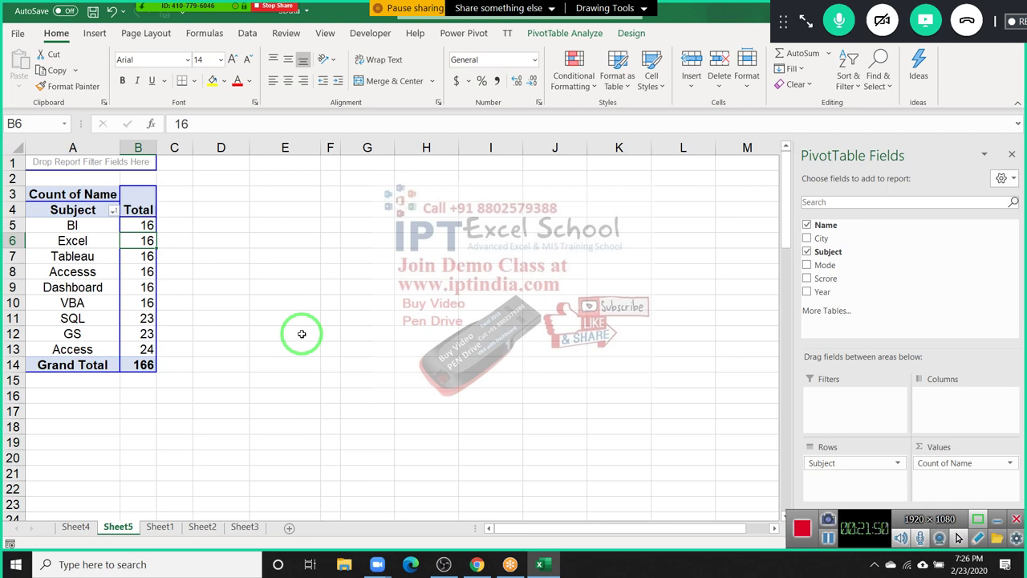
drag(307, 341, 122, 298)
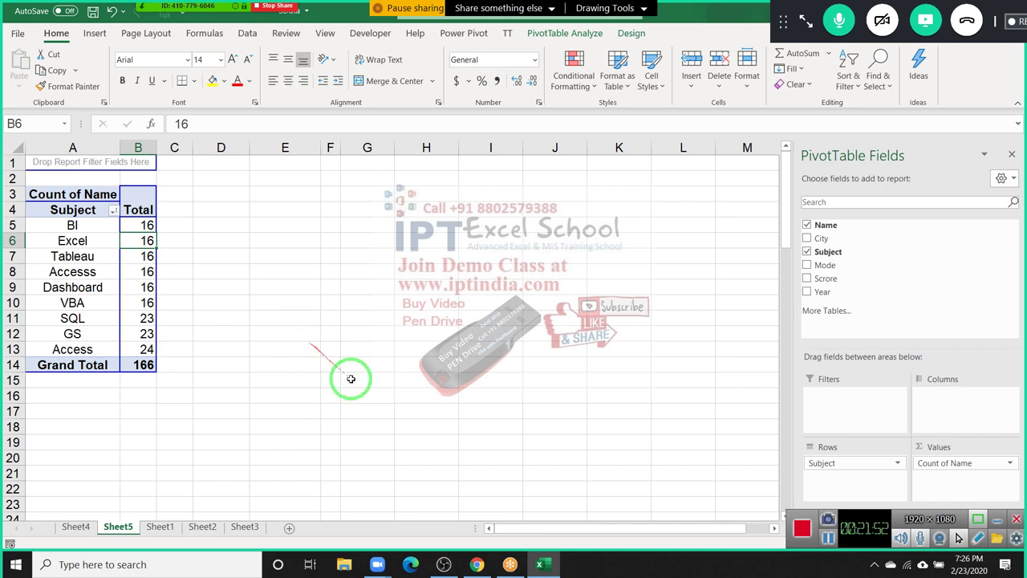
click(140, 289)
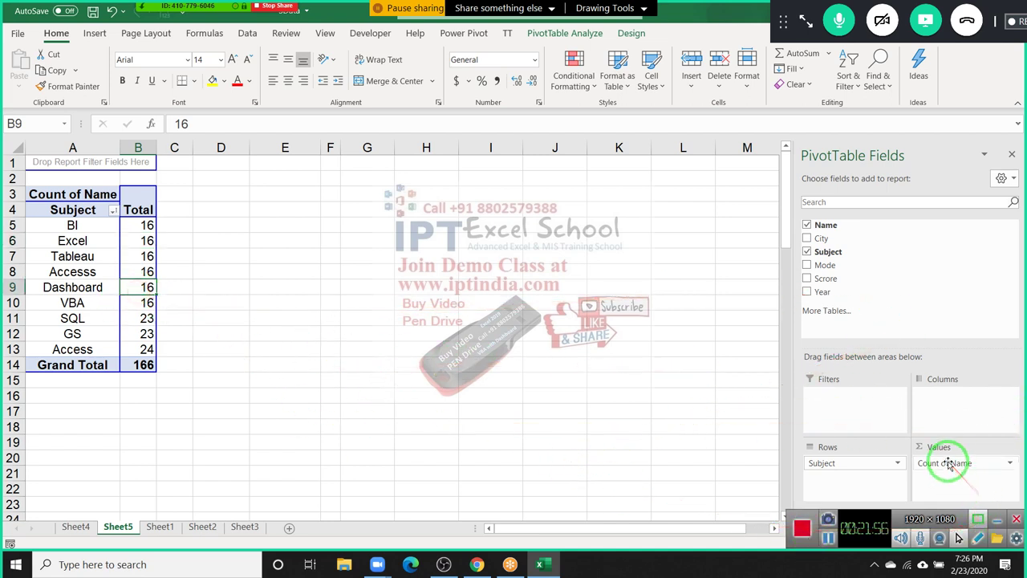
Step: Nest City back under Subject and sort cities within each subject smallest first
drag(944, 459, 935, 372)
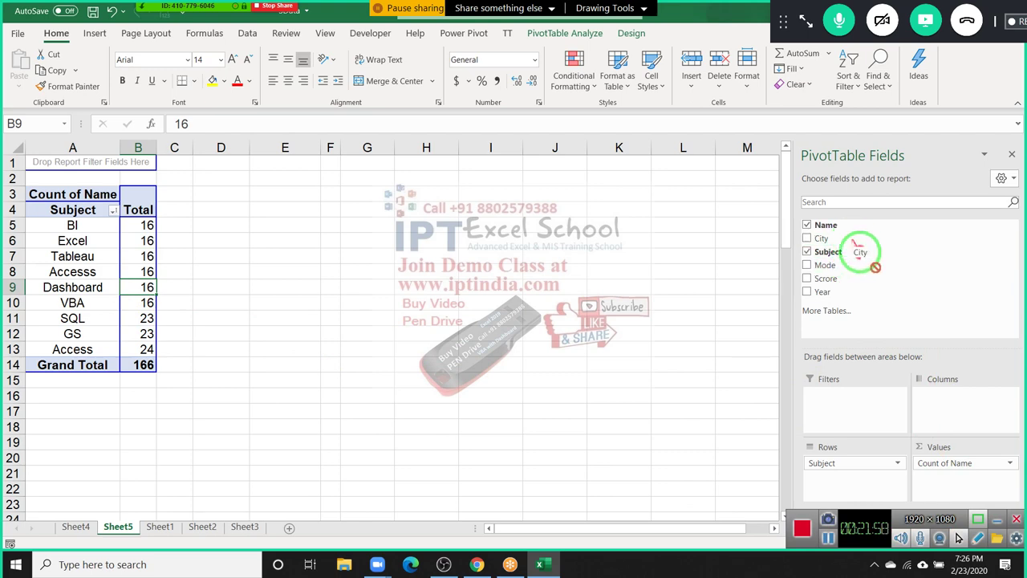
drag(855, 241, 859, 490)
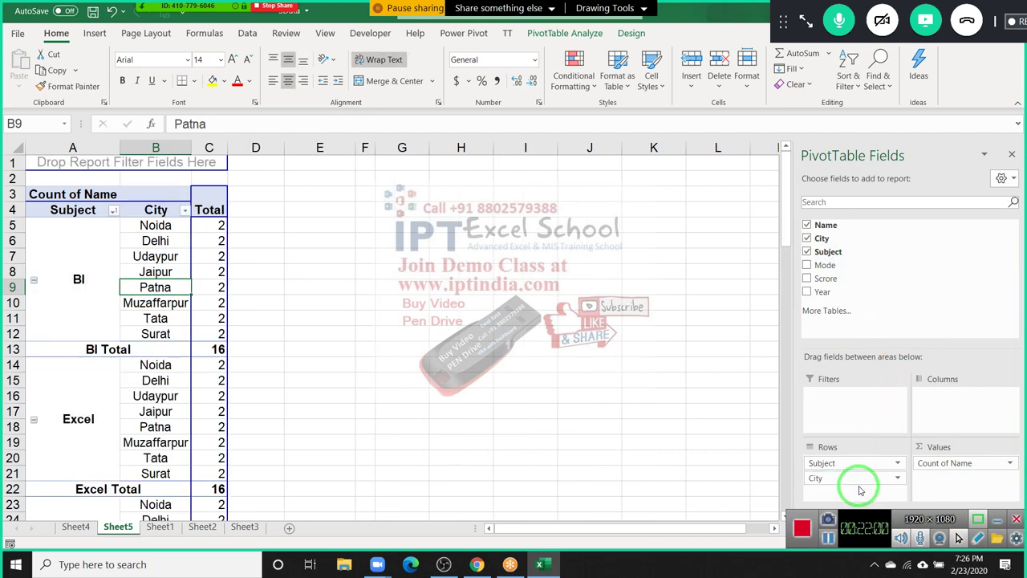
click(171, 241)
right_click(218, 228)
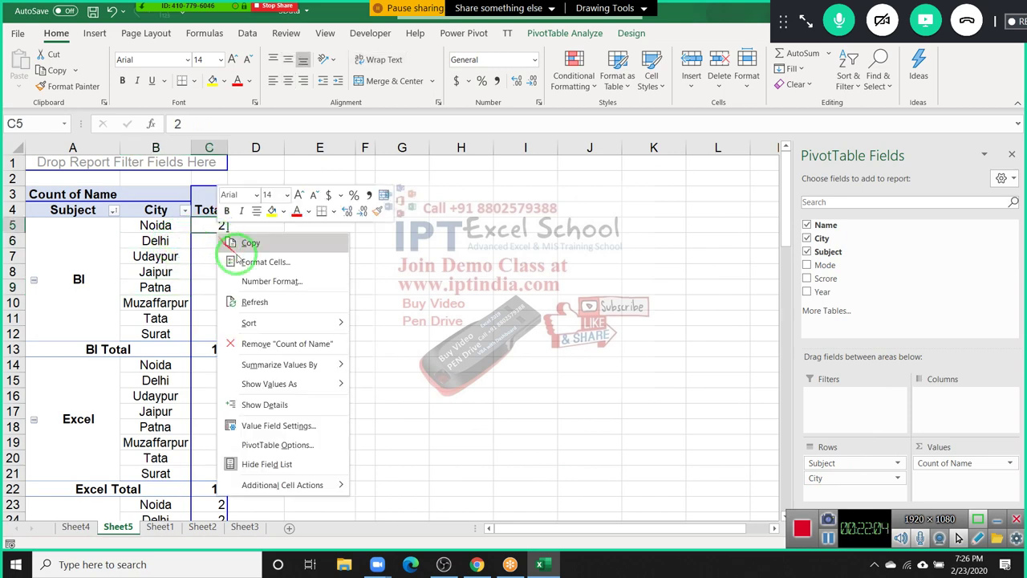
mouse_move(311, 323)
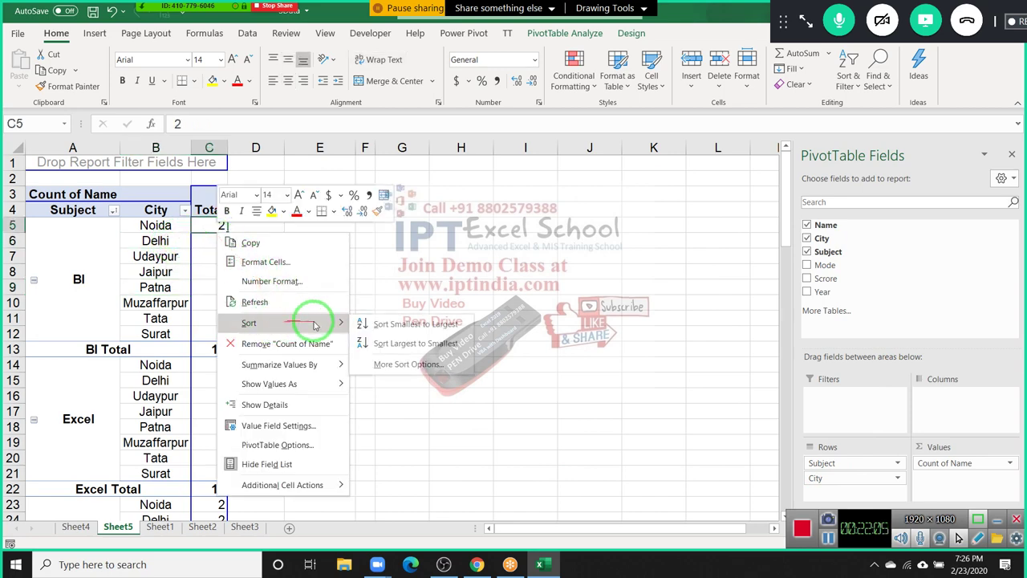
click(415, 323)
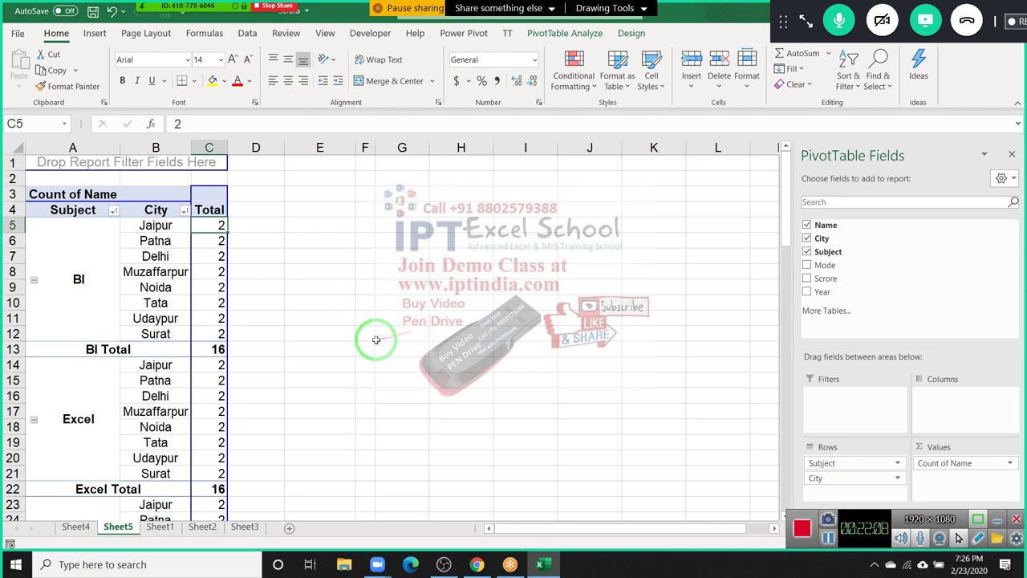
Step: Sort the subject groups by their totals, smallest first
click(84, 289)
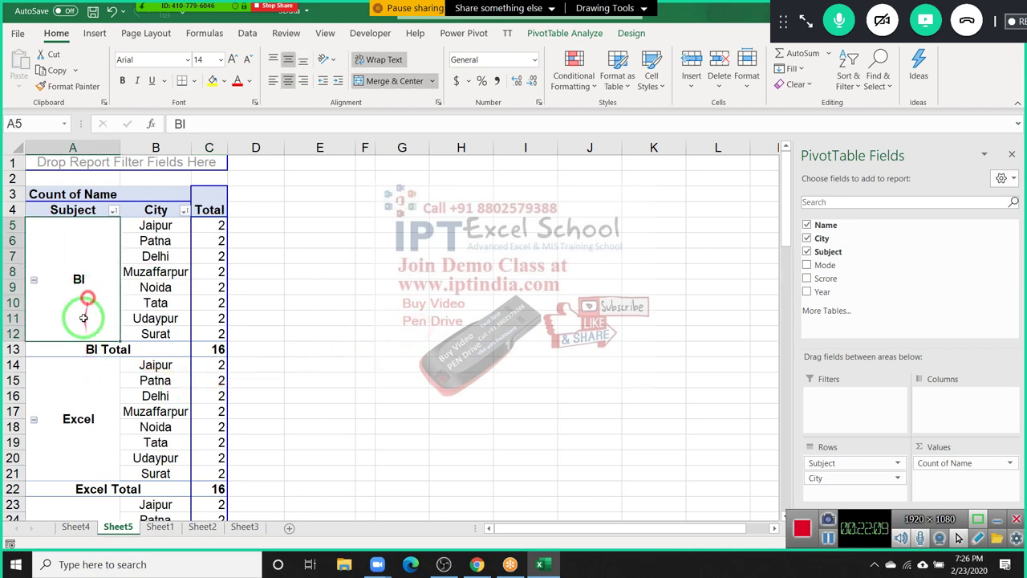
click(75, 424)
scroll(77, 476, down, 2)
scroll(76, 477, up, 2)
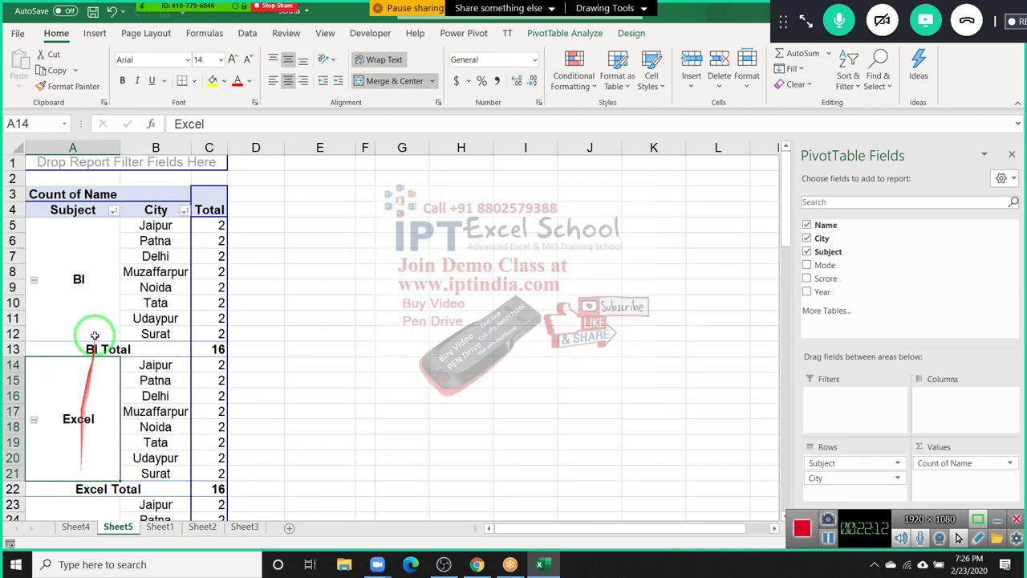
click(106, 262)
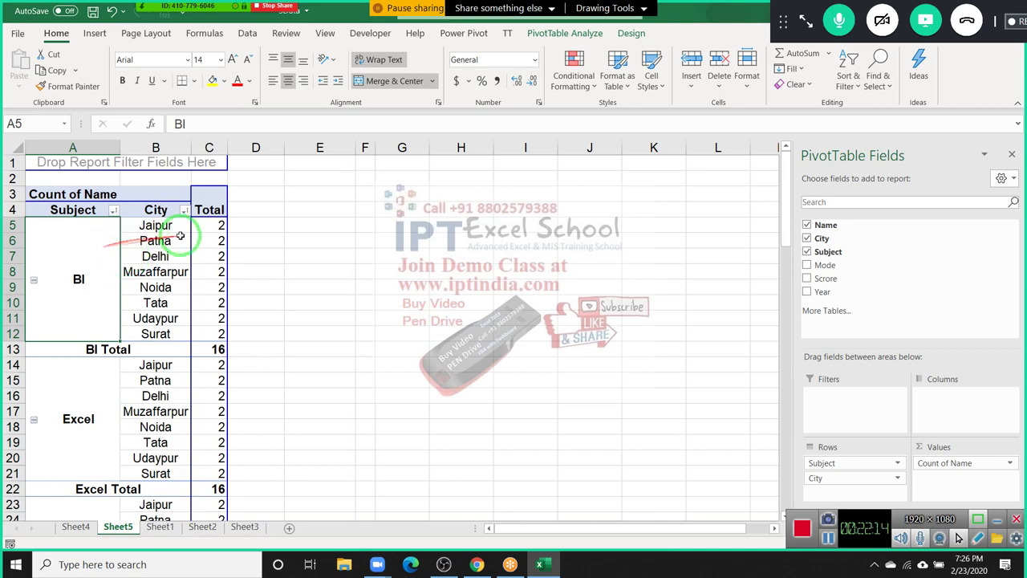
right_click(219, 347)
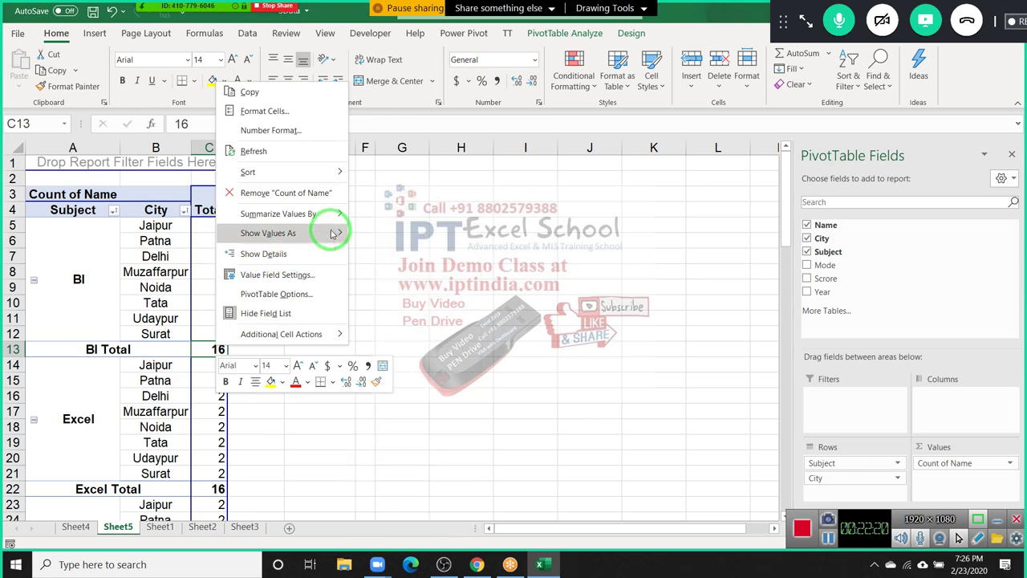
mouse_move(330, 175)
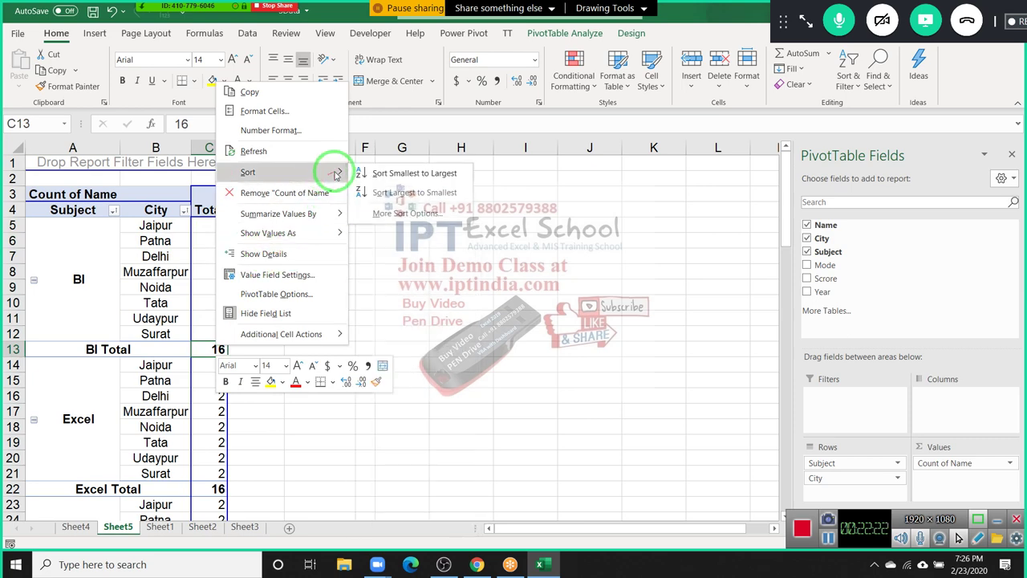
click(365, 175)
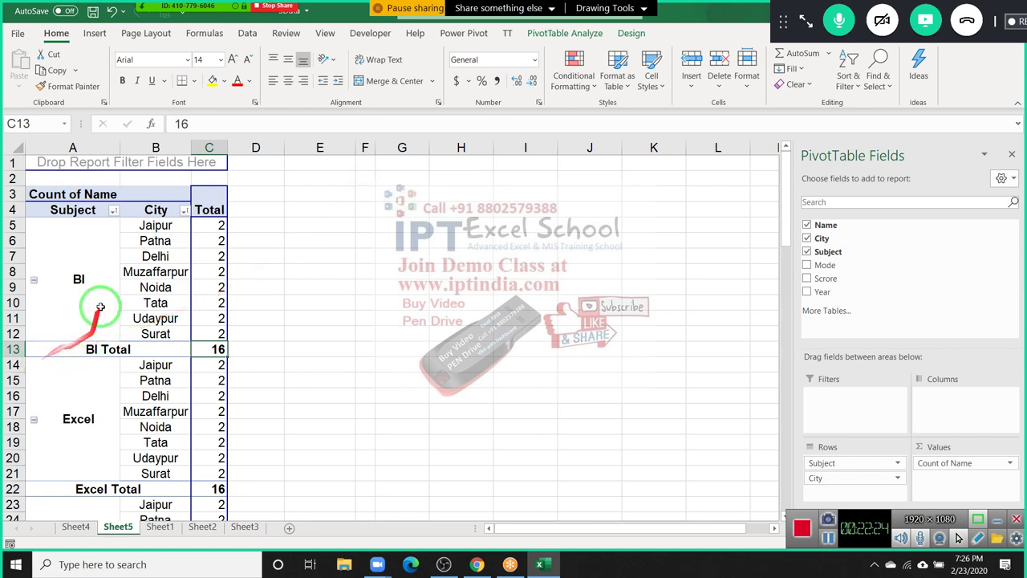
Step: Re-sort subjects largest to smallest, with Access 24 then GS 23, and select Access's cities
scroll(238, 392, down, 3)
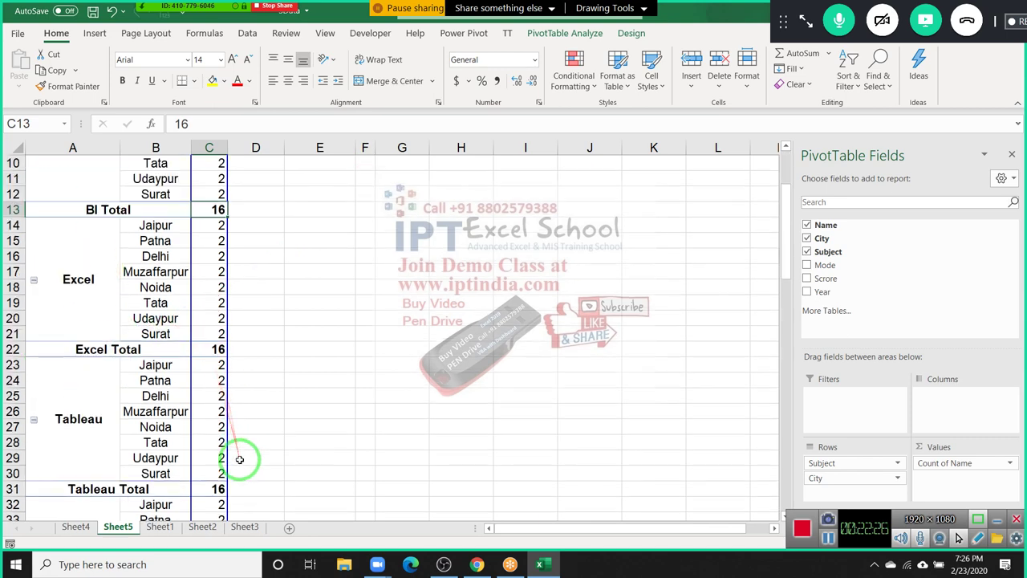
scroll(239, 461, down, 4)
scroll(241, 459, down, 4)
scroll(241, 460, down, 7)
scroll(240, 458, down, 1)
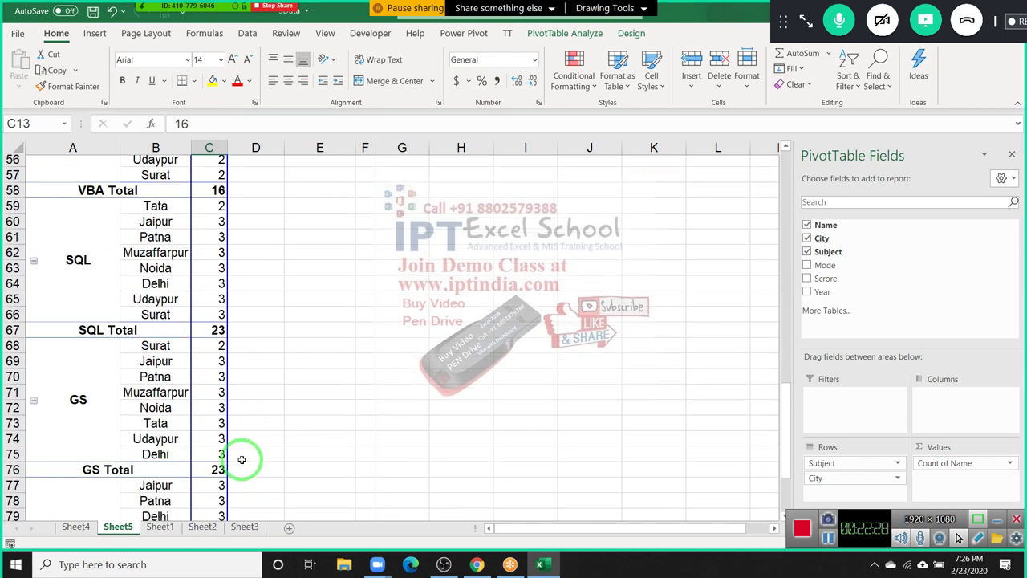
scroll(240, 459, down, 3)
scroll(253, 427, up, 14)
scroll(254, 427, up, 7)
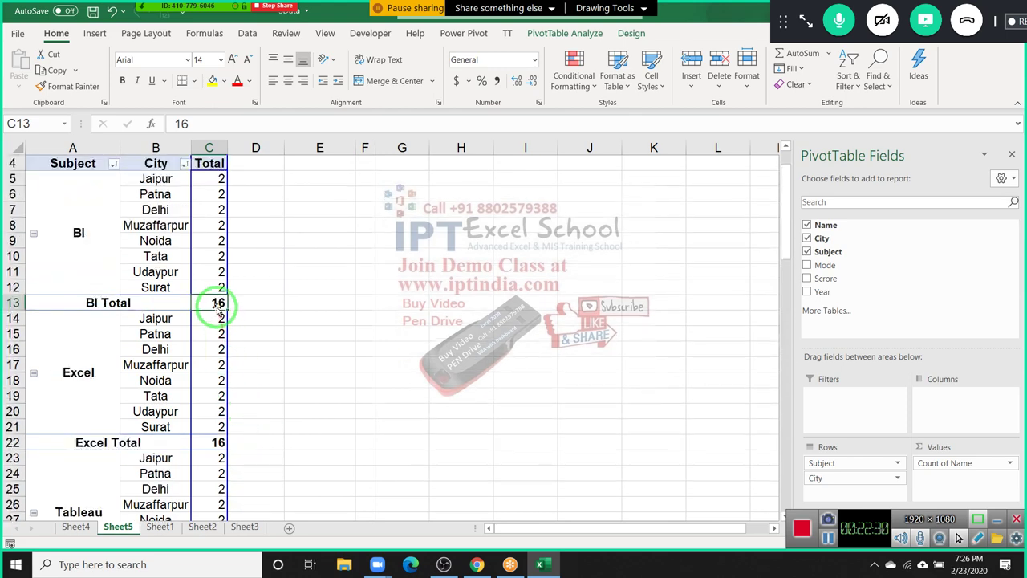
right_click(218, 303)
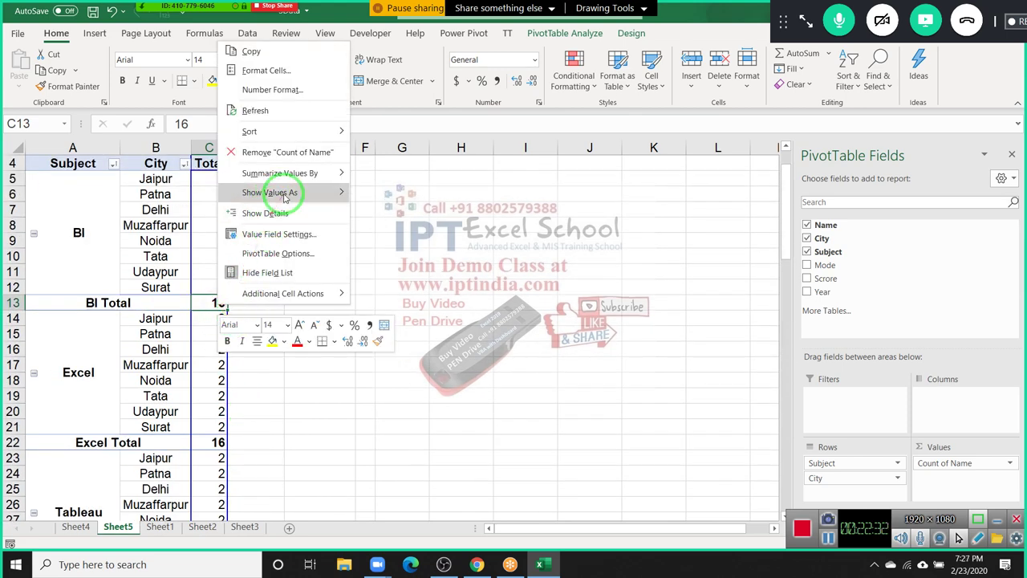
mouse_move(277, 192)
mouse_move(298, 130)
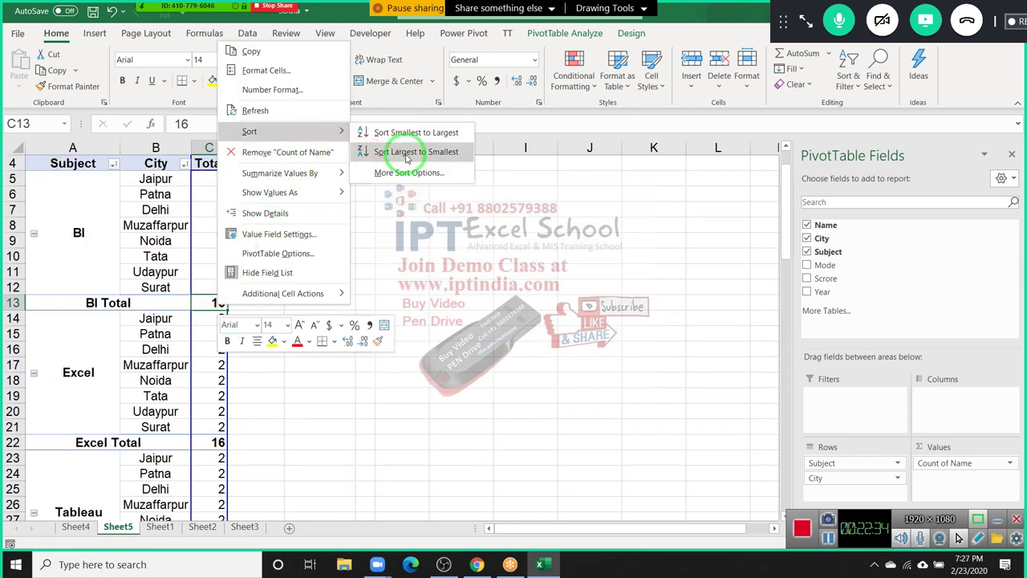
click(397, 154)
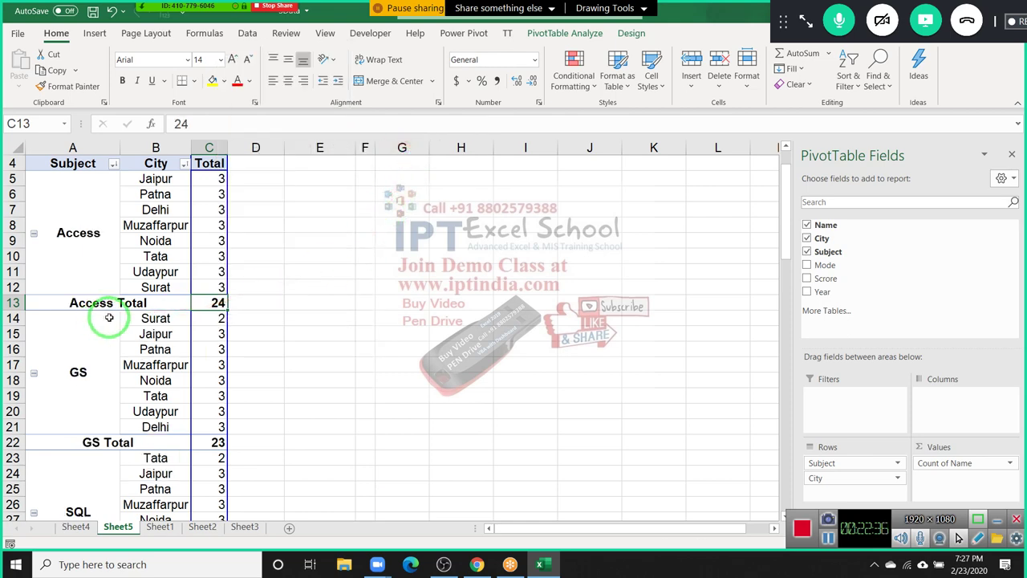
drag(157, 178, 171, 283)
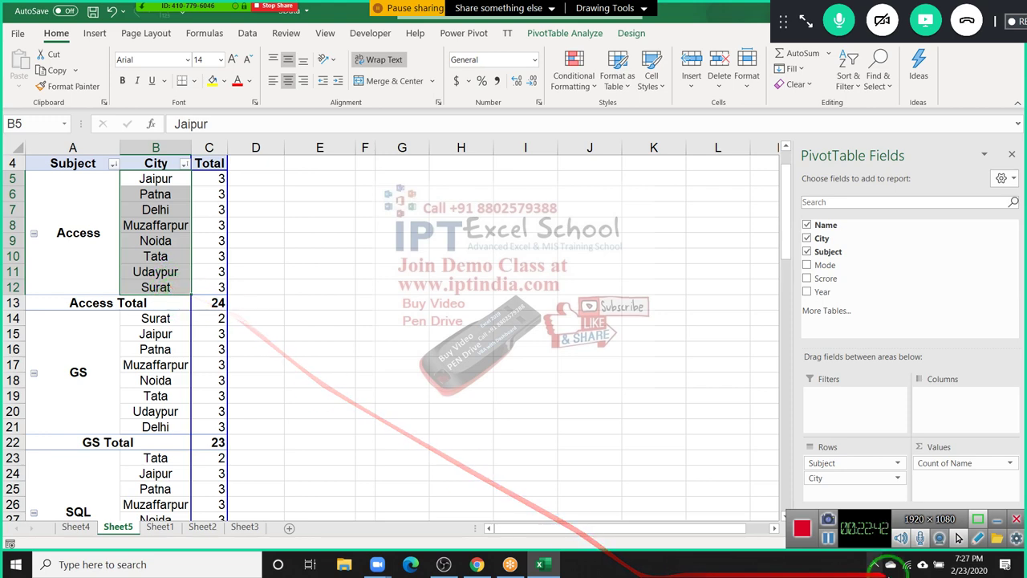
mouse_move(826, 478)
mouse_down()
mouse_move(812, 501)
mouse_move(819, 481)
mouse_up()
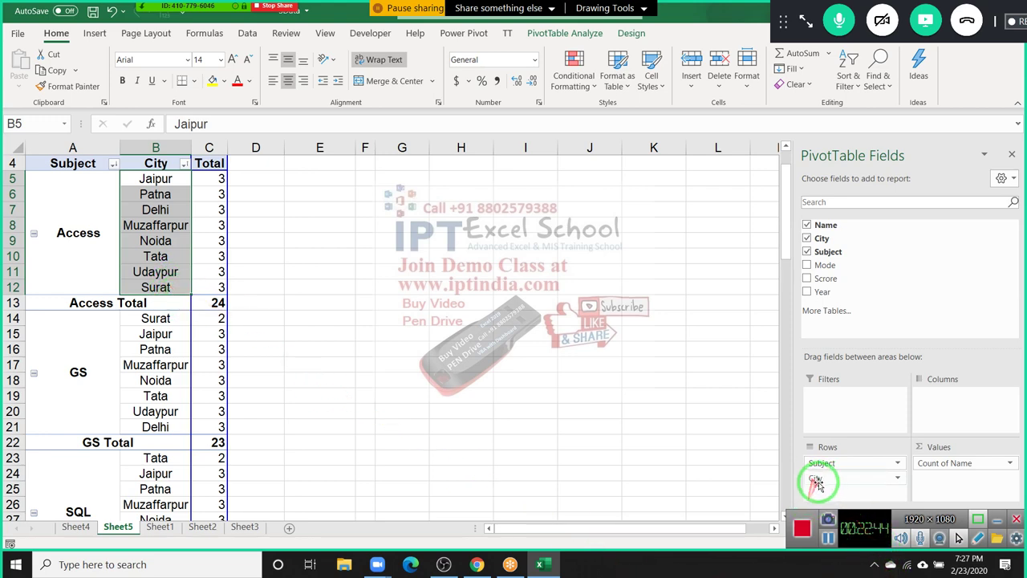
drag(852, 265, 946, 401)
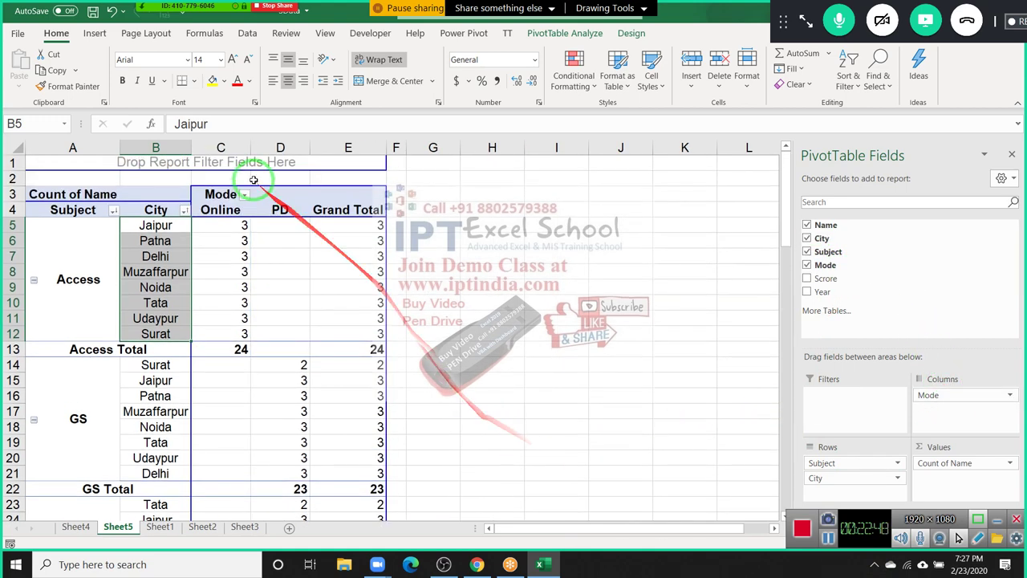
right_click(224, 209)
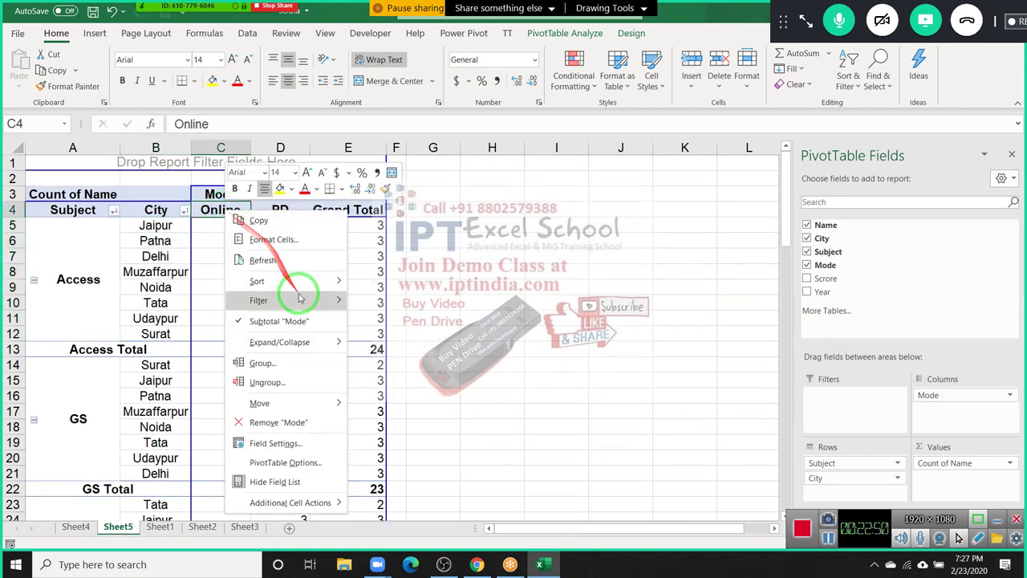
mouse_move(341, 282)
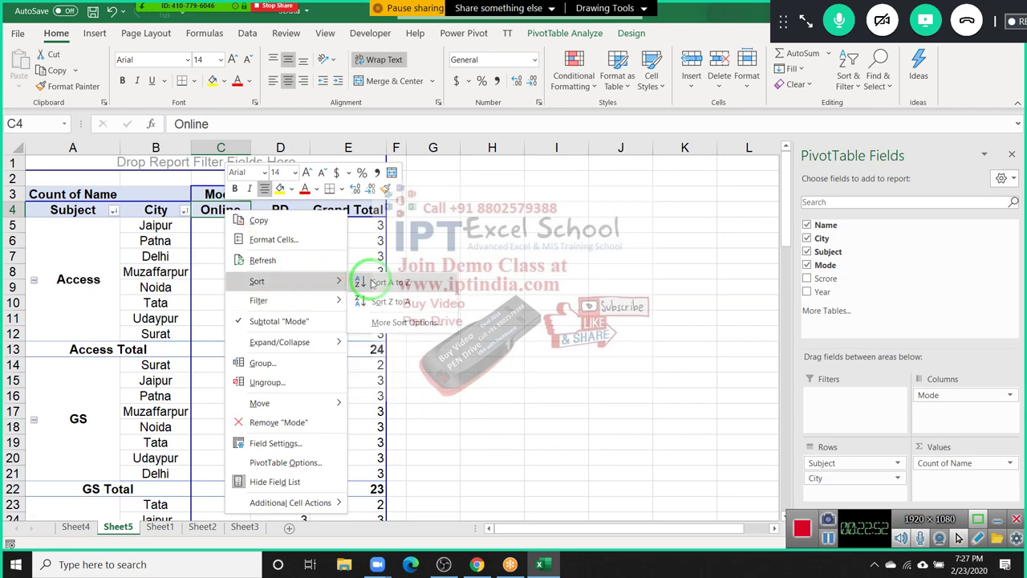
click(374, 282)
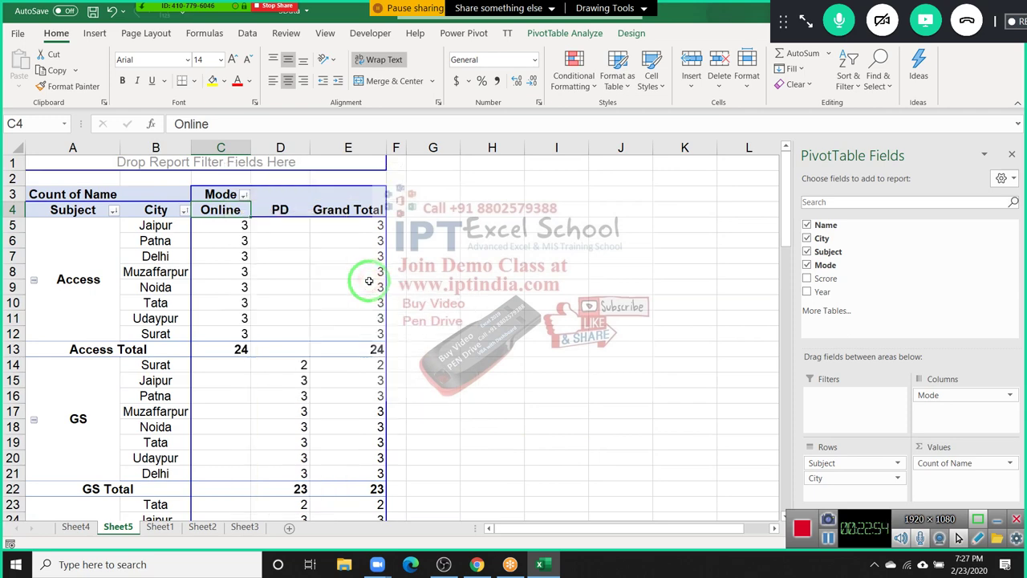
right_click(223, 212)
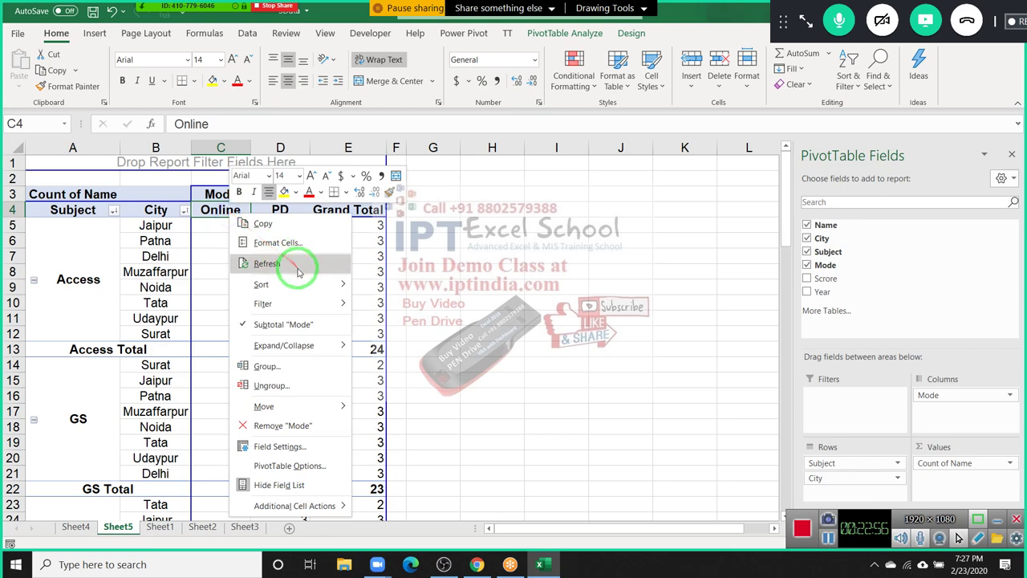
mouse_move(329, 284)
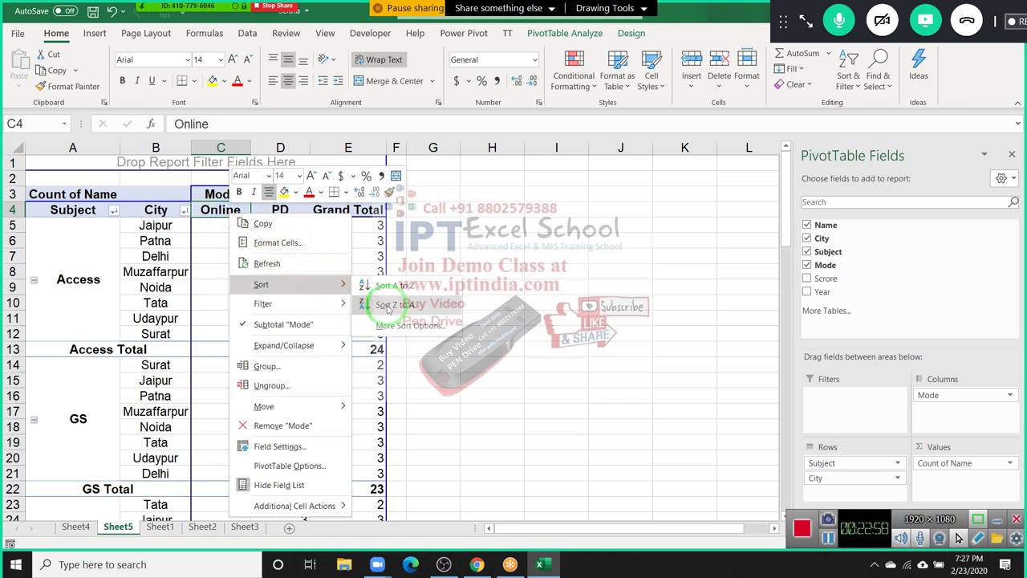
click(385, 303)
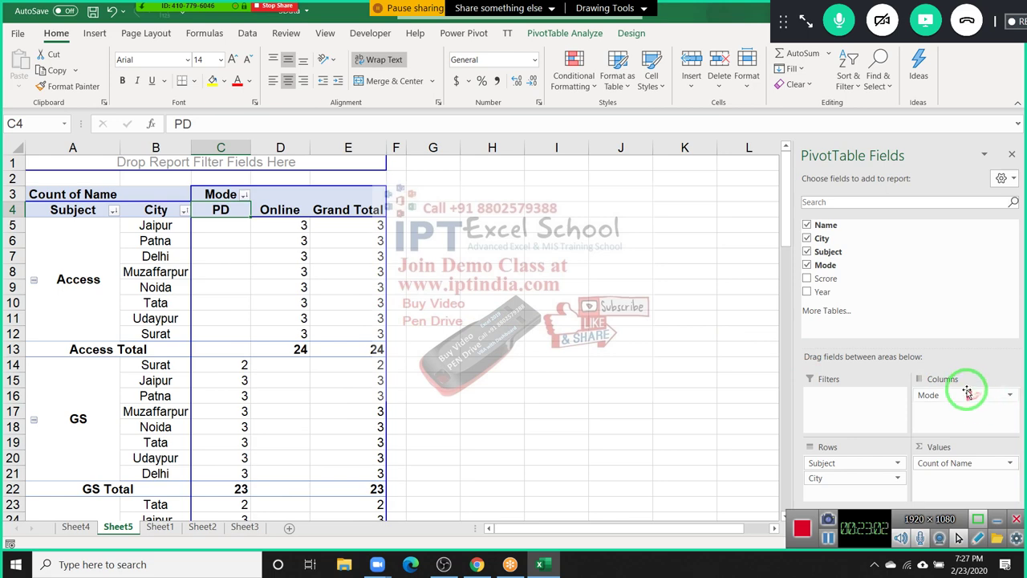
mouse_move(971, 404)
mouse_down()
mouse_move(969, 334)
mouse_move(953, 326)
mouse_up()
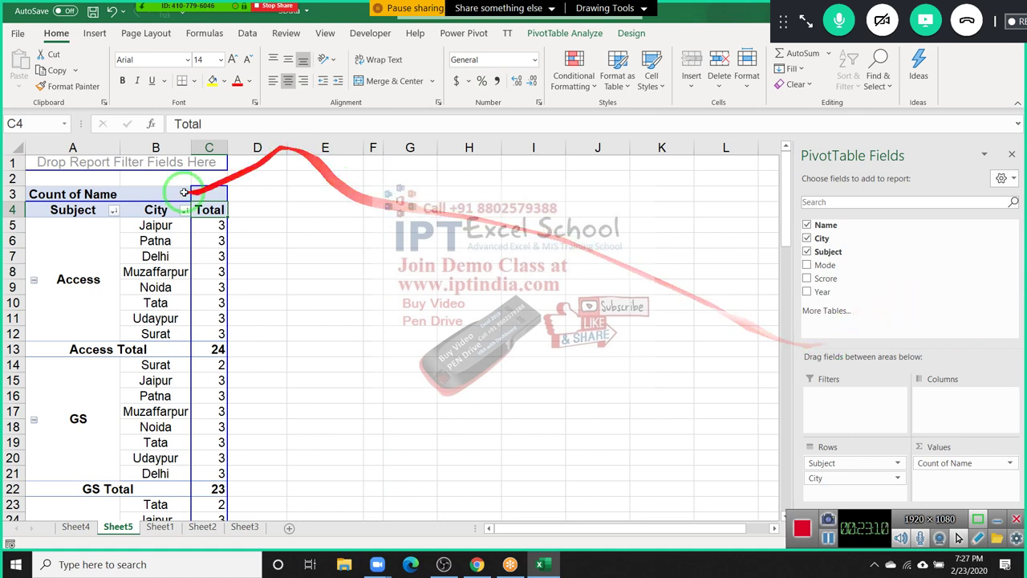
click(160, 224)
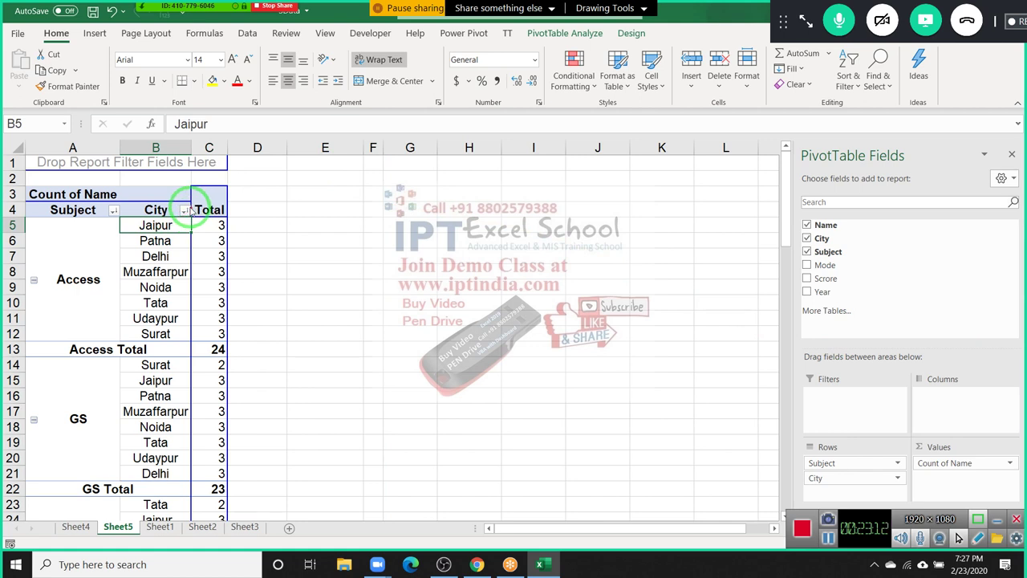
click(185, 208)
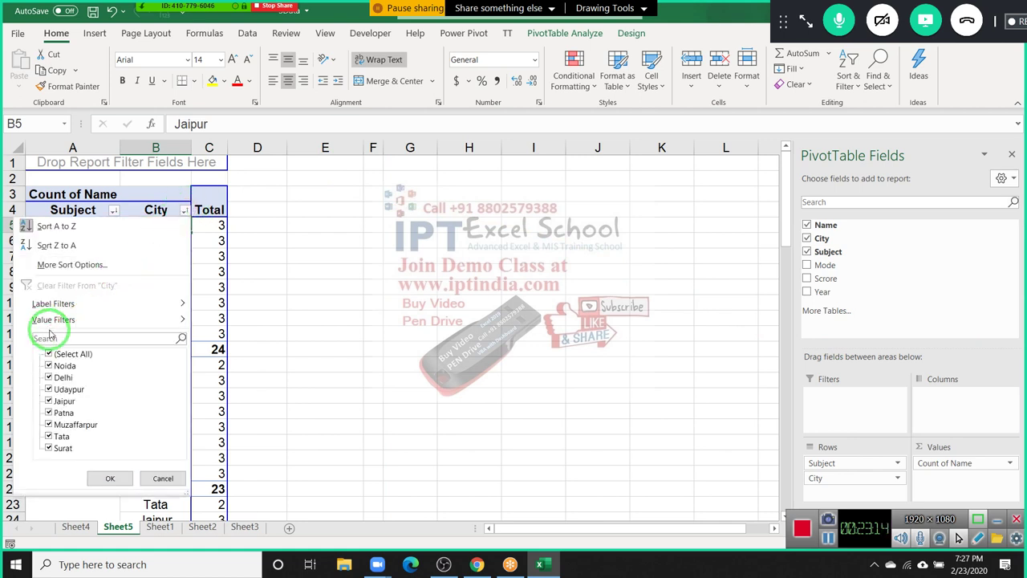
mouse_move(80, 304)
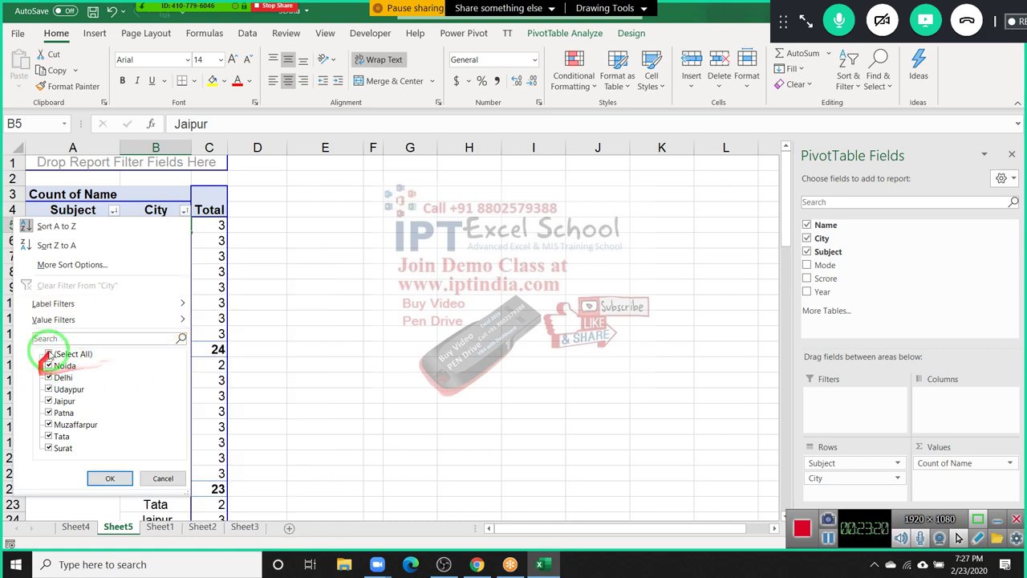
click(48, 400)
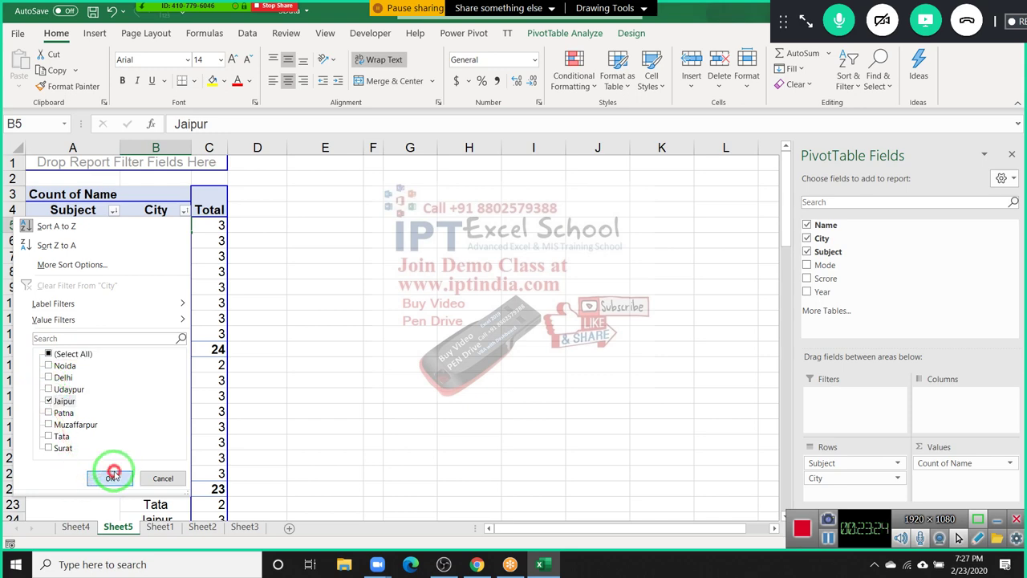
click(109, 479)
scroll(190, 317, down, 4)
scroll(191, 329, up, 4)
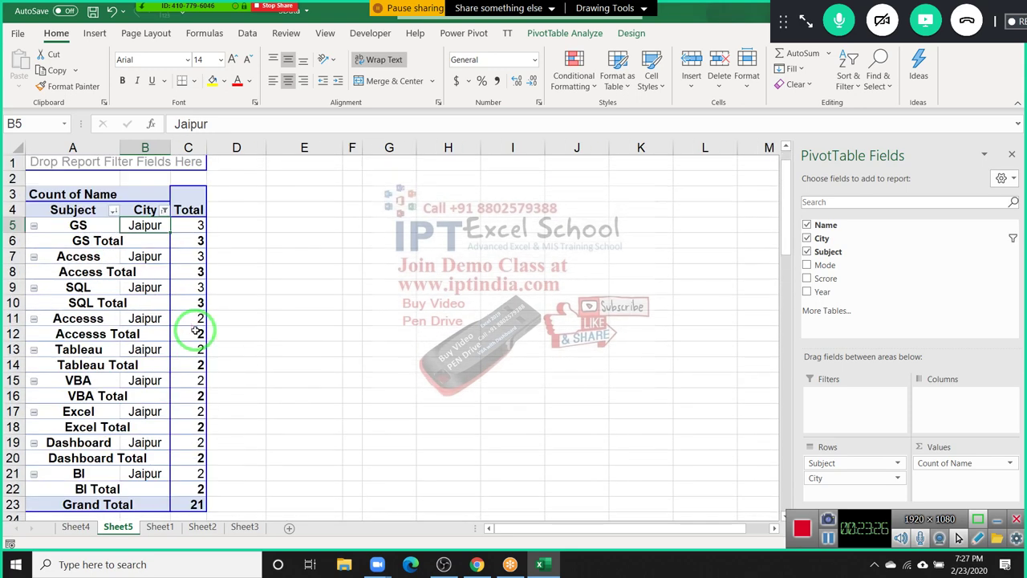
mouse_move(195, 342)
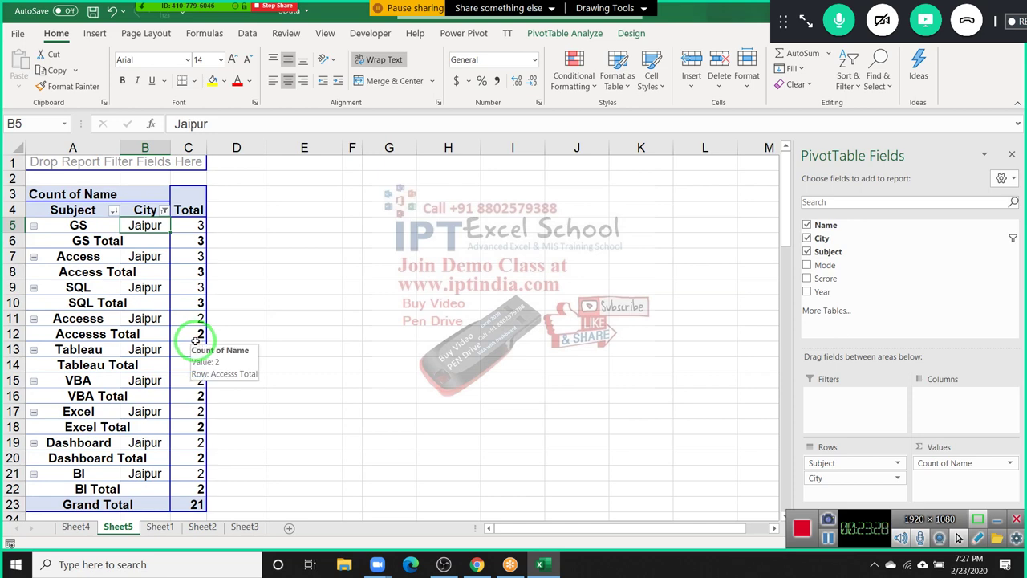
key(ctrl+z)
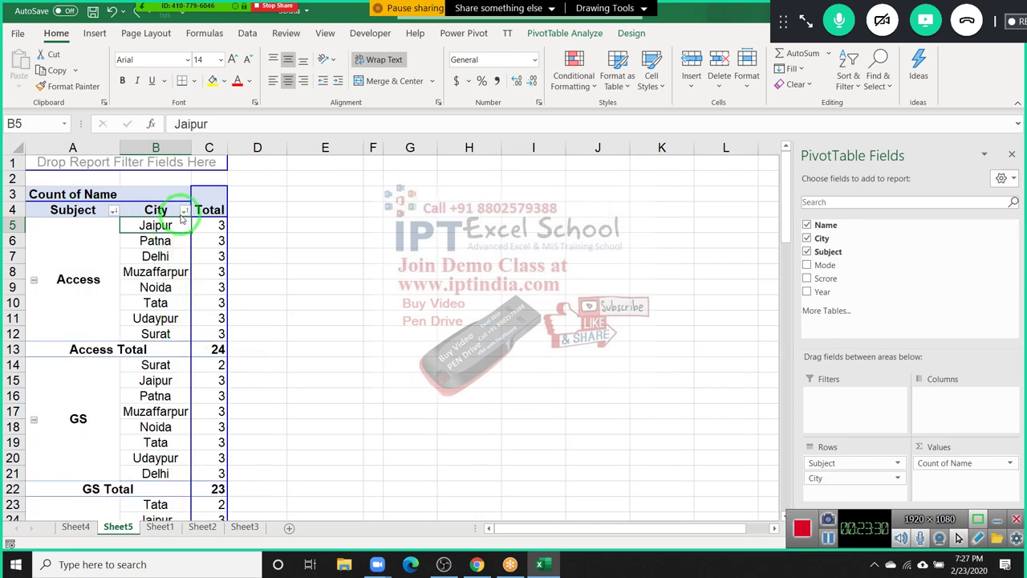
Step: Apply a Top 10 value filter on City showing the top 3 by Count of Name
click(182, 211)
mouse_move(140, 321)
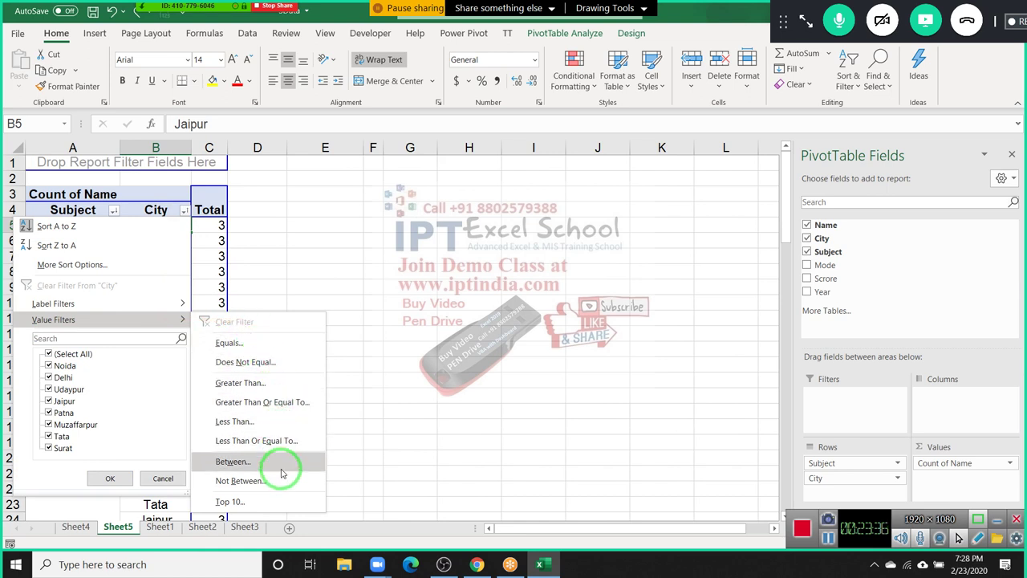
click(274, 502)
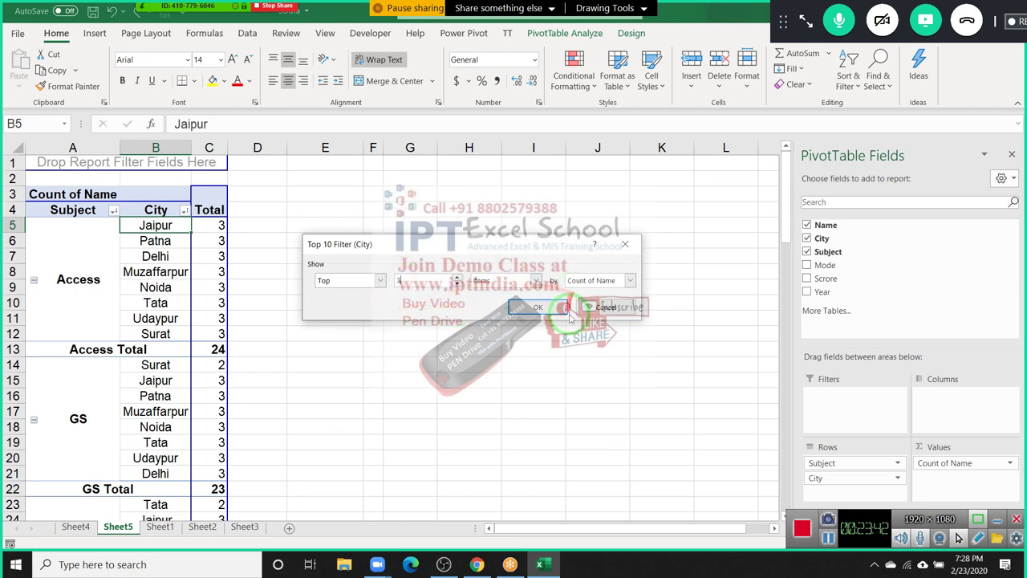
click(546, 310)
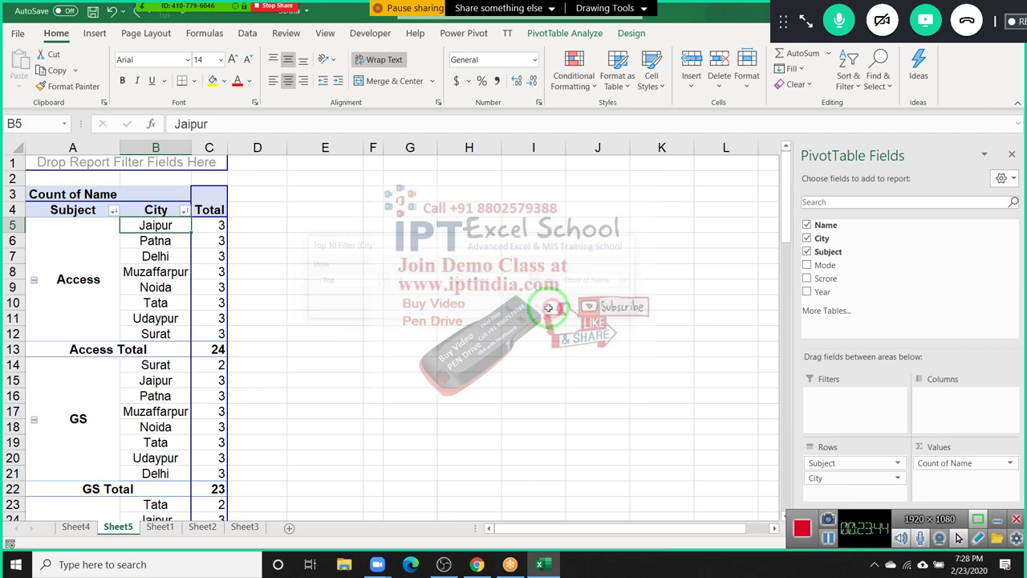
scroll(209, 324, down, 1)
scroll(207, 321, up, 2)
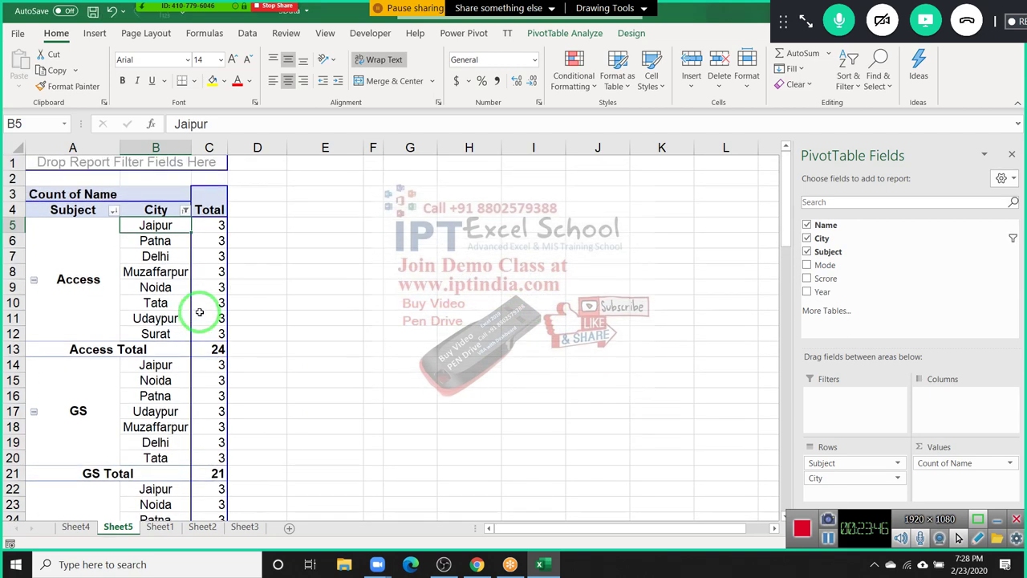
scroll(205, 320, down, 2)
scroll(203, 320, down, 2)
scroll(203, 320, down, 1)
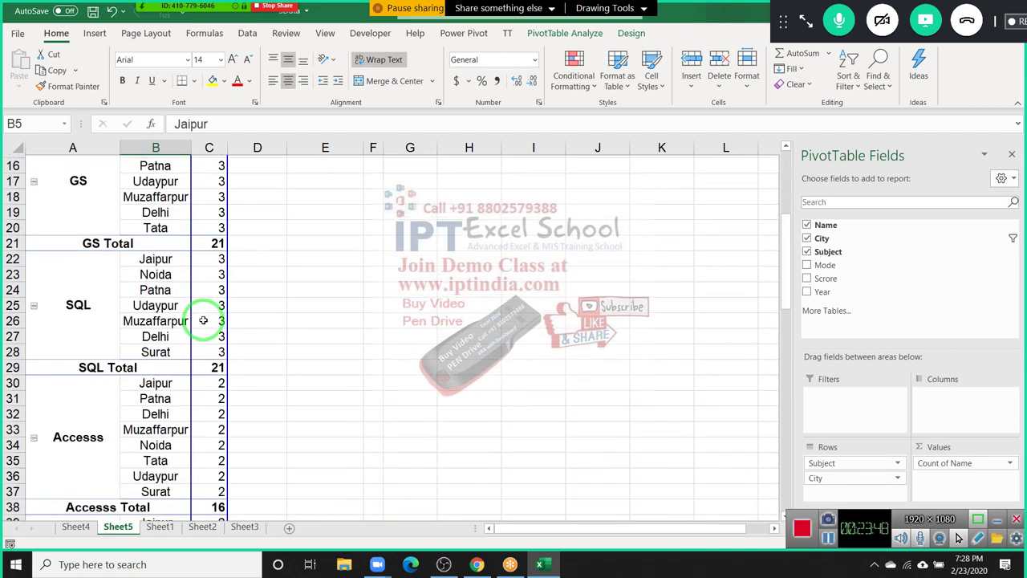
scroll(203, 321, up, 1)
scroll(203, 321, up, 4)
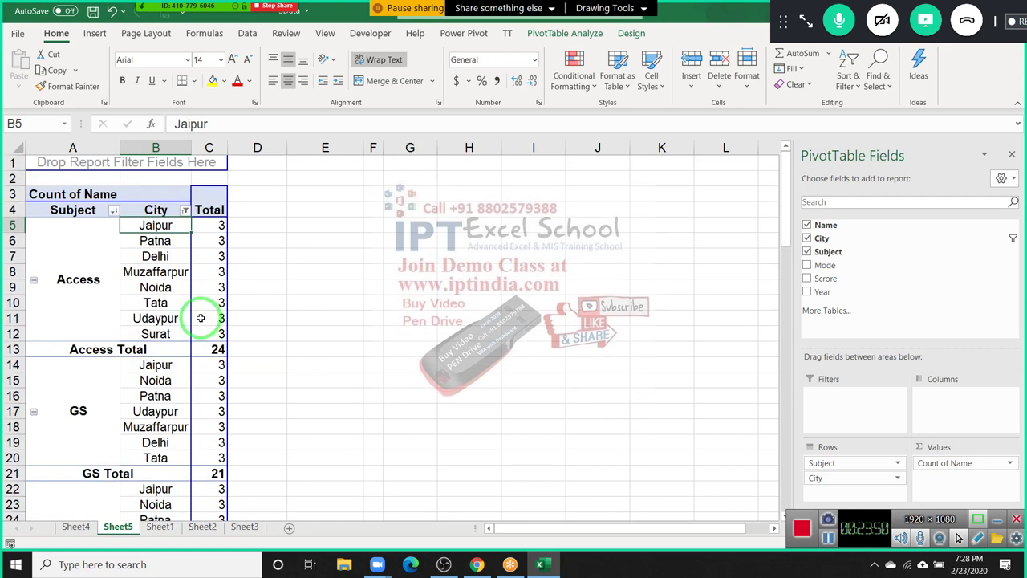
drag(217, 332, 207, 229)
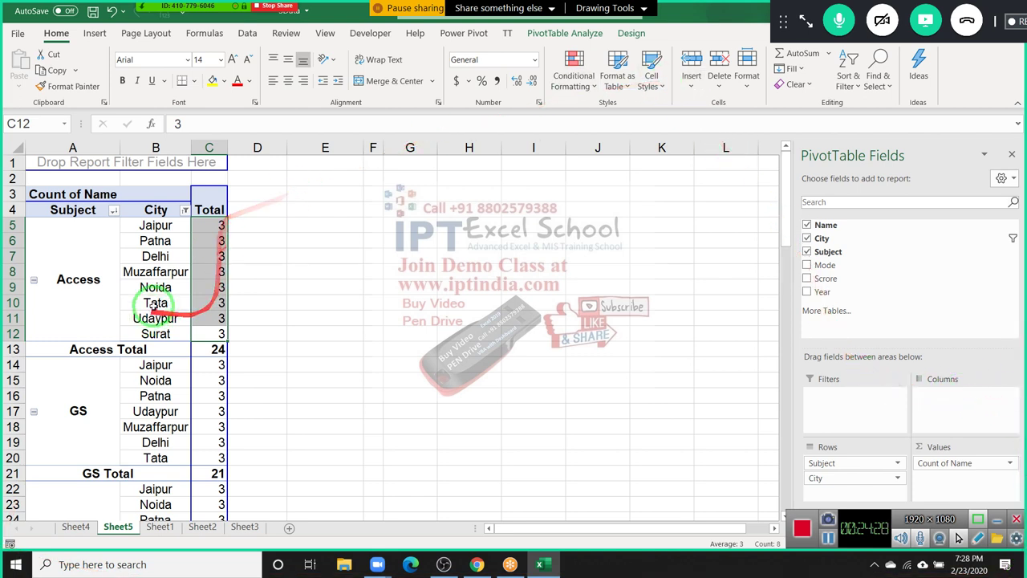
Step: Clear the value filter from City so GS again totals 23
click(185, 209)
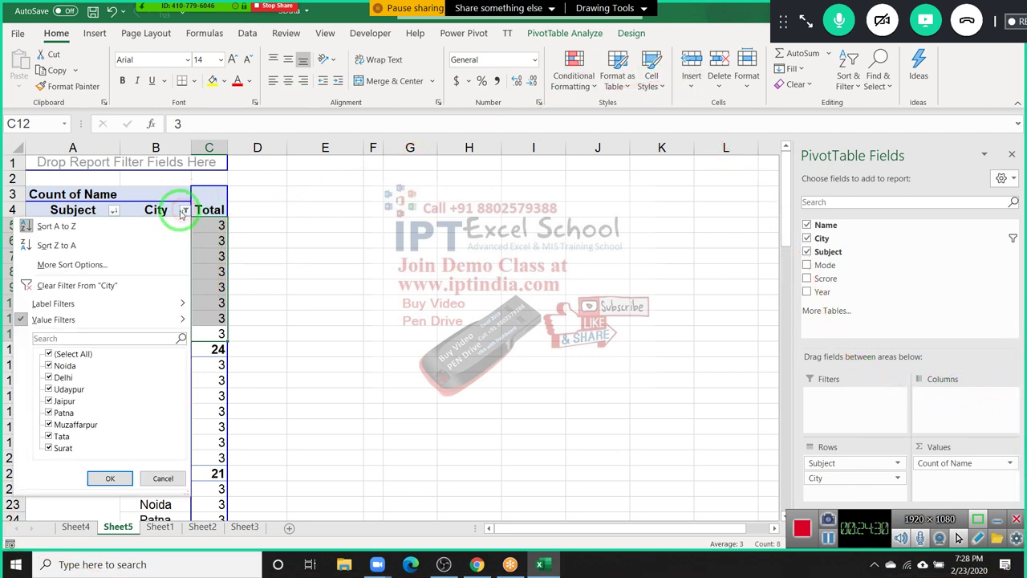
mouse_move(86, 321)
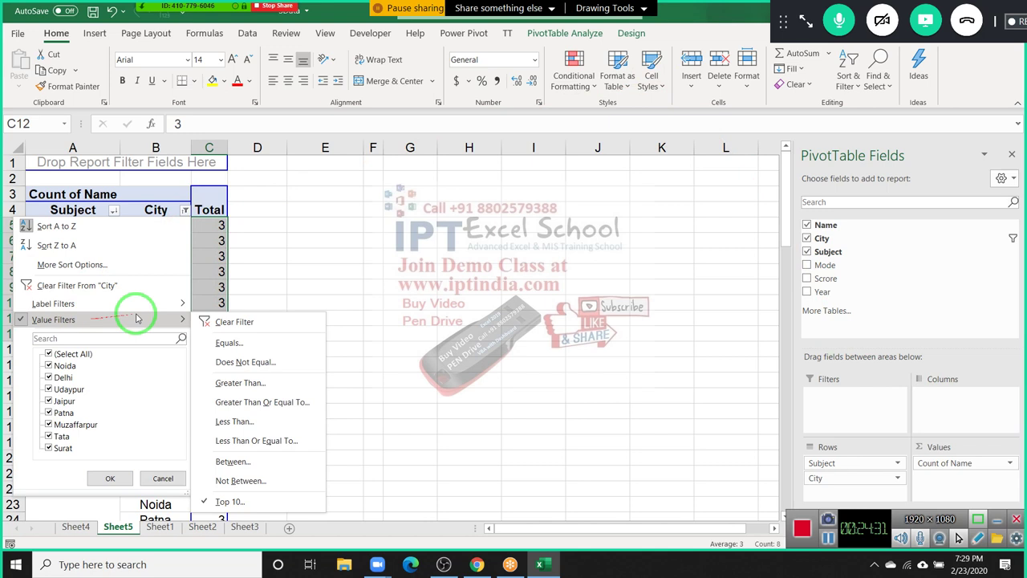
click(224, 322)
click(181, 241)
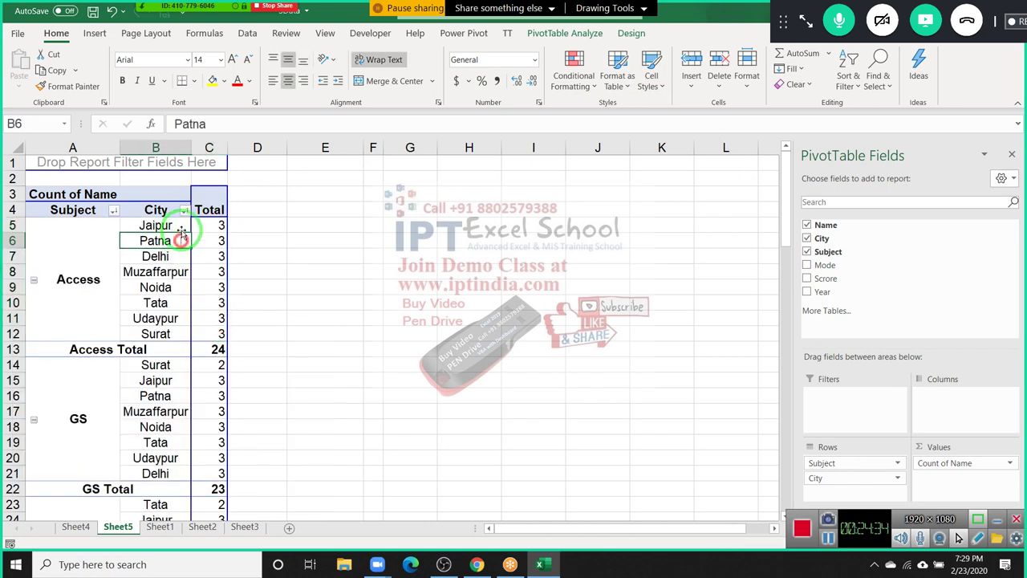
click(199, 254)
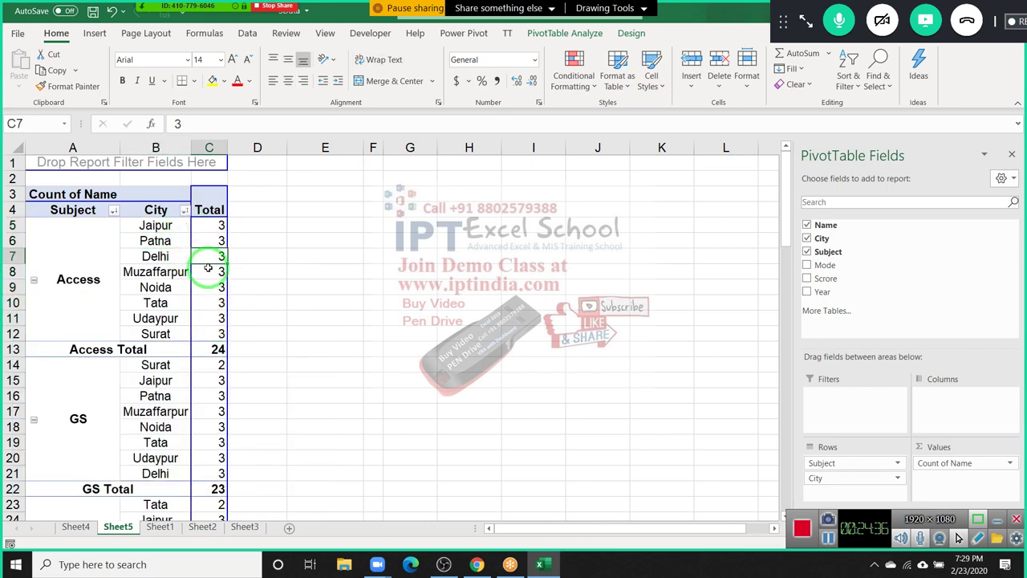
Step: Browse the City filter options, then view the Subject field's filter list
click(185, 210)
mouse_move(138, 303)
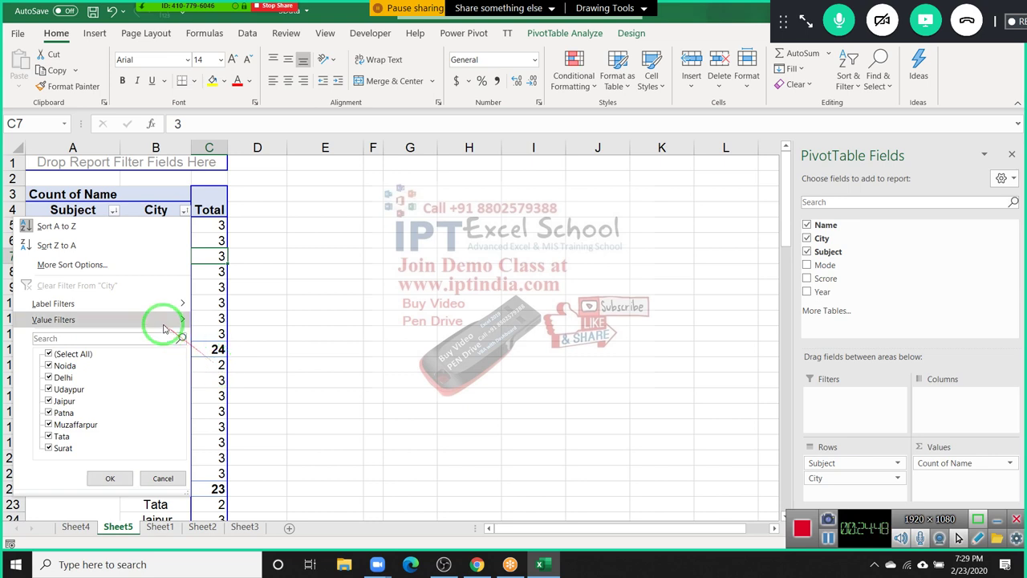
mouse_move(164, 326)
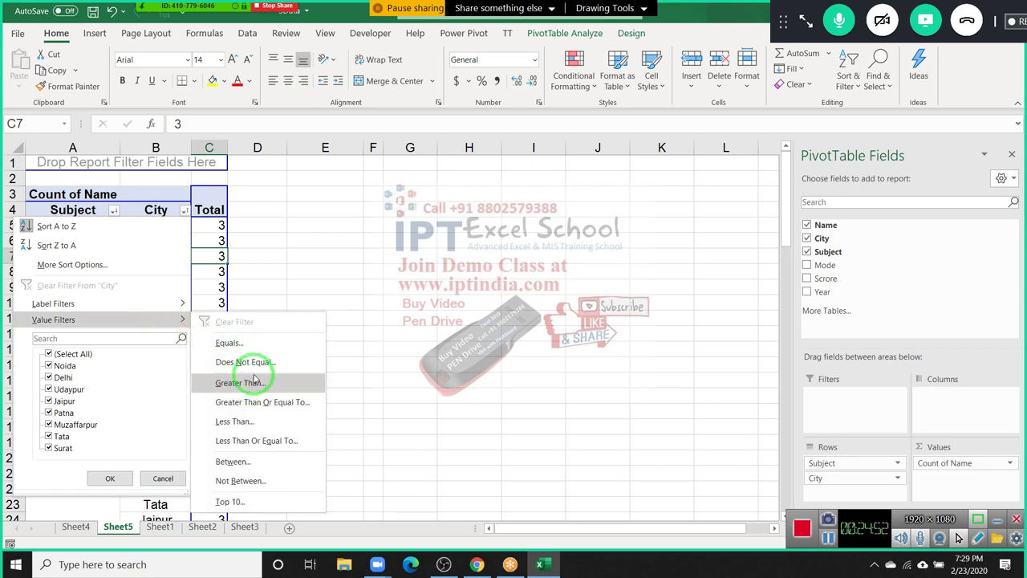
click(245, 279)
click(92, 231)
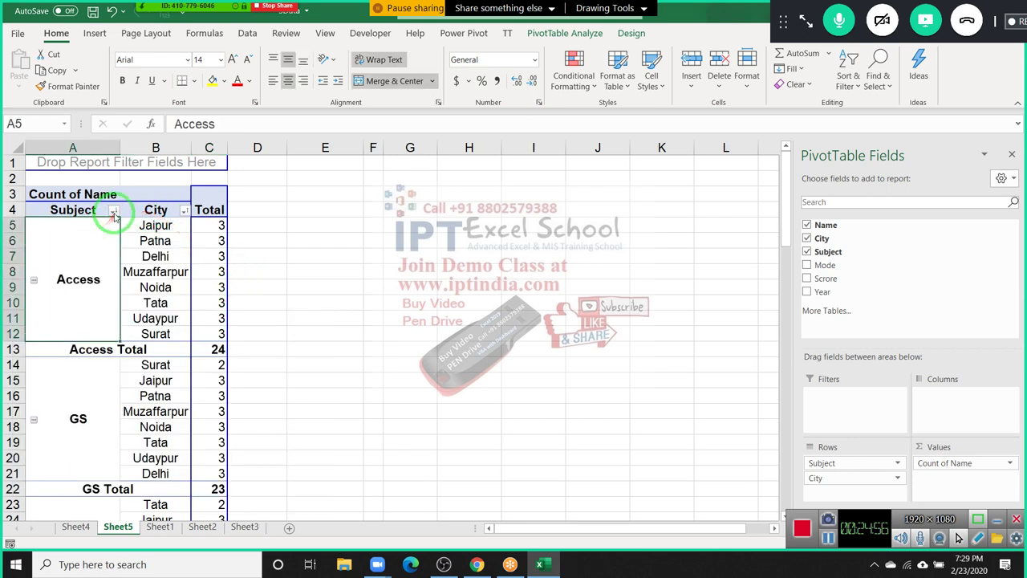
click(114, 212)
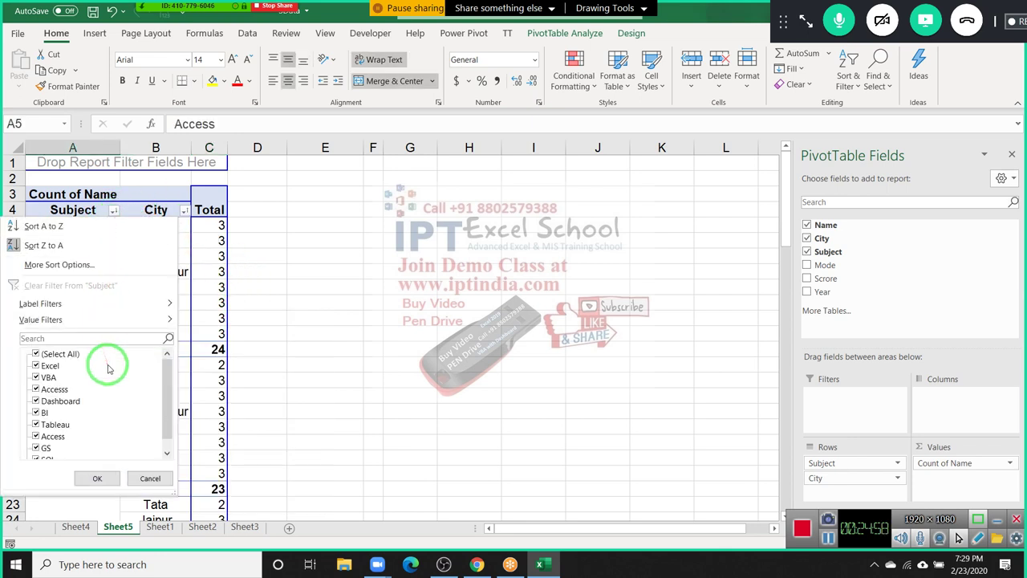
click(199, 305)
Step: Turn off Classic PivotTable layout in the pivot's Display options
right_click(193, 291)
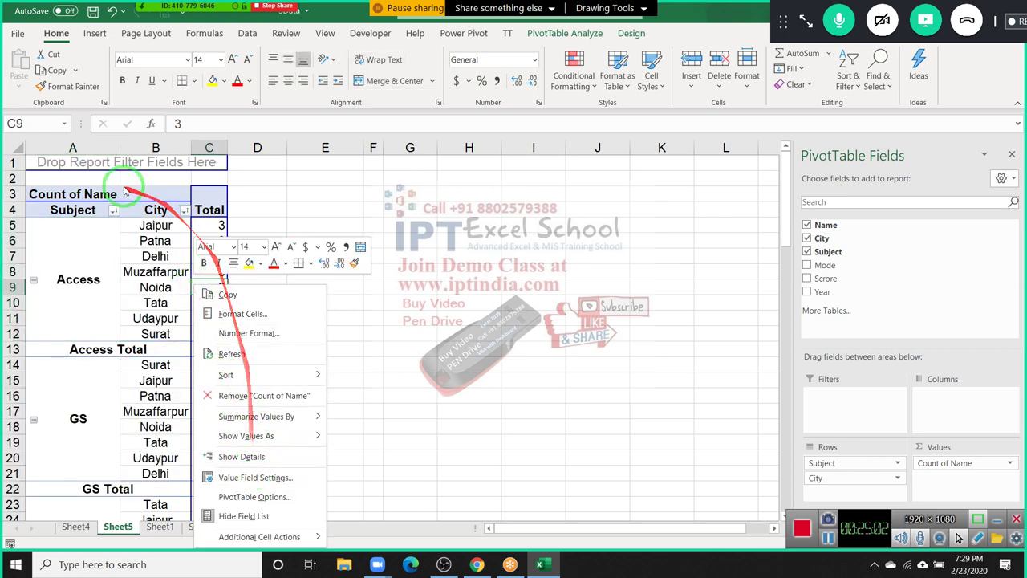
click(254, 497)
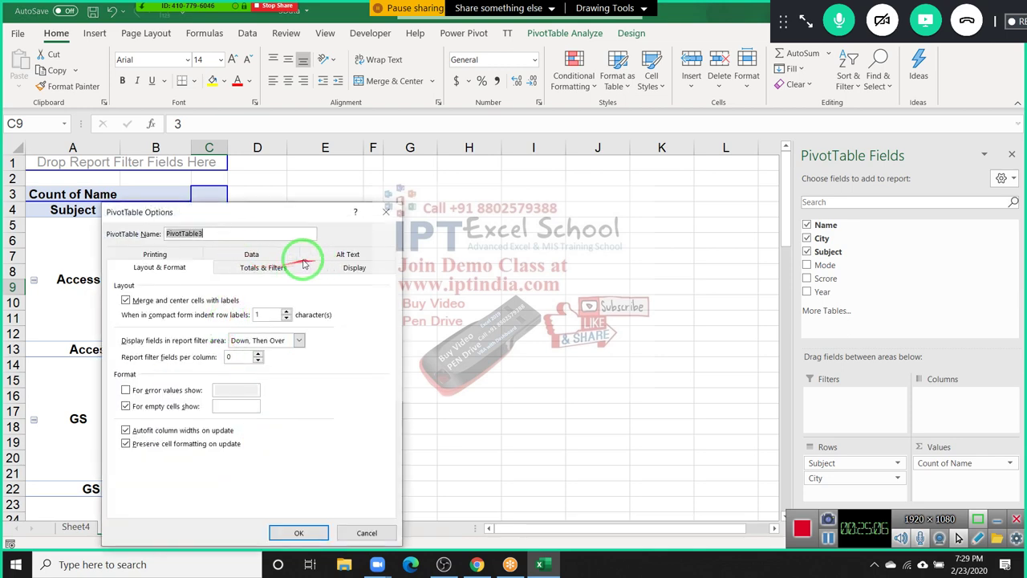
click(331, 270)
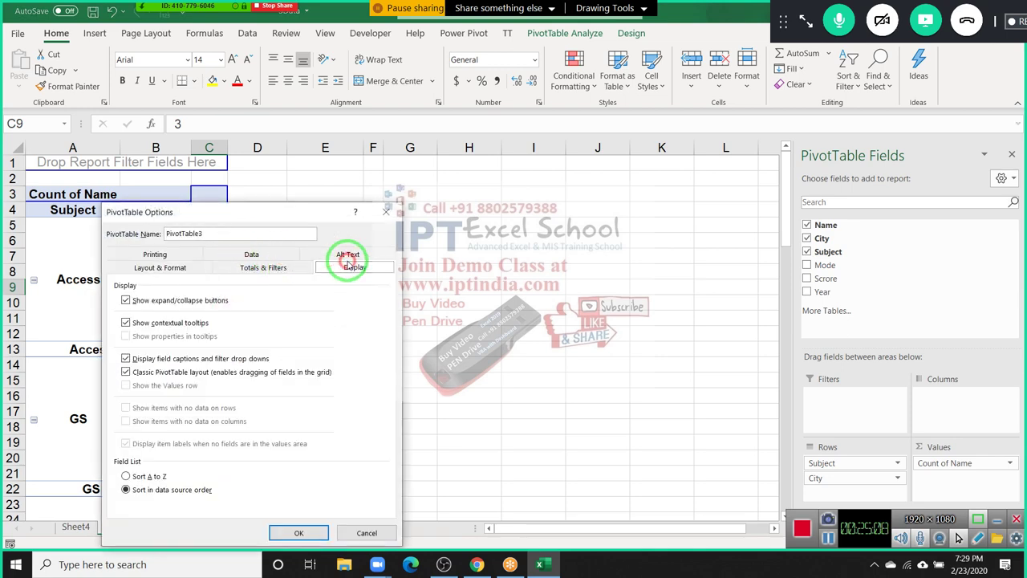
click(192, 372)
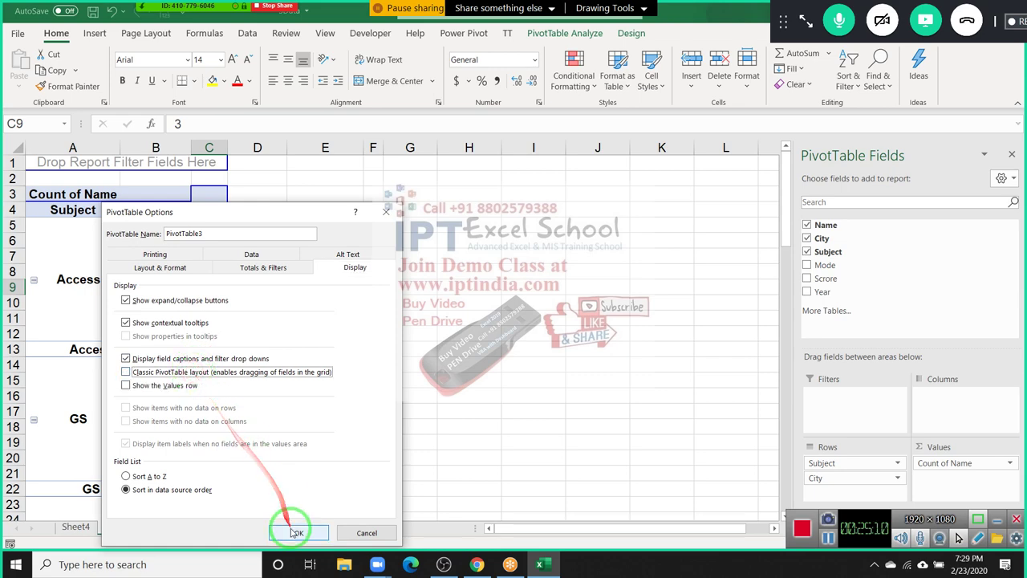
click(299, 532)
drag(245, 468, 371, 113)
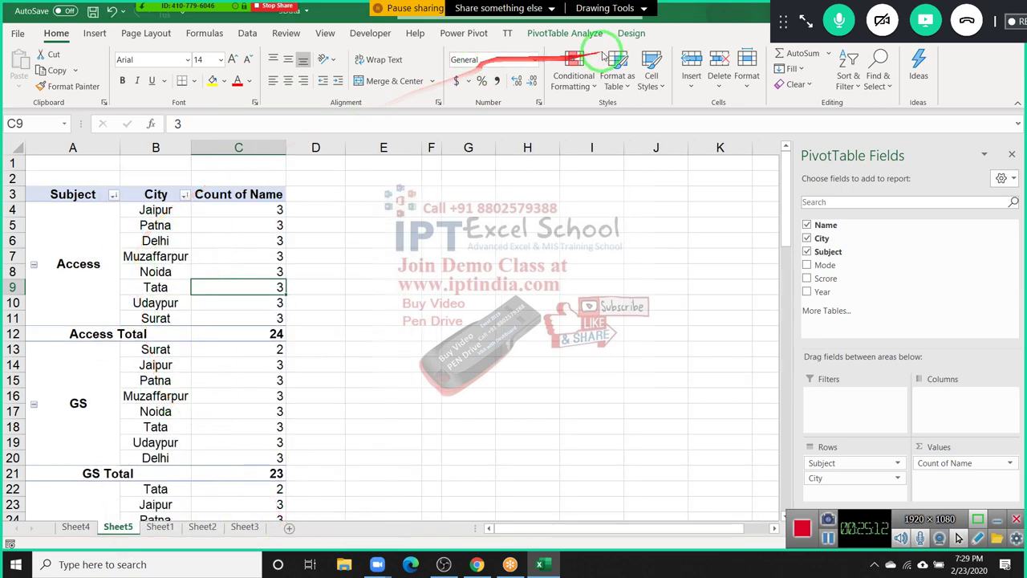
Step: Switch the pivot's report layout to Compact Form
click(629, 33)
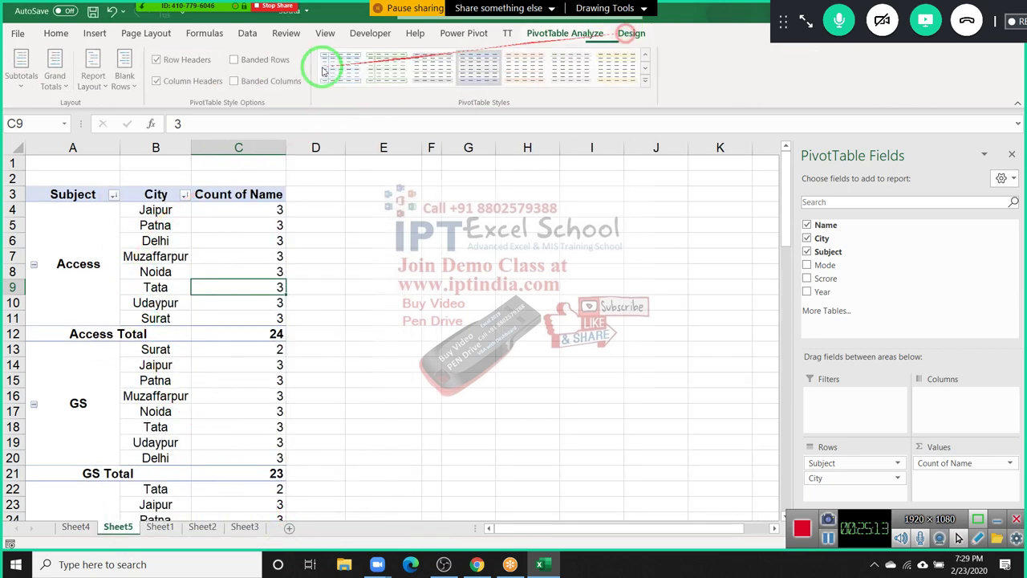
click(97, 80)
click(120, 110)
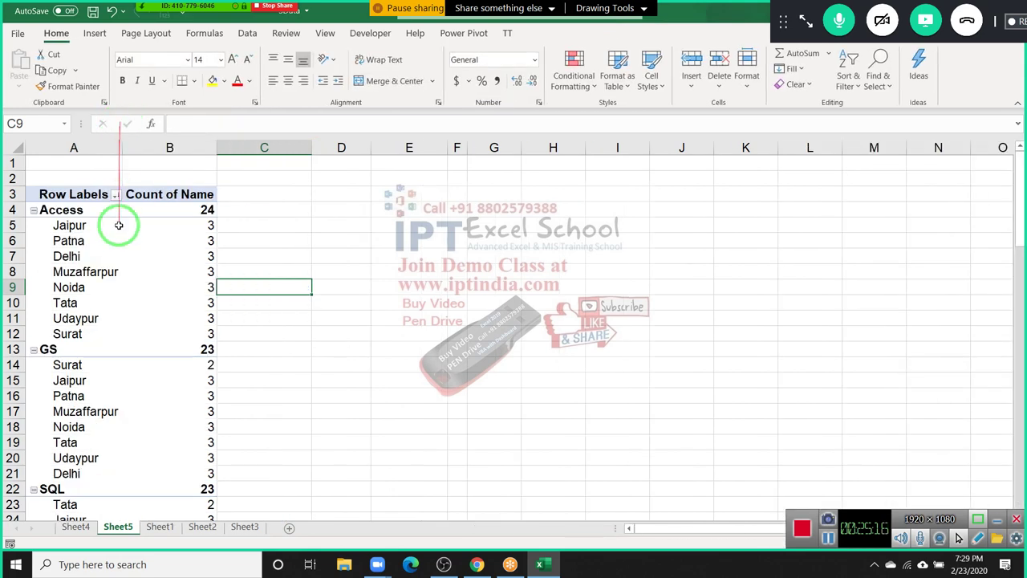
Step: Review the City and Subject filter lists under Row Labels
click(116, 285)
click(116, 196)
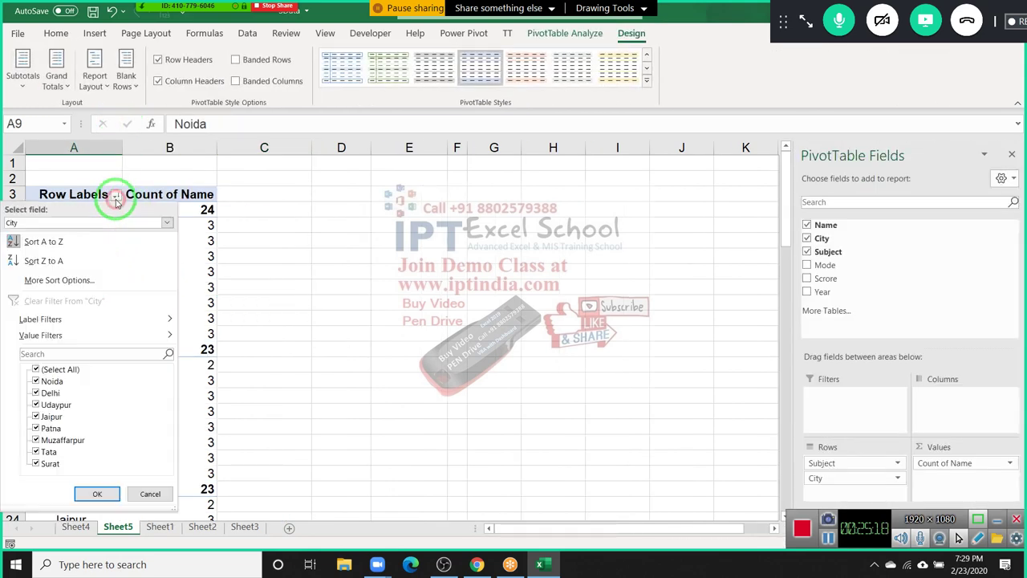
click(225, 250)
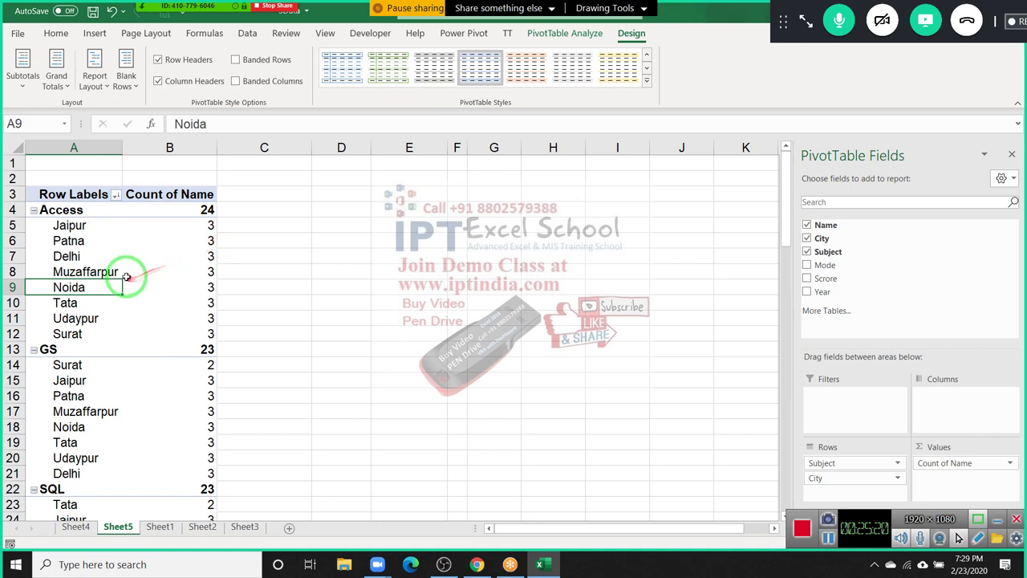
click(116, 195)
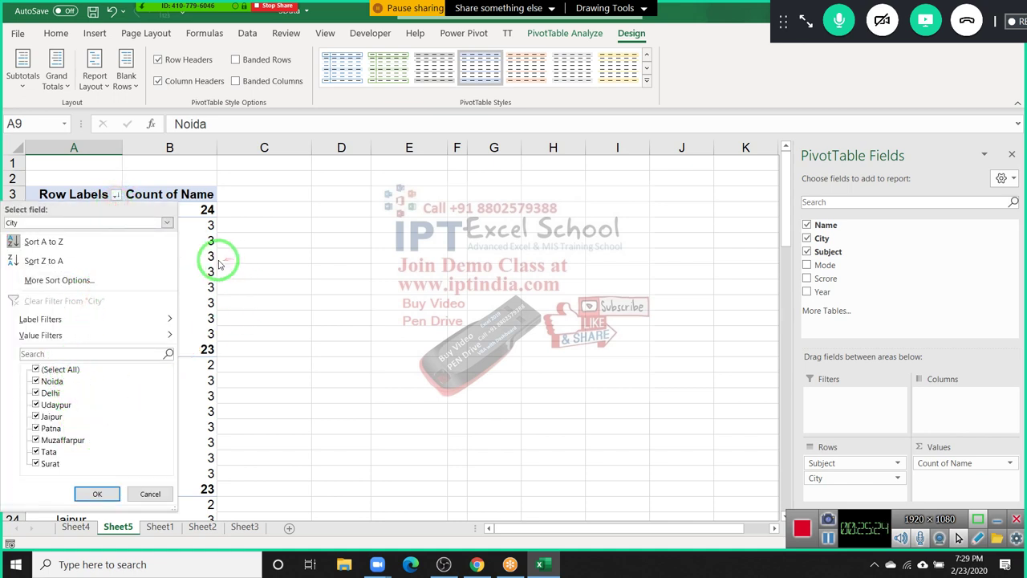
click(218, 260)
click(73, 210)
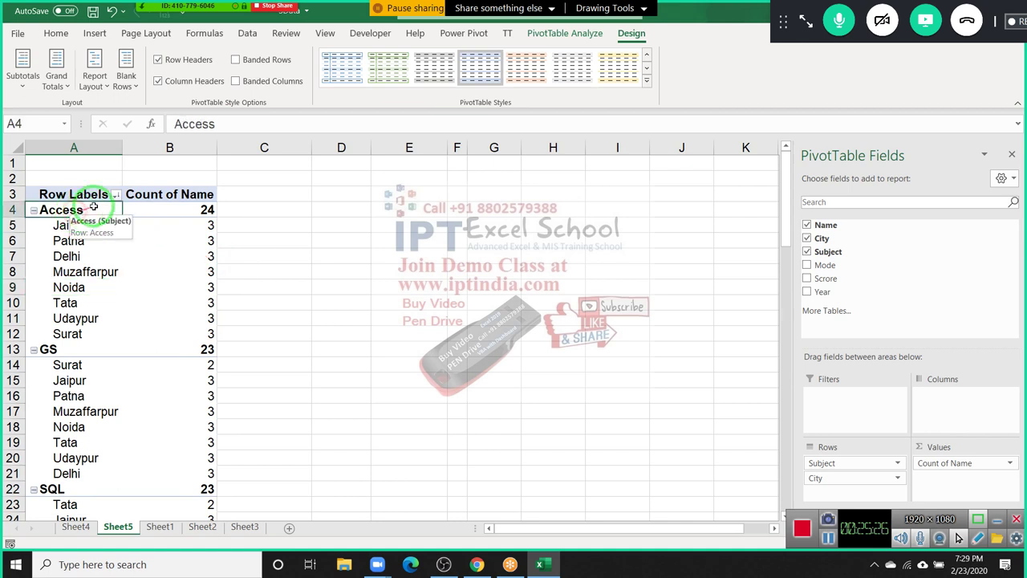
click(116, 196)
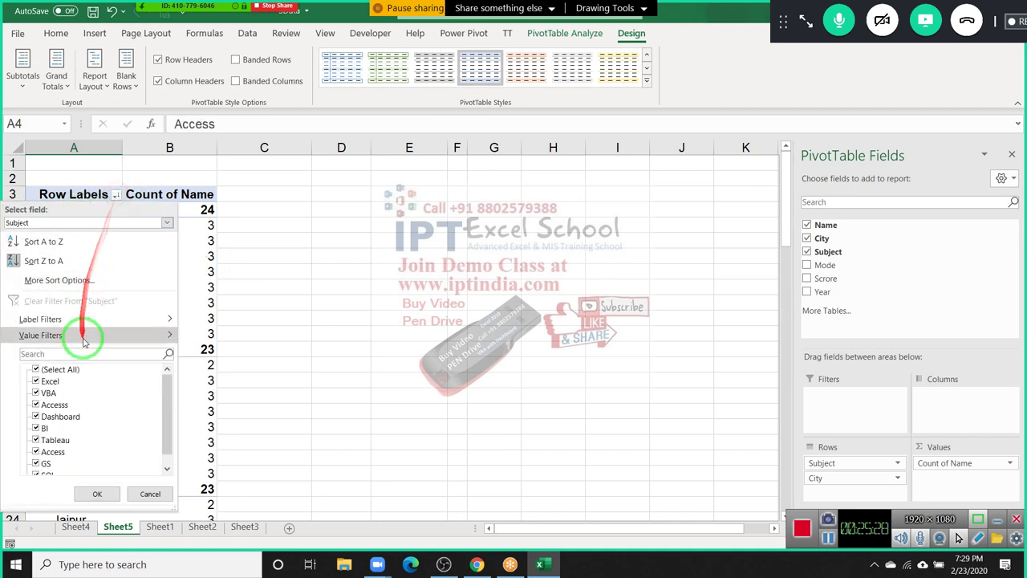
scroll(88, 467, down, 1)
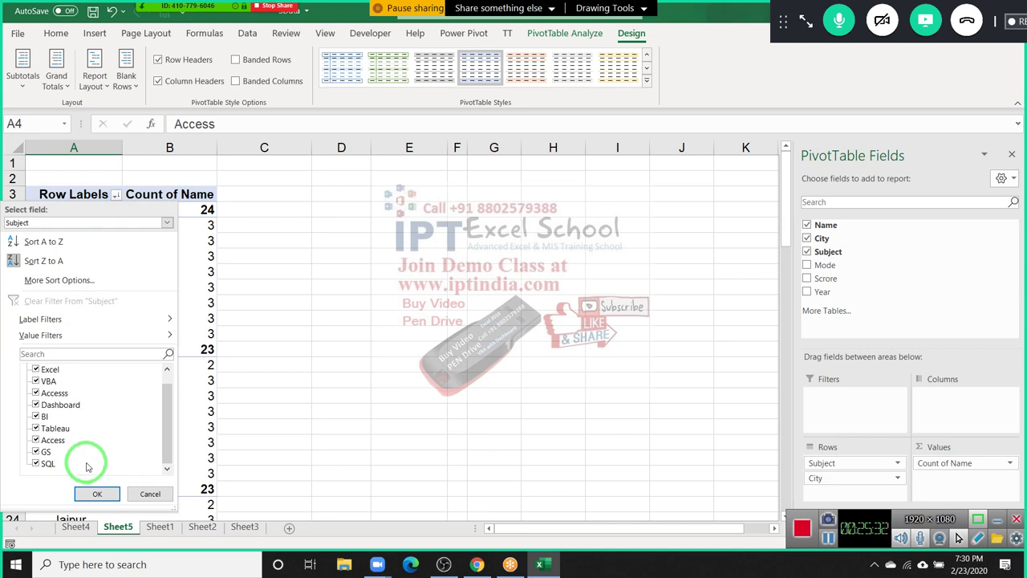
scroll(87, 466, up, 1)
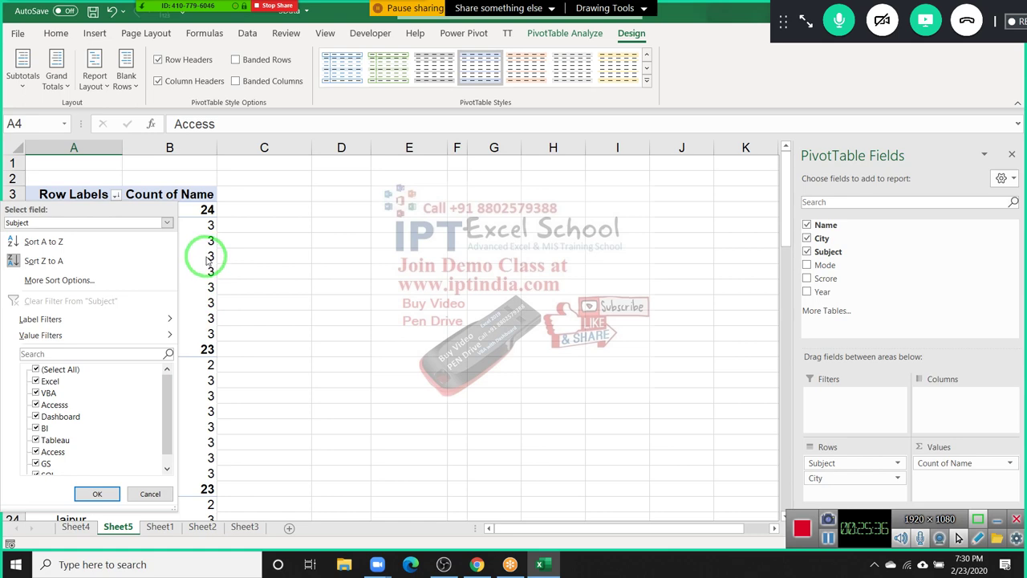
click(206, 260)
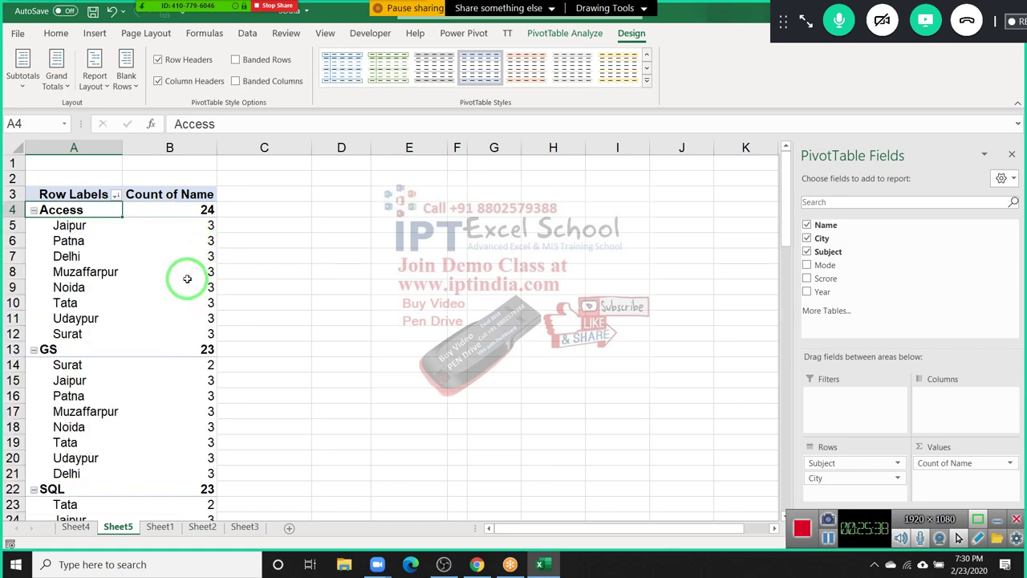
scroll(187, 278, down, 6)
scroll(188, 321, up, 6)
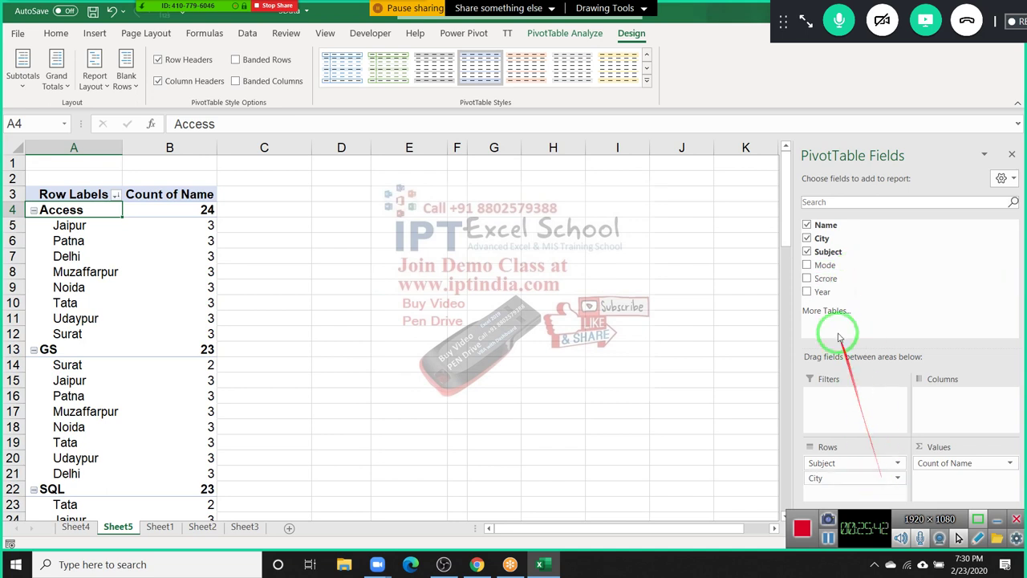
Step: Add Mode to the columns, splitting counts into PD, Online and Grand Total
drag(825, 265, 930, 411)
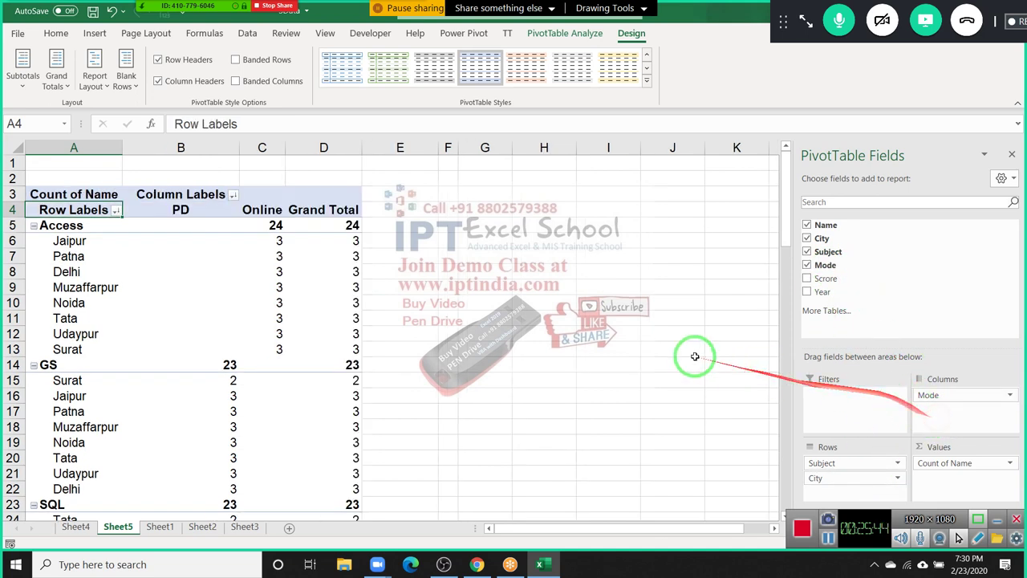
click(199, 209)
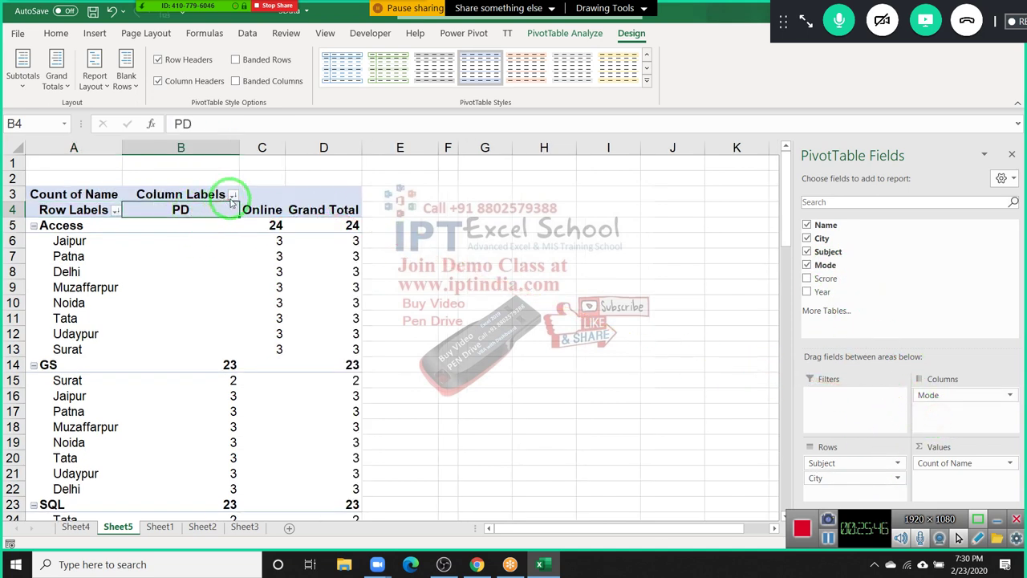
click(232, 197)
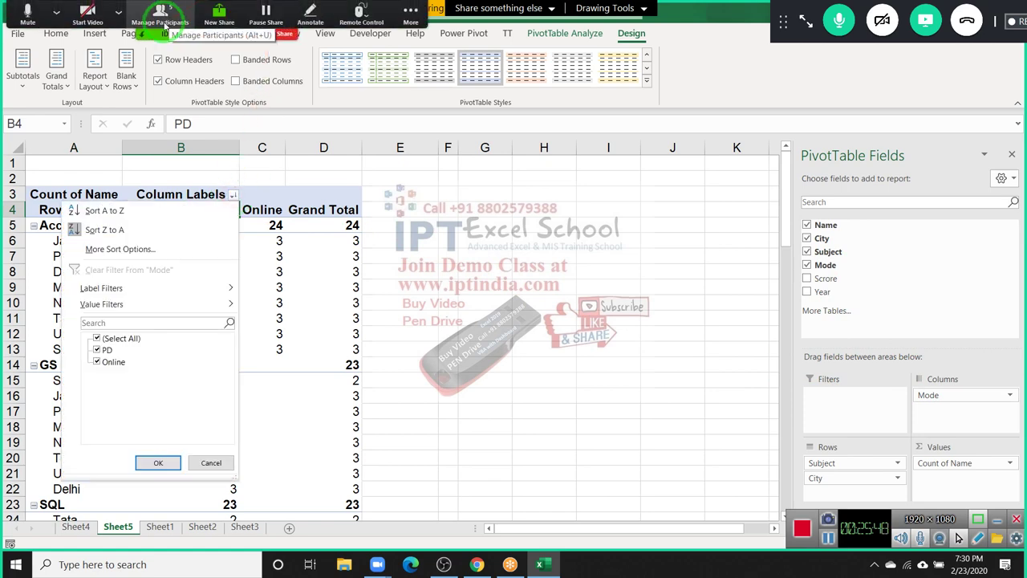
click(162, 16)
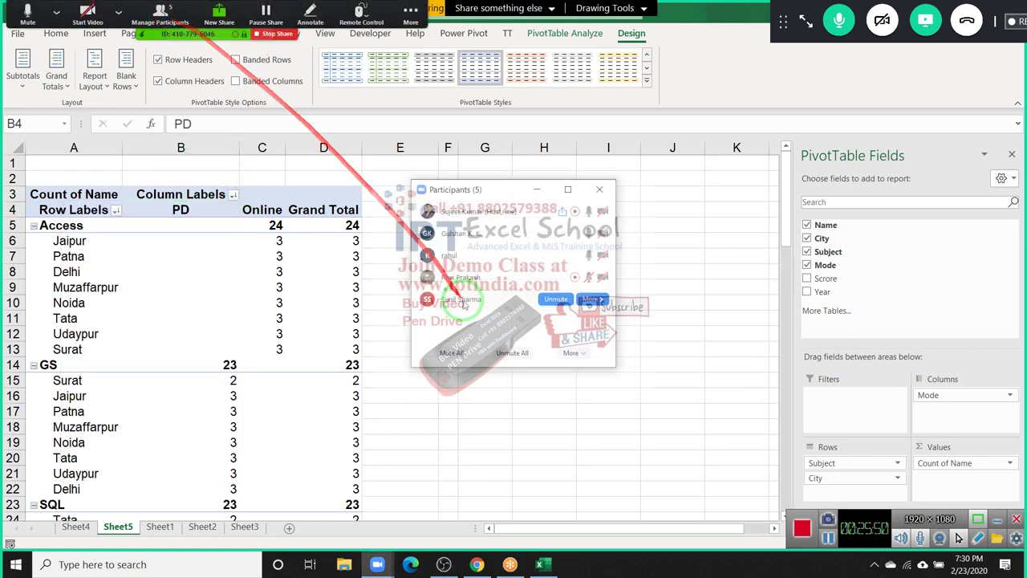
click(592, 233)
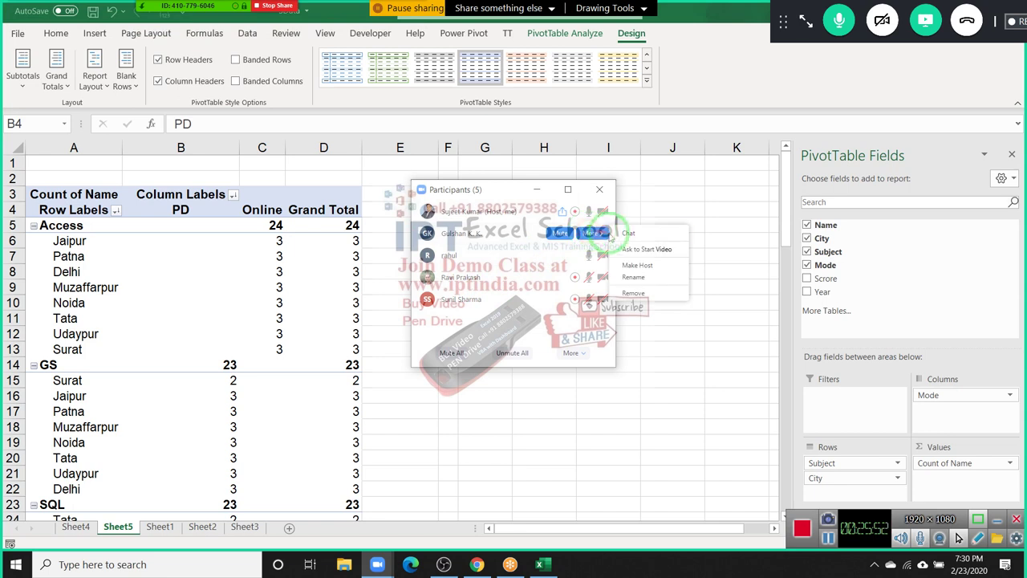
click(518, 196)
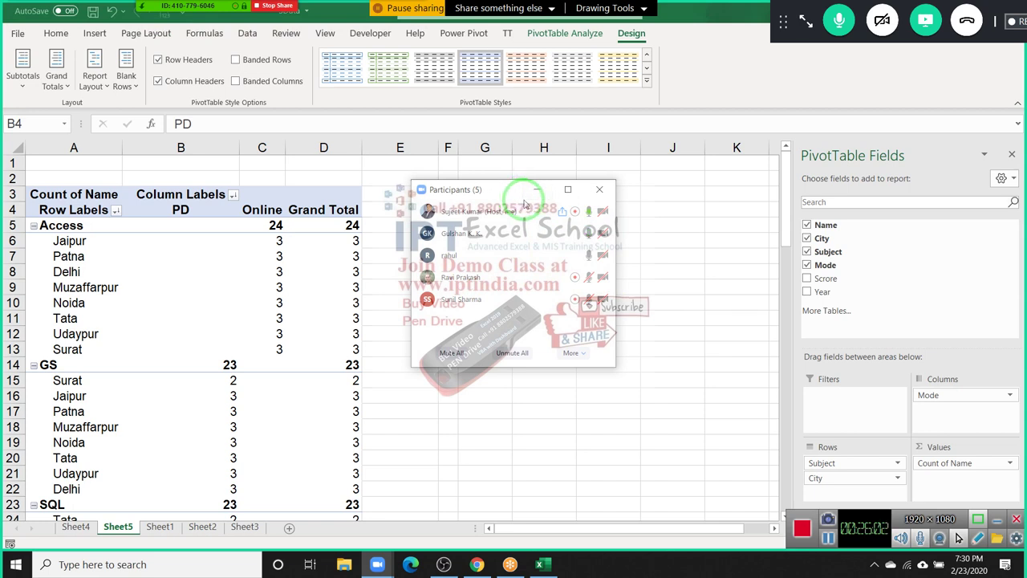
click(602, 194)
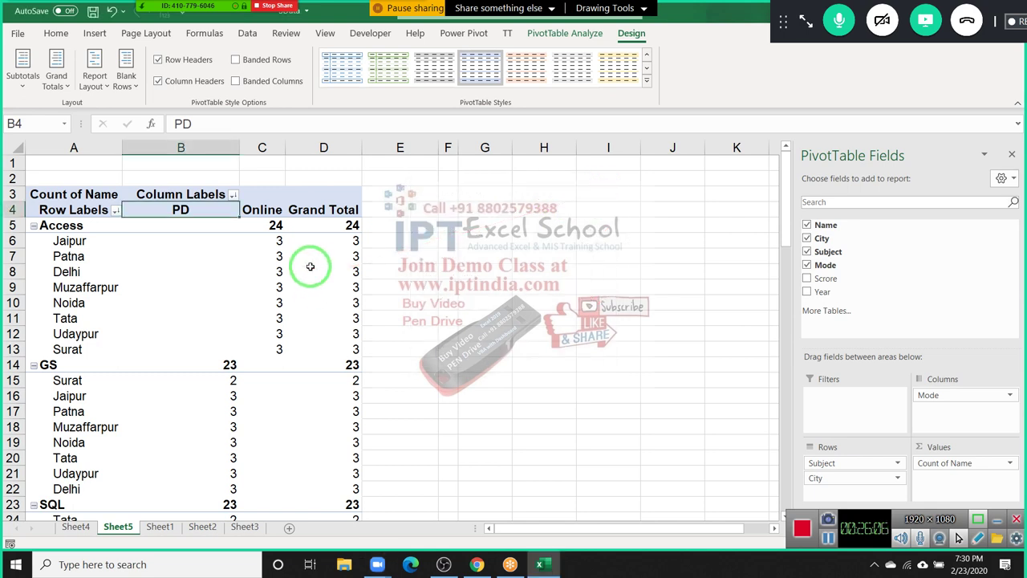
mouse_move(309, 266)
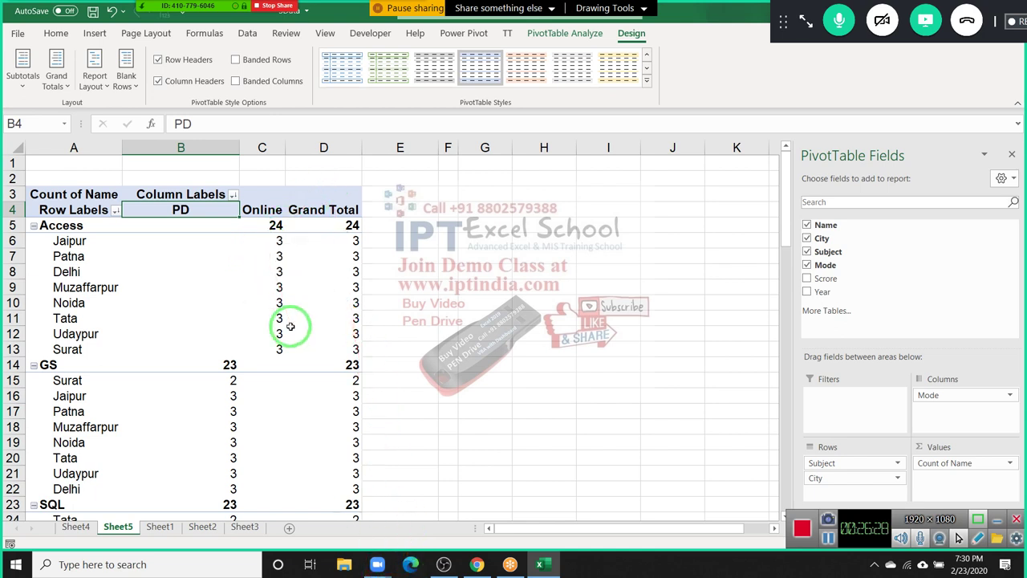
mouse_move(291, 326)
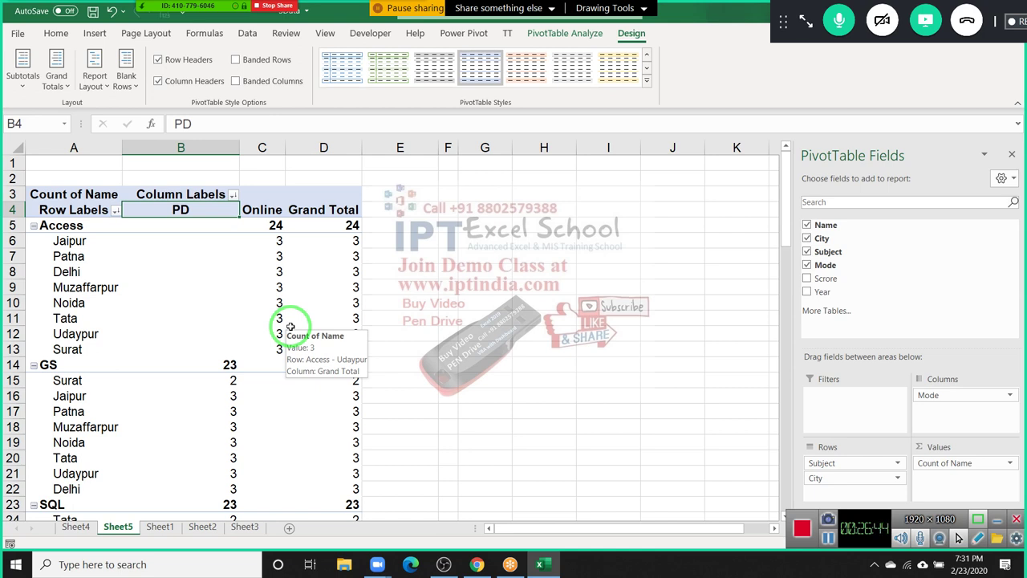
Step: Close the Zoom participants list, check the PD column filter unchanged, and toggle the meeting panel
click(171, 8)
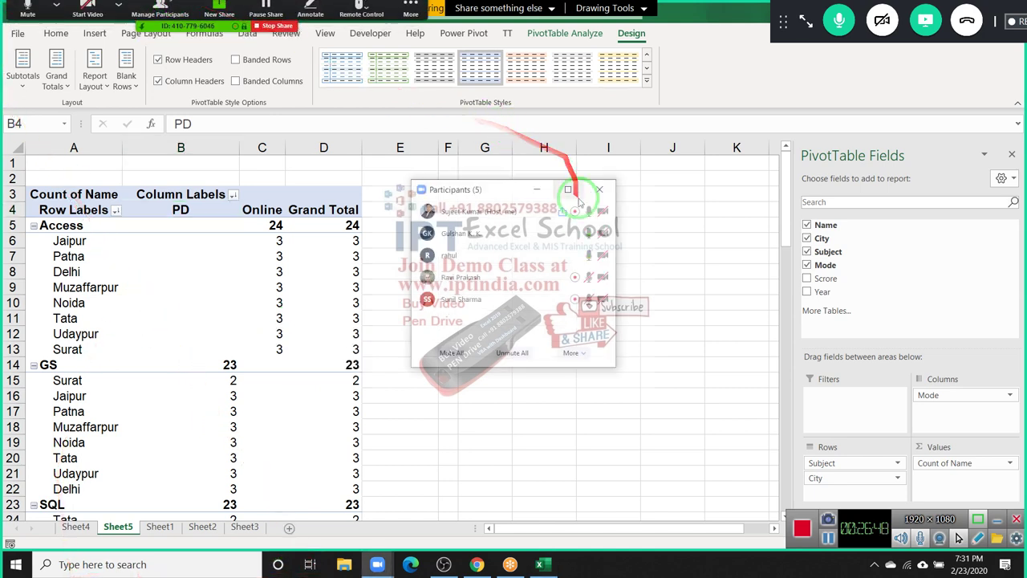
mouse_move(560, 236)
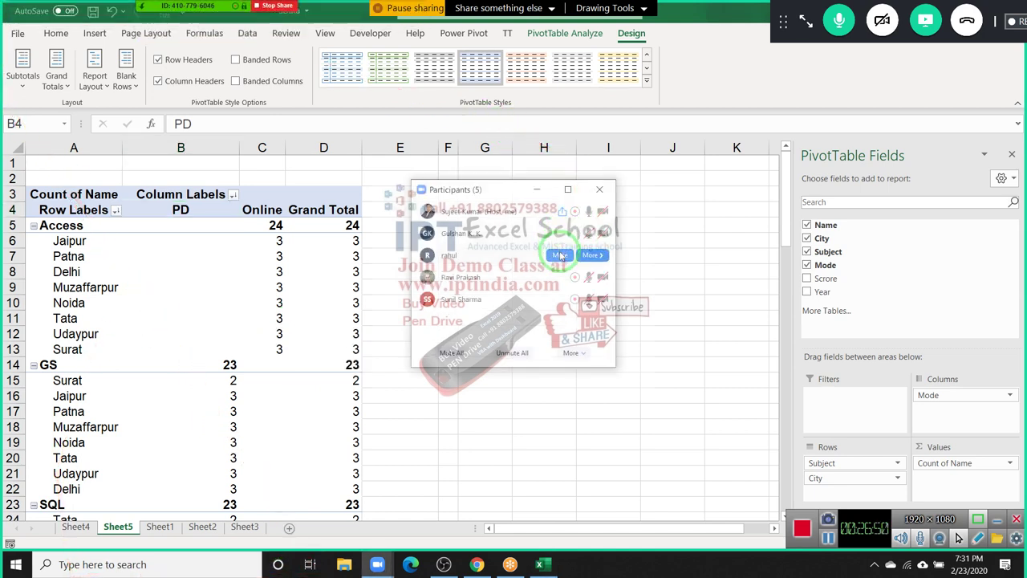
click(233, 287)
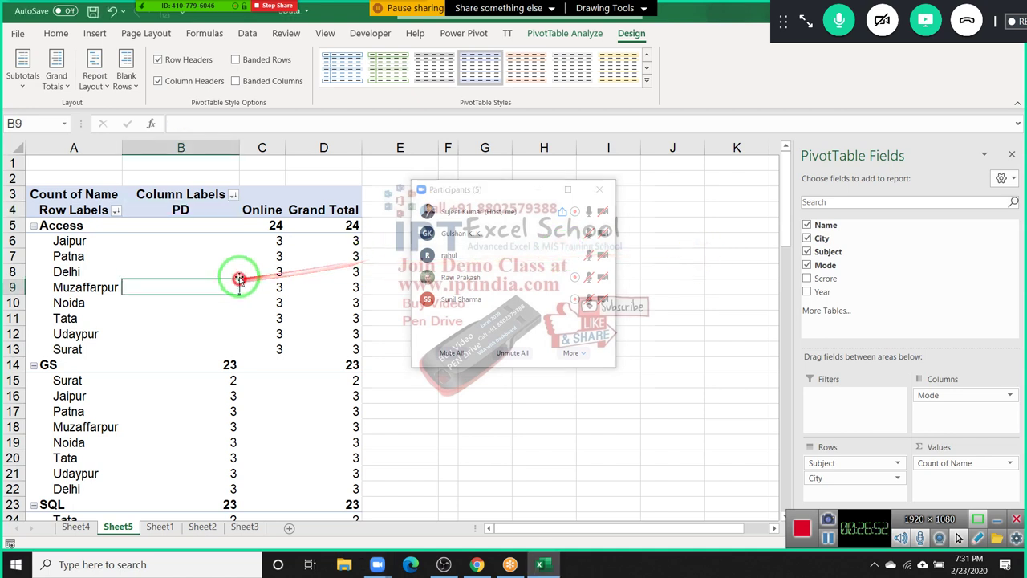
click(193, 208)
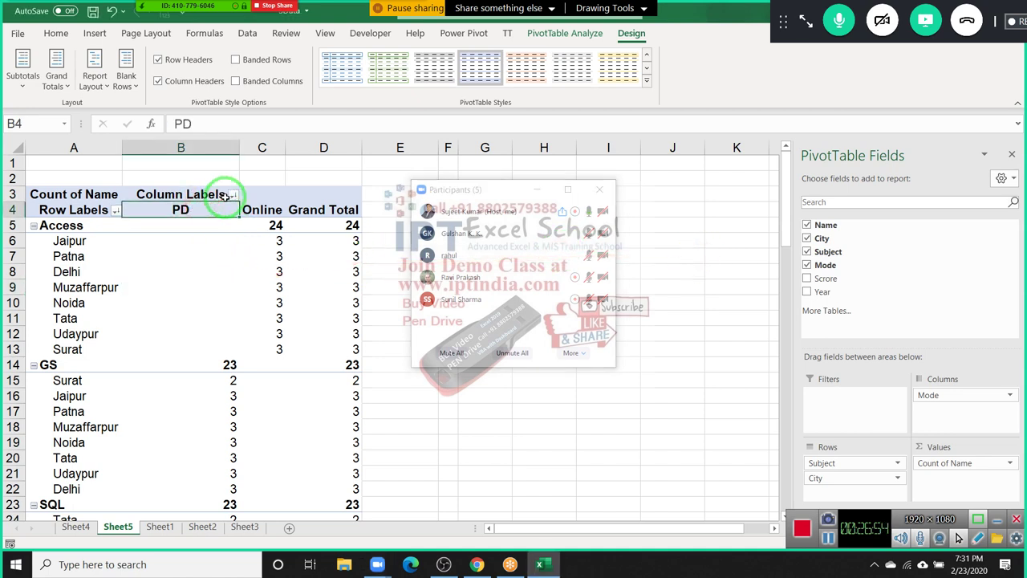
click(234, 196)
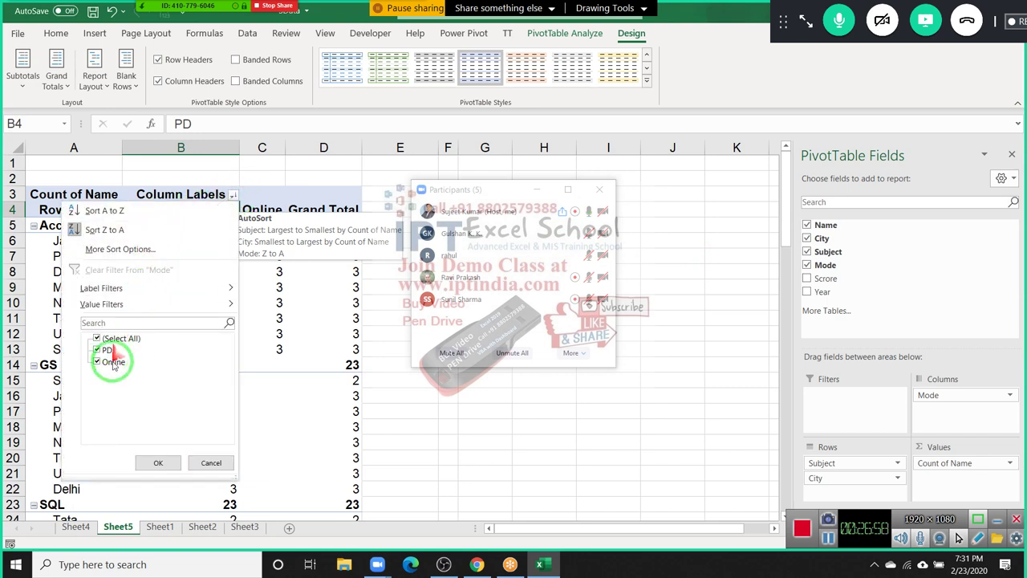
click(282, 298)
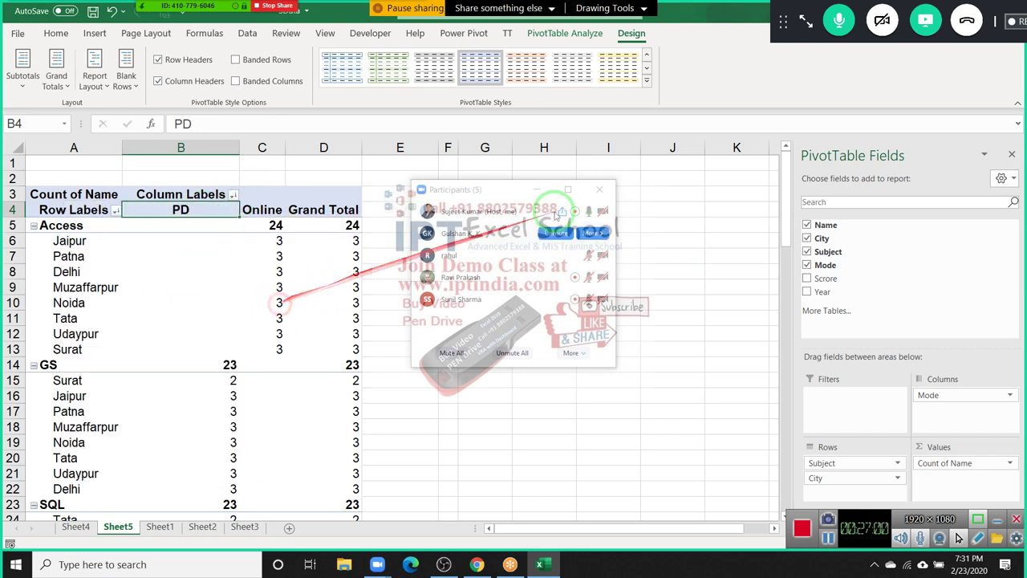
click(805, 24)
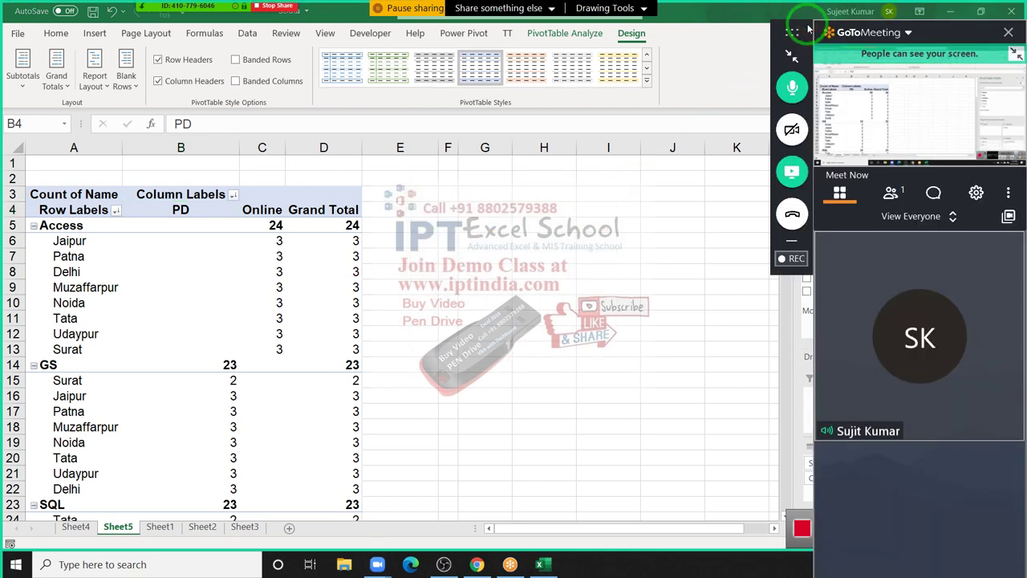
click(792, 56)
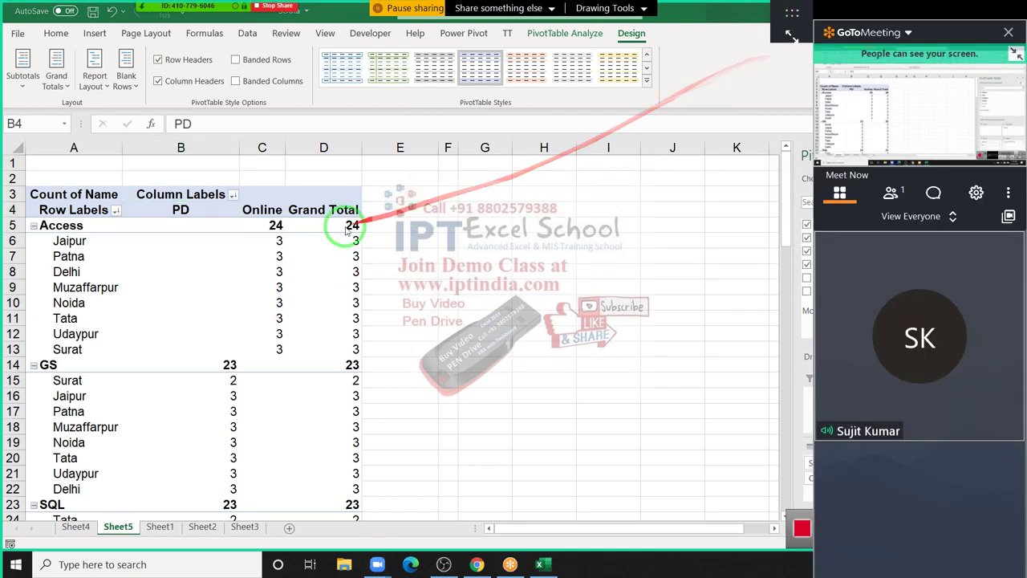
Step: Move Mode from the pivot's columns into the report filter, leaving one Count of Name column
click(273, 255)
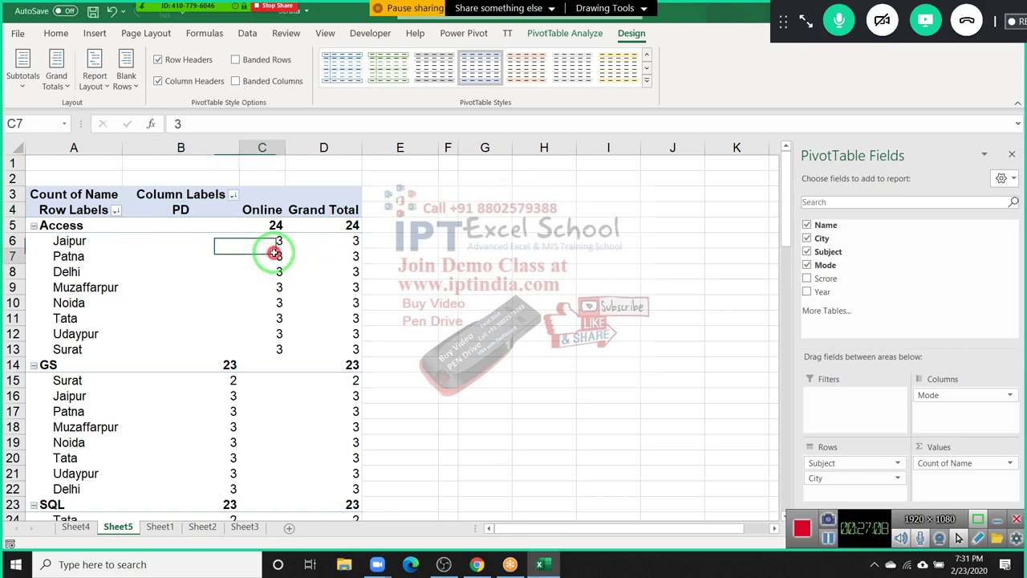
click(215, 210)
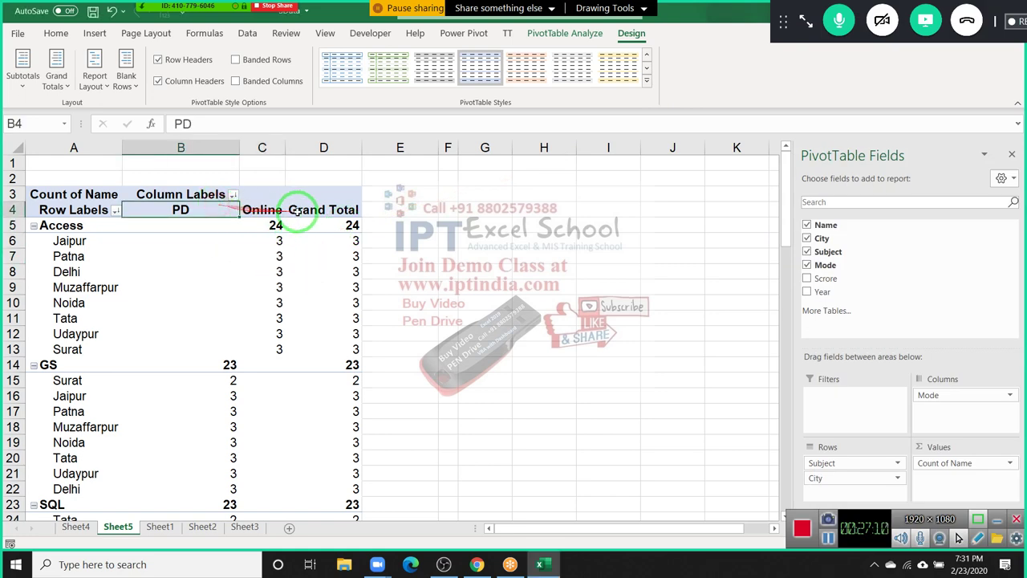
drag(297, 212, 889, 290)
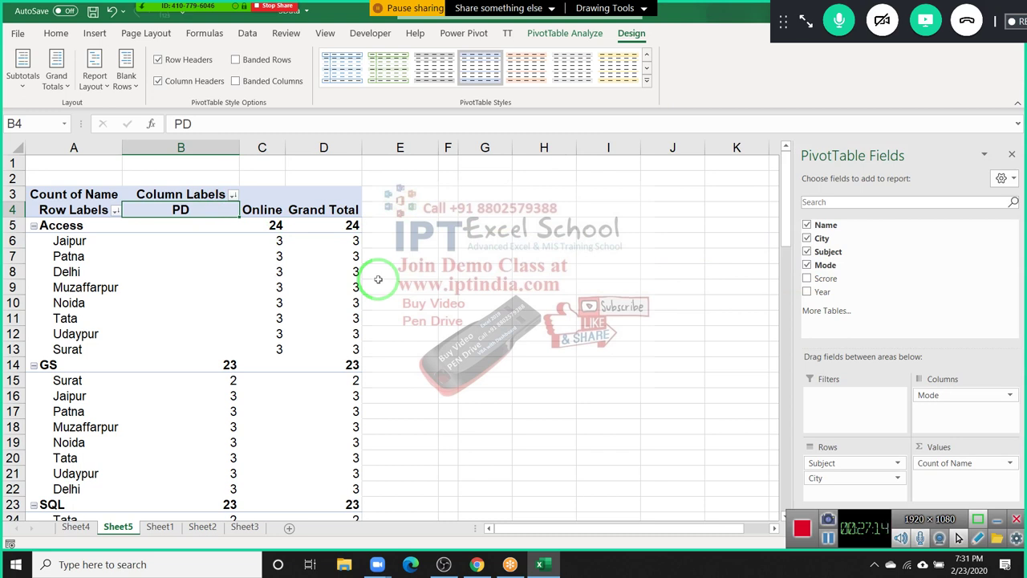
mouse_move(378, 279)
mouse_down()
mouse_move(961, 426)
mouse_move(897, 409)
mouse_up()
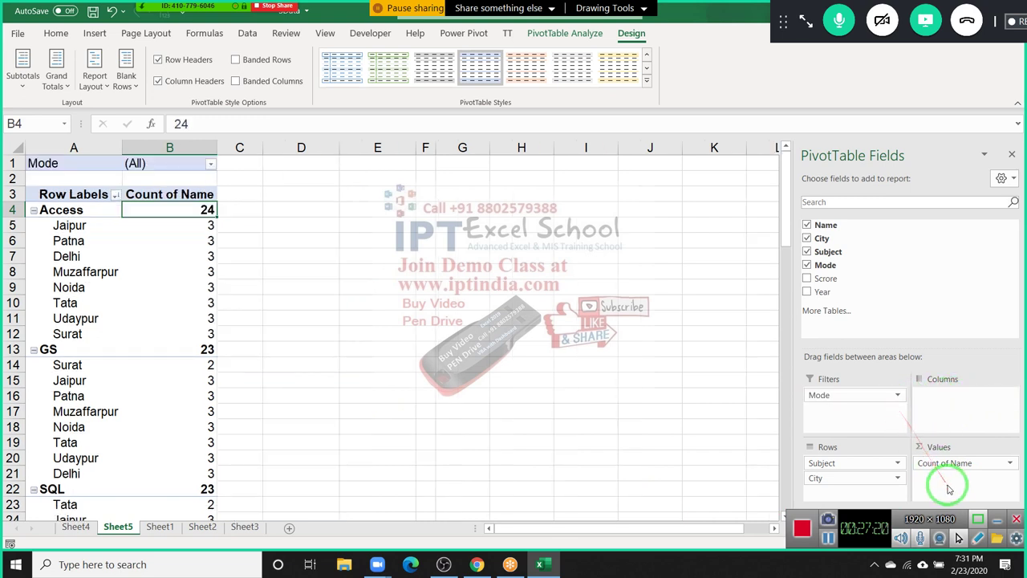
Step: Drag City from rows to columns so the pivot counts names by Subject and City
drag(945, 479, 940, 458)
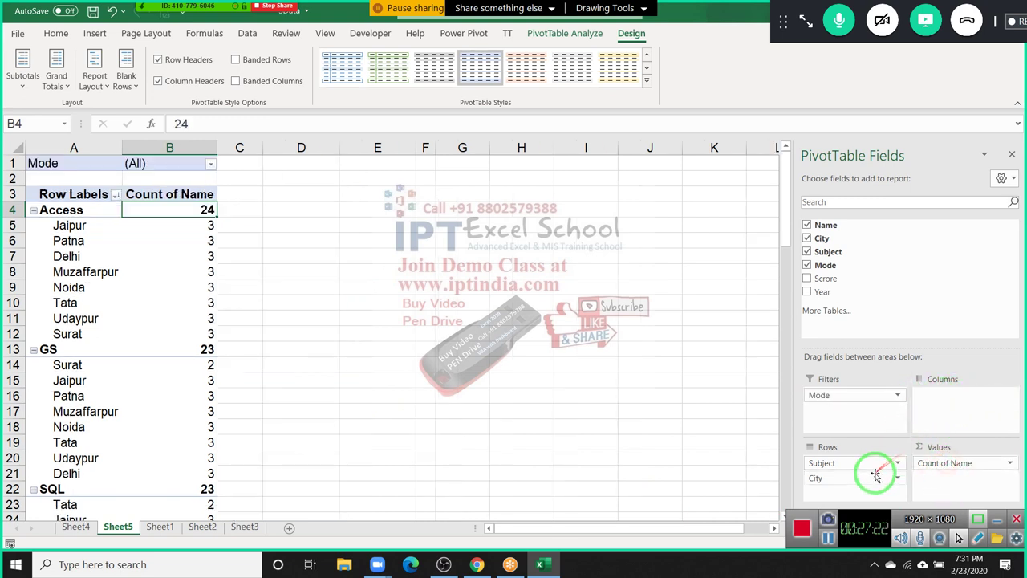
drag(866, 477, 945, 398)
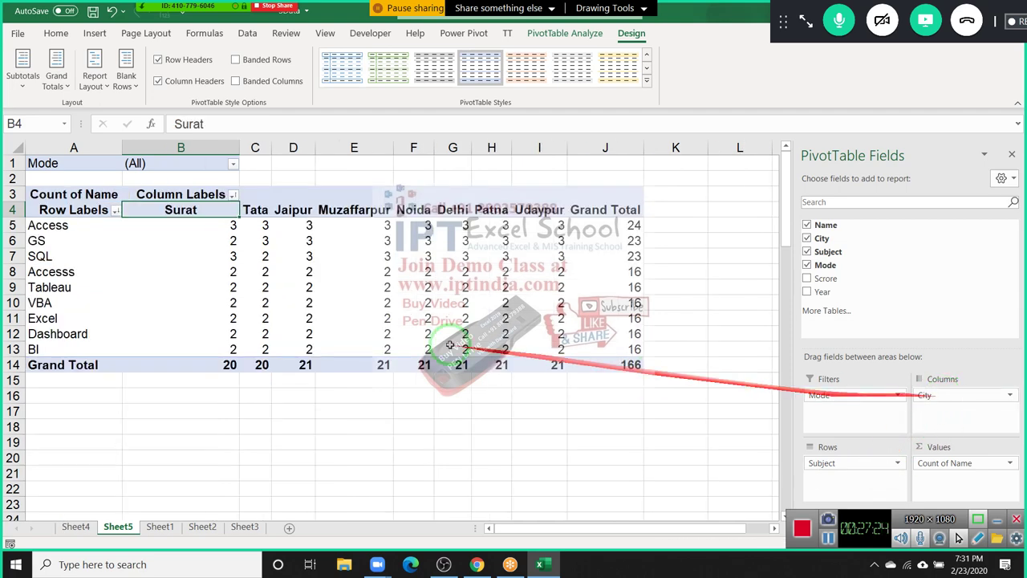
click(178, 315)
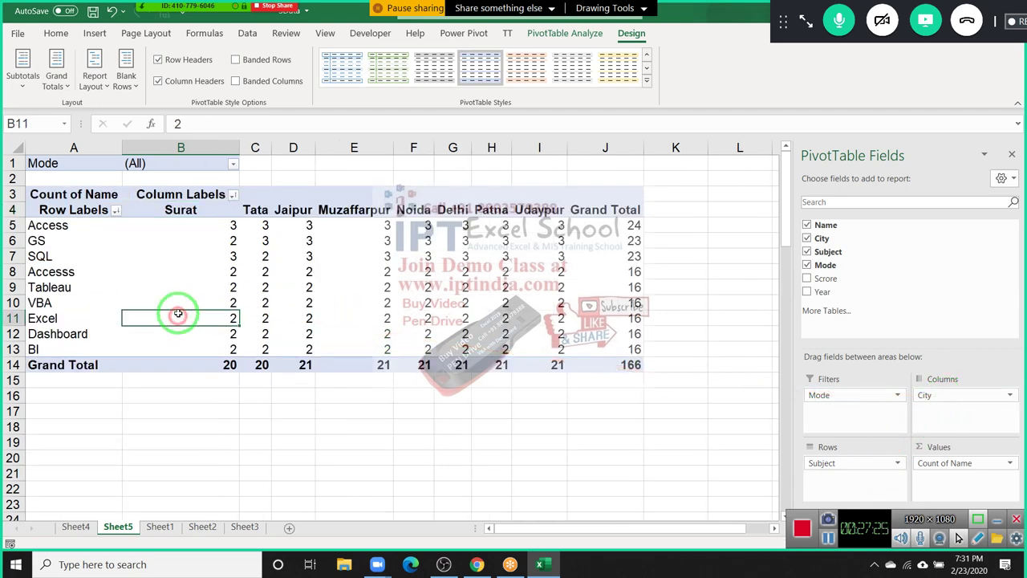
click(32, 351)
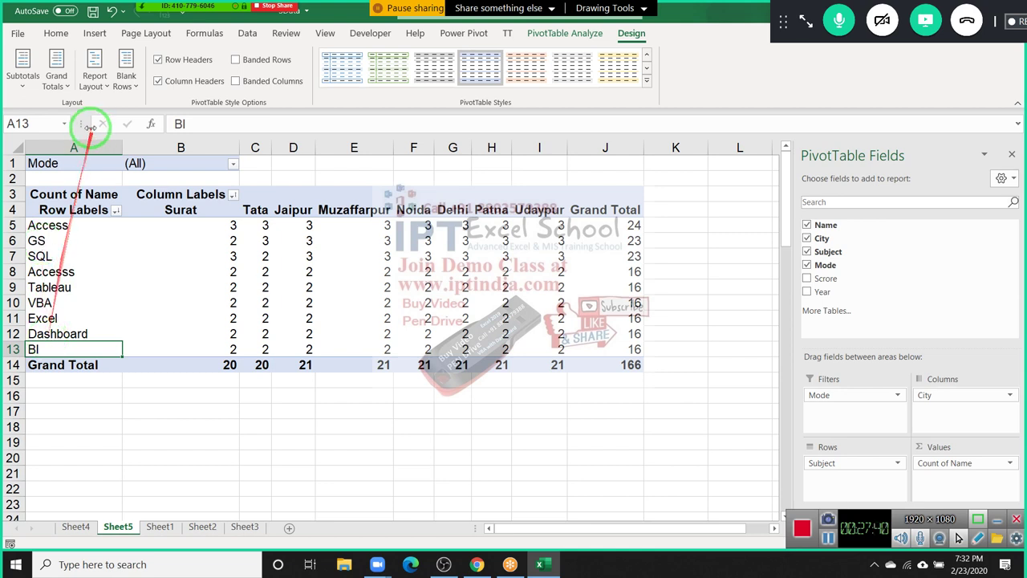
Step: Move the BI row label to the beginning of the subject list
right_click(63, 351)
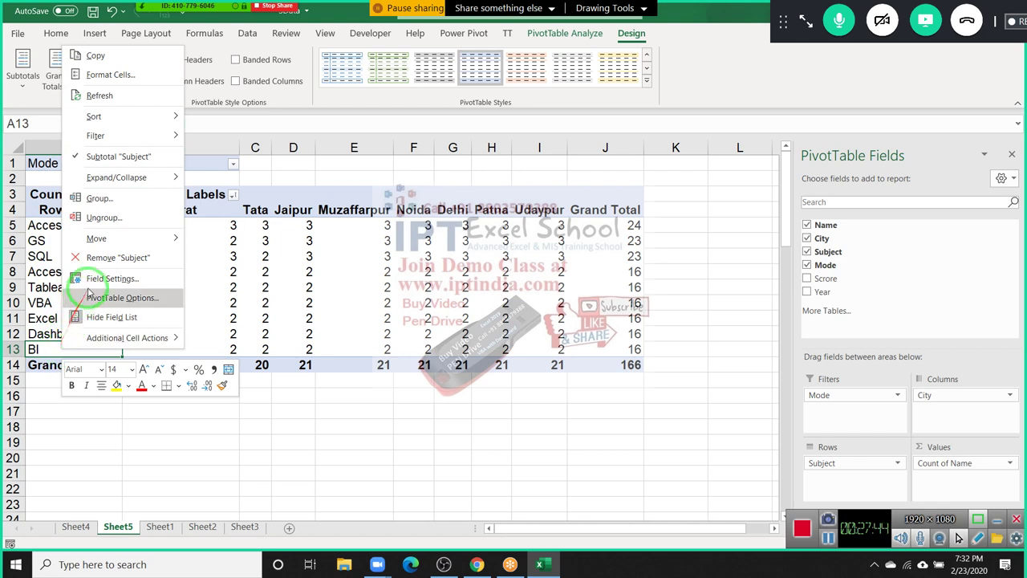
mouse_move(94, 238)
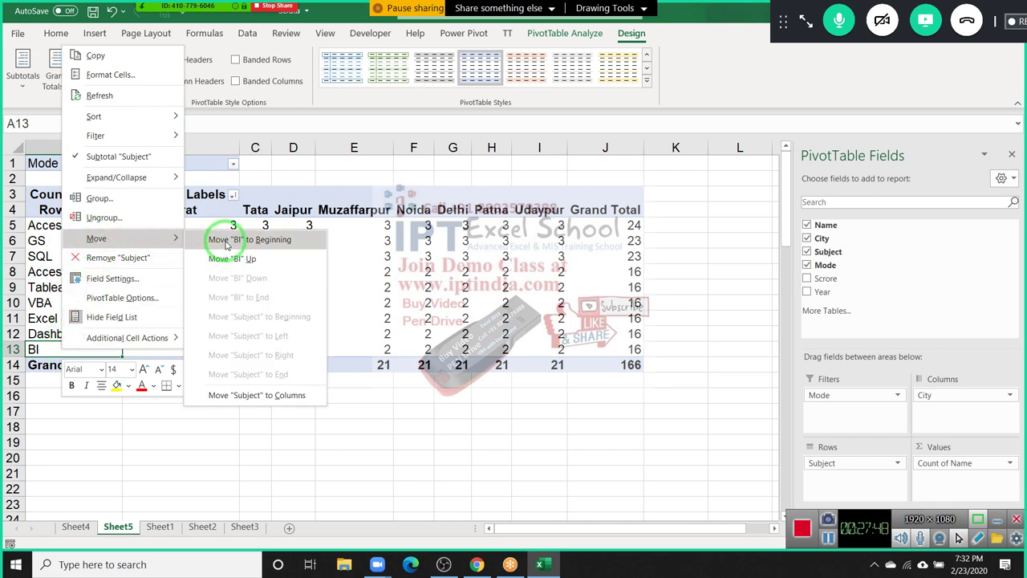
click(227, 245)
click(64, 224)
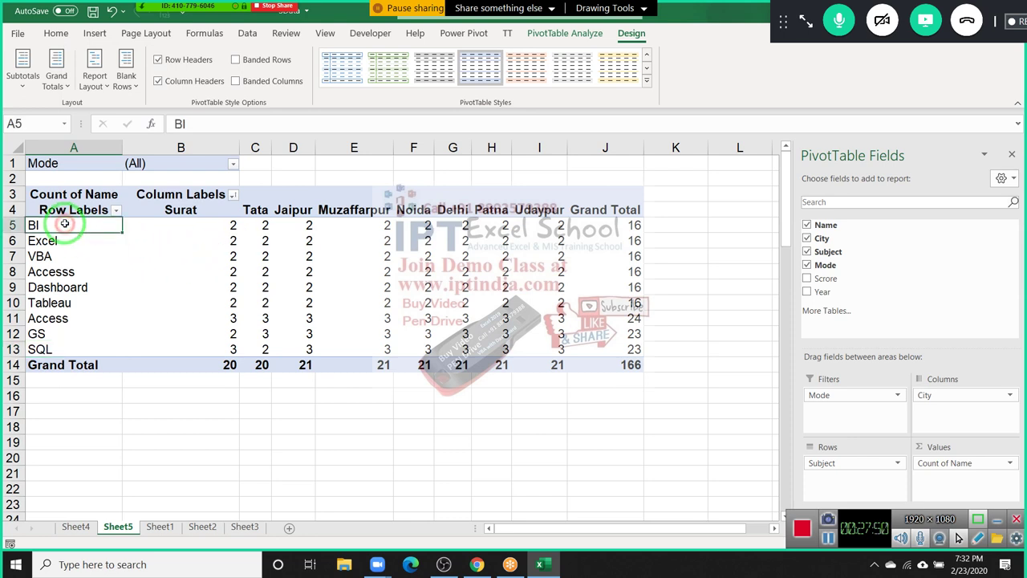
drag(64, 224, 71, 330)
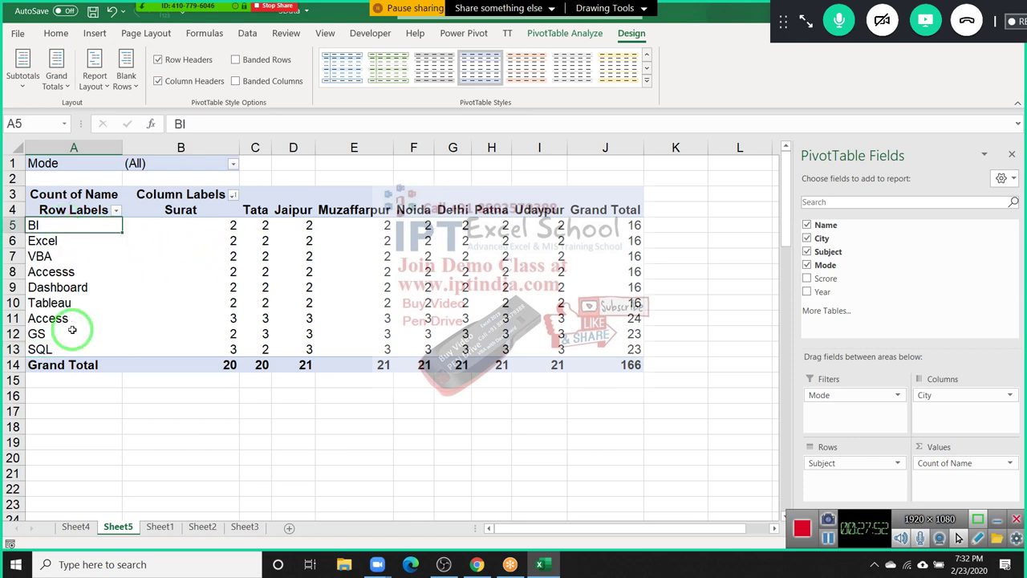
drag(80, 277, 77, 338)
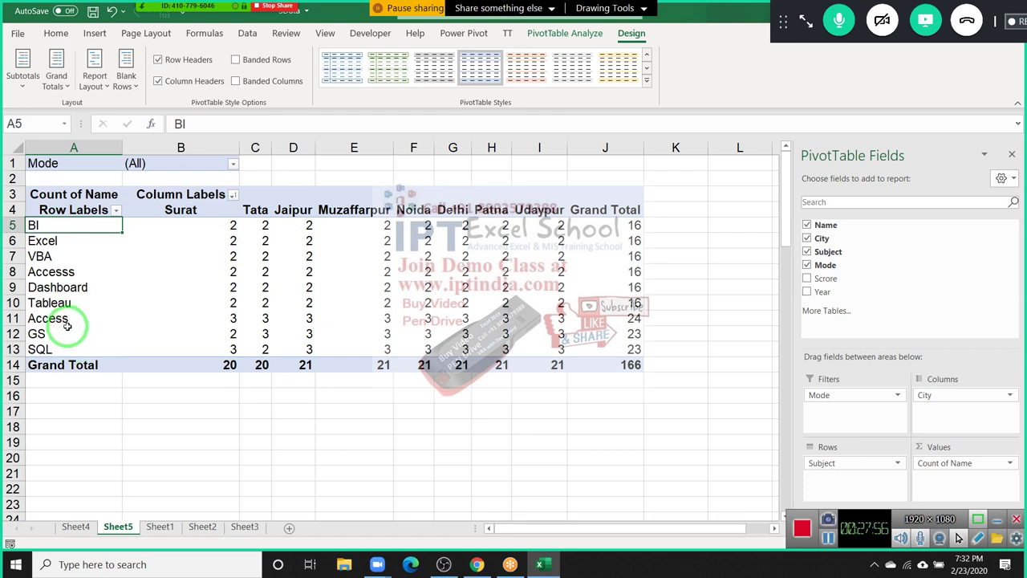
Step: Open the Move options for the Access row label and dismiss them without moving it
click(68, 323)
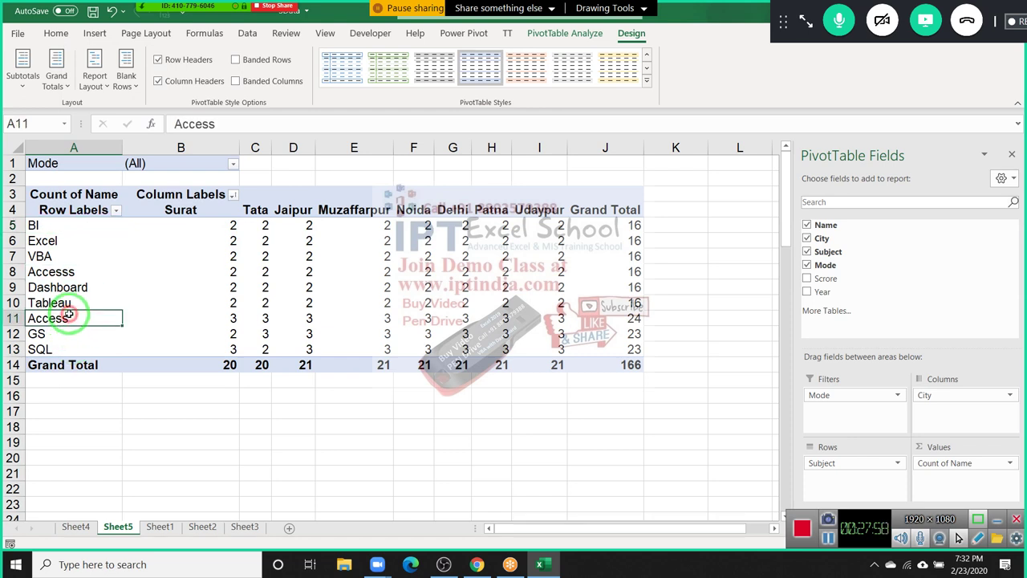
right_click(70, 318)
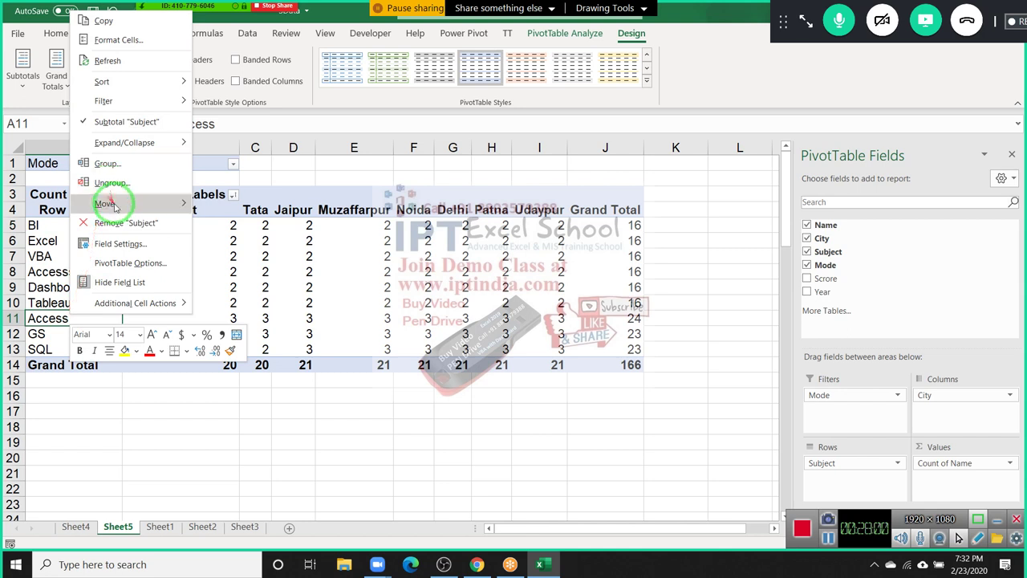
mouse_move(104, 203)
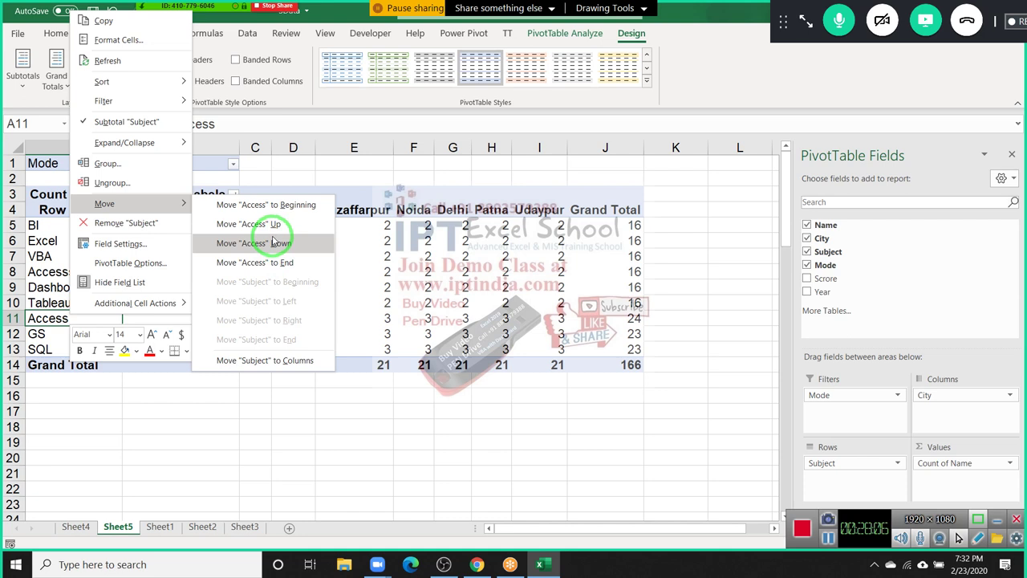
click(449, 293)
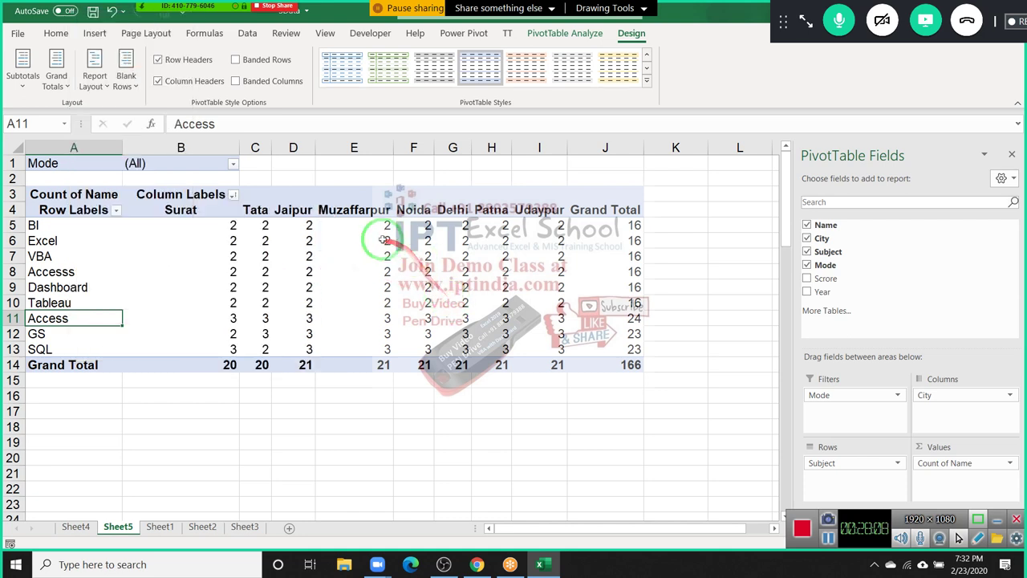
mouse_move(354, 248)
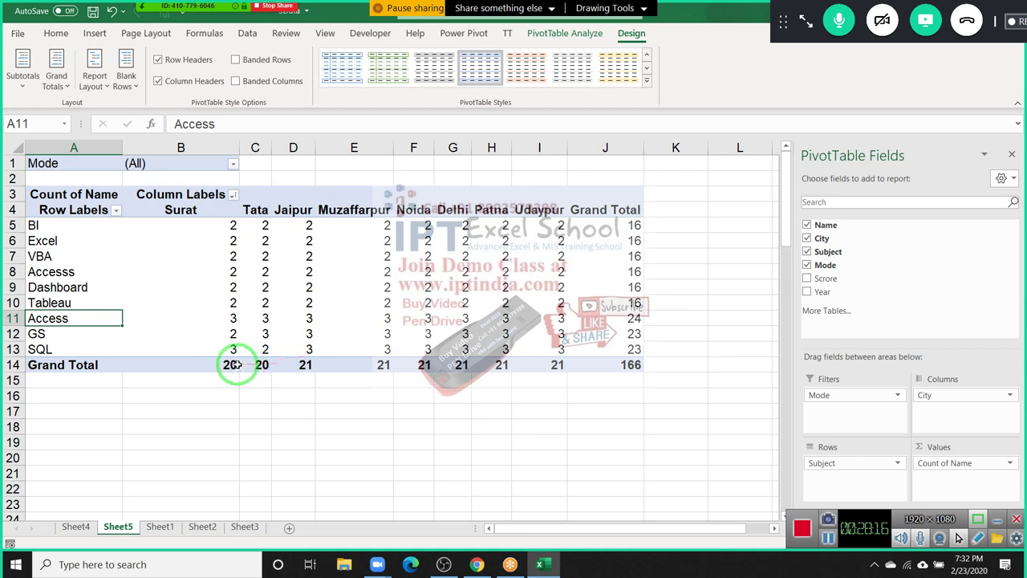
mouse_move(231, 364)
mouse_down()
mouse_move(541, 361)
mouse_move(532, 362)
mouse_up()
click(529, 362)
right_click(529, 363)
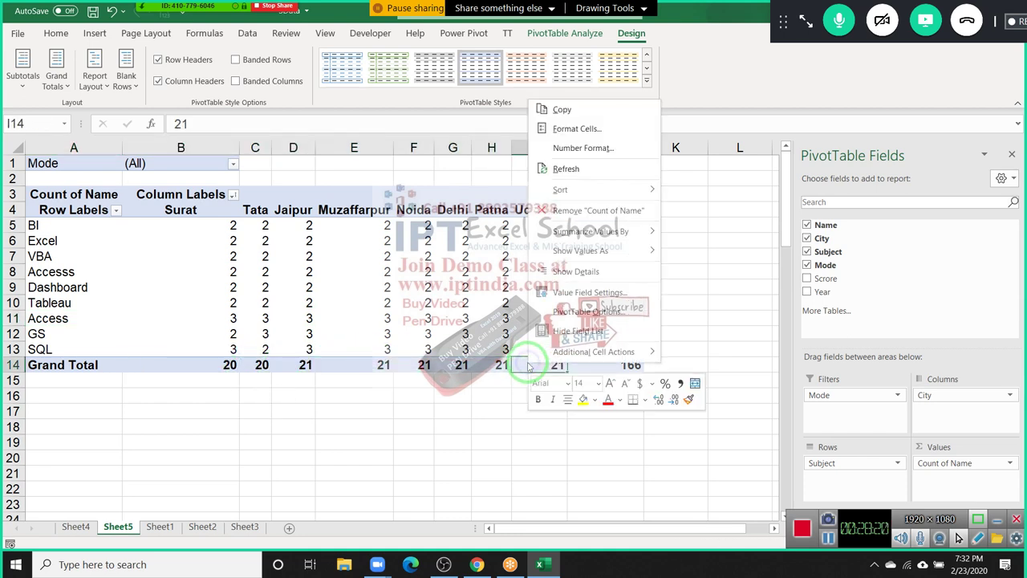
key(Escape)
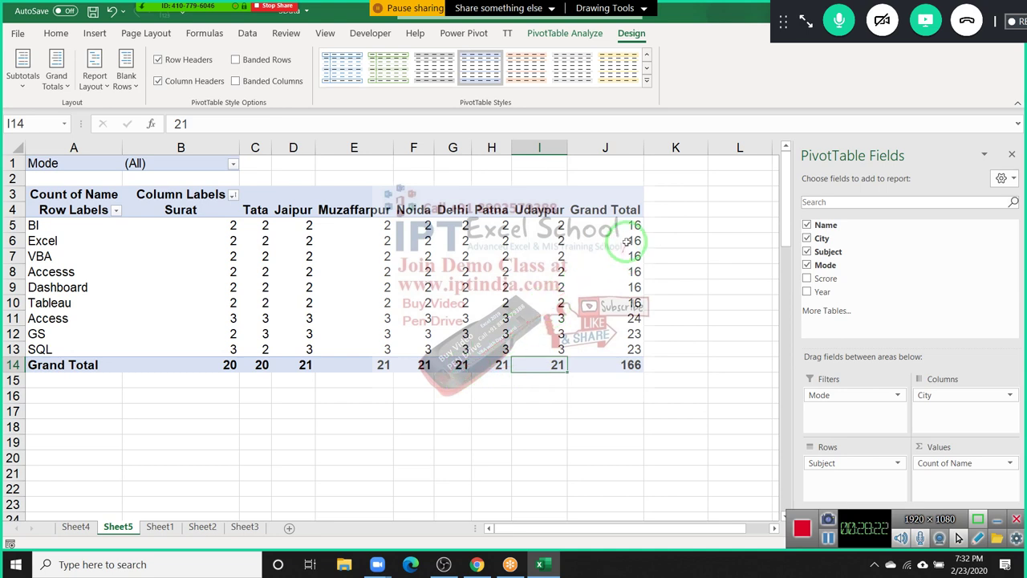
click(630, 240)
right_click(632, 239)
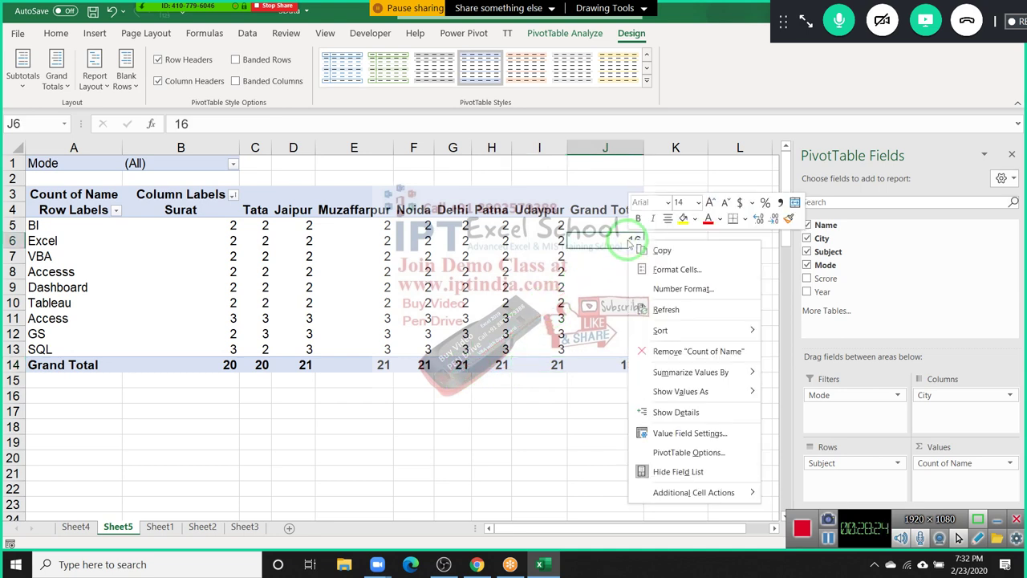
mouse_move(690, 330)
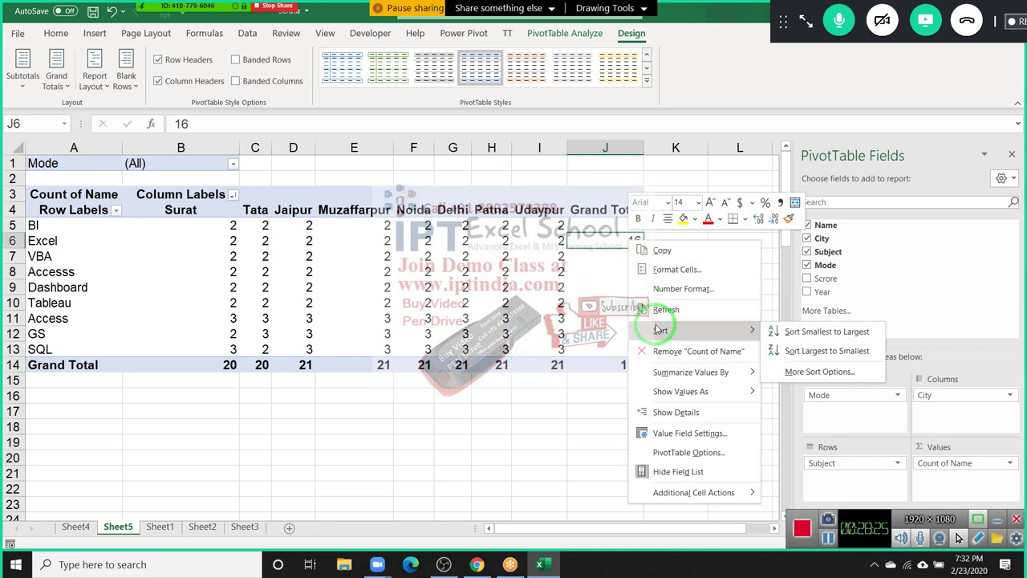
click(791, 332)
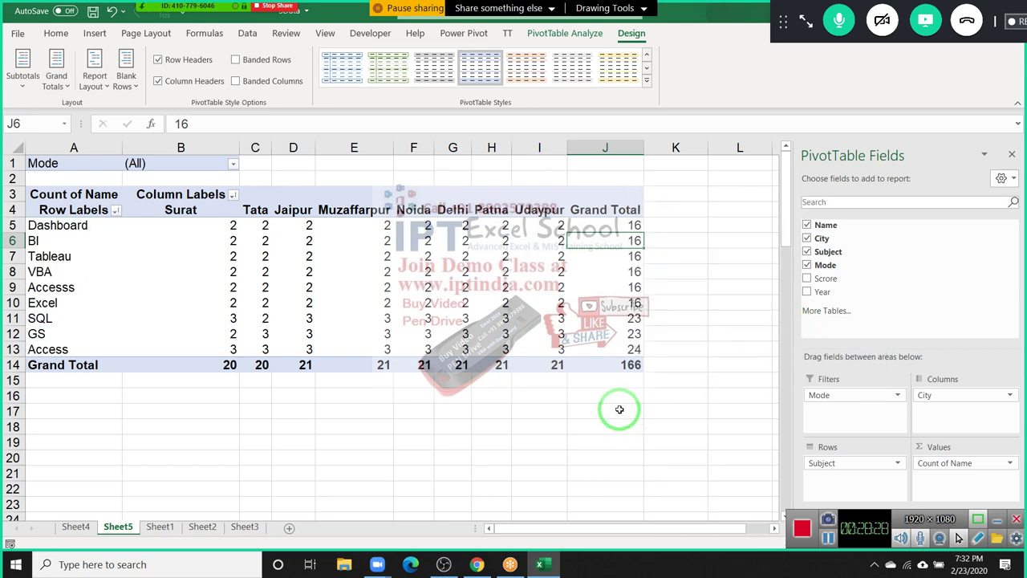
right_click(594, 239)
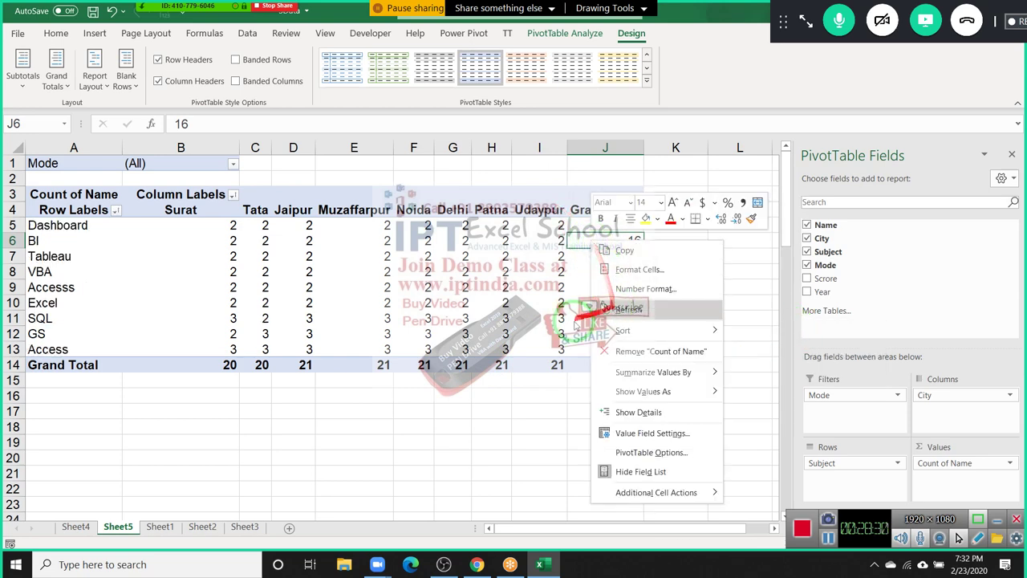
click(423, 364)
click(423, 364)
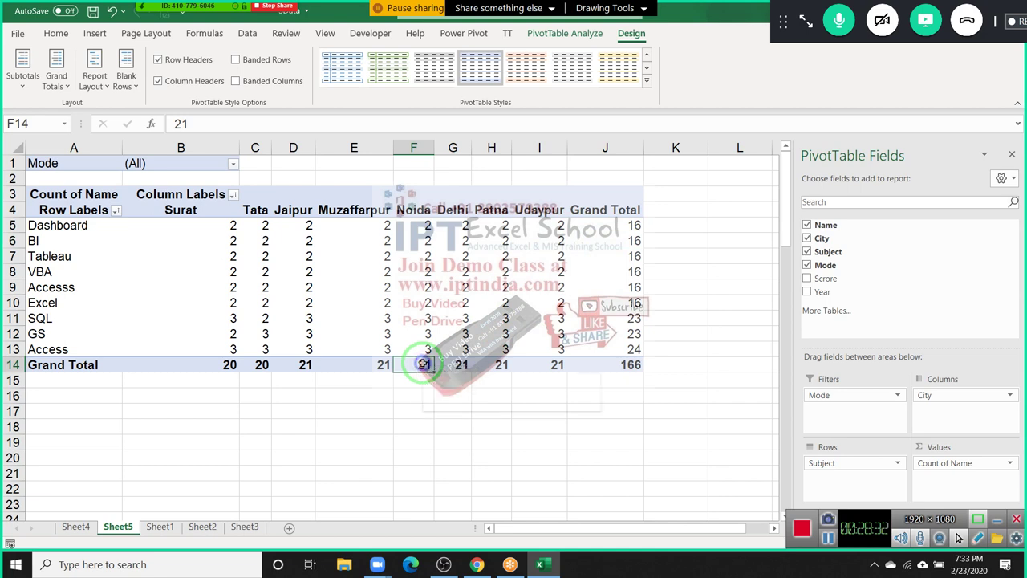
right_click(423, 364)
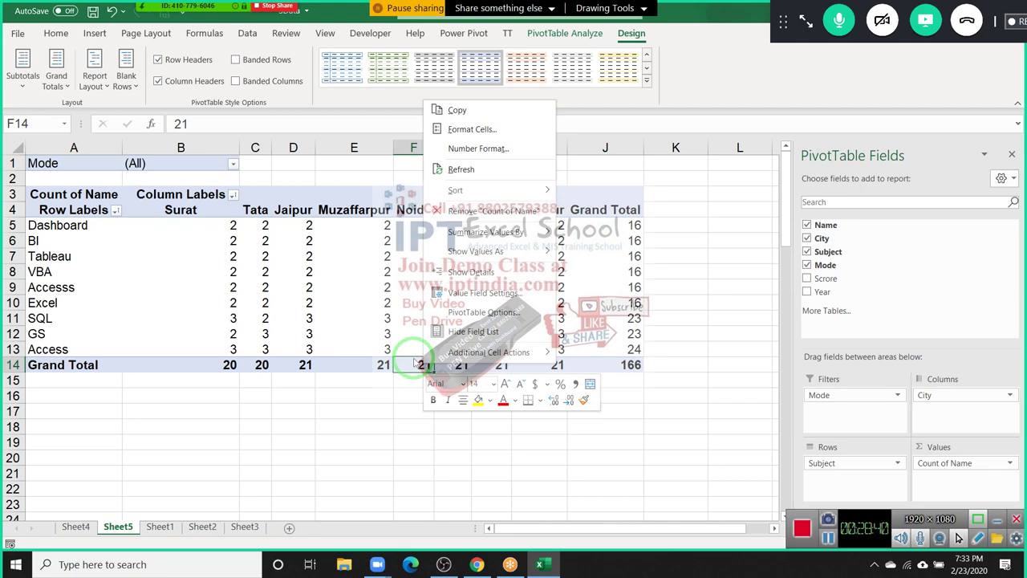
click(414, 363)
right_click(411, 363)
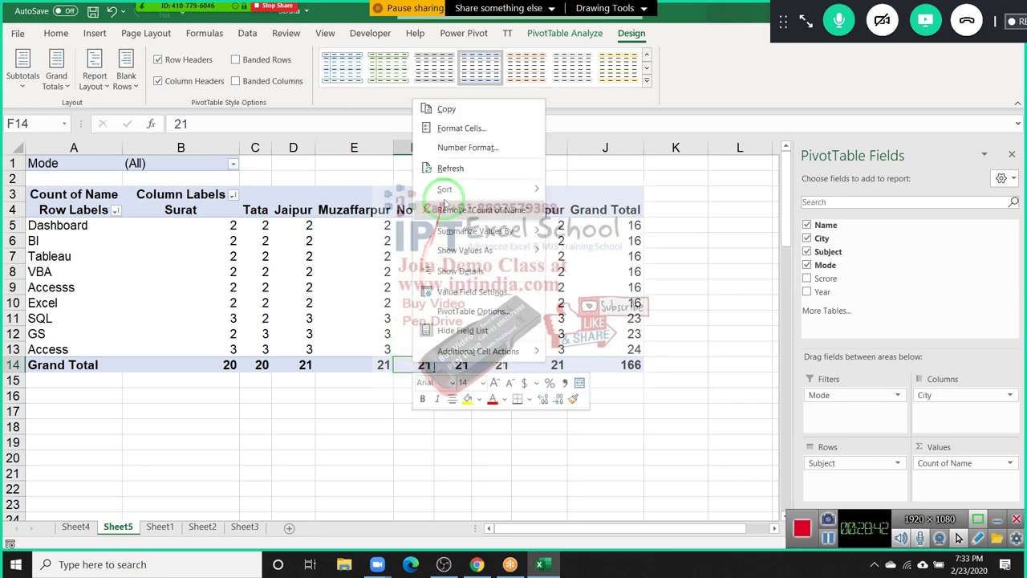
mouse_move(444, 196)
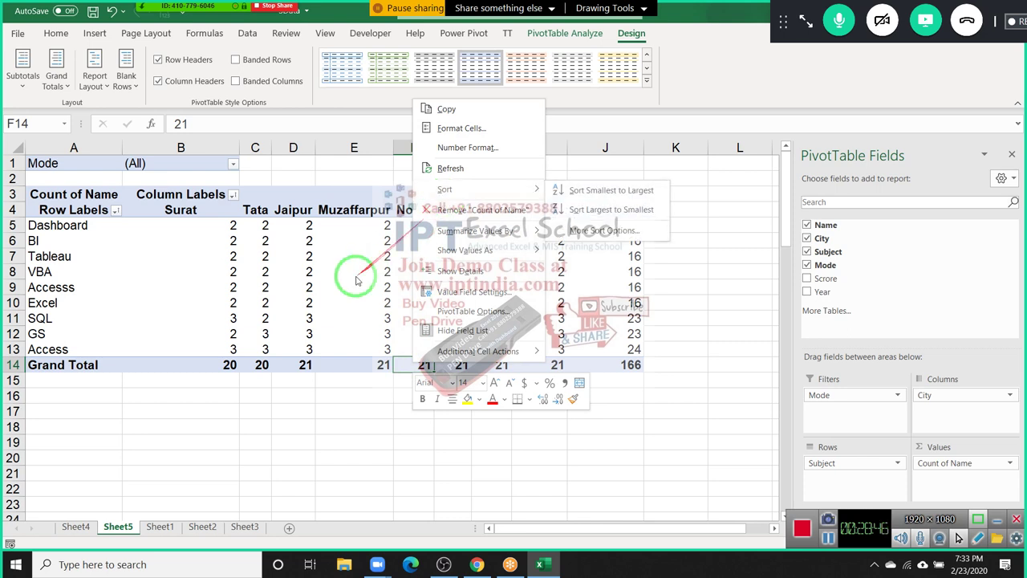
key(Escape)
drag(231, 299, 217, 245)
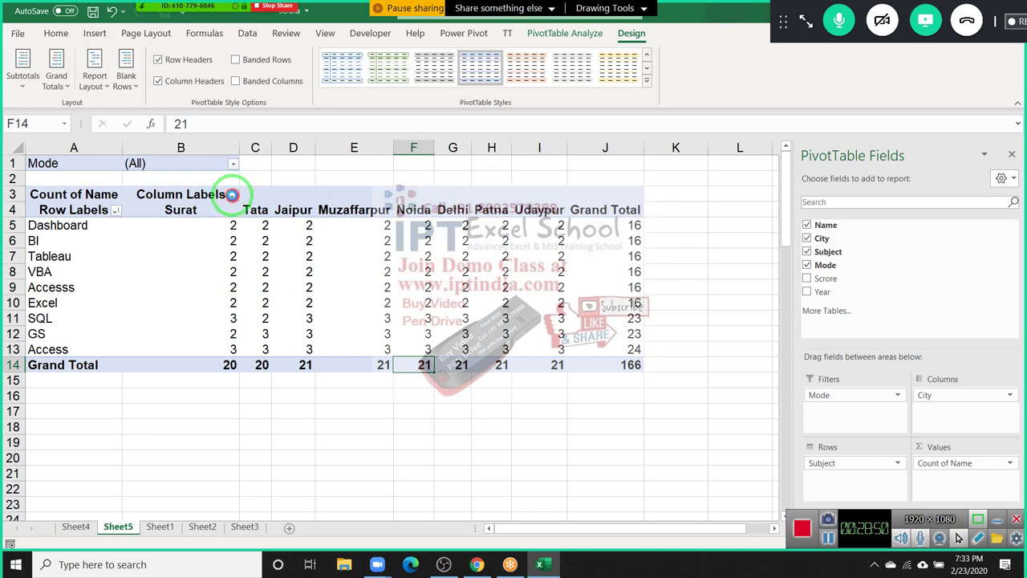
Step: Sort the city column labels Z to A, then re-sort them the opposite way
click(232, 197)
key(Escape)
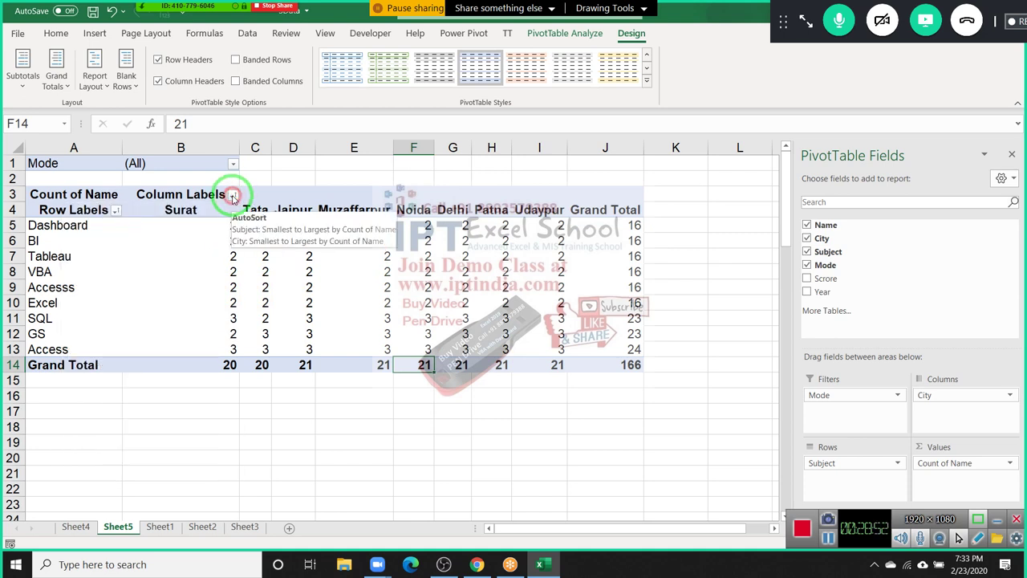
mouse_move(231, 202)
mouse_down()
mouse_move(159, 312)
mouse_move(417, 255)
mouse_up()
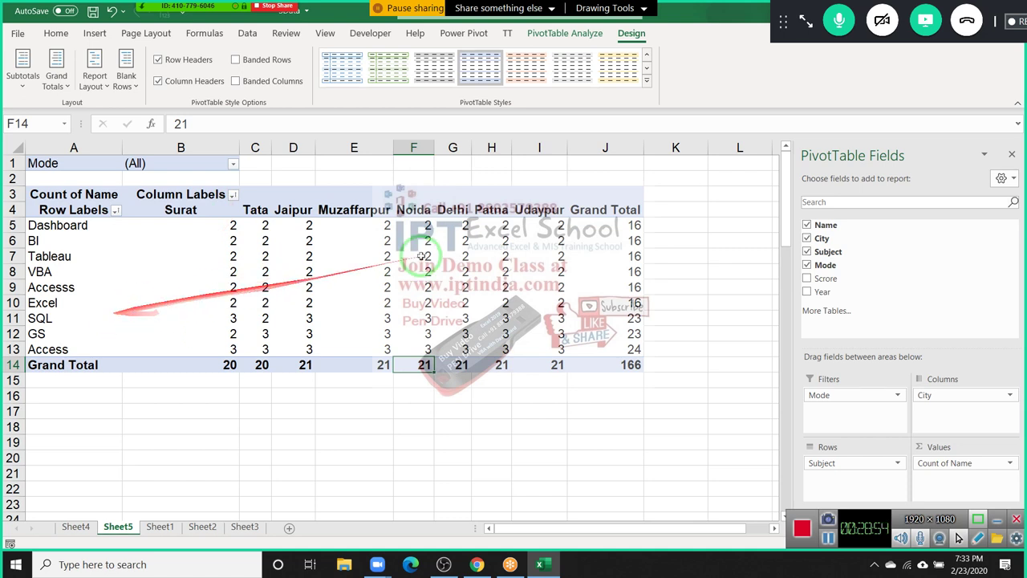
click(423, 209)
right_click(423, 209)
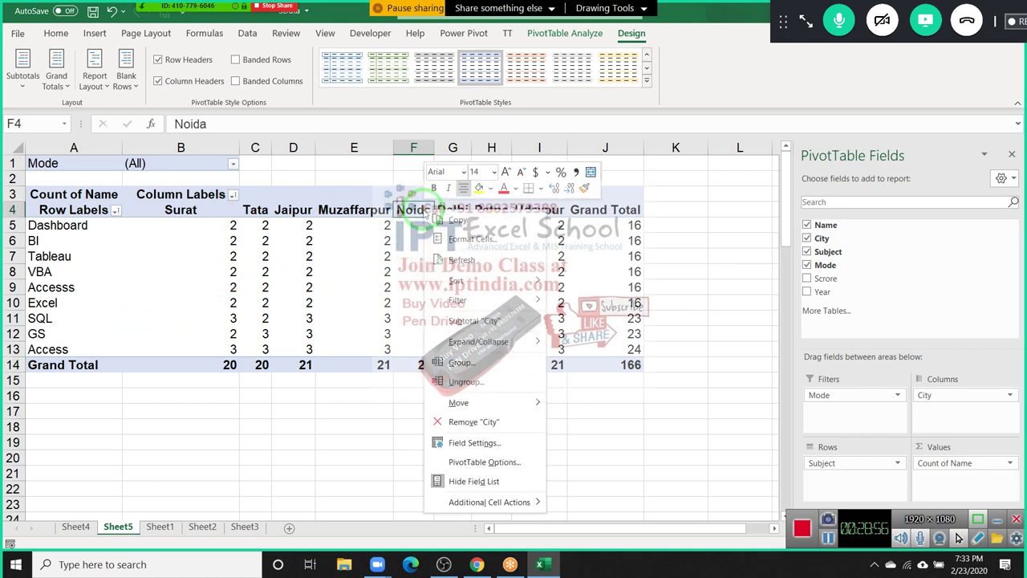
mouse_move(466, 287)
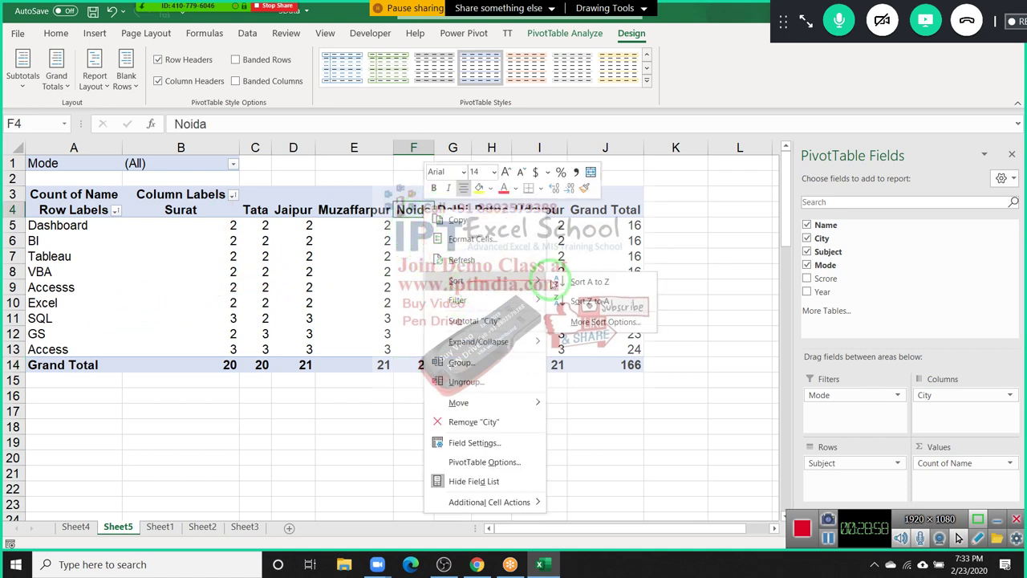
click(583, 300)
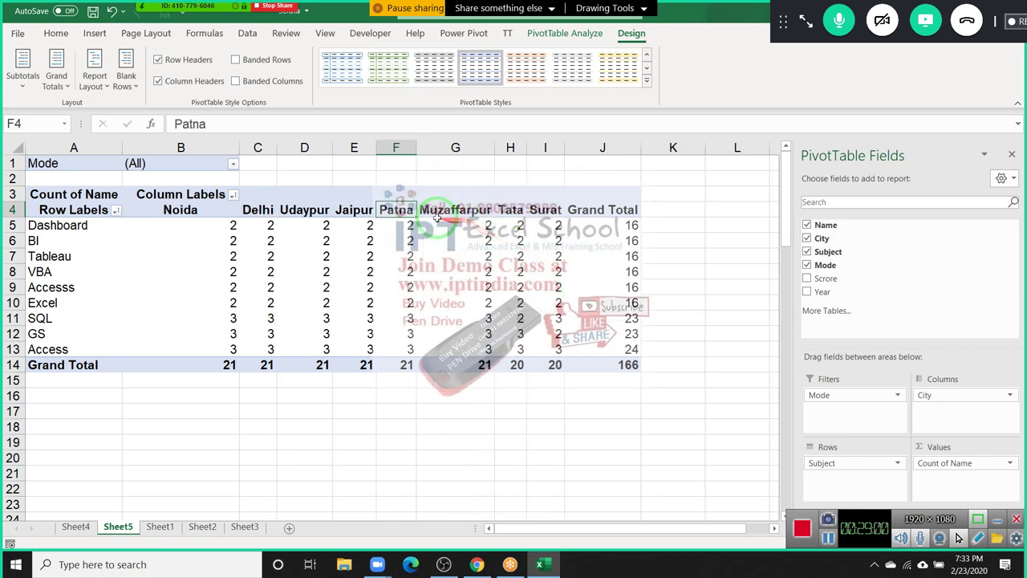
right_click(410, 210)
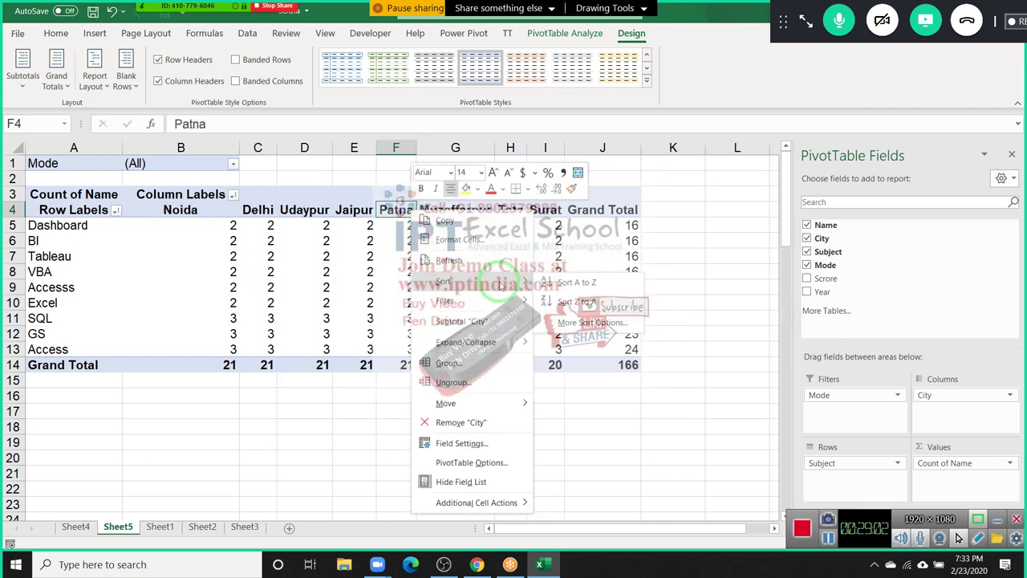
mouse_move(461, 285)
click(552, 297)
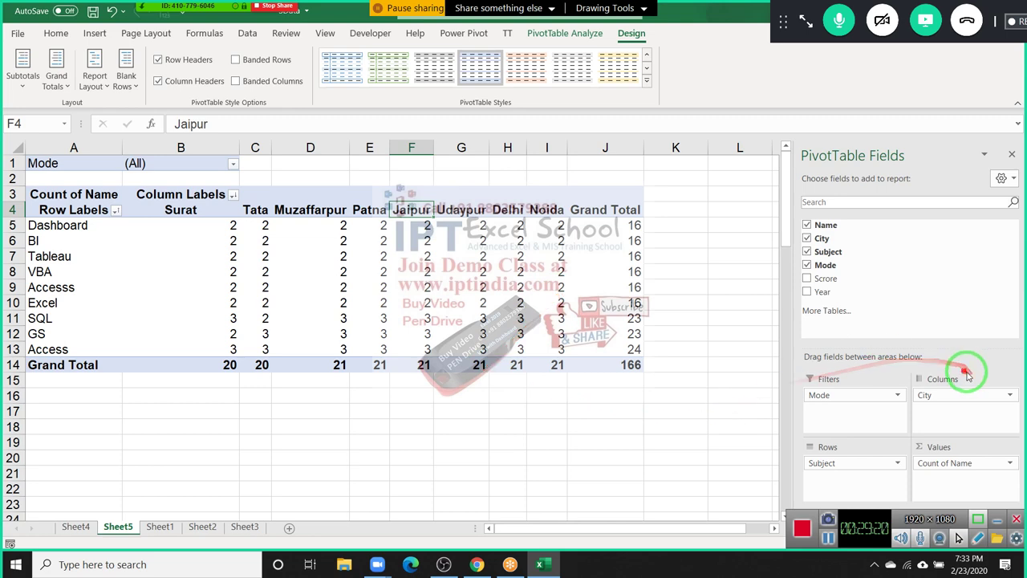
Step: Move City into the pivot rows, one city per row, and select Delhi and Noida
mouse_move(957, 393)
mouse_down()
mouse_move(850, 473)
mouse_move(869, 312)
mouse_up()
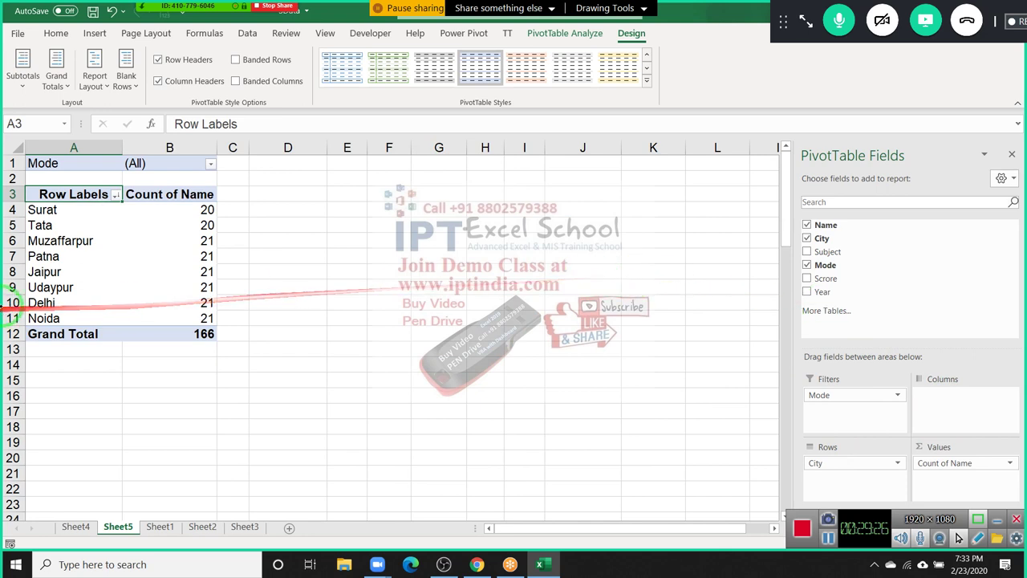
click(42, 302)
mouse_move(50, 303)
mouse_down()
mouse_move(143, 320)
mouse_move(105, 320)
mouse_up()
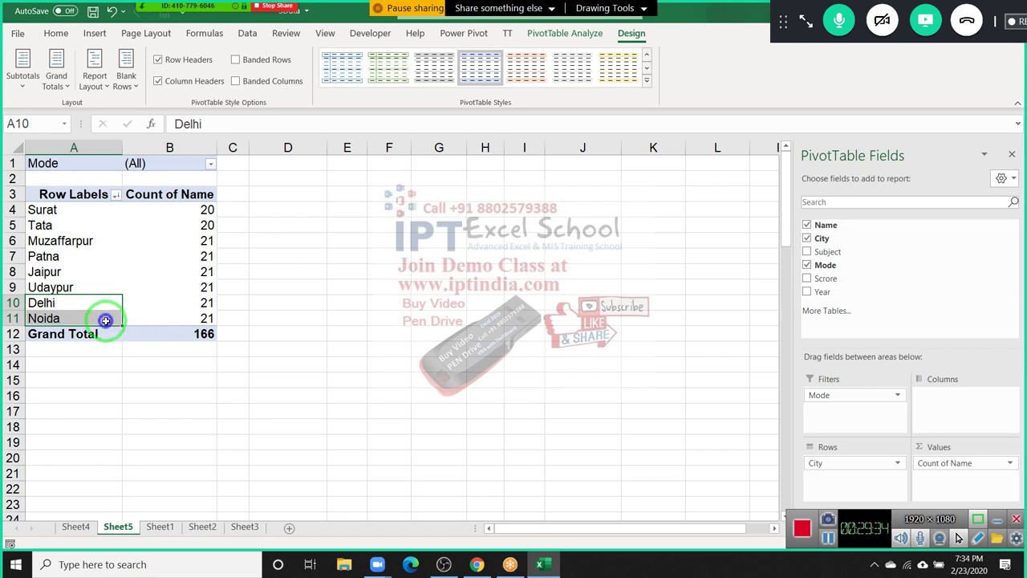
right_click(107, 323)
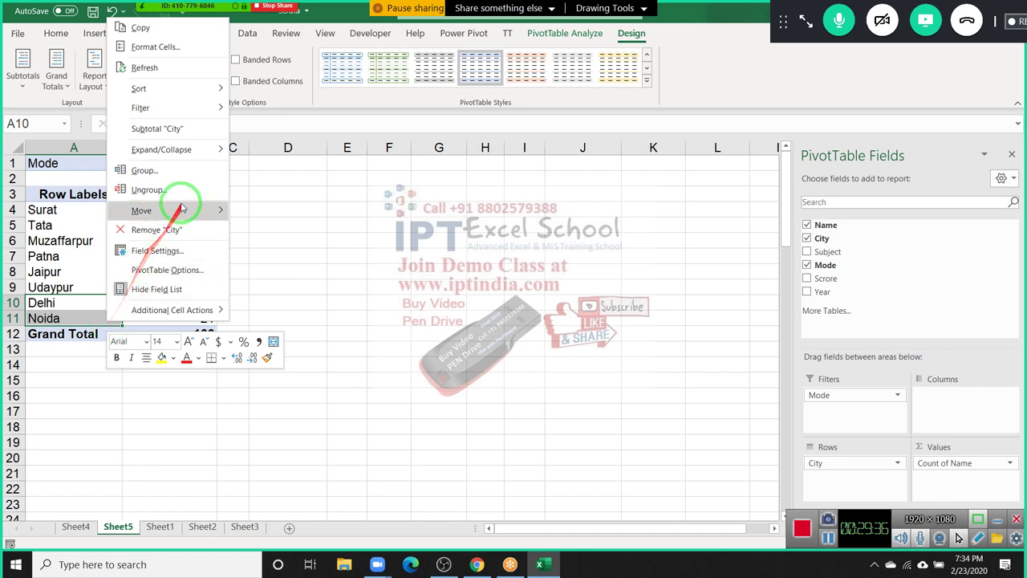
Step: Group Delhi and Noida and rename Group1 to 'Delhi & NCR'
click(178, 170)
mouse_move(166, 306)
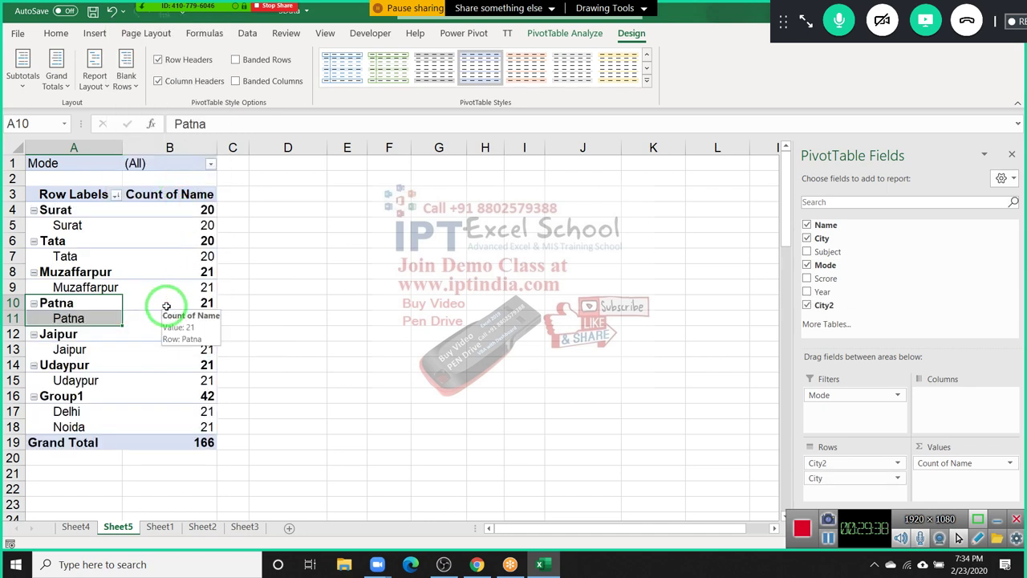
click(74, 396)
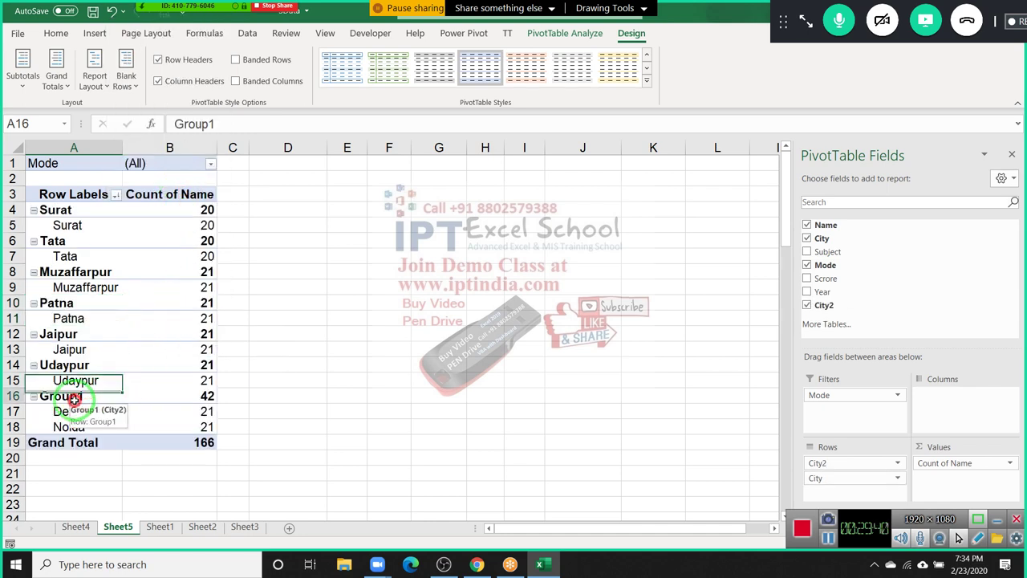
text(Delhi & NCR)
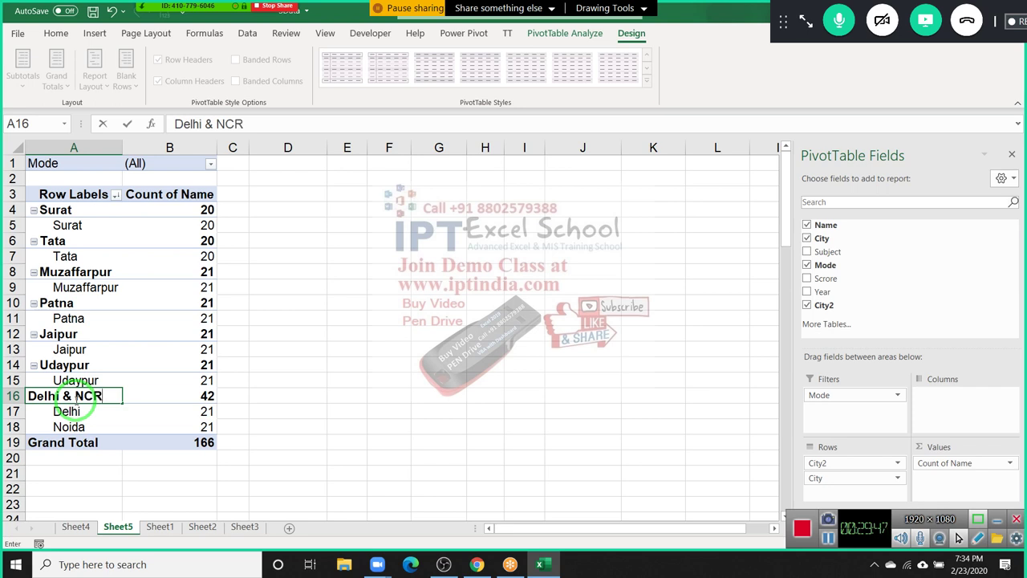
key(Return)
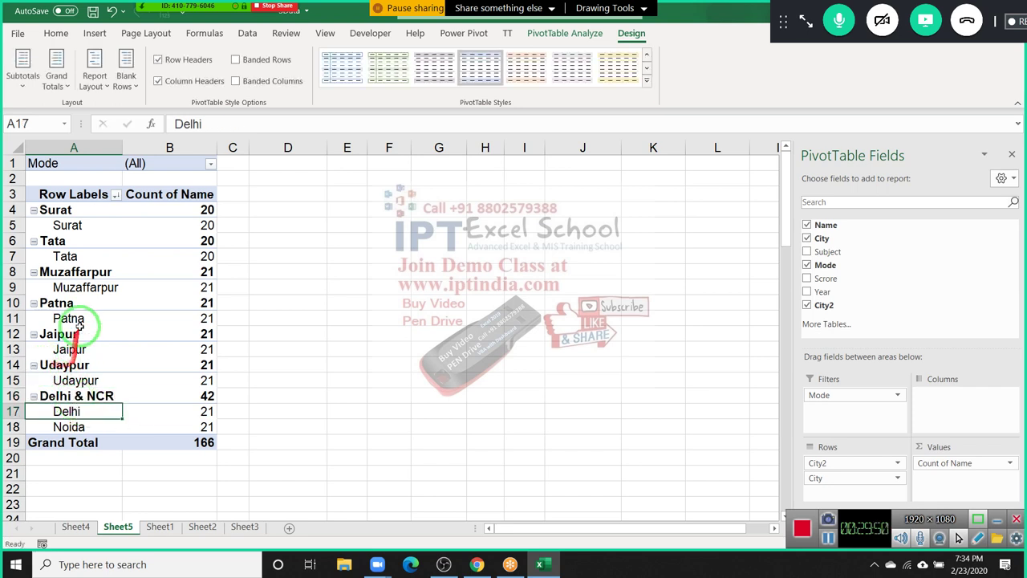
Step: Remove the original City field from the rows, leaving only the grouped City2 rows
drag(84, 329, 670, 404)
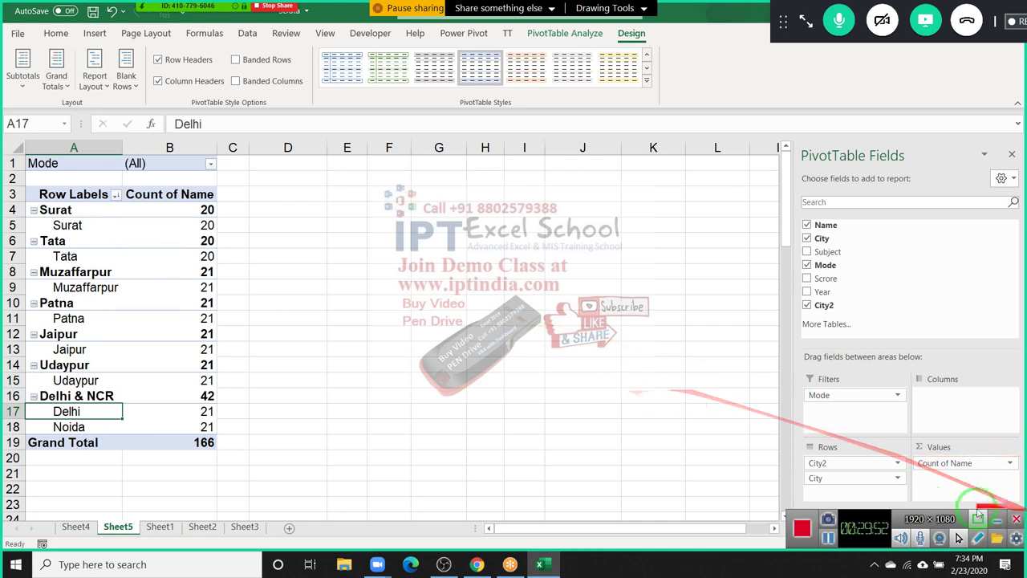
mouse_move(863, 469)
mouse_down()
mouse_move(860, 480)
mouse_move(899, 278)
mouse_up()
click(861, 478)
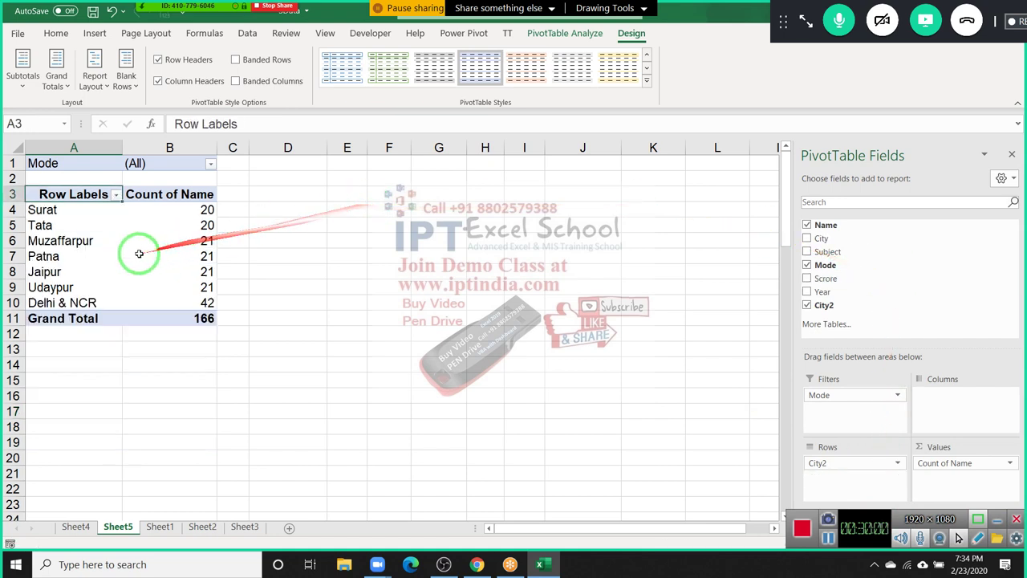
Step: Create a new pivot on Sheet9 from the Sheet1 data, counting Name for each Scrore value
click(80, 304)
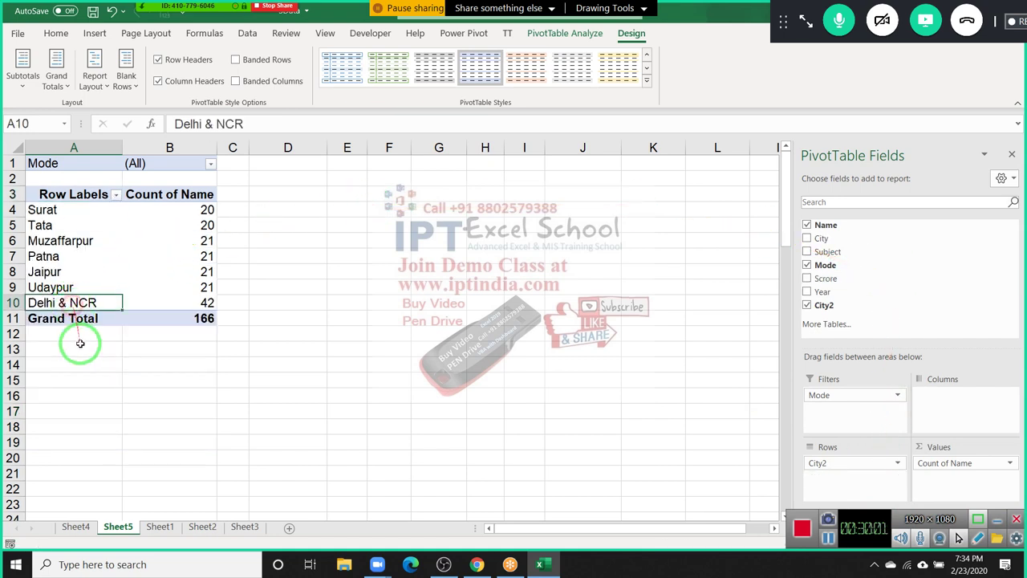
click(159, 527)
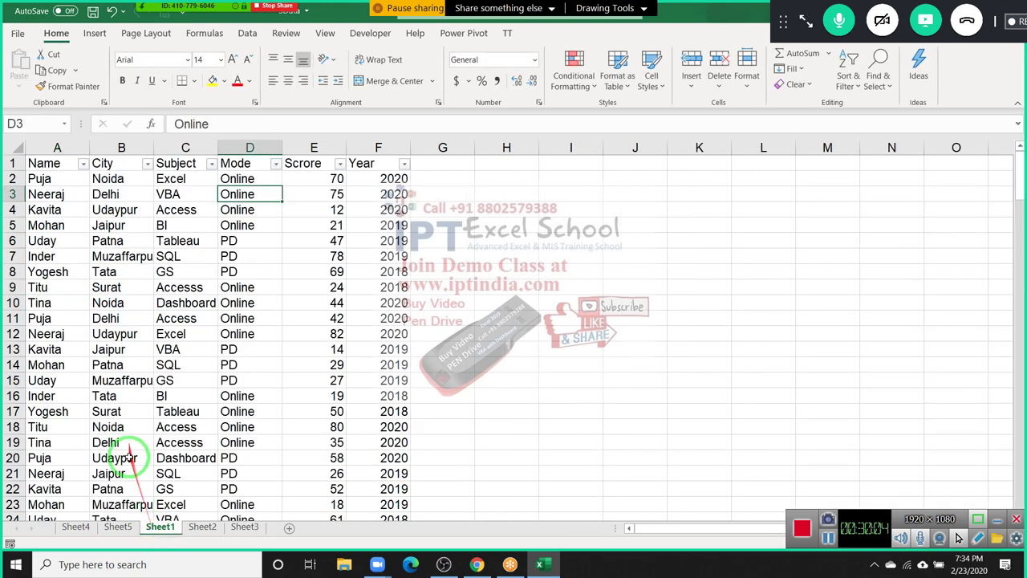
click(58, 164)
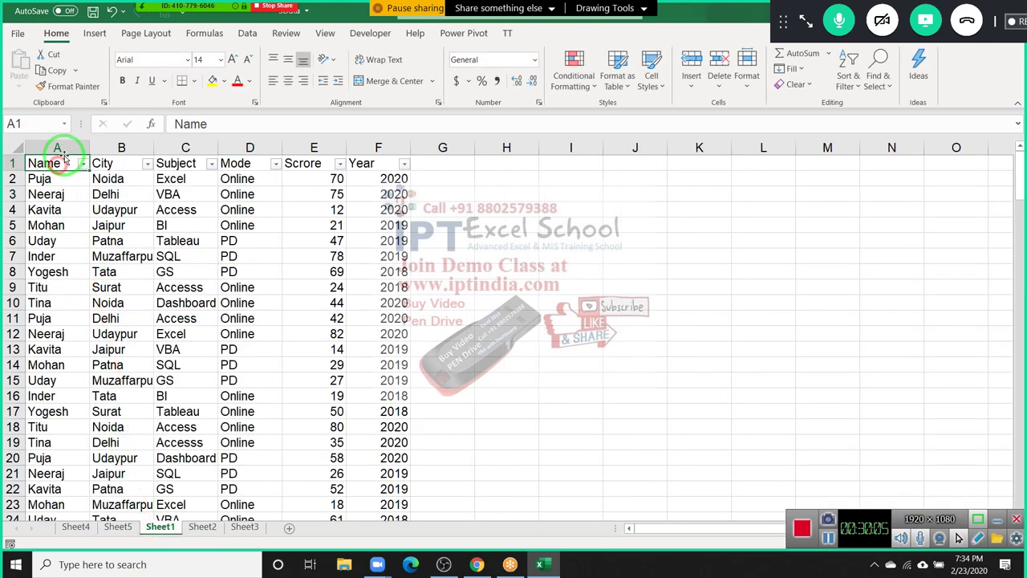
click(94, 33)
click(24, 64)
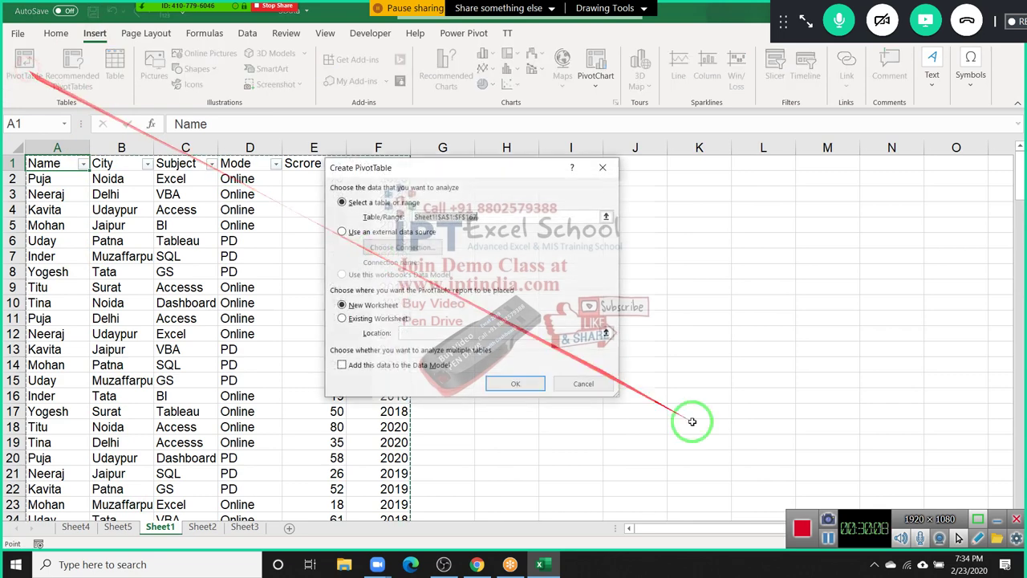
click(527, 385)
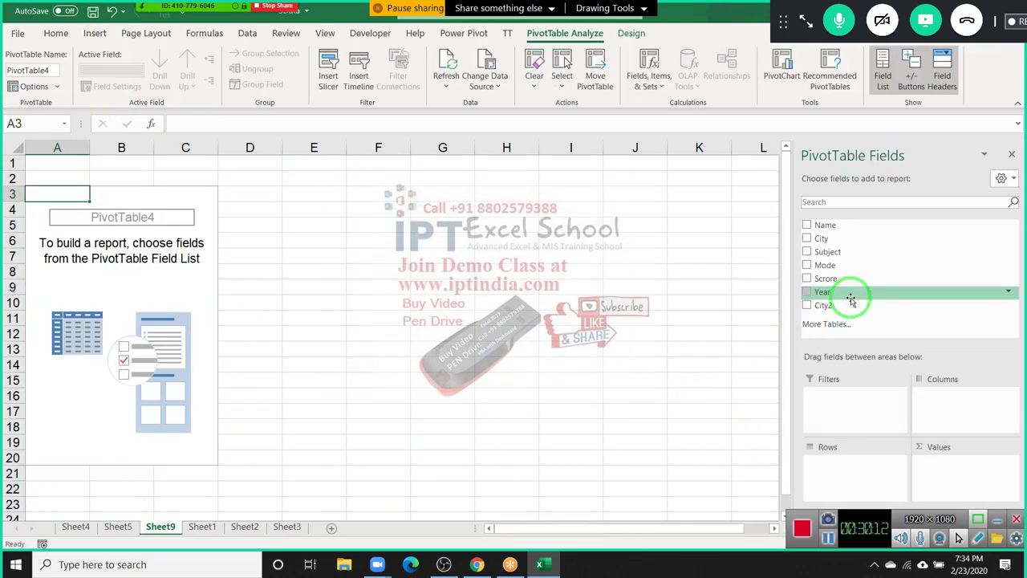
drag(826, 277, 846, 449)
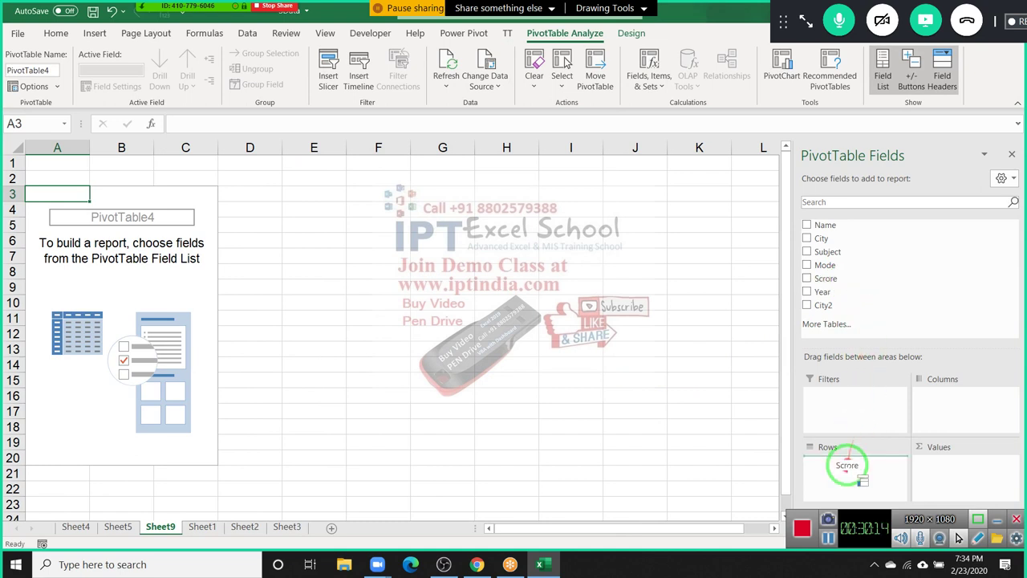
drag(834, 225, 947, 472)
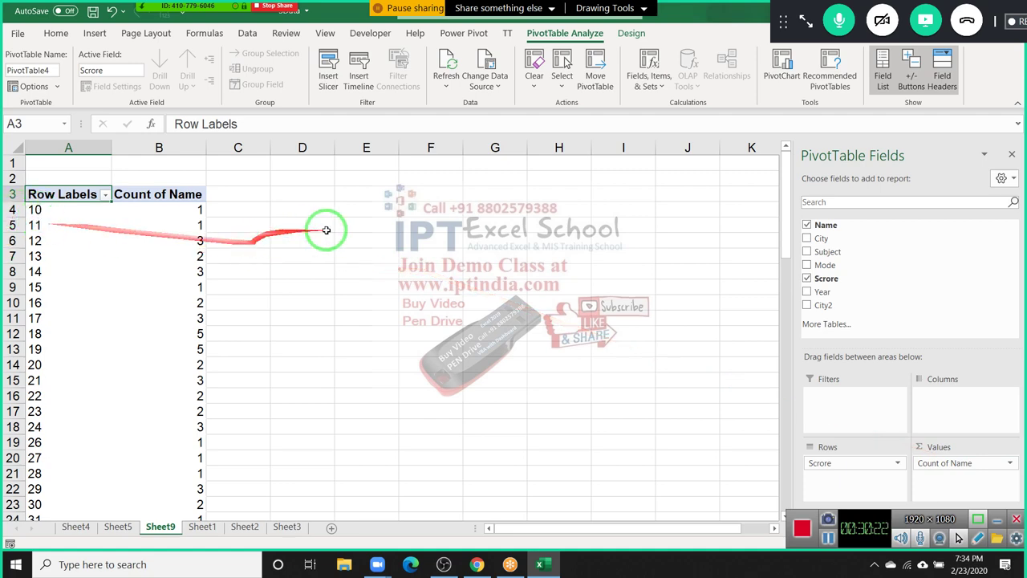
Step: Enter the band labels 0-30, 30-60, 60-90 and >90 in cells E4:E7
click(357, 211)
text(0-30)
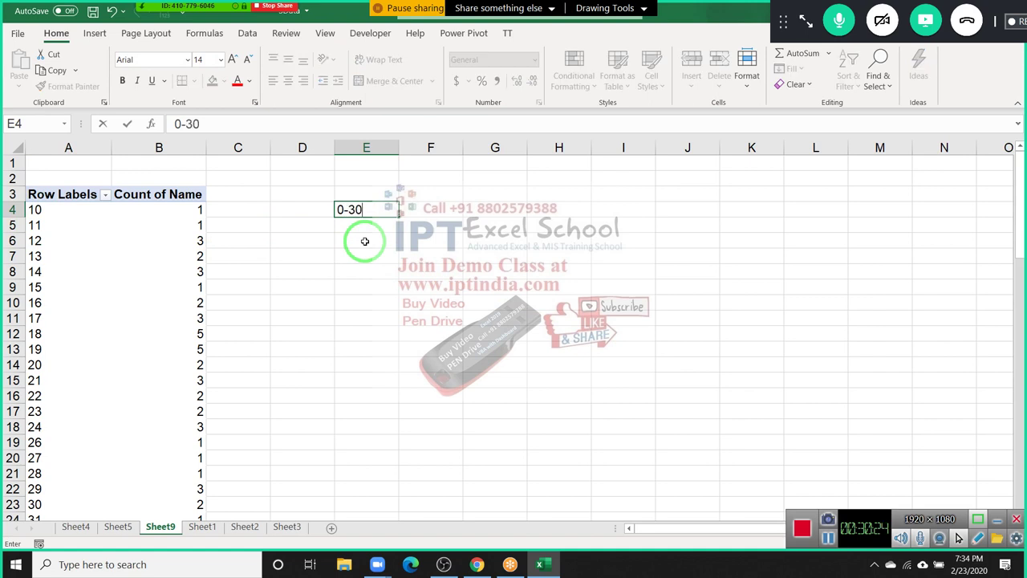
key(Return)
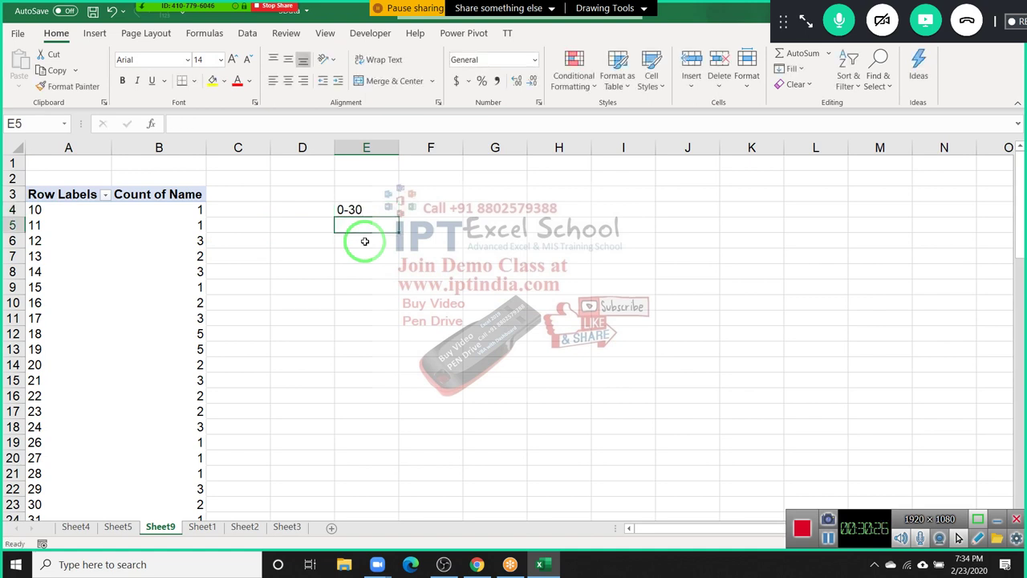
text(30-60)
key(Return)
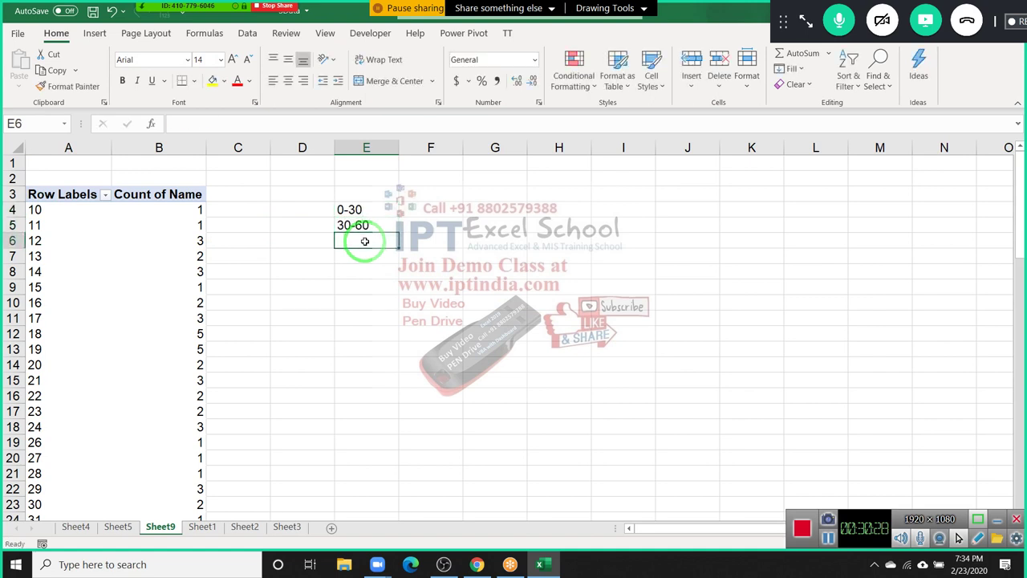
text(60-90)
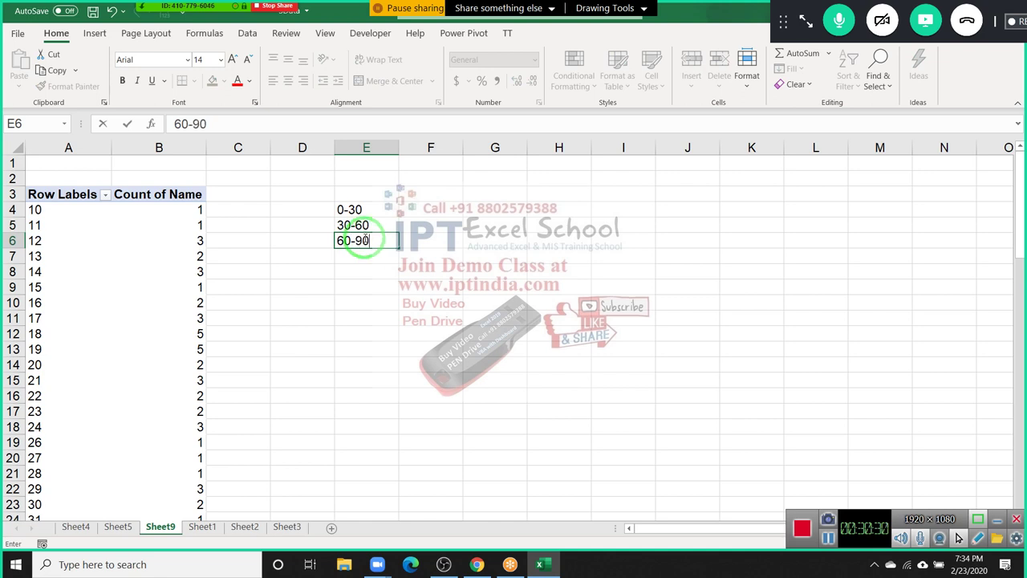
key(Return)
text(>9)
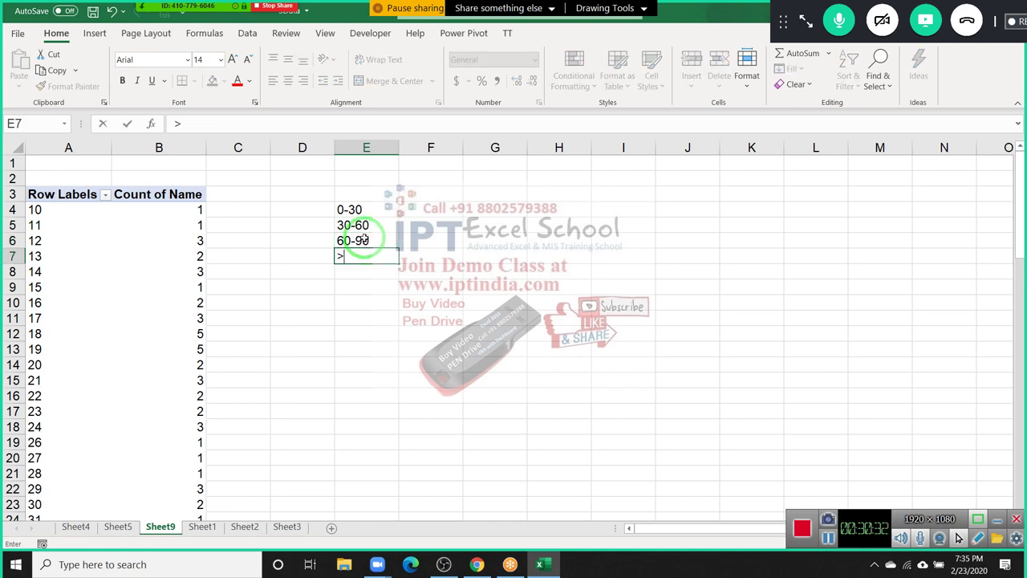
text(0)
key(Return)
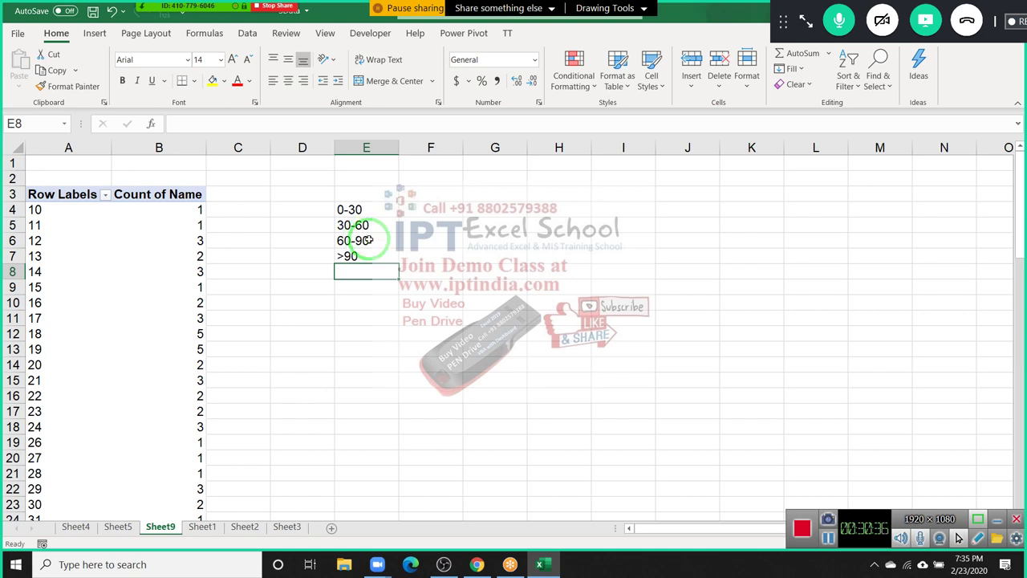
Step: Group the Scrore row labels starting at 0, ending at 100, by 30
right_click(44, 238)
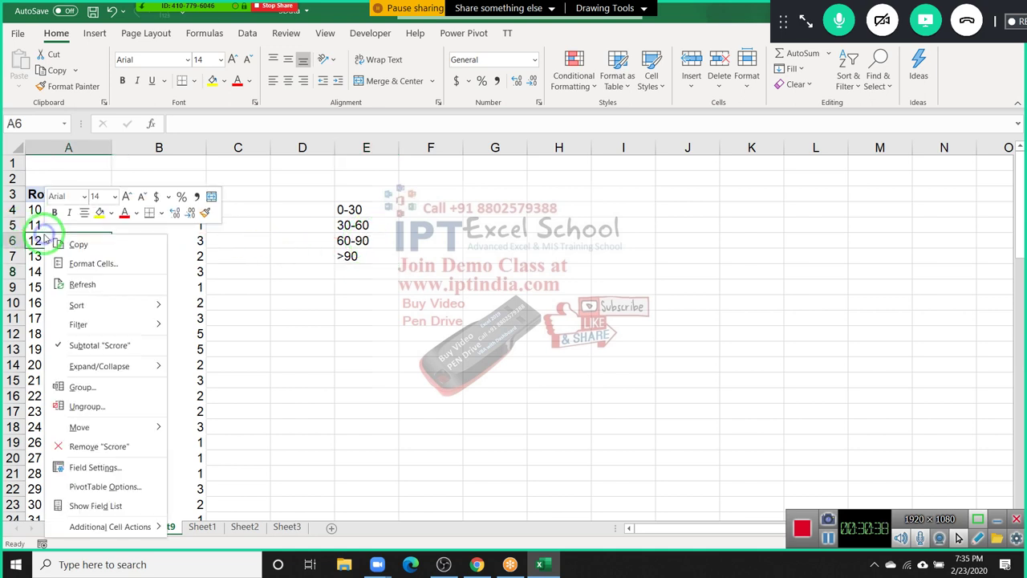
click(103, 387)
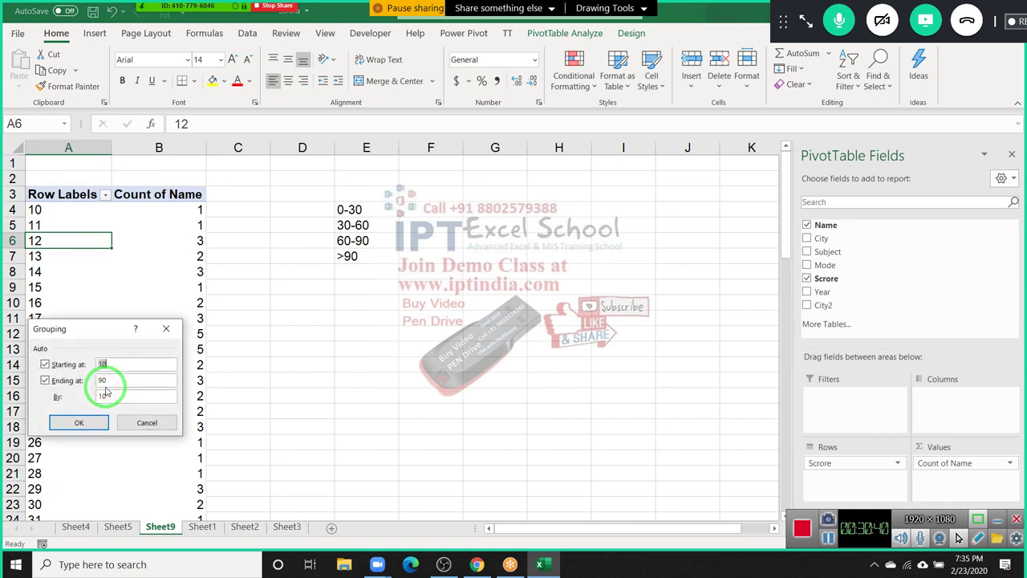
drag(108, 328, 379, 327)
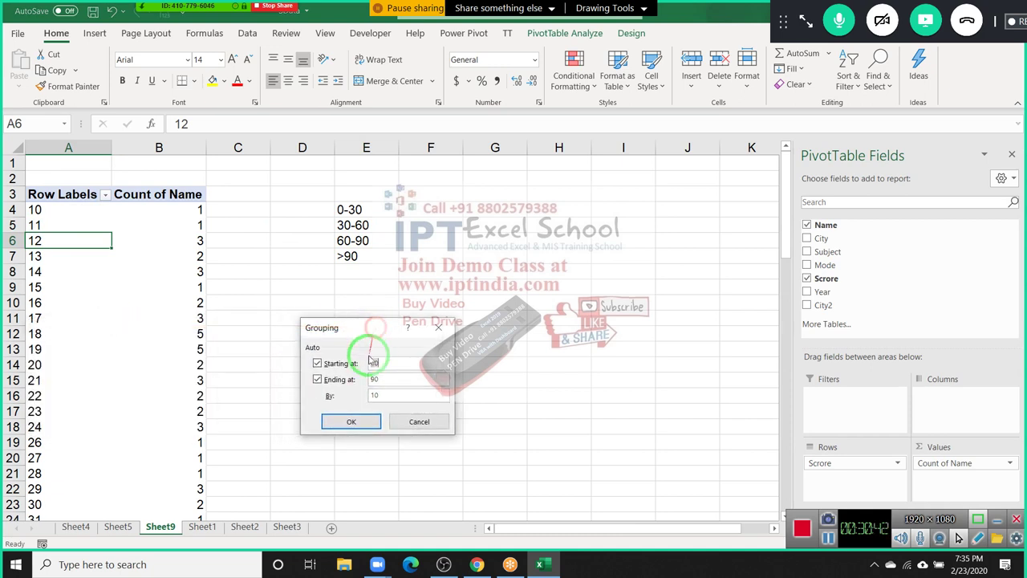
double_click(382, 363)
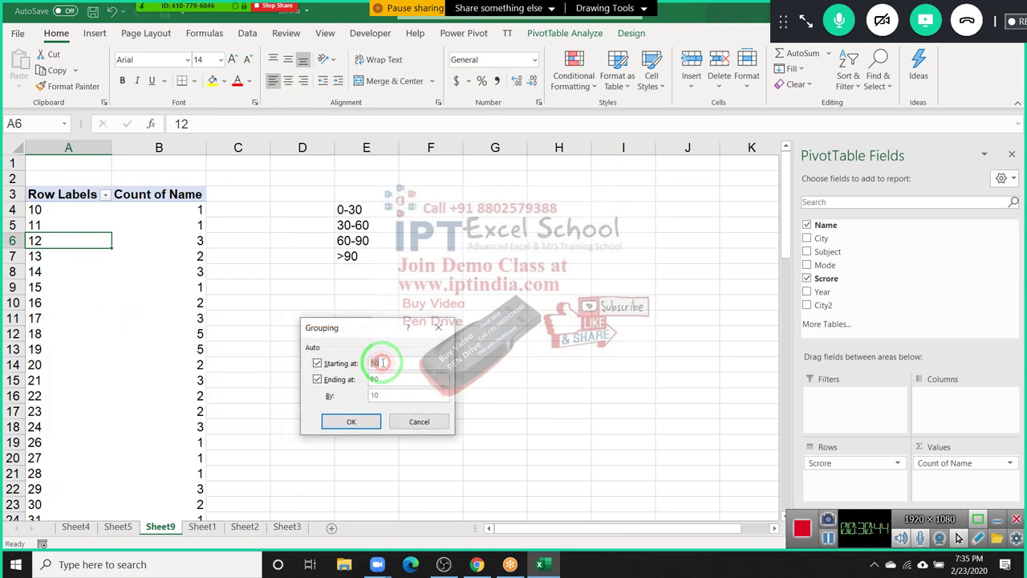
text(0)
double_click(371, 379)
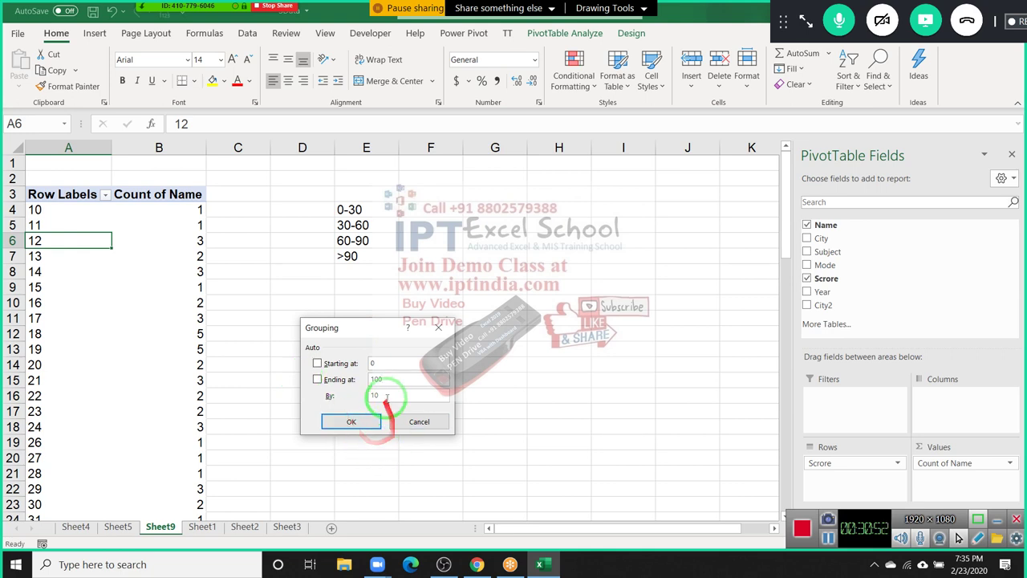
drag(378, 394, 349, 394)
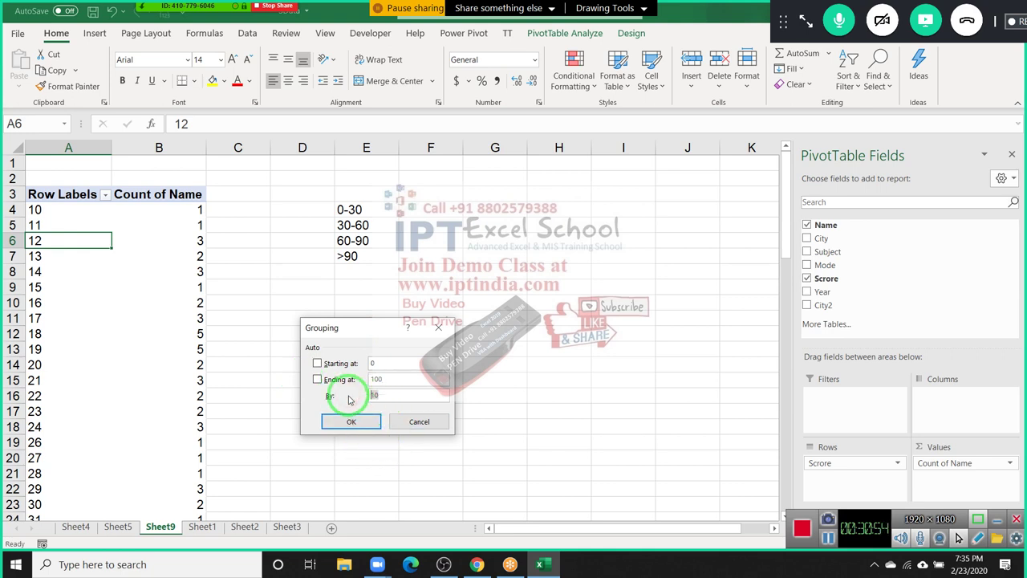
text(30)
click(349, 422)
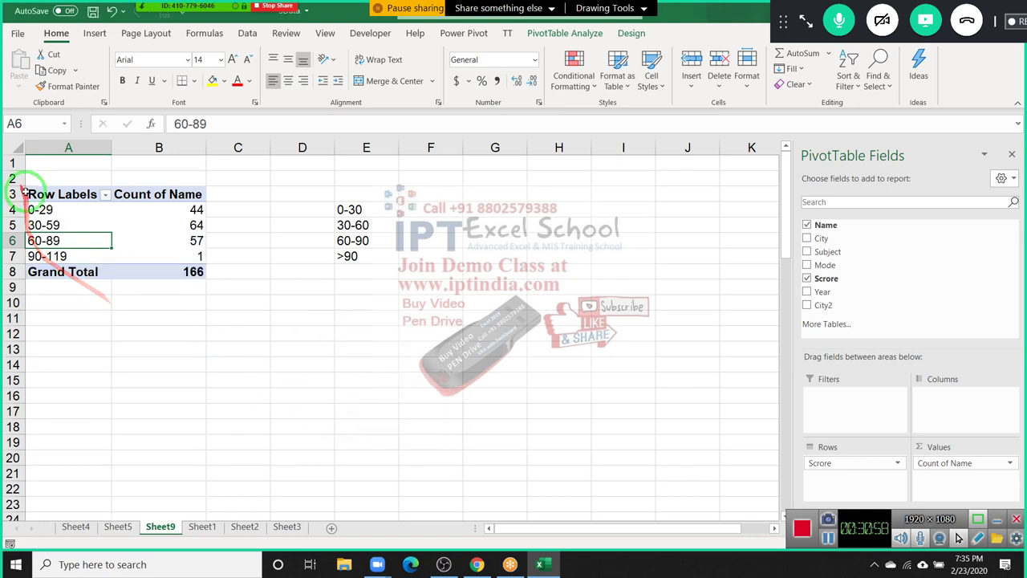
Step: Check the bands 0-29 through 90-119 and the 90-119 band's count of 1
click(35, 208)
click(36, 226)
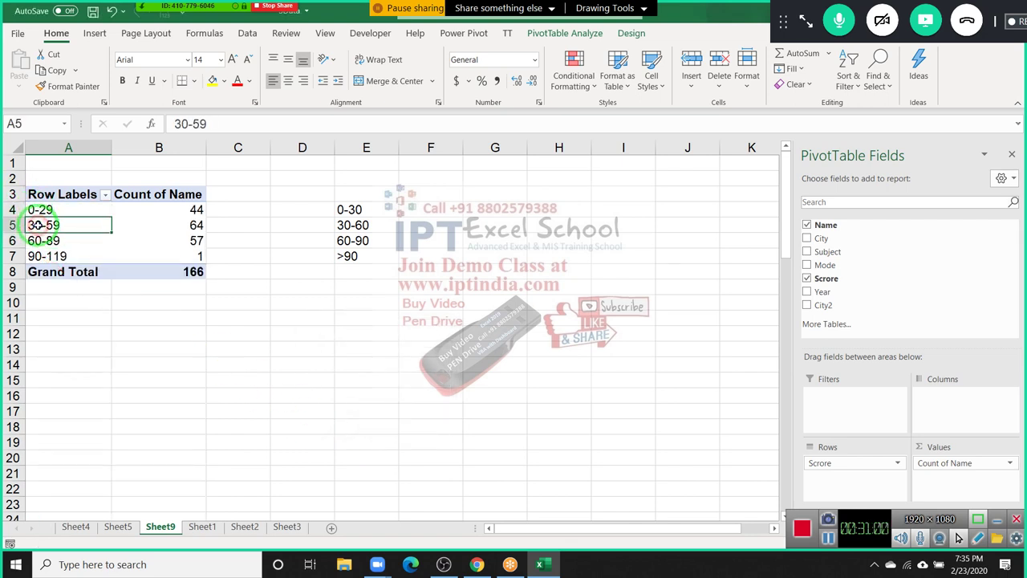
click(43, 241)
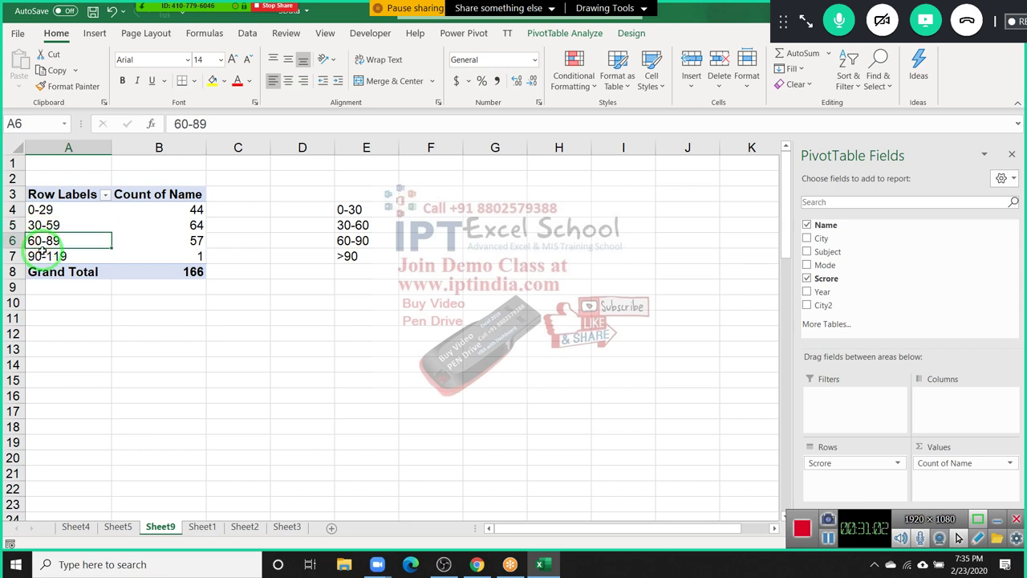
click(44, 255)
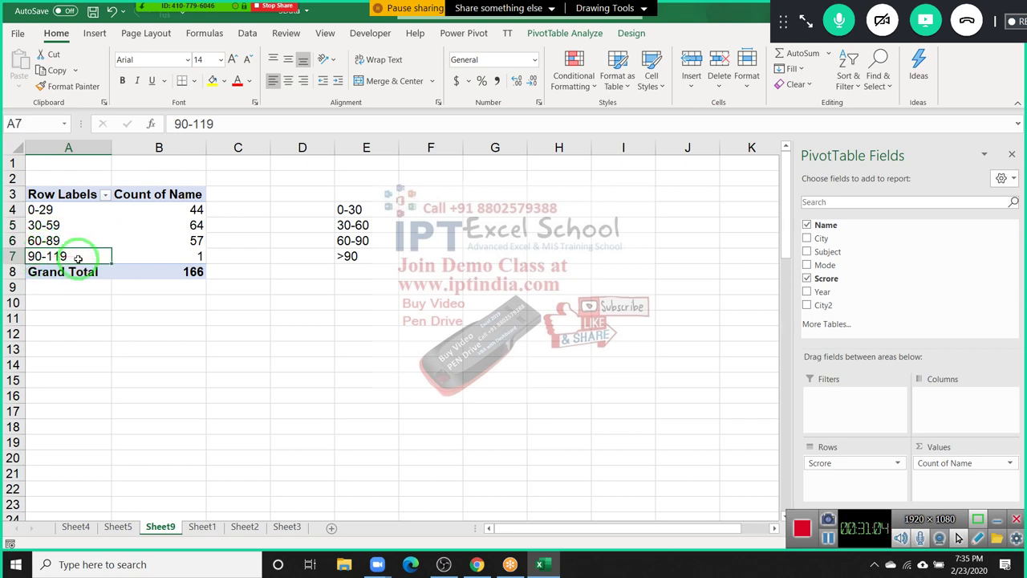
click(141, 256)
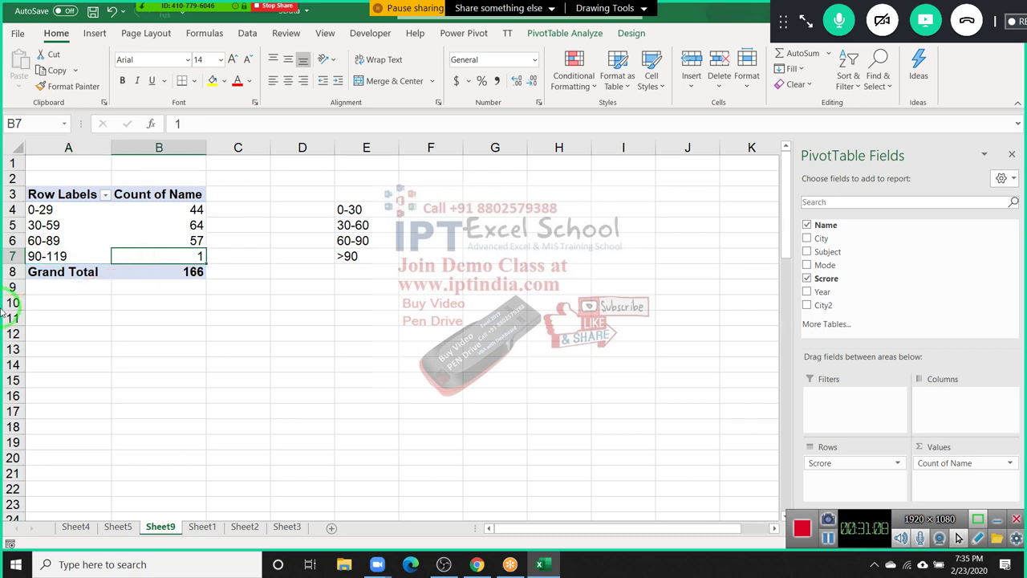
Step: Reopen the Scrore grouping settings, still 0 to 100 by 30, and dismiss Zoom's time-limit warning
right_click(52, 227)
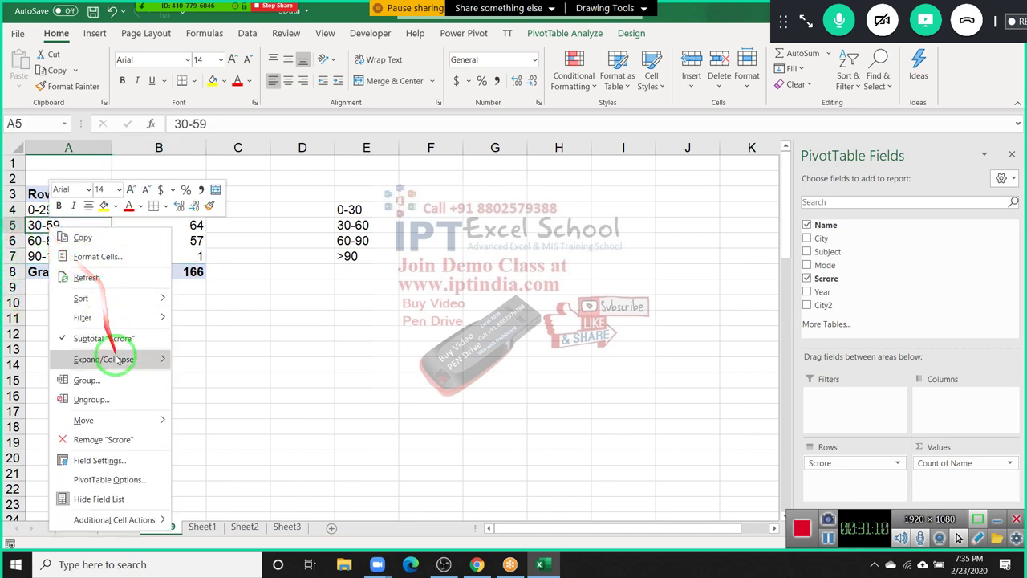
click(116, 384)
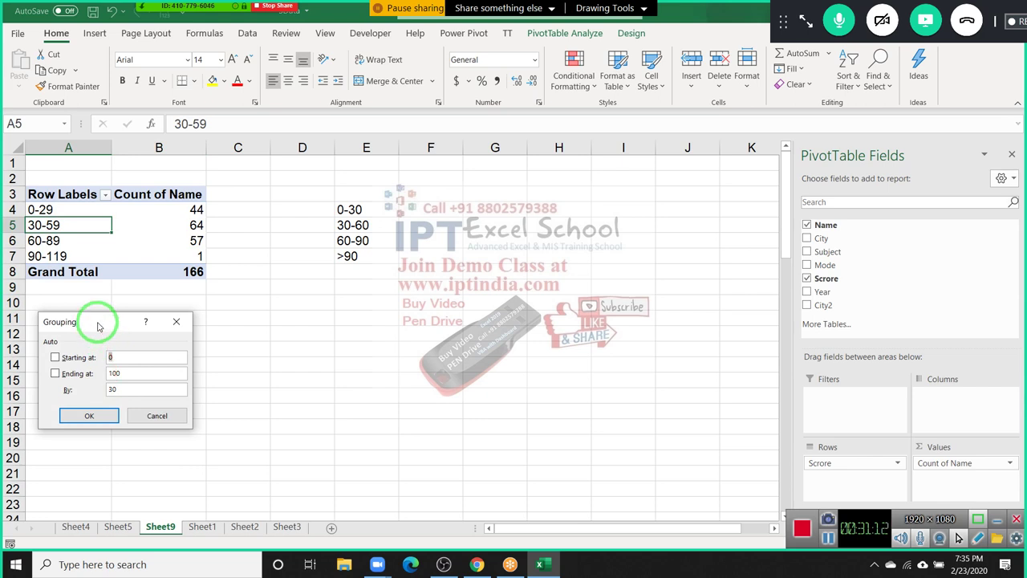
drag(96, 321, 371, 289)
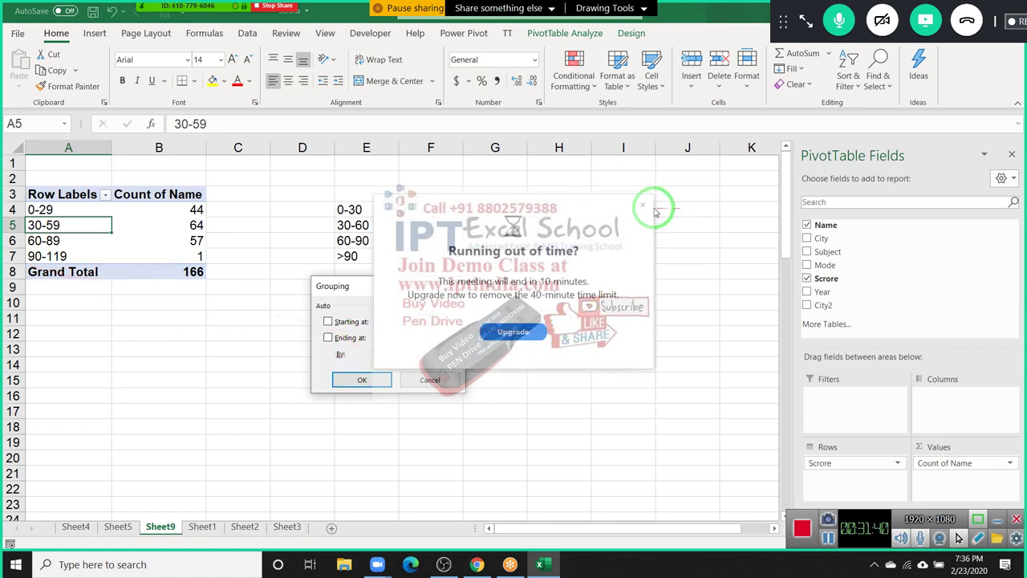
click(644, 207)
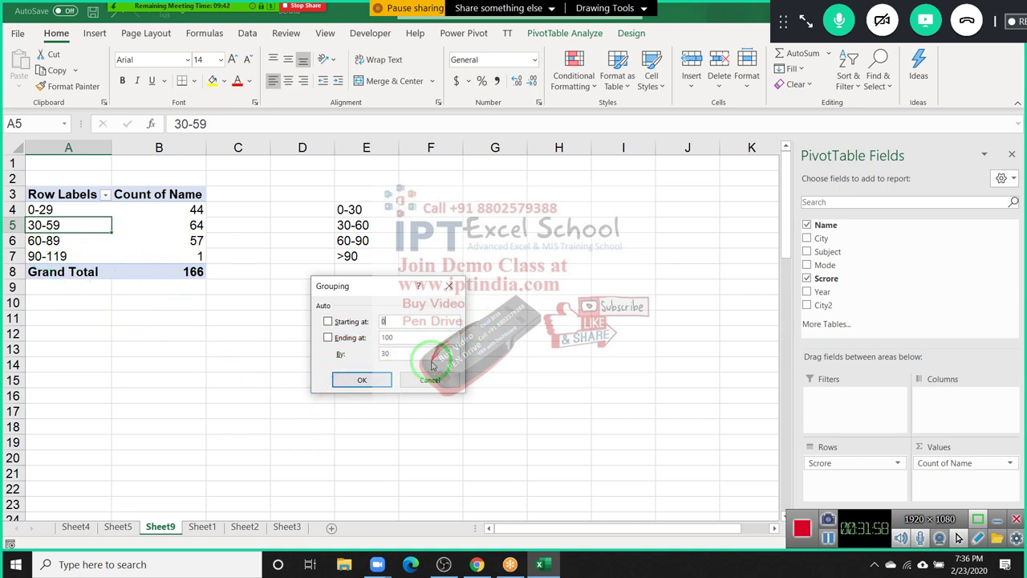
Step: Accept the grouping unchanged and start relabelling the lowest band, cancelling a stray entry
click(355, 378)
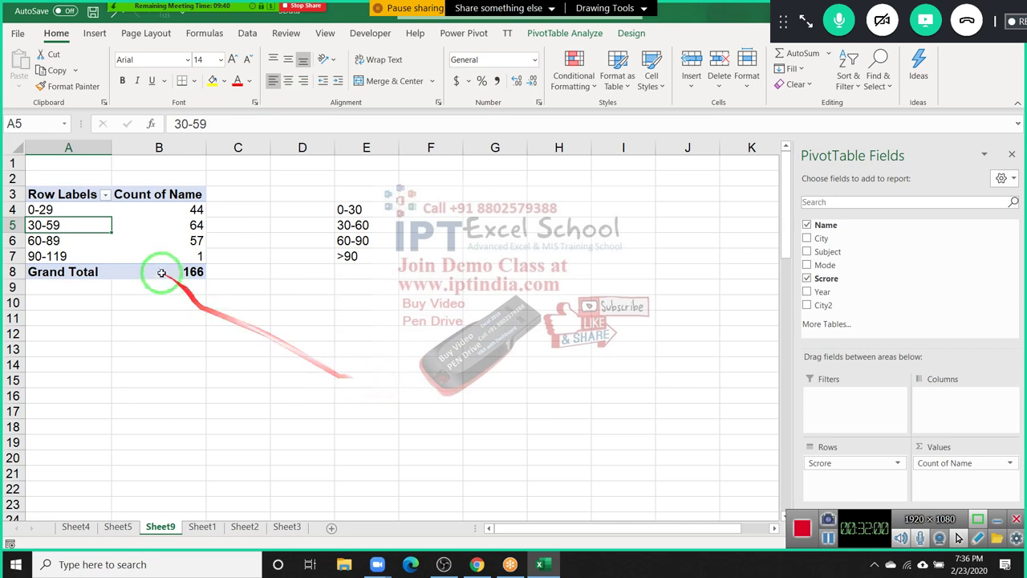
click(79, 210)
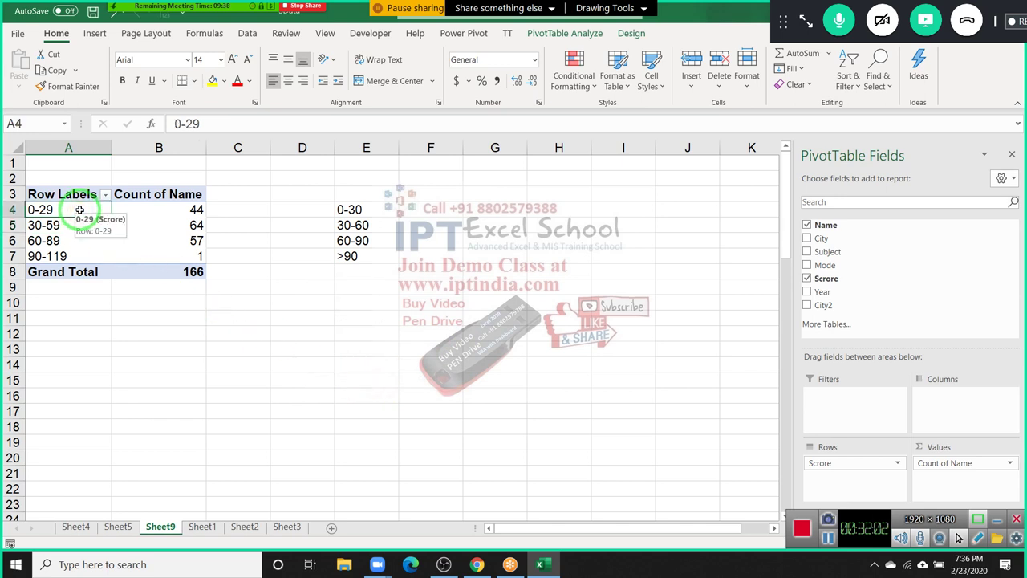
text(C)
key(Return)
text(])
key(Escape)
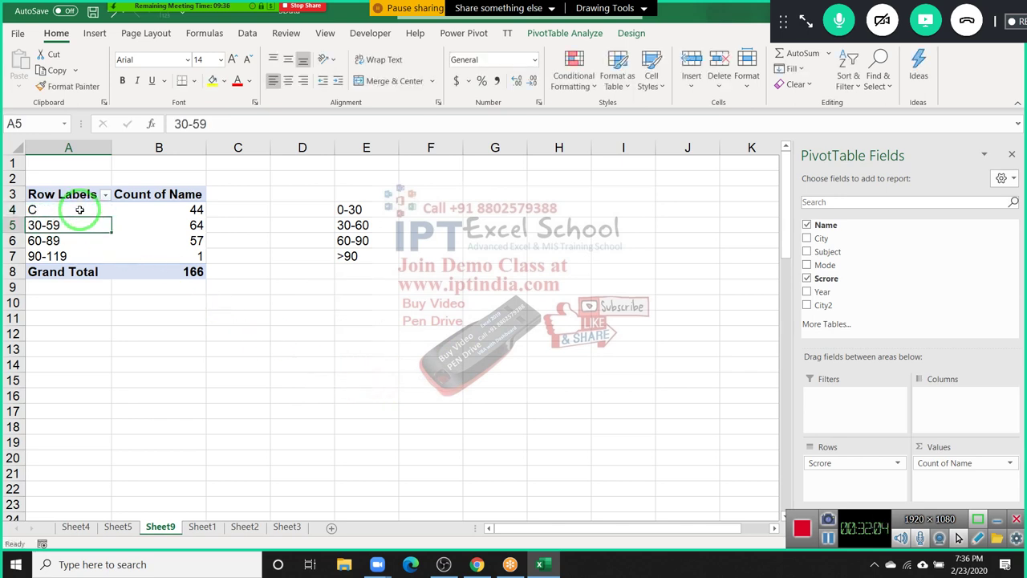
Step: Relabel the four score bands D, C, B and A from lowest to highest
click(80, 209)
text(D)
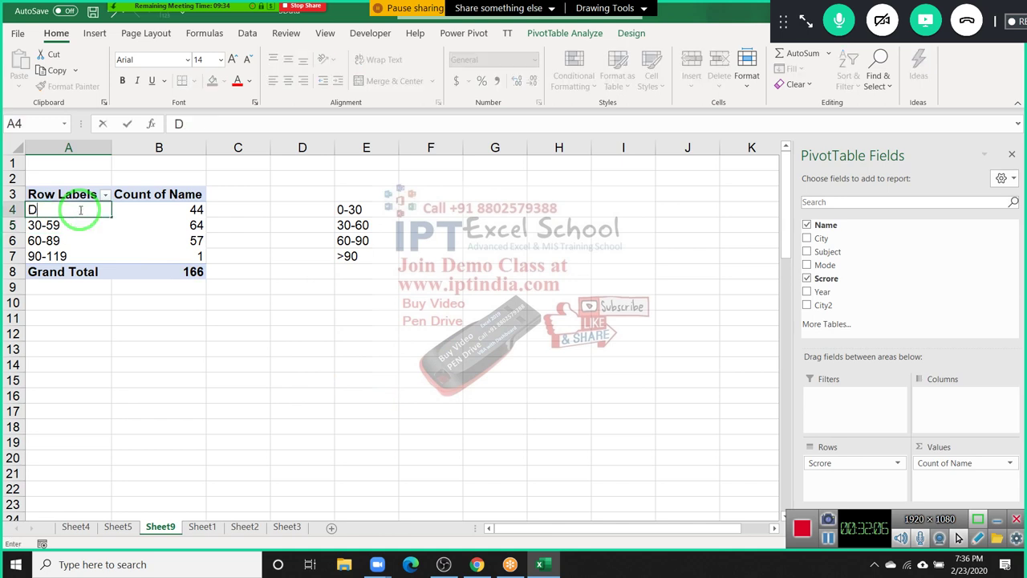
key(Return)
text(C)
key(Return)
text(A)
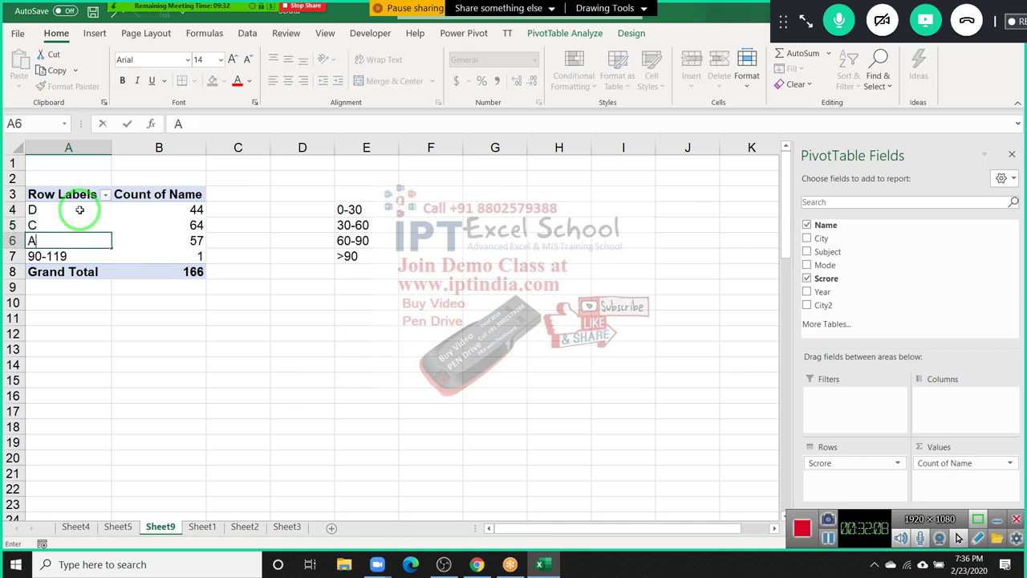
key(Return)
key(Up)
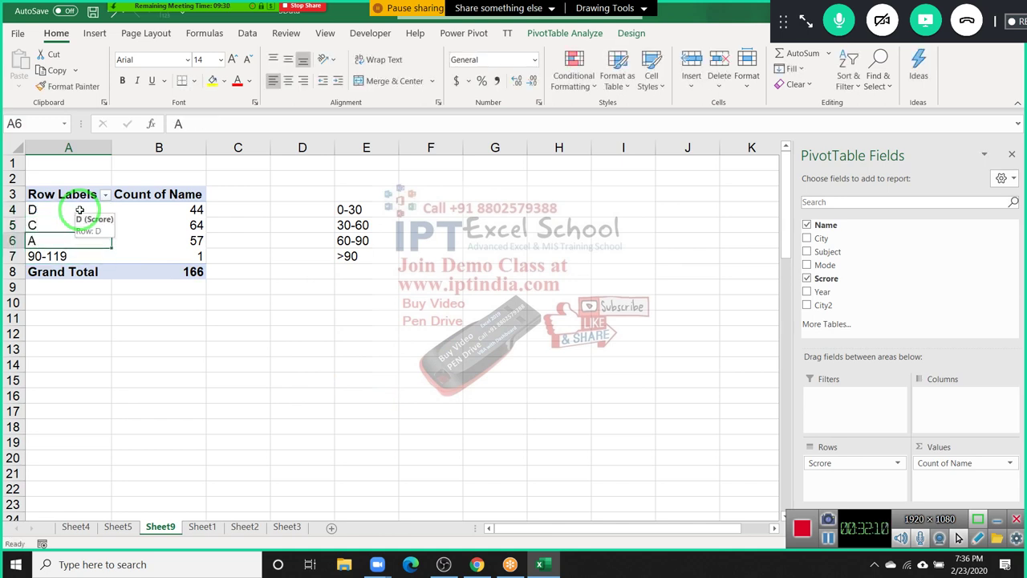
text(B)
key(Return)
text(A)
key(Return)
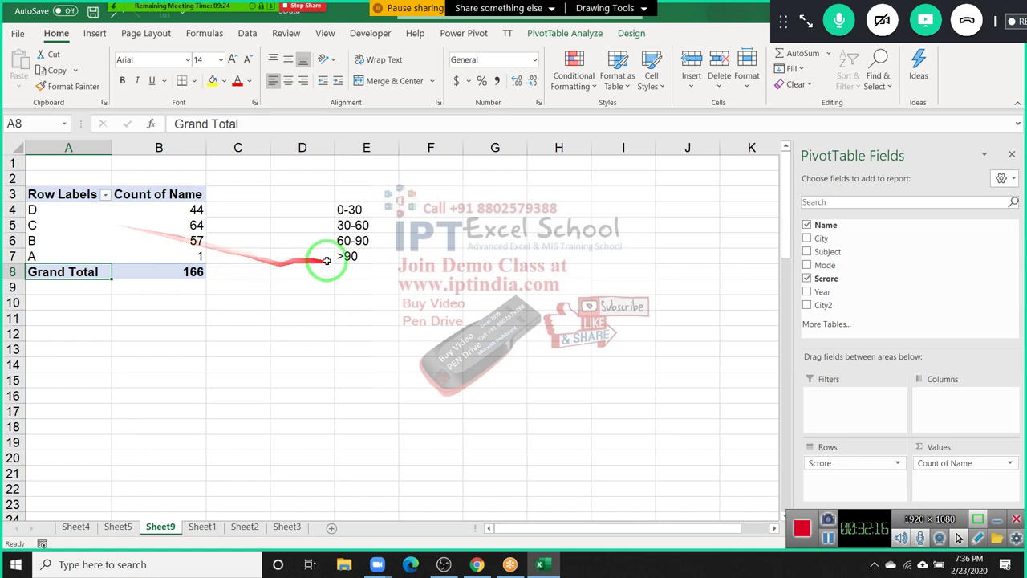
click(455, 210)
text(0)
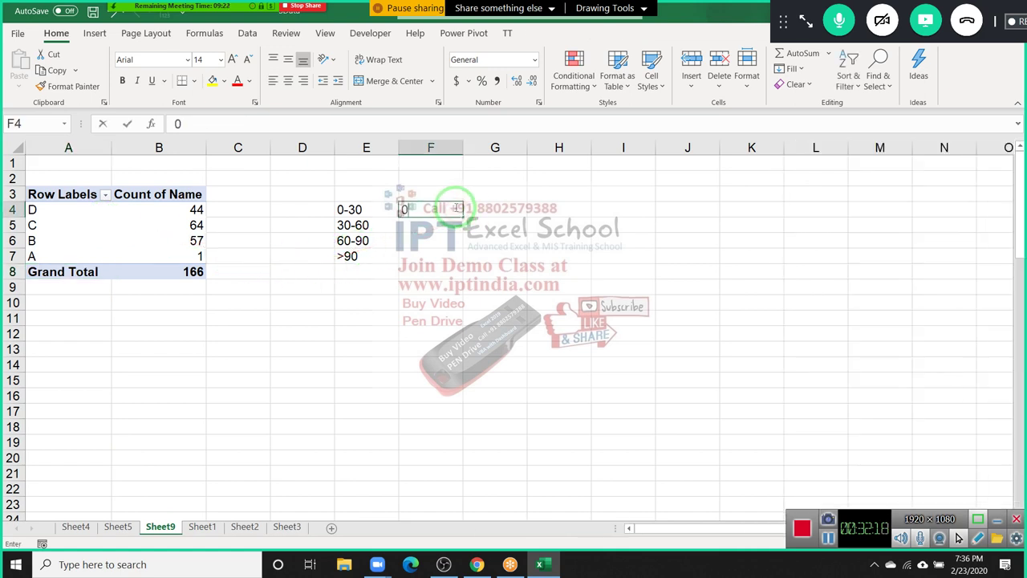
Step: Try band labels -30 and 30-60 in the column beside the pivot, then discard the unfinished entry
text(-30)
key(Return)
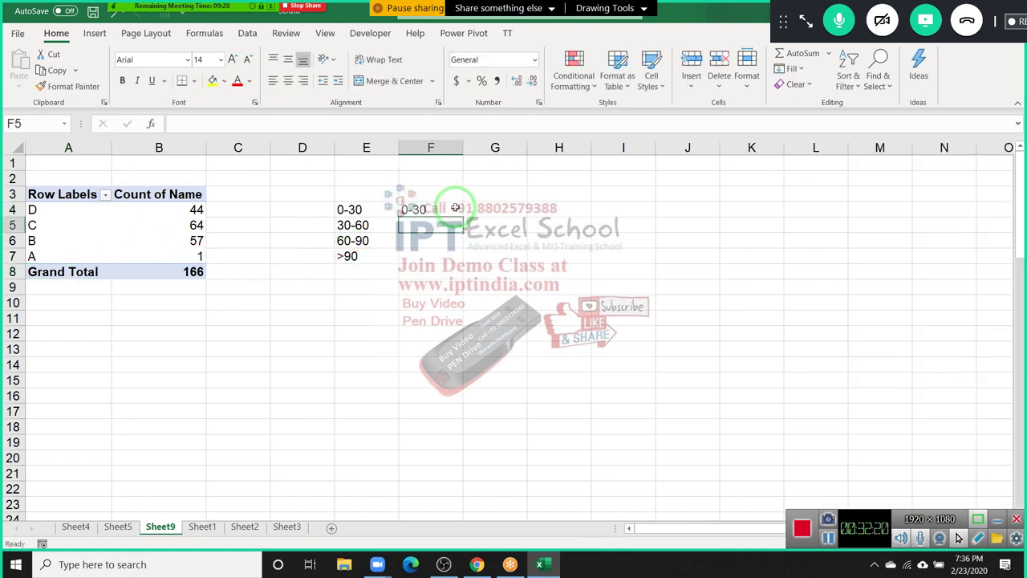
text(30-60)
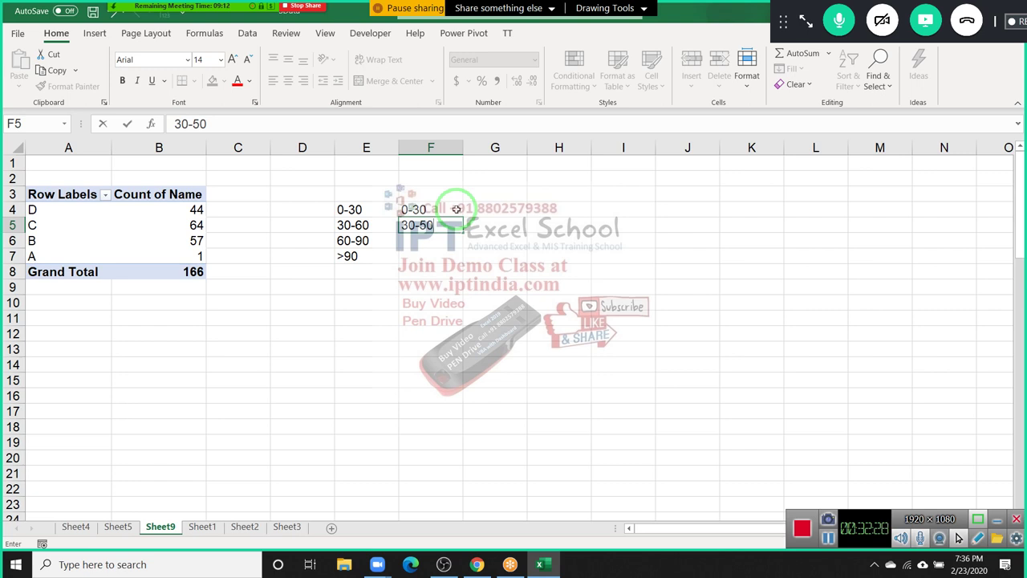
key(Escape)
click(456, 208)
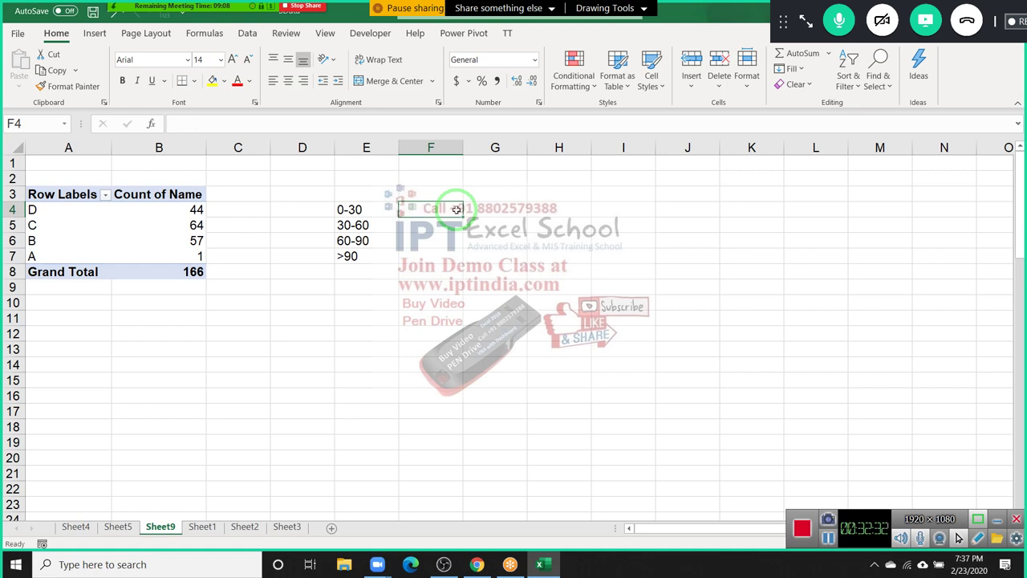
Step: Switch via Sheet5 to Sheet1's source data table
click(133, 518)
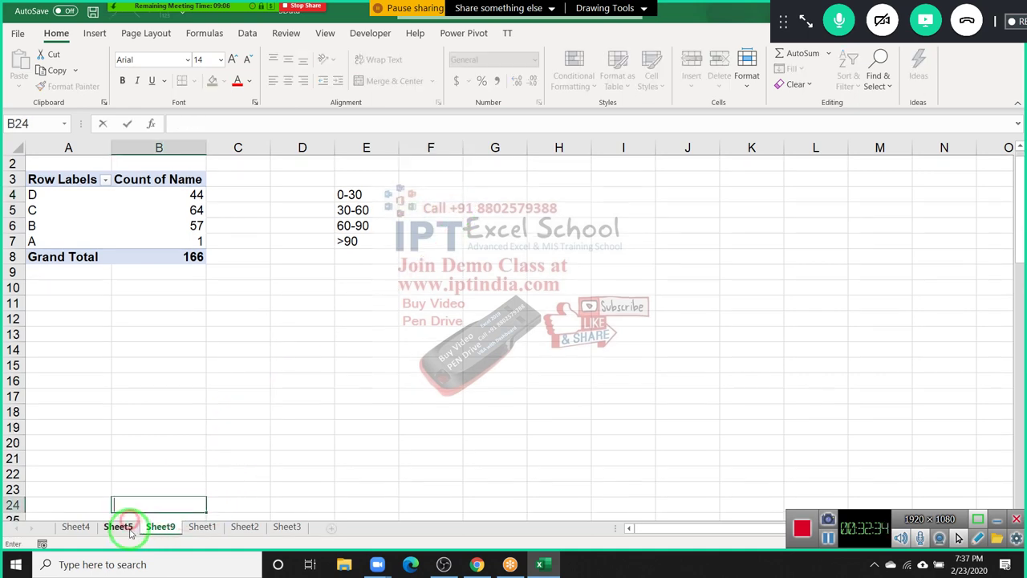
click(128, 529)
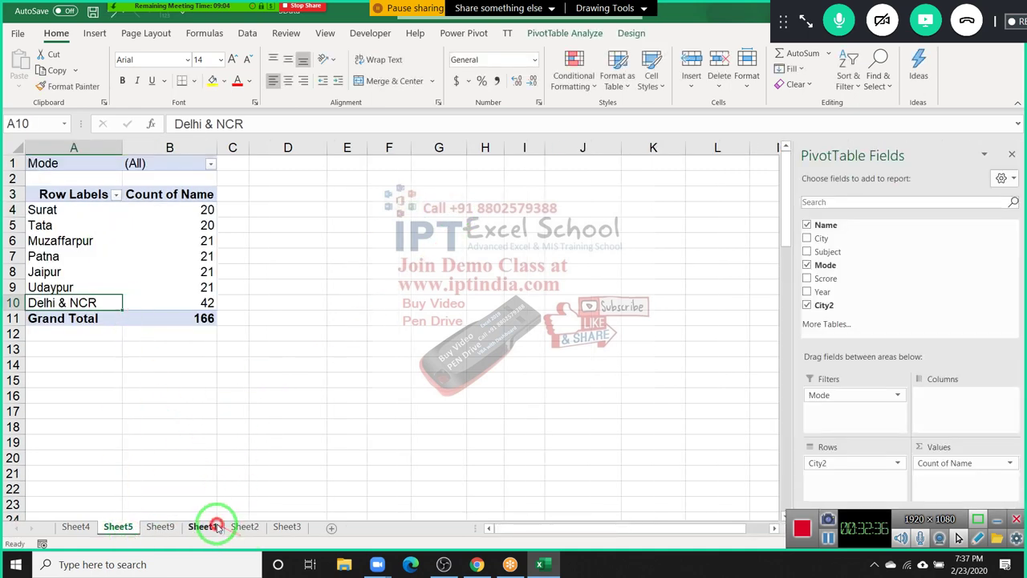
click(215, 525)
Step: Insert a new pivot table on a new sheet with Scrore in Rows
click(95, 33)
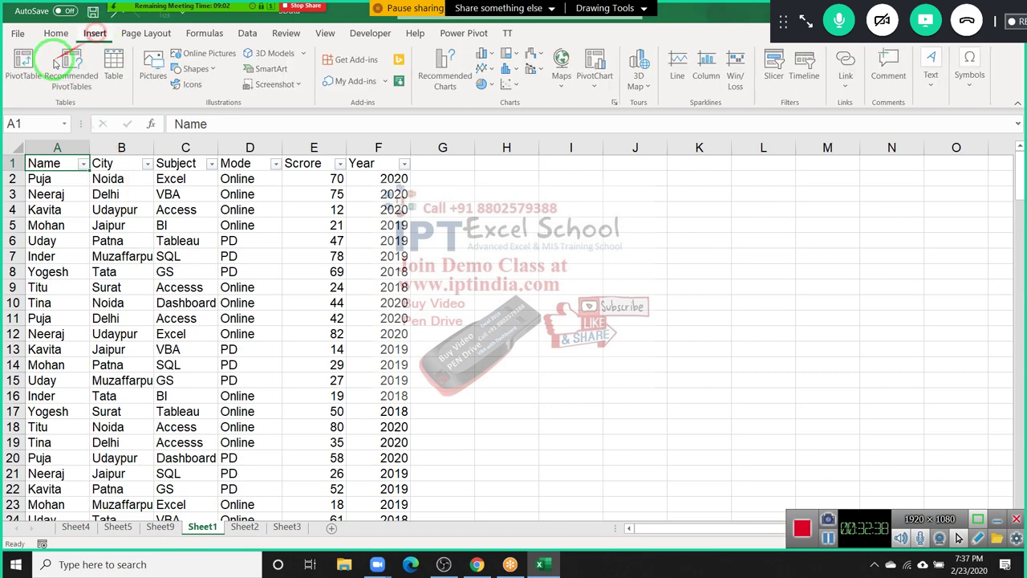
click(25, 62)
click(526, 381)
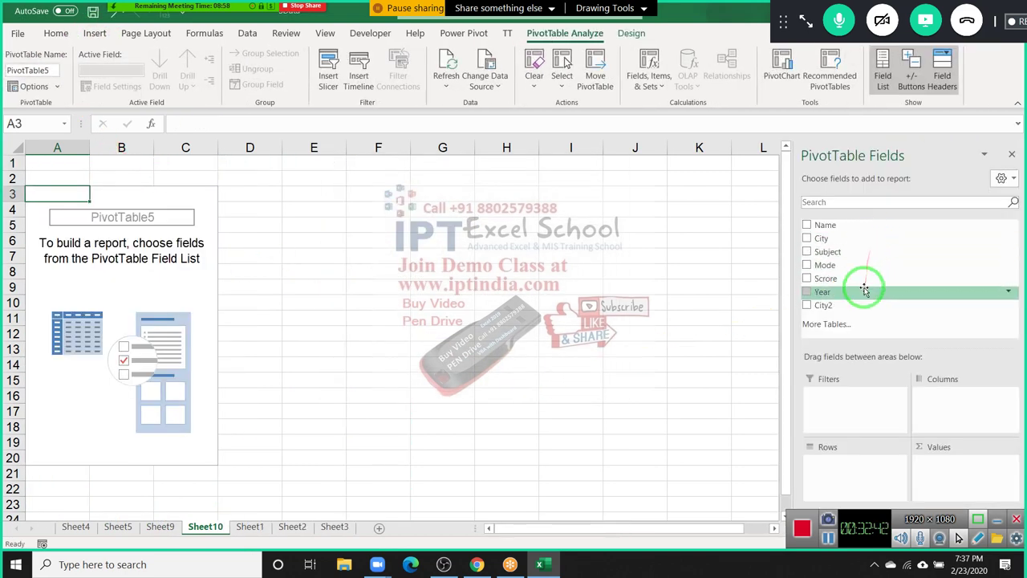
drag(859, 278, 828, 469)
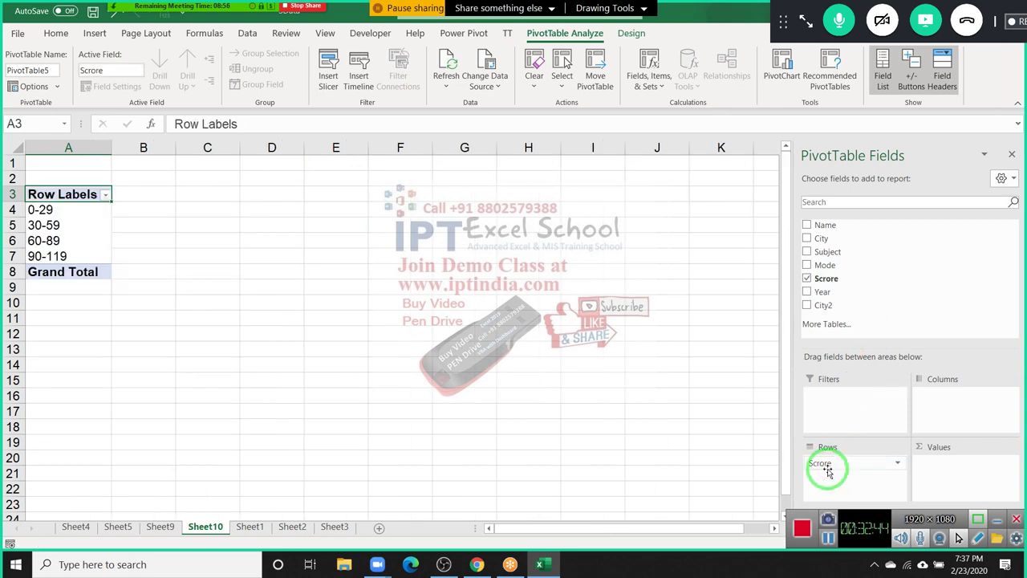
right_click(53, 240)
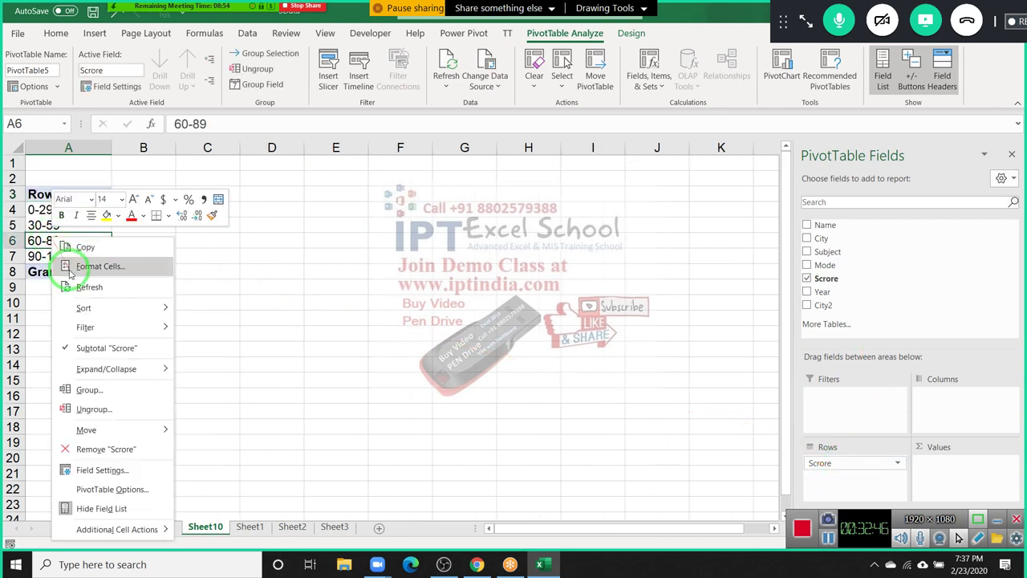
key(Escape)
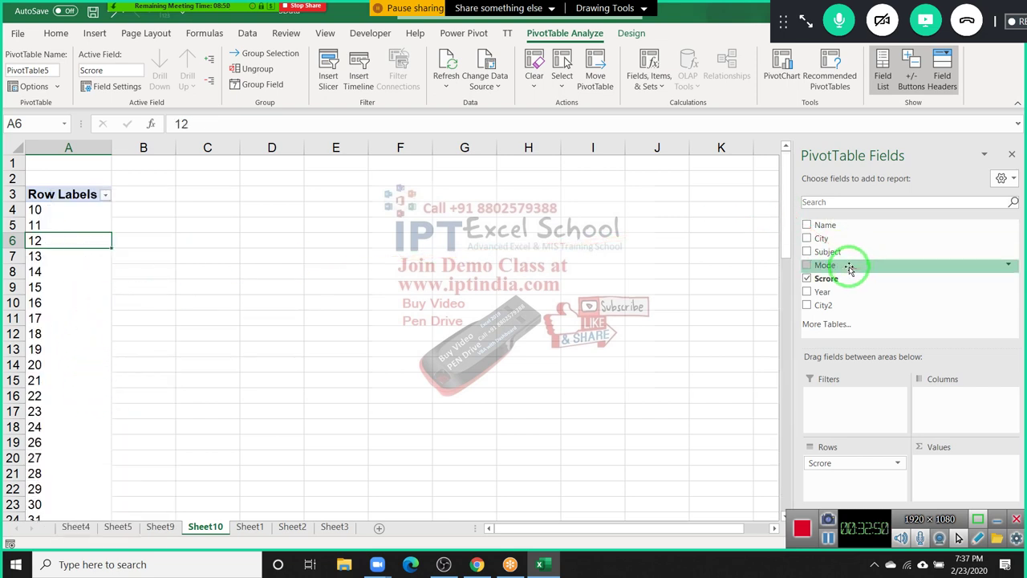
Step: Add Name to Values to count names for each score value
drag(857, 239, 954, 470)
drag(30, 210, 160, 213)
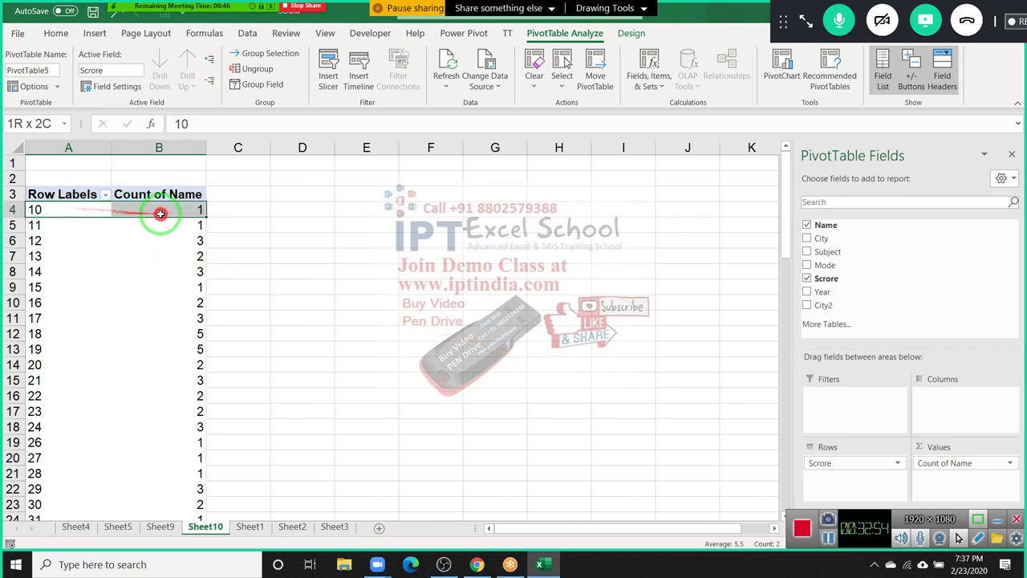
drag(39, 225, 145, 224)
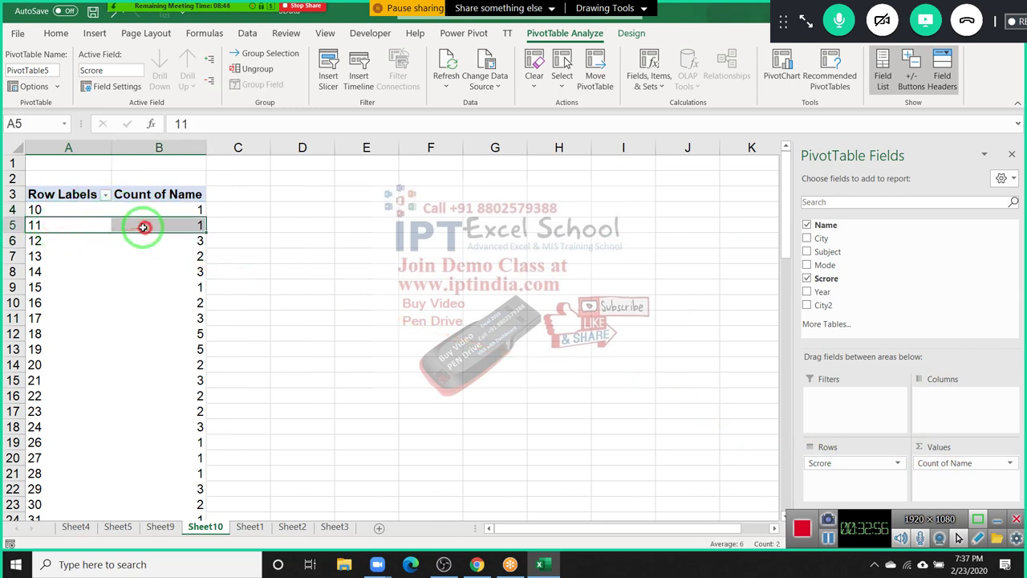
mouse_move(55, 246)
mouse_down()
mouse_move(145, 239)
mouse_move(46, 259)
mouse_move(116, 267)
mouse_up()
click(116, 255)
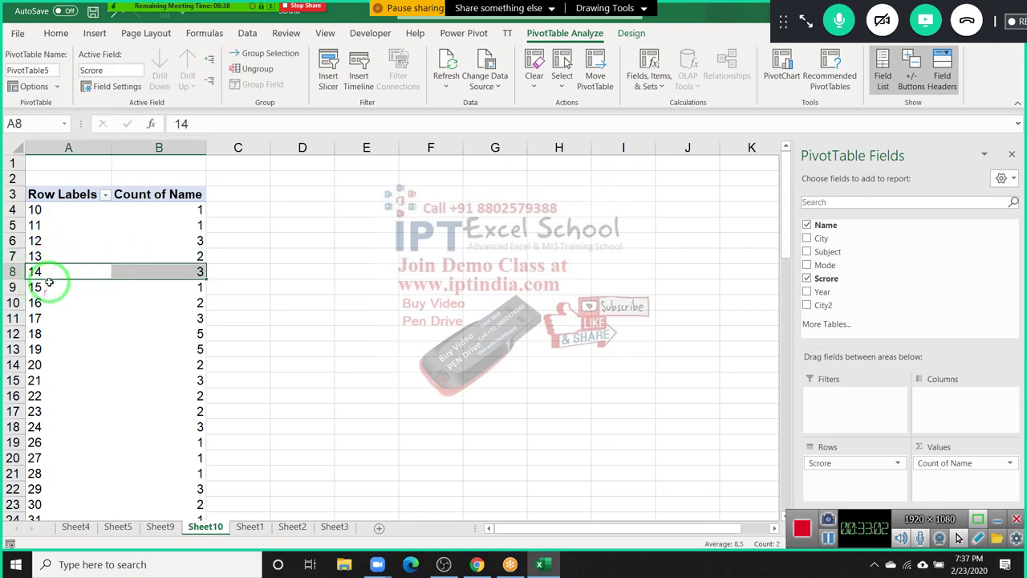
scroll(56, 283, down, 3)
scroll(50, 282, down, 2)
scroll(50, 283, up, 5)
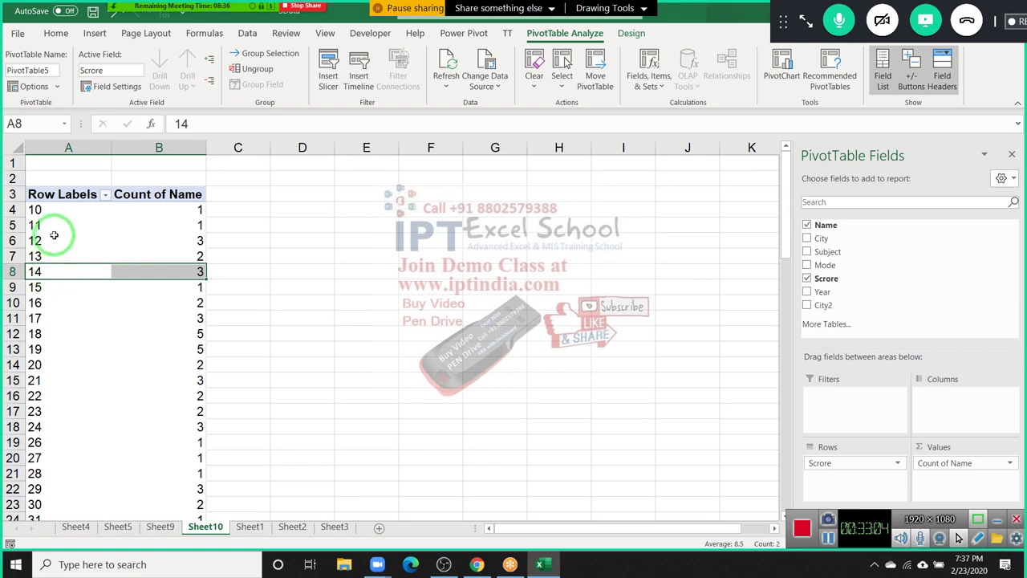
Step: Select the rows and counts for scores 10 to 12 and scroll through the score list
click(49, 209)
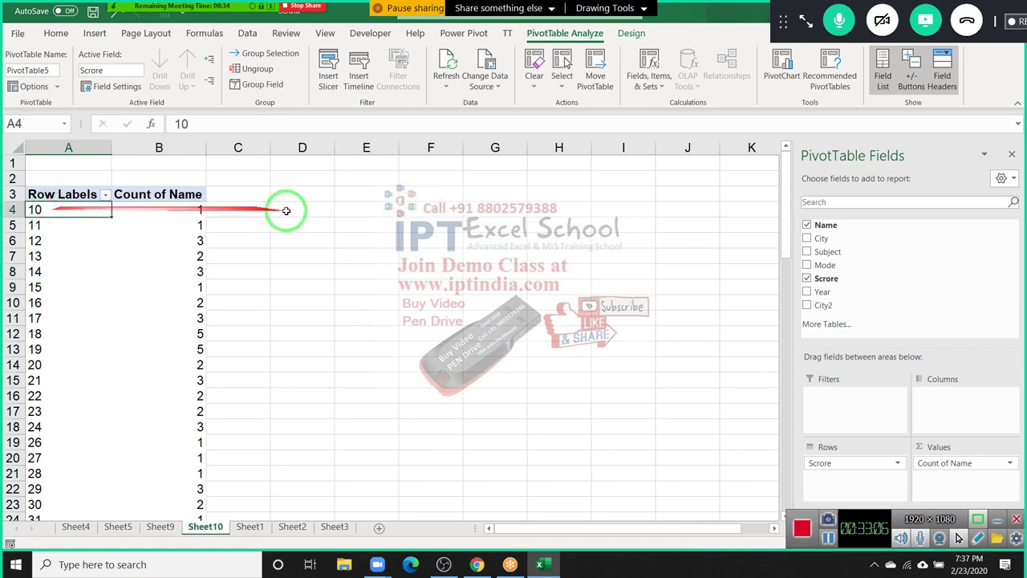
drag(59, 227, 159, 231)
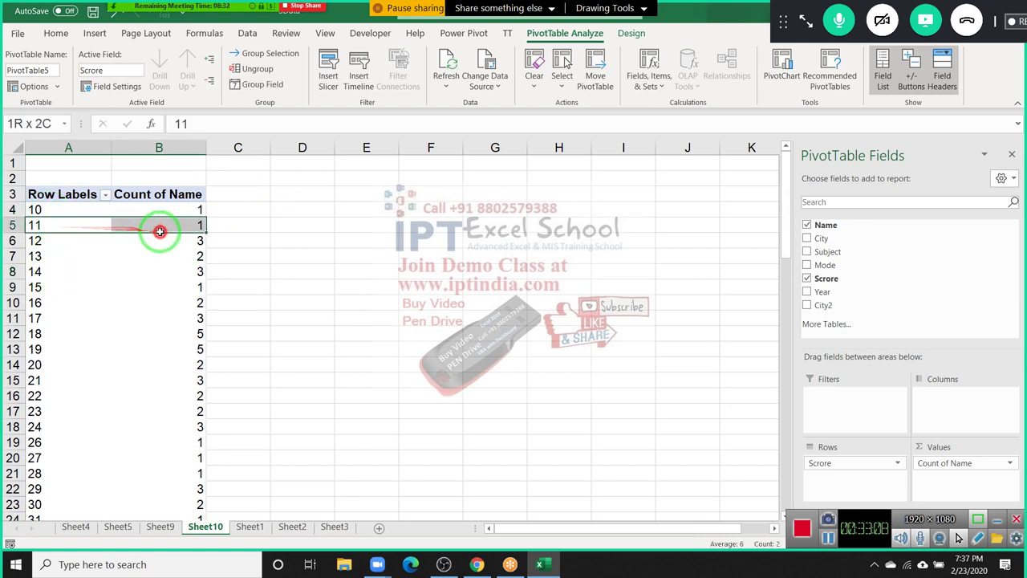
drag(51, 241, 168, 242)
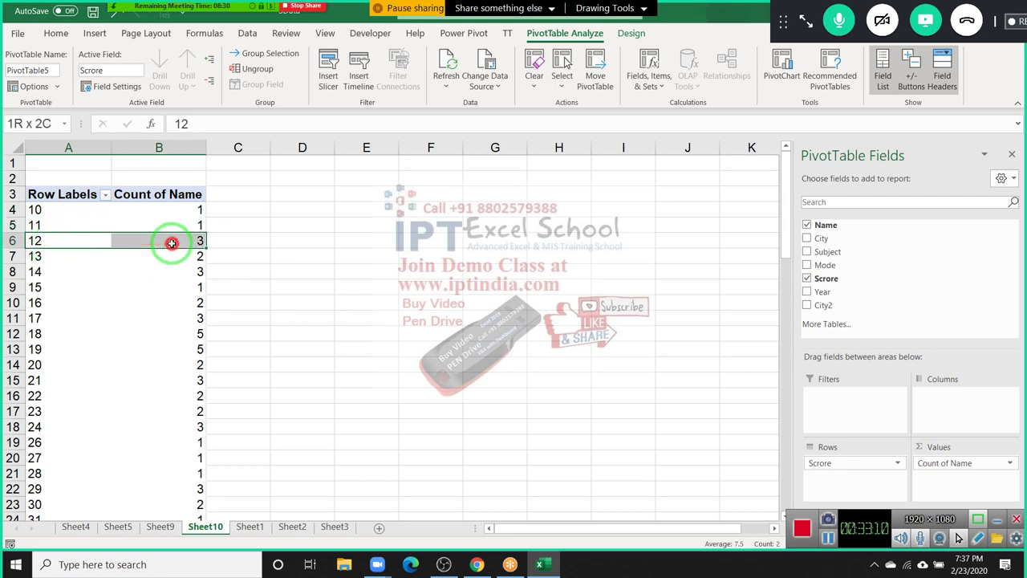
scroll(166, 238, down, 1)
scroll(165, 261, down, 3)
scroll(160, 271, down, 10)
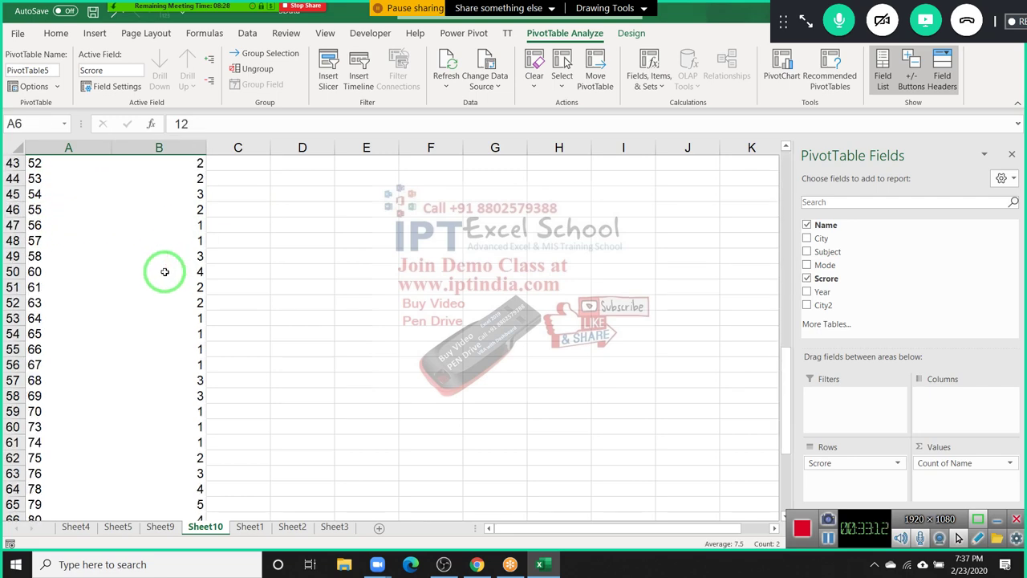
scroll(163, 271, down, 11)
scroll(163, 271, up, 7)
scroll(160, 268, up, 14)
scroll(160, 268, up, 4)
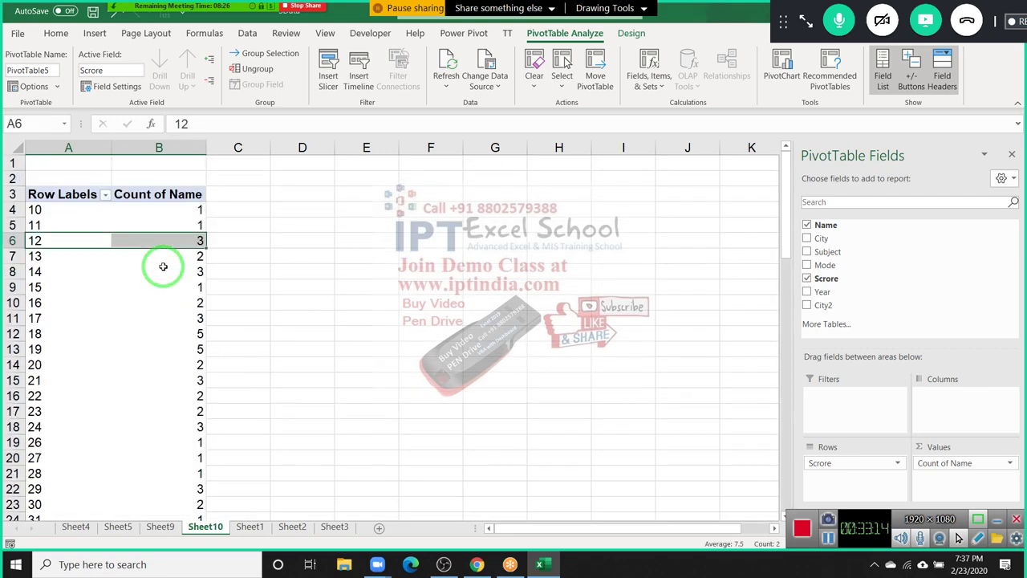
Step: Group the scores into bands of 10 from 10 to 90 and select the band counts
right_click(65, 259)
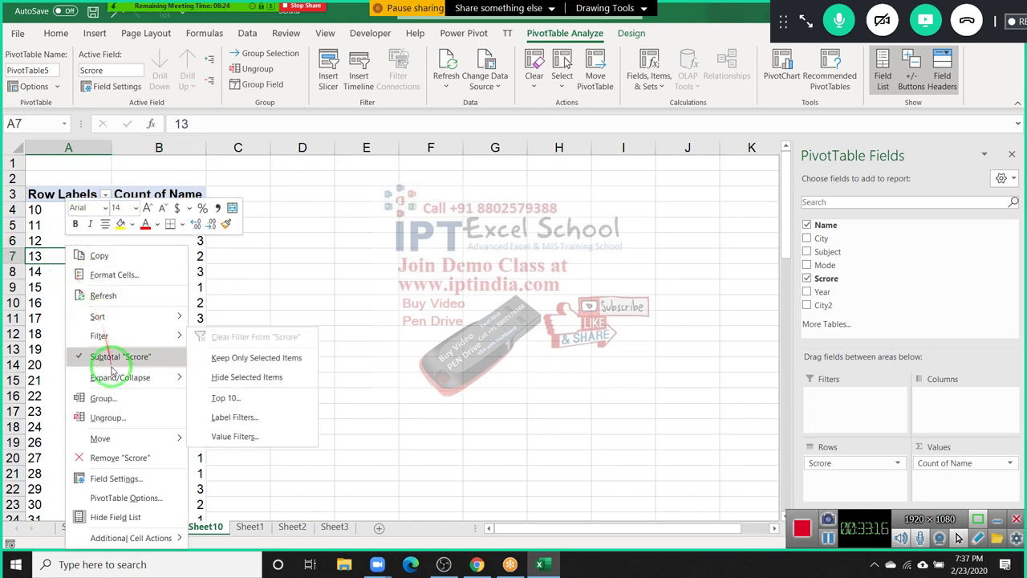
click(118, 399)
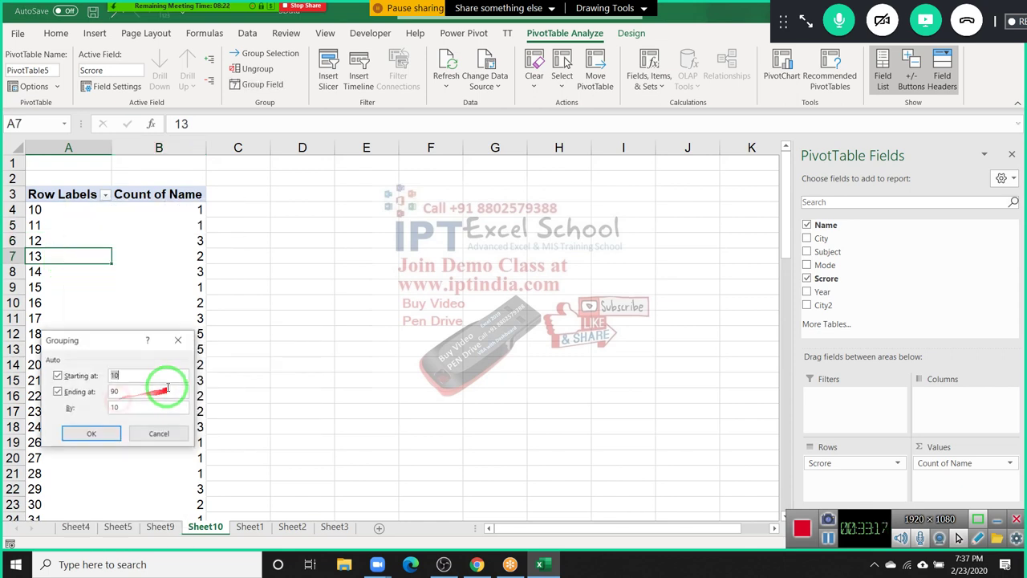
click(104, 431)
drag(60, 212, 181, 318)
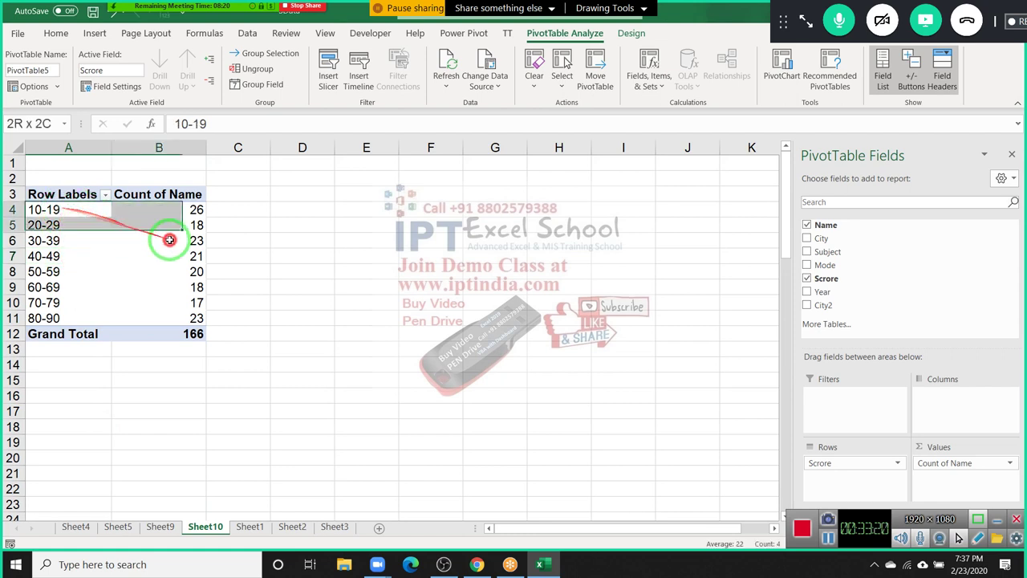
click(182, 319)
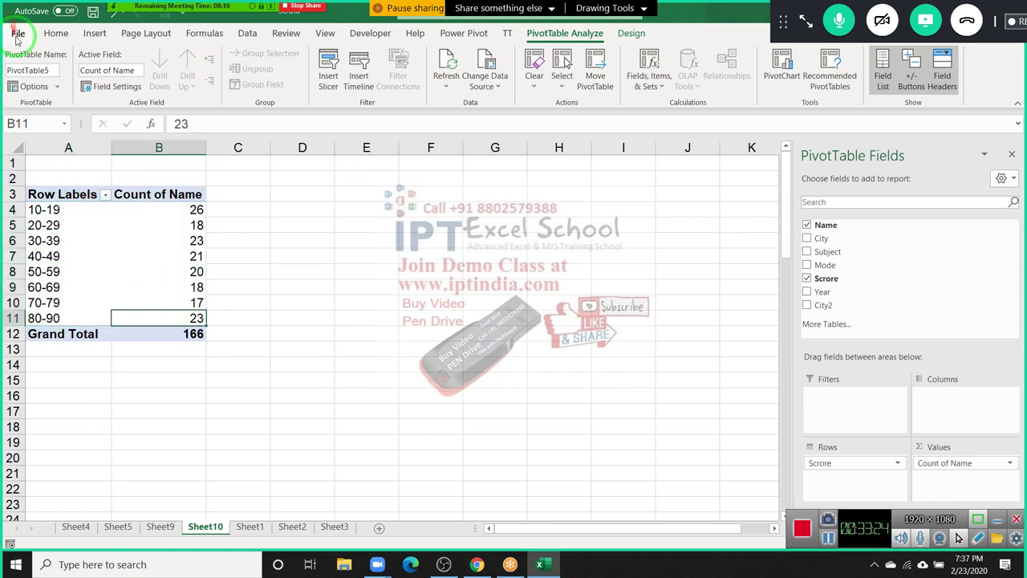
Step: Open the DD workbook from the Recent workbooks list under File > Open
click(17, 33)
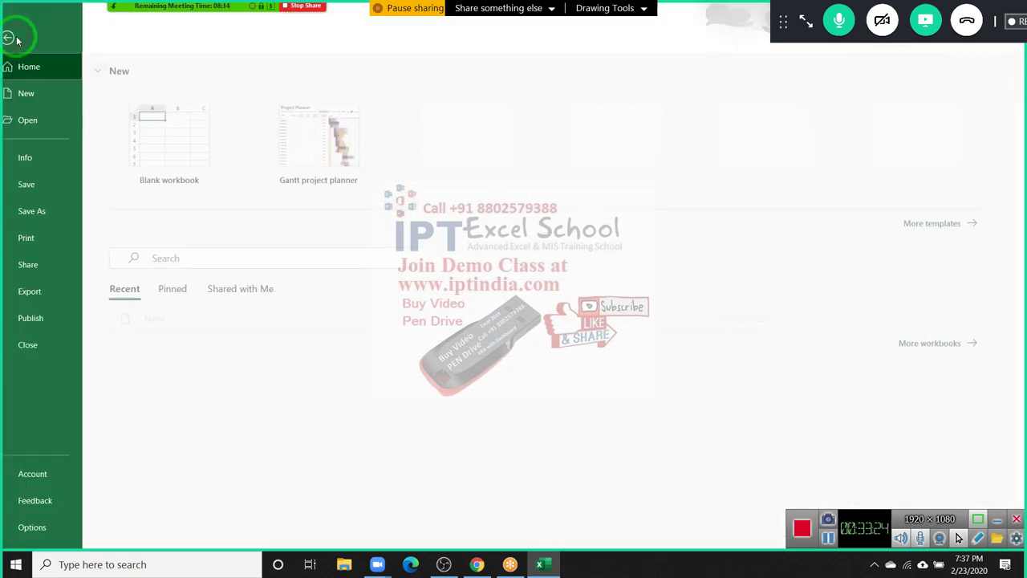
click(55, 124)
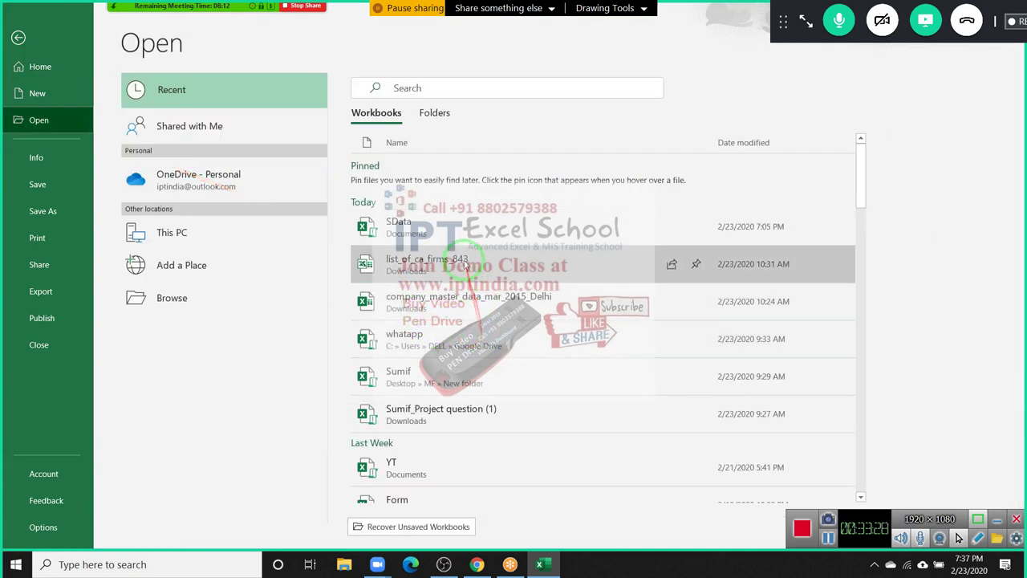
scroll(502, 371, down, 1)
scroll(504, 382, down, 1)
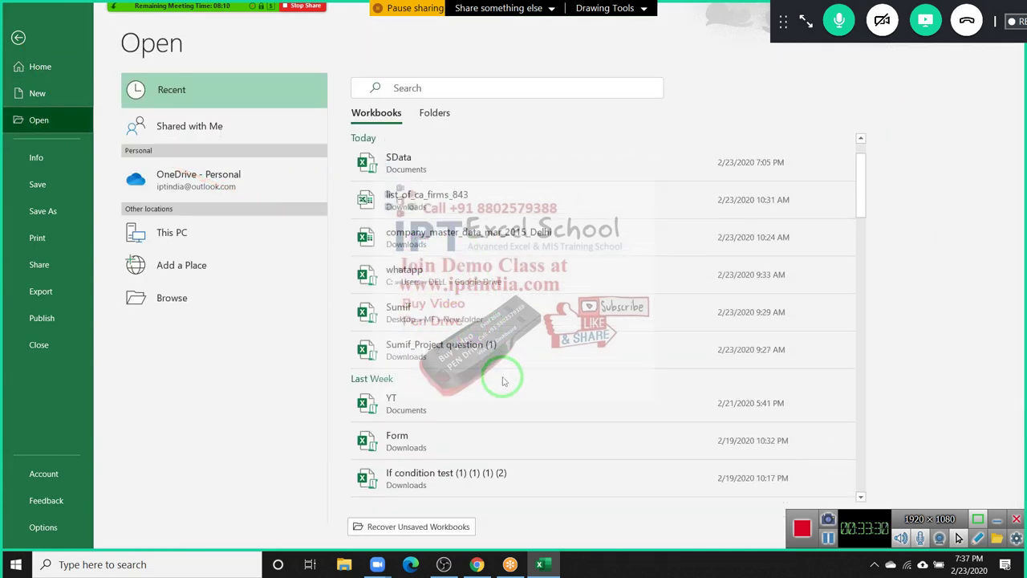
scroll(504, 381, down, 1)
scroll(503, 381, down, 2)
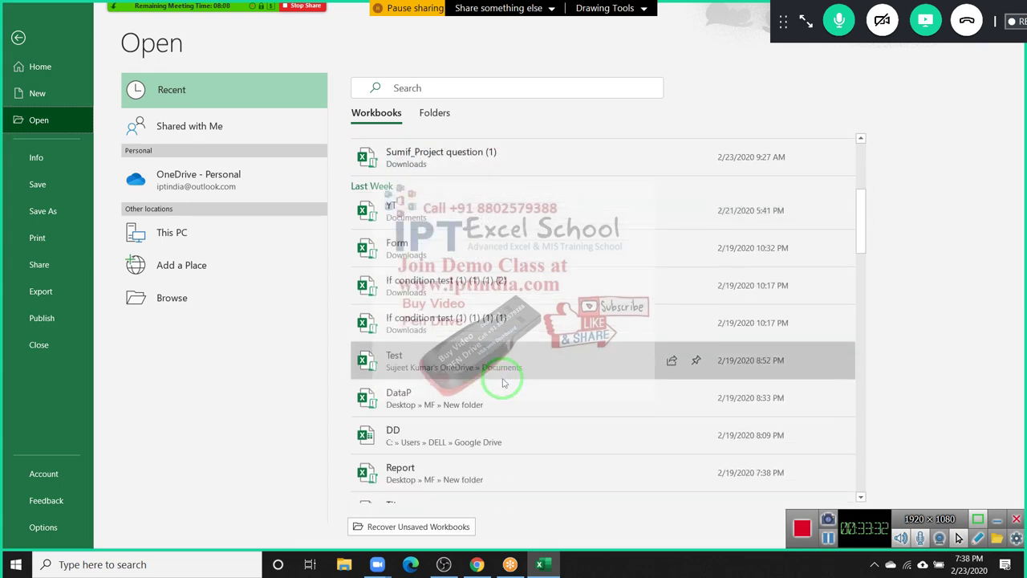
click(489, 433)
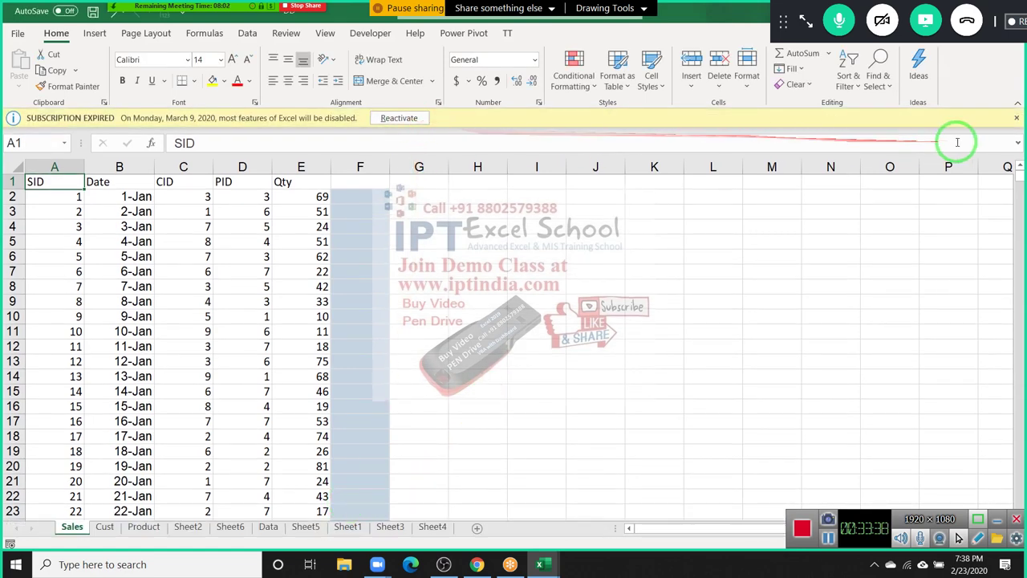
Step: Dismiss the subscription banner and insert a pivot table on a new worksheet from the Data sheet
click(1017, 119)
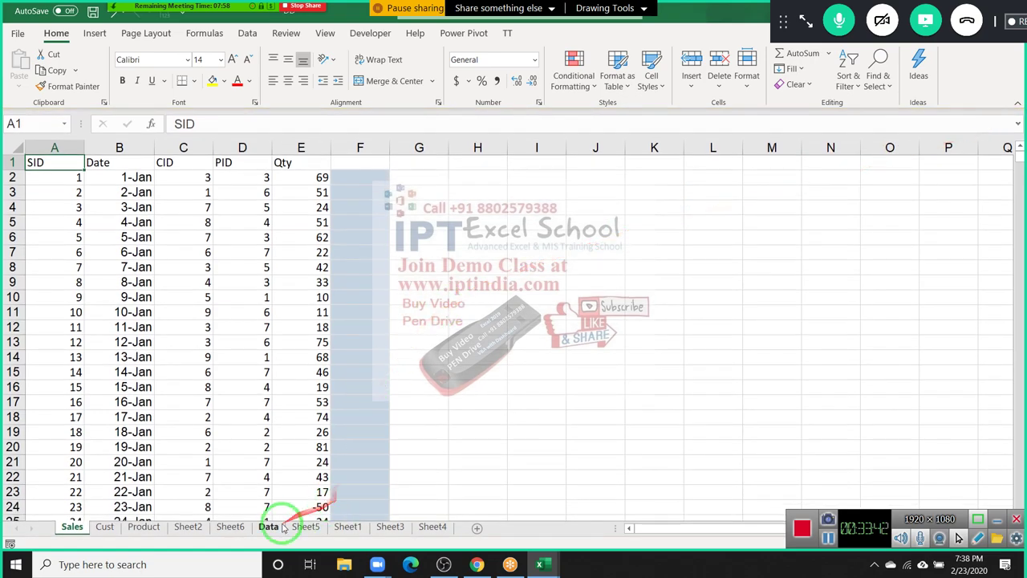
click(283, 527)
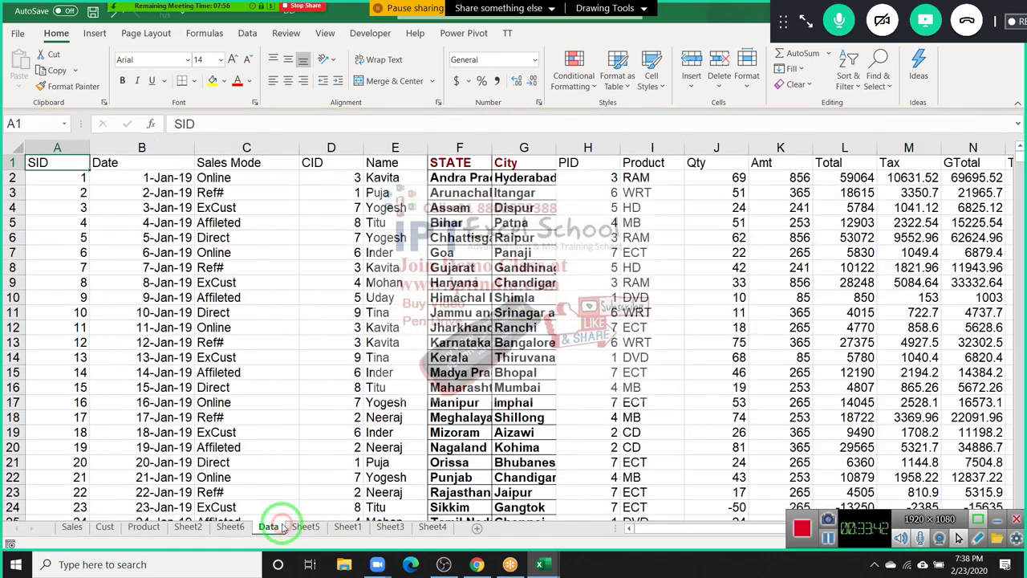
click(104, 33)
click(24, 68)
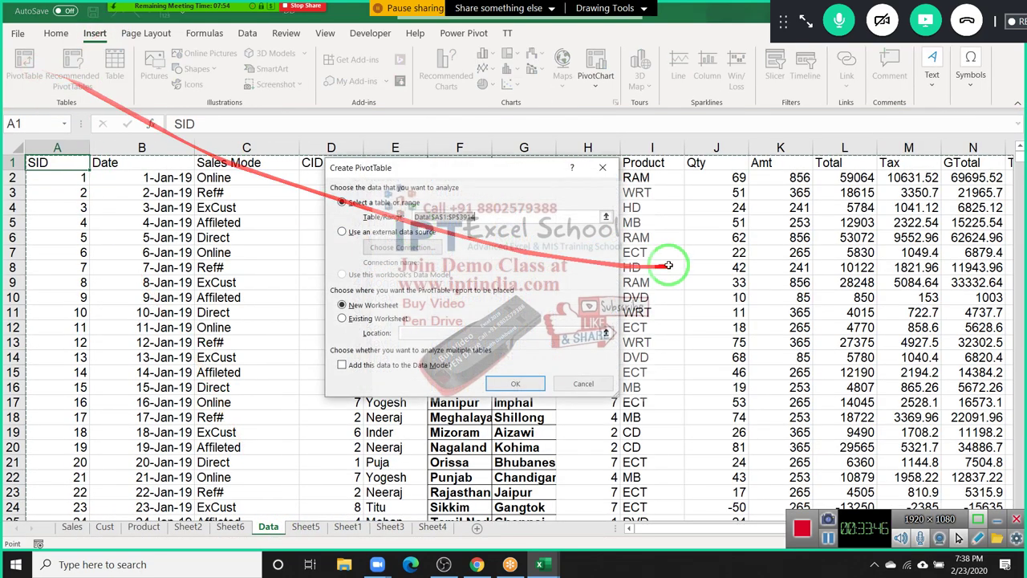
click(519, 383)
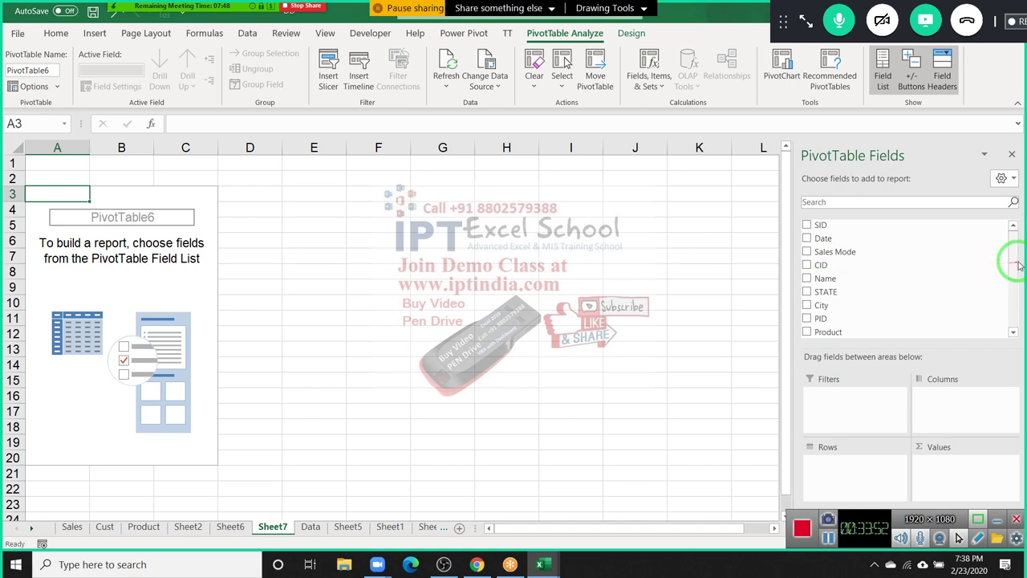
Step: Put Qty in Rows and Name in Values to count names per Qty value
drag(1015, 265, 1017, 312)
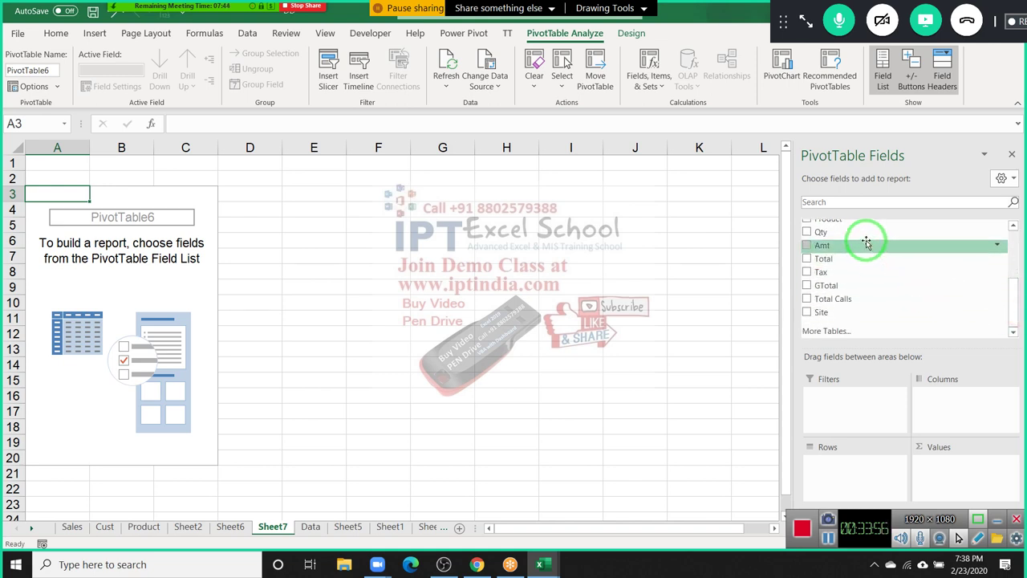
drag(866, 233, 871, 463)
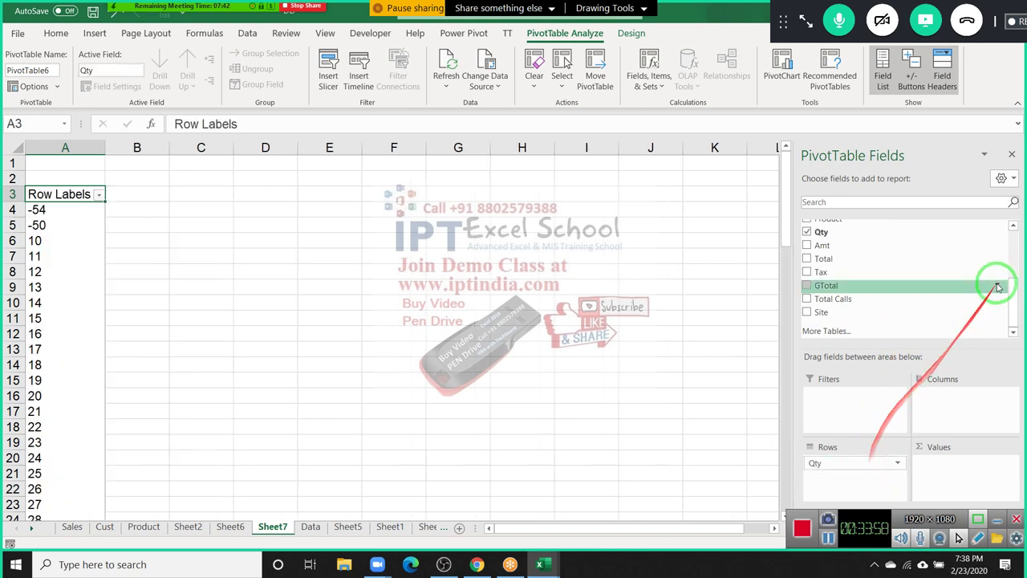
drag(1012, 293, 1013, 241)
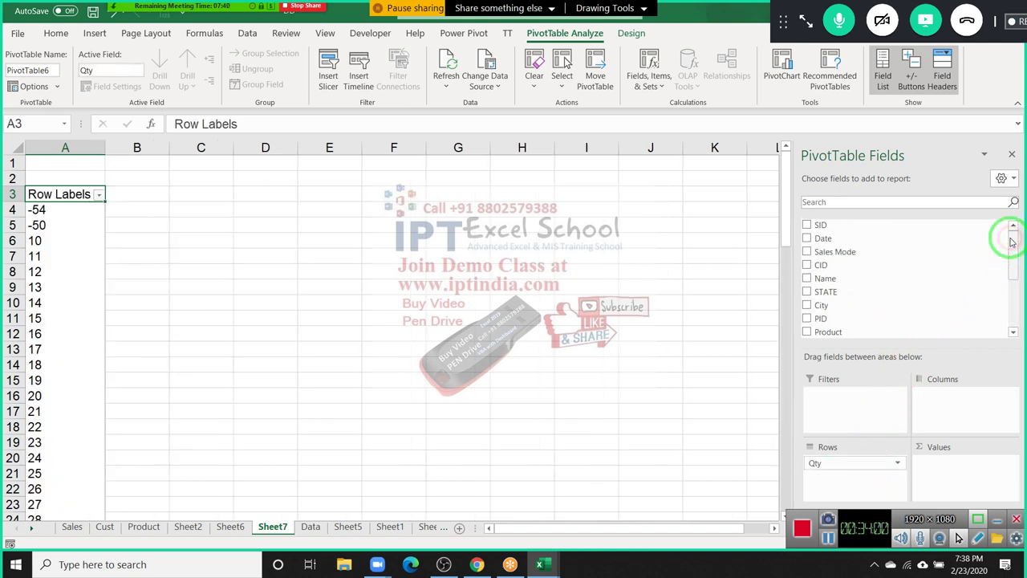
mouse_move(889, 277)
mouse_down()
mouse_move(929, 347)
mouse_move(939, 466)
mouse_move(982, 475)
mouse_move(967, 460)
mouse_up()
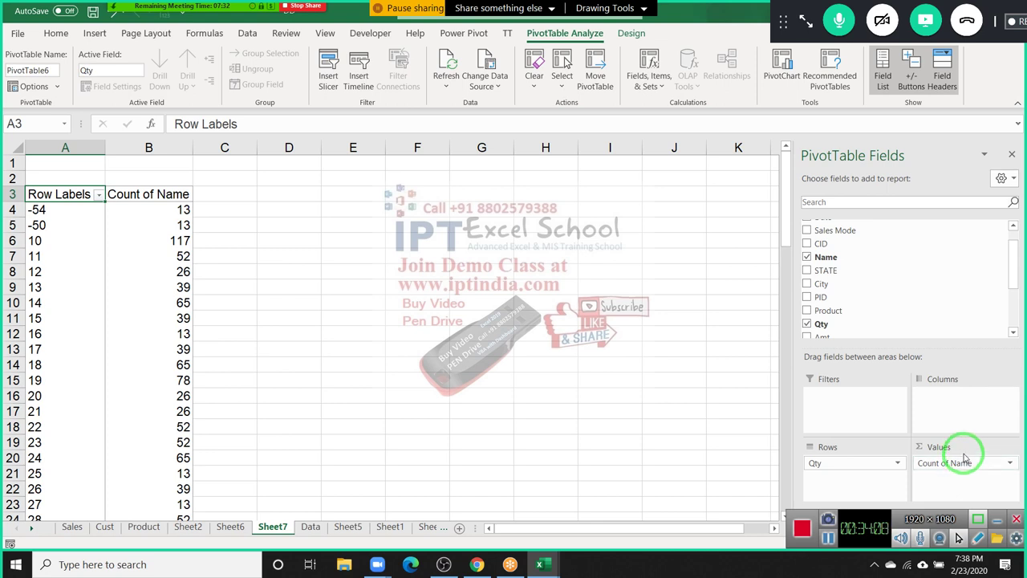
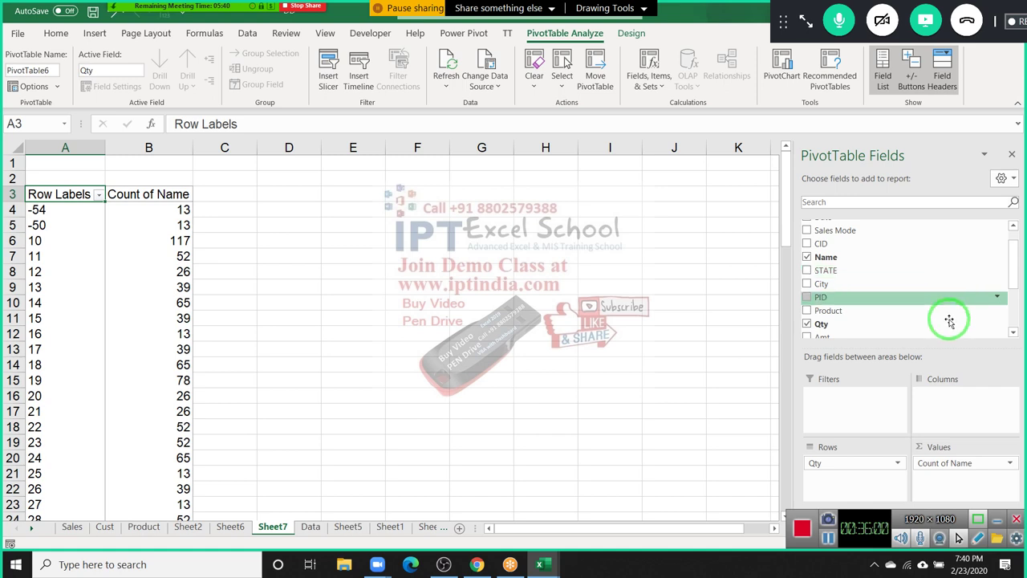
Step: Group the Qty row labels into bands of 10, starting at -54 and ending at 90
right_click(50, 252)
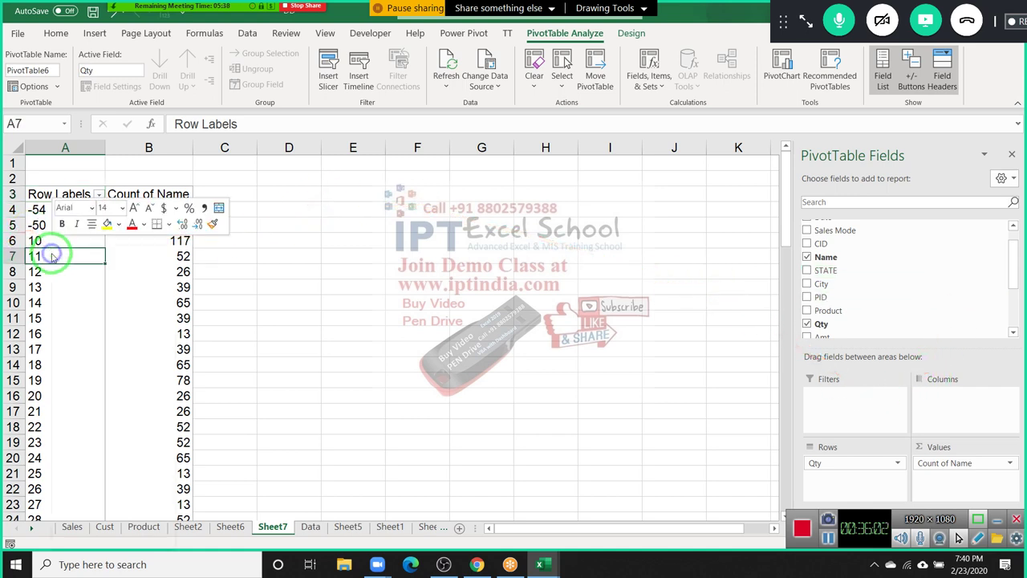
click(133, 401)
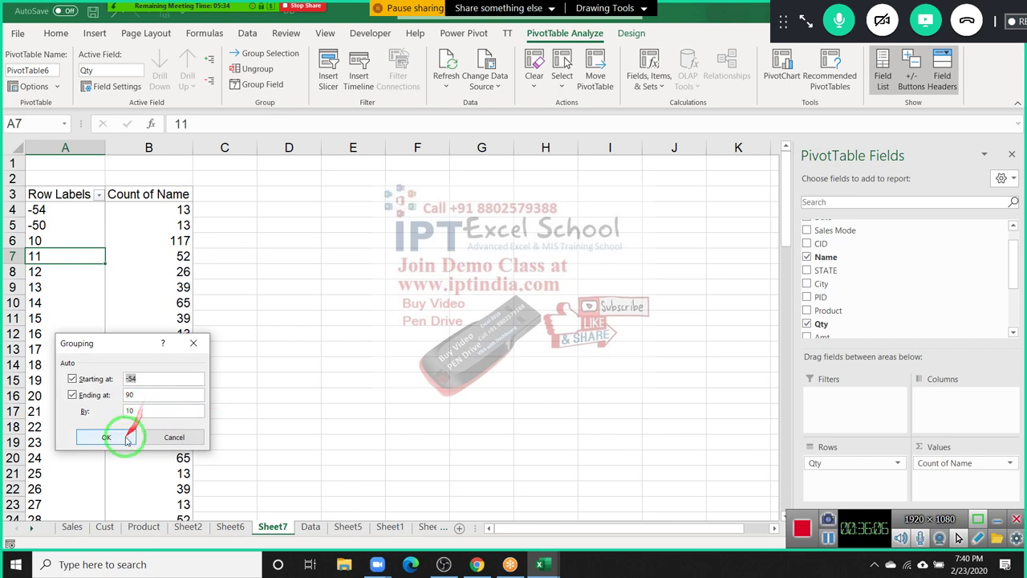
click(107, 436)
Step: Select the grouped Qty bands with their counts, ending on the 76-85 band
click(108, 313)
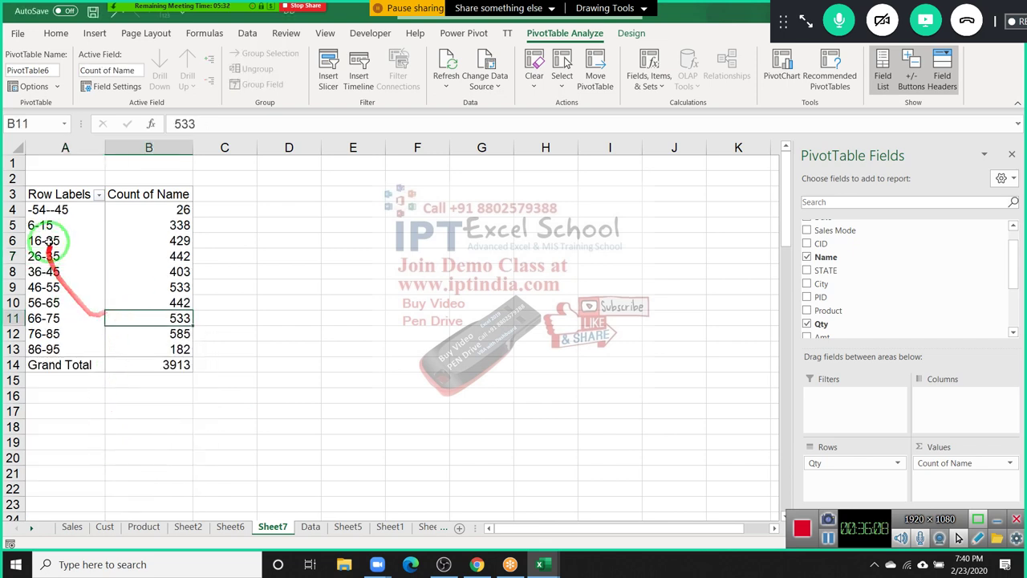
mouse_move(60, 225)
mouse_down()
mouse_move(167, 295)
mouse_move(180, 349)
mouse_up()
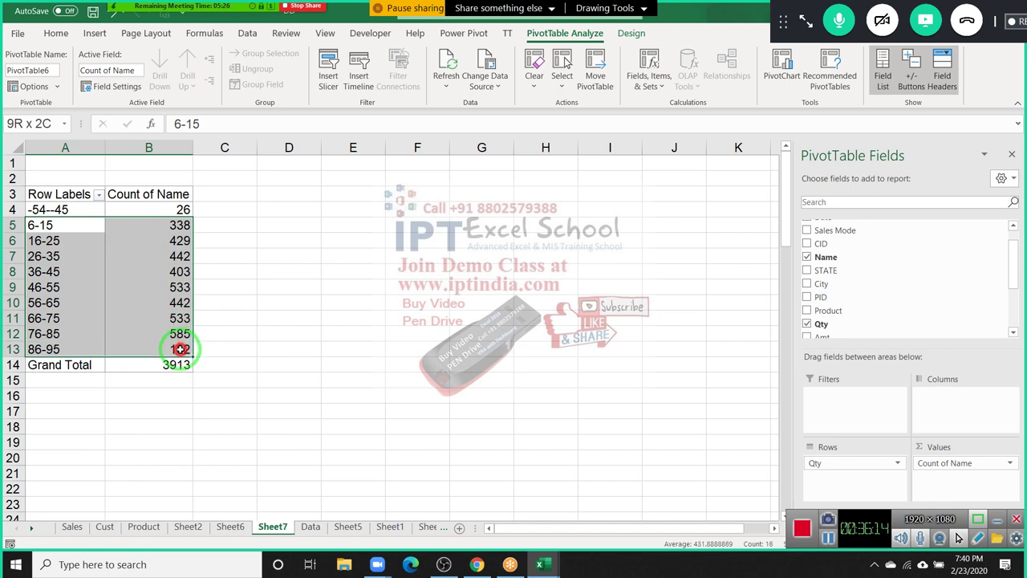
click(51, 333)
drag(96, 336, 137, 349)
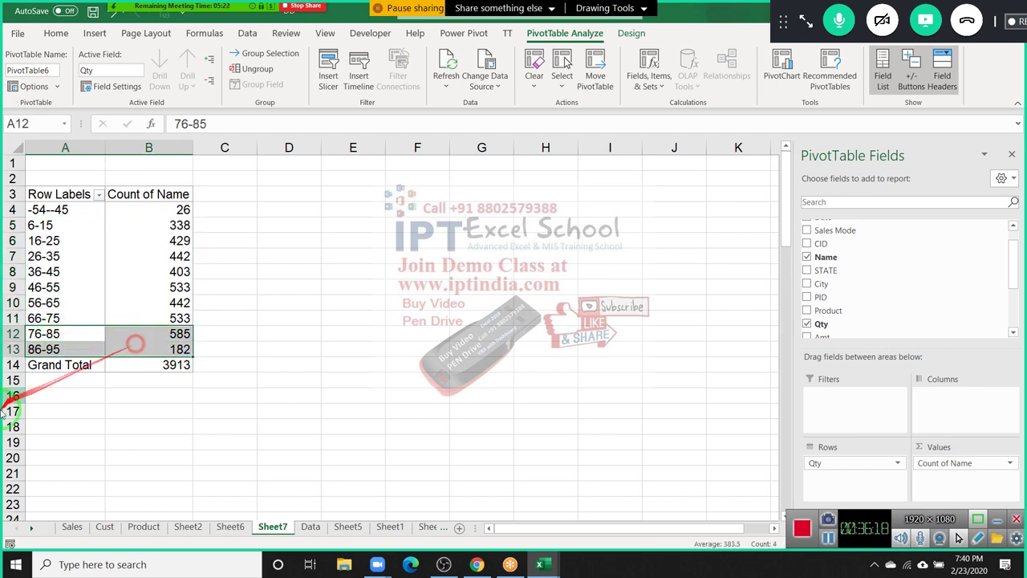
drag(39, 335, 138, 337)
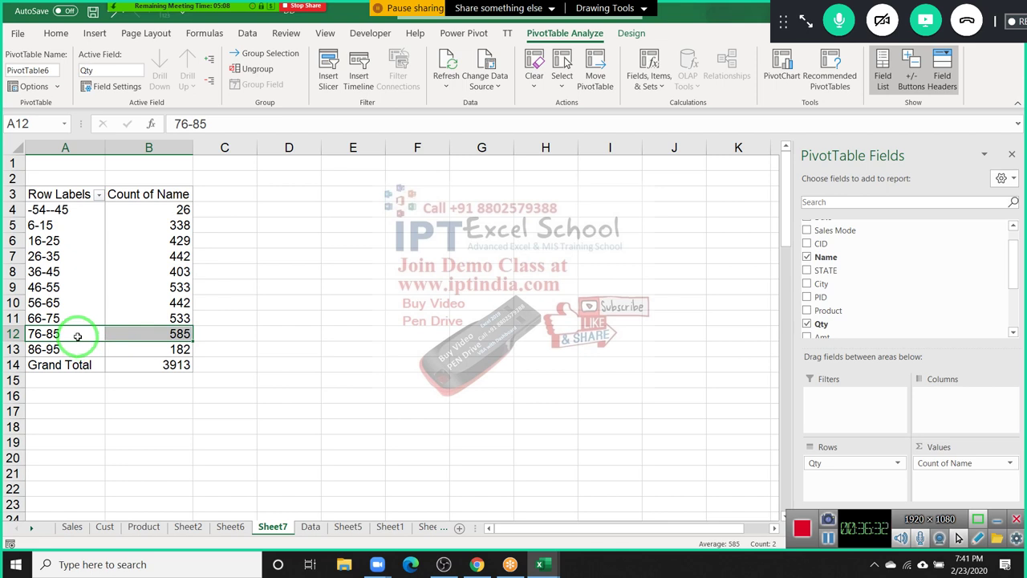
click(78, 335)
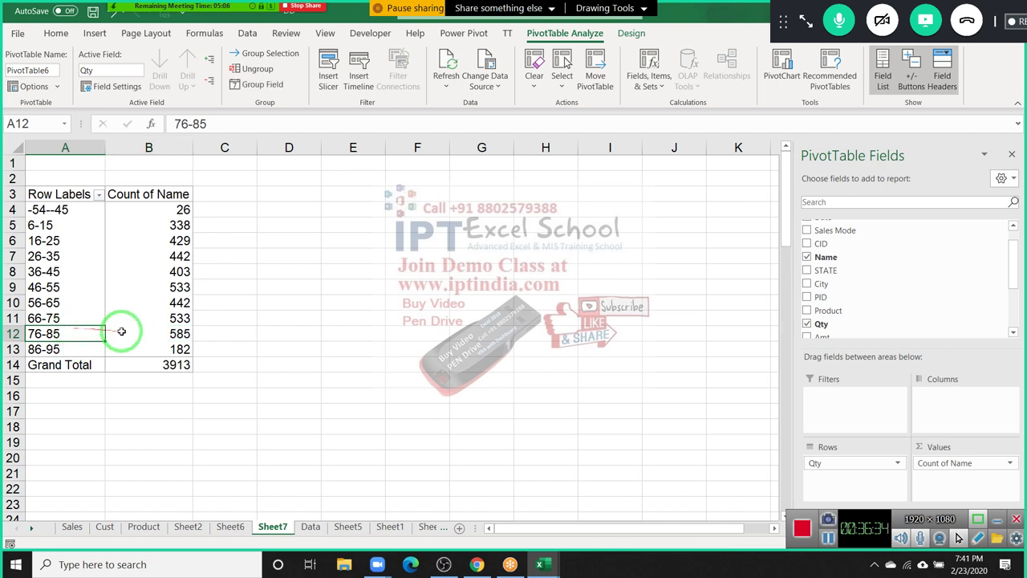
click(155, 19)
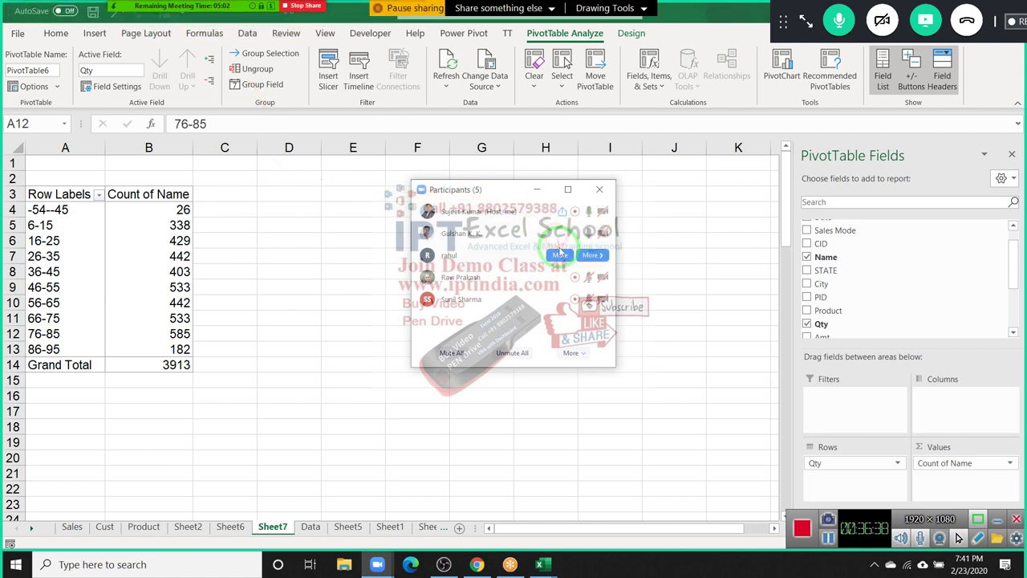
click(611, 193)
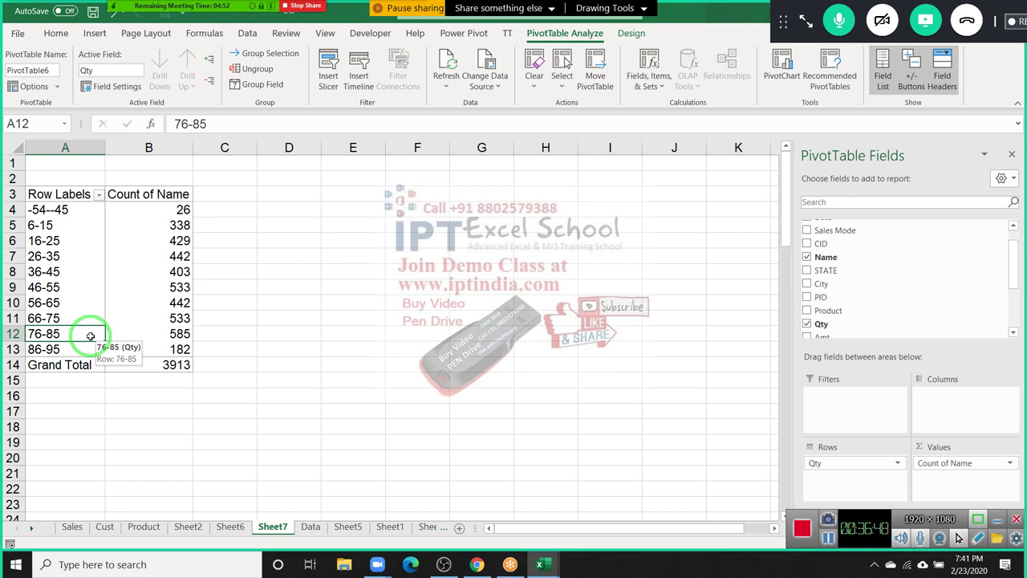
drag(184, 347, 34, 203)
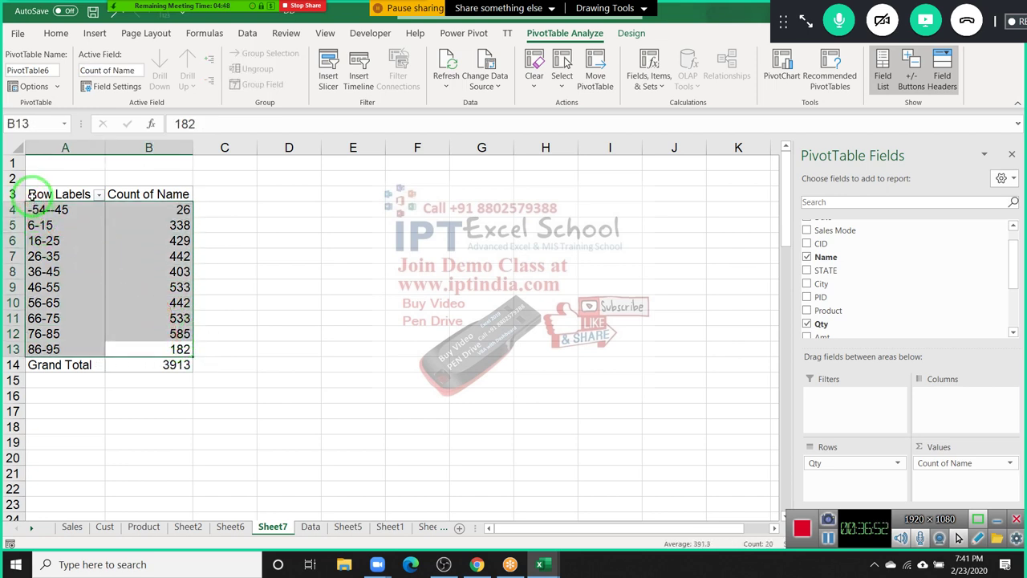
click(243, 442)
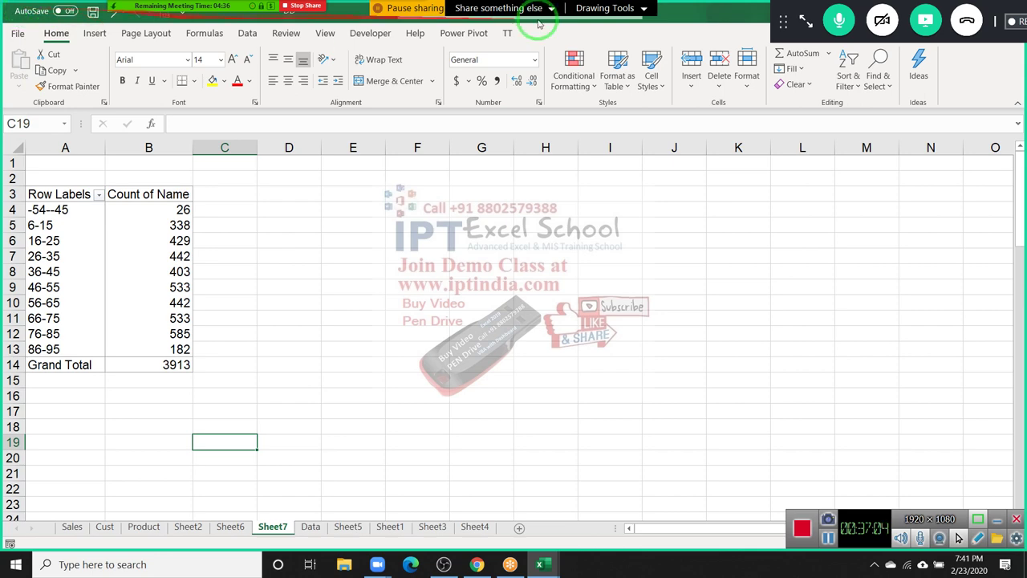
Step: Close the DD workbook and show Sheet1 of the remaining workbook
double_click(737, 24)
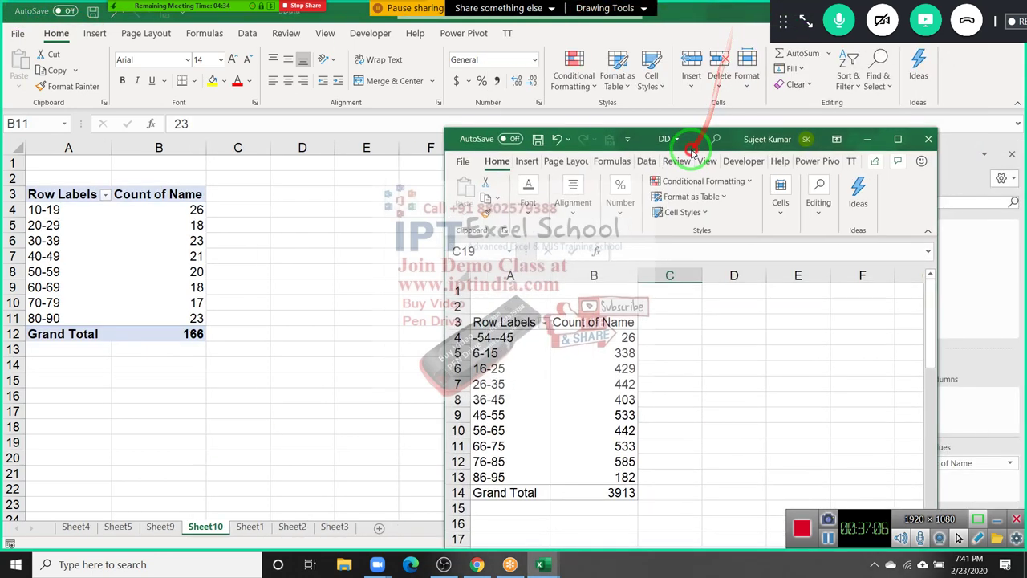
click(918, 141)
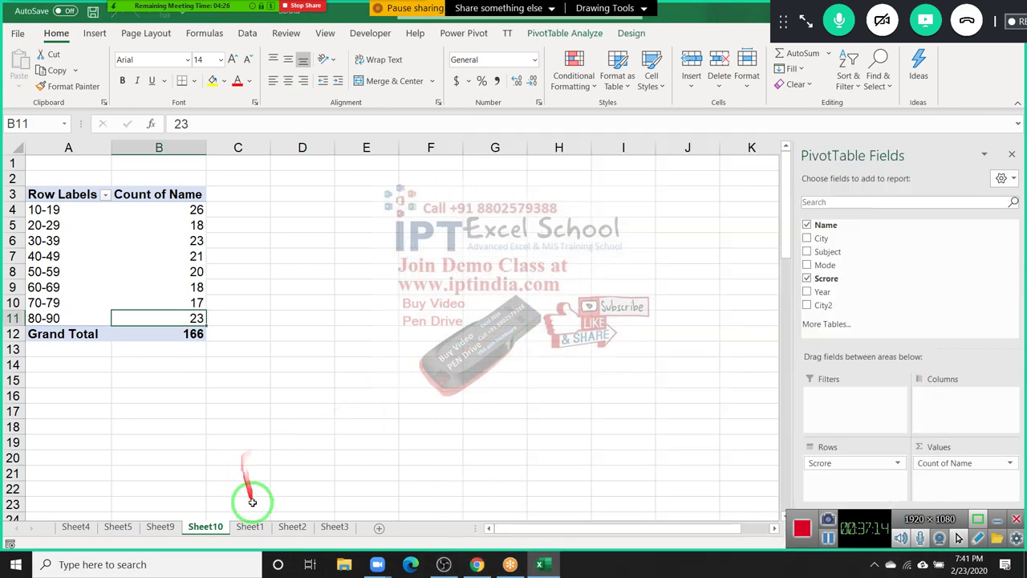
click(263, 526)
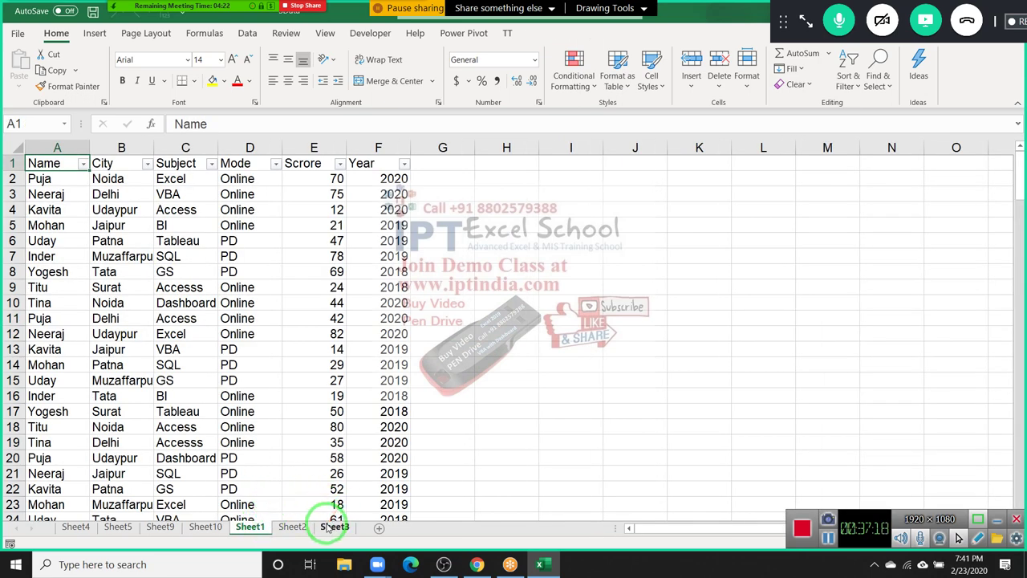
Step: Copy the Name and Scrore columns into a new blank sheet
click(313, 147)
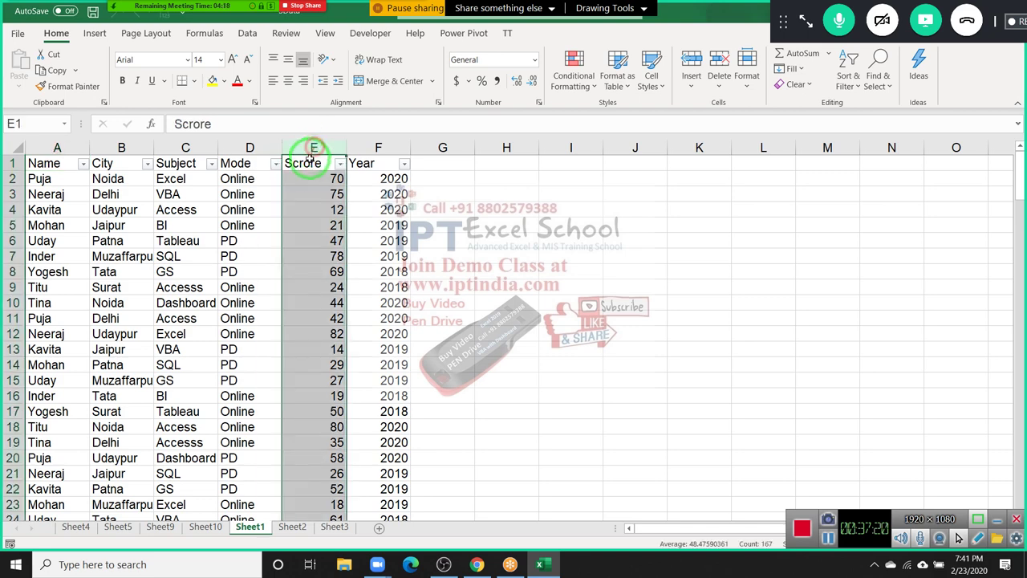
ctrl+click(56, 148)
key(ctrl+c)
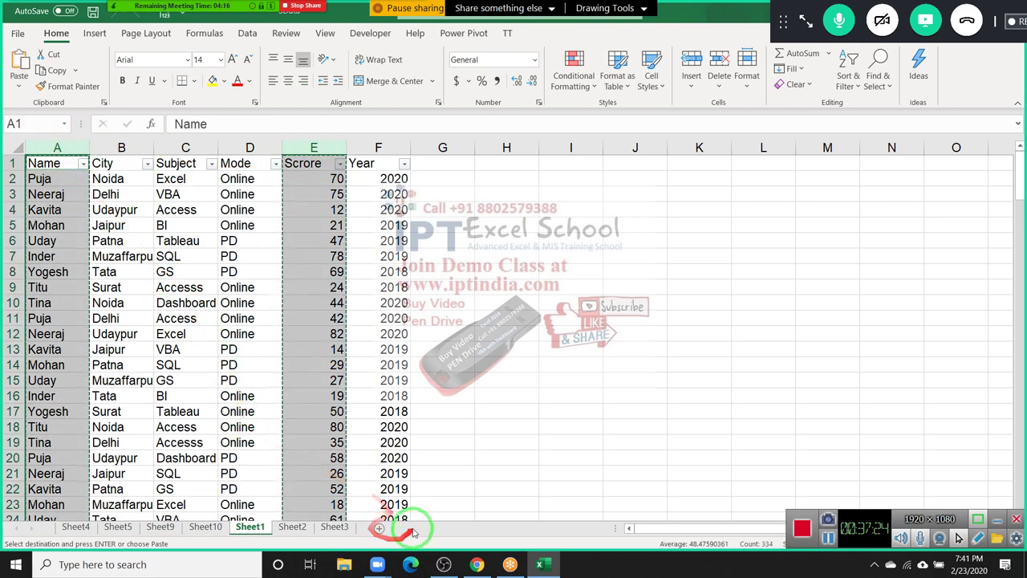
click(379, 530)
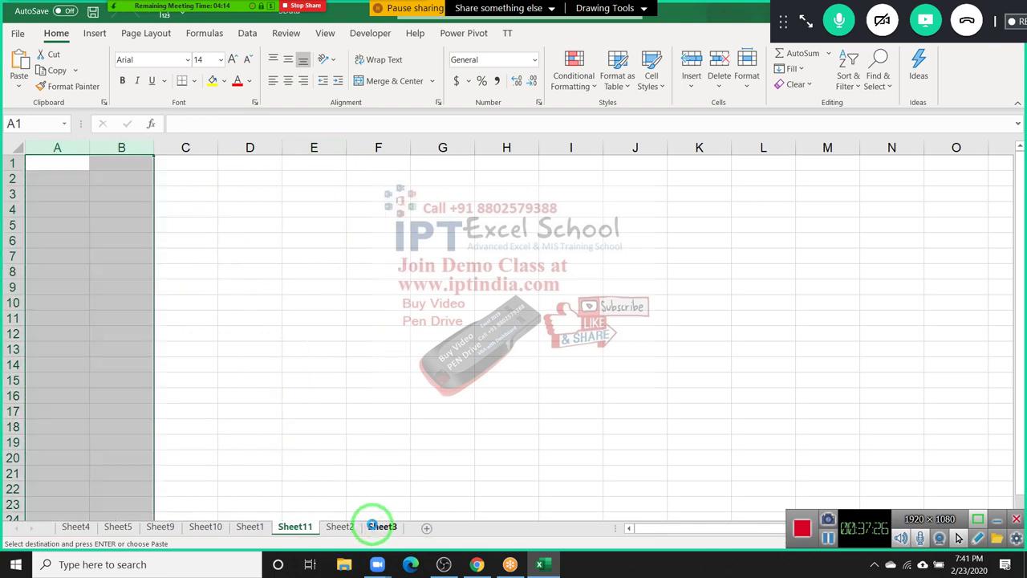
key(ctrl+v)
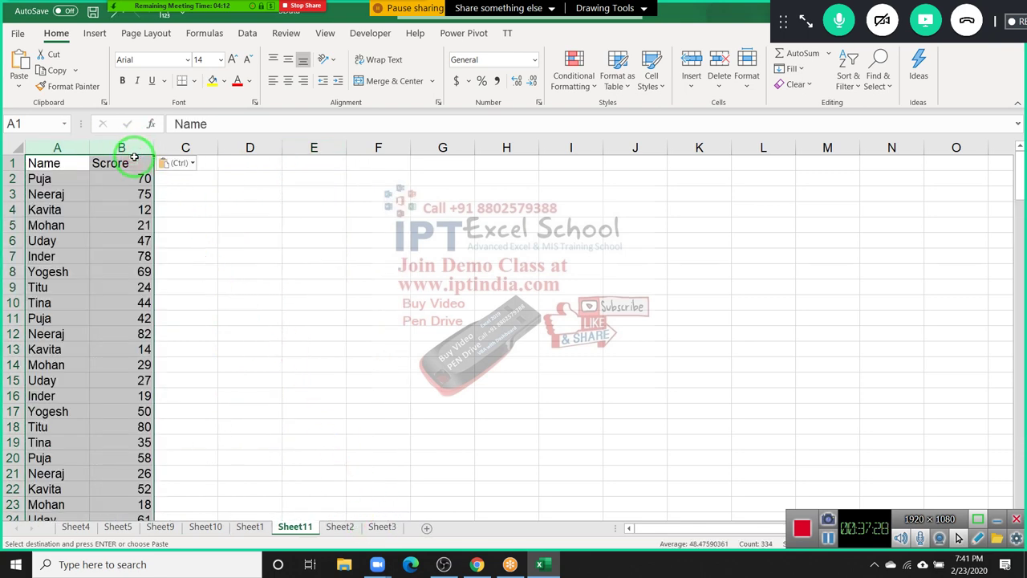
Step: Rename header B1 to Age and enter =RANDBETWEEN(18,60) in B2
click(93, 168)
text(A)
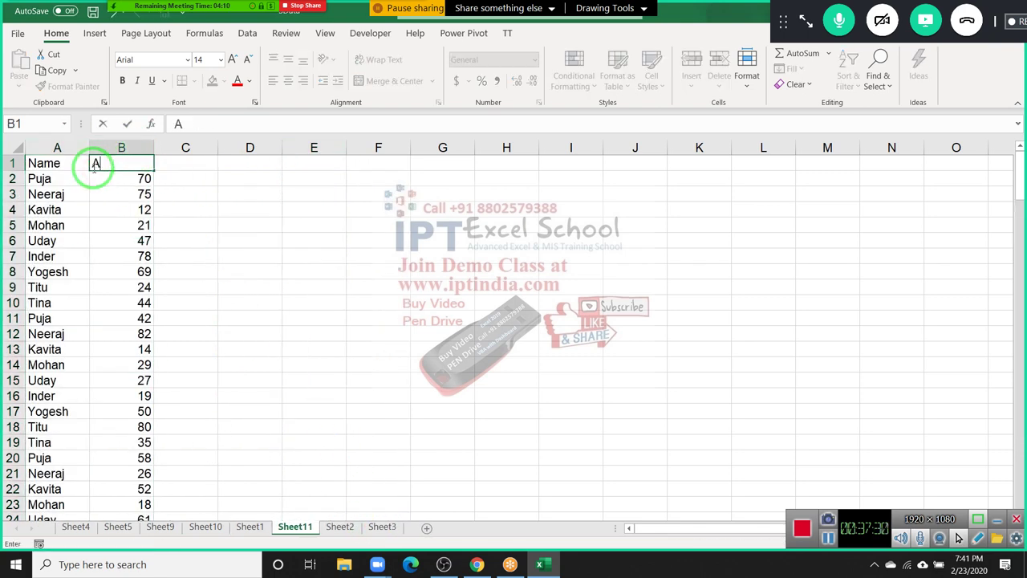
text(ge)
key(Return)
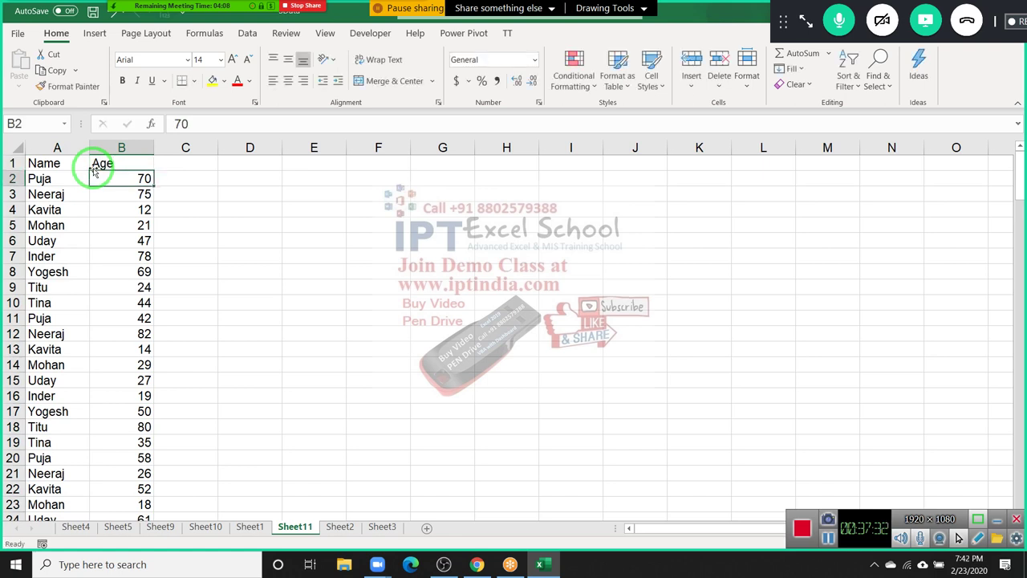
text(=ra)
key(Down)
key(Down)
key(Down)
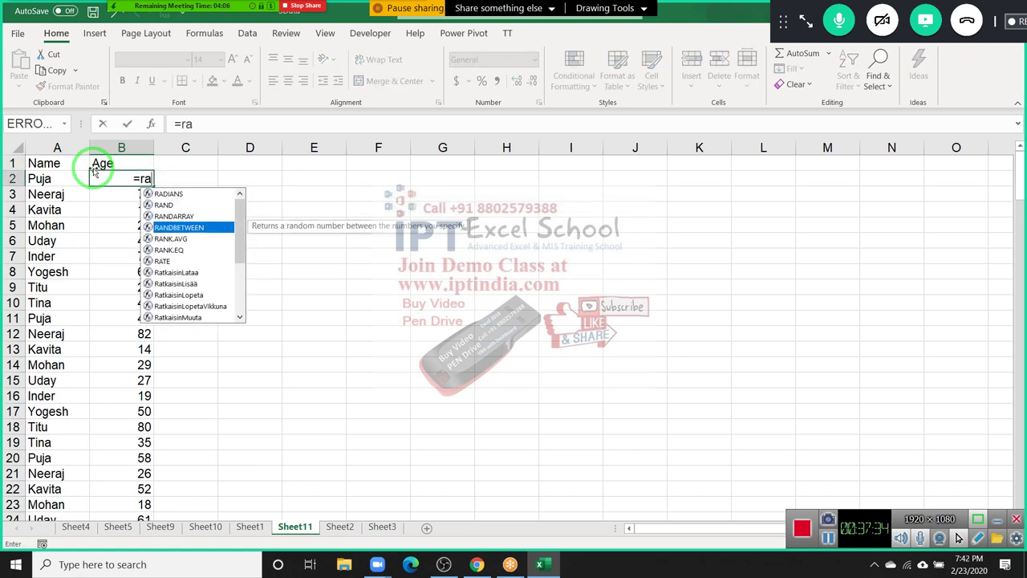
key(Tab)
text(,)
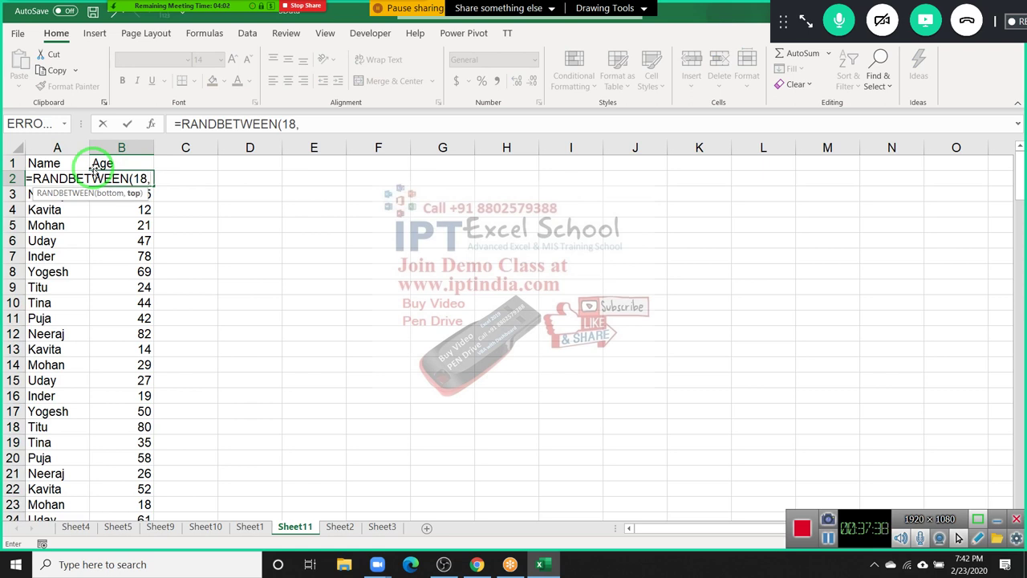
text(6)
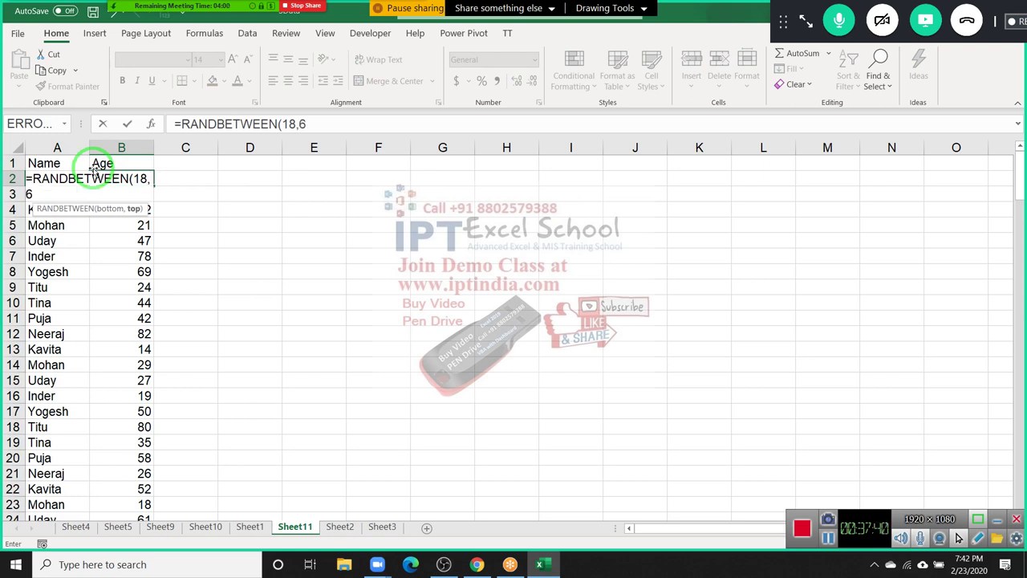
key(BackSpace)
key(BackSpace)
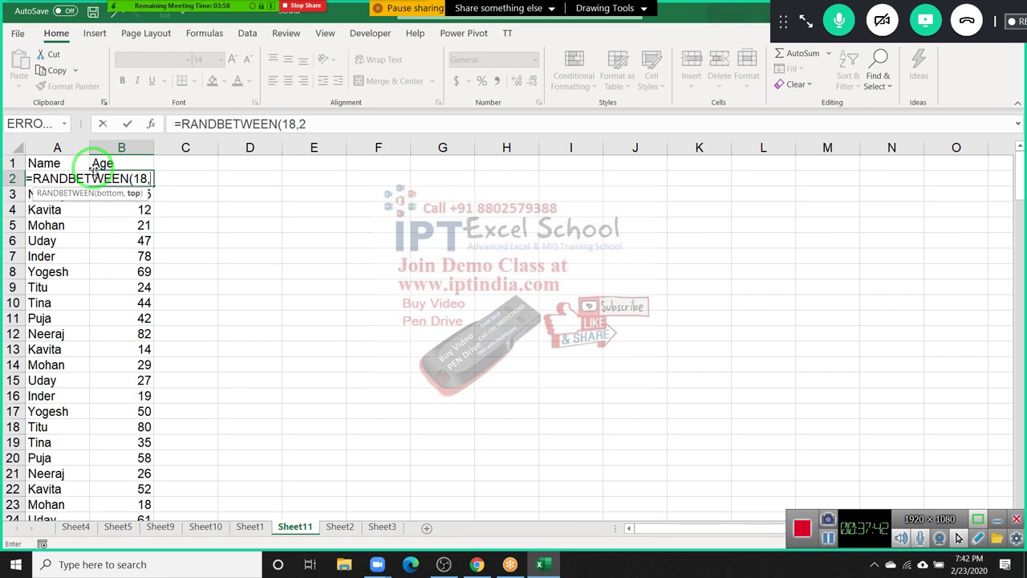
text(60)
key(Return)
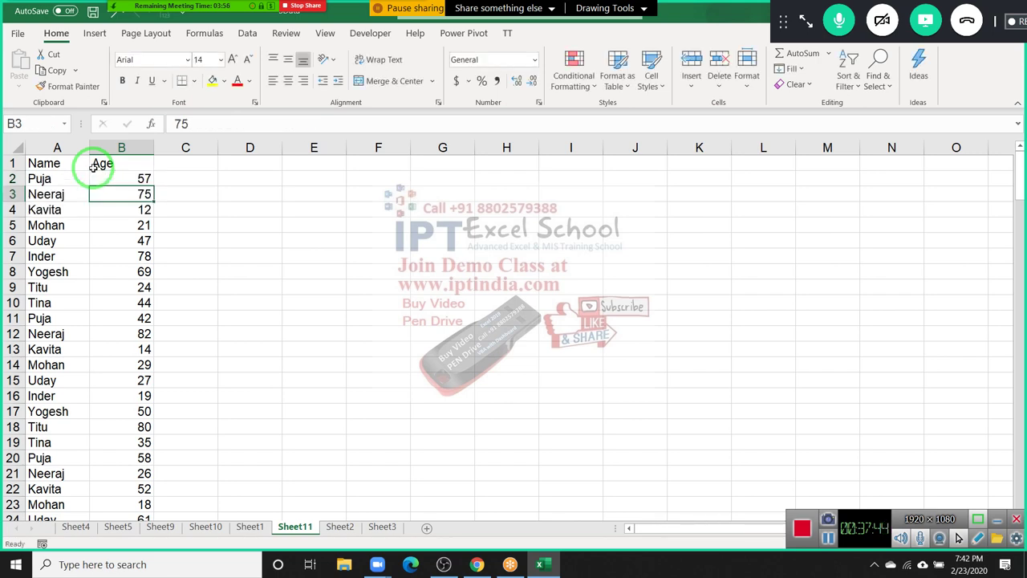
Step: Fill the random ages down through row 167 and paste them back as fixed values
key(Up)
key(ctrl+shift+Down)
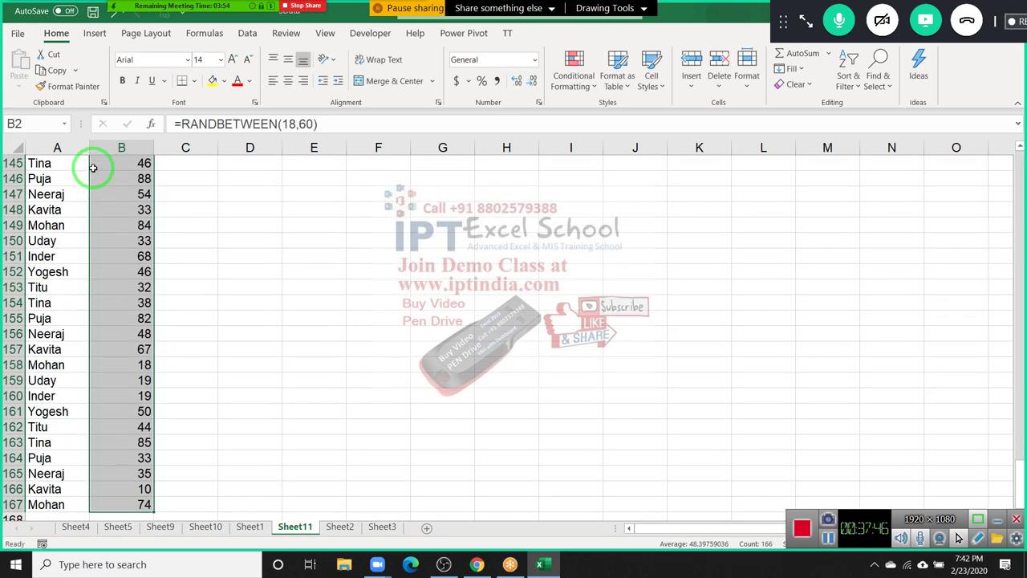
key(F9)
key(ctrl+c)
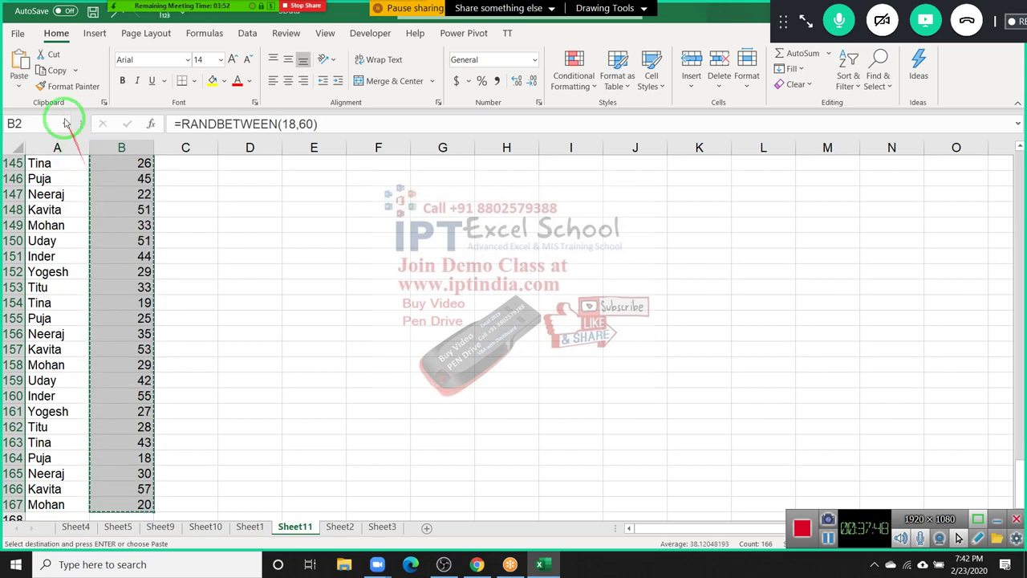
click(18, 85)
click(20, 147)
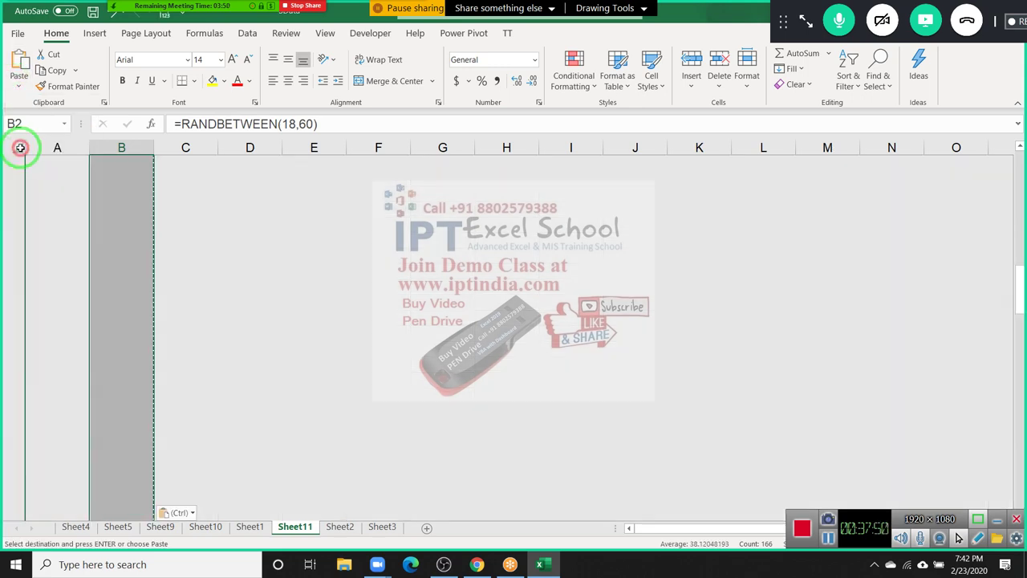
click(18, 85)
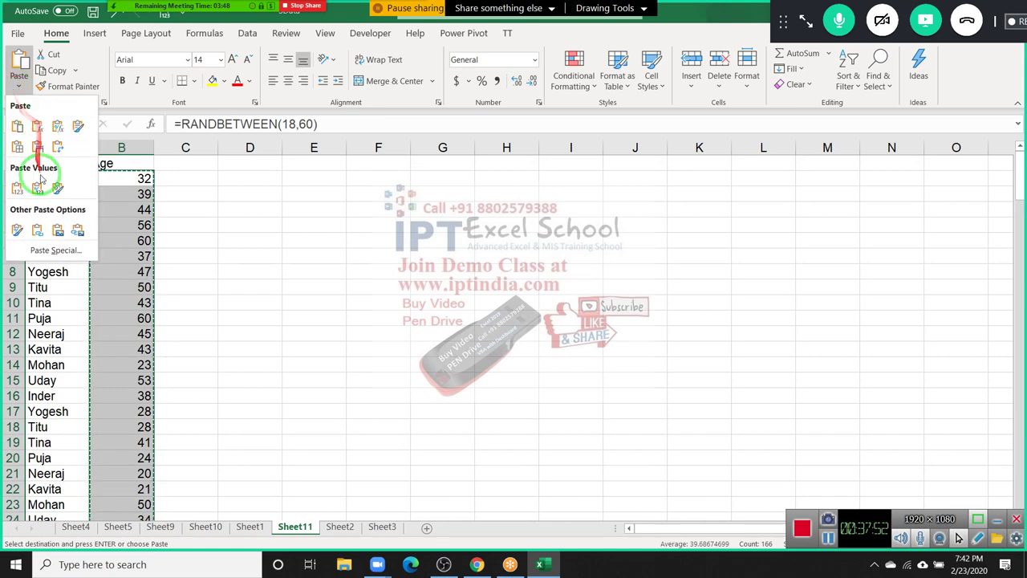
click(39, 183)
Step: Select the Name and Age data from A1 to the last row
key(Up)
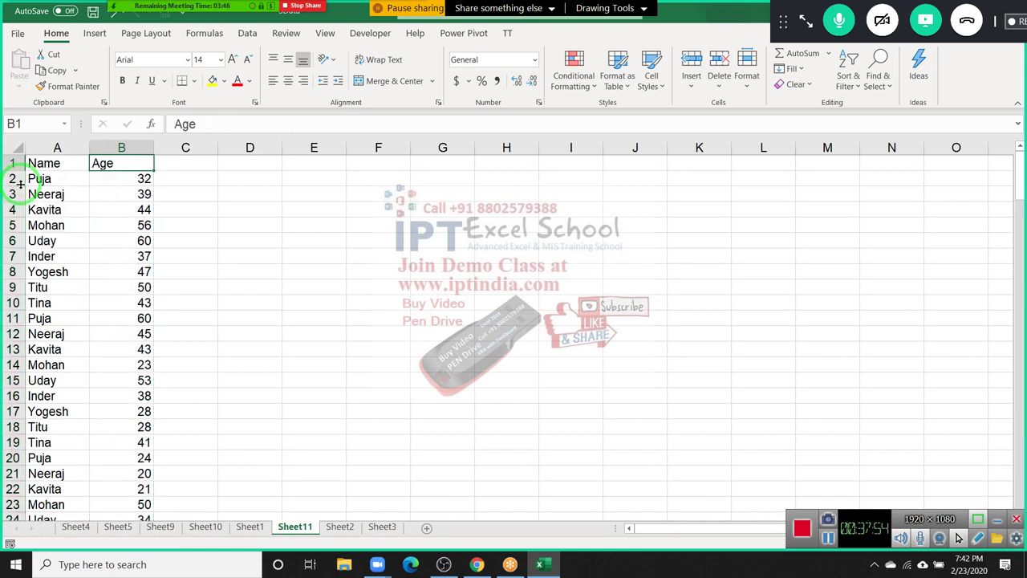
key(Left)
key(ctrl+shift+Right)
key(ctrl+shift+Down)
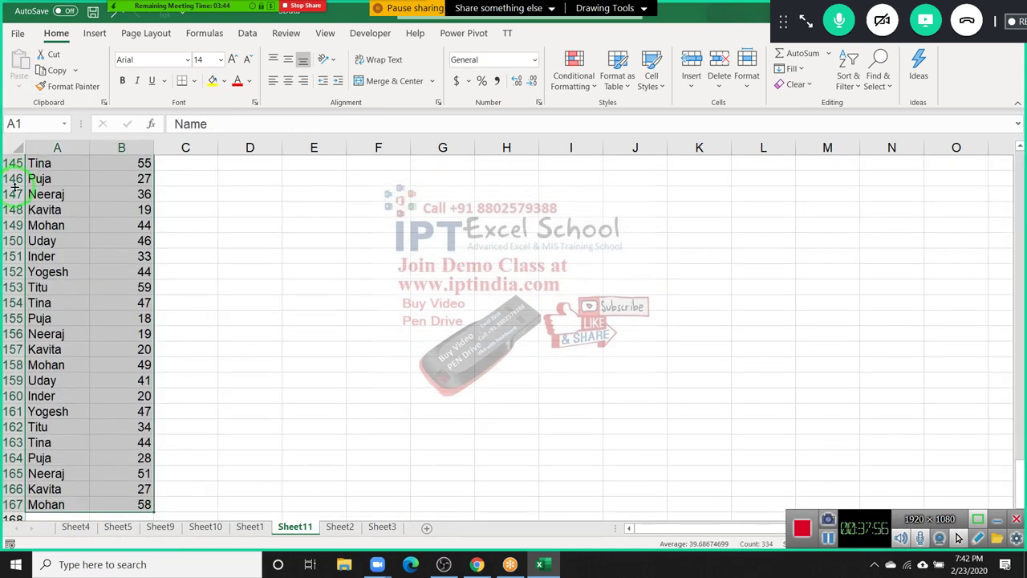
Step: Insert a pivot table on a new sheet with Age as rows and Count of Name as values
click(93, 33)
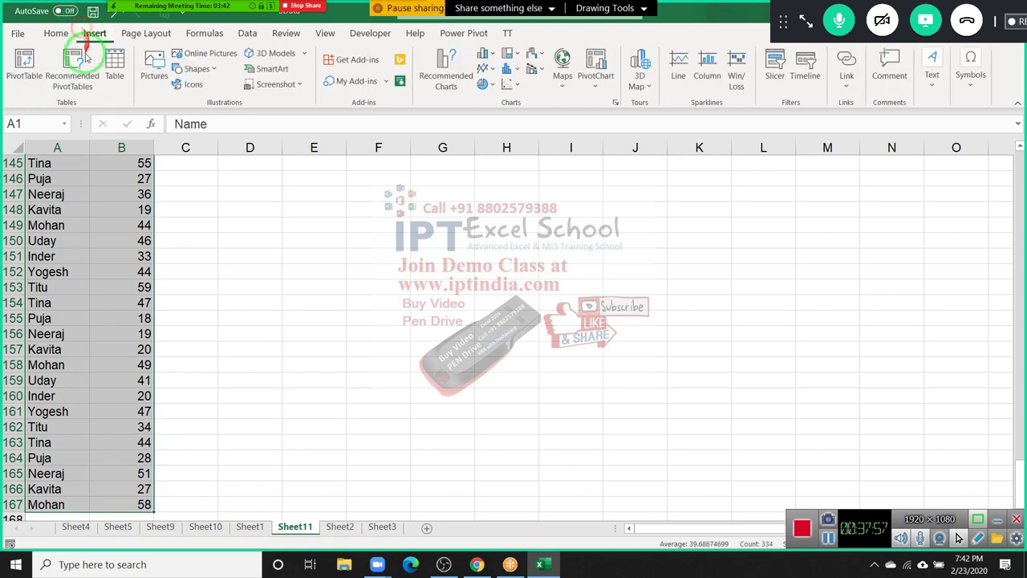
click(23, 64)
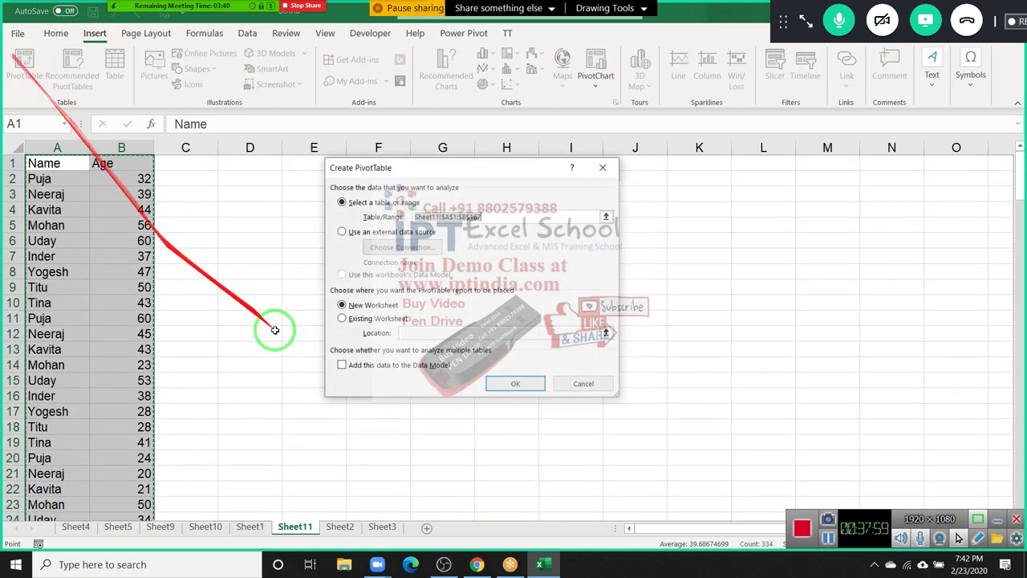
click(514, 383)
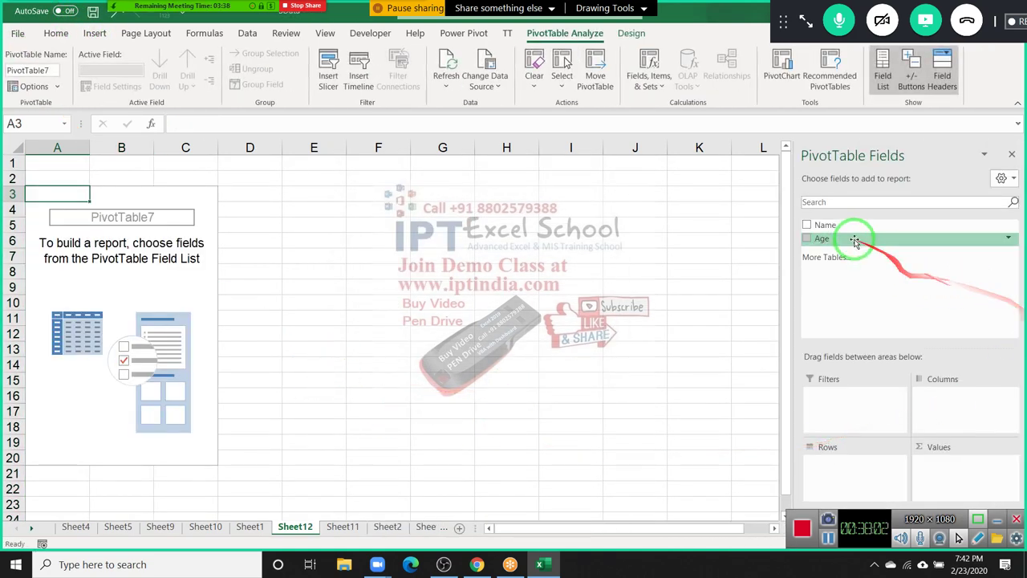
drag(853, 238, 865, 480)
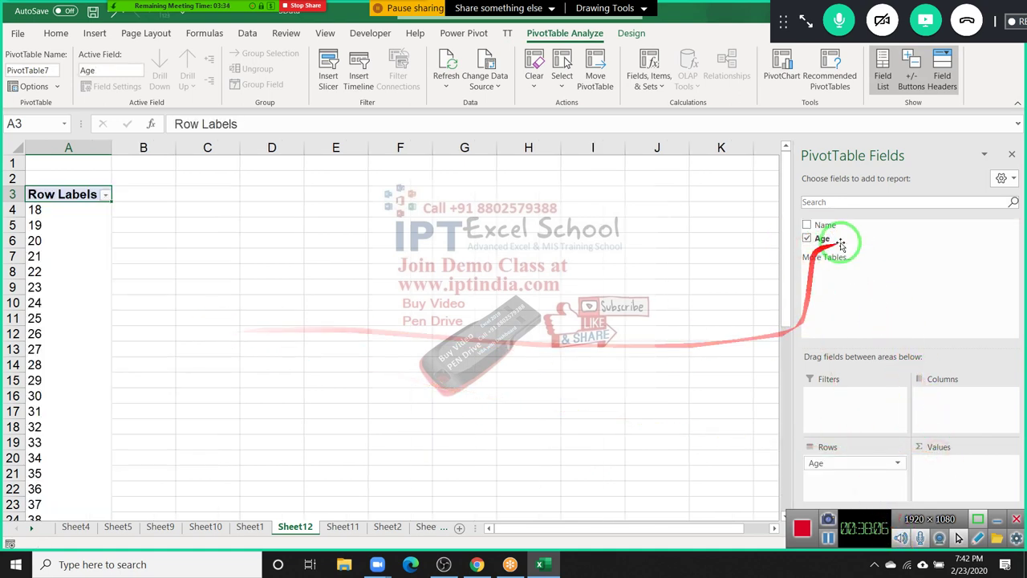
mouse_move(826, 225)
mouse_down()
mouse_move(939, 419)
mouse_move(937, 464)
mouse_up()
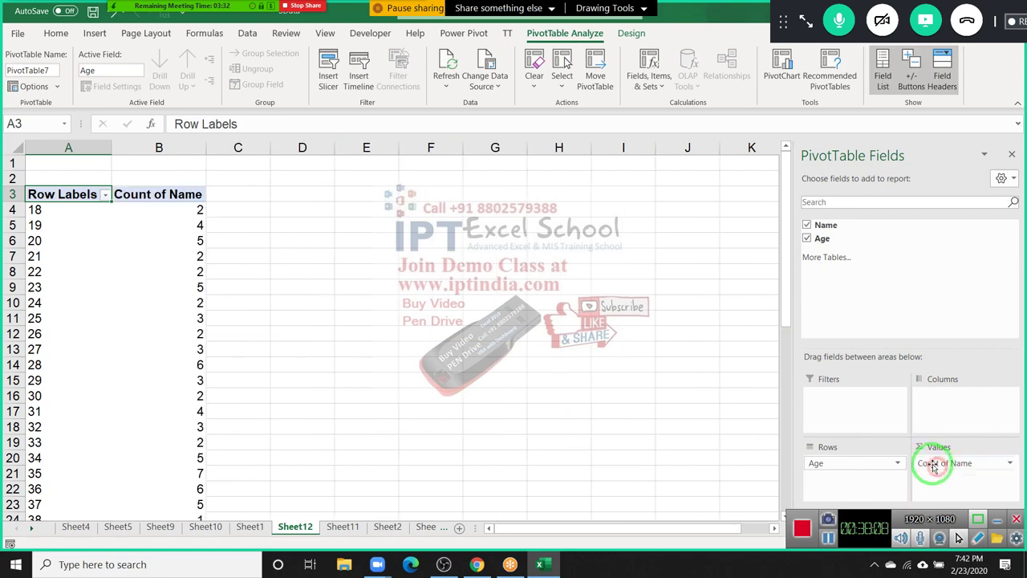
Step: Group the age labels into 10-year bands from 18-27 to 58-67
click(42, 255)
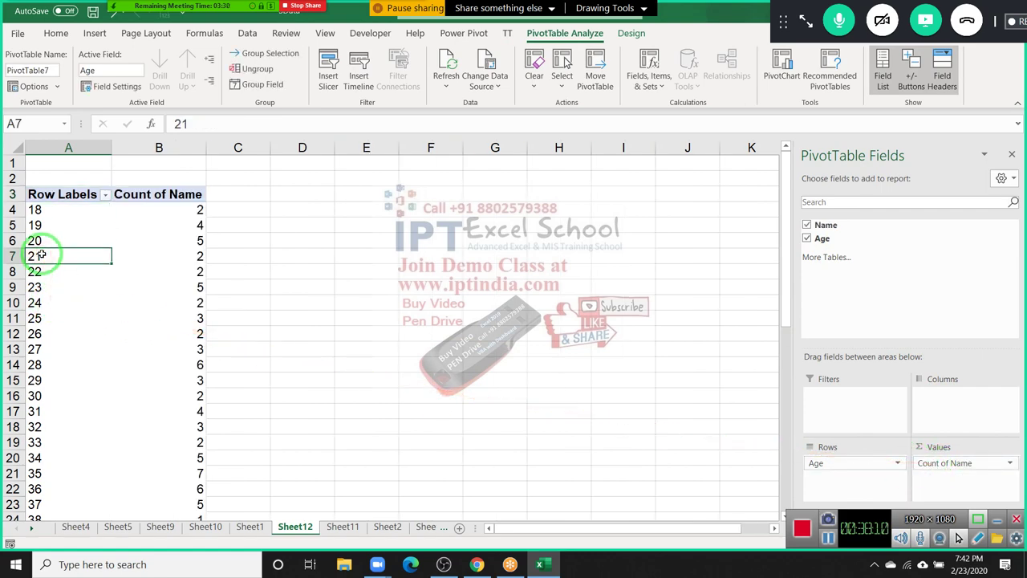
right_click(42, 255)
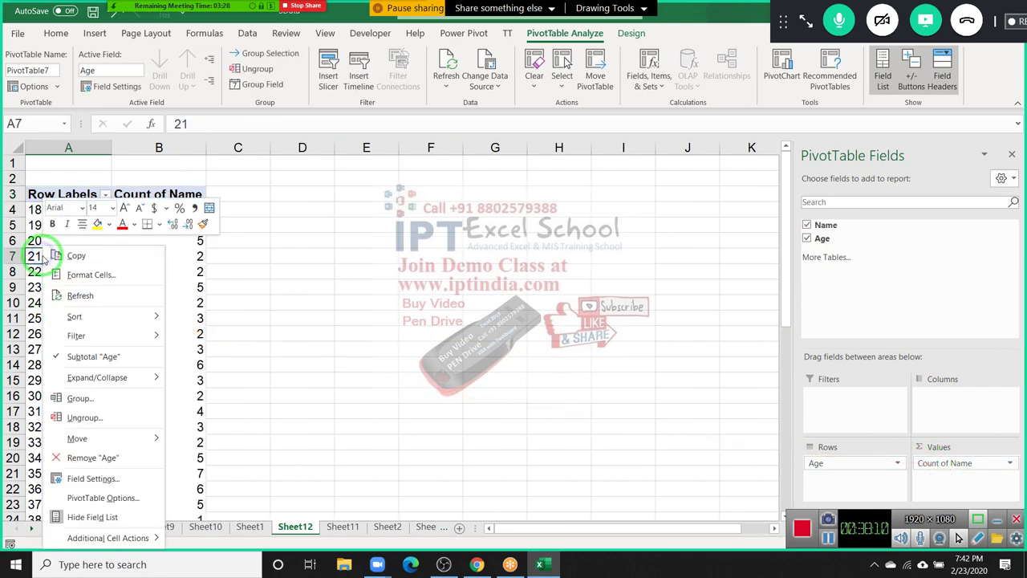
click(108, 397)
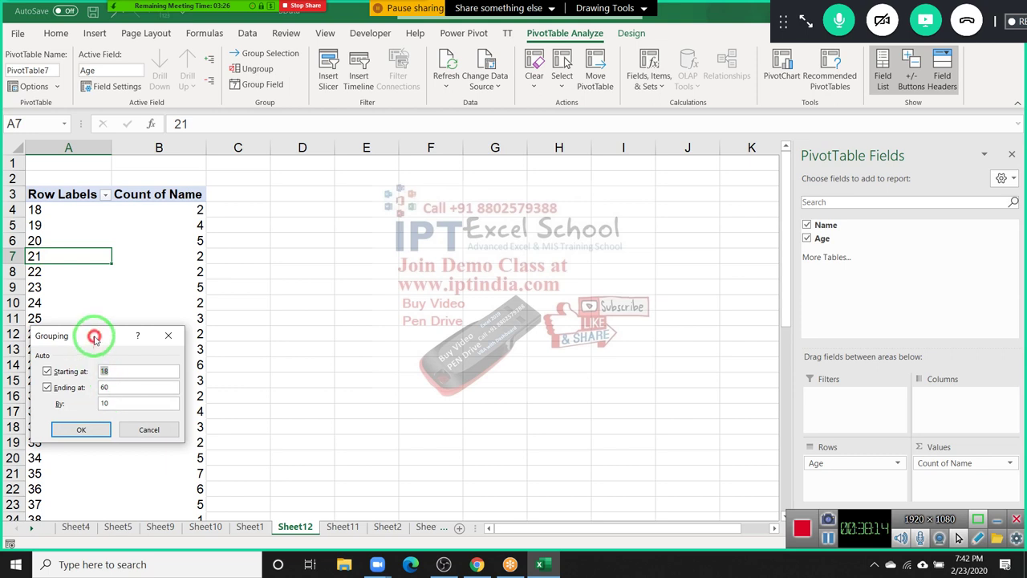
drag(91, 336, 453, 249)
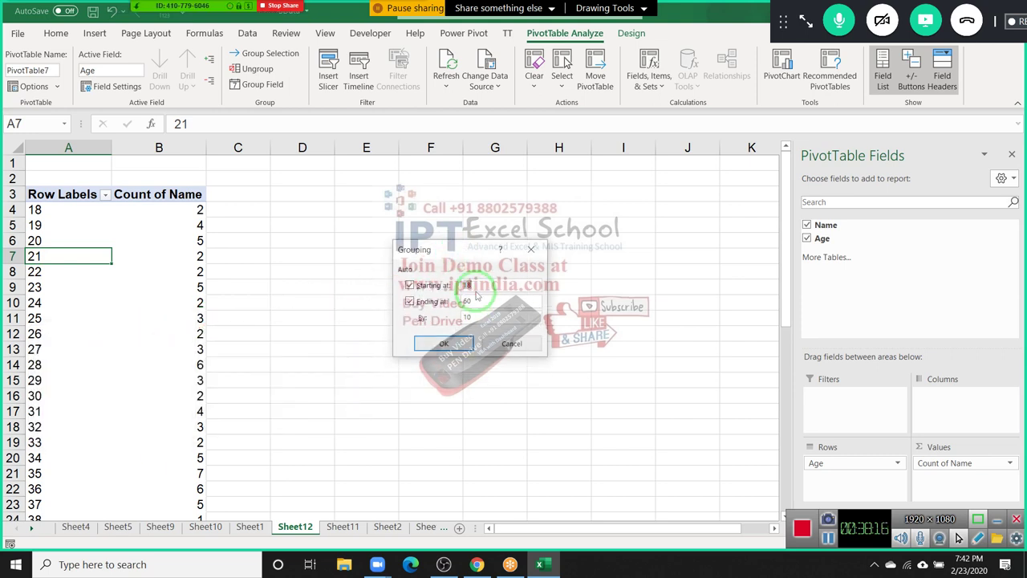
click(473, 317)
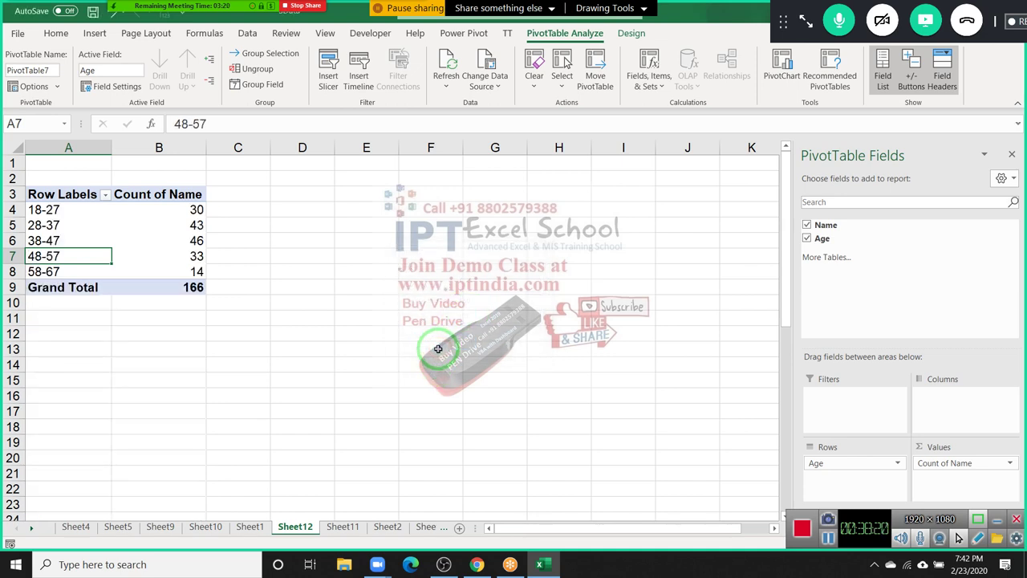
click(142, 255)
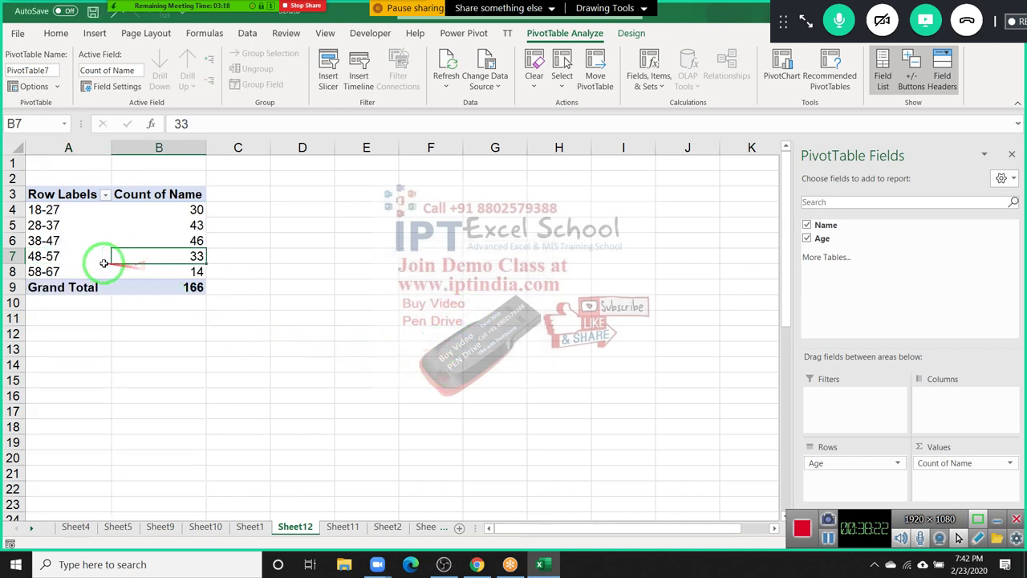
Step: Select various age bands and their counts, such as 48-57 (33) and 18-27 (30)
drag(50, 271, 119, 273)
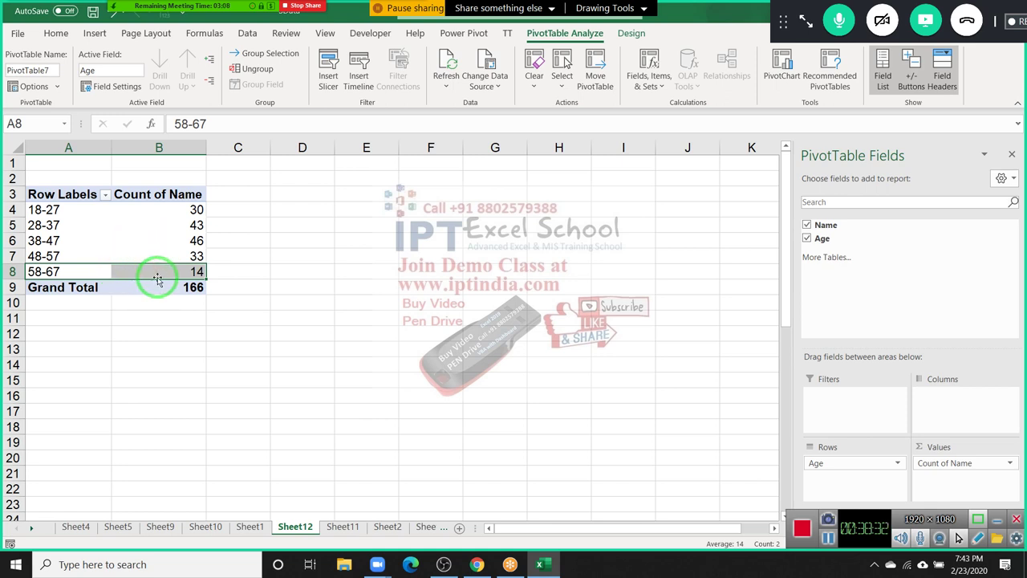
mouse_move(123, 273)
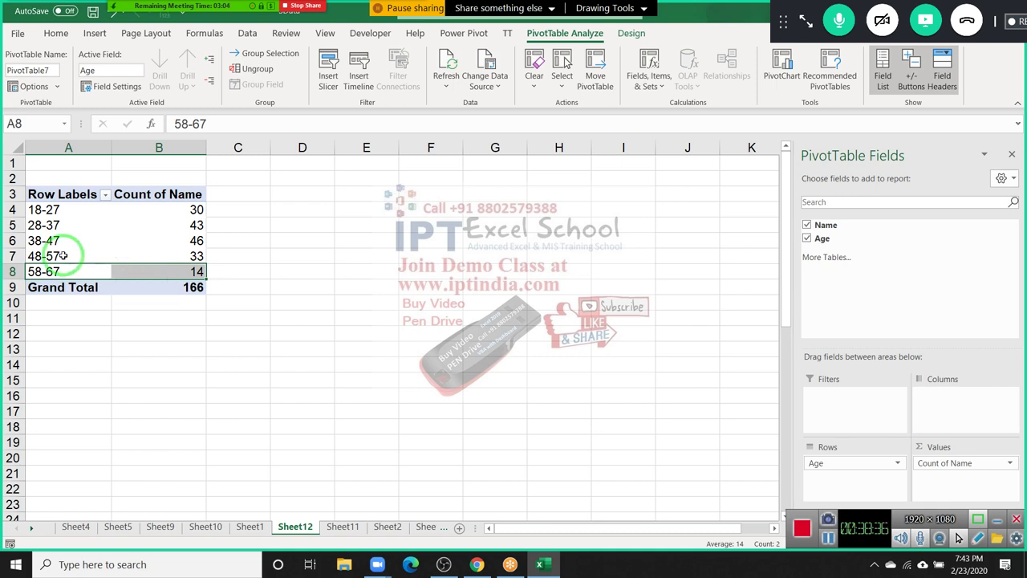
drag(68, 256, 114, 254)
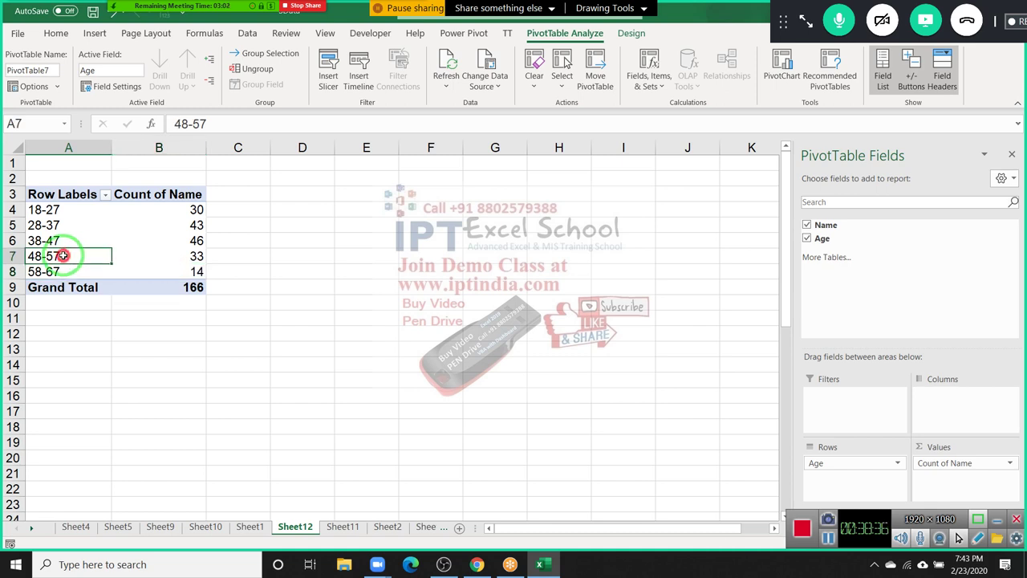
click(160, 255)
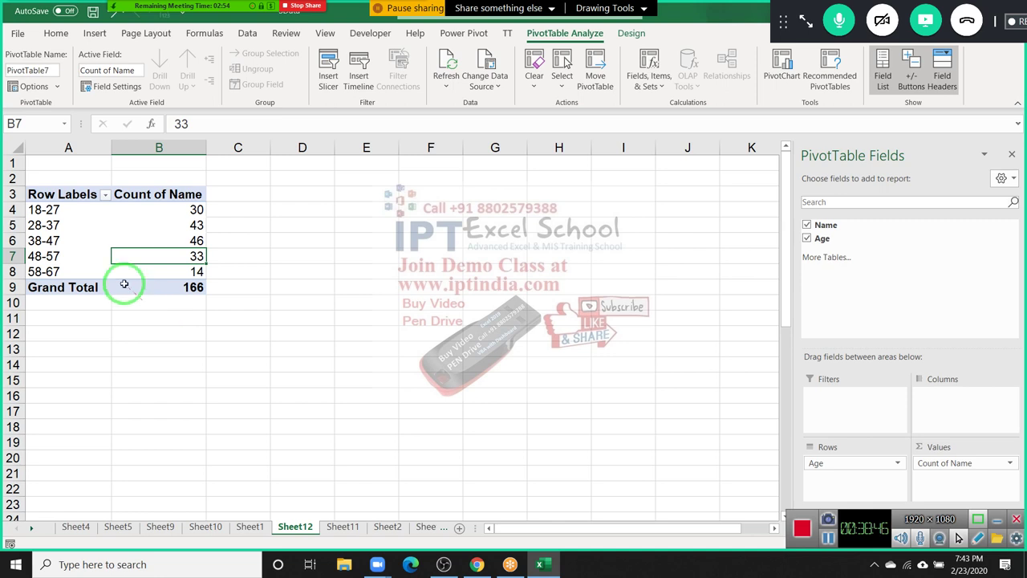
click(203, 210)
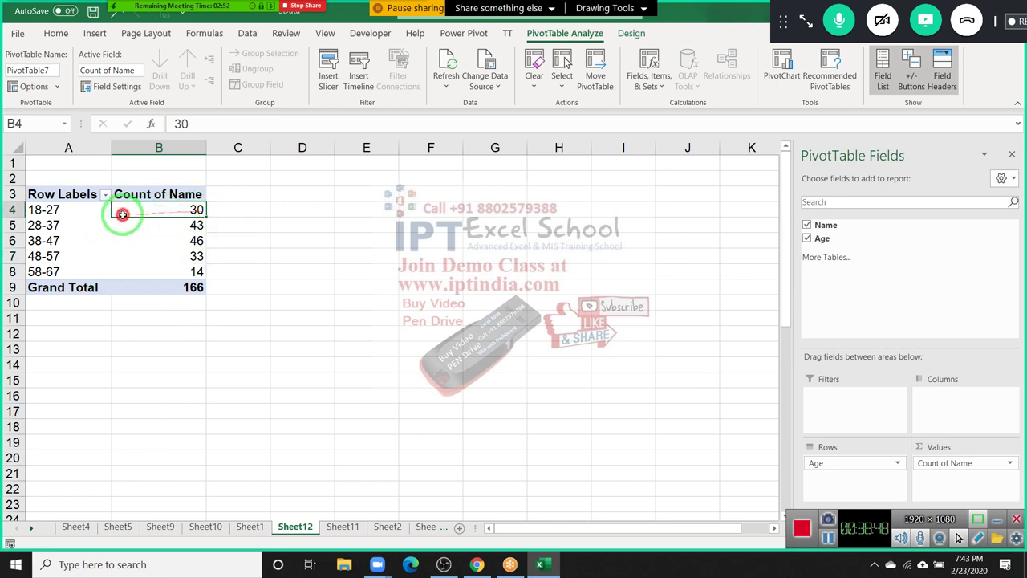
drag(203, 210, 71, 211)
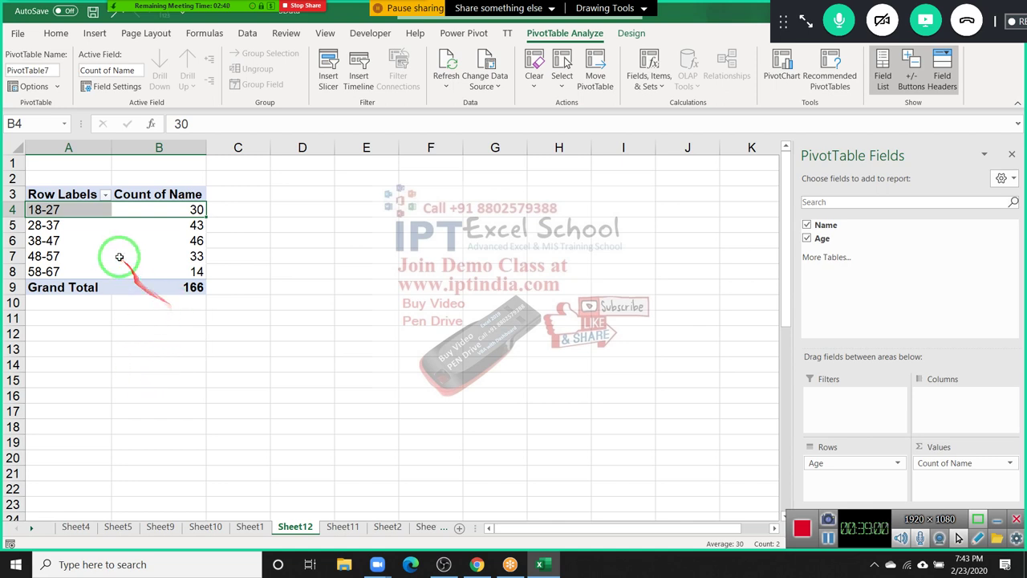
drag(172, 228, 160, 241)
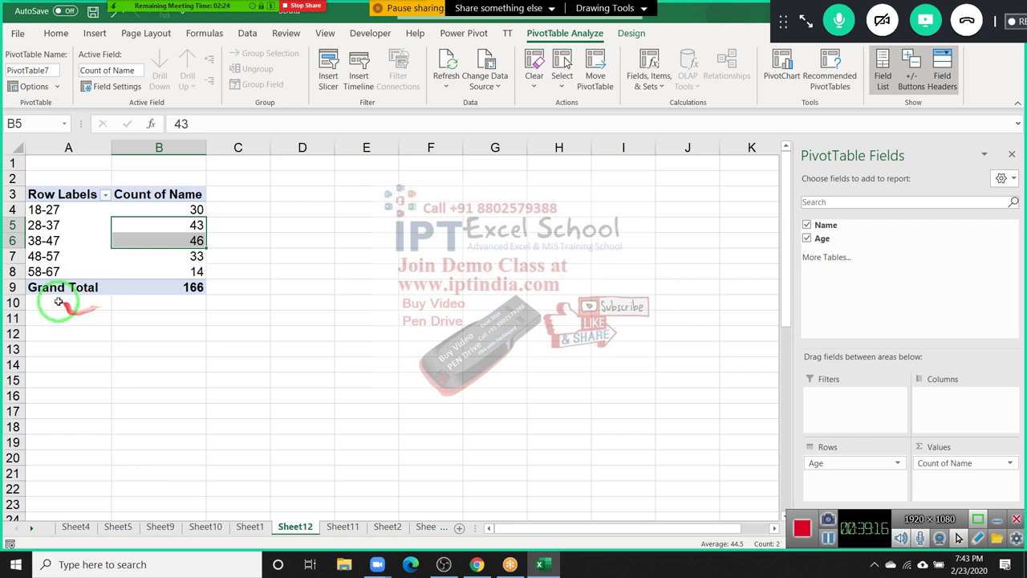
drag(35, 273, 152, 272)
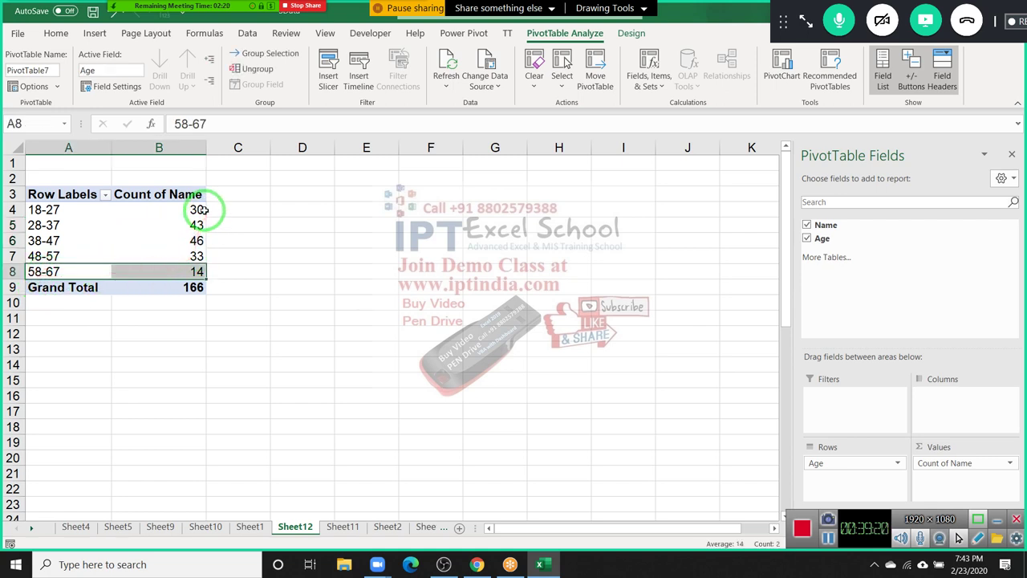
drag(197, 209, 61, 208)
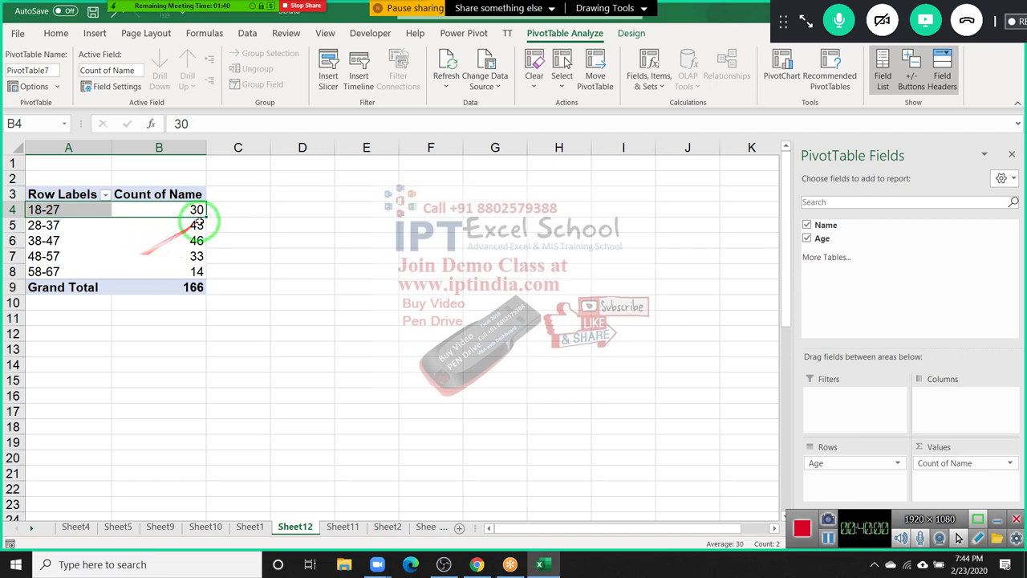
click(255, 211)
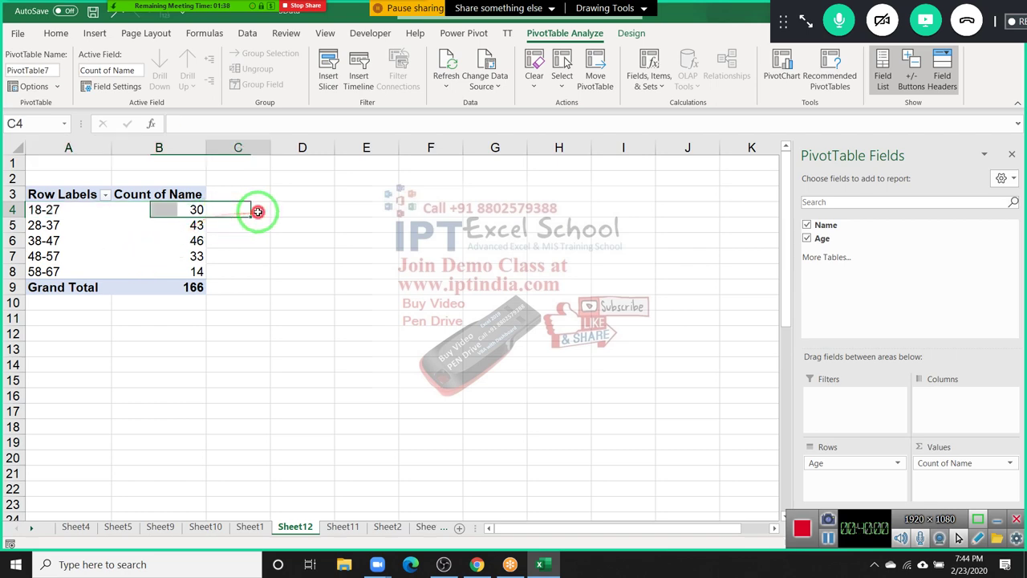
click(189, 273)
click(226, 275)
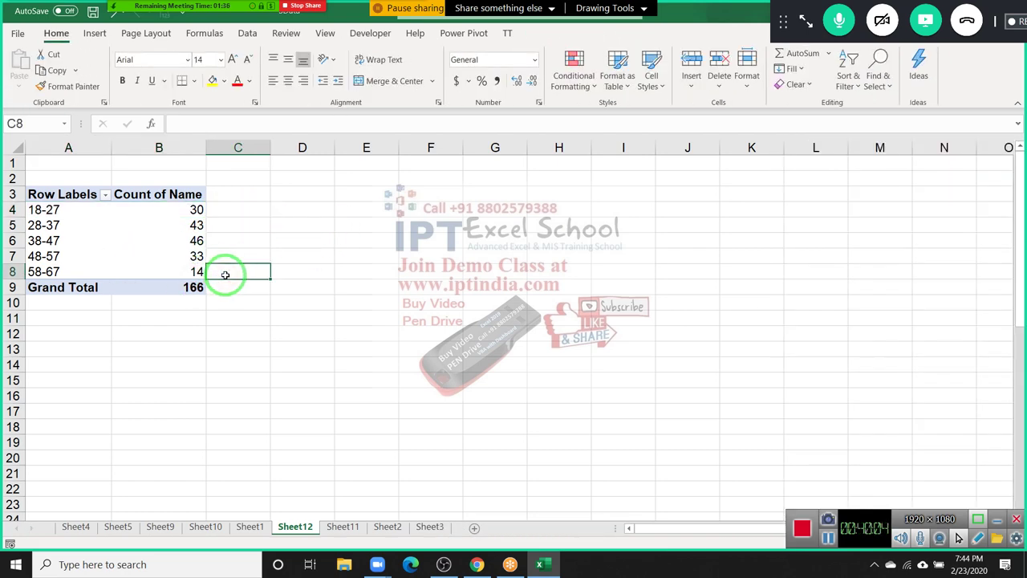
mouse_move(198, 256)
mouse_down()
mouse_move(62, 257)
mouse_move(122, 258)
mouse_up()
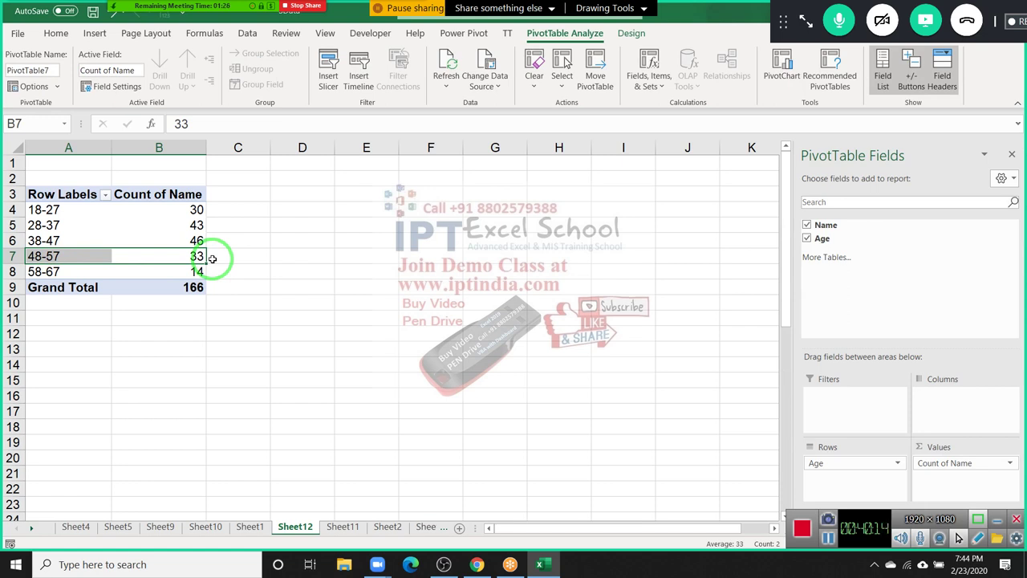
click(212, 258)
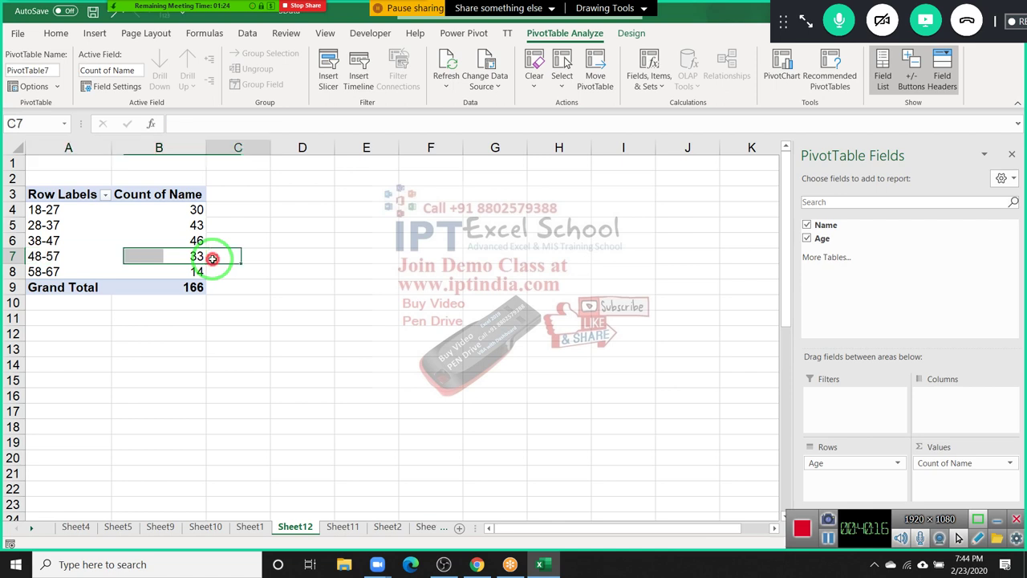
click(54, 257)
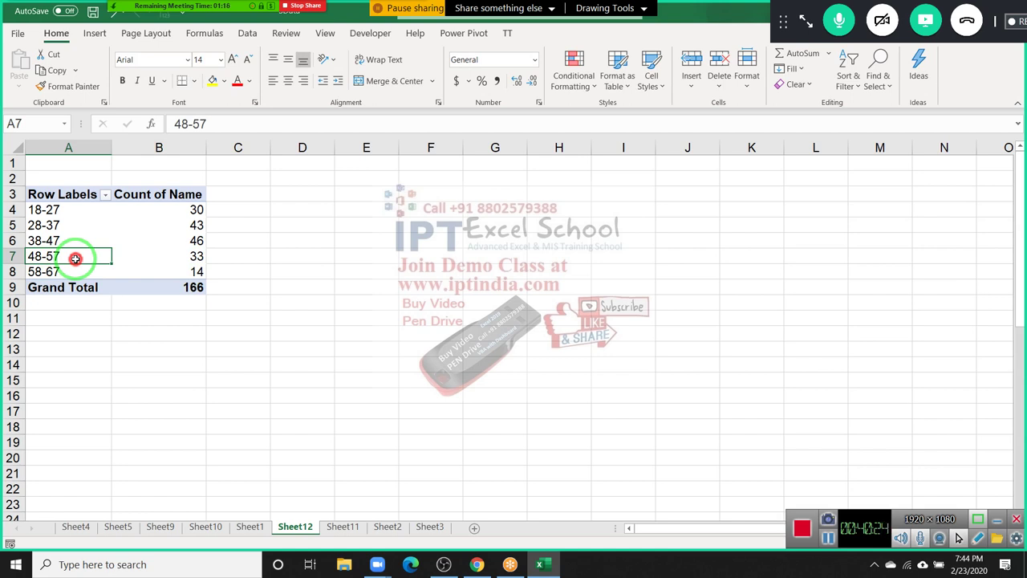
drag(120, 254, 135, 253)
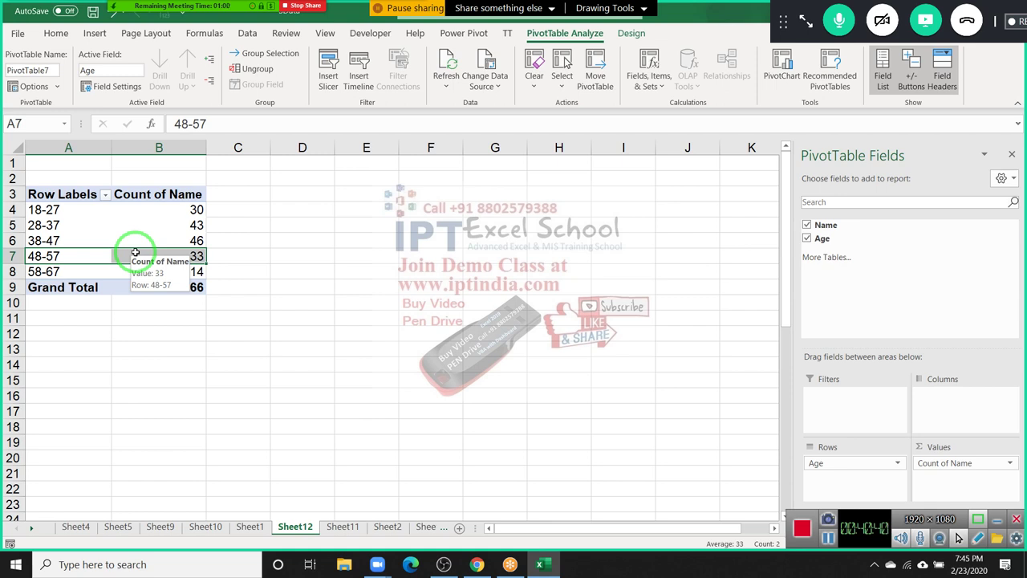
drag(136, 253, 265, 183)
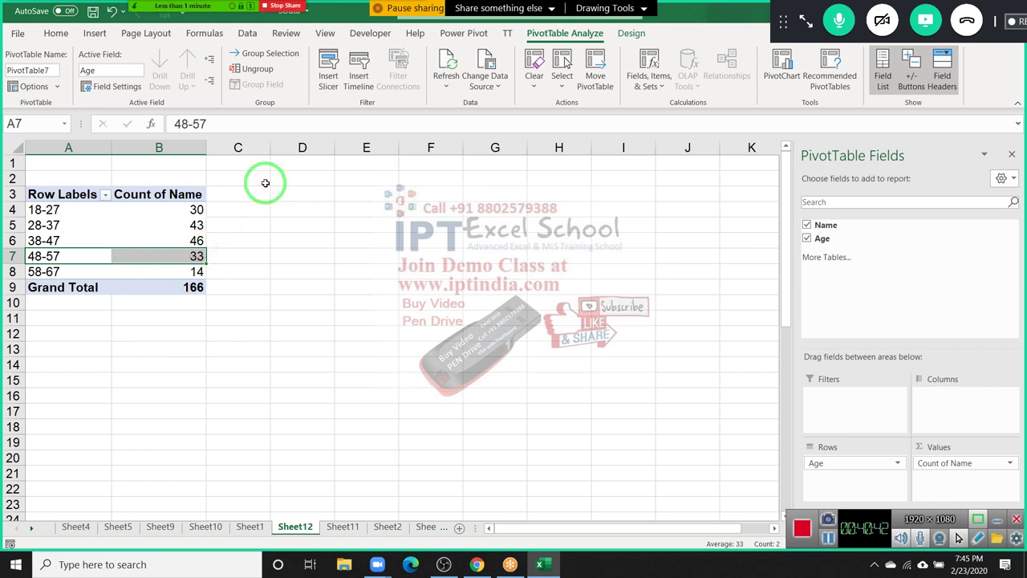
mouse_move(155, 8)
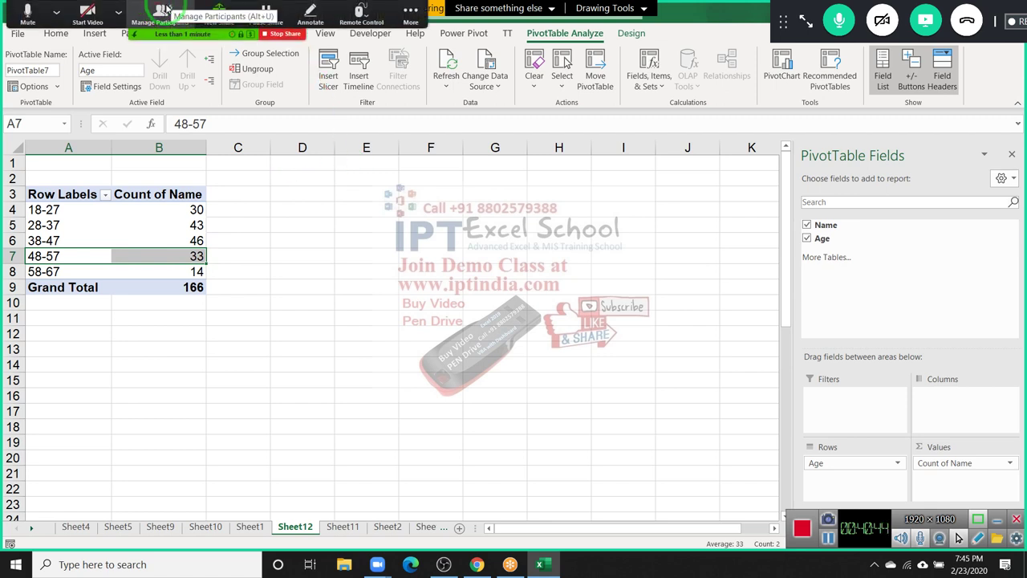
click(165, 11)
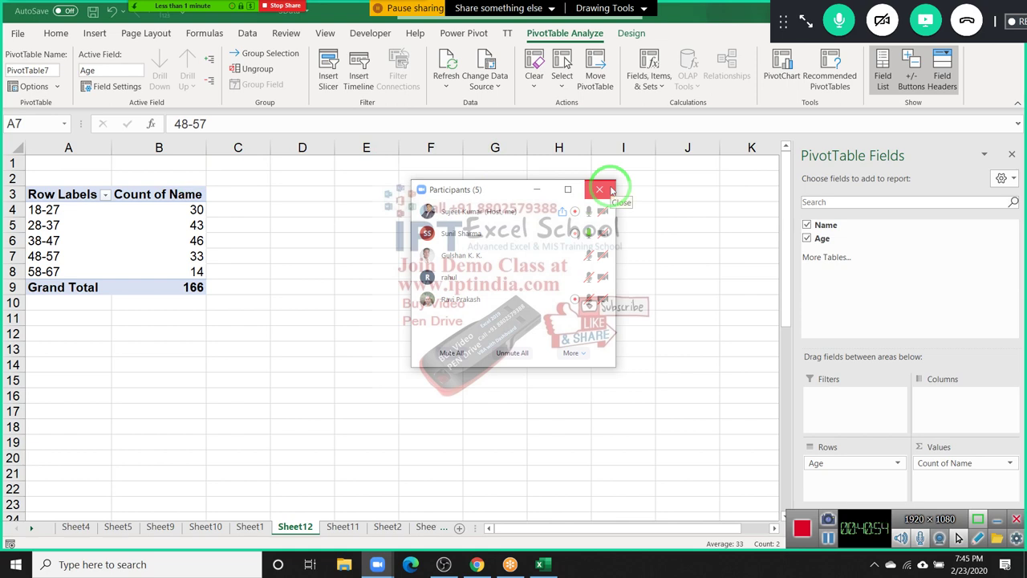
click(611, 190)
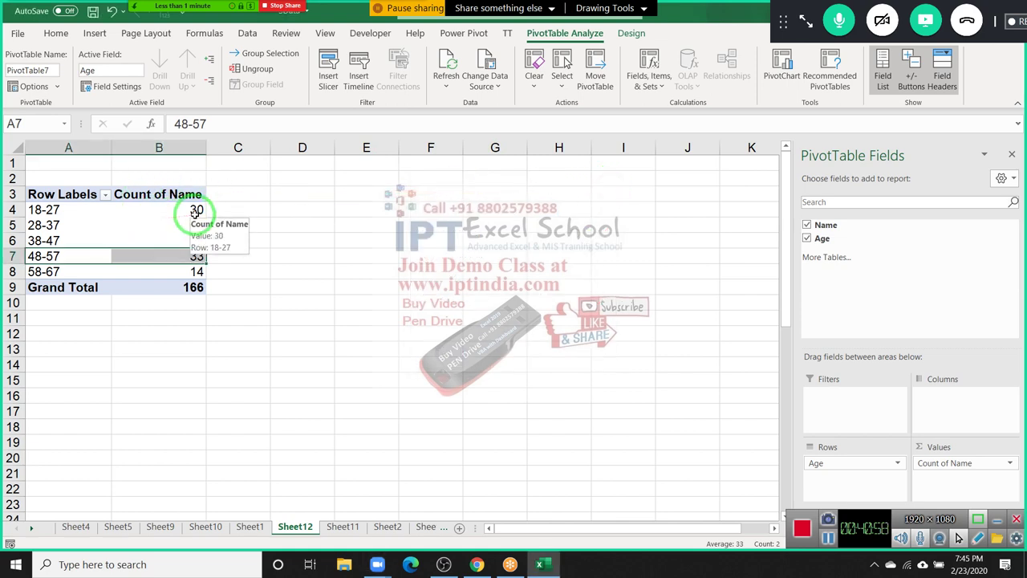
click(196, 213)
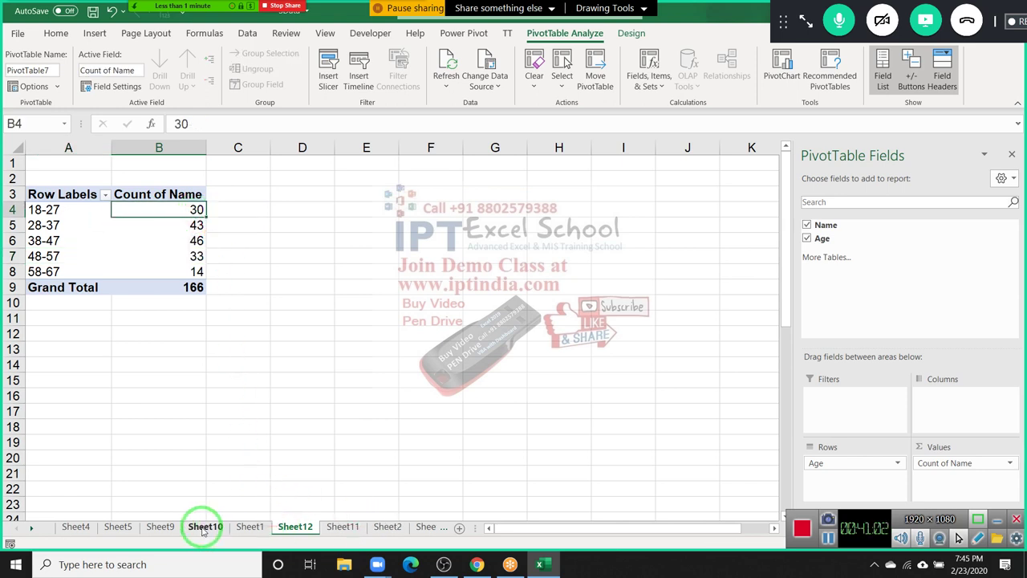
Step: Browse through the worksheet tabs and return to Sheet1's raw data
click(160, 526)
click(135, 526)
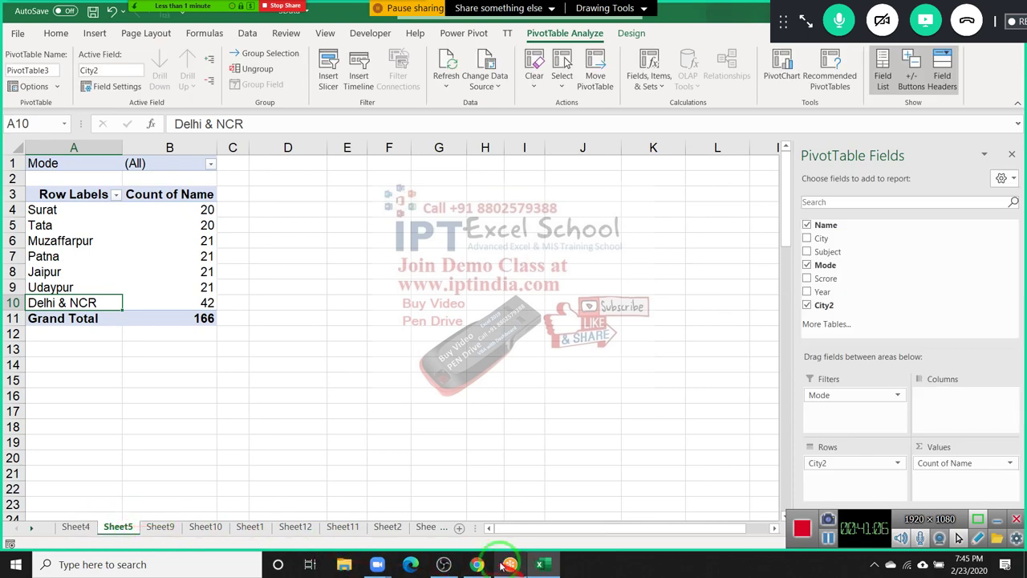
click(345, 526)
click(296, 527)
click(243, 526)
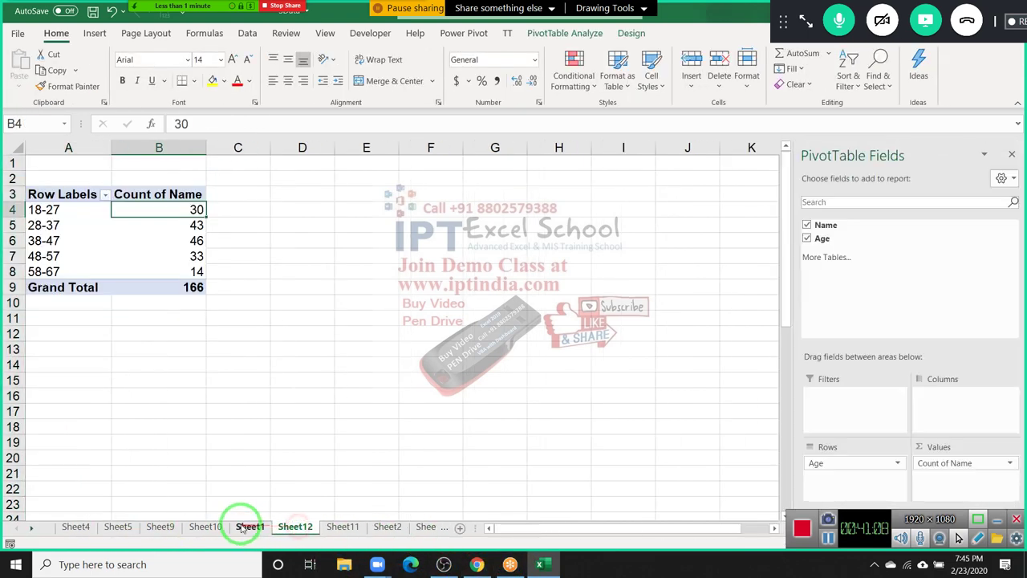
click(188, 526)
click(160, 526)
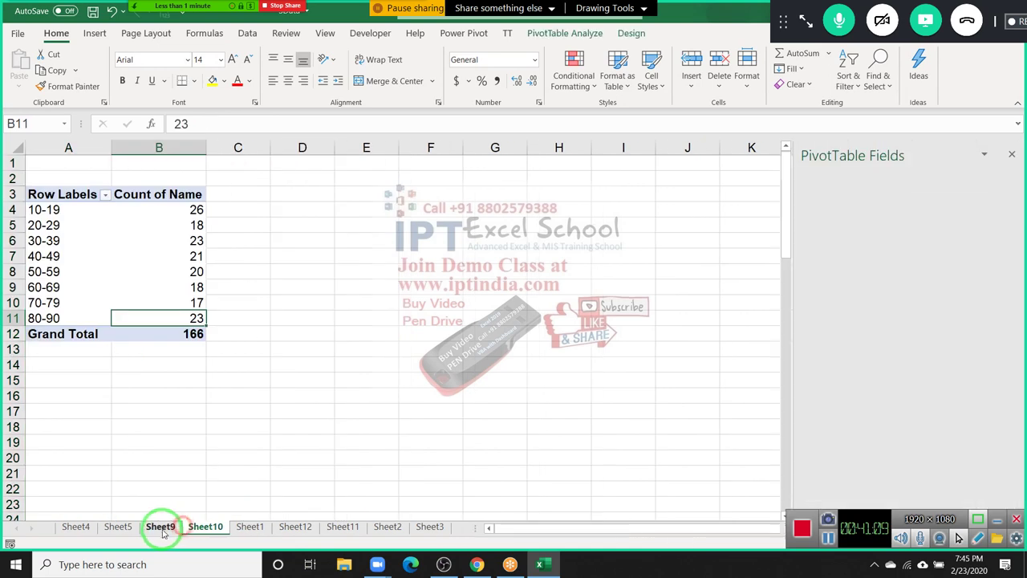
click(249, 526)
Step: Add a Date header in G1 and fill consecutive dates from 1/1 down the table
click(299, 332)
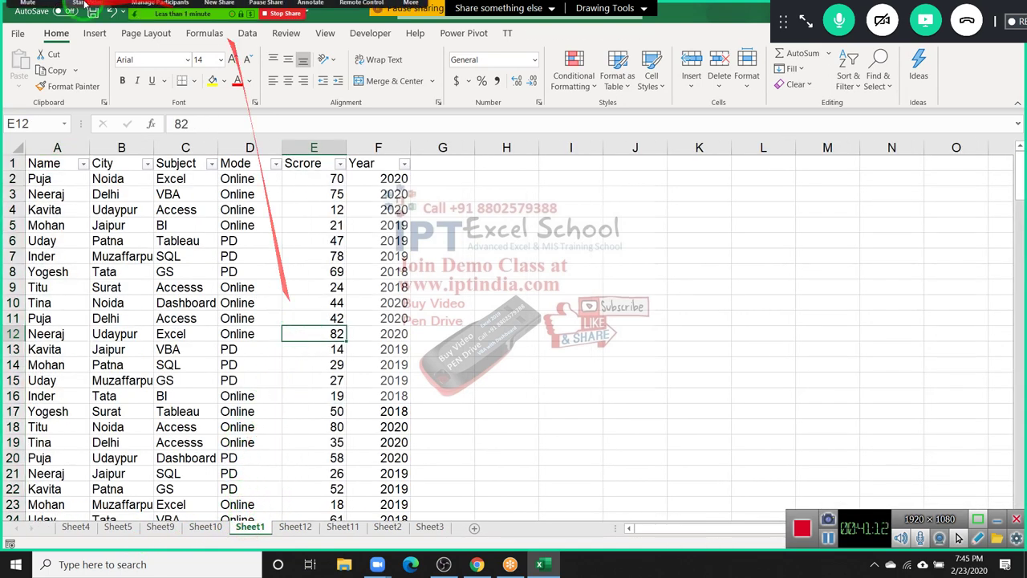
click(442, 175)
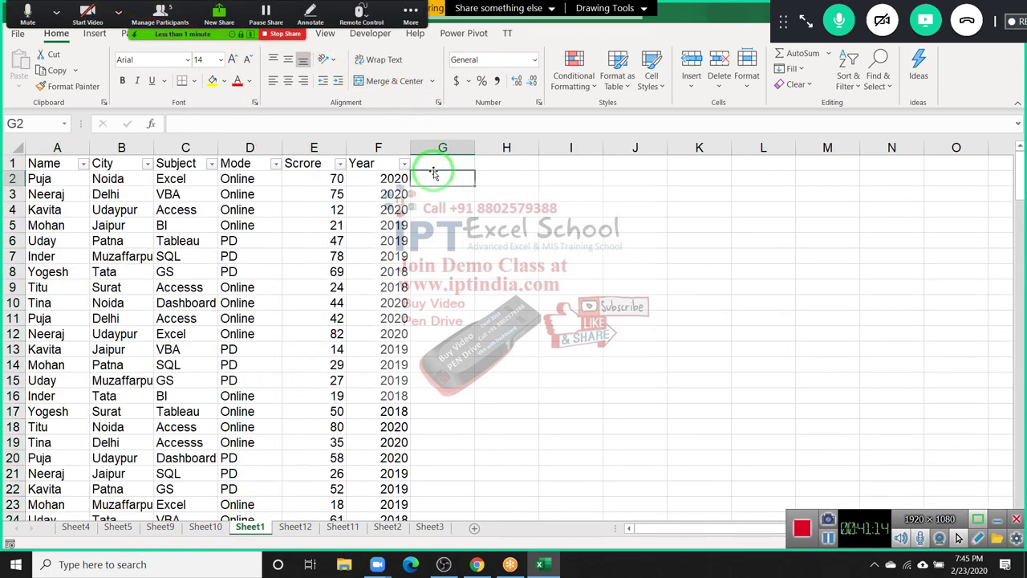
text(Date)
key(Return)
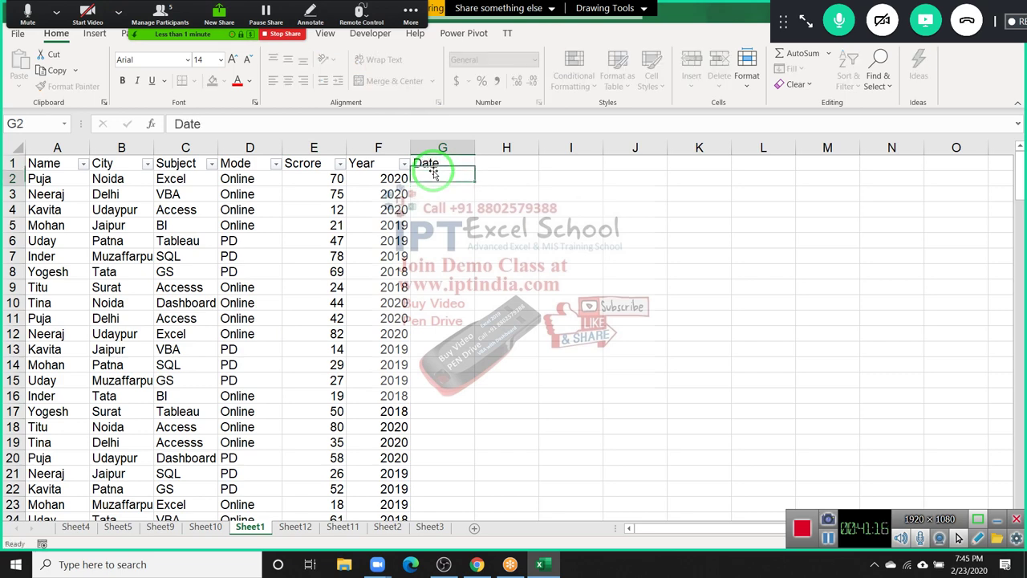
text(1/1)
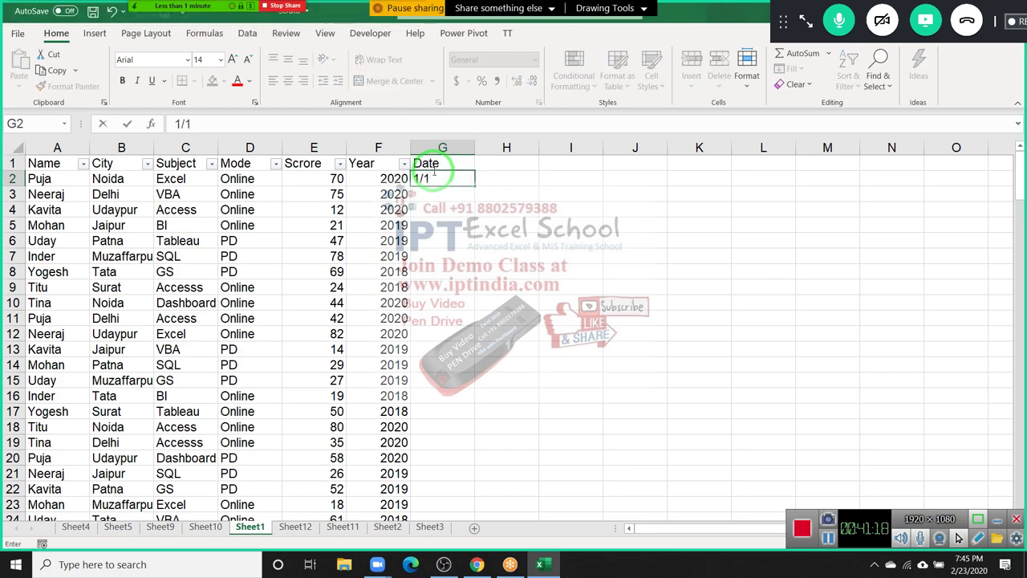
key(Return)
click(438, 178)
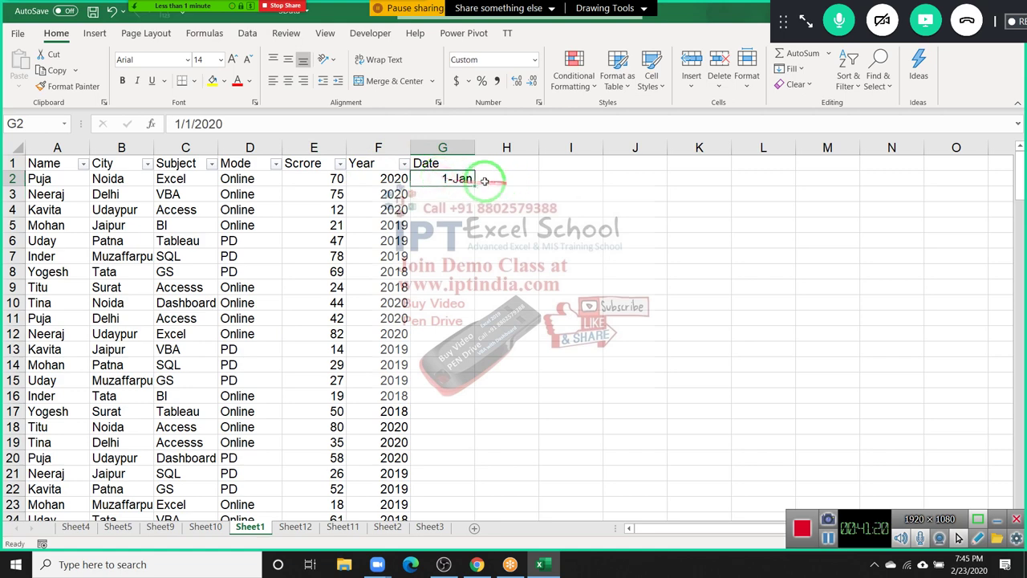
double_click(474, 182)
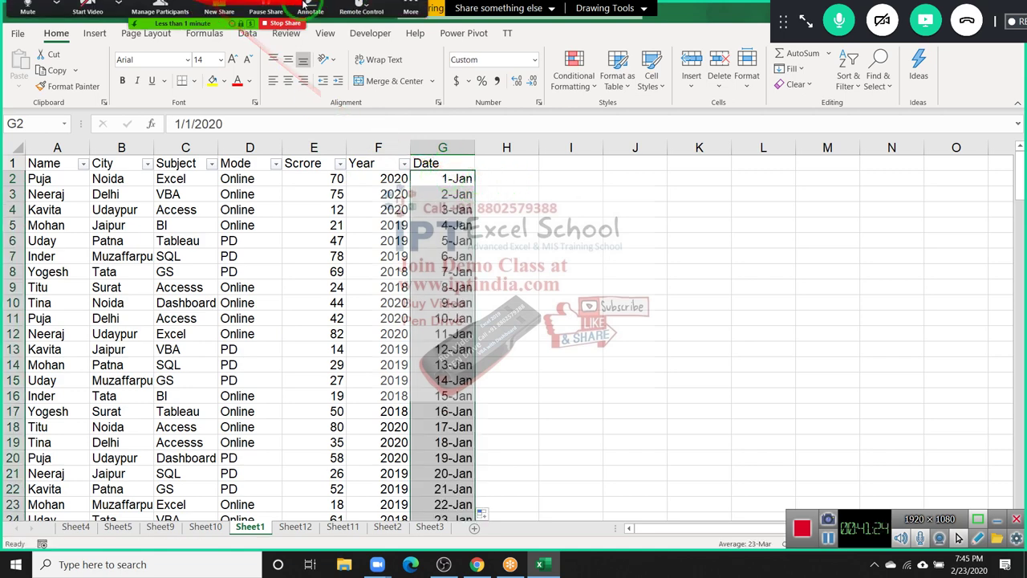
click(409, 12)
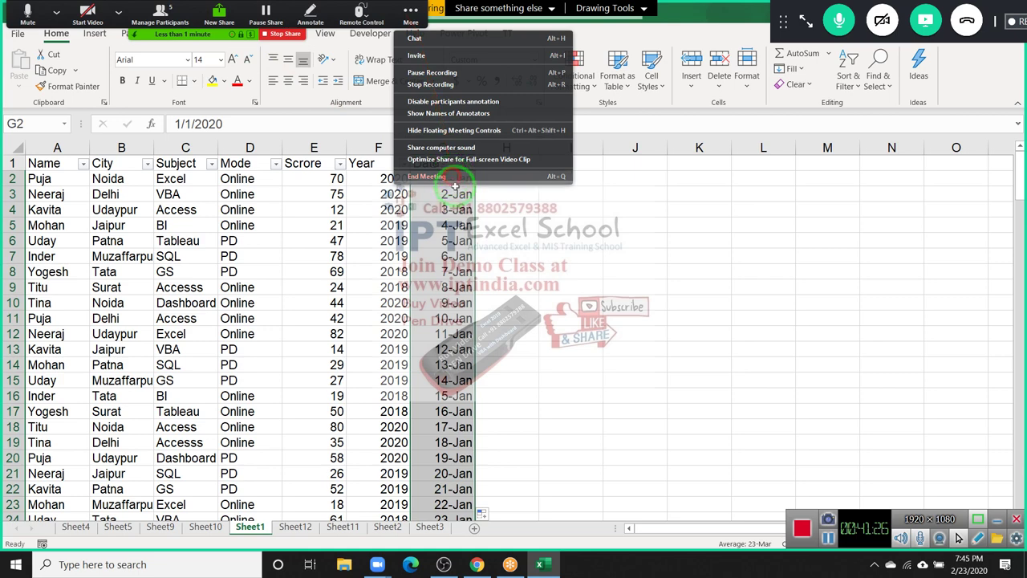
Step: End the current meeting and collapse the meeting control panel
click(449, 176)
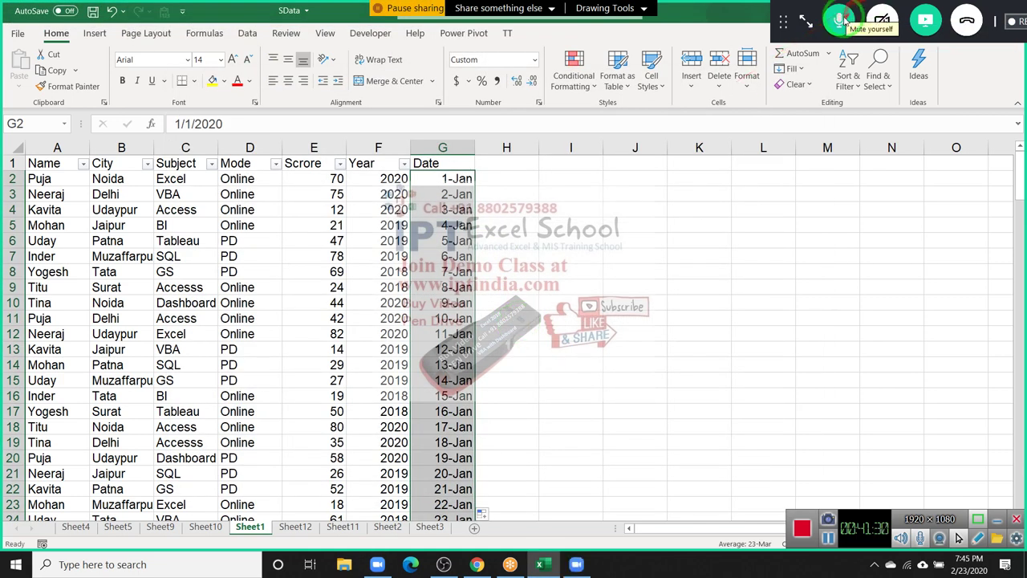
click(809, 23)
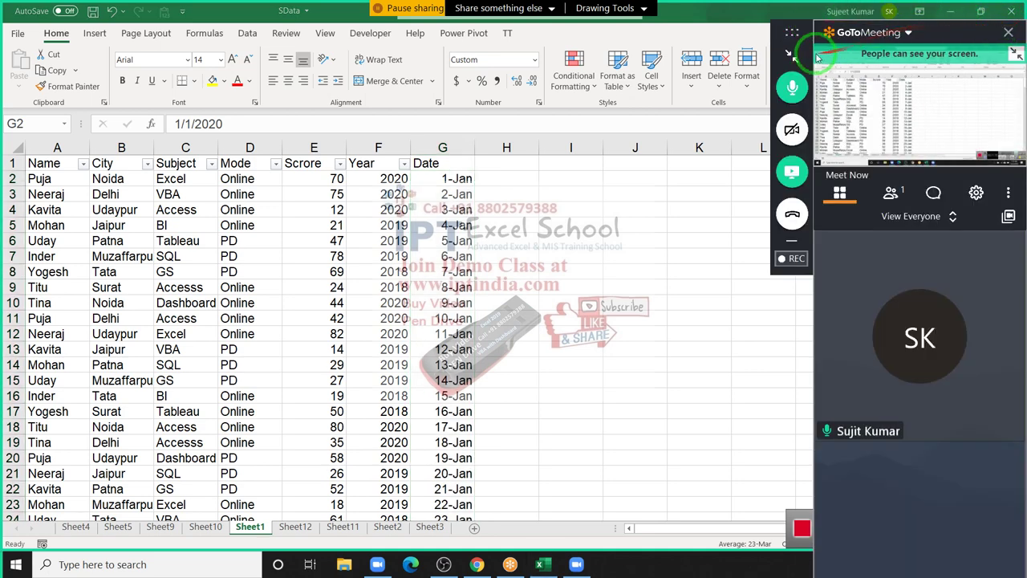
click(794, 58)
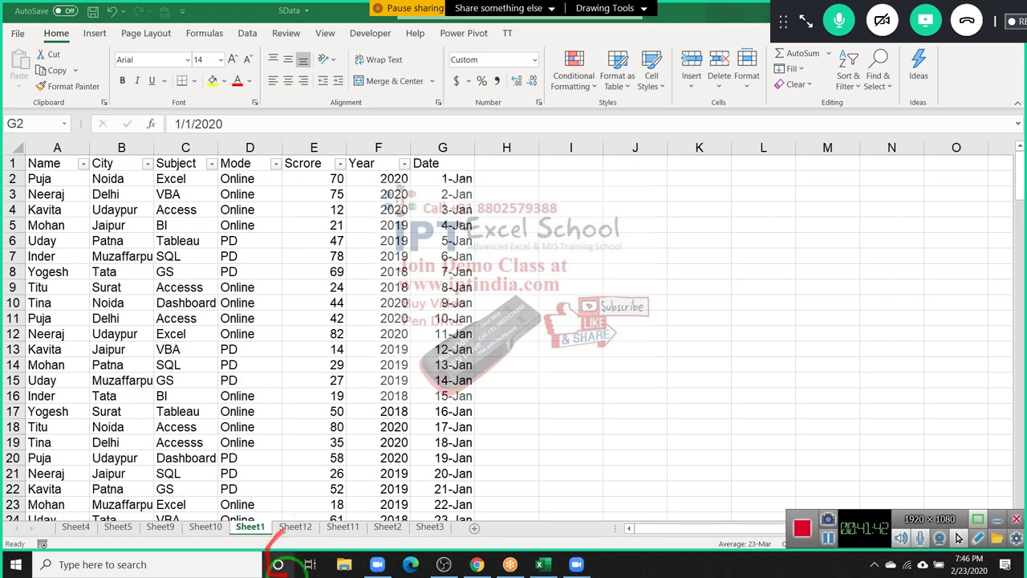
Step: Bring up the Zoom home window and start a new meeting
drag(282, 530, 191, 273)
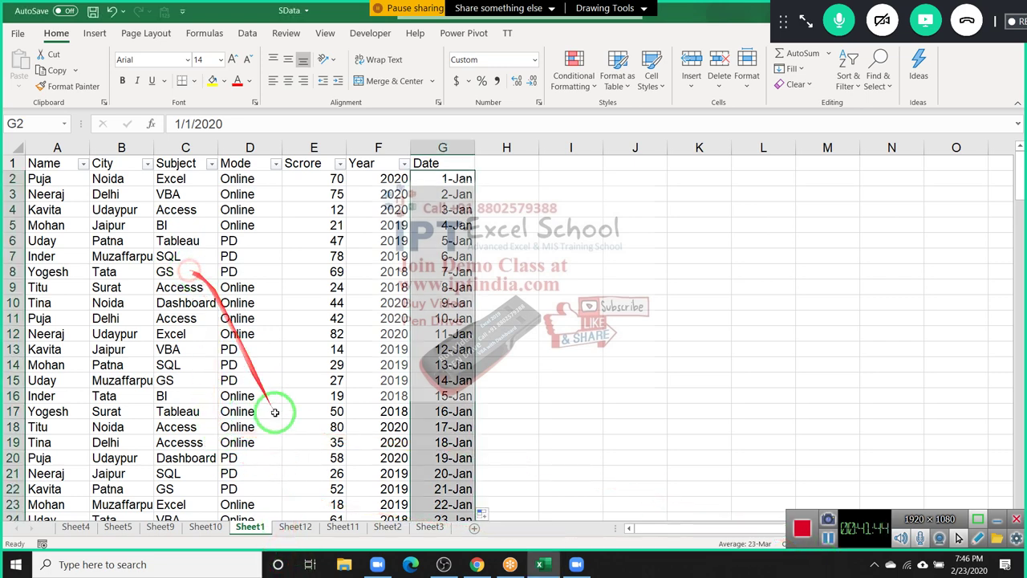
drag(575, 566, 470, 454)
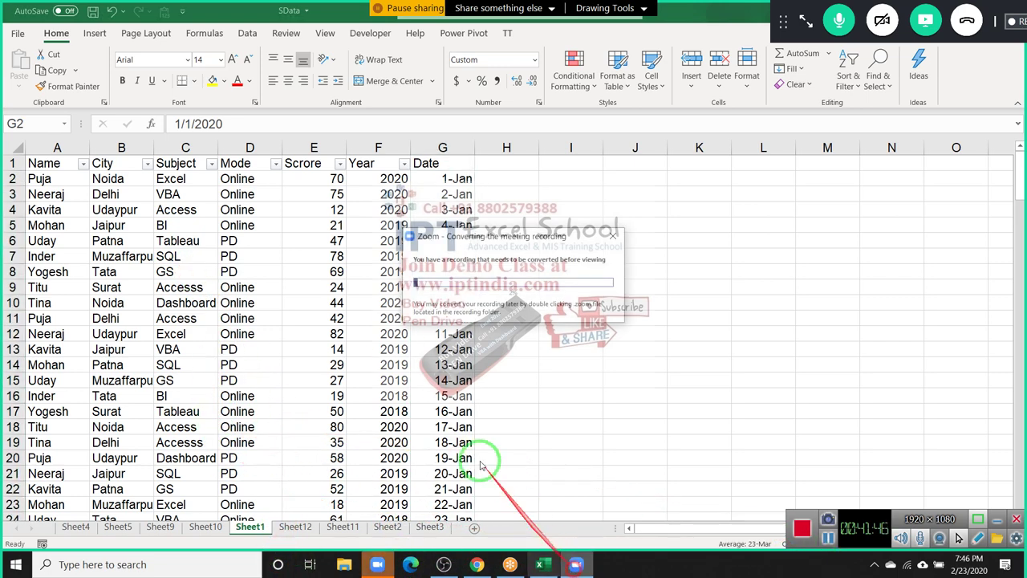
drag(402, 265, 377, 565)
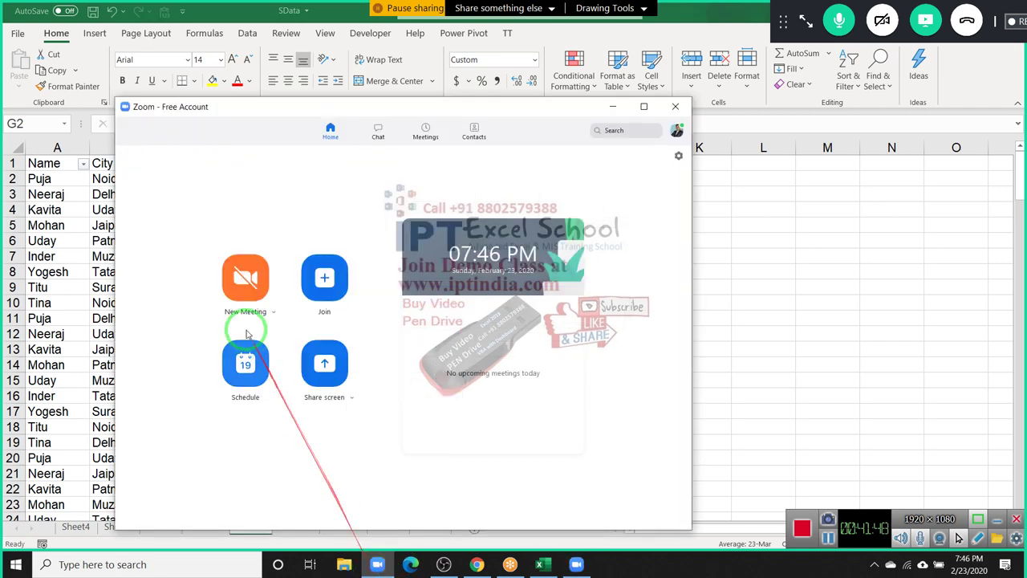
drag(257, 341, 858, 240)
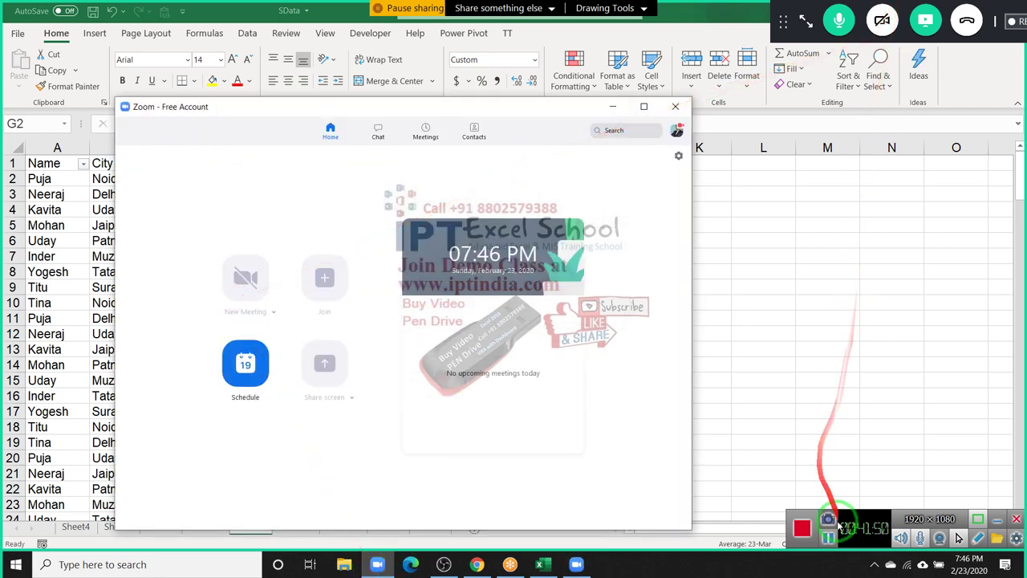
drag(808, 520, 476, 357)
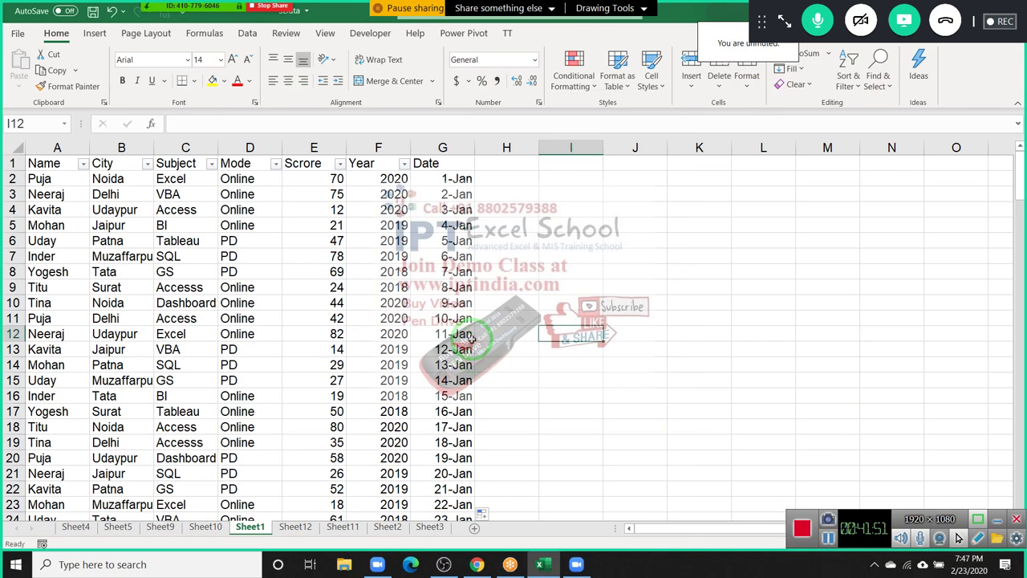
Step: Insert an empty pivot table on a new sheet from Sheet1's data starting at A1
click(461, 271)
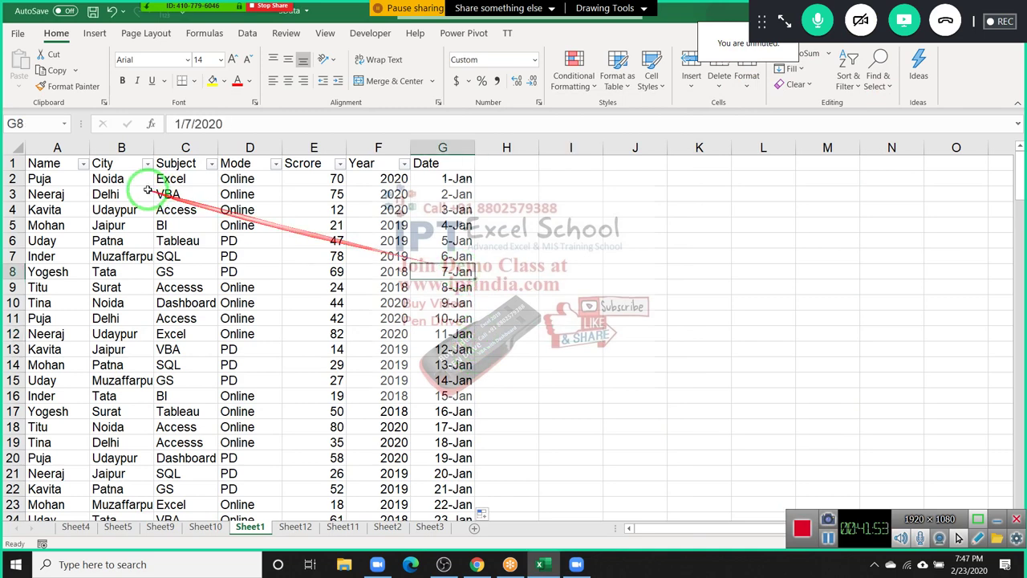
click(44, 164)
click(94, 32)
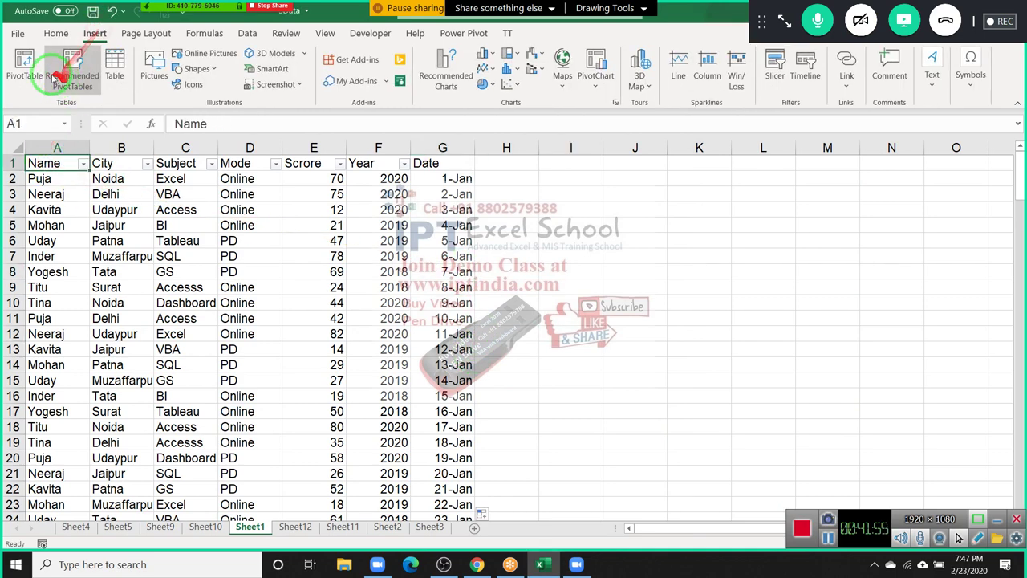
click(24, 64)
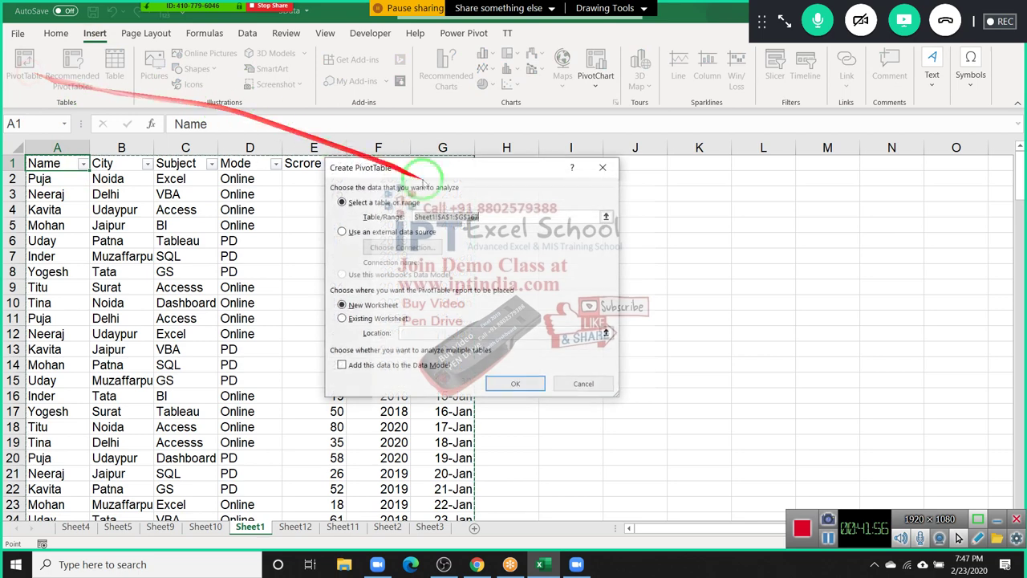
click(515, 382)
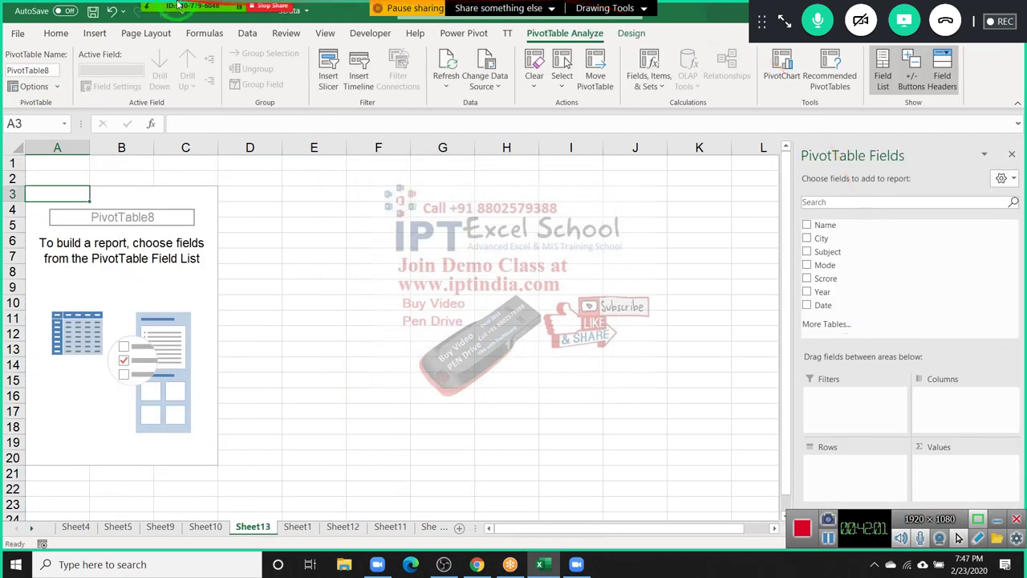
Step: Allow meeting participants to record via the participant list options
click(153, 8)
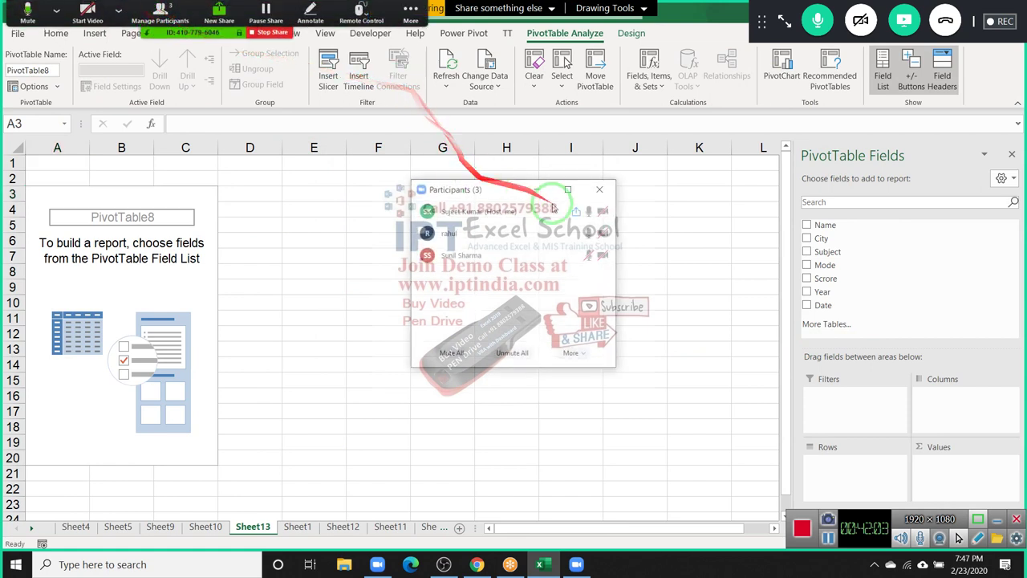
click(592, 232)
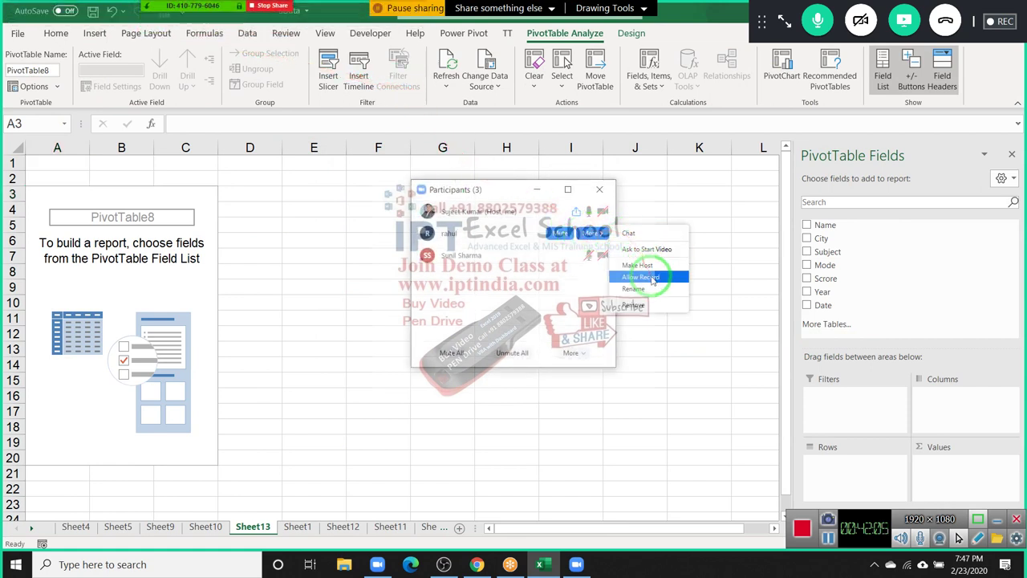
click(616, 272)
click(591, 276)
click(646, 289)
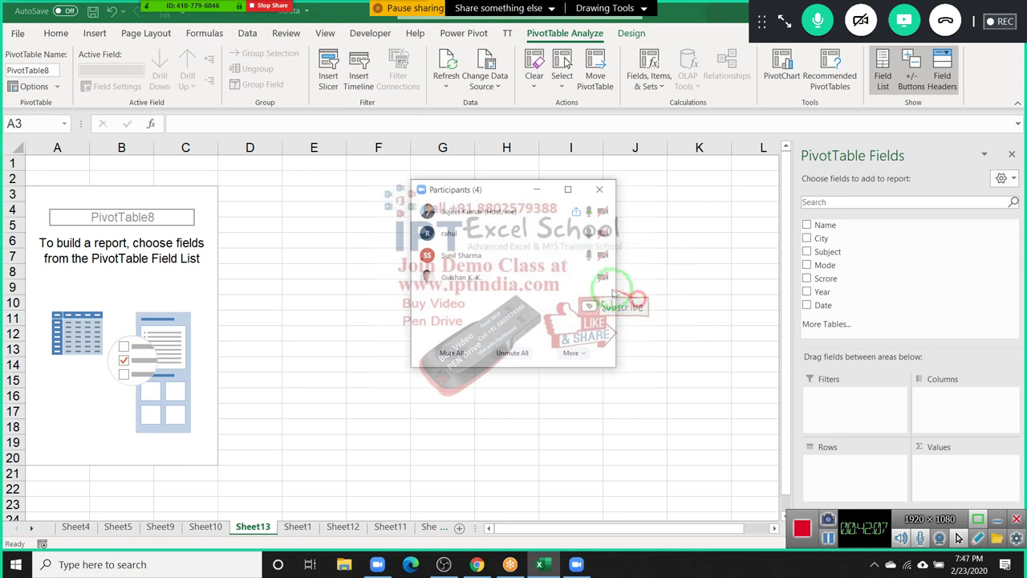
click(591, 277)
Step: Allow the new participant to record and dismiss the participant options
click(646, 321)
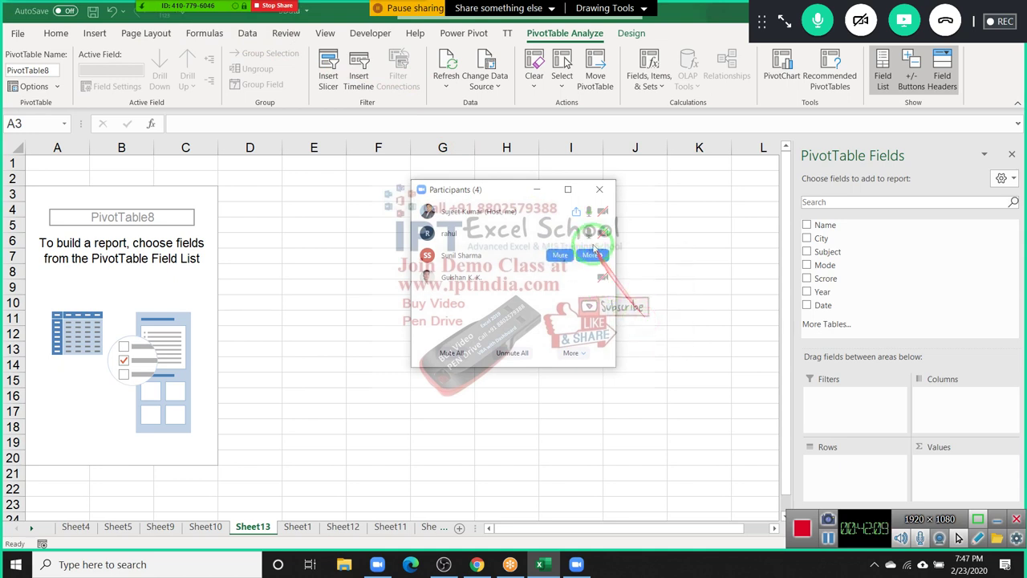
click(594, 232)
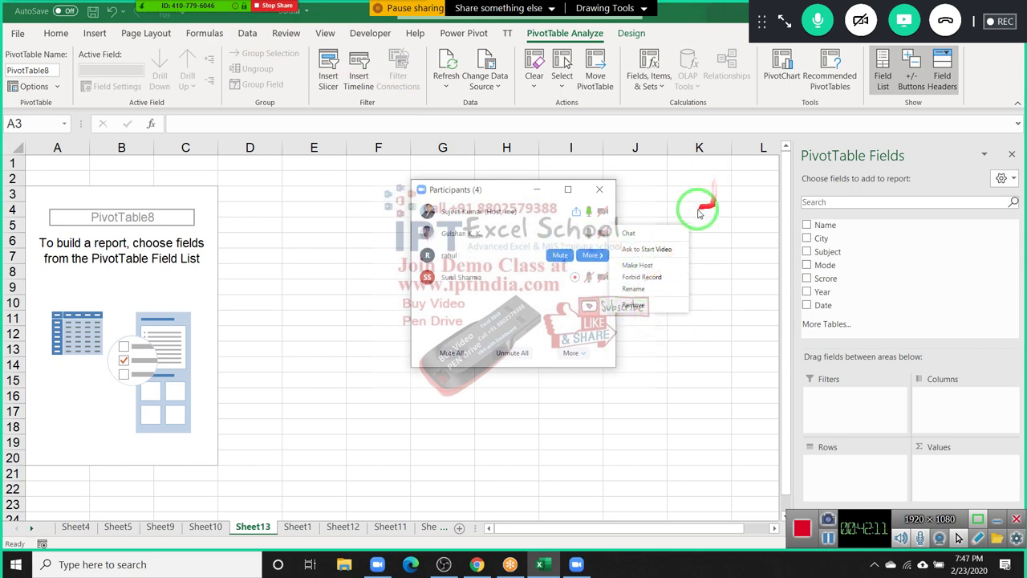
click(656, 192)
Step: Mute and unmute the microphone, then close the Participants window
click(56, 13)
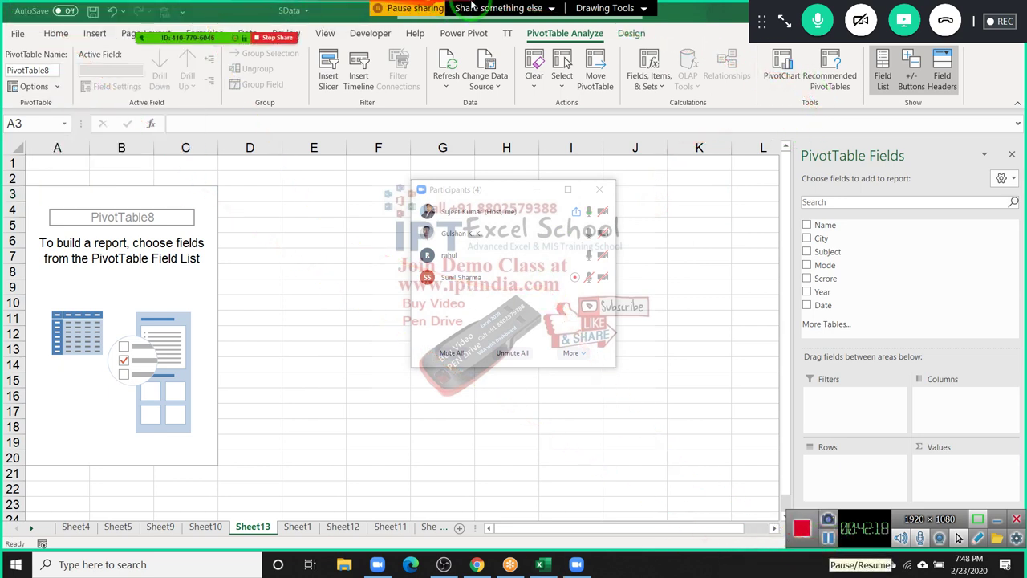
mouse_move(511, 292)
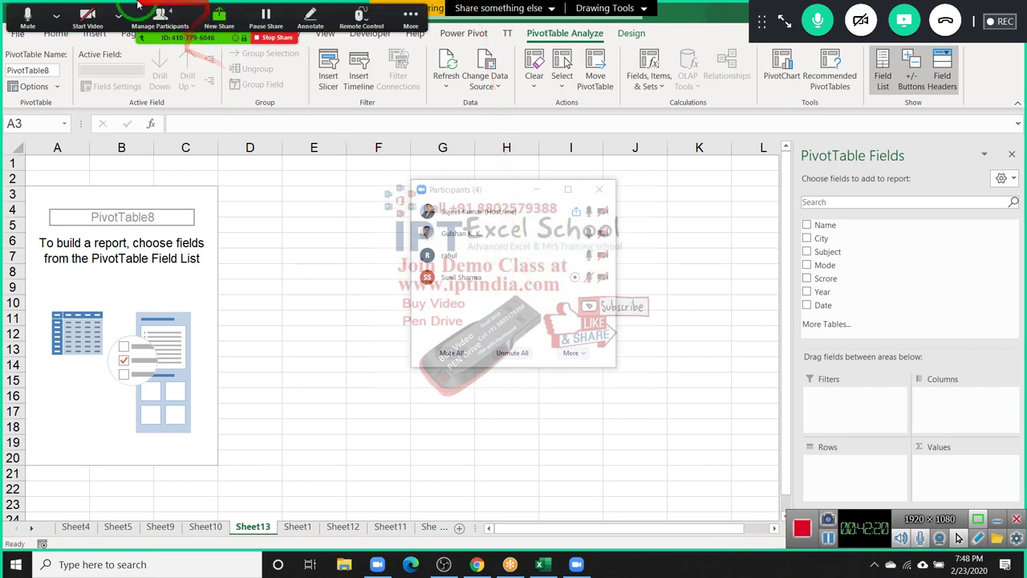
click(34, 15)
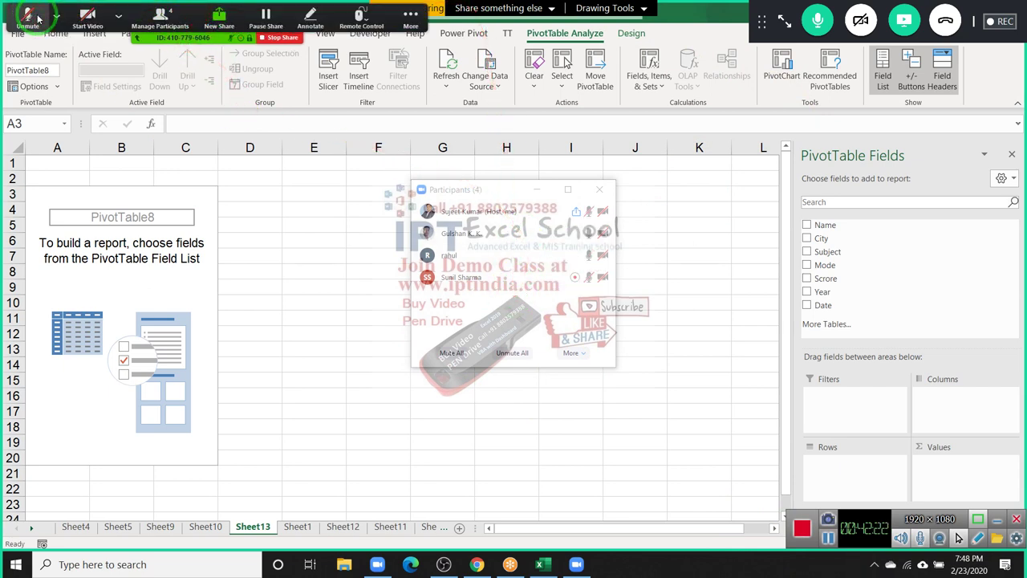
click(56, 14)
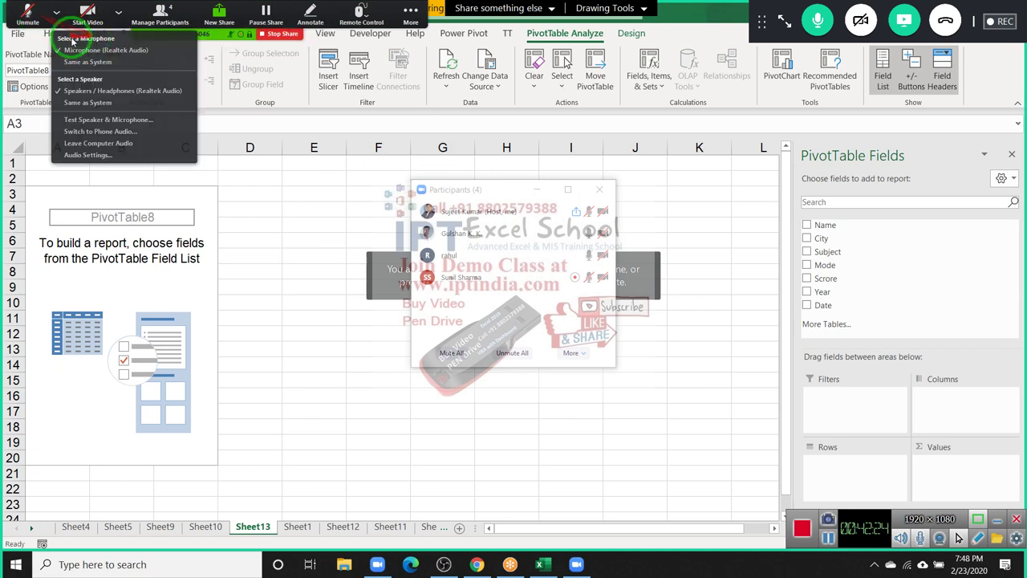
click(28, 15)
drag(28, 48, 480, 180)
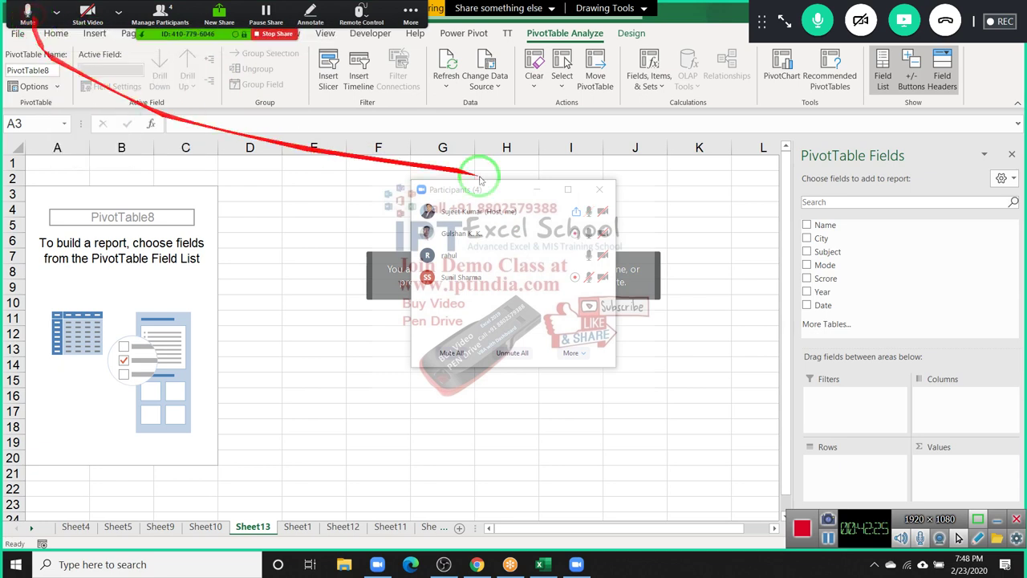
click(599, 189)
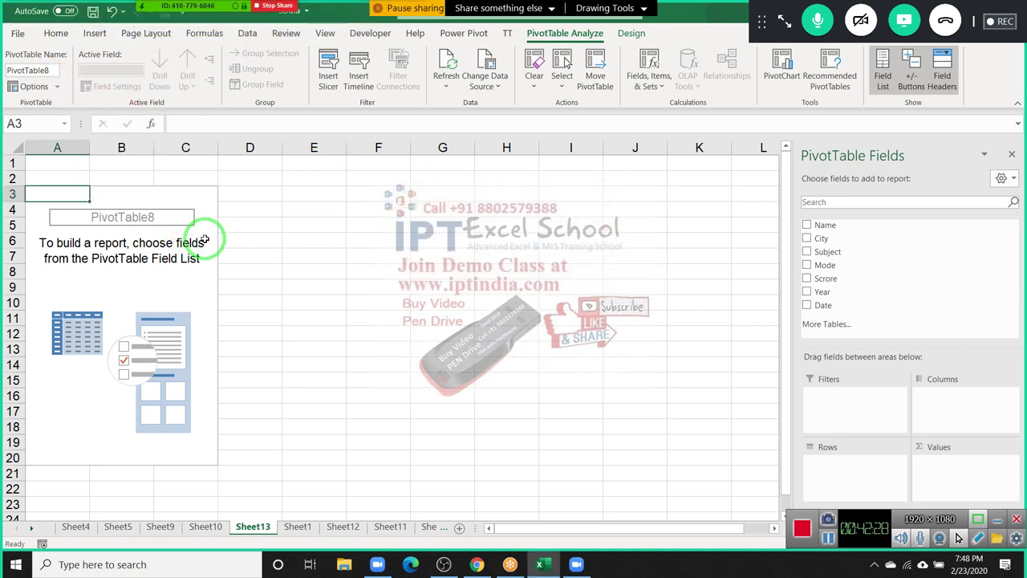
Step: Add Date to the pivot rows and ungroup the automatic months into individual dates
mouse_move(183, 233)
mouse_down()
mouse_move(264, 285)
mouse_move(874, 497)
mouse_up()
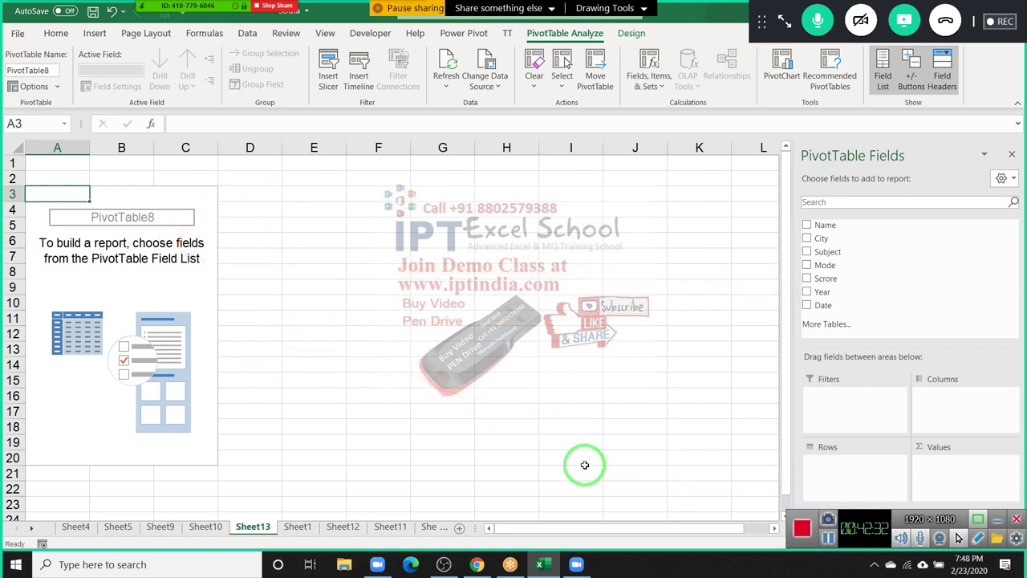
drag(584, 465, 336, 473)
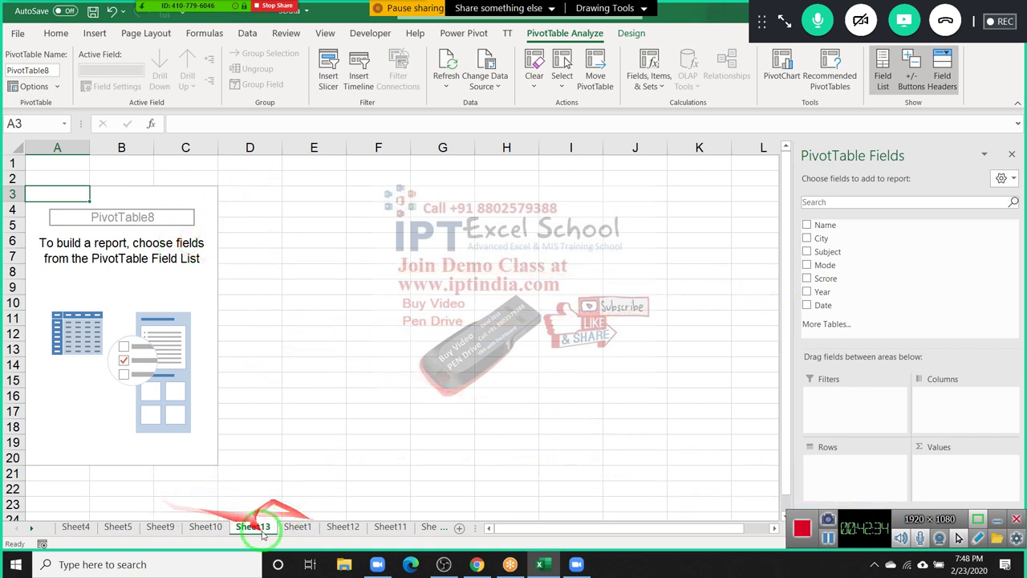
drag(849, 305, 895, 486)
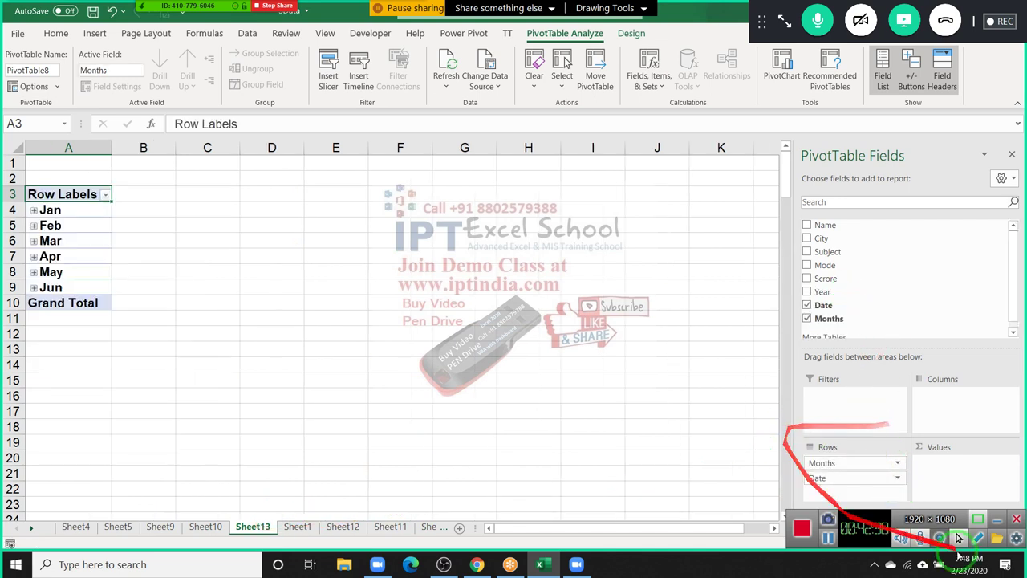
click(88, 238)
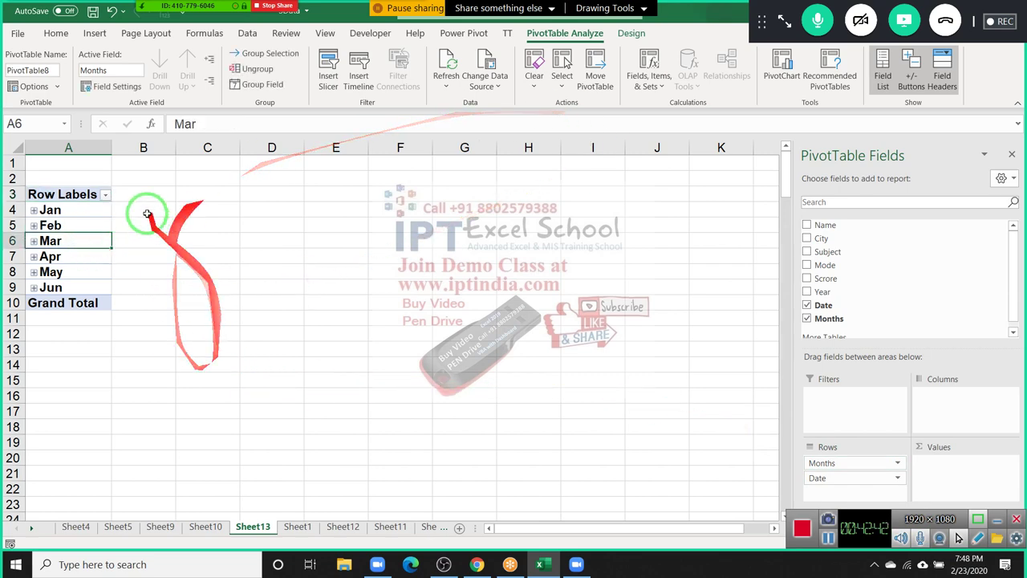
right_click(85, 239)
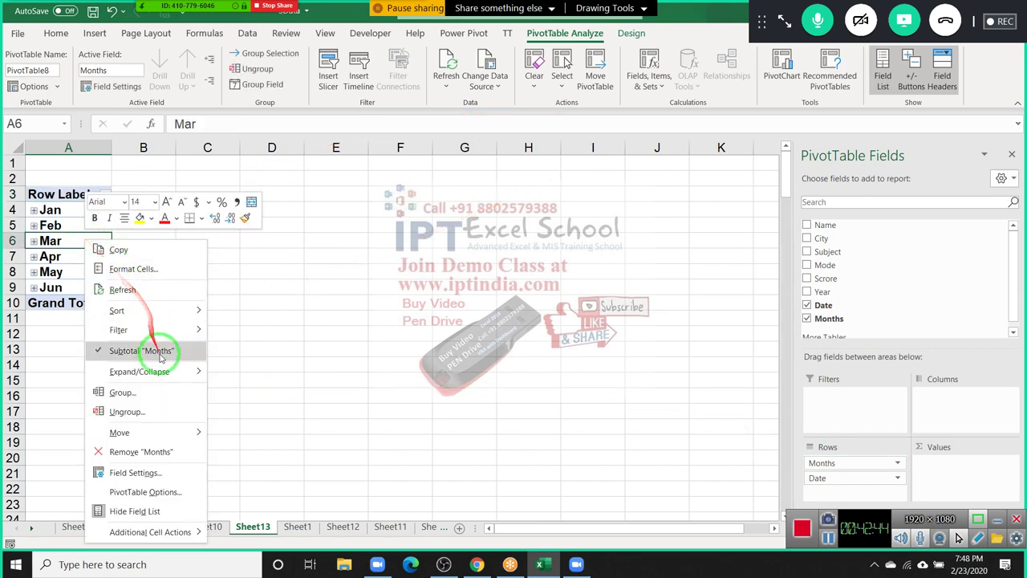
click(175, 411)
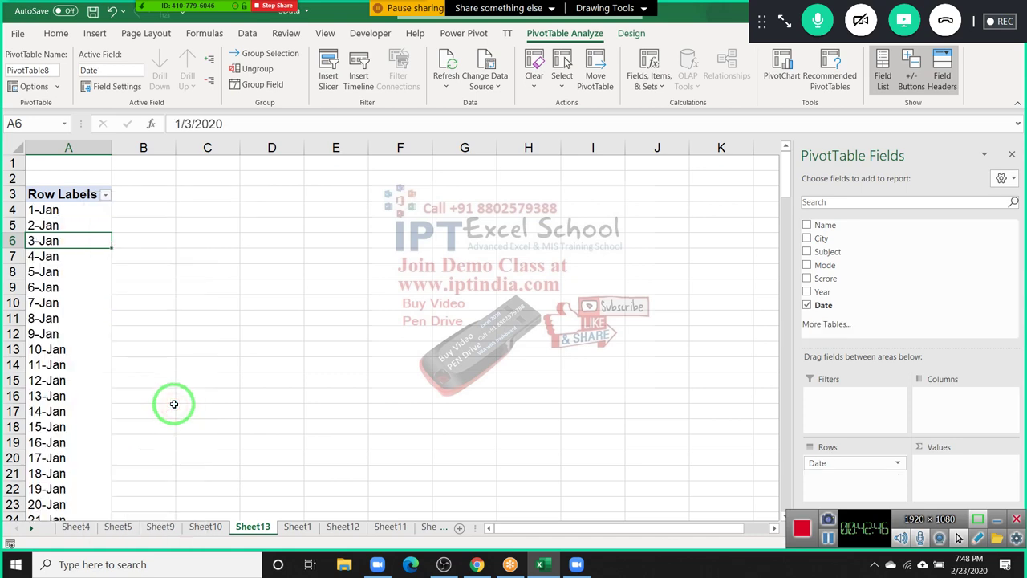
Step: Count names in Values and group the dates by Months, Jan to Jun totalling 166
mouse_move(143, 371)
mouse_down()
mouse_move(138, 394)
mouse_move(768, 380)
mouse_up()
scroll(133, 392, down, 6)
scroll(133, 392, up, 6)
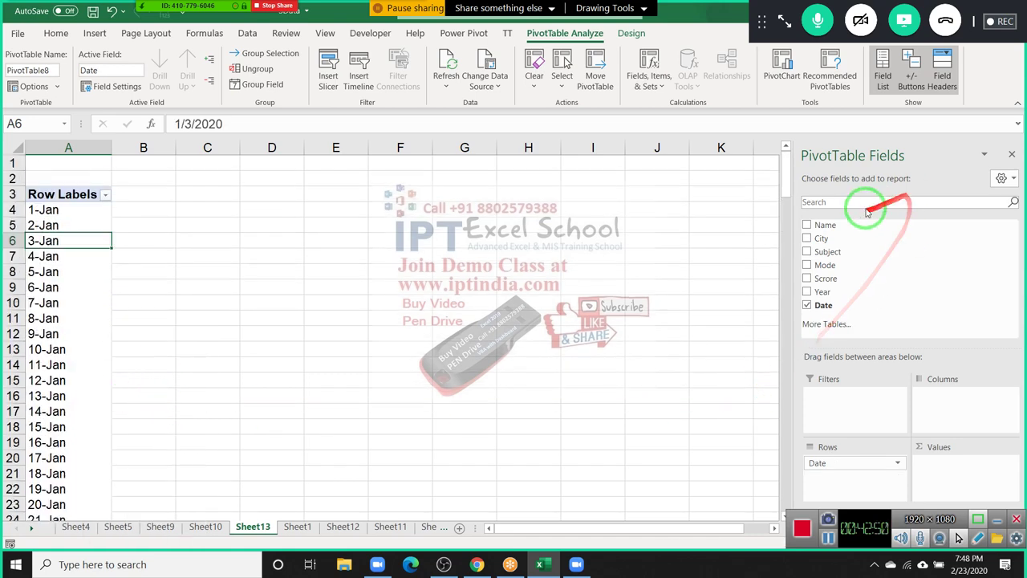
drag(842, 224, 985, 474)
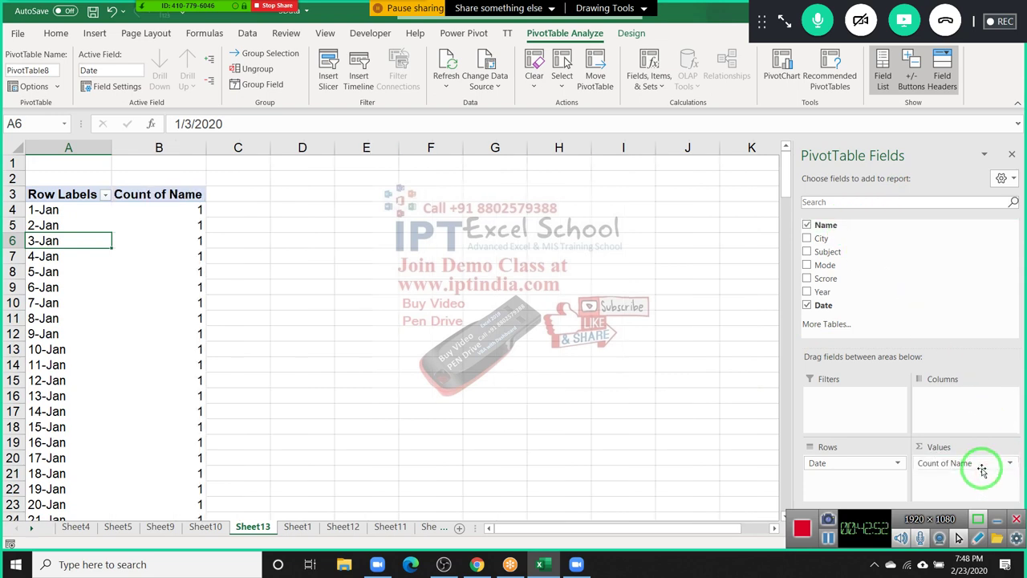
right_click(57, 241)
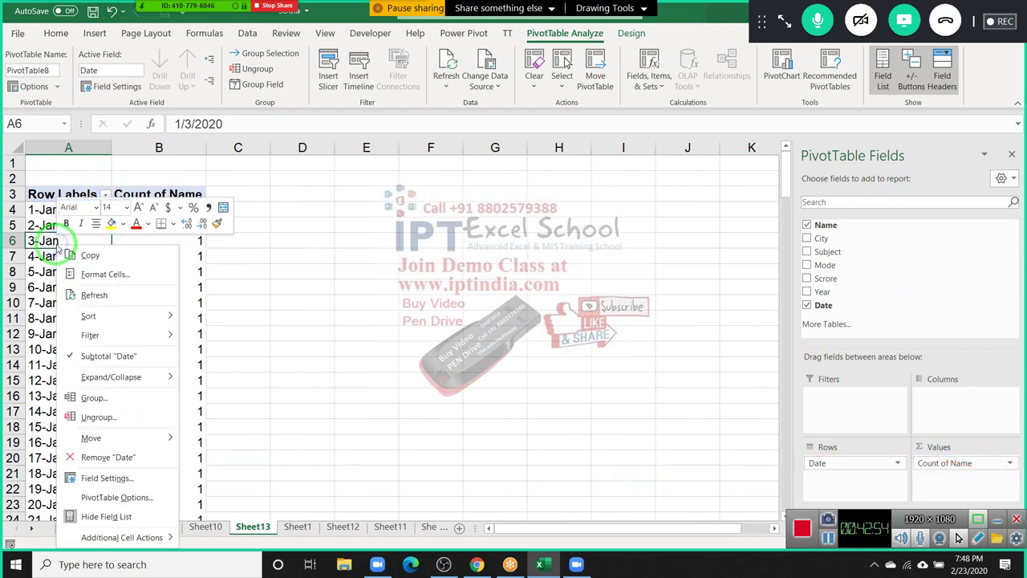
mouse_move(100, 319)
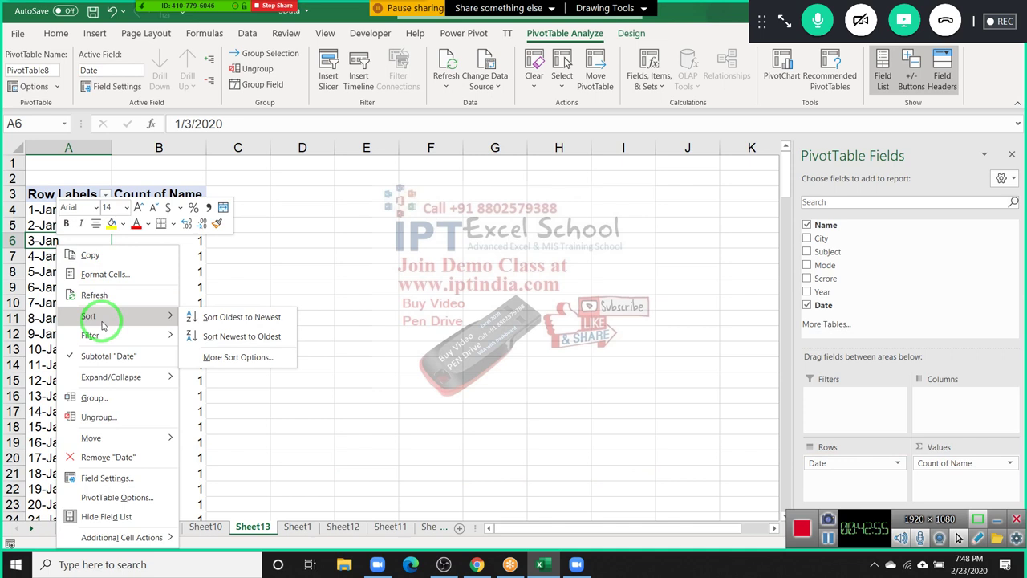
click(94, 397)
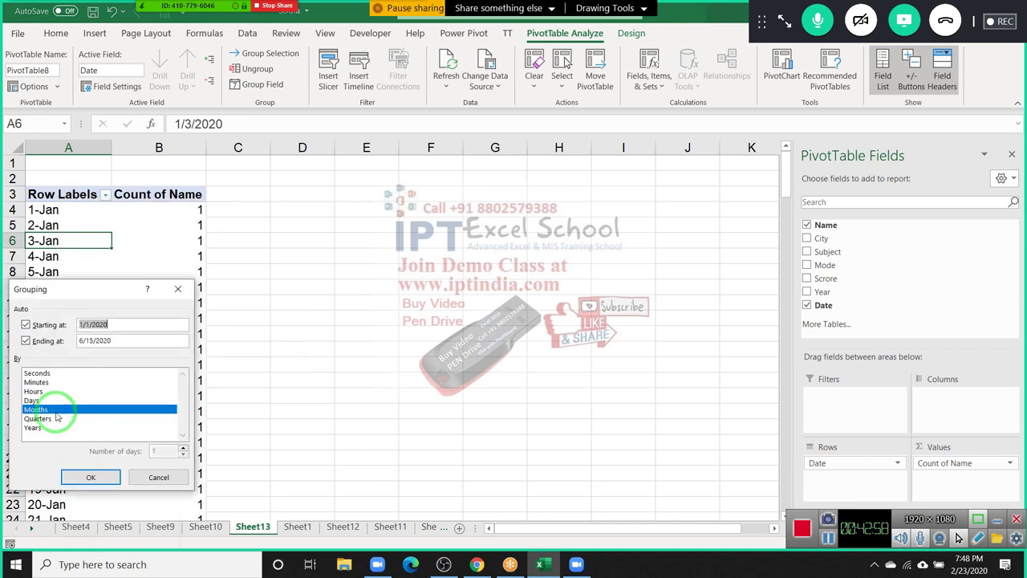
click(90, 477)
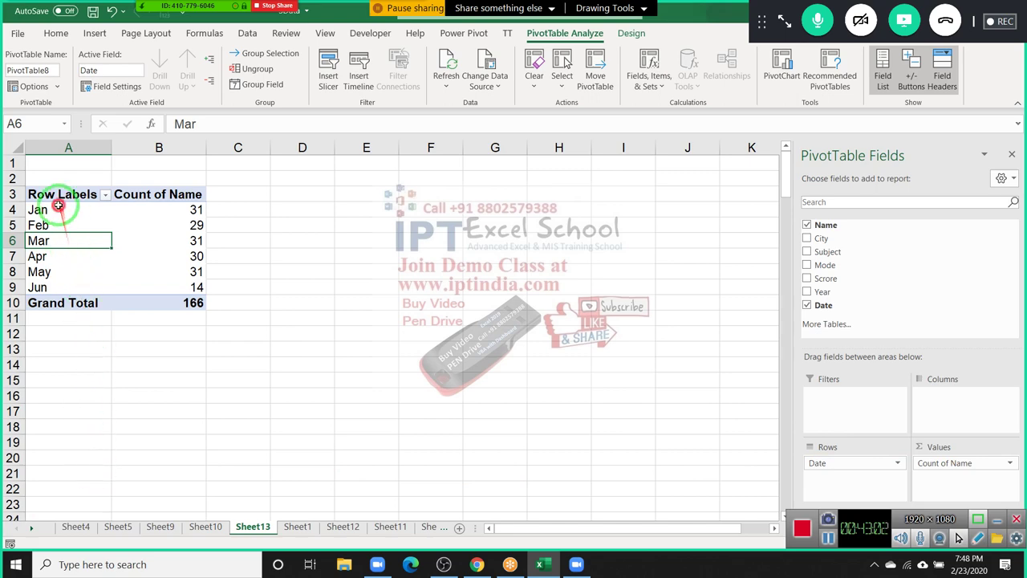
drag(36, 209, 152, 294)
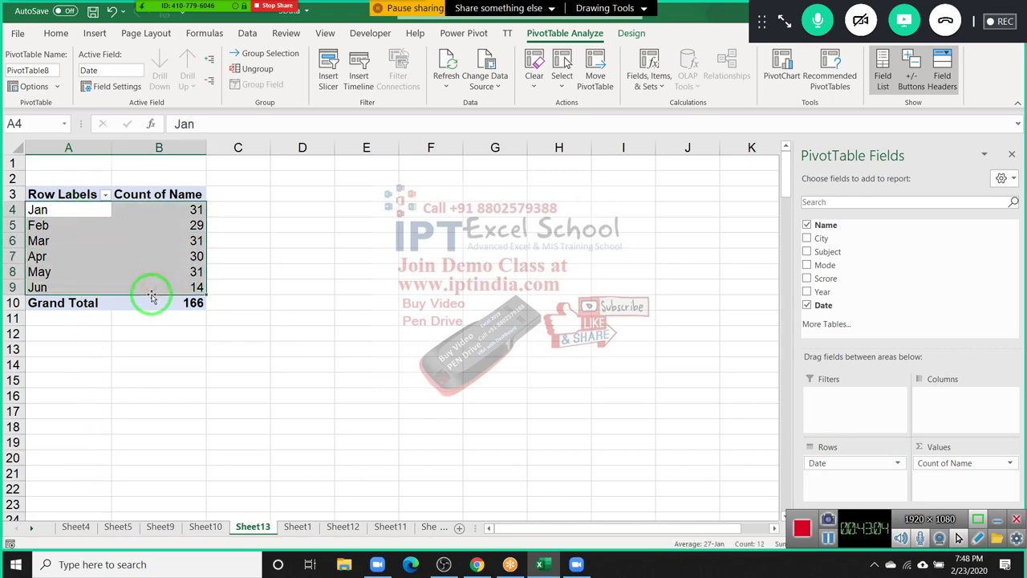
Step: Check the empty cells H1:H17 beside Sheet1's dates, then return to the pivot table
click(297, 526)
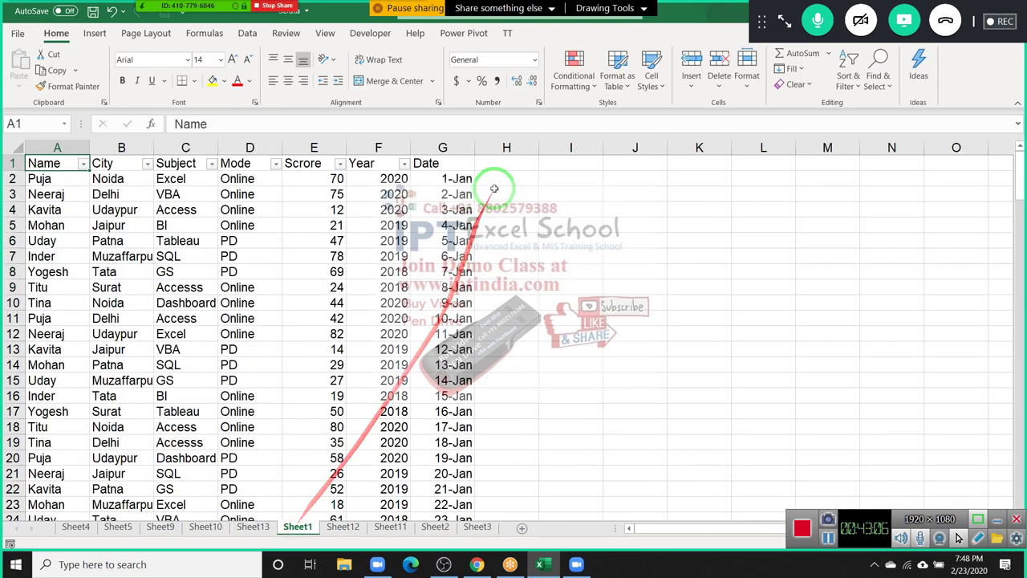
drag(510, 163, 520, 412)
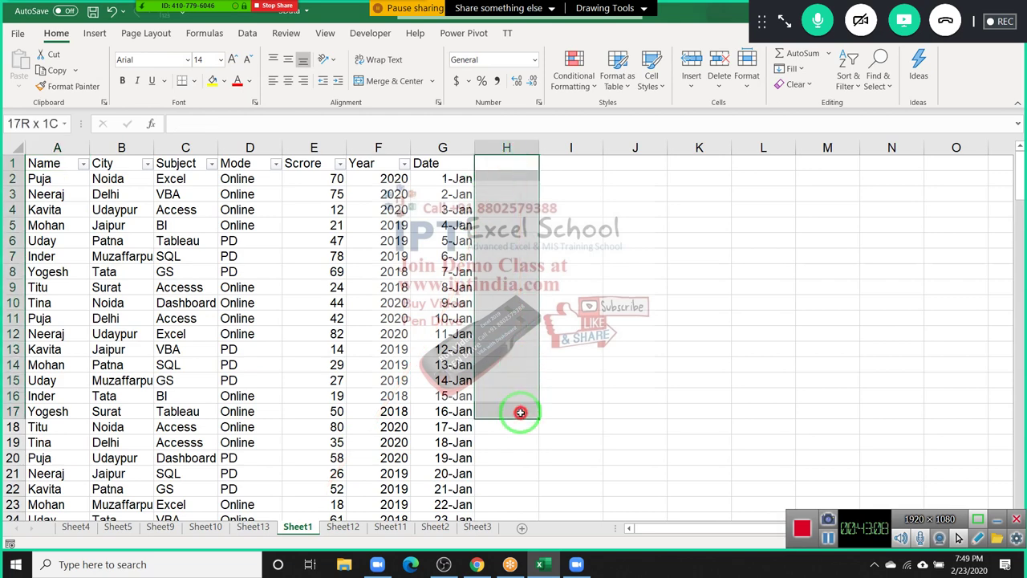
click(253, 527)
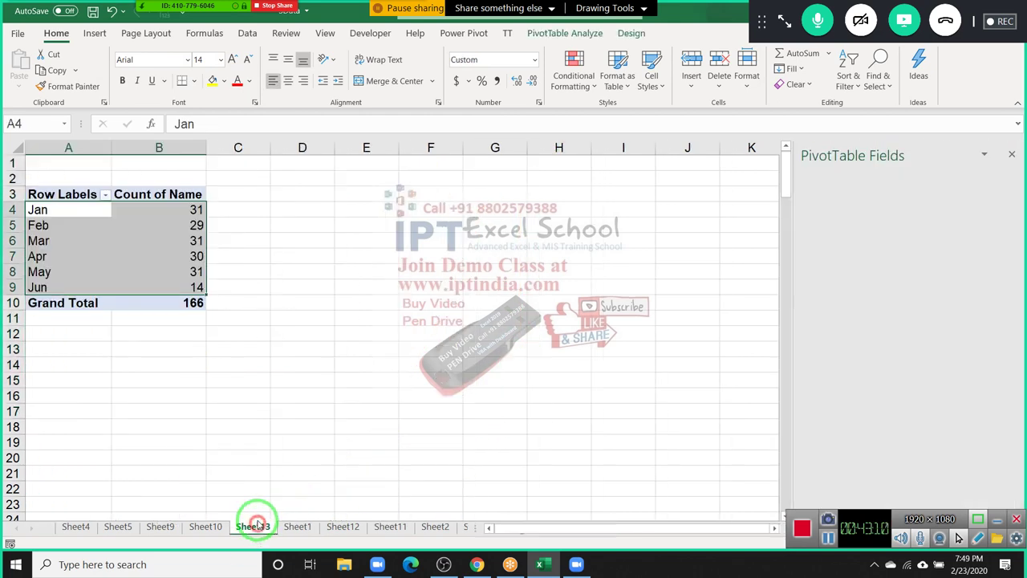
Step: Regroup the dates by Quarters and Months, giving Qtr1 and Qtr2
click(72, 222)
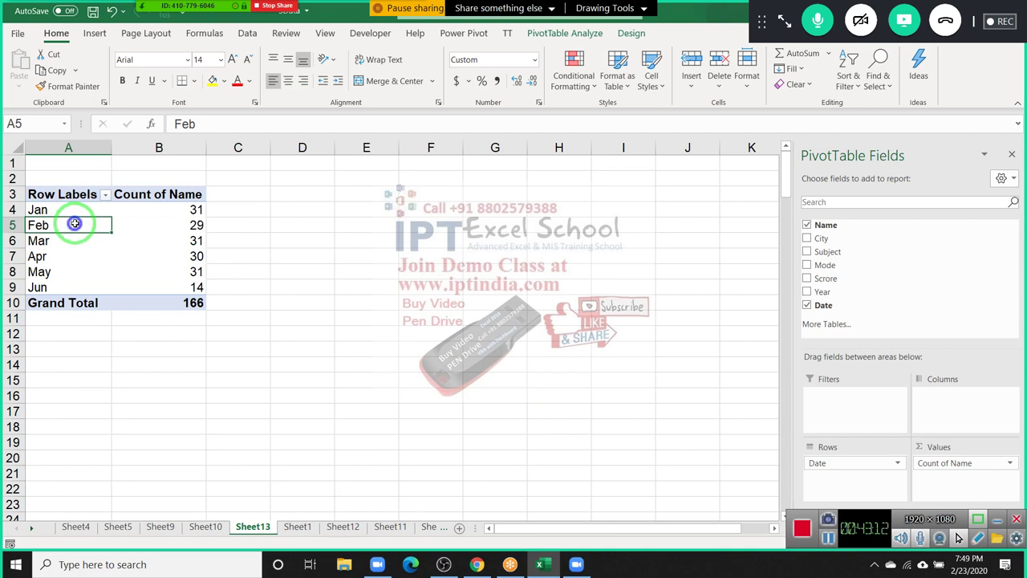
right_click(73, 223)
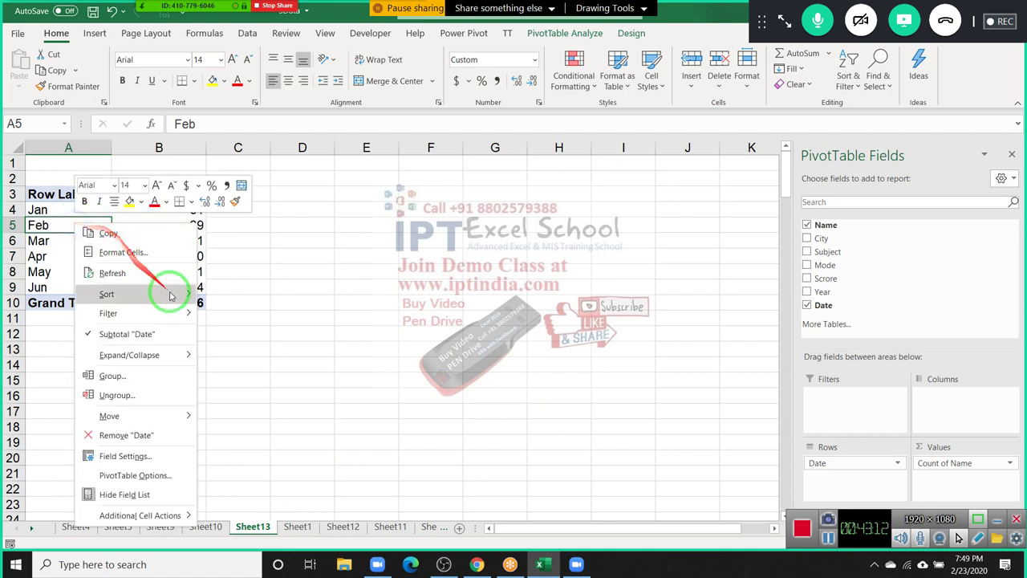
click(169, 376)
click(115, 395)
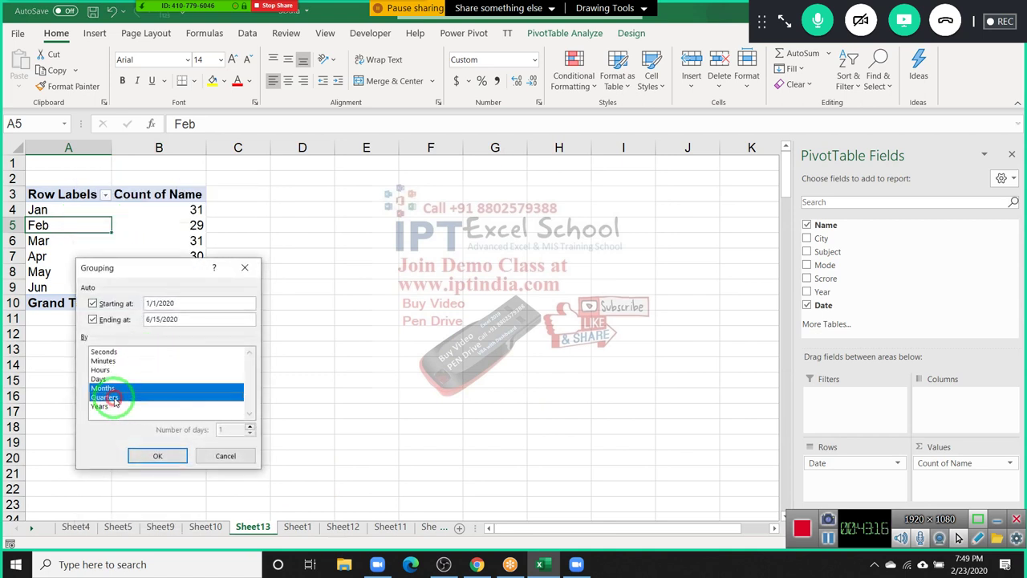
click(146, 454)
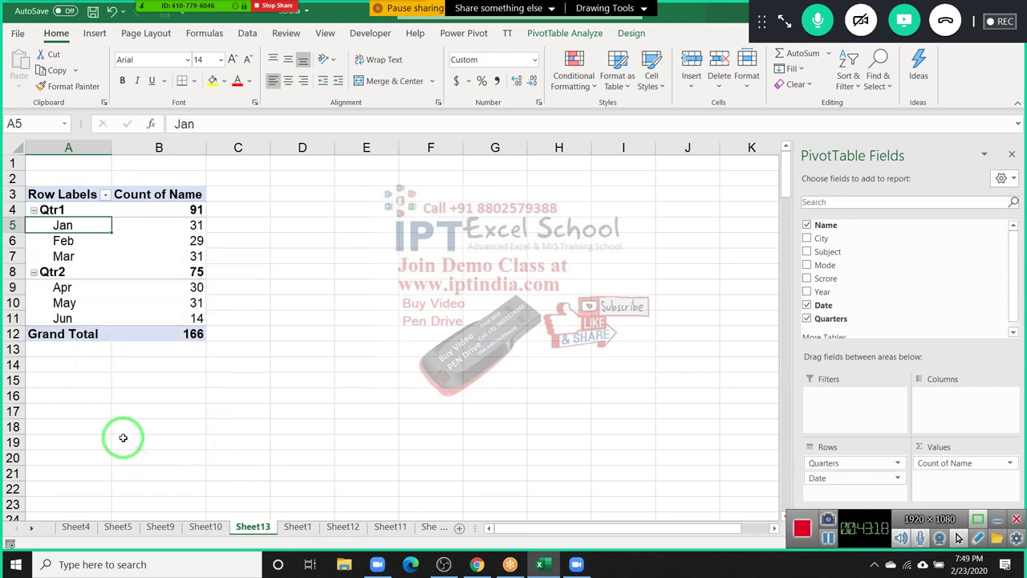
Step: Add Years to the date grouping so quarters nest under 2020
right_click(86, 225)
click(133, 377)
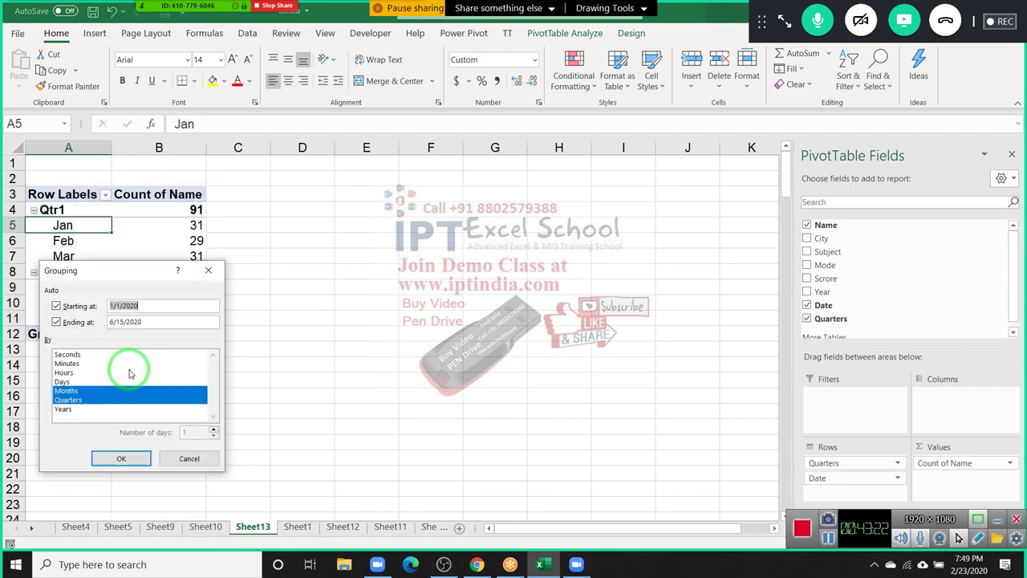
click(72, 409)
click(127, 454)
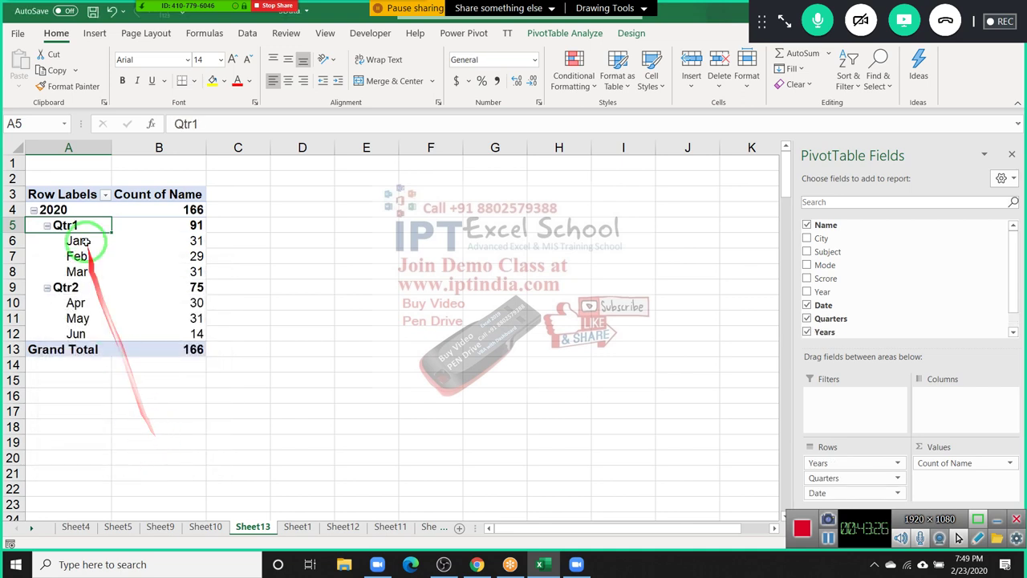
Step: Group the pivot's dates by Days only into 15-day ranges, 1/1/2020 through 6/15/2020
right_click(87, 243)
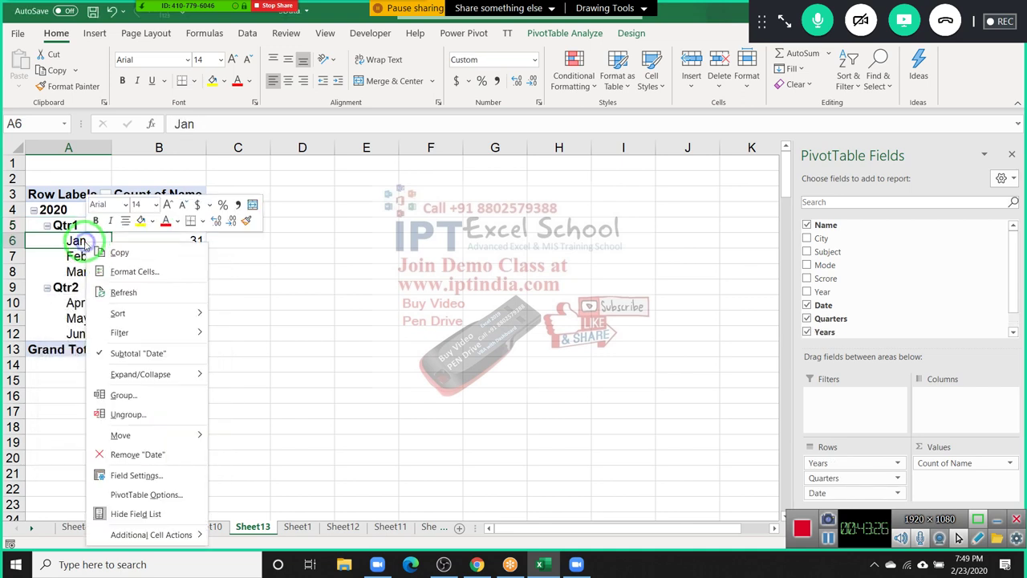
click(138, 401)
click(71, 431)
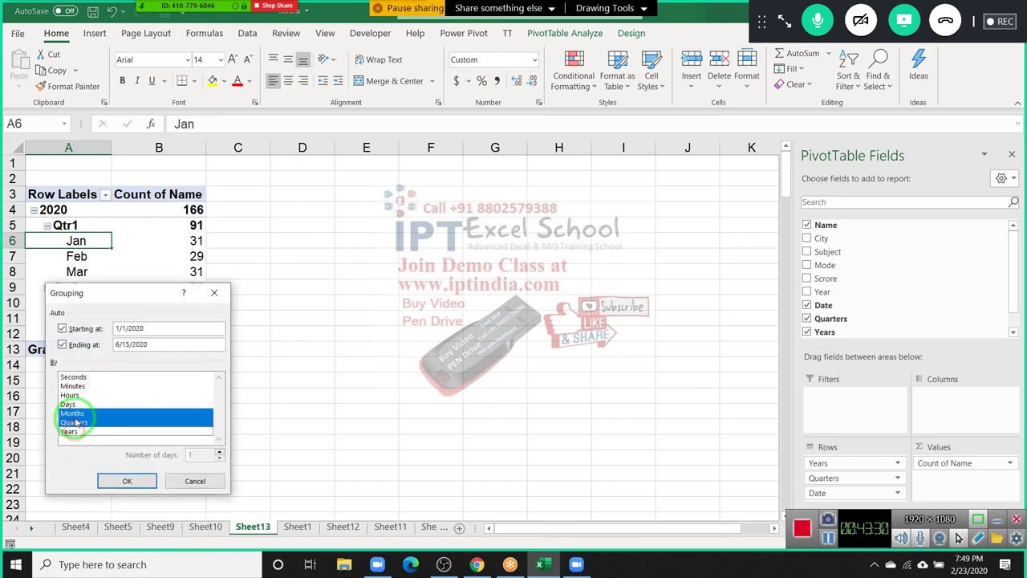
click(74, 422)
click(69, 403)
click(72, 413)
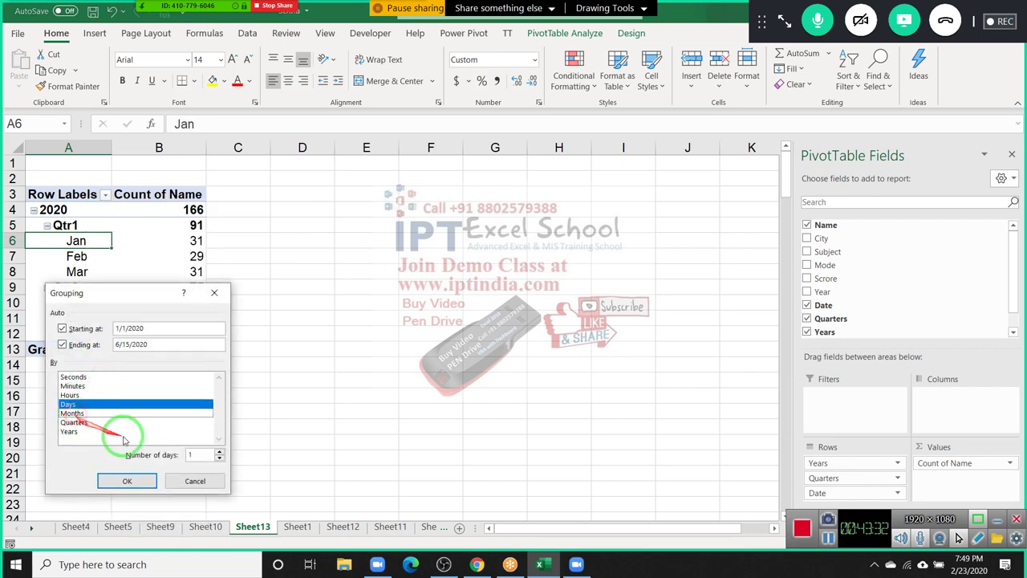
click(201, 455)
text(5)
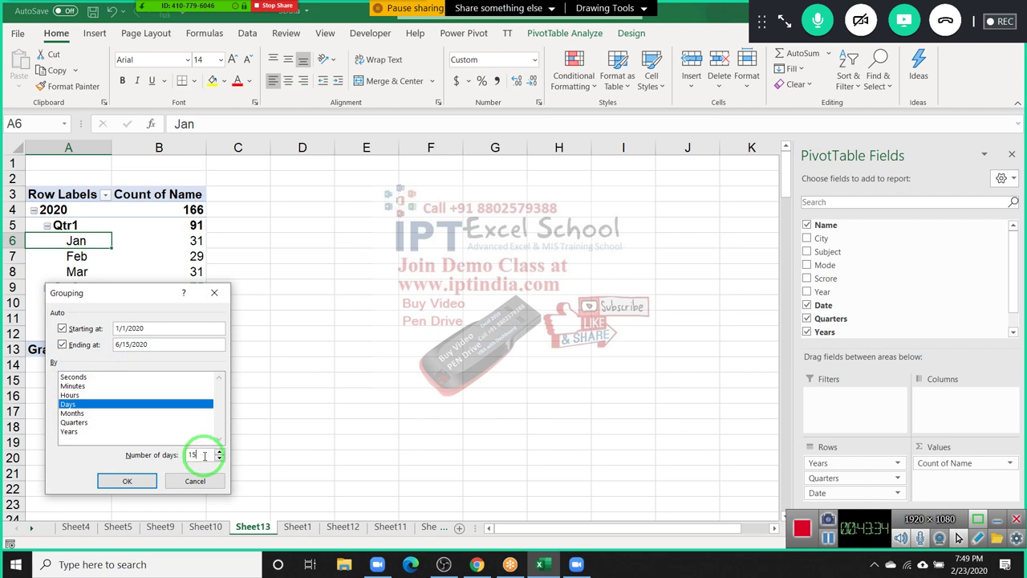
click(128, 478)
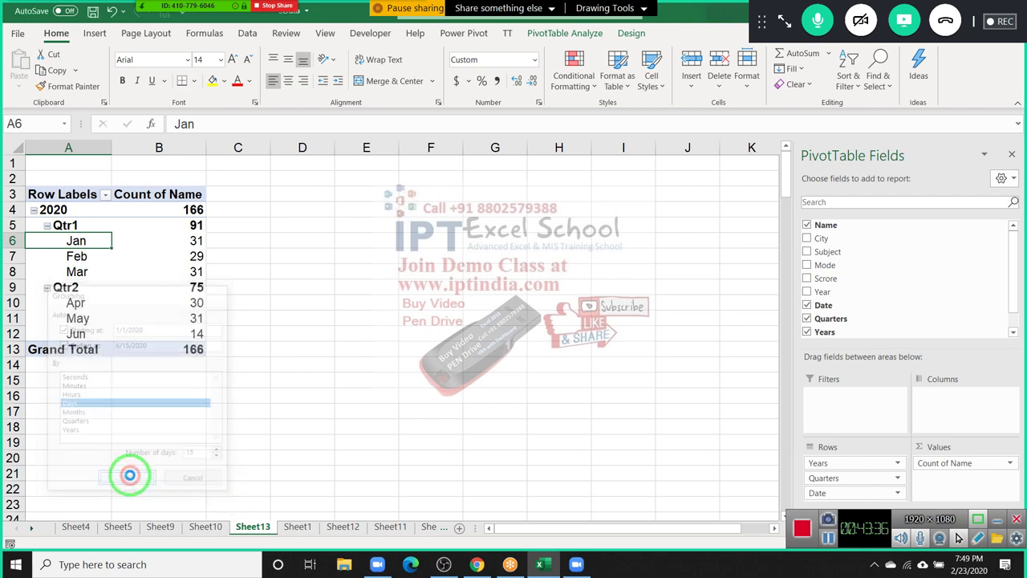
drag(56, 212, 205, 384)
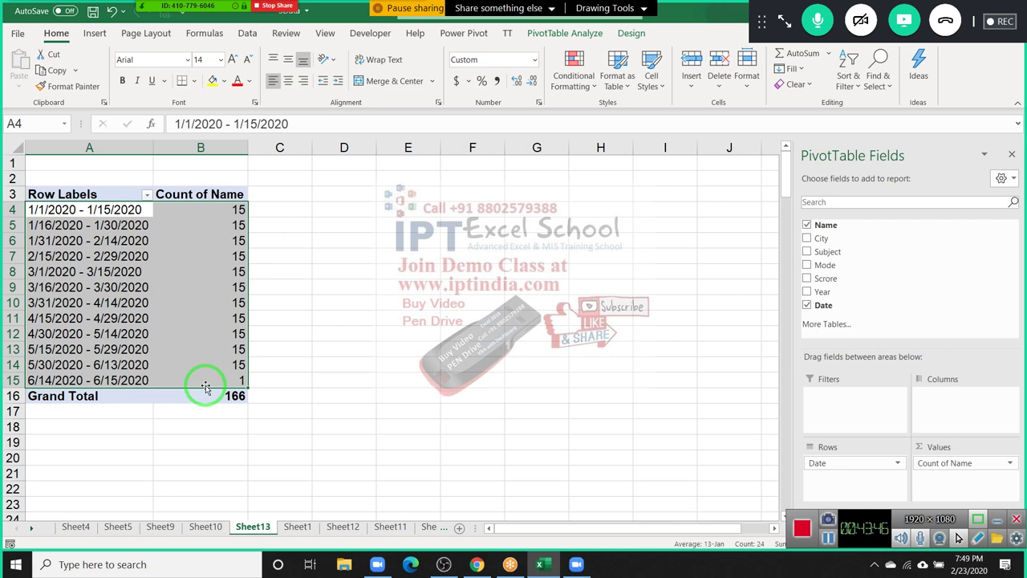
Step: On Sheet1, enter a =RAND() formula in cell H2
click(138, 379)
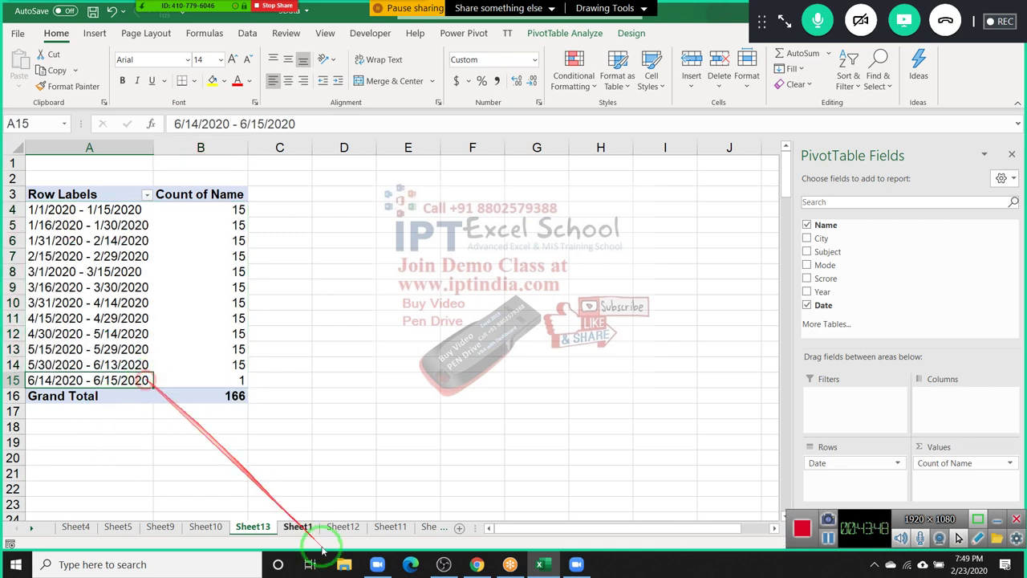
click(297, 526)
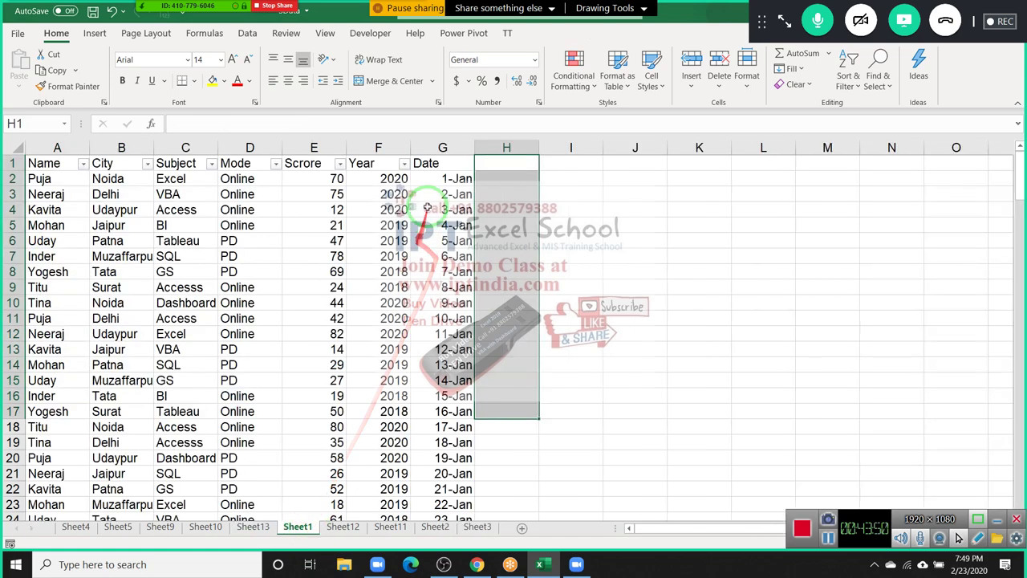
click(432, 181)
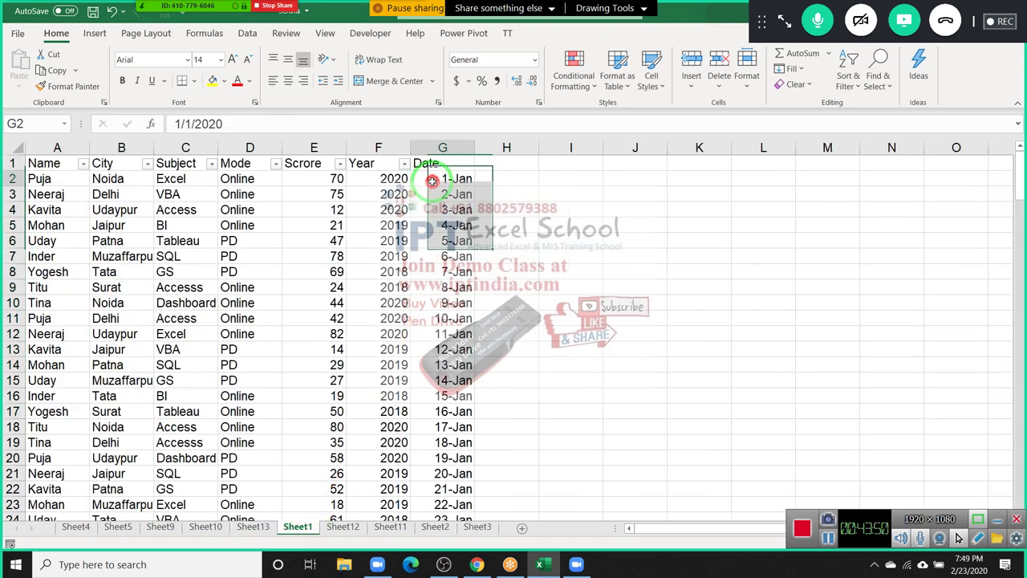
click(491, 178)
text(=ra)
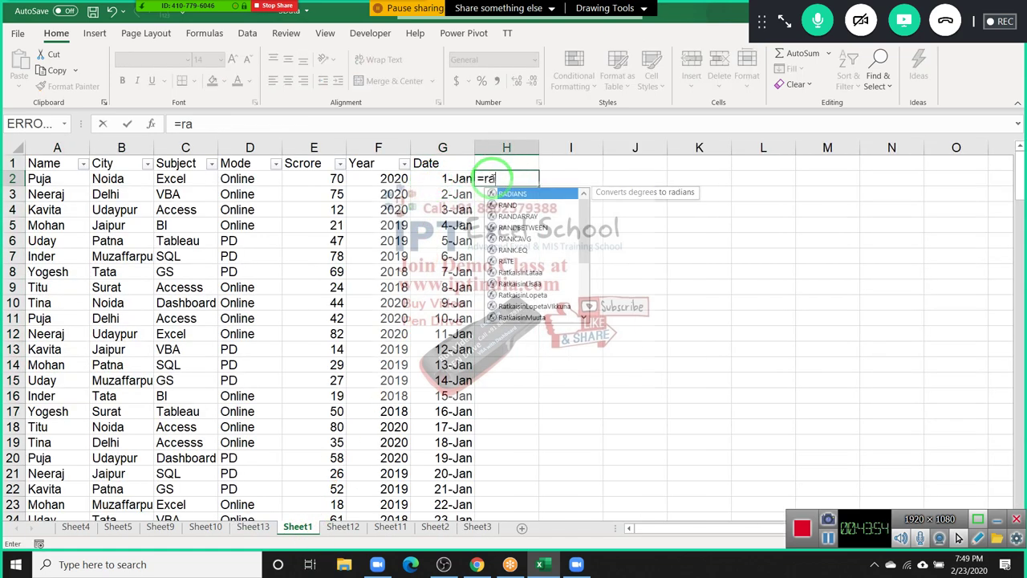
key(Down)
key(Down)
key(Down)
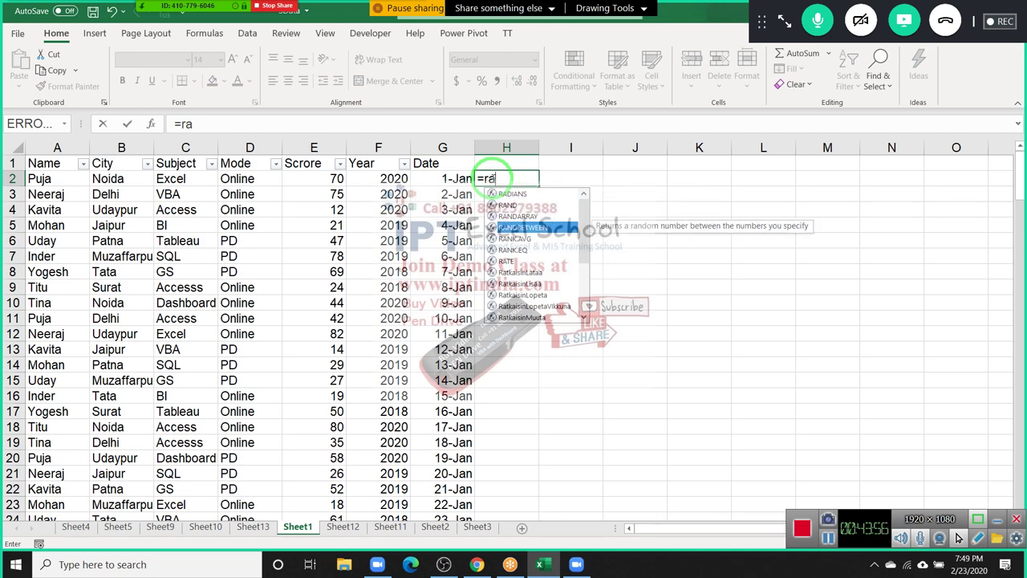
key(Up)
key(Up)
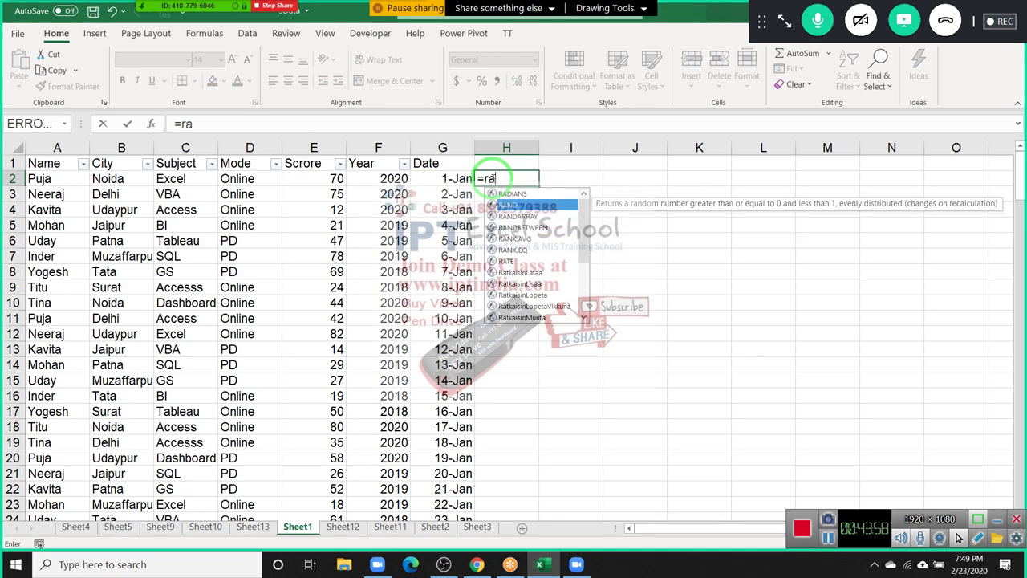
key(Tab)
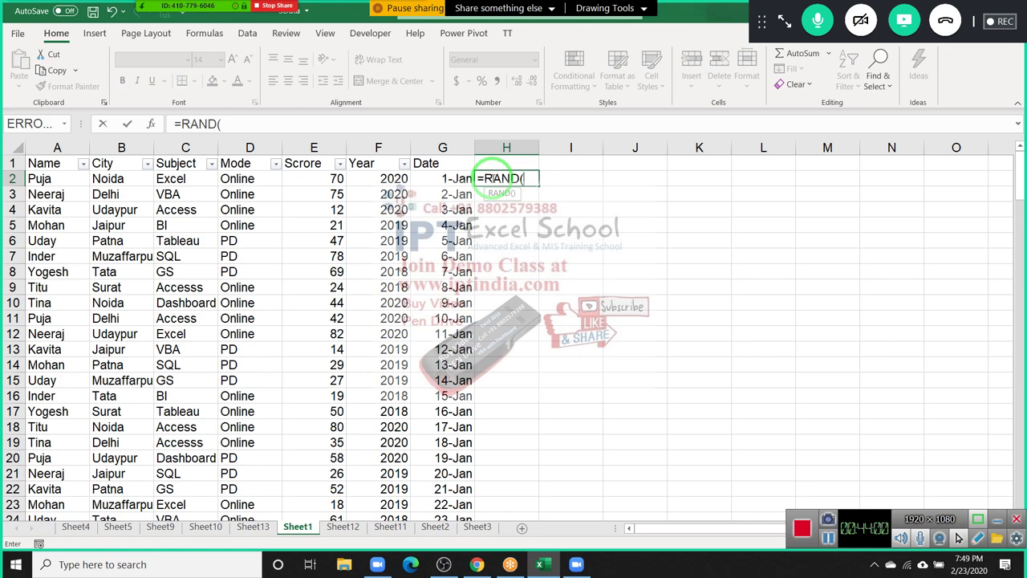
key(Return)
Step: Inspect H2's random value 0.819956 next to the dates in column G
click(495, 177)
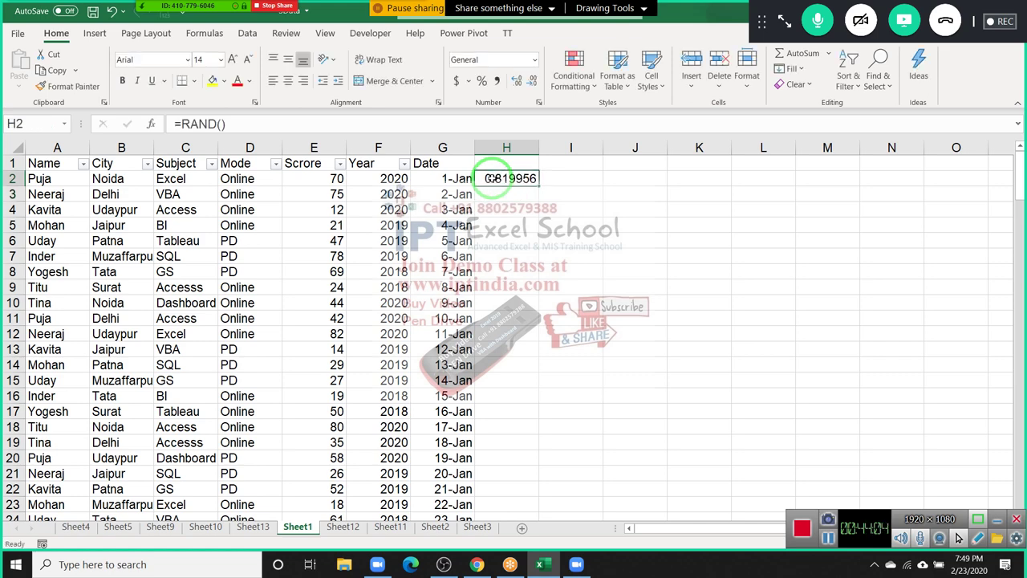
drag(473, 210, 496, 480)
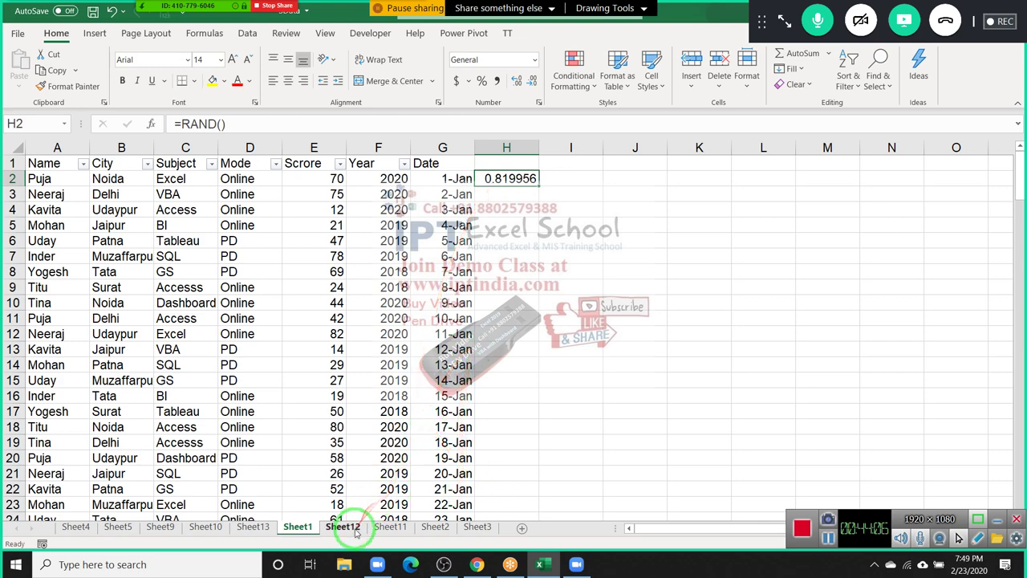
drag(365, 552, 522, 249)
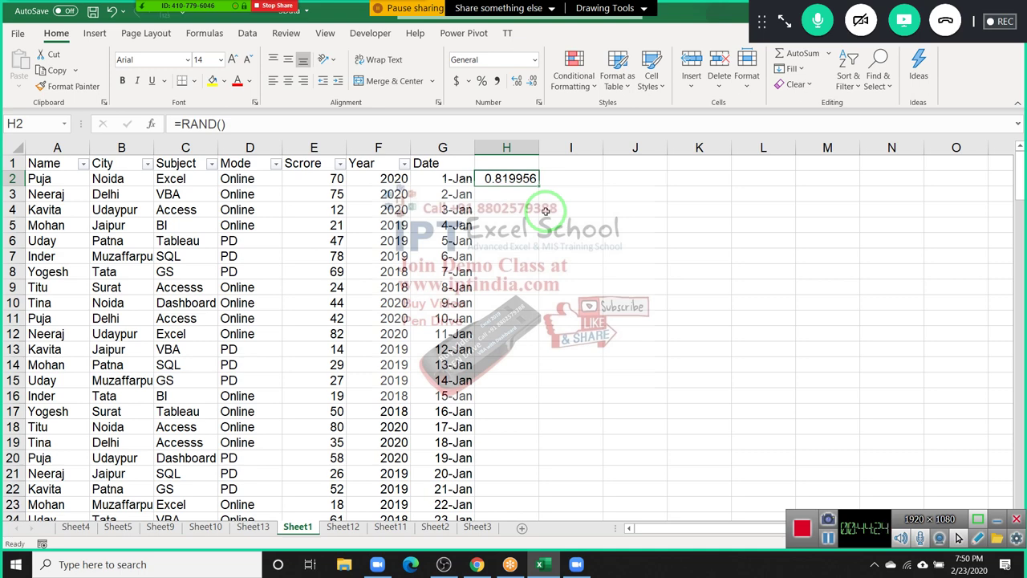
right_click(545, 210)
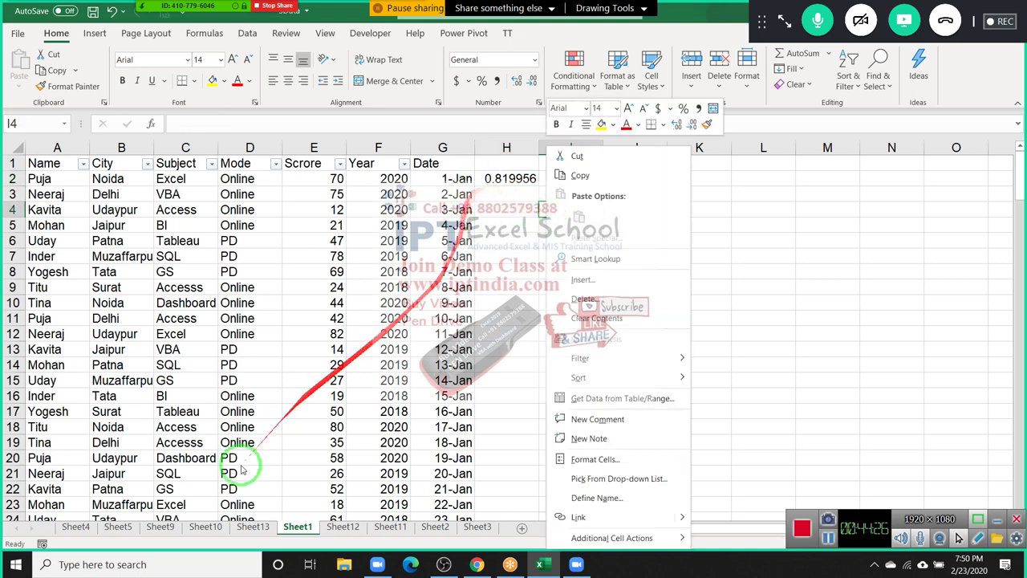
click(251, 529)
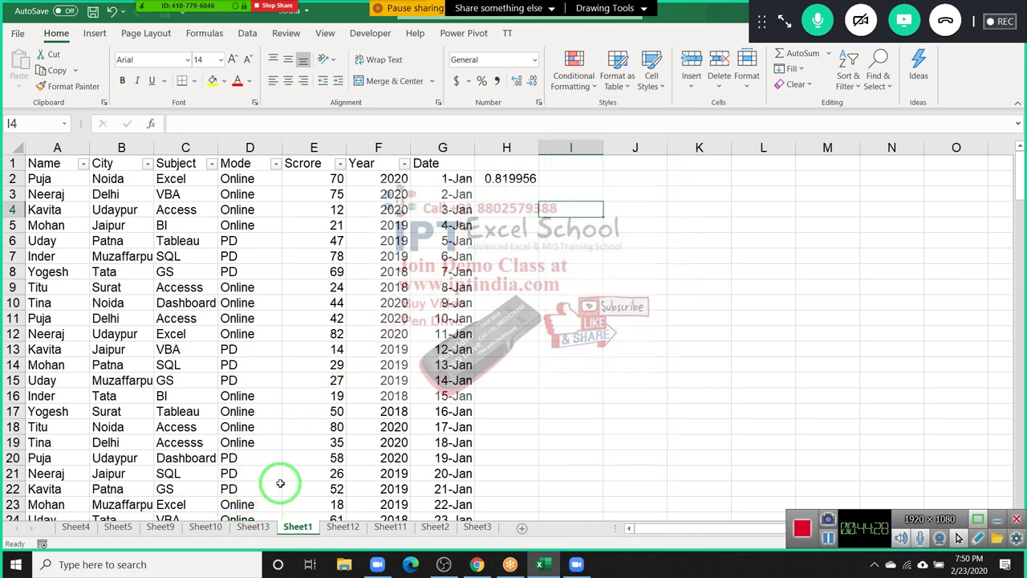
click(389, 318)
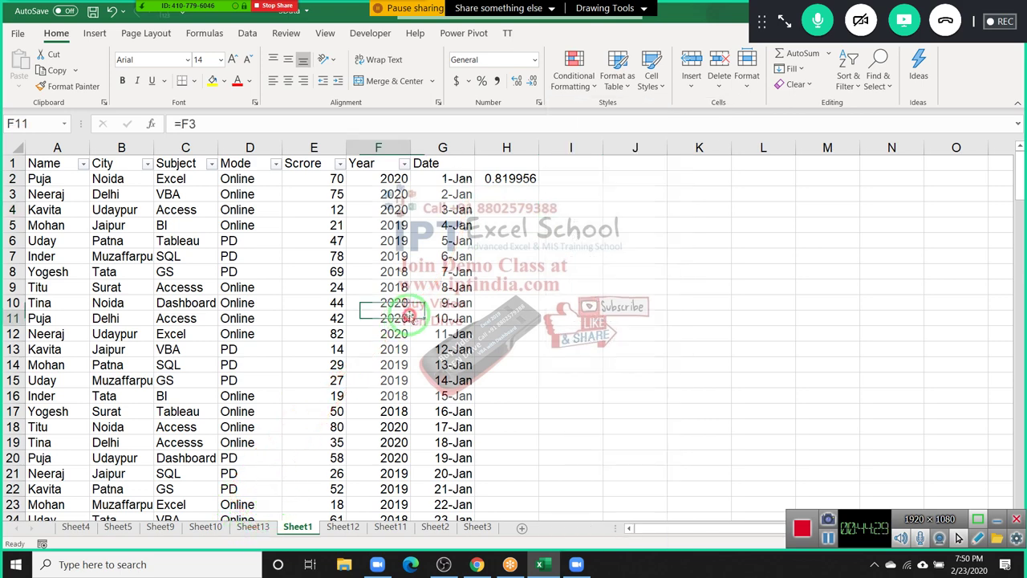
click(461, 269)
click(512, 180)
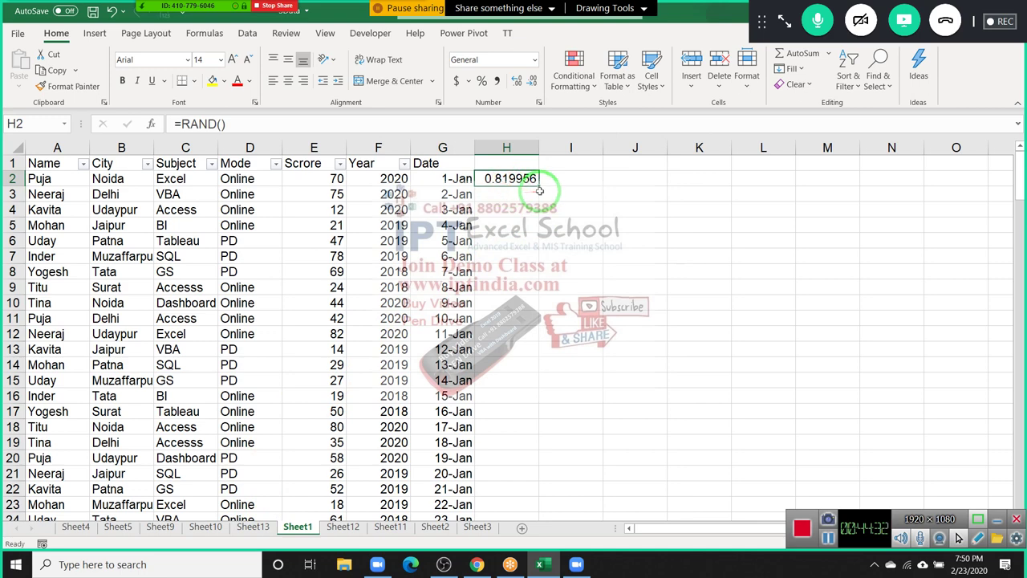
Step: Regroup Sheet13's pivot dates into 7-day ranges starting 1/1/2020
click(252, 527)
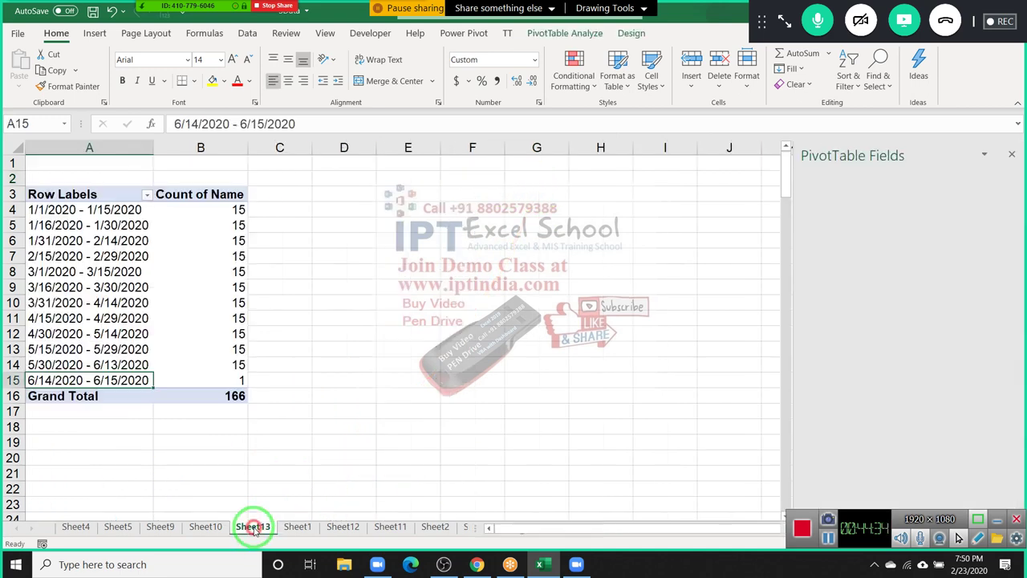
right_click(111, 225)
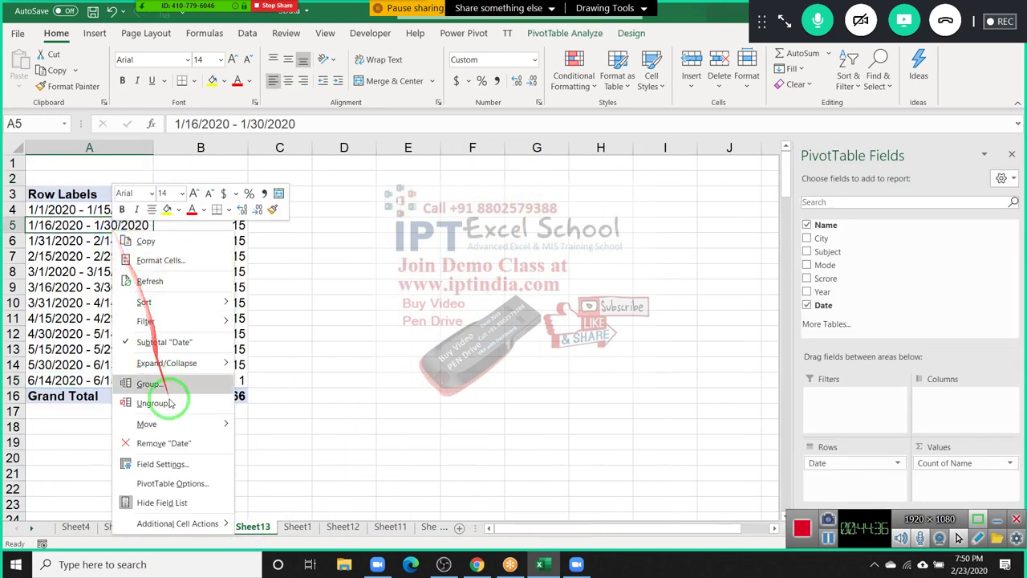
click(160, 385)
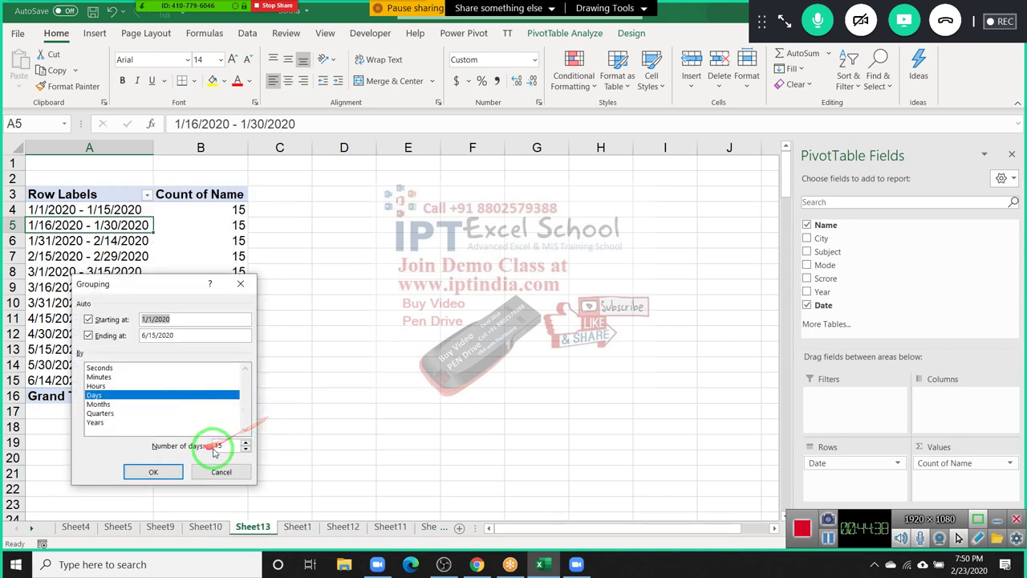
click(217, 446)
text(7)
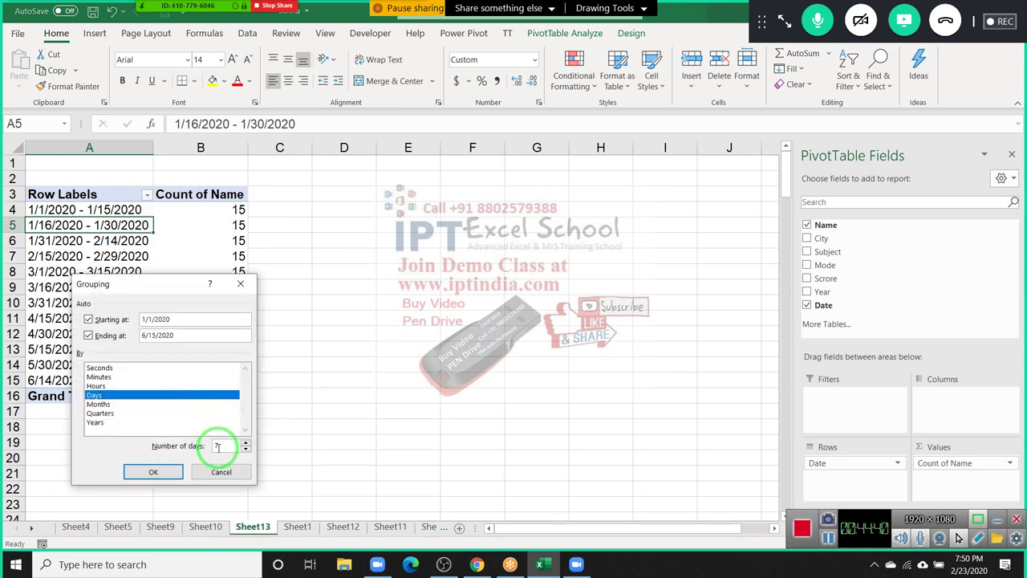
click(160, 472)
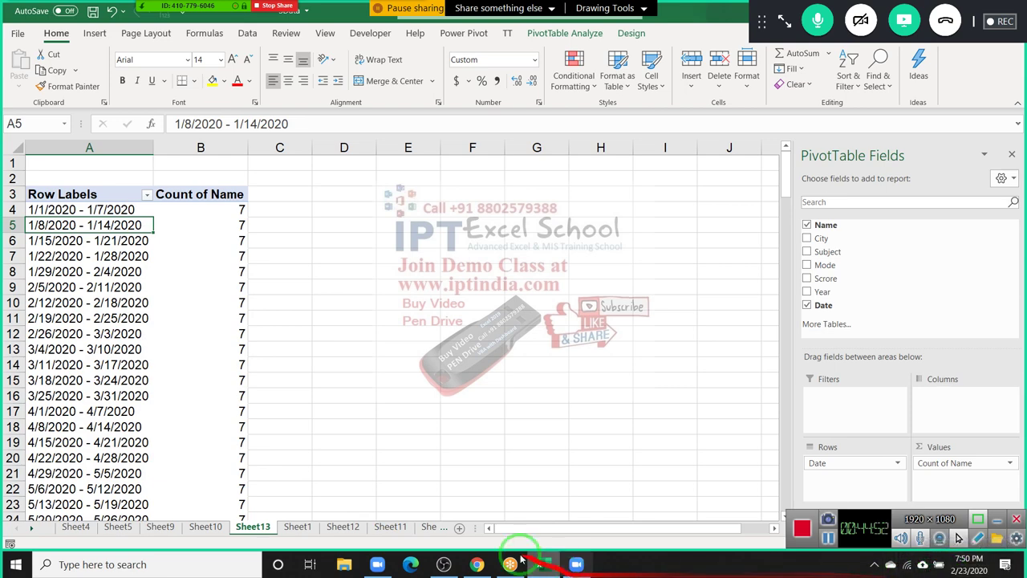
Step: Change H2 to =G2+RAND() and give column H the header DTTIME
click(300, 528)
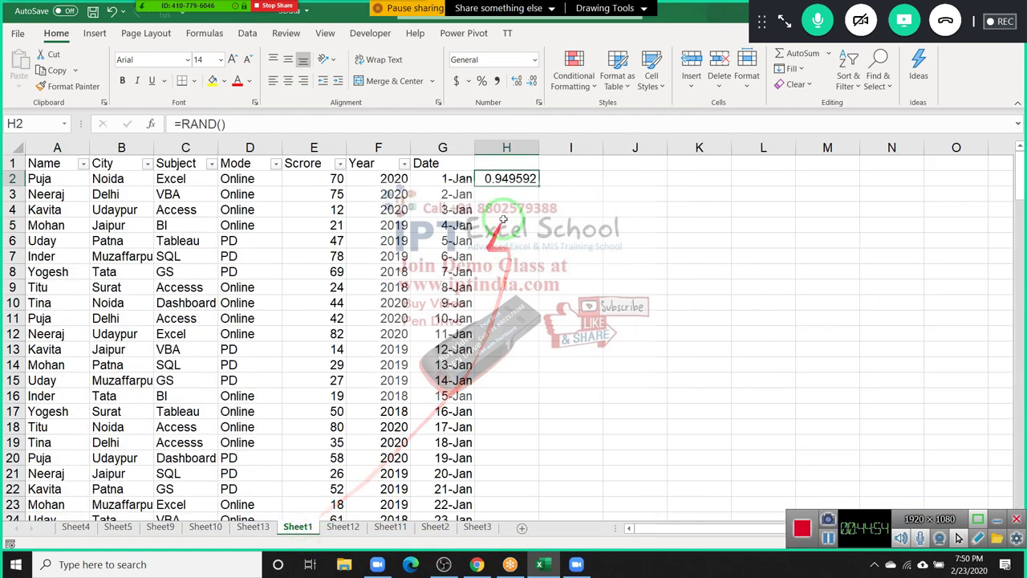
double_click(537, 187)
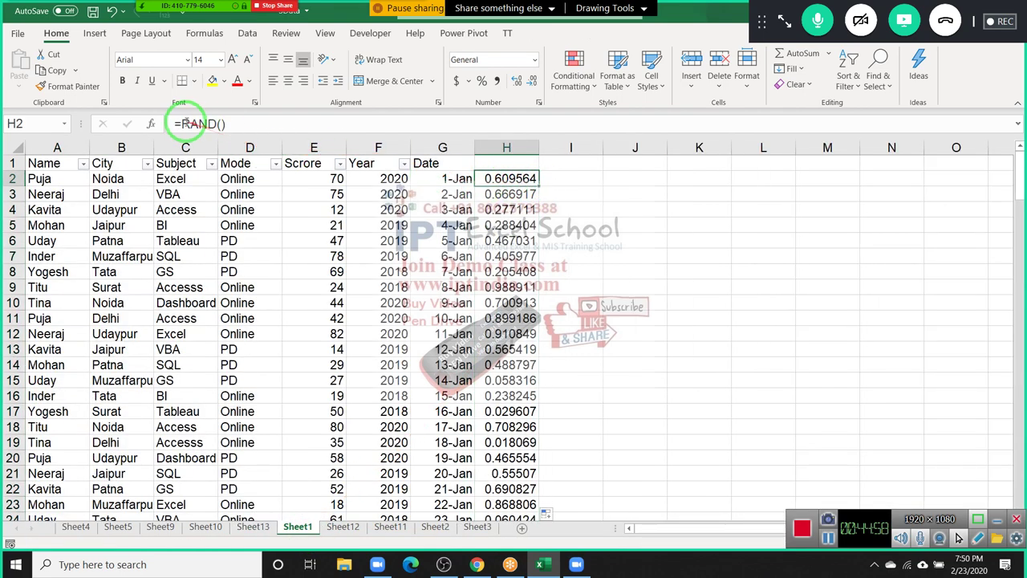
click(180, 123)
click(454, 182)
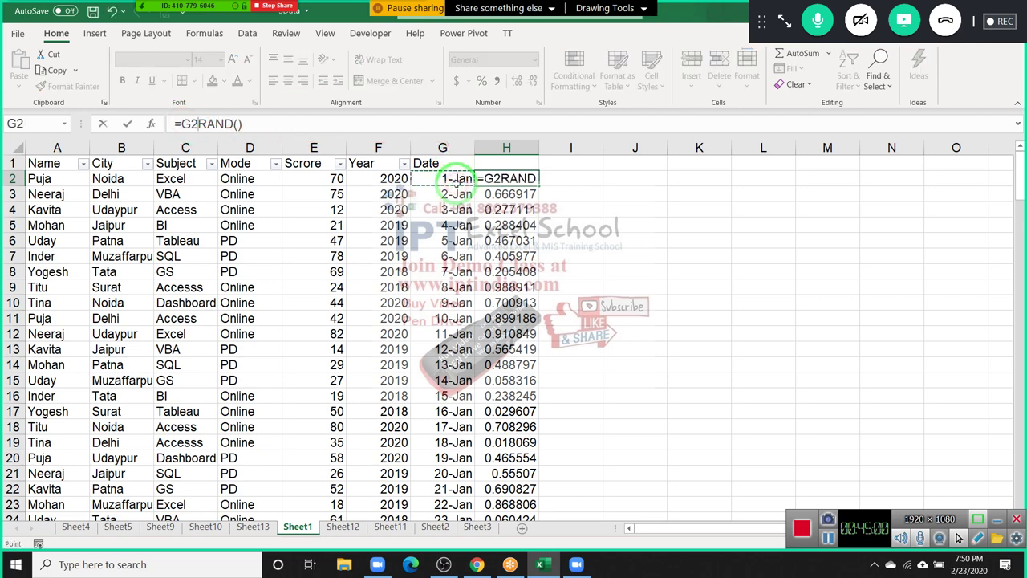
text(+)
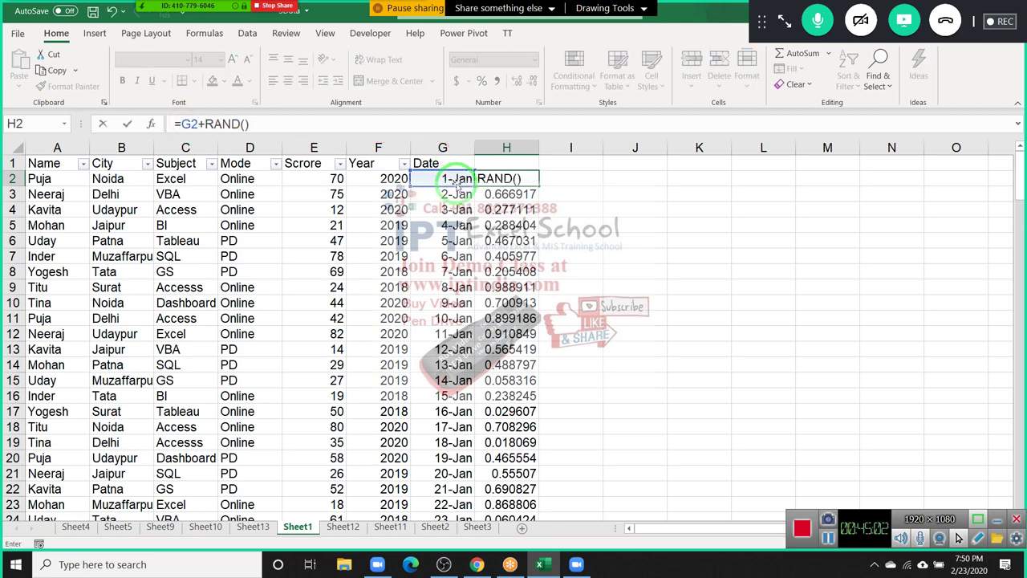
key(Return)
key(Up)
key(Up)
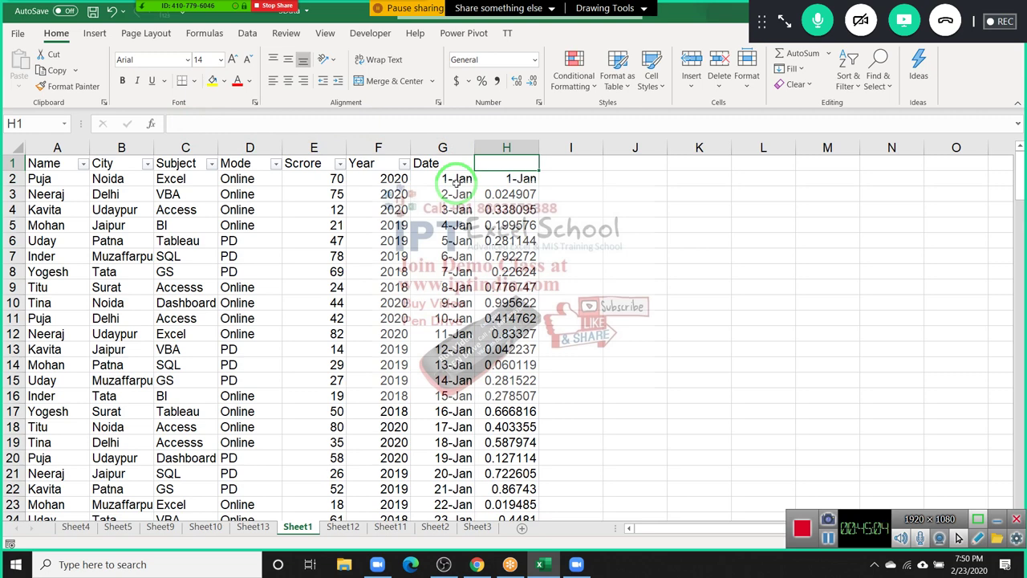
text(DTTIME)
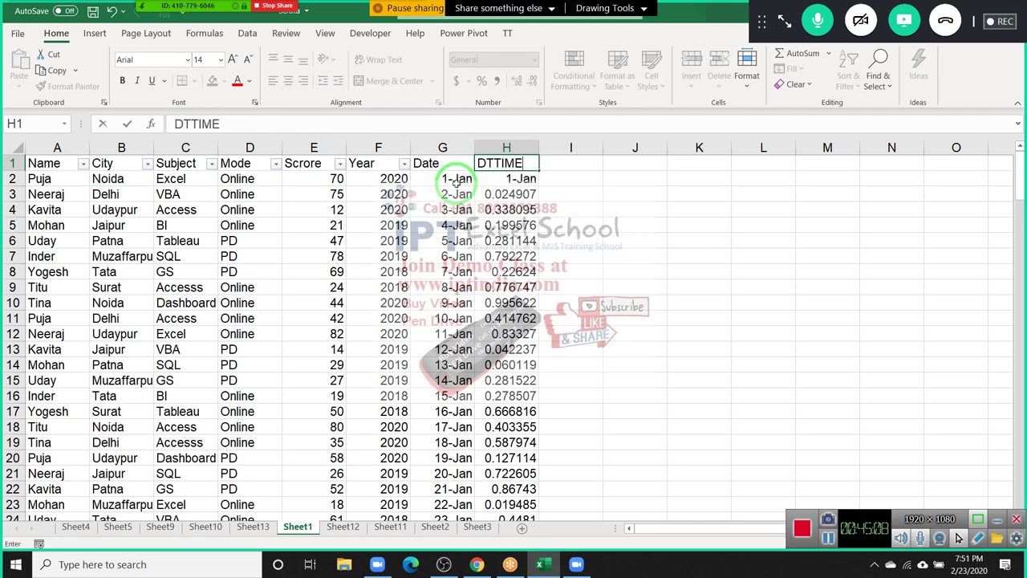
key(Return)
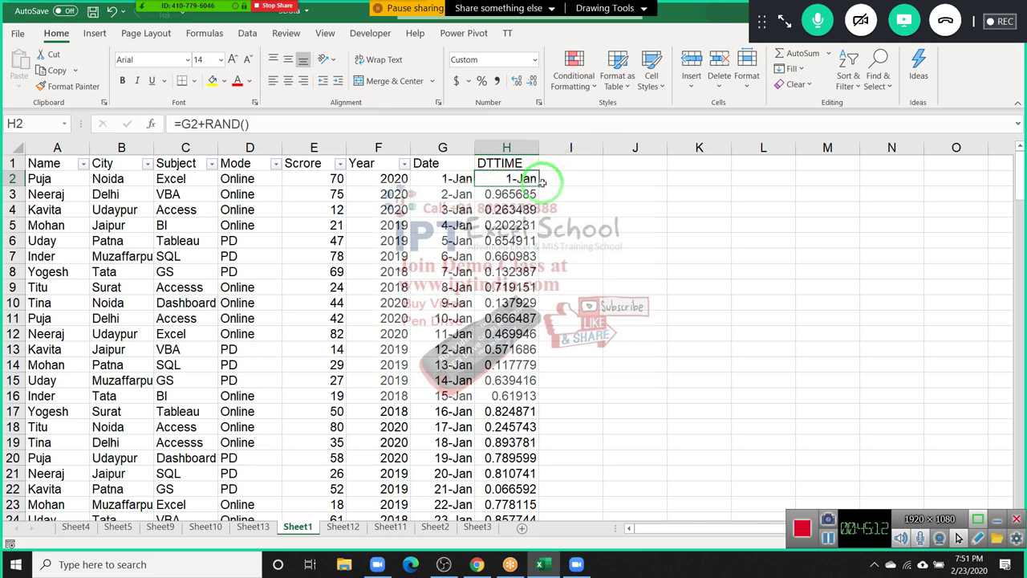
Step: Fill the =G2+RAND() formula down column H beside the dates
click(579, 181)
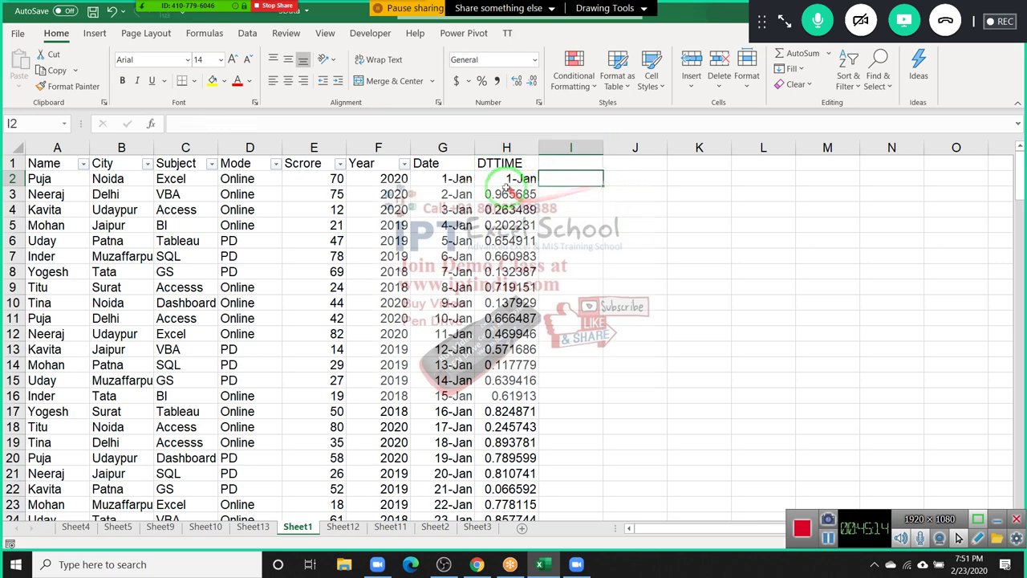
click(536, 196)
click(535, 186)
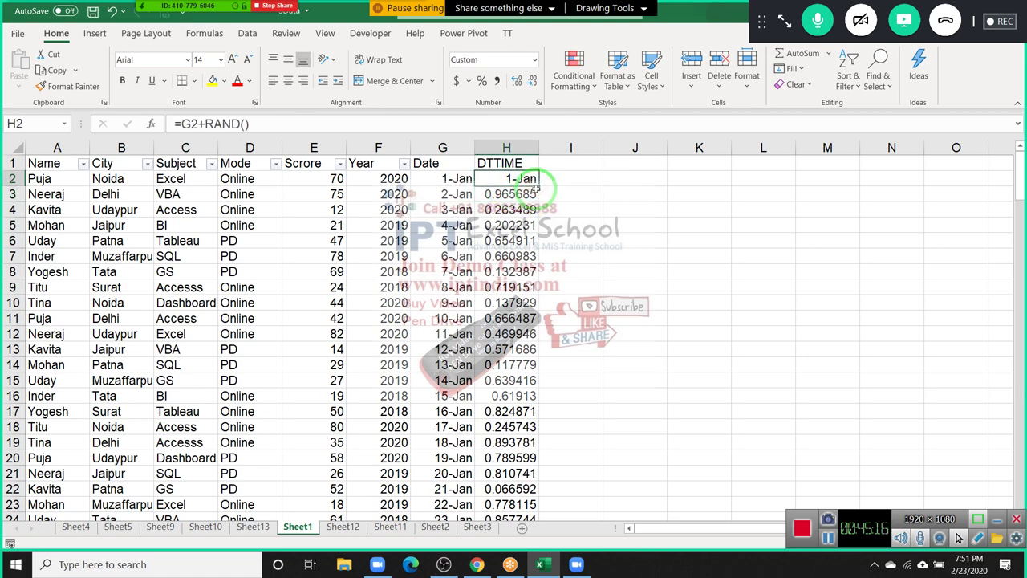
double_click(538, 186)
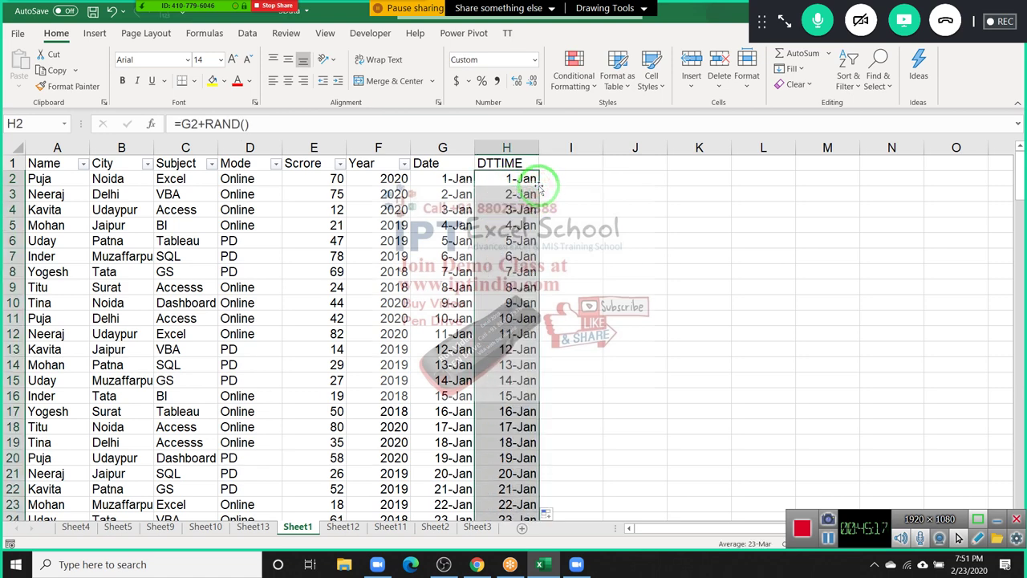
scroll(542, 188, down, 4)
scroll(544, 197, down, 5)
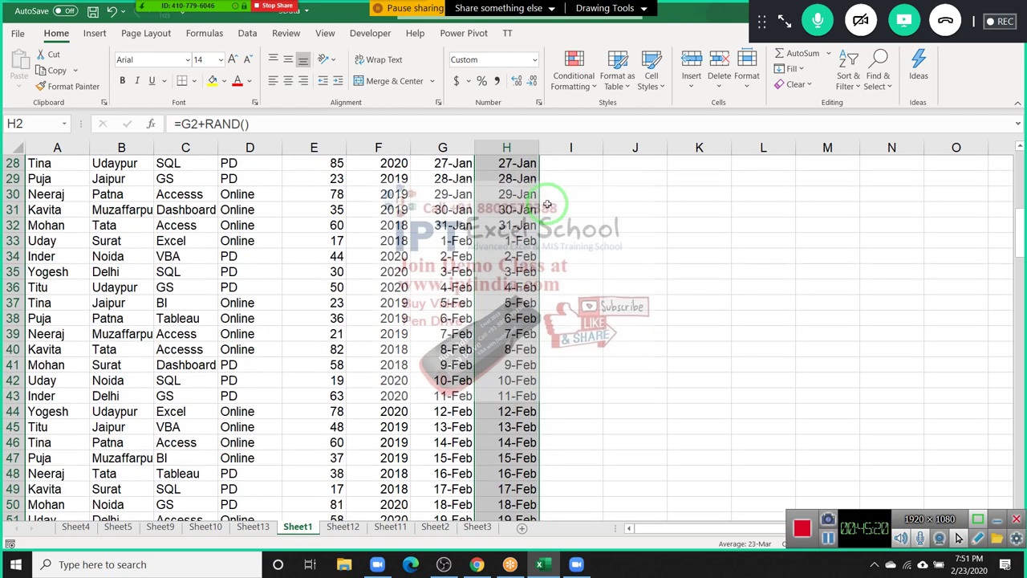
scroll(544, 196, up, 6)
scroll(537, 194, up, 3)
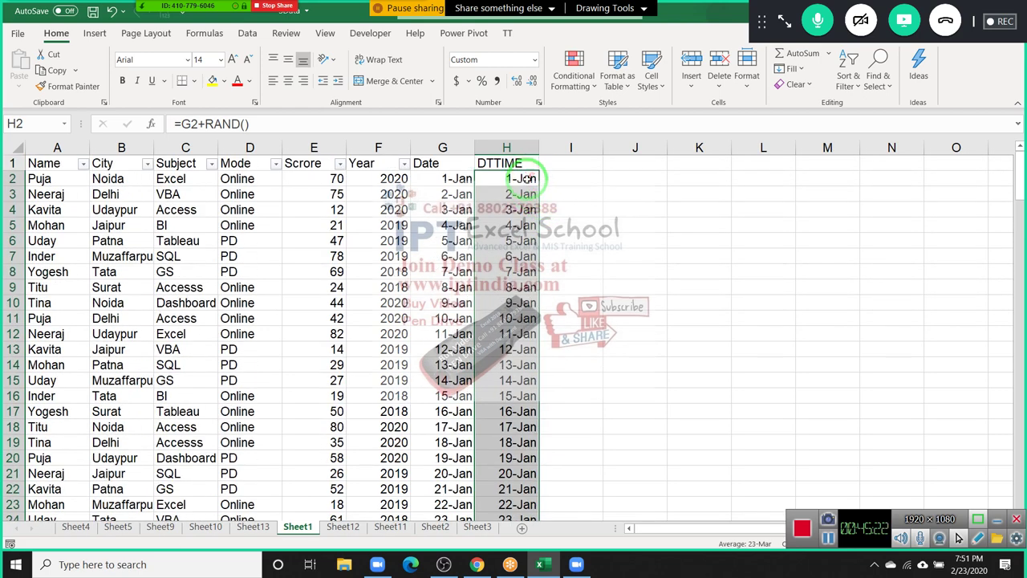
click(525, 180)
Step: Fill the first date down the Date column from G2
click(457, 194)
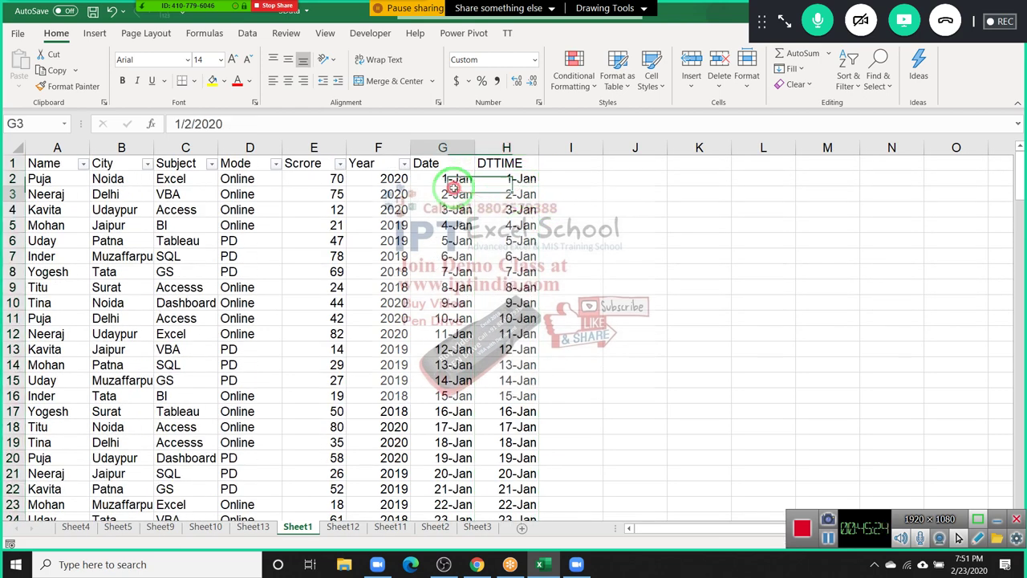
mouse_move(453, 179)
mouse_down()
mouse_move(453, 488)
mouse_move(453, 427)
mouse_up()
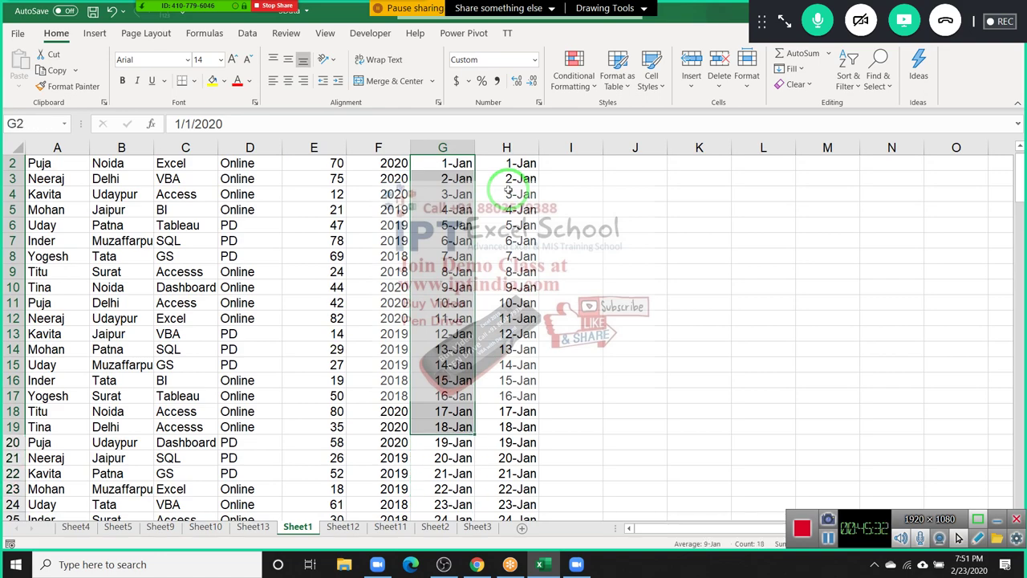
key(ctrl+d)
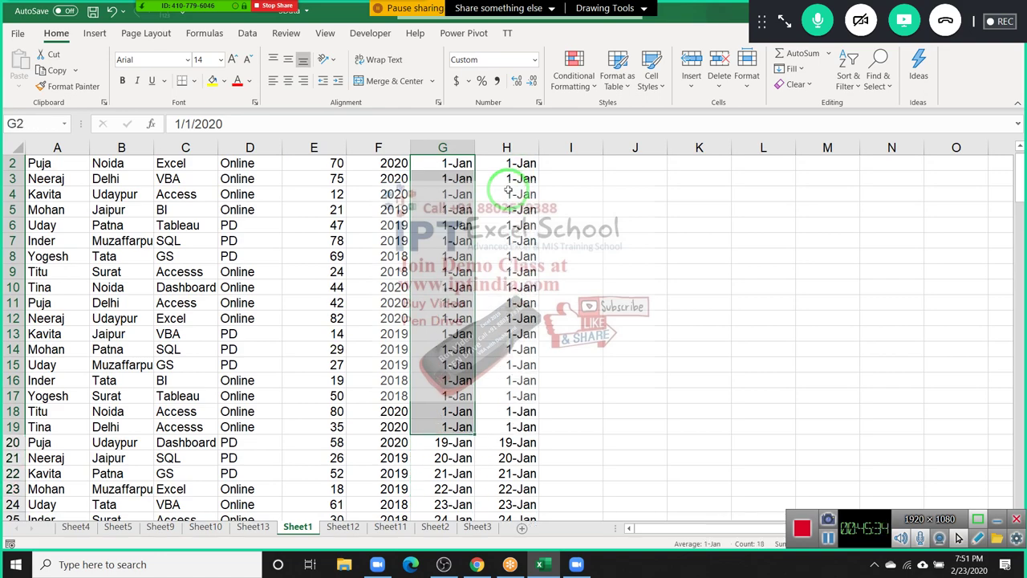
key(ctrl+Down)
key(ctrl+Up)
Step: Enter =G2+1 in G20 and fill it down through G167
key(Down)
key(Down)
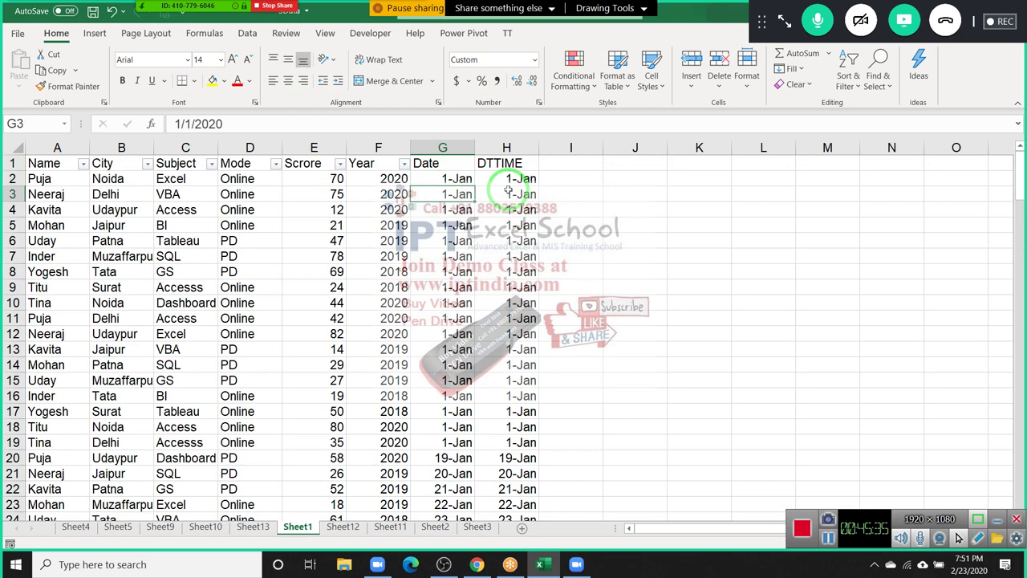
key(Down)
key(Down)
key(Down)
key(Down)
key(Down)
key(Down)
key(Up)
key(Up)
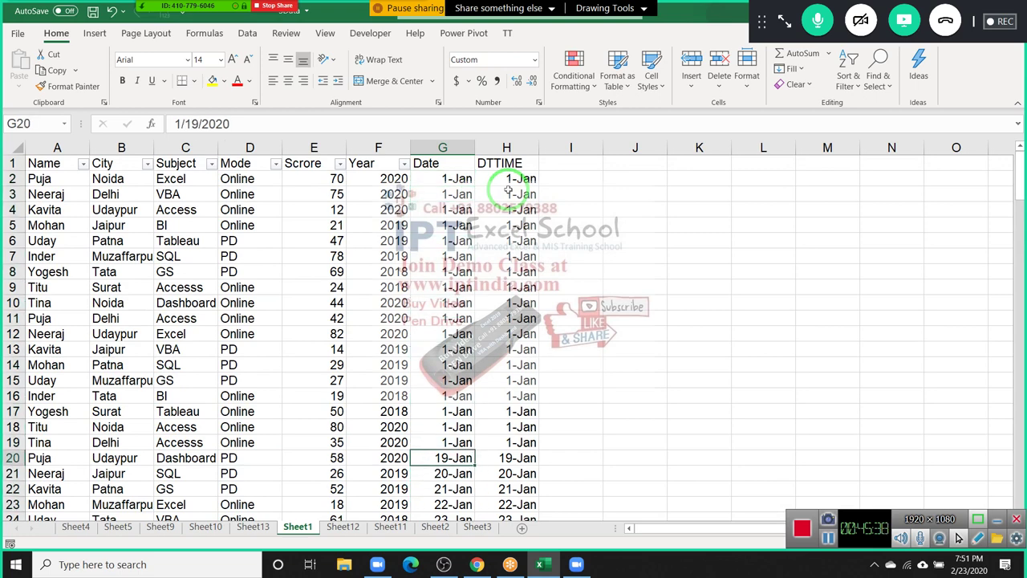
text(=)
key(Up)
key(Up)
key(Up)
key(Up)
key(Up)
key(Up)
key(Up)
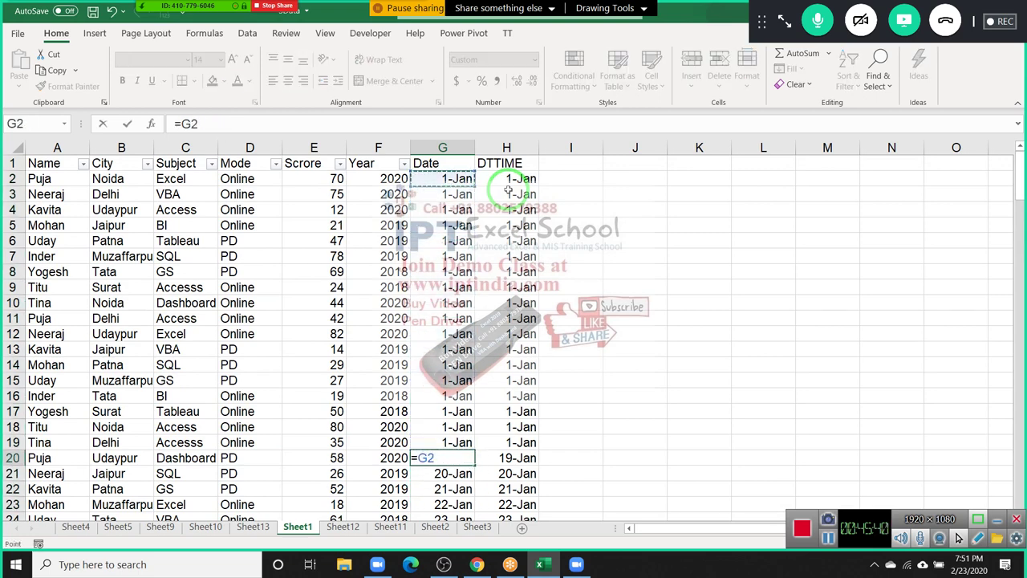
text(+1)
key(ctrl+Return)
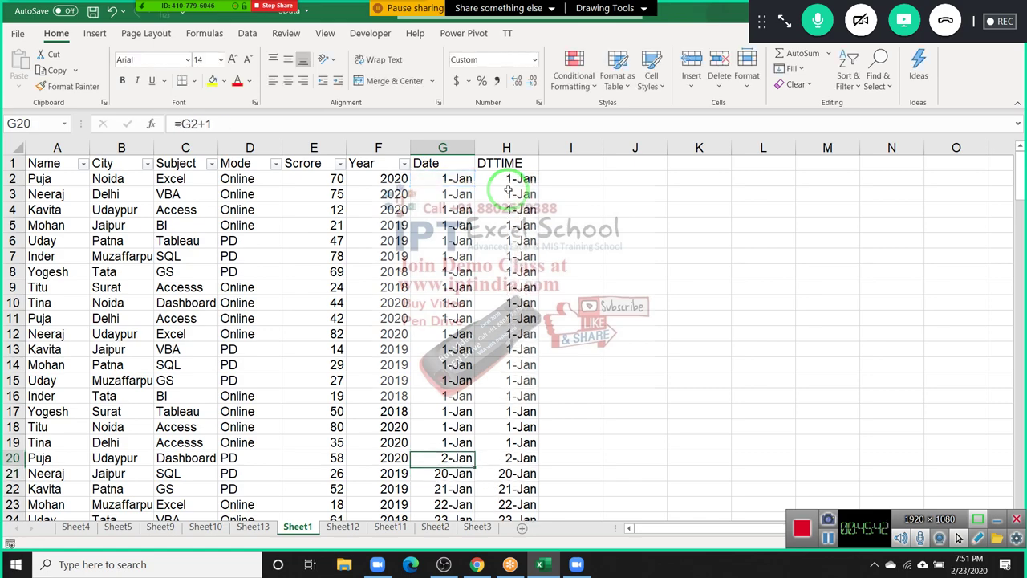
key(ctrl+shift+Down)
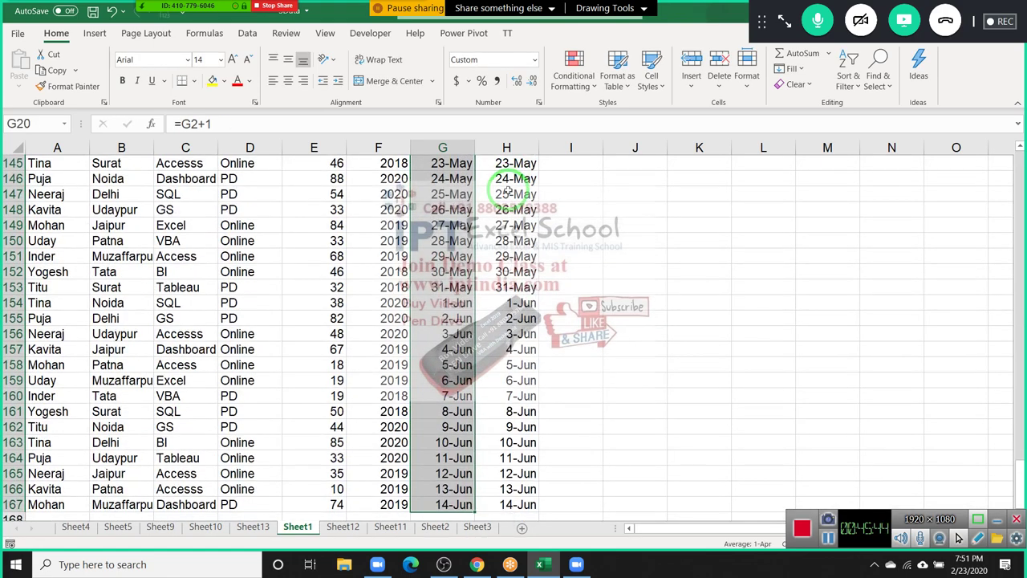
key(ctrl+d)
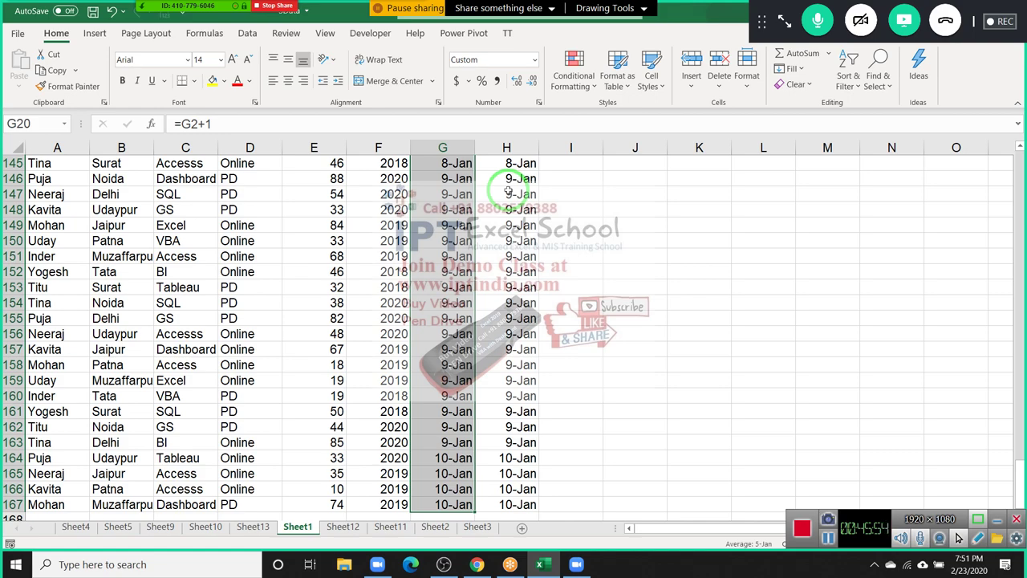
key(ctrl+BackSpace)
key(ctrl+Down)
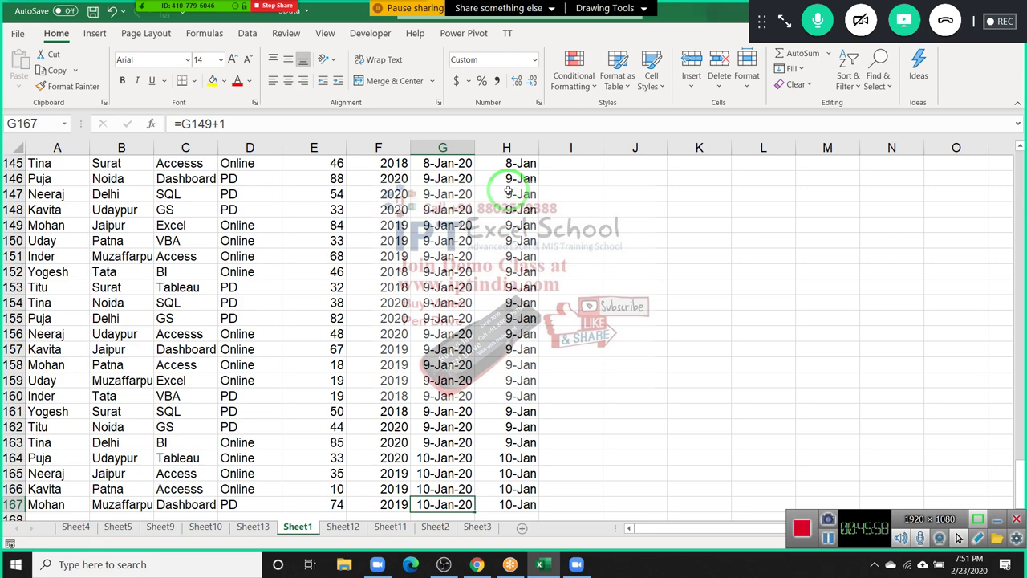
key(ctrl+Up)
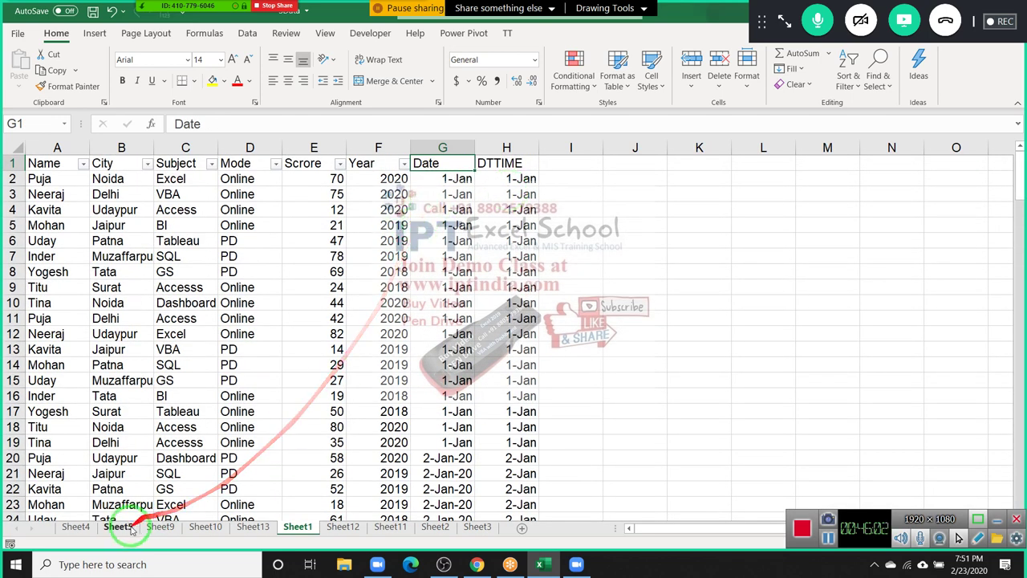
Step: Change Sheet13's pivot data source to Sheet1!$A$1:$H$167
click(205, 531)
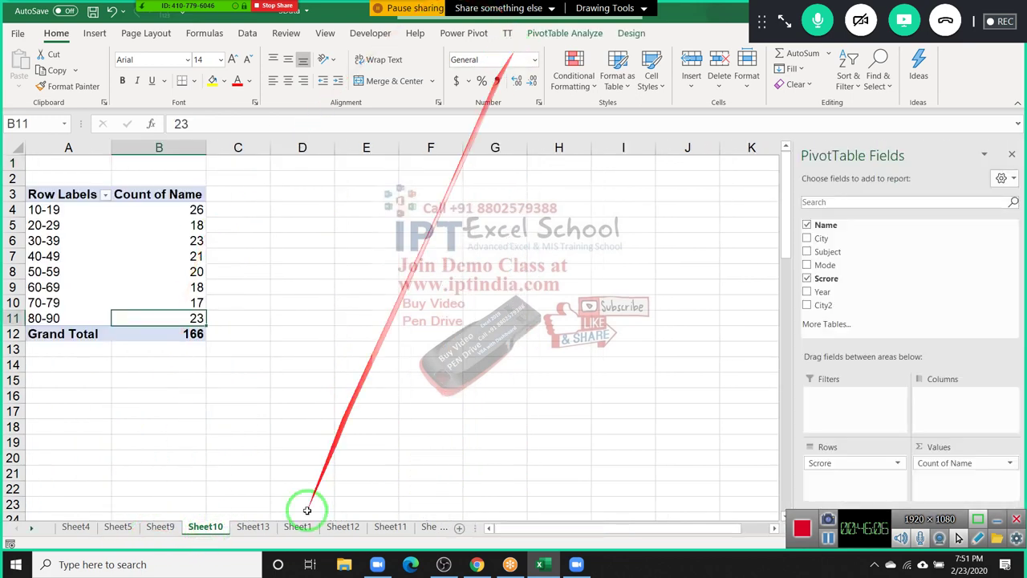
click(267, 527)
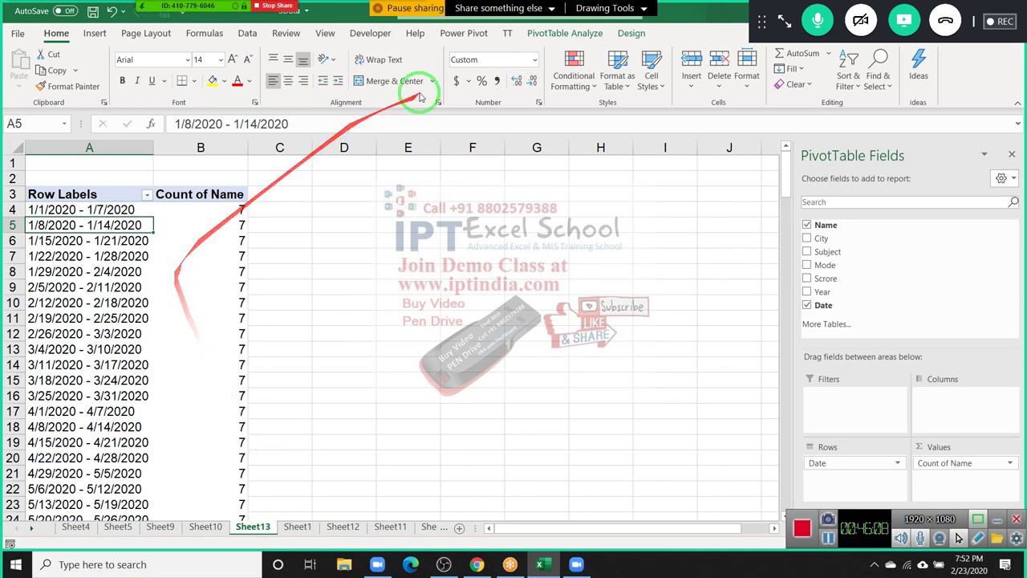
click(542, 36)
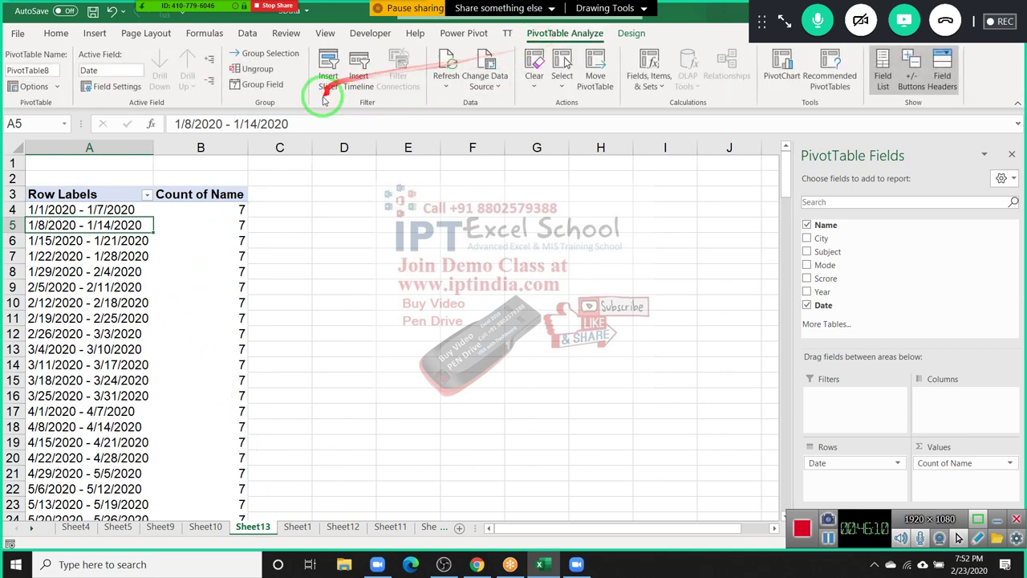
click(480, 86)
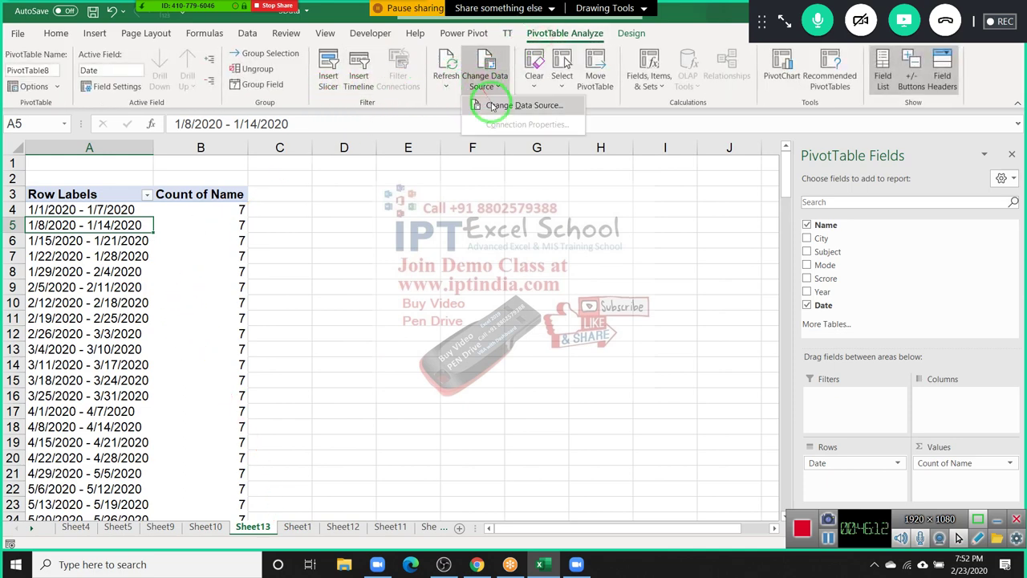
click(486, 100)
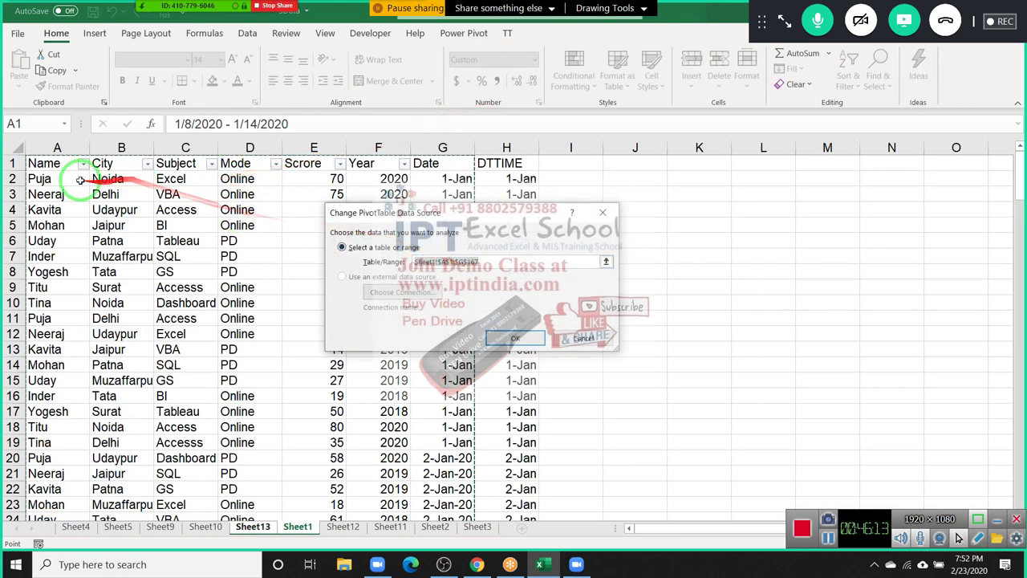
click(56, 173)
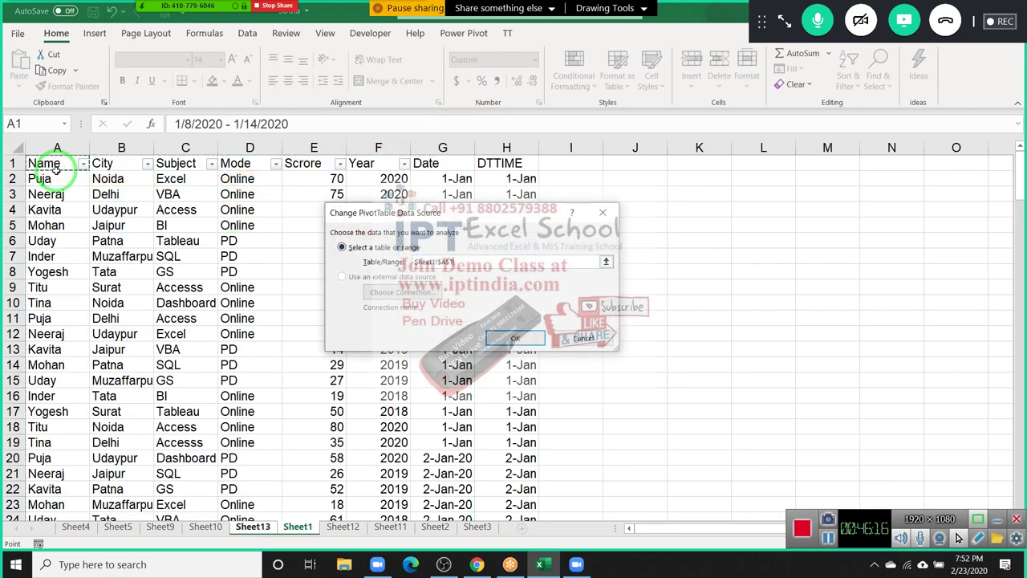
key(ctrl+shift+Right)
key(ctrl+shift+Down)
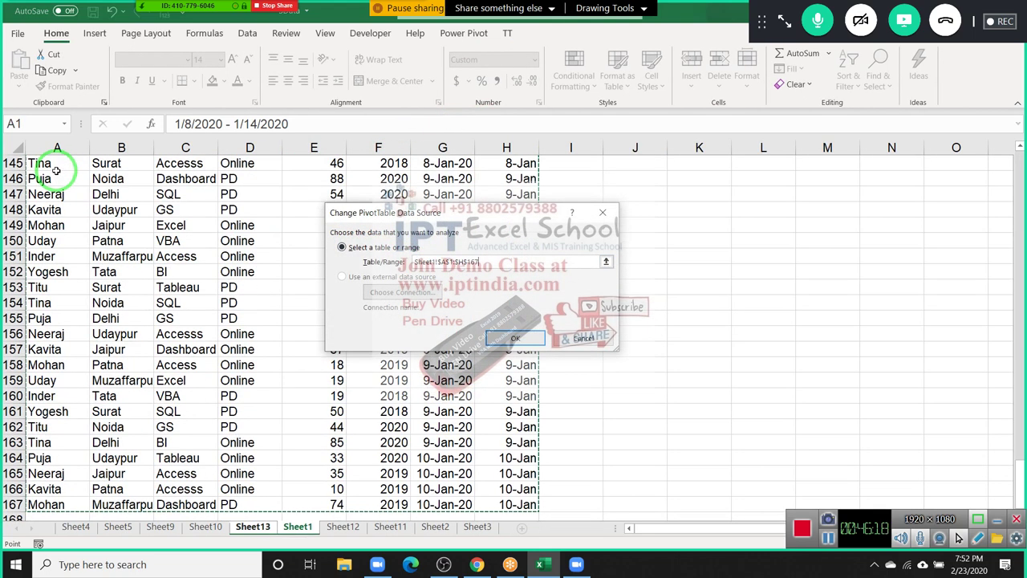
click(517, 338)
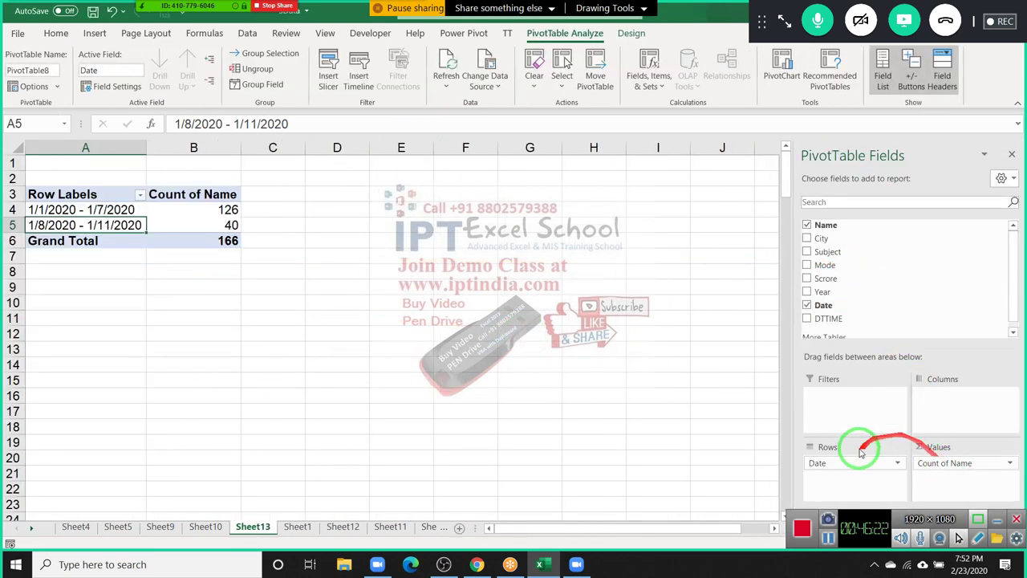
Step: Replace Date with DTTIME in the pivot rows and group it by Hours only
mouse_move(853, 463)
mouse_down()
mouse_move(883, 321)
mouse_move(852, 466)
mouse_up()
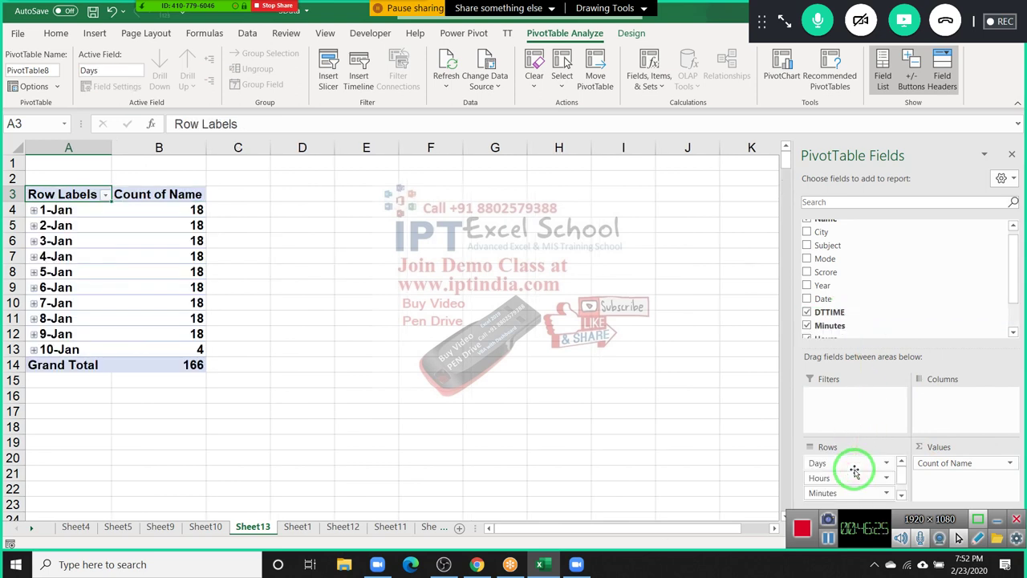
right_click(69, 224)
click(152, 373)
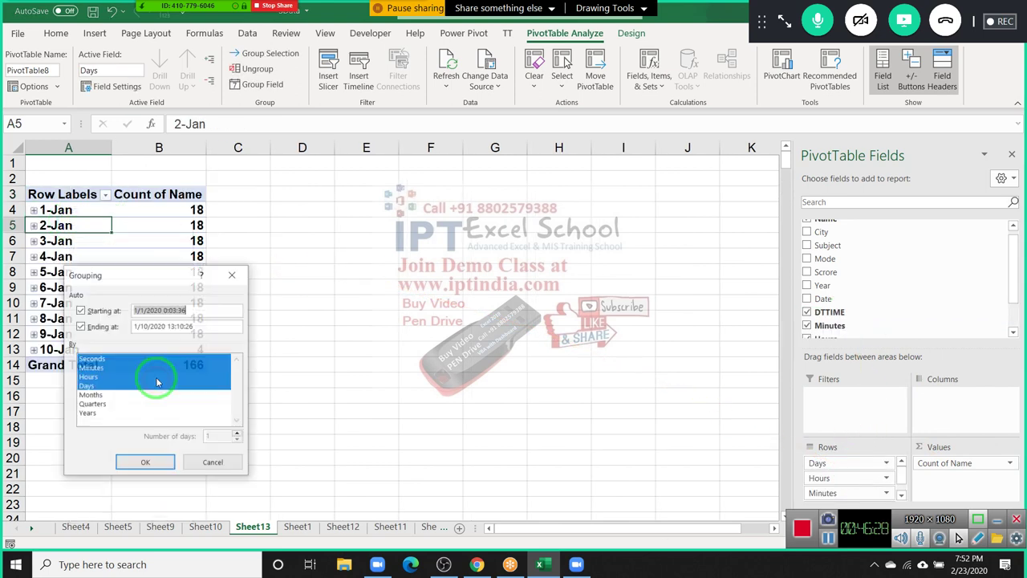
click(110, 386)
click(111, 376)
click(111, 359)
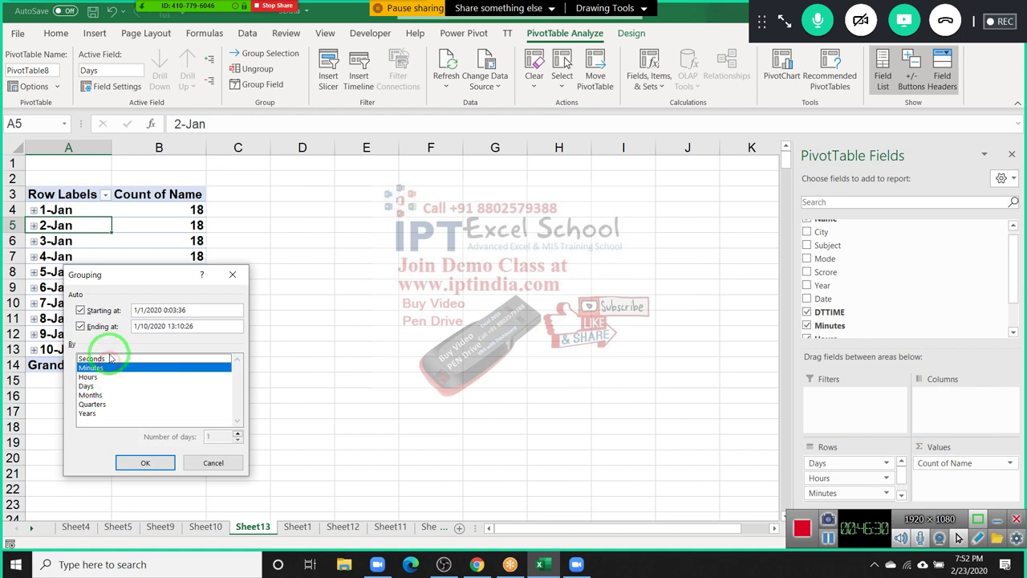
click(93, 367)
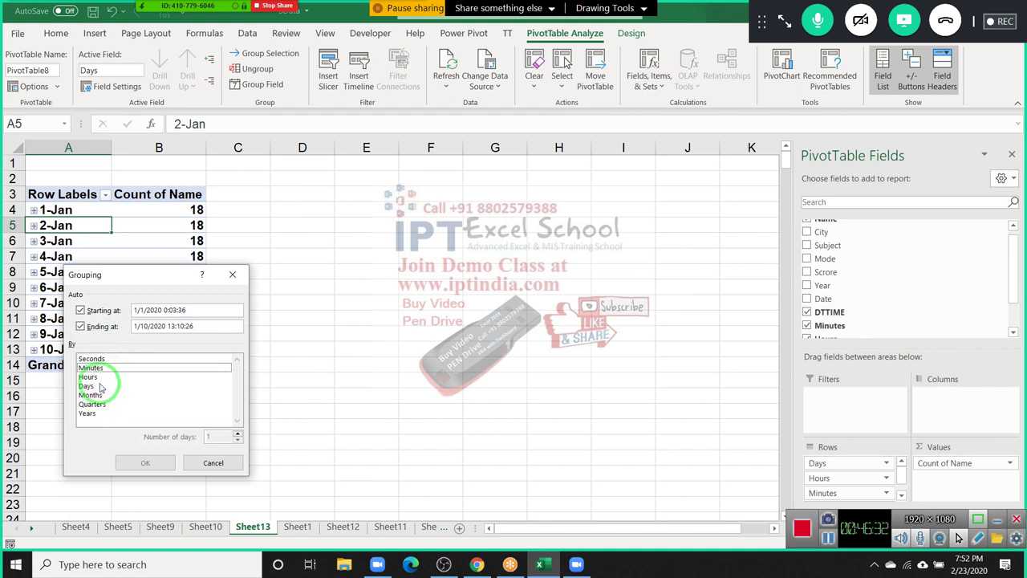
click(91, 367)
click(214, 437)
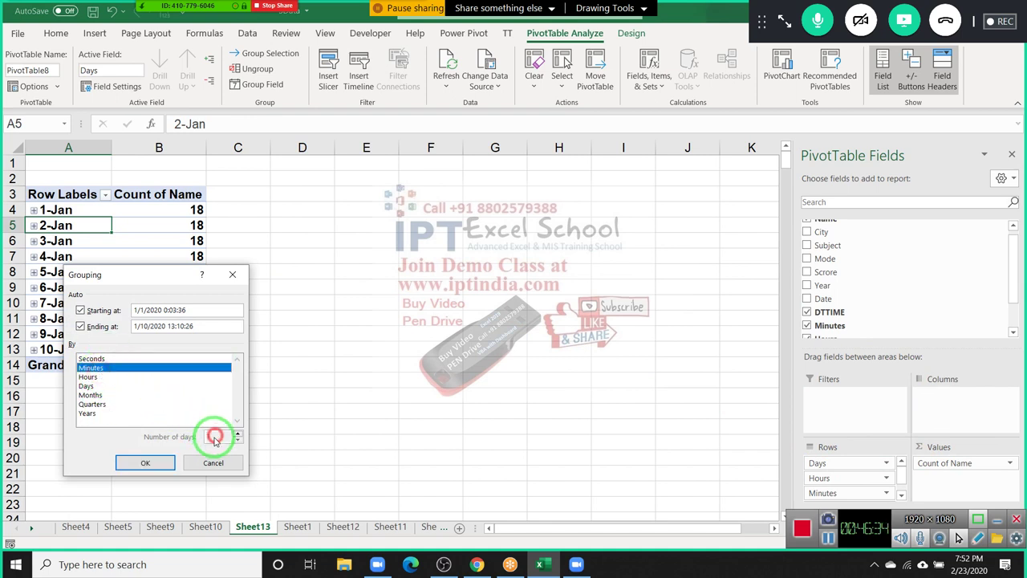
click(96, 376)
click(97, 367)
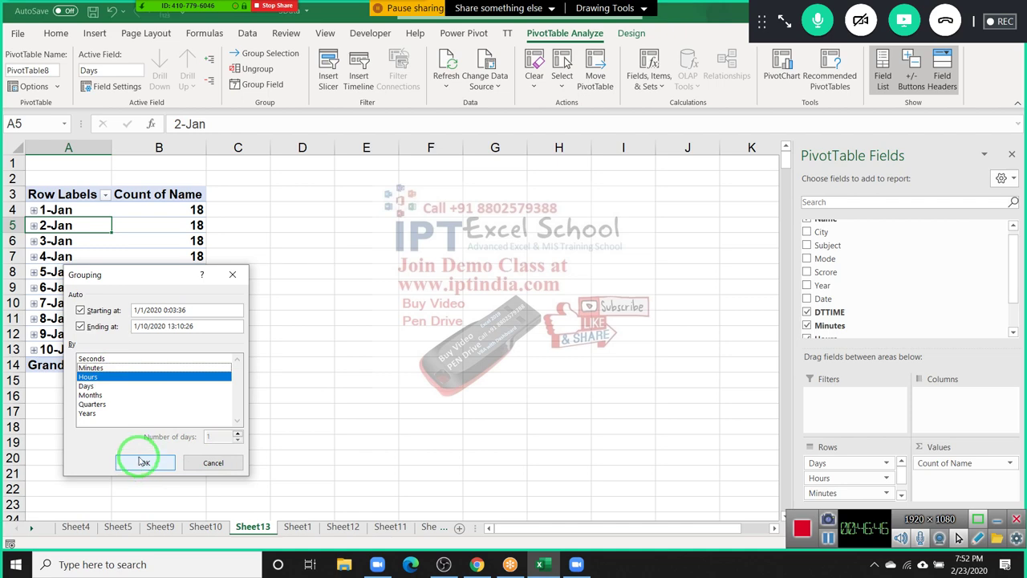
click(141, 462)
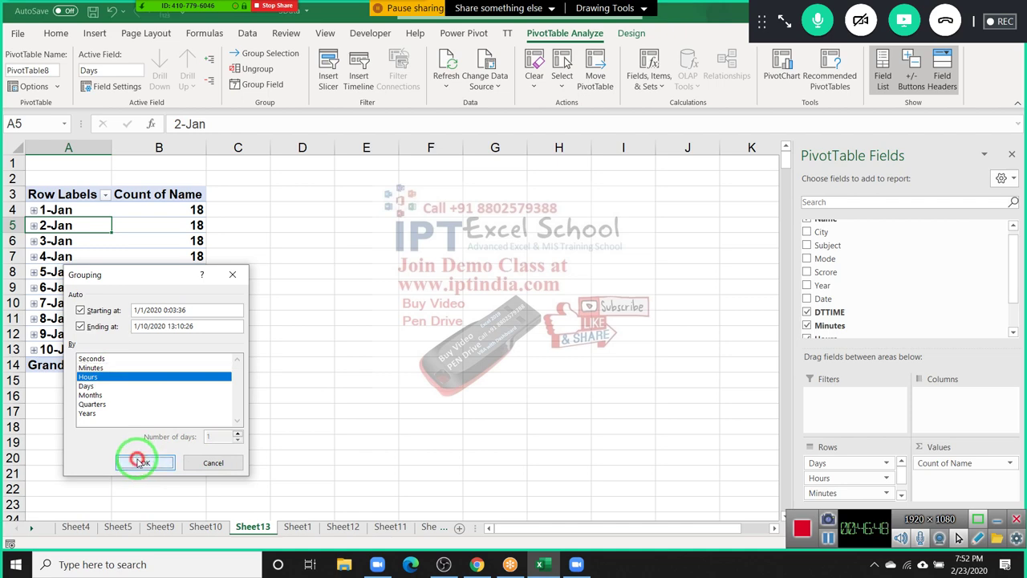
Step: Review the hourly rows from 12 AM through 11 PM
scroll(144, 453, down, 1)
scroll(152, 449, down, 7)
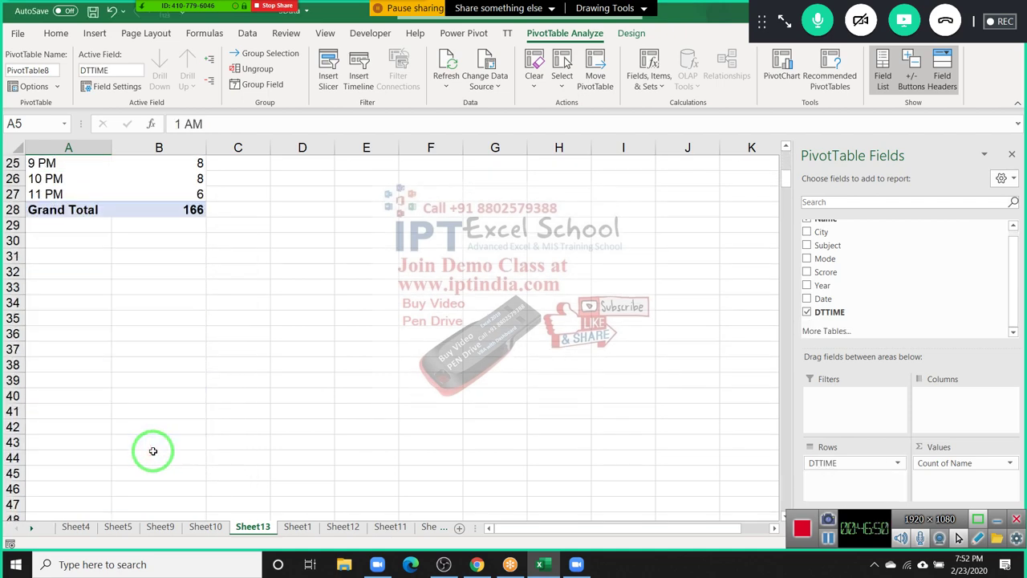
scroll(153, 450, up, 4)
scroll(153, 450, up, 4)
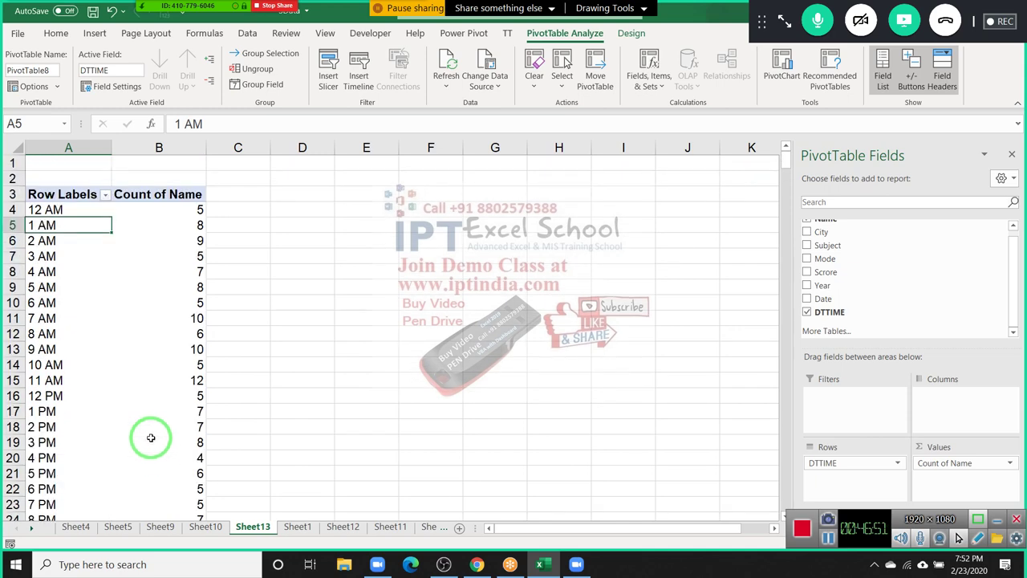
click(68, 209)
scroll(73, 266, down, 3)
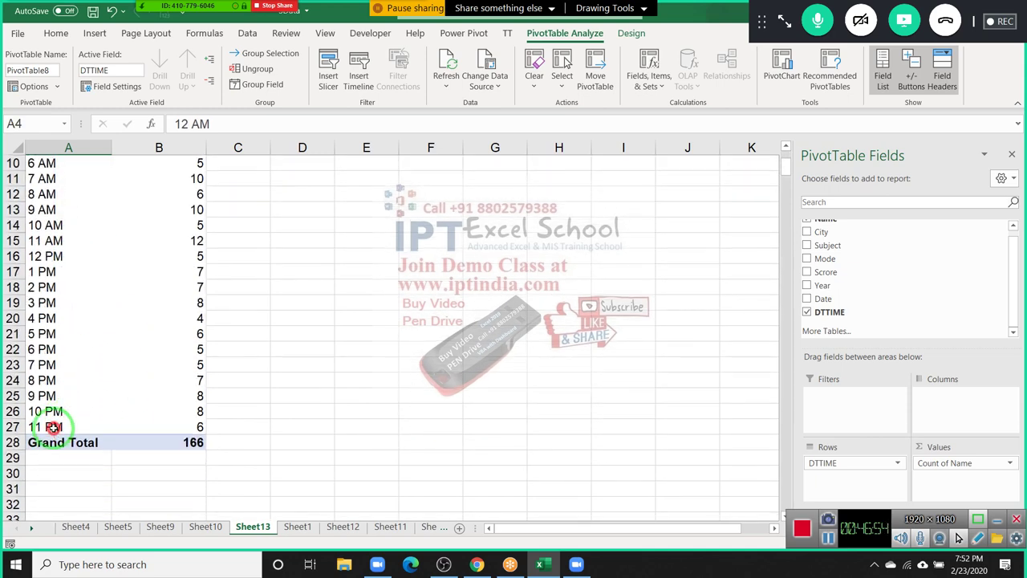
click(57, 426)
scroll(74, 442, up, 3)
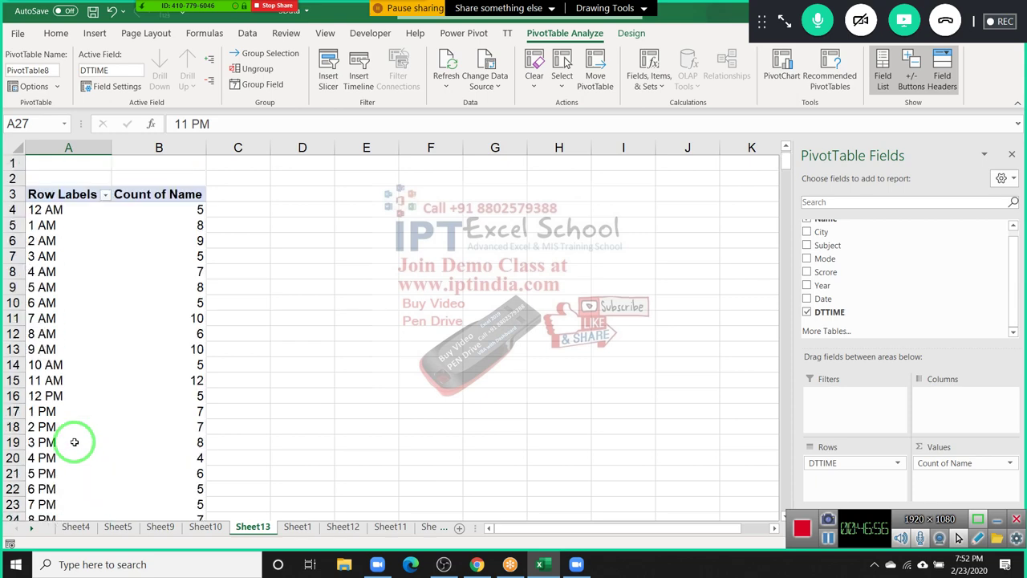
scroll(74, 442, down, 1)
scroll(74, 442, down, 1)
scroll(74, 442, up, 2)
click(75, 305)
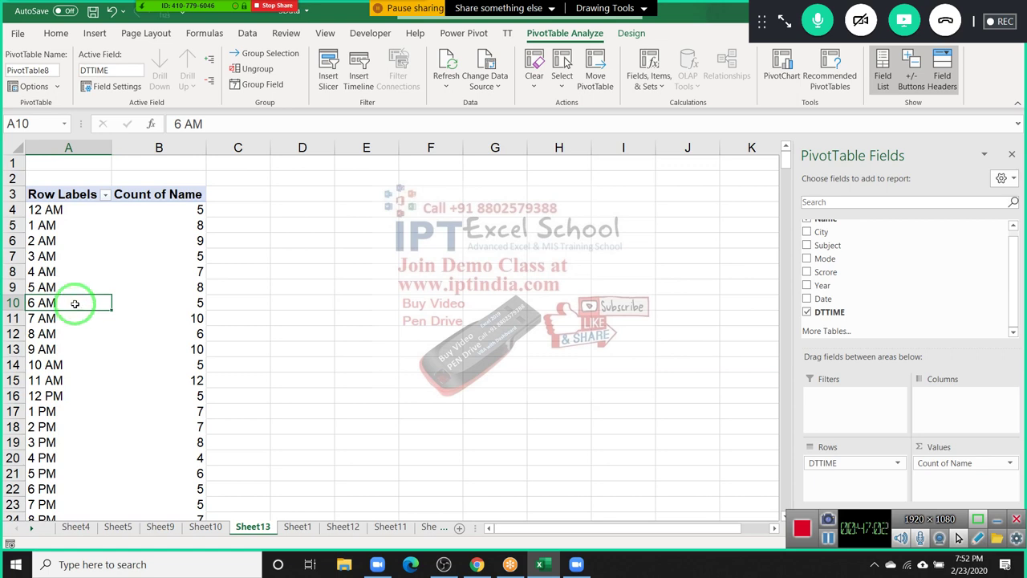
Step: Group DTTIME by Days and Hours, then move Days to the columns for 1-Jan to 10-Jan
right_click(75, 305)
click(113, 398)
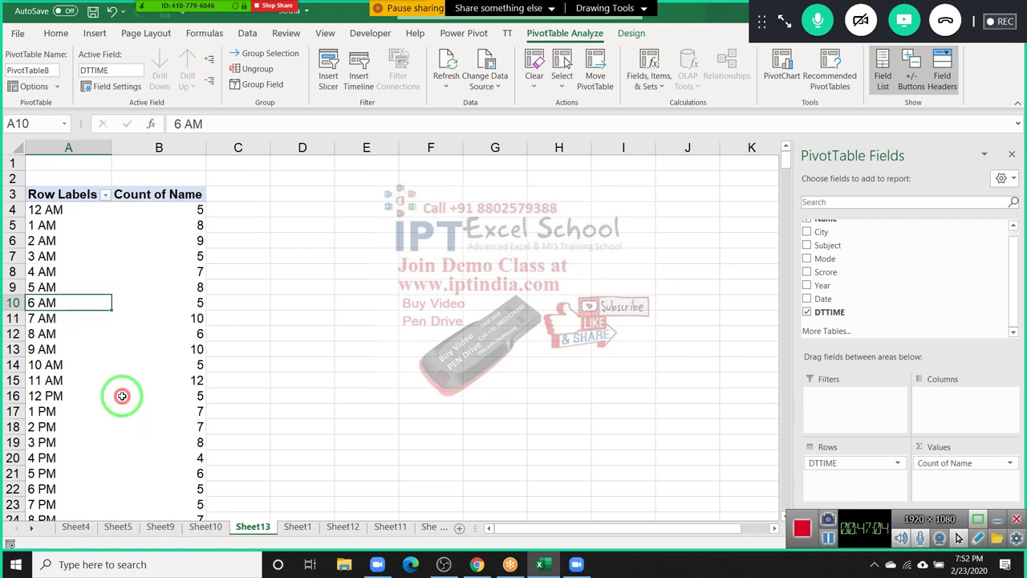
click(68, 402)
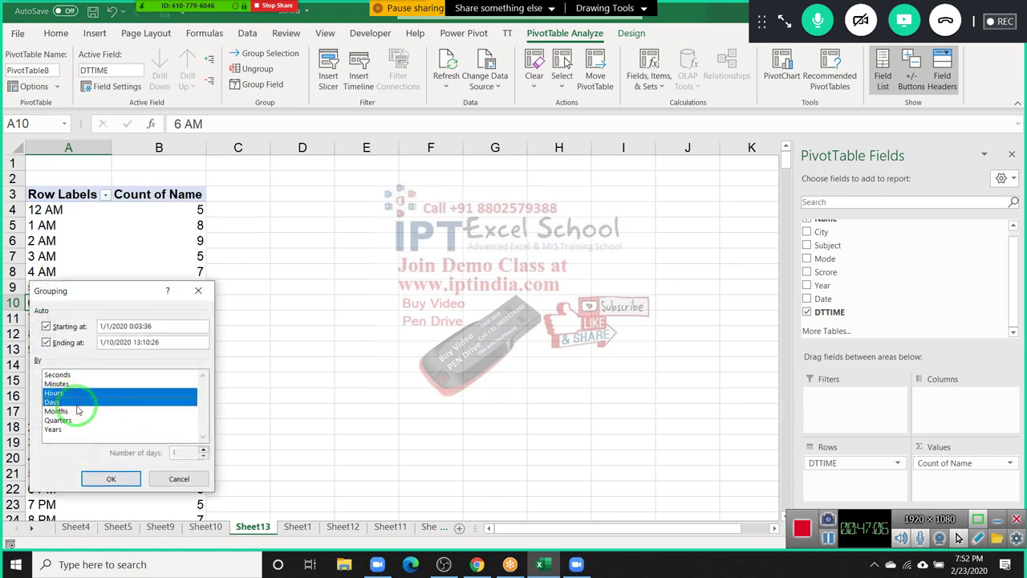
click(109, 477)
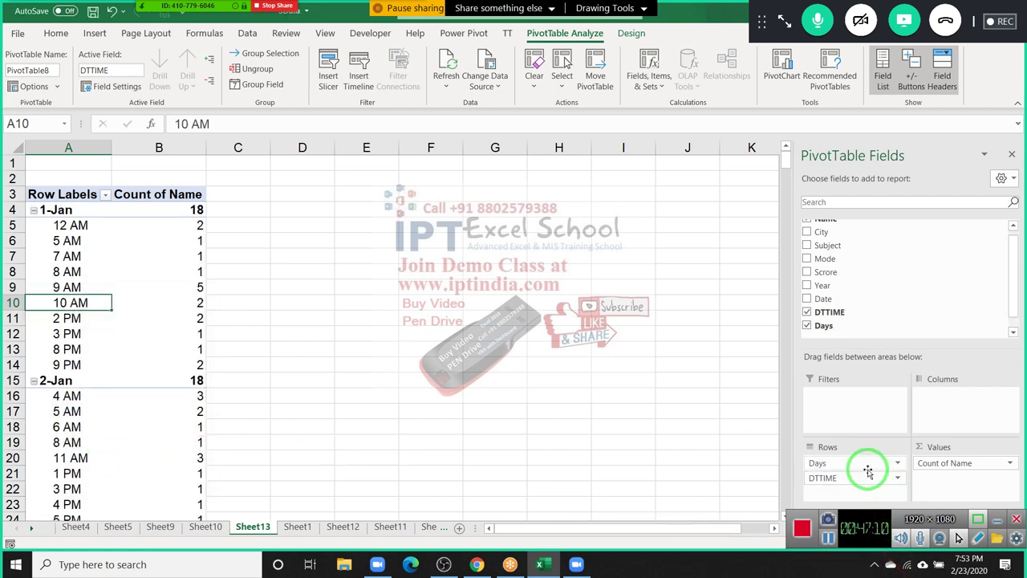
mouse_move(867, 463)
mouse_down()
mouse_move(860, 403)
mouse_move(926, 401)
mouse_up()
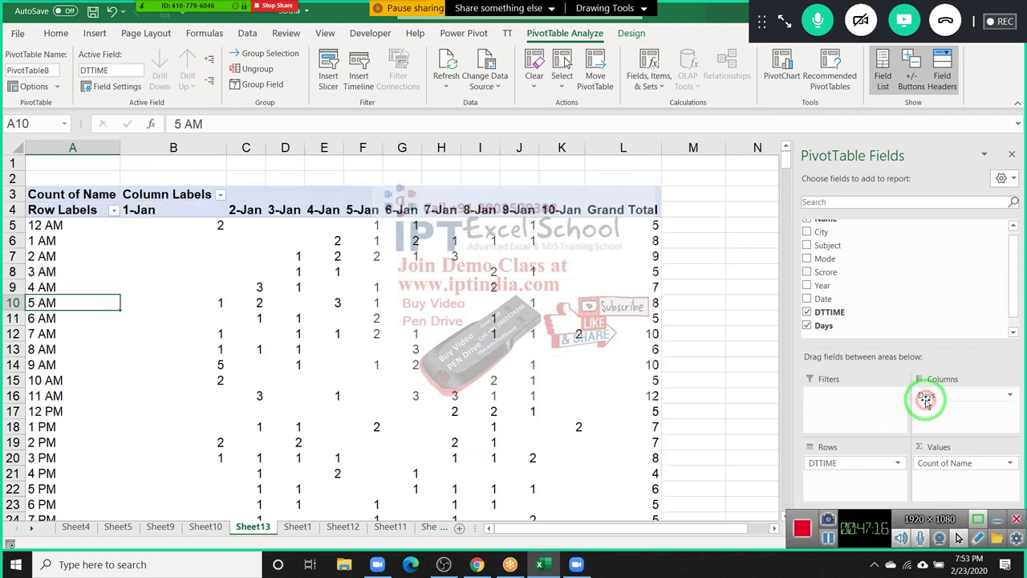
Step: In PivotTable Options, make empty cells show 0
click(96, 226)
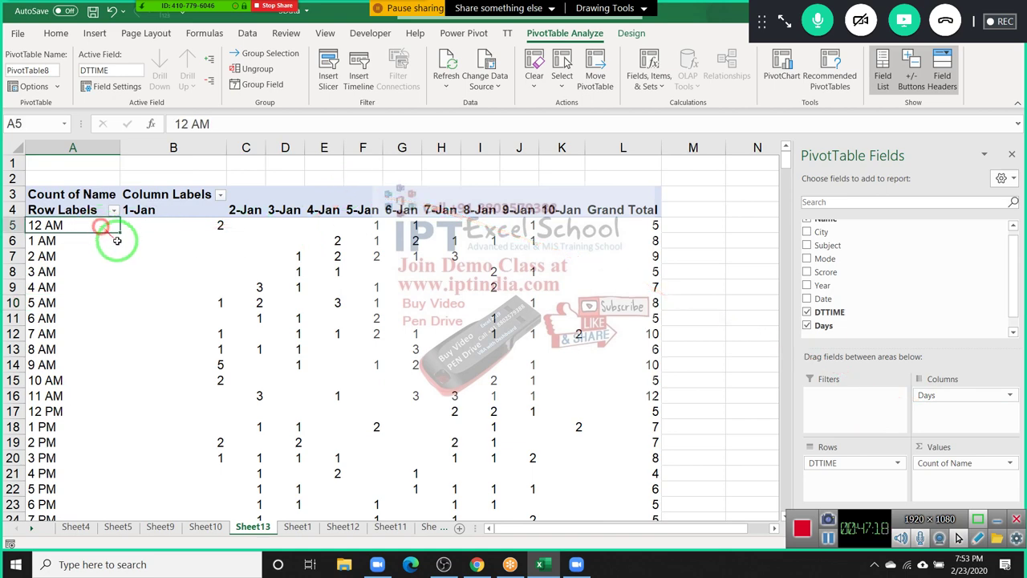
scroll(275, 291, down, 4)
scroll(275, 291, down, 2)
scroll(279, 291, up, 6)
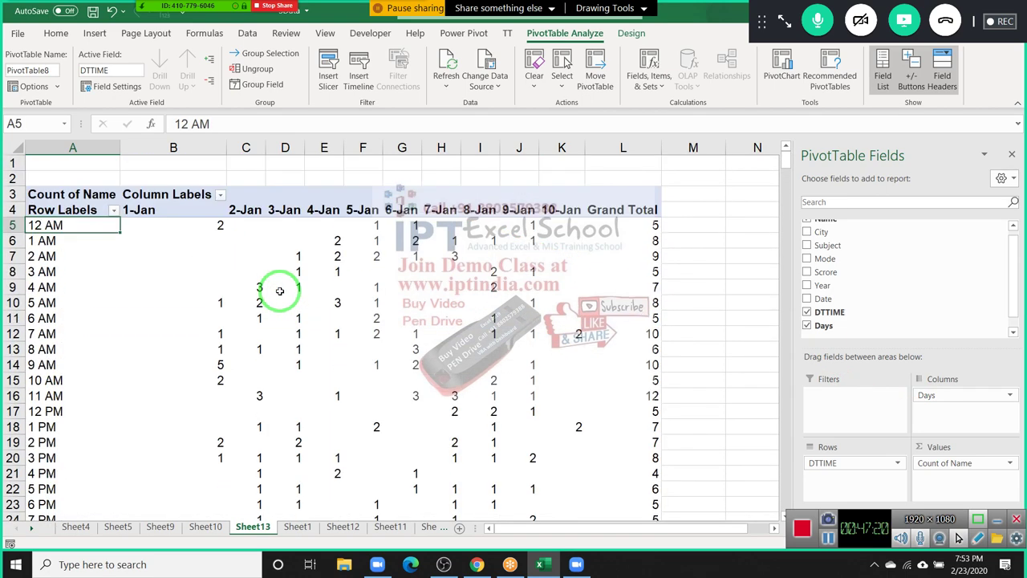
drag(217, 241, 361, 271)
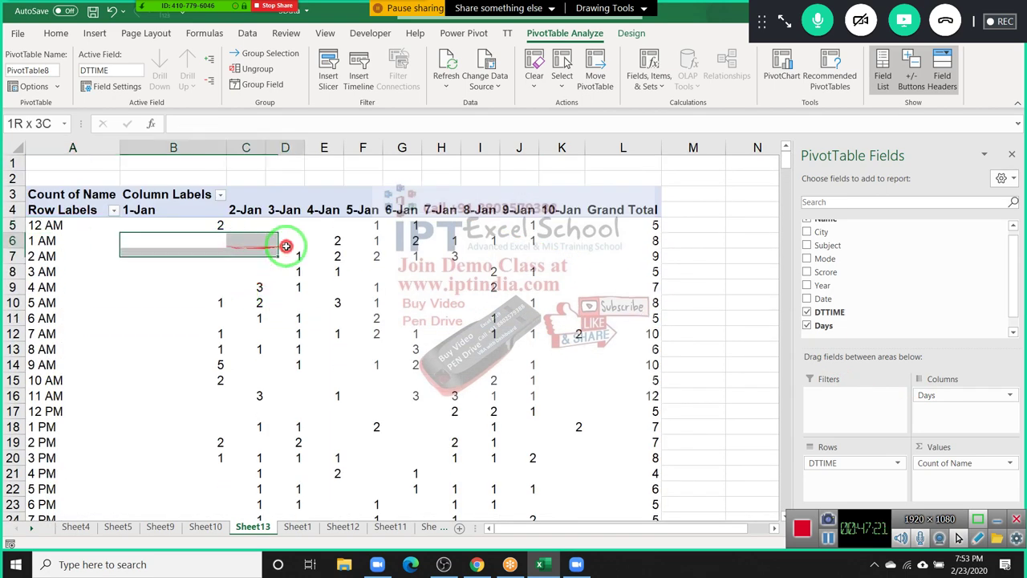
click(373, 318)
click(248, 255)
right_click(249, 255)
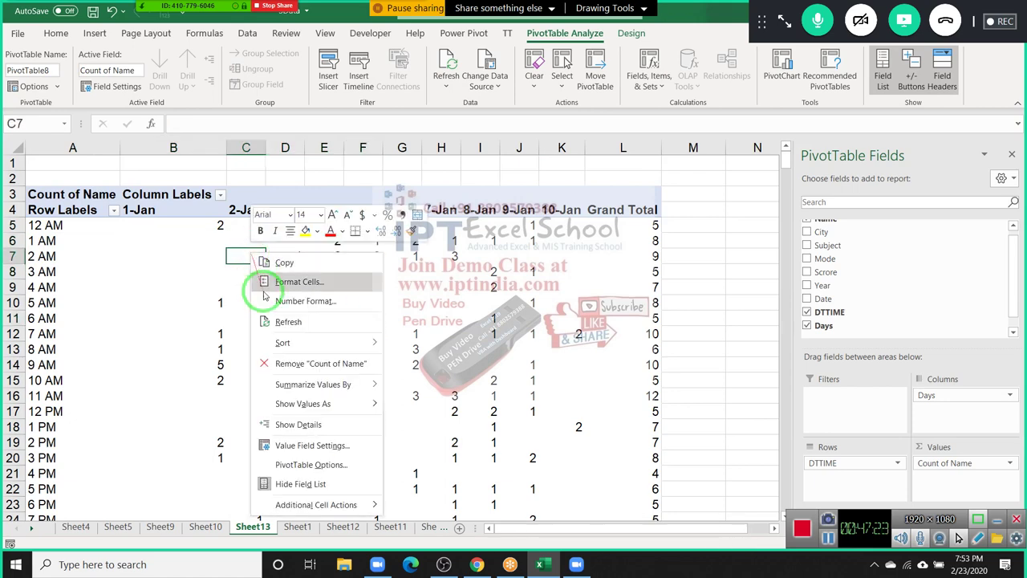
click(306, 467)
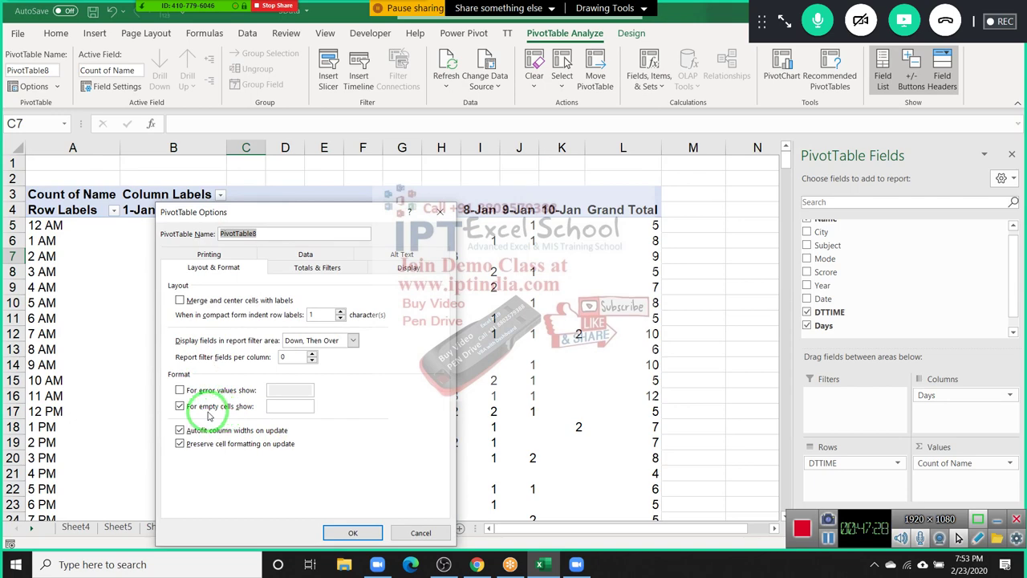
click(282, 407)
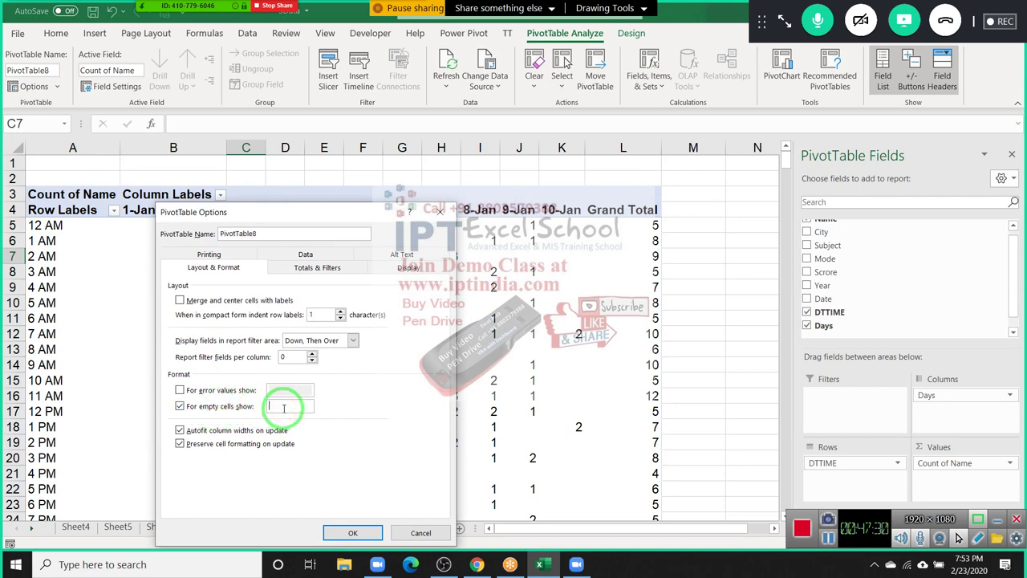
text(0)
key(Return)
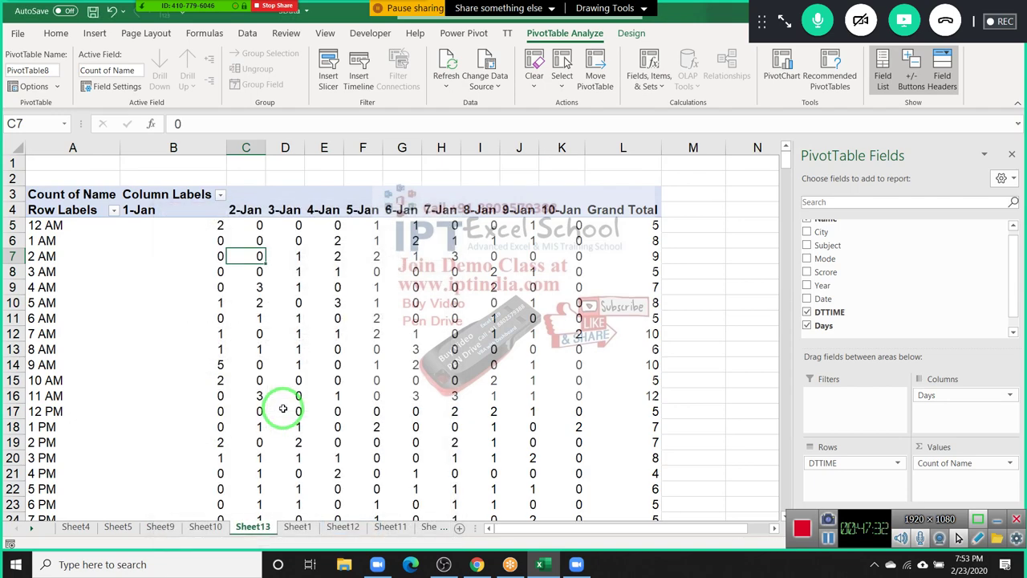
Step: Clear the 0, then set the empty-cell value to 'NoCalls'
scroll(340, 420, down, 4)
scroll(341, 421, up, 4)
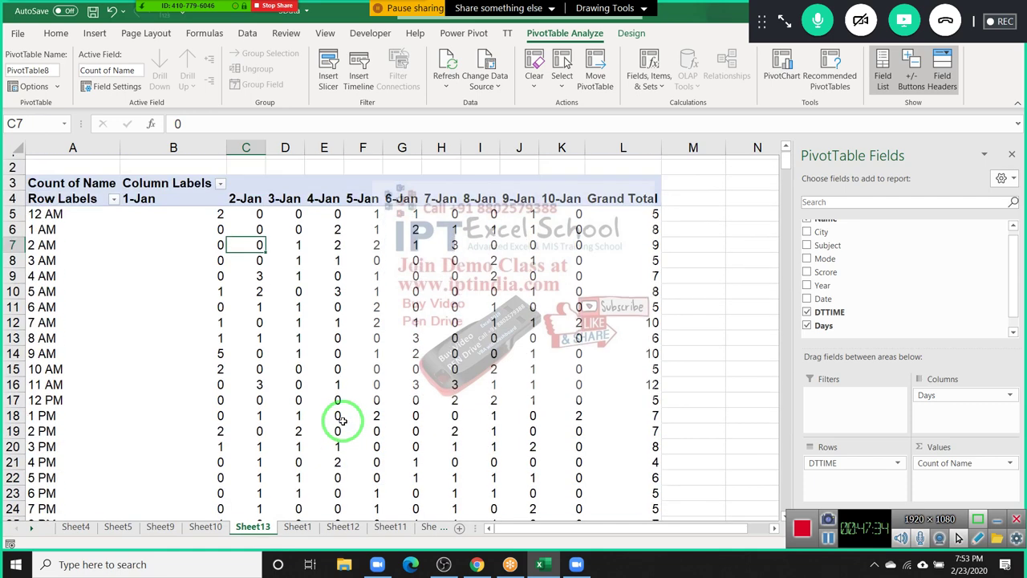
right_click(253, 256)
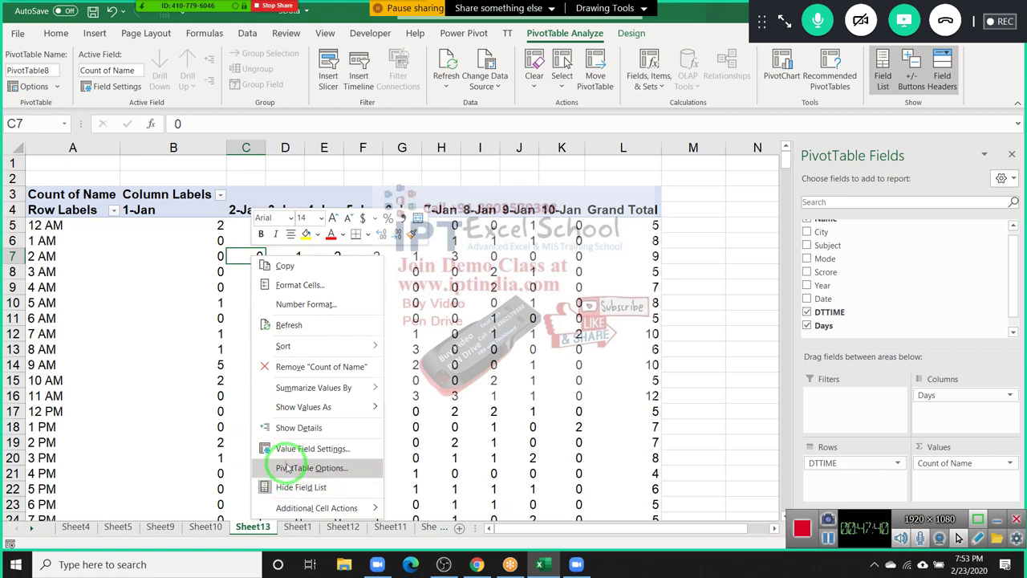
click(287, 469)
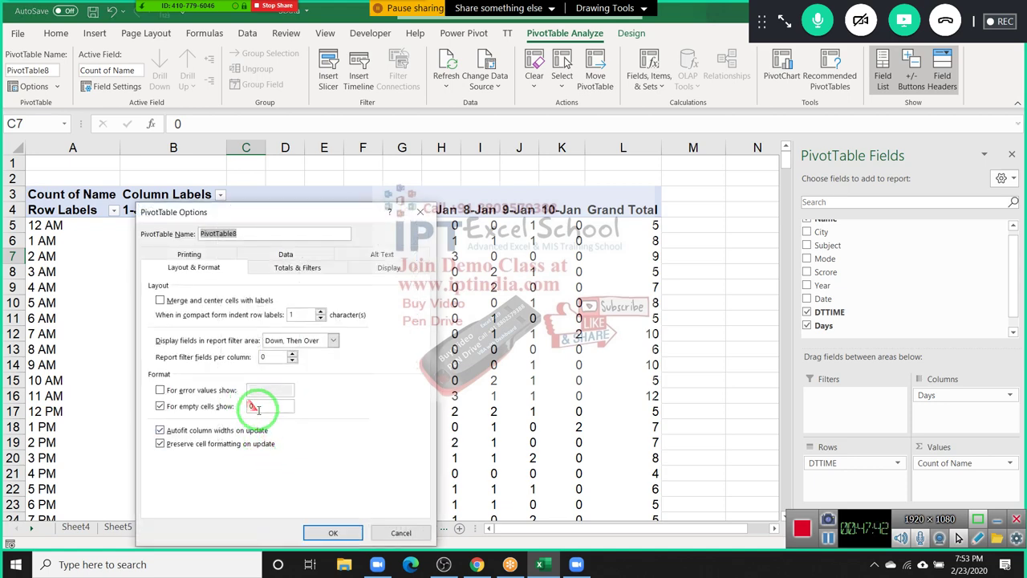
double_click(258, 409)
key(Return)
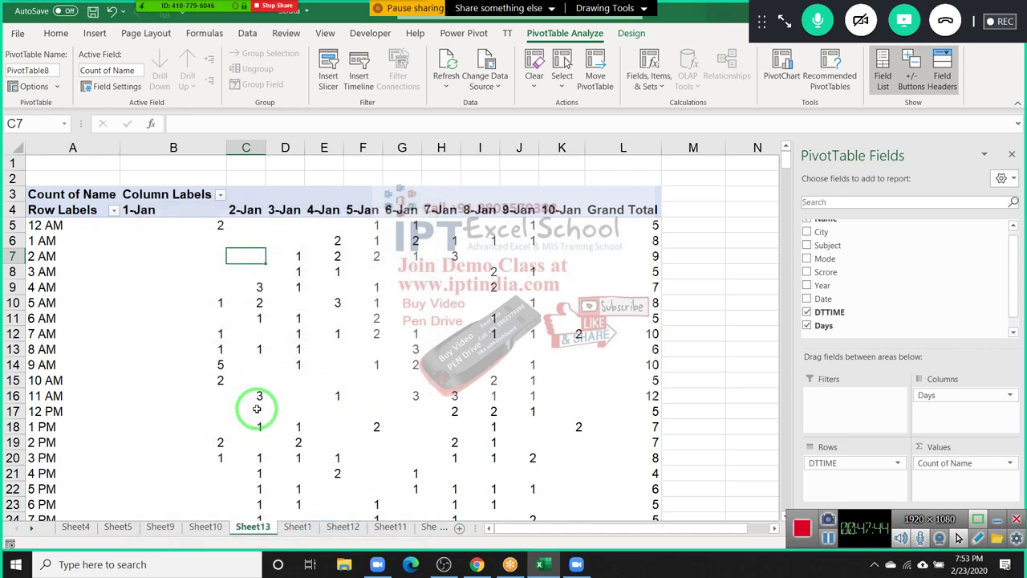
right_click(256, 408)
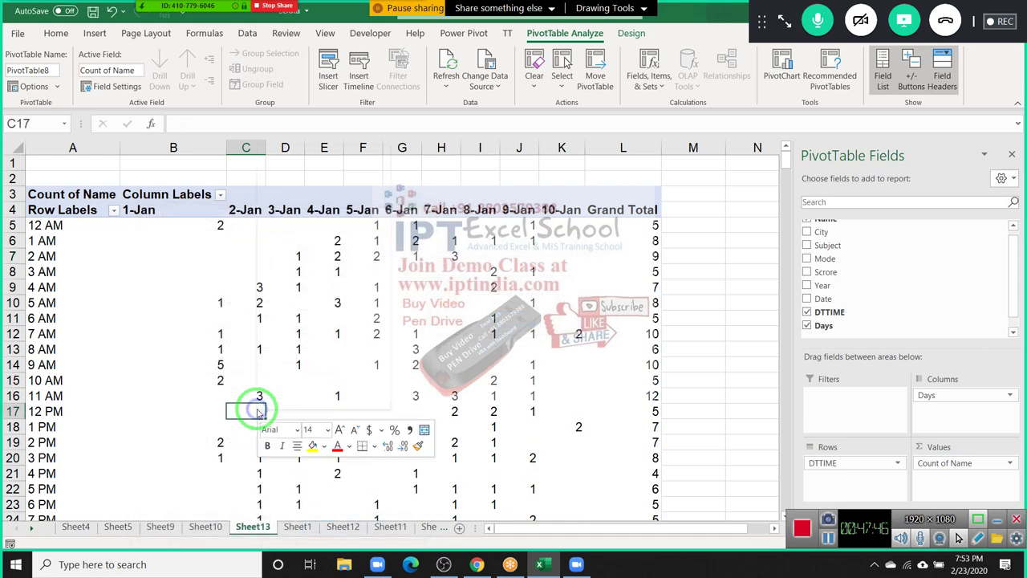
click(283, 358)
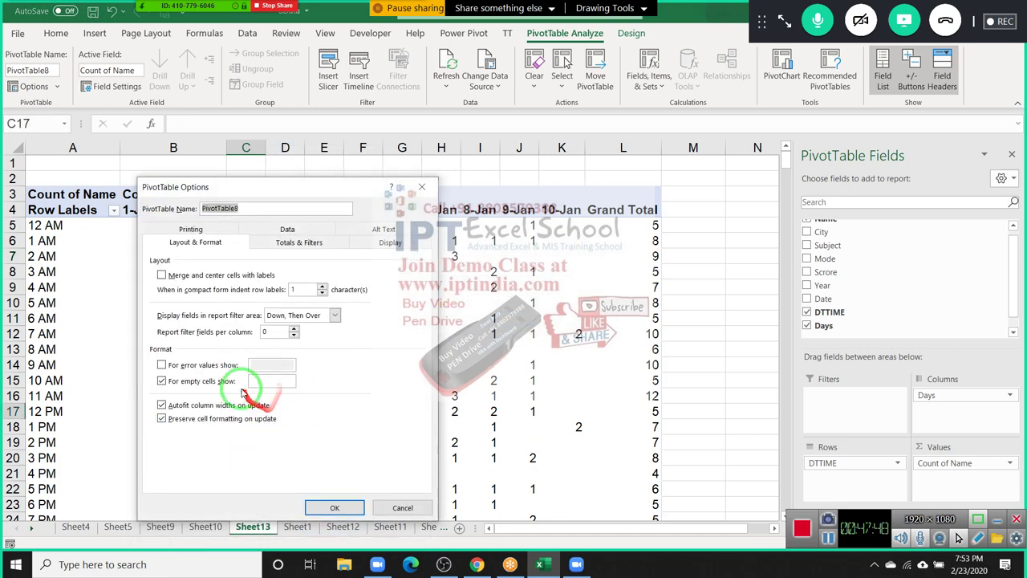
click(267, 379)
text(NoCalls)
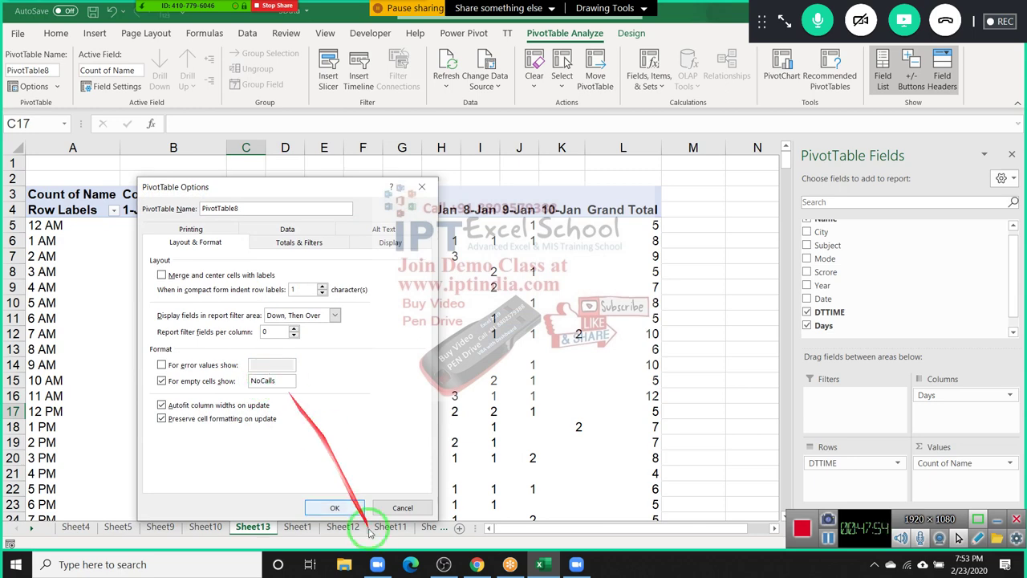
click(352, 509)
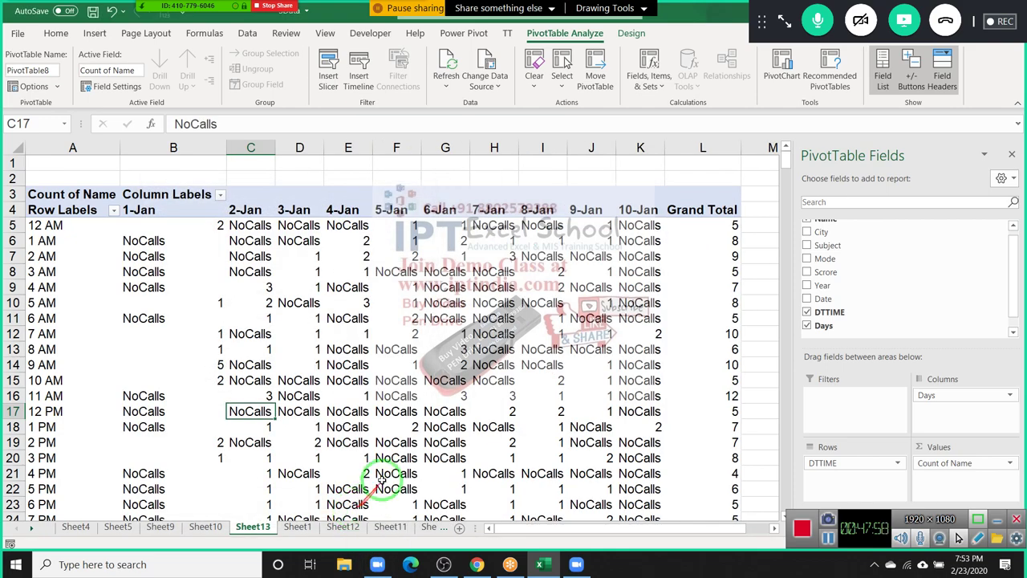
scroll(401, 426, down, 2)
scroll(413, 429, down, 2)
scroll(413, 429, up, 1)
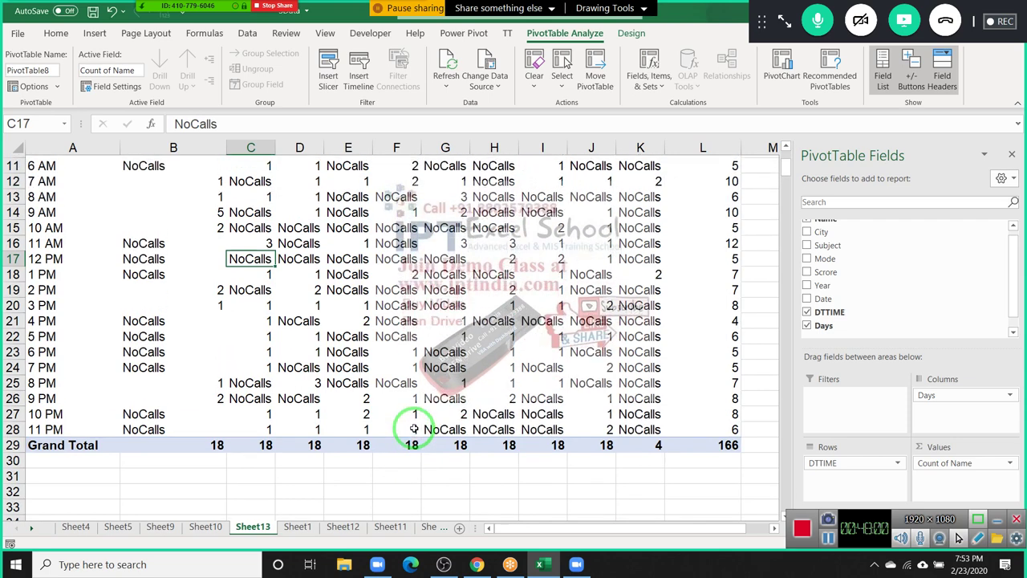
scroll(413, 429, up, 3)
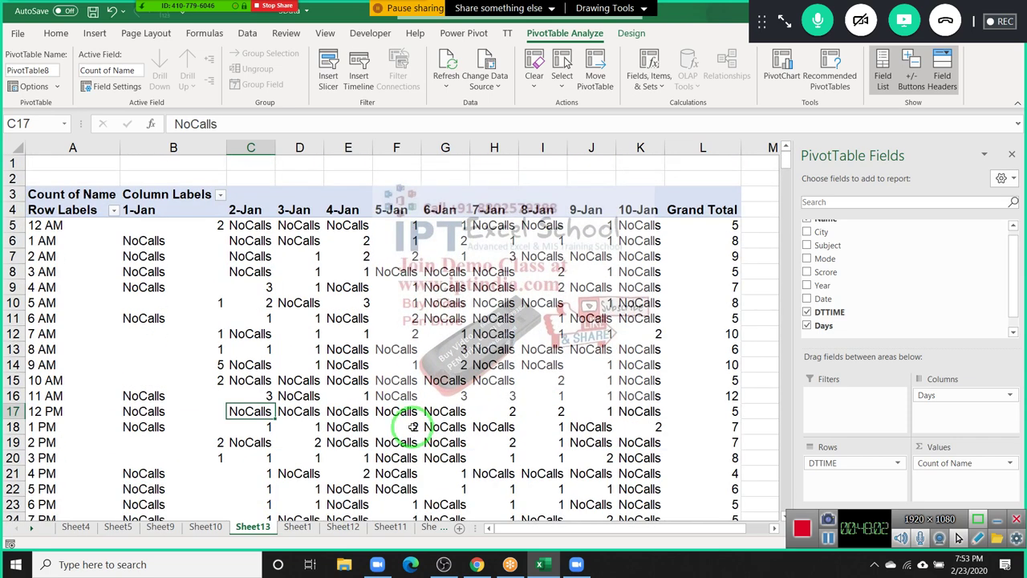
click(269, 363)
mouse_move(277, 332)
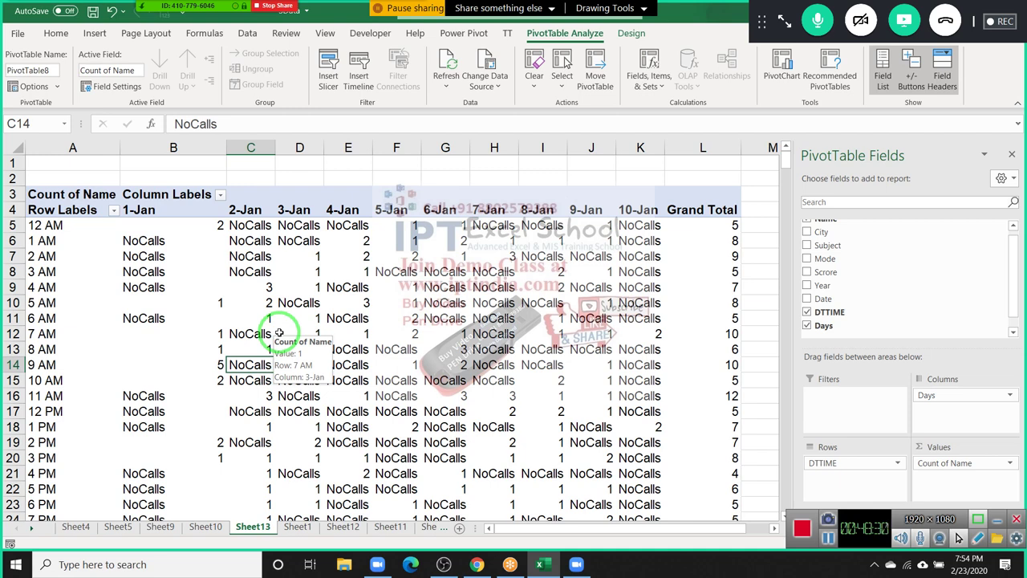
Step: End the Zoom meeting for everyone and minimize the Excel window
click(946, 20)
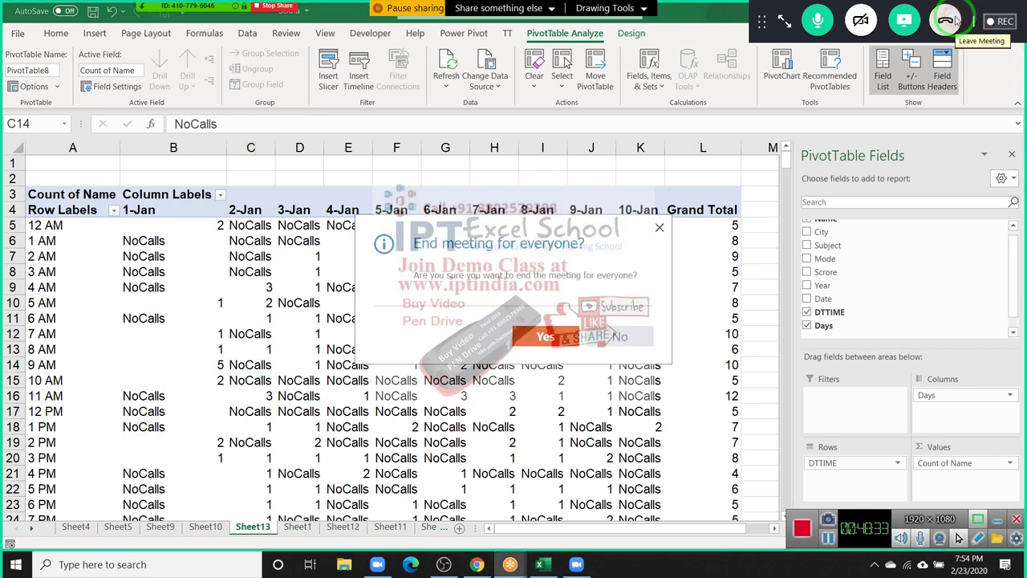
click(547, 336)
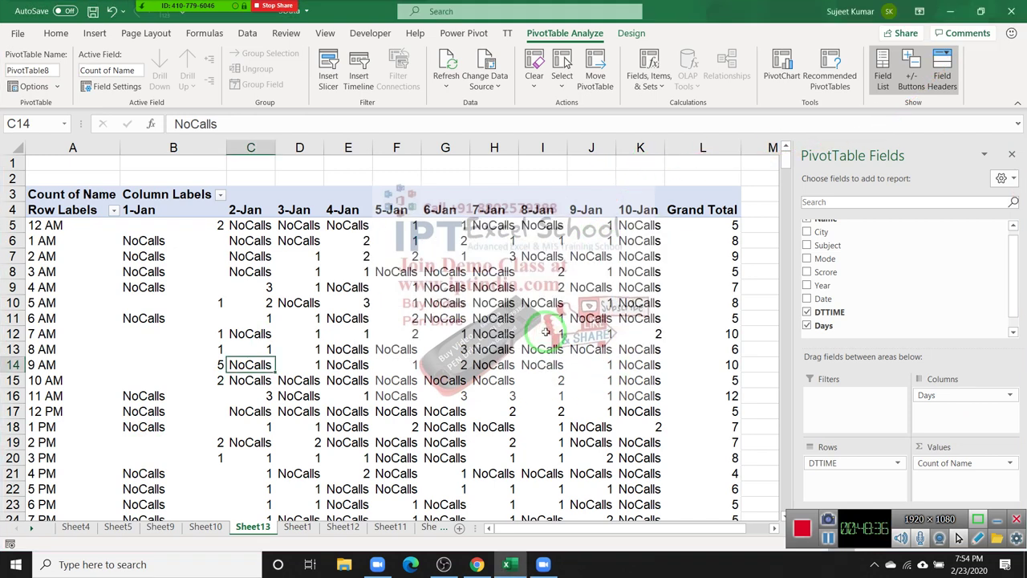
click(947, 16)
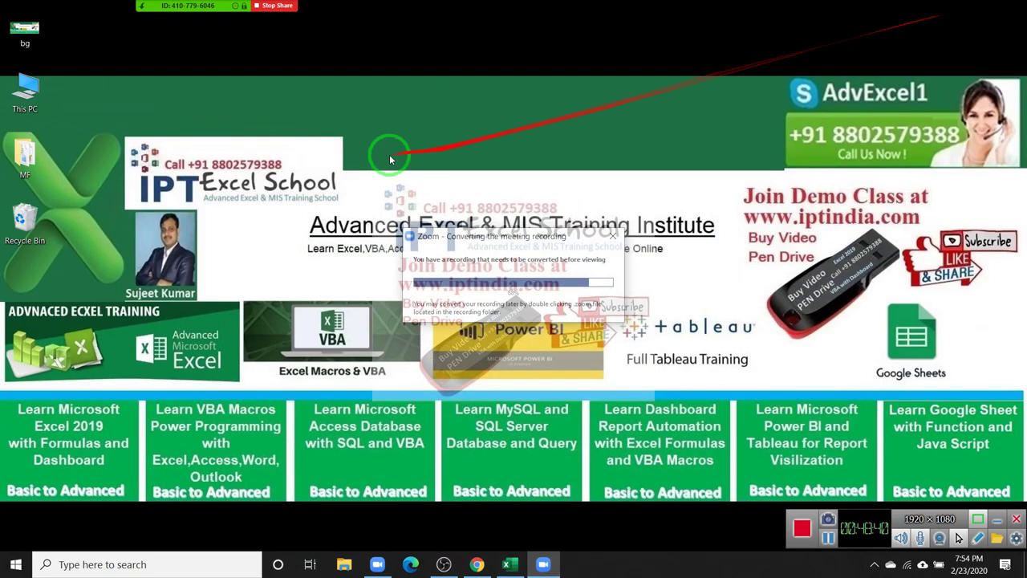
Step: Open the Participants list and end the meeting from the More menu
mouse_move(178, 11)
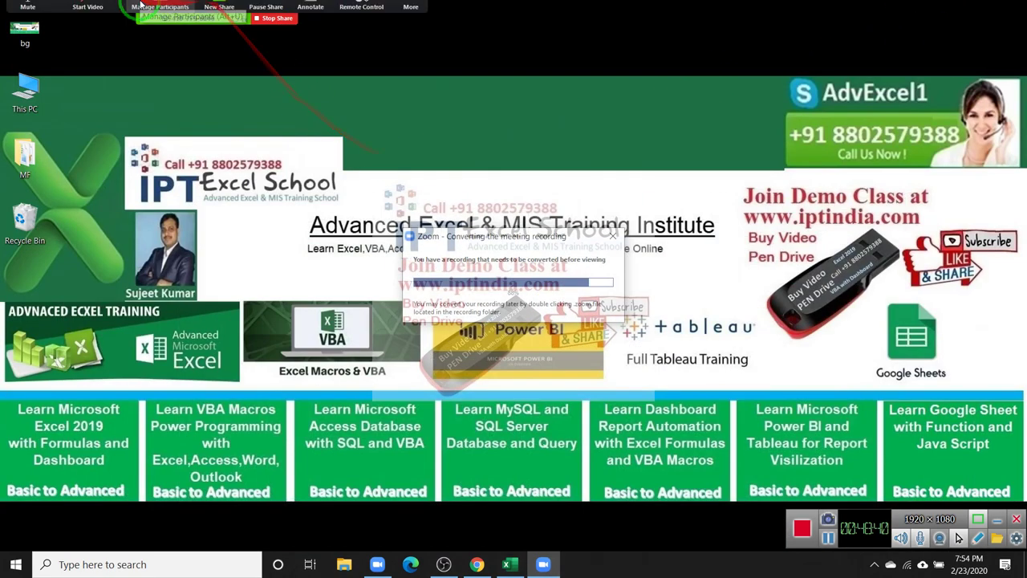
click(178, 8)
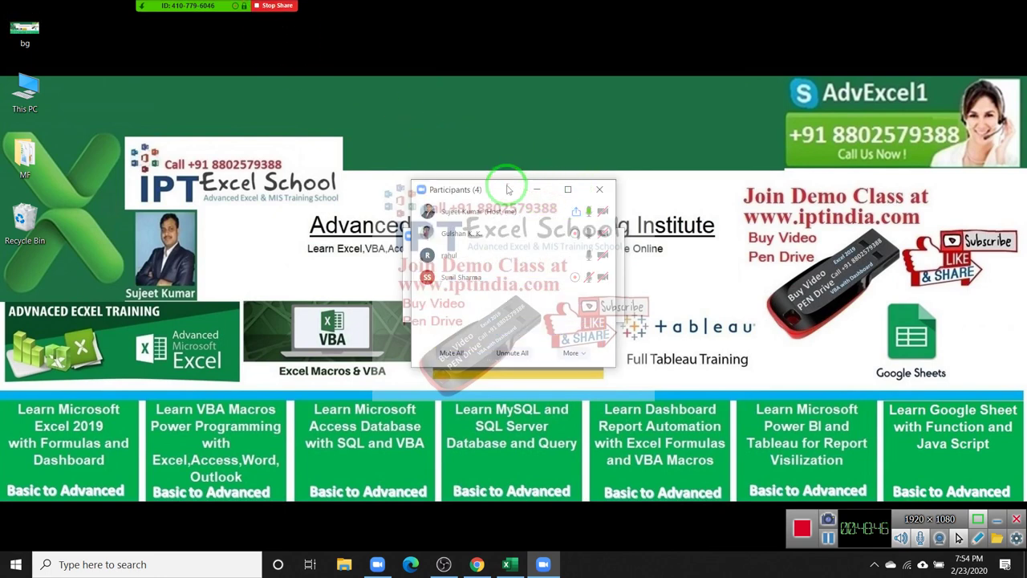
drag(510, 188, 231, 138)
click(410, 11)
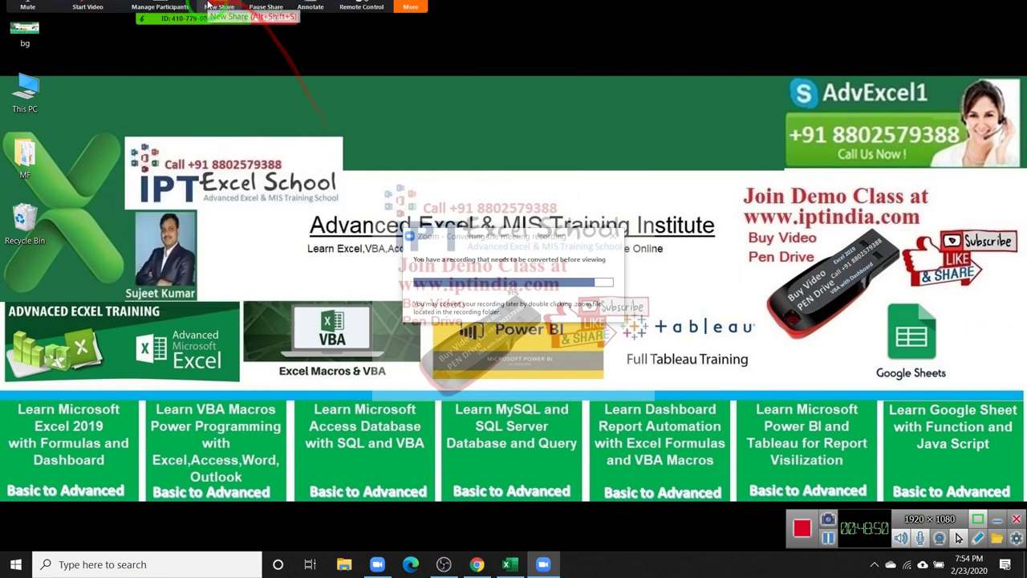
click(412, 11)
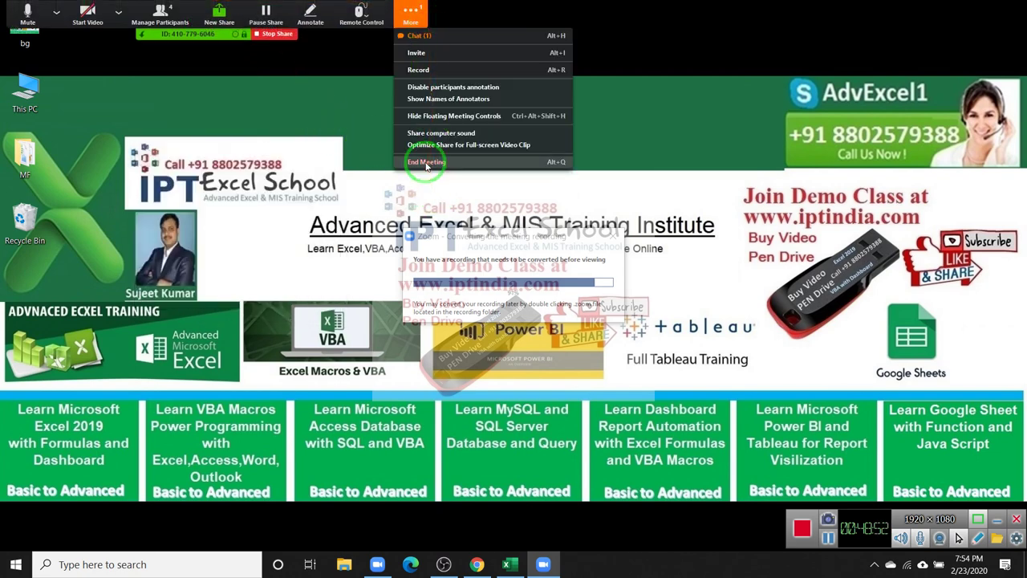
click(568, 342)
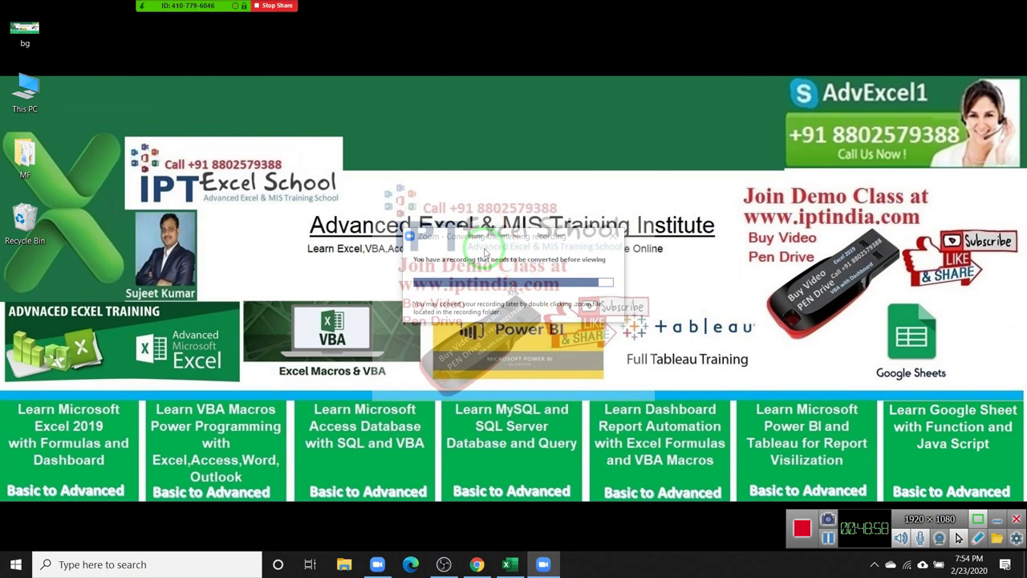
click(415, 16)
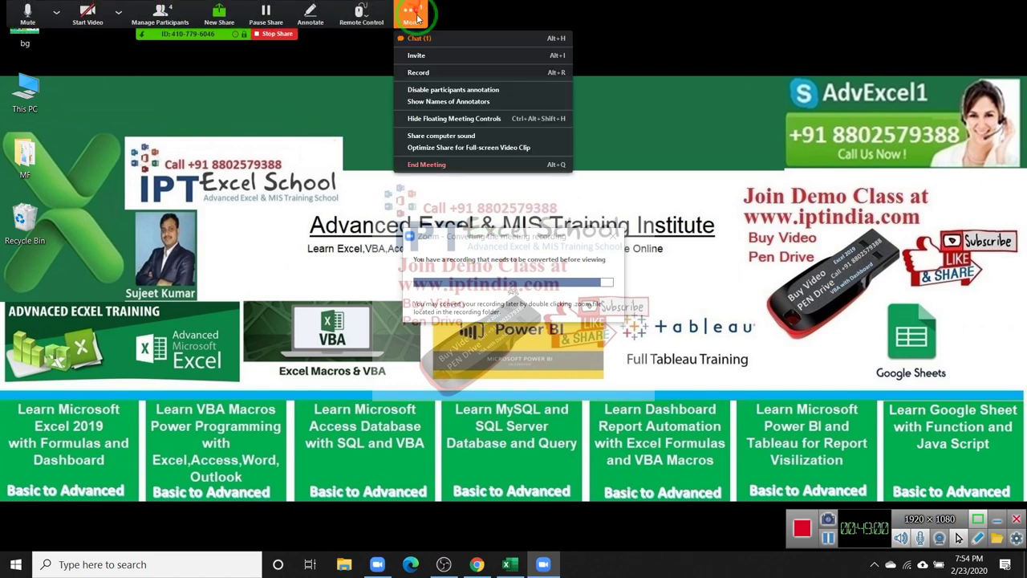
click(416, 16)
click(406, 10)
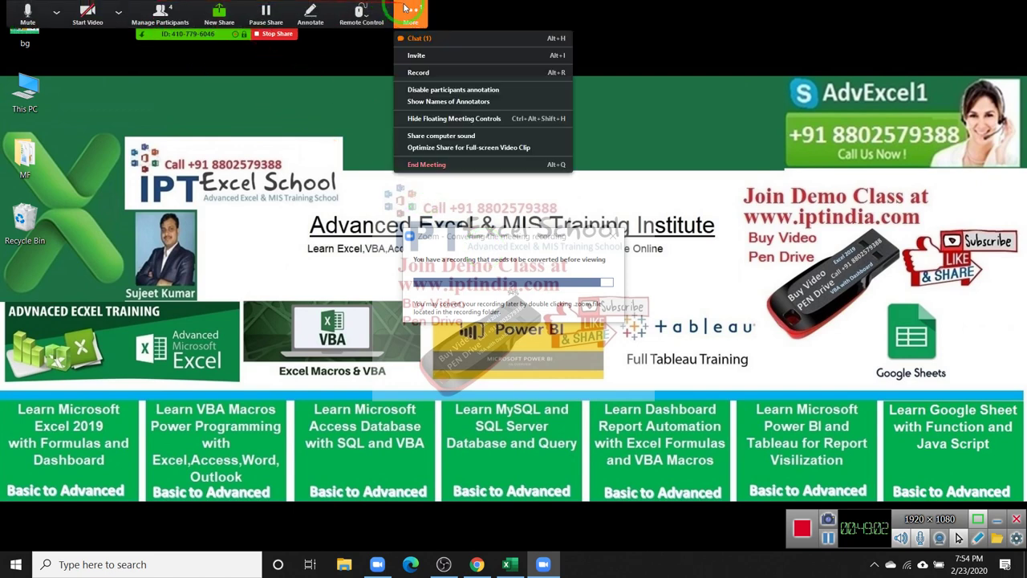
click(466, 166)
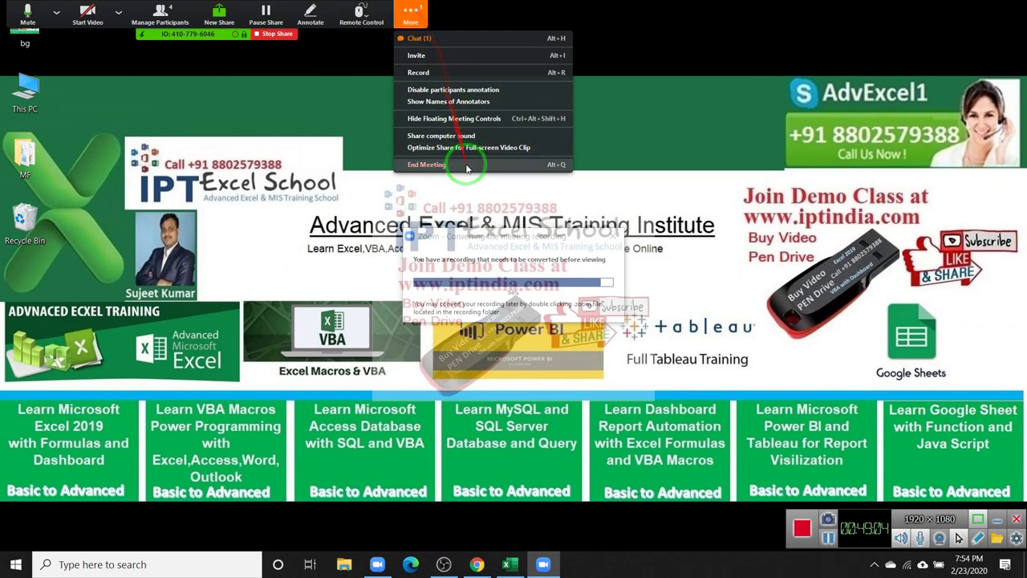